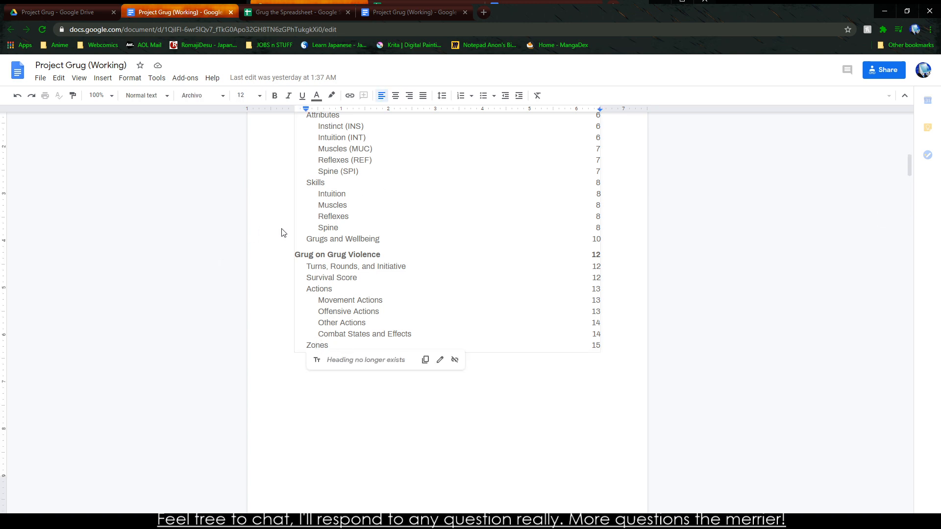
Step: Update the table of contents so its entries match the document's current headings
scroll(275, 223, "up", 8)
left_click(283, 462)
scroll(456, 458, "down", 5)
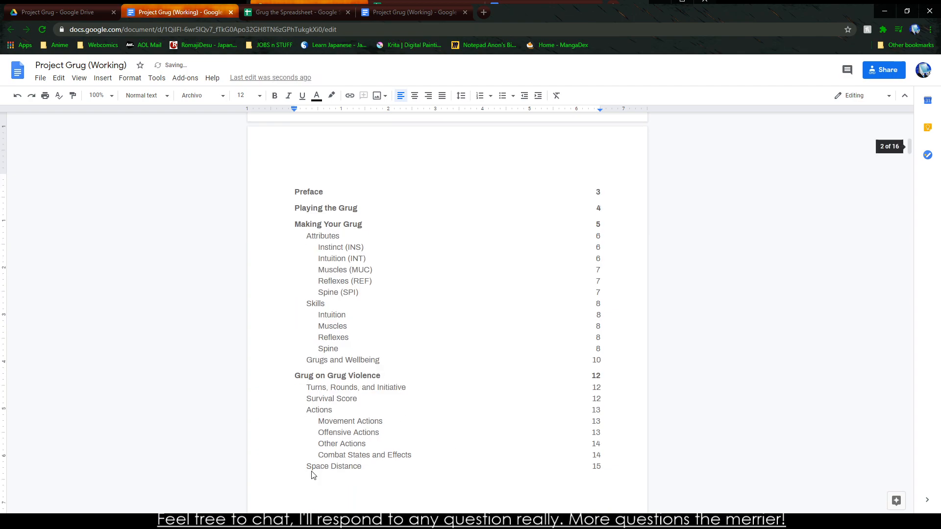
Step: Follow the Space Distance entry in the table of contents and examine its distance list, the movement rules and the side notes after it
left_click(313, 466)
left_click(337, 481)
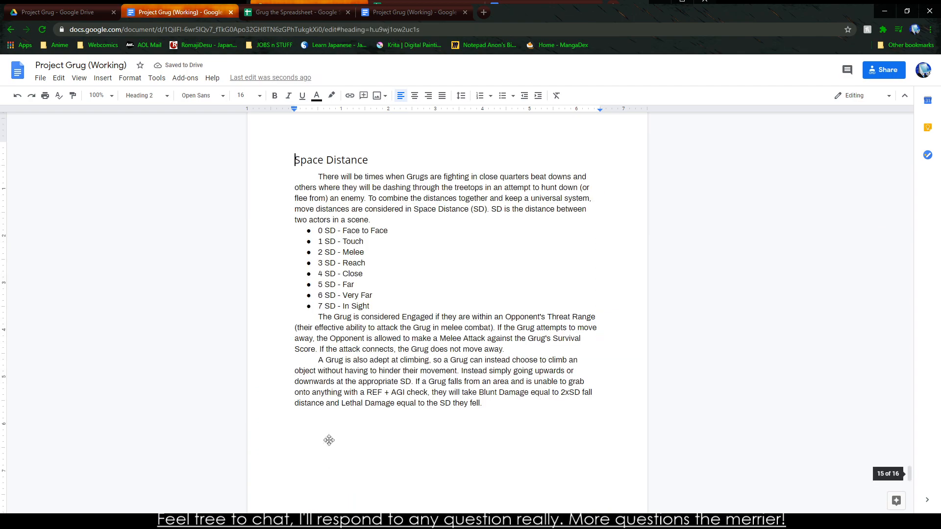
scroll(316, 330, "up", 15)
scroll(316, 331, "up", 5)
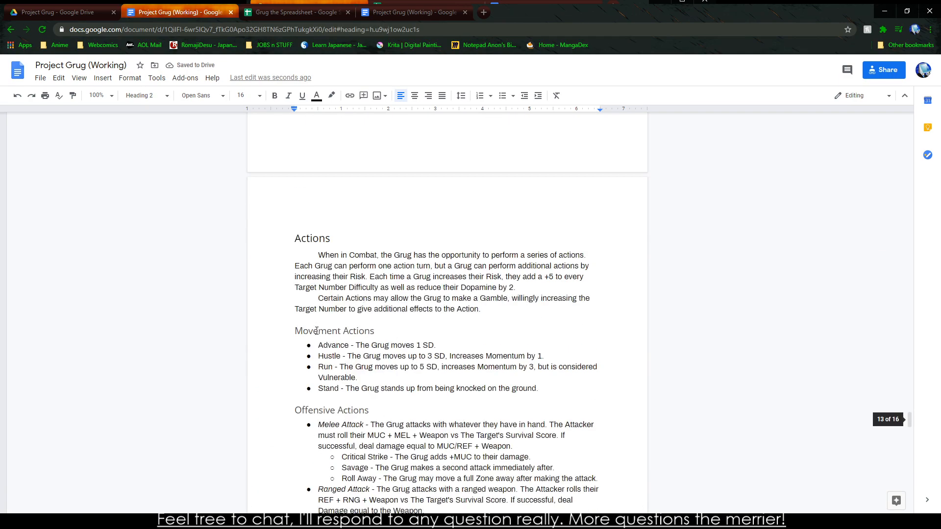
scroll(324, 323, "down", 20)
scroll(331, 316, "down", 4)
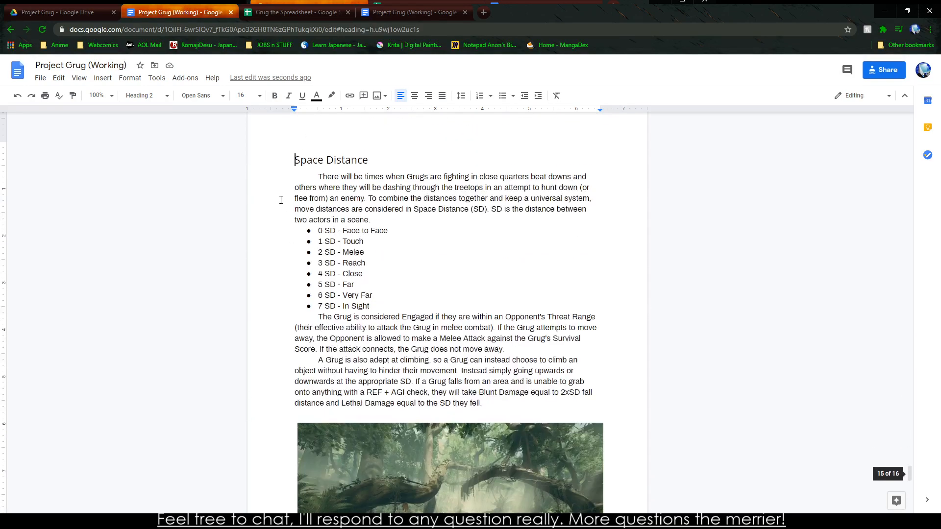
left_click_drag(283, 162, 552, 412)
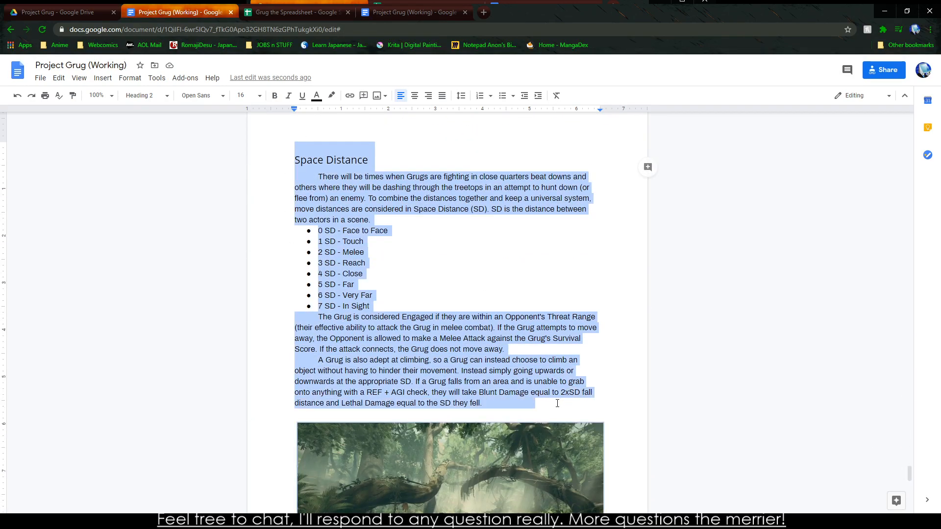
left_click(532, 403)
left_click_drag(310, 231, 370, 307)
left_click(372, 306)
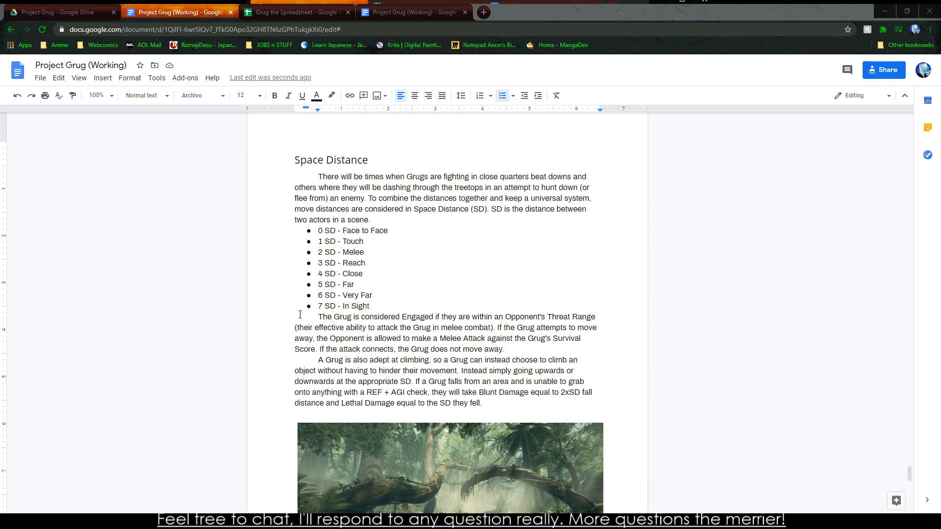
scroll(276, 198, "down", 2)
scroll(264, 218, "down", 13)
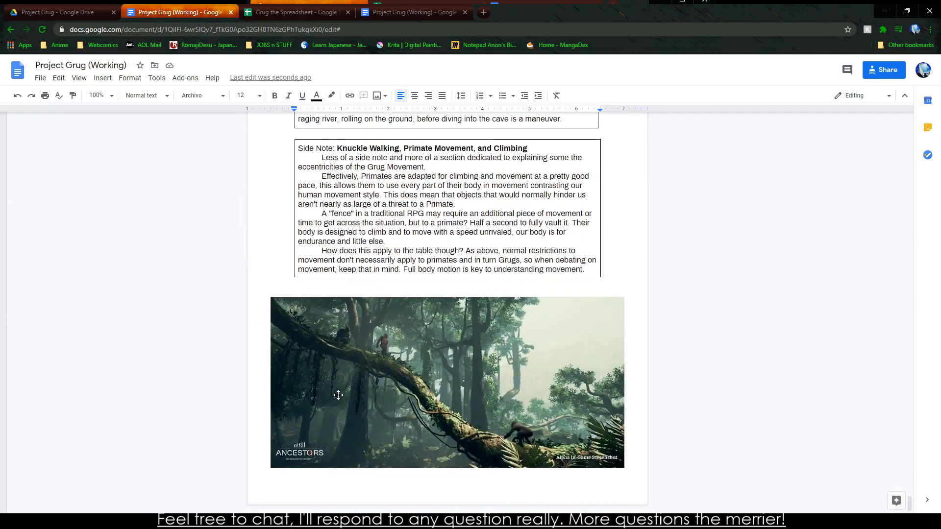
scroll(260, 294, "up", 3)
left_click_drag(341, 296, 382, 380)
left_click(381, 406)
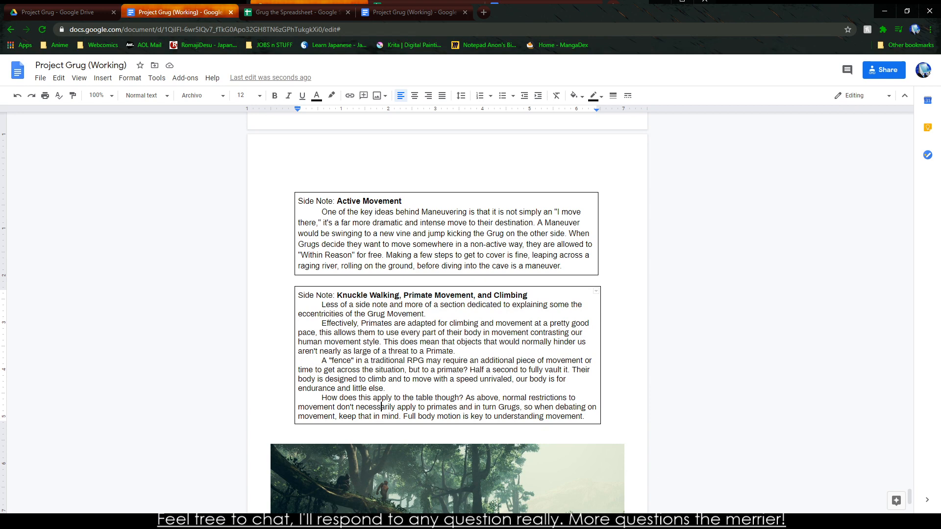
left_click(177, 520)
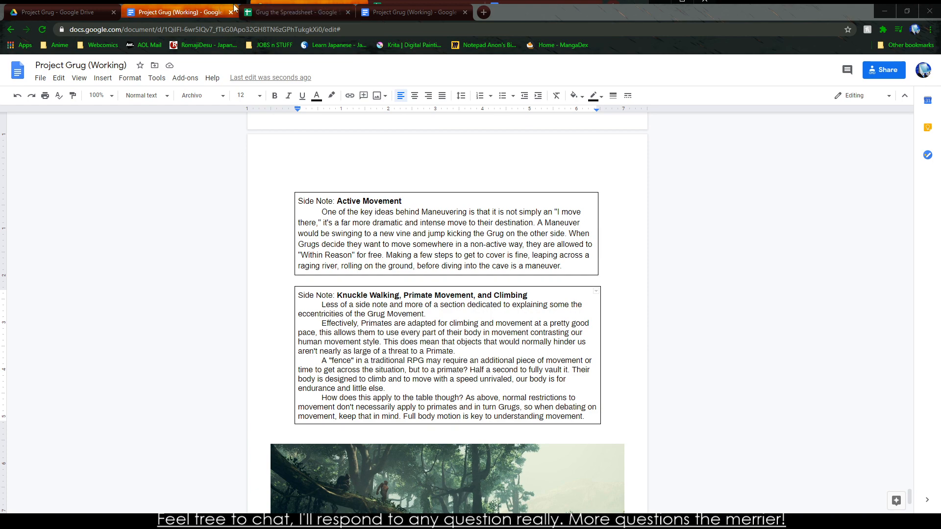
Step: Delete the first item under "List of Things to Do" in the preface
scroll(206, 235, "up", 1)
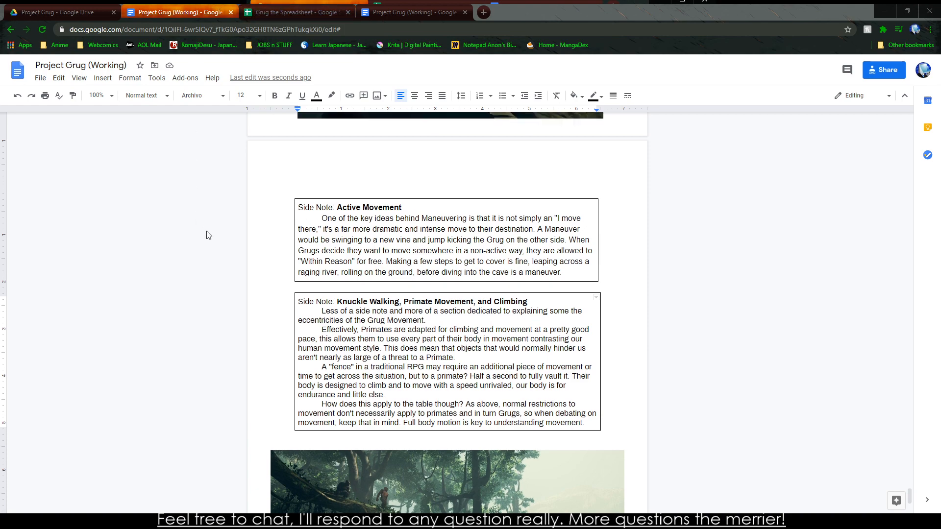
scroll(206, 234, "up", 20)
scroll(207, 235, "up", 20)
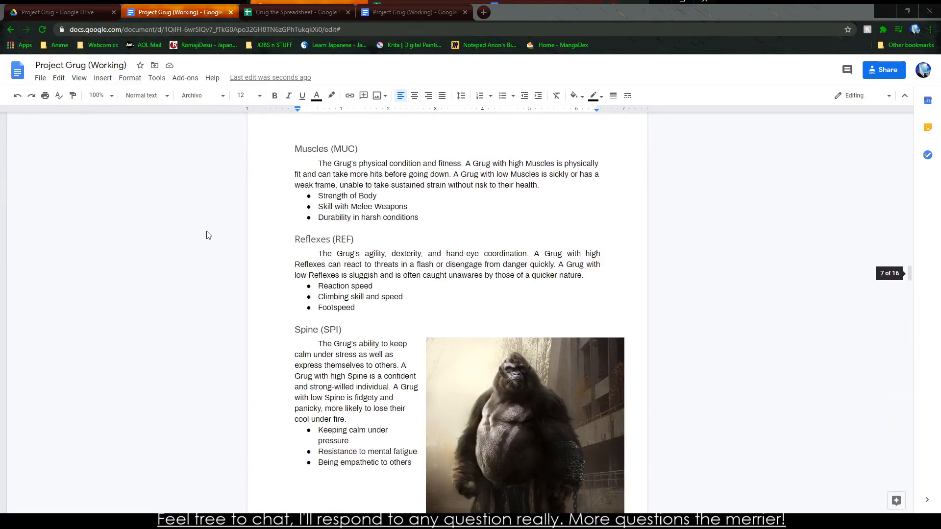
scroll(207, 235, "up", 20)
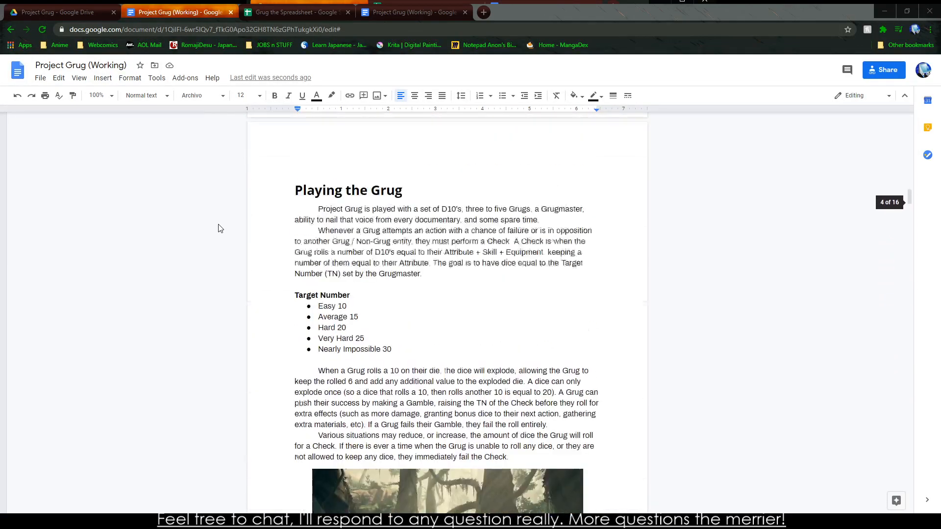
scroll(218, 231, "up", 8)
double_click(302, 347)
left_click(302, 347)
triple_click(302, 337)
key("Delete")
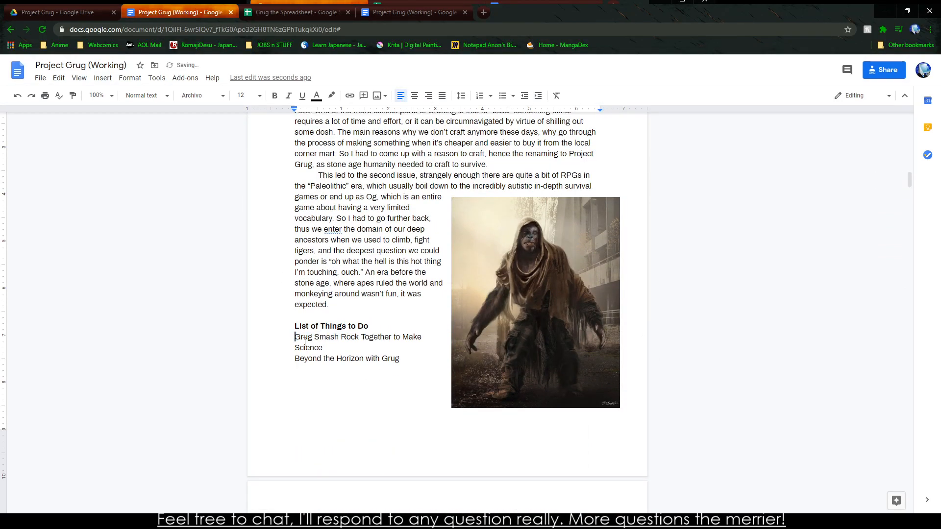
Step: Copy the "Grug Smash Rock Together to Make Science" line from the to-do list and go to the document's last page
triple_click(304, 340)
key("ctrl+c")
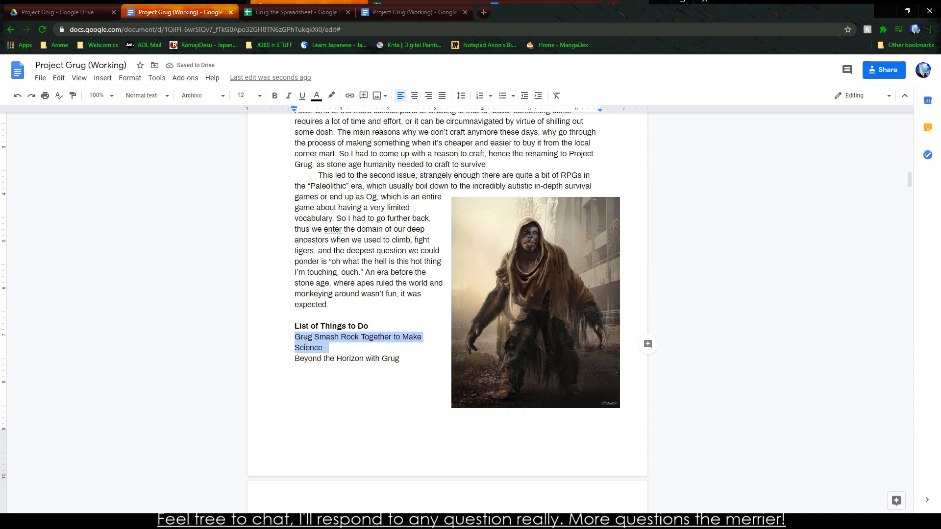
left_click_drag(910, 179, 913, 473)
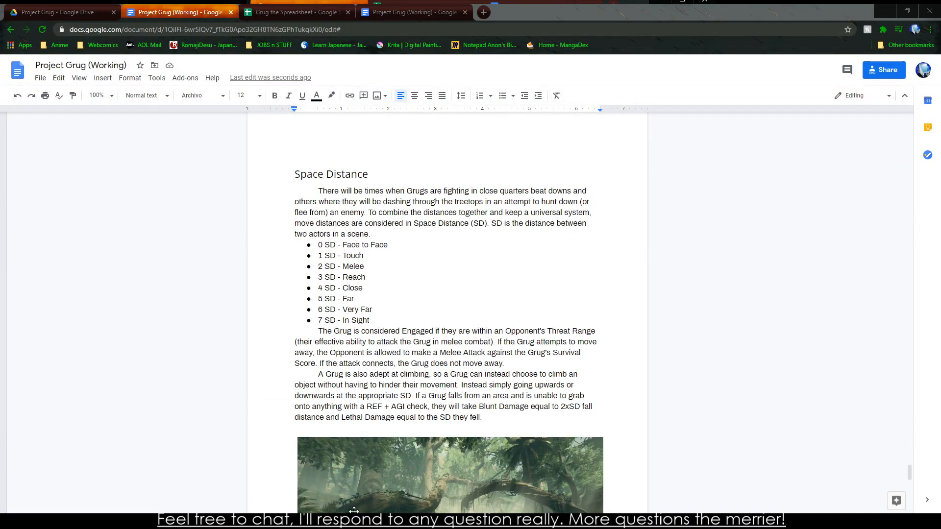
scroll(716, 341, "down", 13)
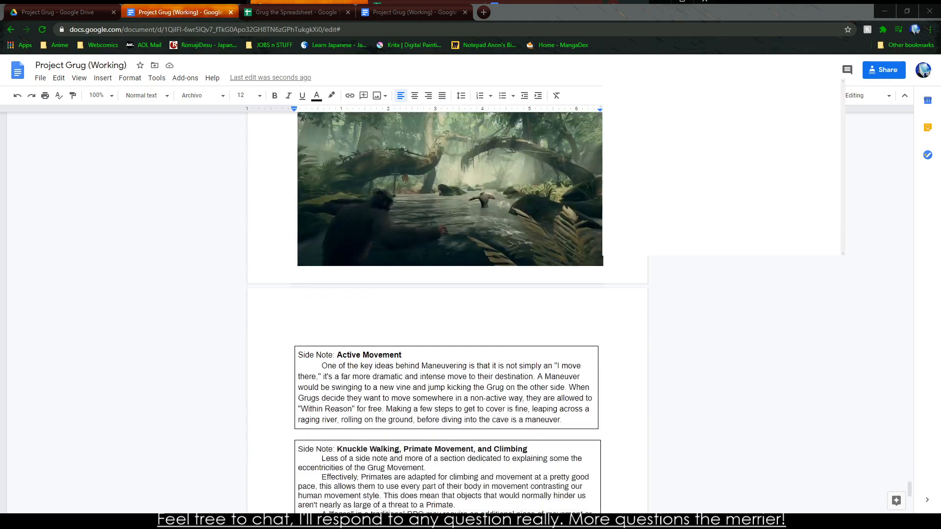
Step: Add a new page after the last side note, placing the Ancestors jungle image directly beneath the Knuckle Walking side note
double_click(277, 482)
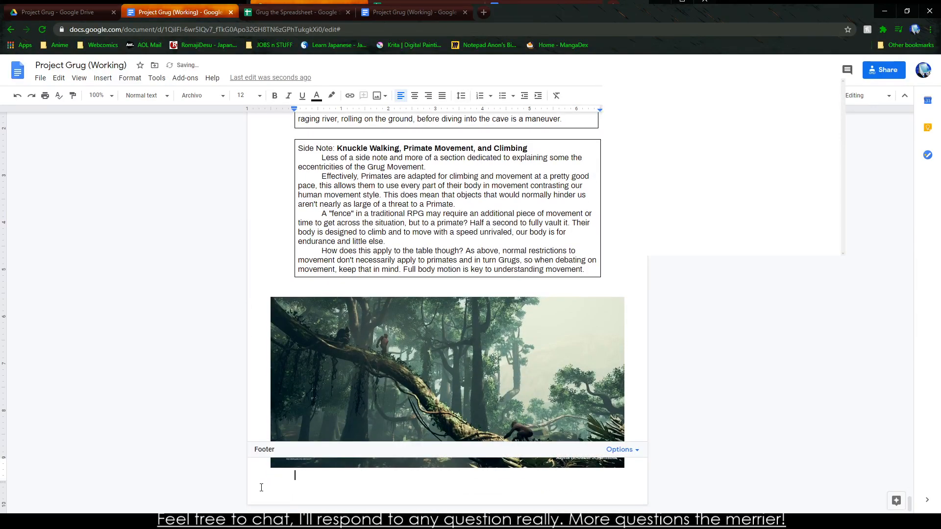
left_click(271, 413)
key("ctrl+Return")
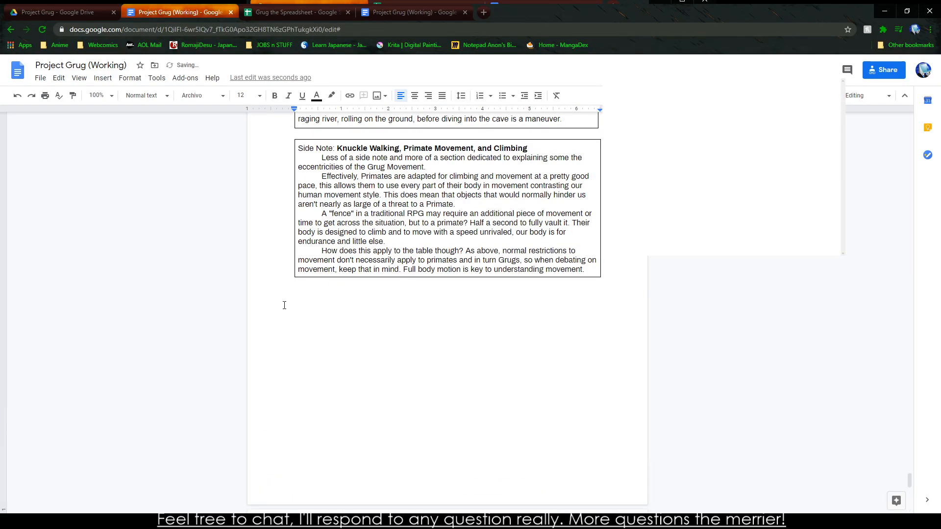
scroll(284, 306, "down", 10)
left_click_drag(439, 375, 448, 258)
scroll(432, 334, "down", 1)
key("ctrl+z")
left_click(302, 443)
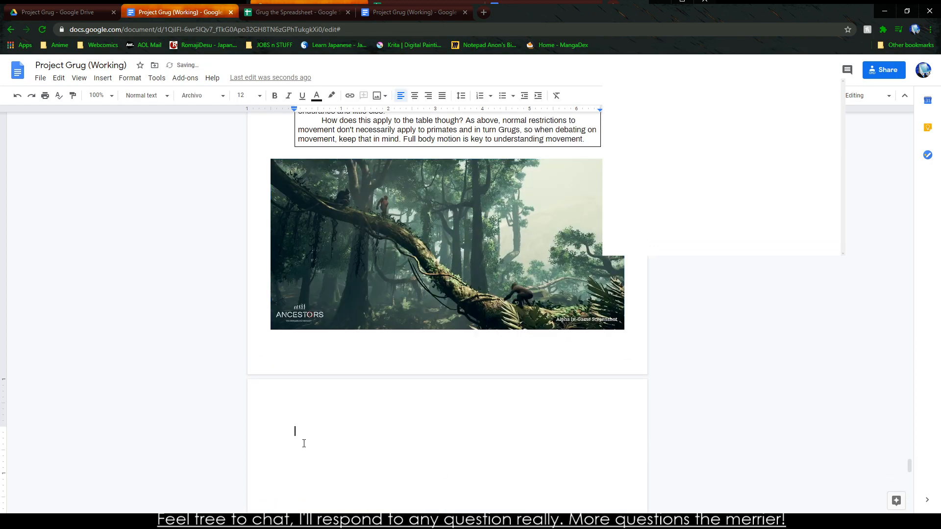
Step: Paste "Grug Smash Rock Together to Make Science" onto the new page and format it as Heading 1
key("ctrl+v")
triple_click(321, 431)
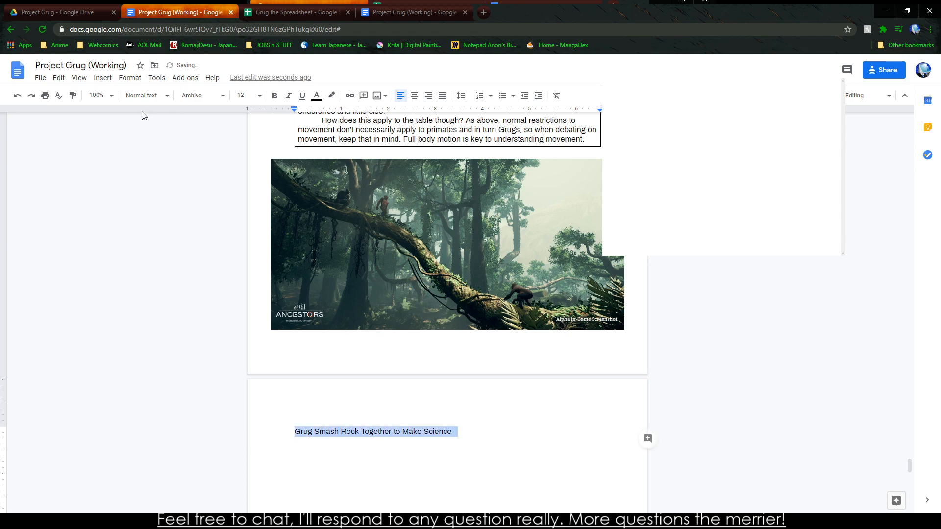
left_click(146, 95)
left_click(169, 205)
left_click(415, 449)
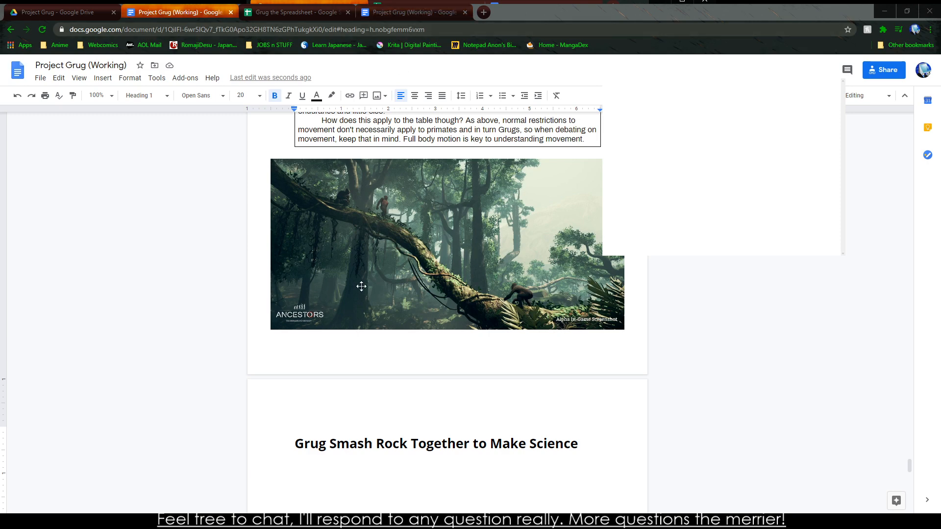
left_click(344, 463)
left_click(293, 468)
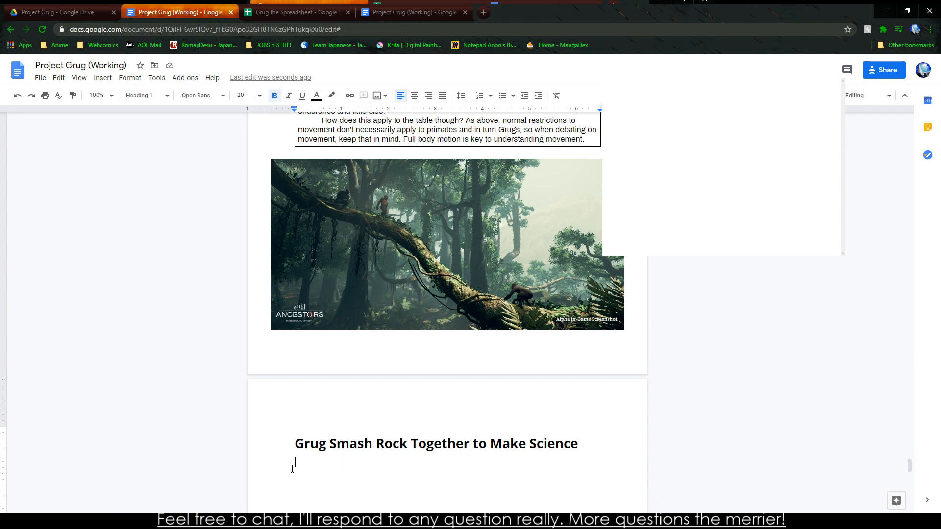
Step: Copy the new heading and paste it as the first line in the separate blank text editor
left_click(605, 83)
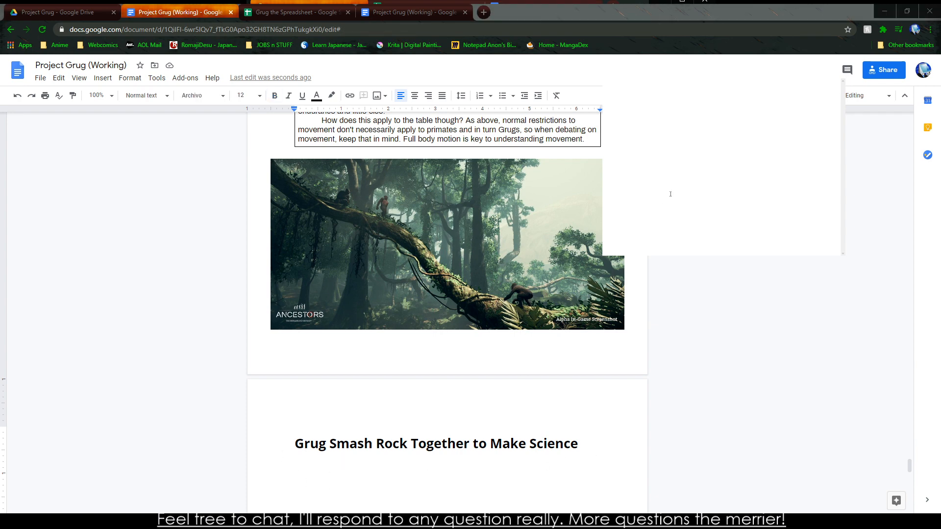
triple_click(343, 431)
key("ctrl+c")
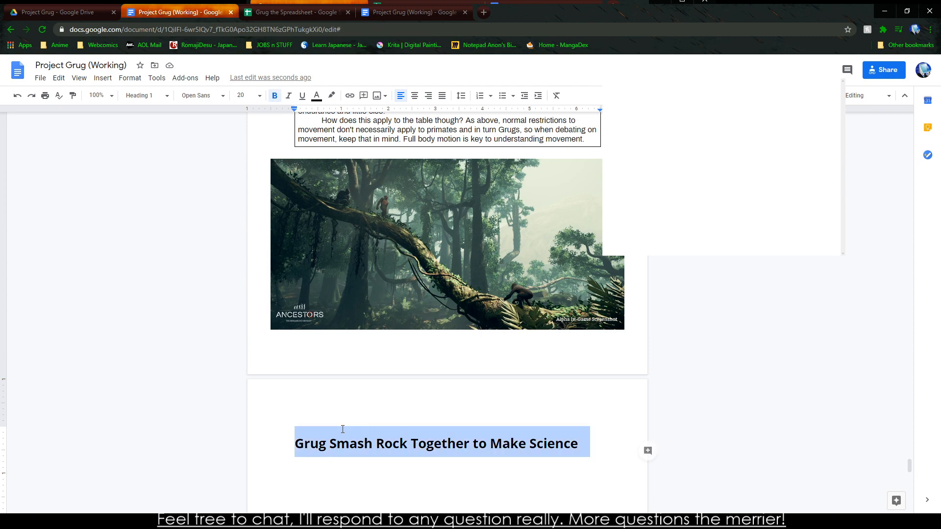
left_click(630, 251)
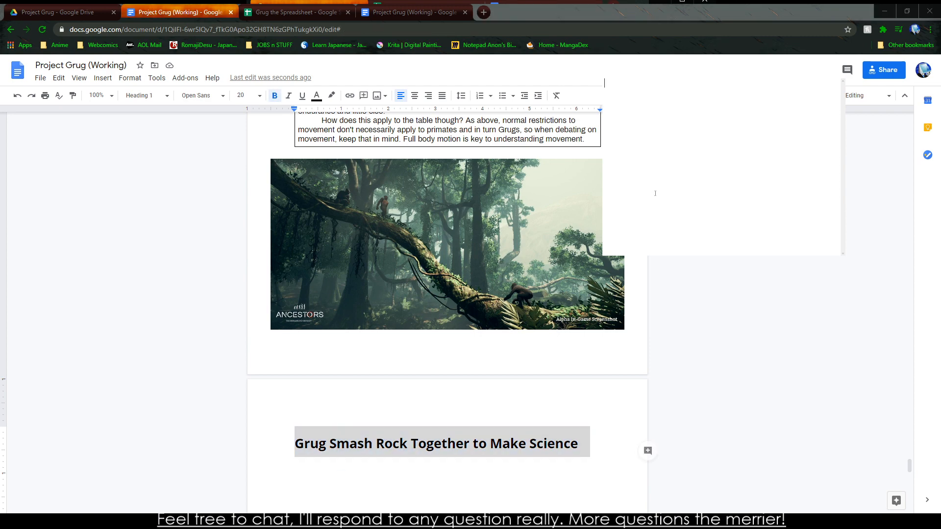
key("ctrl+v")
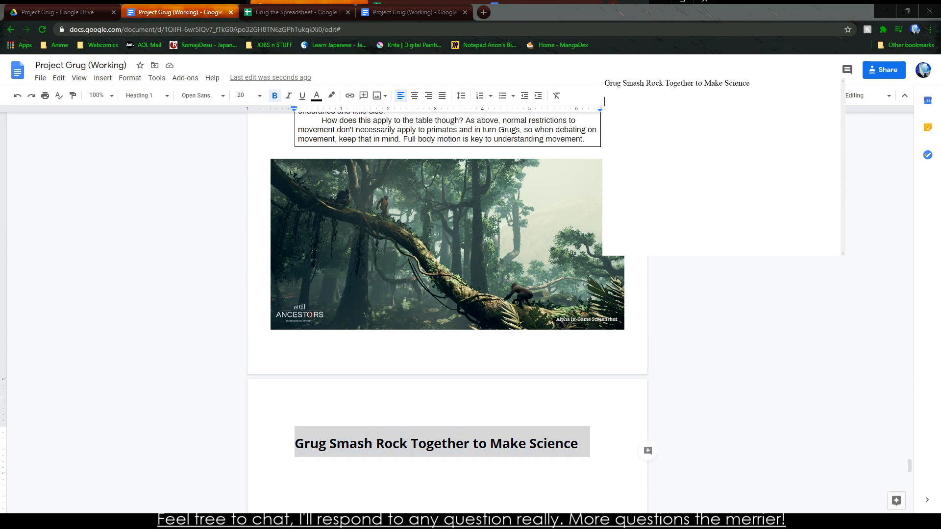
Step: Start an indented paragraph: "Crafting is the best method for a Grug to survive the harsh world they live in. Where animals struggle"
type("Crafting is a")
key("BackSpace")
key("BackSpace")
type("the best method for a Grug to survive the harsh wor")
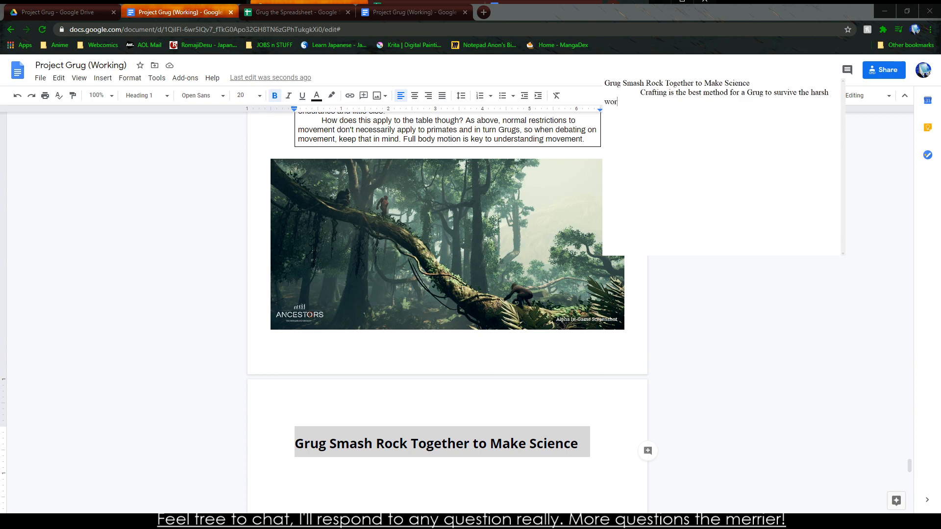
type("ld they live in. Where animals struggle ")
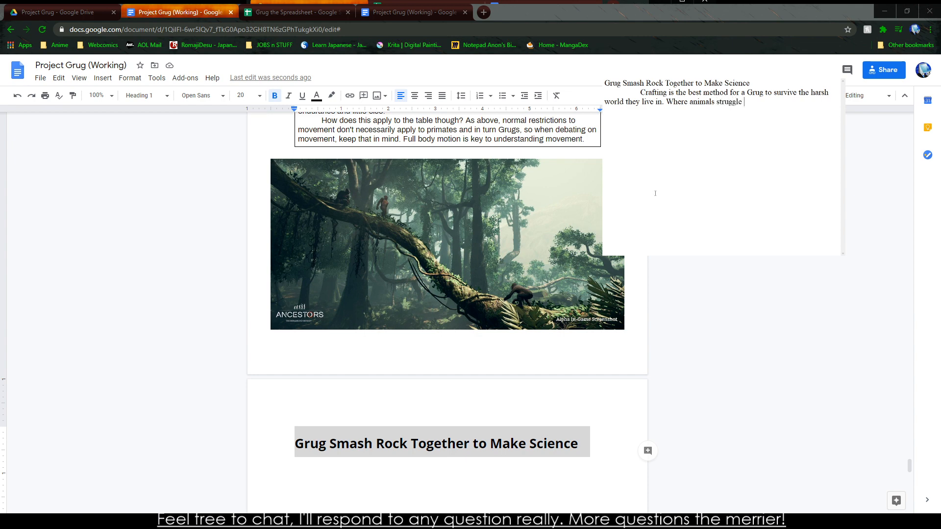
Step: Continue the sentence with "with natural affinities, the Grug has the unique talent to smash, cut, tie, and generally combine"
type("with natural affinities, the grug")
key("BackSpace")
key("BackSpace")
key("BackSpace")
key("BackSpace")
type("Grgu")
key("BackSpace")
key("BackSpace")
type("ug has ")
type("a")
key("BackSpace")
key("BackSpace")
type("the unique ta")
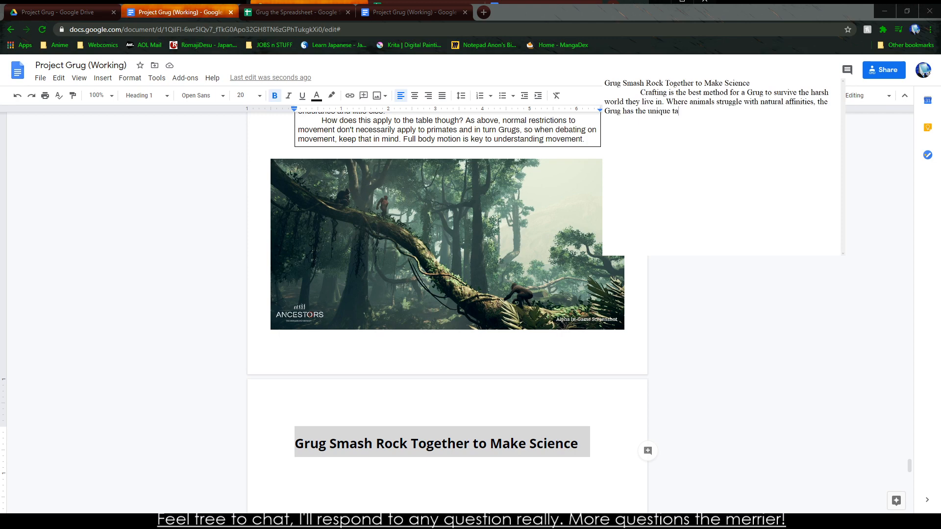
type("lent to smash, cut, tie, and generally combine obje")
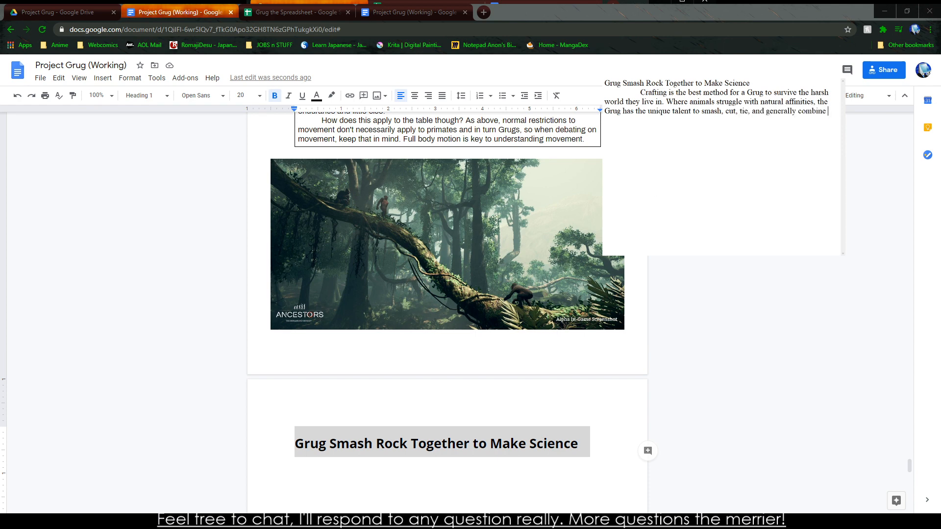
Step: Finish the sentence with "objects tother to make new objects to keep themselves alive."
key("BackSpace")
key("BackSpace")
key("BackSpace")
type("bjects tother to make ")
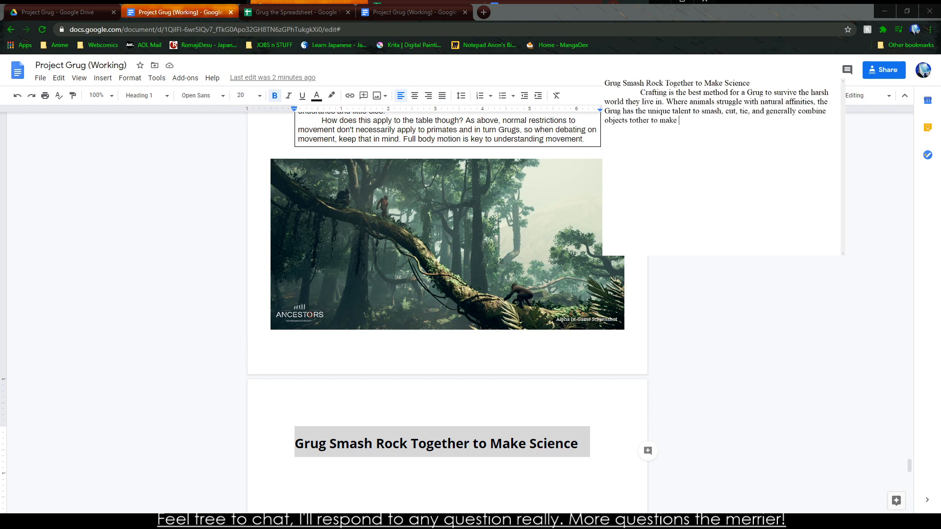
type("new objects to")
type("ep themselves alive.")
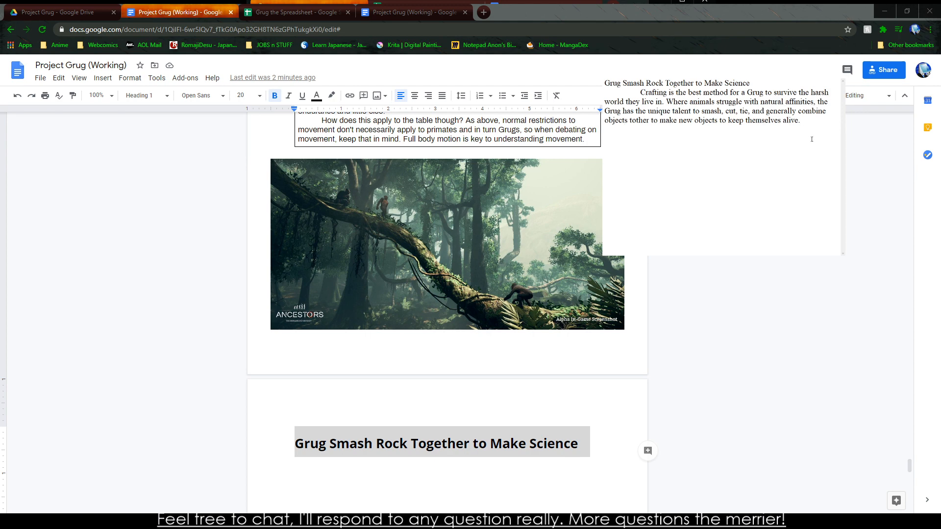
key("BackSpace")
key("BackSpace")
key("BackSpace")
key("BackSpace")
key("BackSpace")
type("ive. ")
Step: Begin a new indented paragraph: "But how does a Grug craft? A Grug requires tools, equipment, and the general know-how to succesffuly create objects"
type("But how does a ")
type("Grug craft?")
type(" A Grug r")
type("equires ")
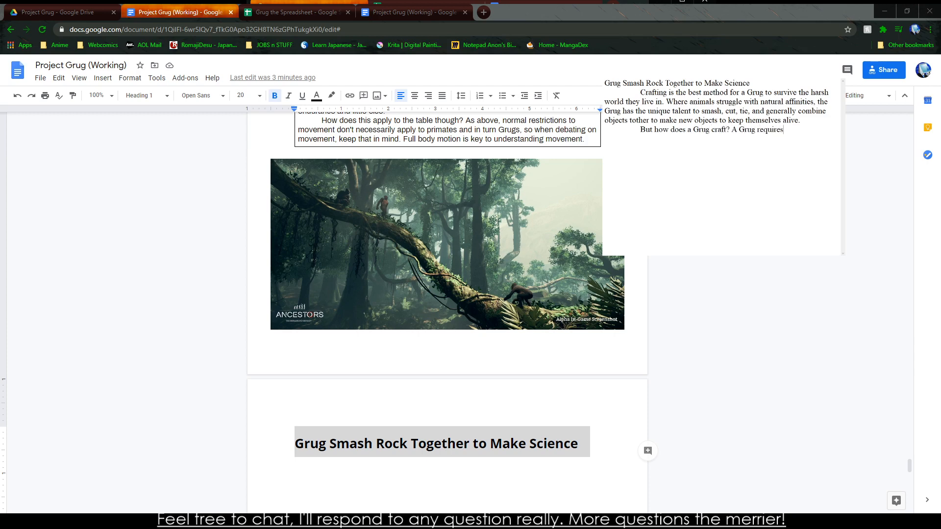
type("tools,")
type(" equipment, and th")
type("e general ")
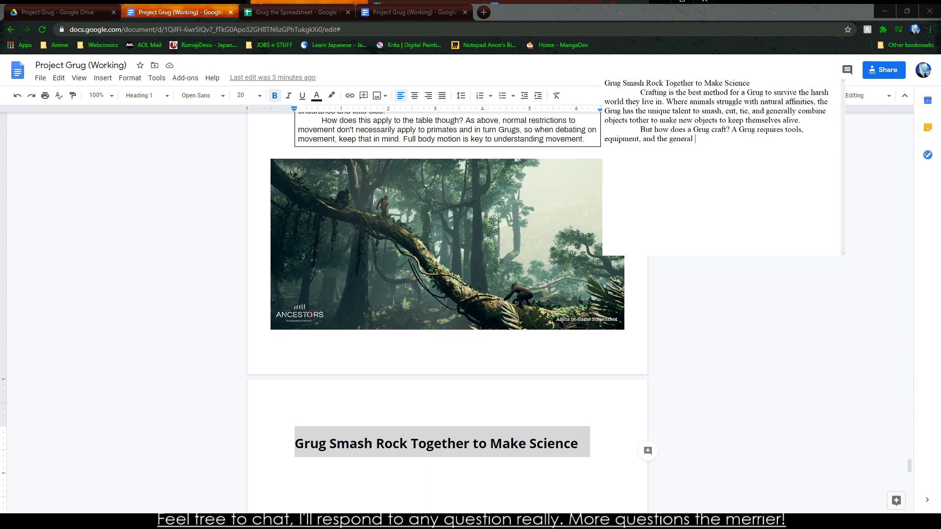
type("know-how to succesffuly create objects t")
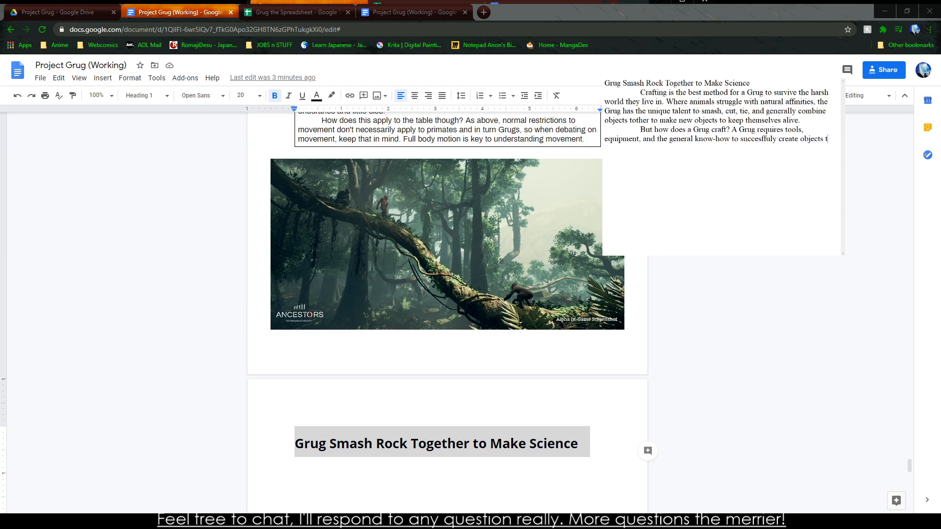
Step: Continue with "to aid them. To do this, a Grug must search, hunt, find, and embrace the nature around them"
type("o aid them. To do this, a Grug must search, bu")
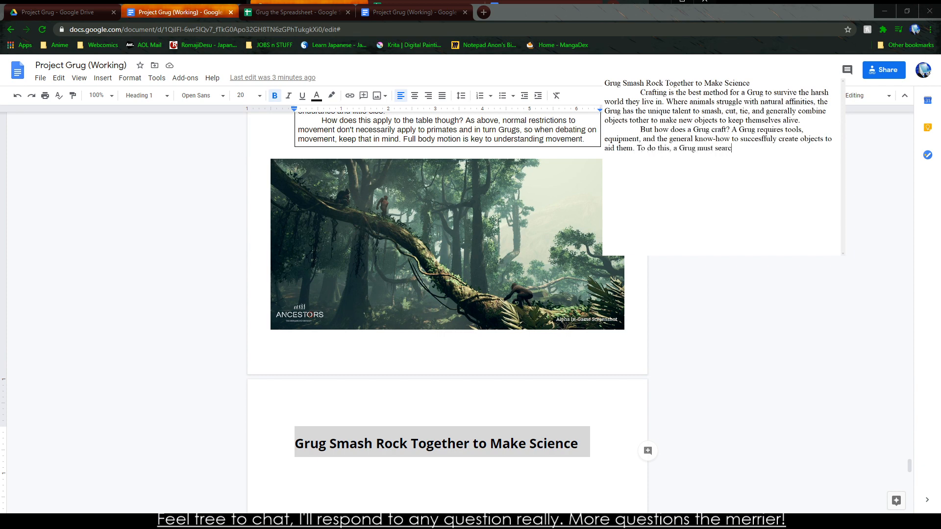
key("BackSpace")
key("BackSpace")
type("hunt,")
type(" find ")
type("and ")
type("become")
key("BackSpace")
key("BackSpace")
key("BackSpace")
key("BackSpace")
key("BackSpace")
key("BackSpace")
key("BackSpace")
type("embrace the")
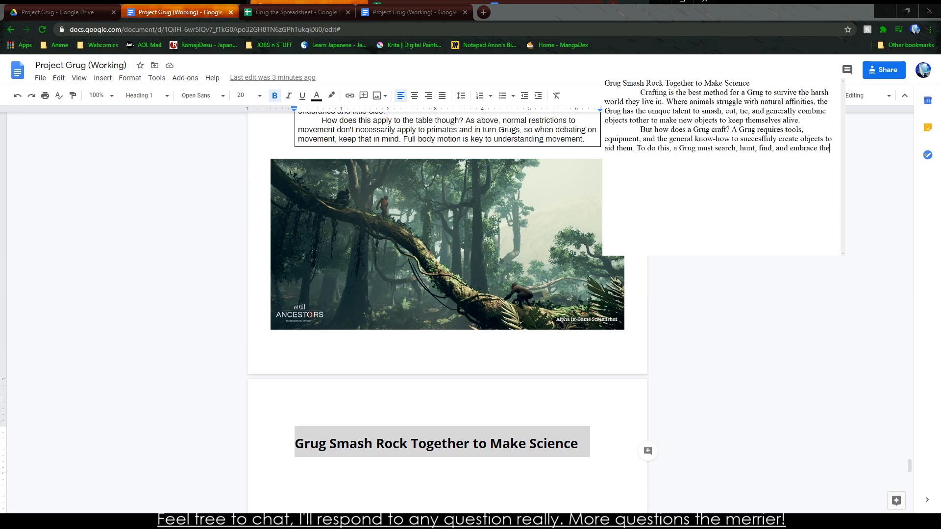
type(" nature around them")
type(" and exploit")
key("BackSpace")
Step: Close with "and exploit it." and start a paragraph: "Each objects a Grug possess is ranked from 0 to 5, representing their value and the"
type("and exploit it. Each o")
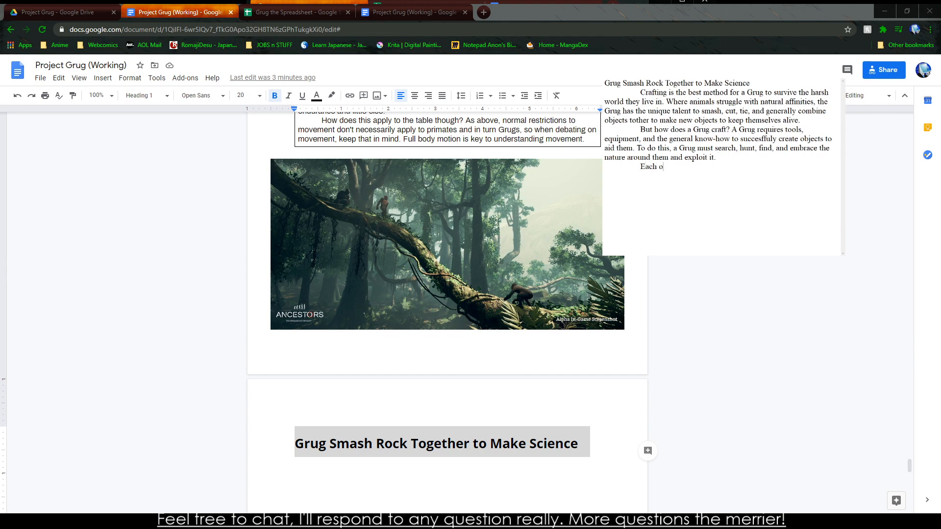
type("bjects a Grug possess is ranked from")
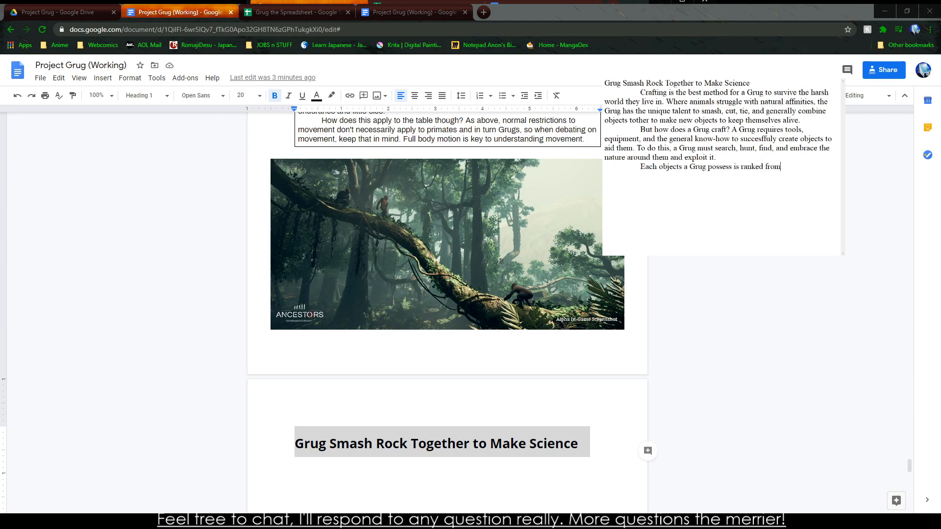
type(" 0 to 5, represente")
key("BackSpace")
type("ing their value and the")
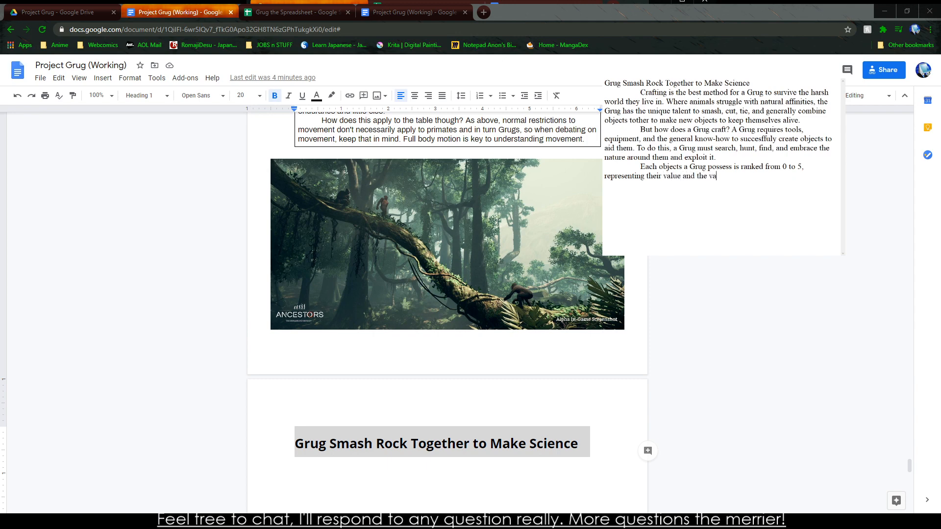
Step: Continue the third paragraph with "attribtues it posses. Certain crafting recipes will require a tool"
type(" attribtues it")
type(" posses. C")
type("ertain crafting r")
type("ecipes will ")
type("require a toill")
key("BackSpace")
key("BackSpace")
key("BackSpace")
type("ol")
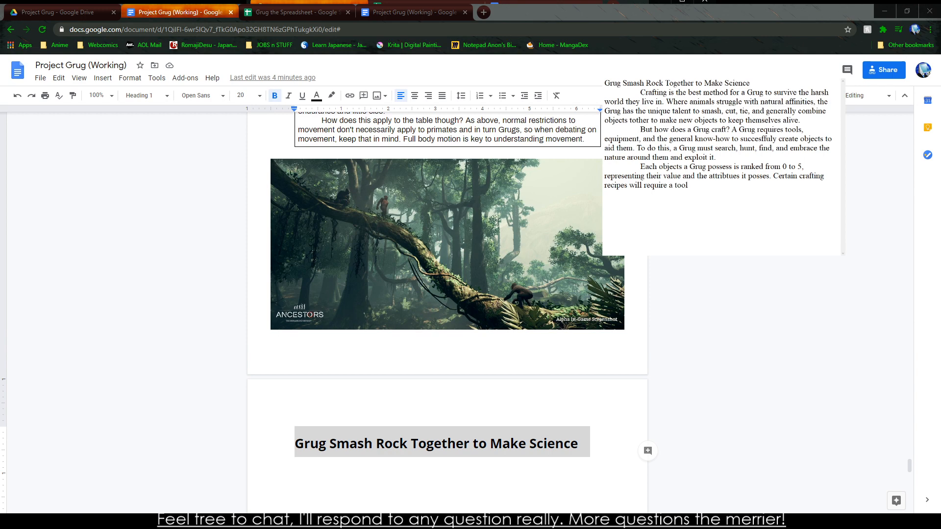
Step: Extend the recipe sentence with ", a refinery (footnote: Anything that has to be used to create soemthing,"
type(", a refinery (footnote: Anything that ca")
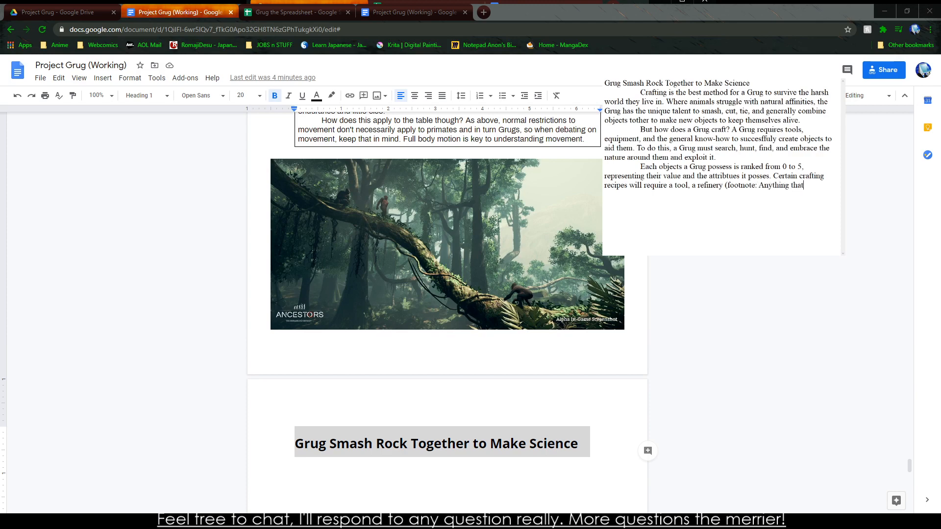
key("BackSpace")
key("BackSpace")
type("has to be ")
type("used to create ")
type("a secondary obj")
key("BackSpace")
key("BackSpace")
key("BackSpace")
key("BackSpace")
key("BackSpace")
key("BackSpace")
key("BackSpace")
key("BackSpace")
key("BackSpace")
key("BackSpace")
key("BackSpace")
key("BackSpace")
key("BackSpace")
key("BackSpace")
key("BackSpace")
type("soemthing, ie.")
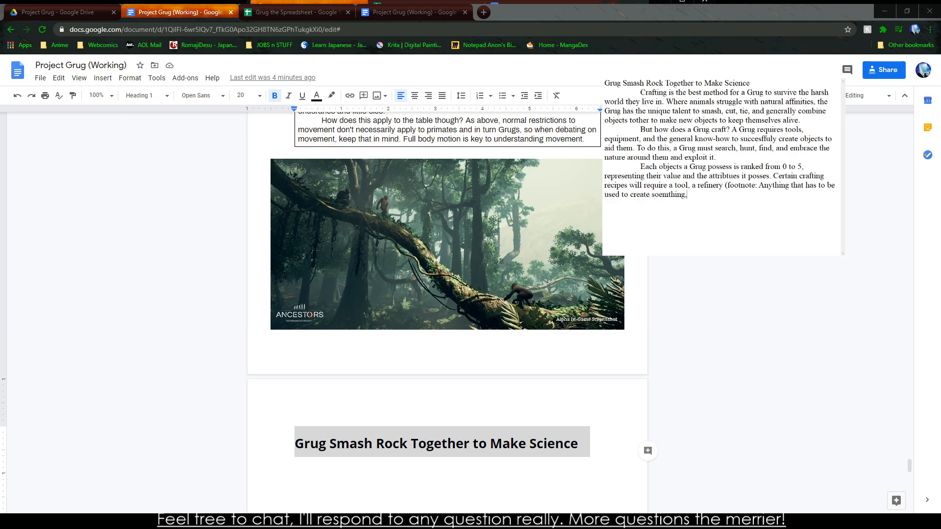
Step: Finish the recipe sentence with "for example, a fire), or simply a number of resources."
key("BackSpace")
key("BackSpace")
type(".")
key("BackSpace")
key("BackSpace")
type("for example, a fire), or simply a number of resources.")
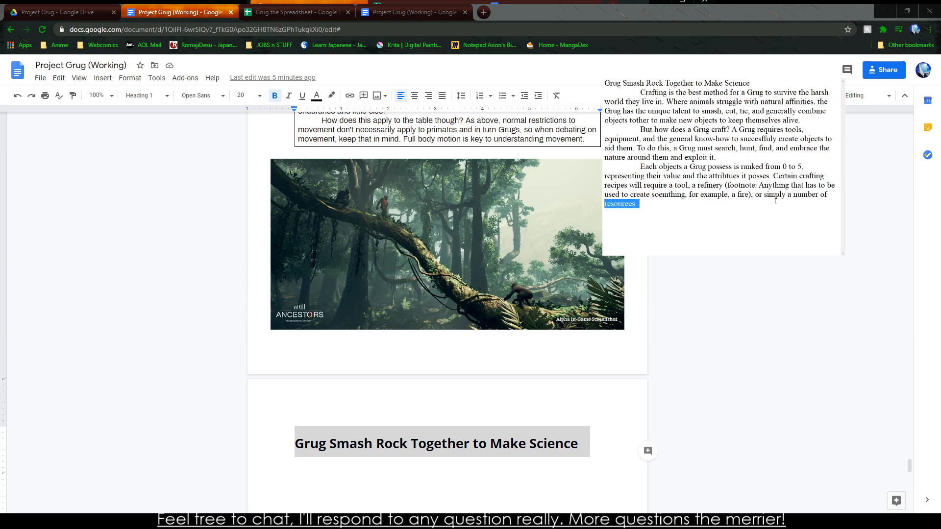
Step: Remove "simply" from the last sentence and insert "base" before "resources"
double_click(774, 195)
key("BackSpace")
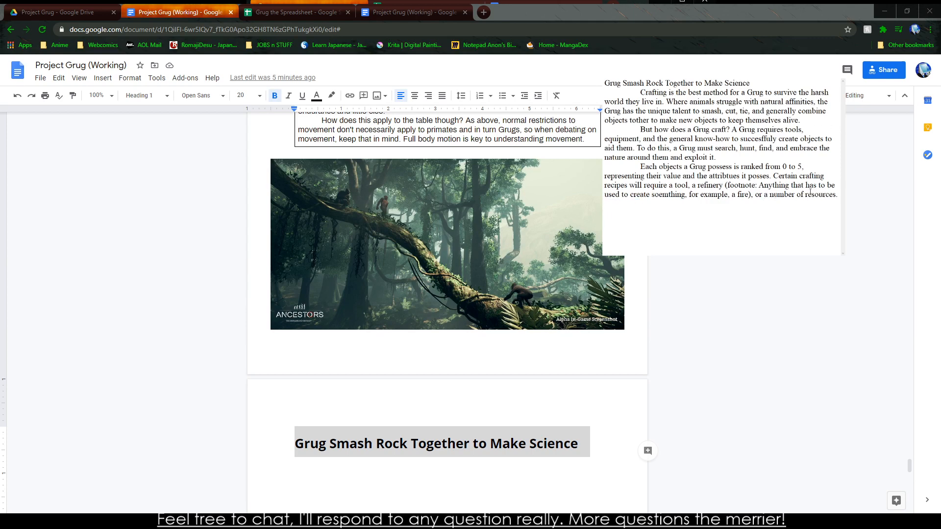
left_click(802, 195)
type("base")
Step: Copy the three drafted paragraphs without the title and paste them beneath the crafting heading in the rulebook document
key("ctrl+a")
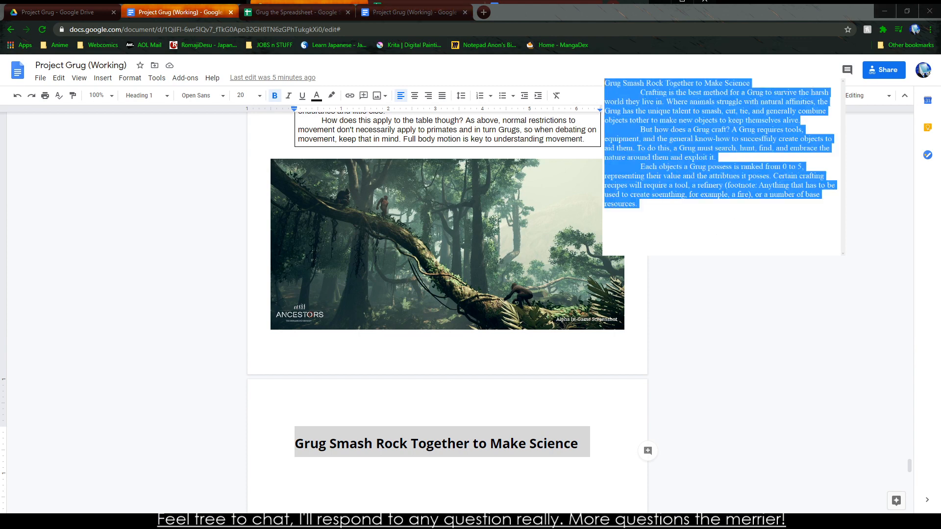
left_click(713, 186)
left_click_drag(697, 225, 603, 93)
left_click(292, 470)
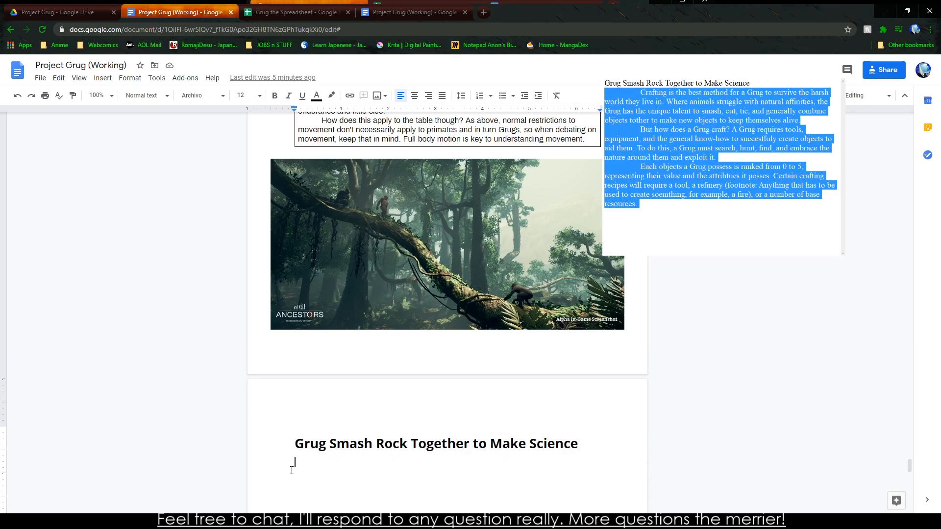
type("Crafting is the best method for a Grug to survive the harsh world they live in. Where animals struggle with natural affinities, the Grug has the unique talent to smash, cut, tie, and generally combine objects tother to make new objects to keep themselves alive. \tBut how does a Grug craft? A Grug requires tools, equipment, and the general know-how to successfuly create objects to aid them. To do this, a Grug must search, hunt, find, and embrace the nature around them and exploit it. \tEach objects a Grug possess is ranked from 0 to 5, representing their value and the attribtues it posses. Certain crafting recipes will require a tool, a refinery (footnote: Anything that has to be used to create soemthing, for example, a fire), or a number of base resources.")
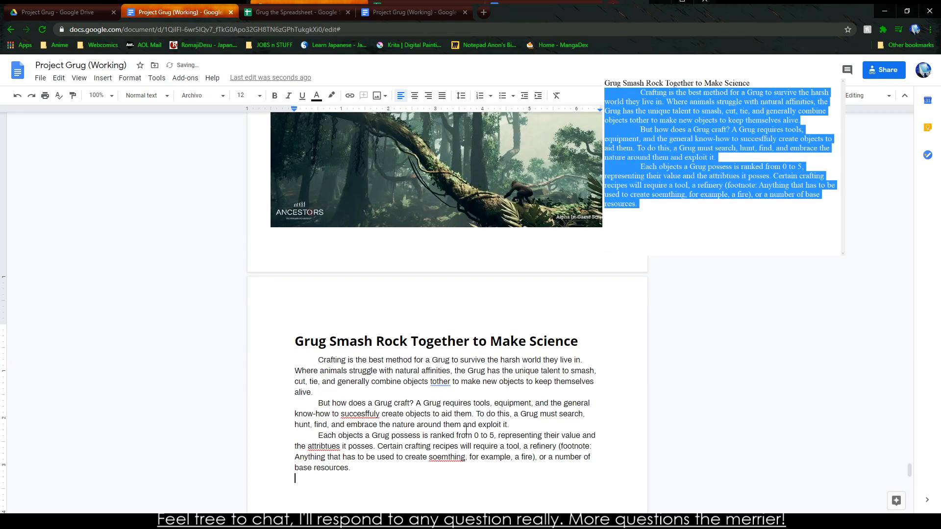
Step: Apply the suggested spelling corrections for "successfully", "together", "attributes" and "something" in the pasted text
right_click(365, 414)
left_click(414, 307)
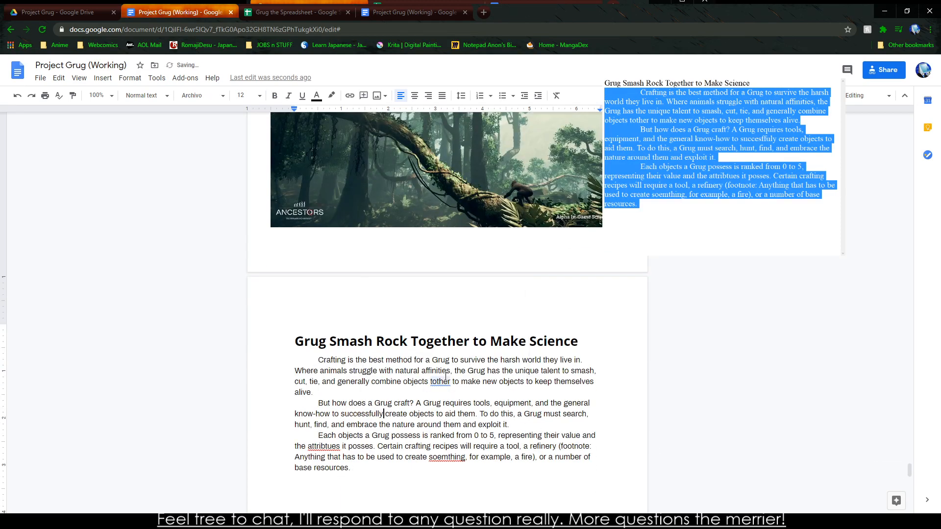
right_click(442, 381)
left_click(465, 408)
right_click(321, 443)
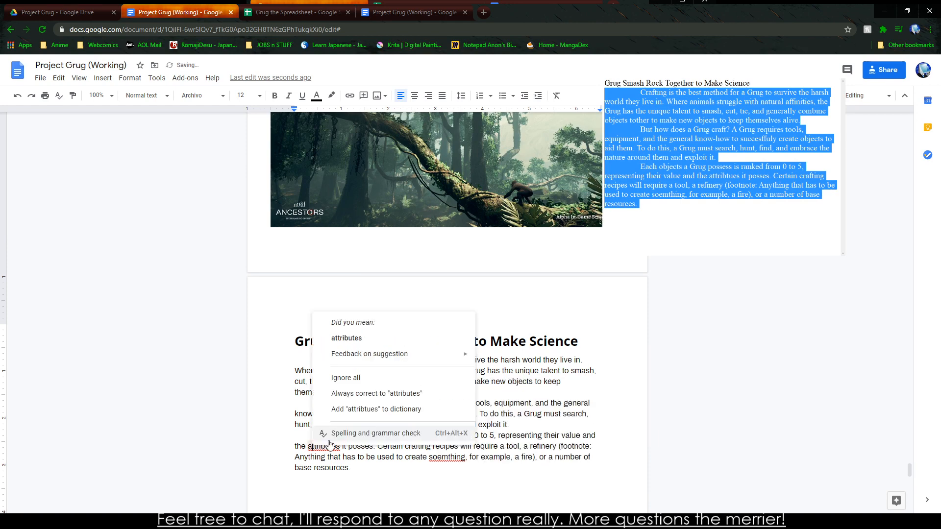
left_click(333, 336)
right_click(458, 456)
left_click(482, 343)
Step: Change "Each objects" to "Each object" at the start of the third paragraph
left_click(308, 378)
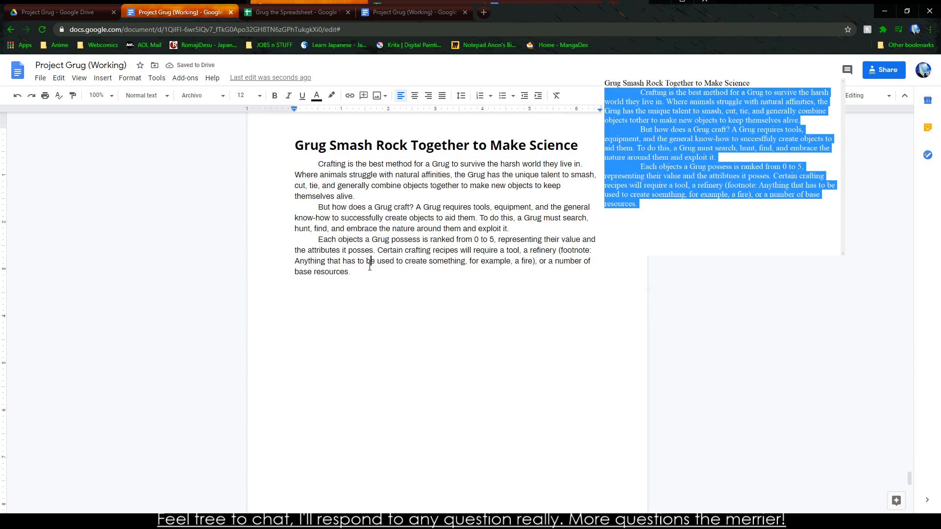
left_click(363, 240)
key("BackSpace")
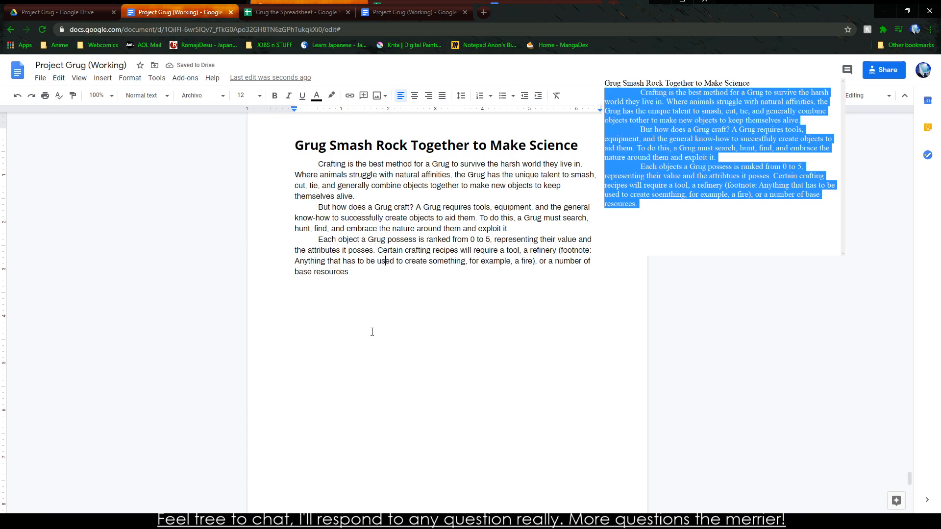
Step: Add to the third paragraph: "Some objects have multiple qualities, such as being sharp and poisonous to being blunt and heavy."
left_click(356, 271)
type("Some objects have multiple qu")
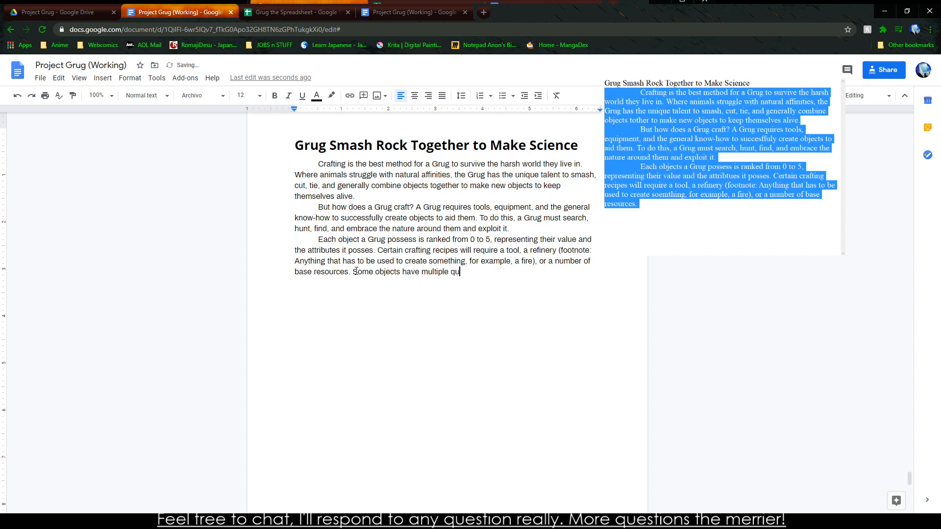
type("alities, such as being blunt, sharp.")
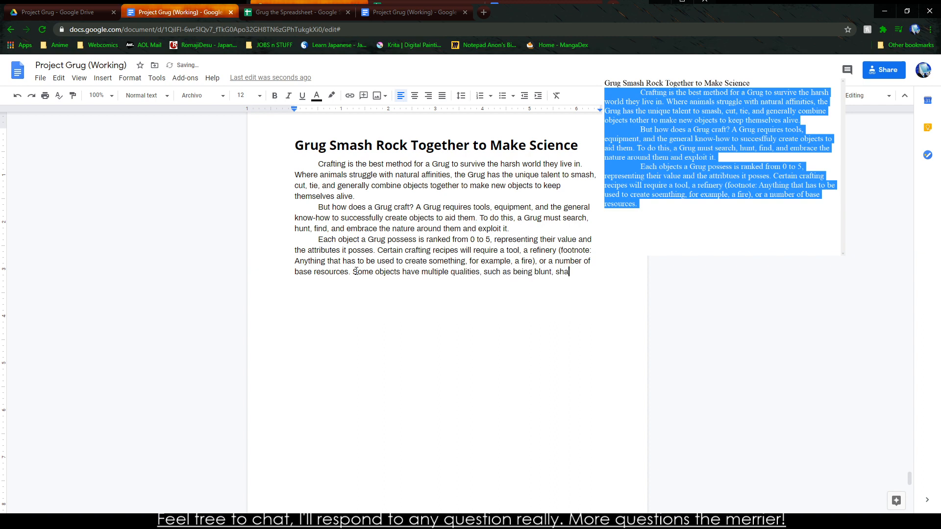
key("BackSpace")
key("BackSpace")
key("BackSpace")
key("BackSpace")
key("BackSpace")
key("BackSpace")
key("BackSpace")
key("BackSpace")
key("BackSpace")
key("BackSpace")
key("BackSpace")
key("BackSpace")
key("BackSpace")
type("sharp ")
type("and ")
type("poisonous")
type(" to being")
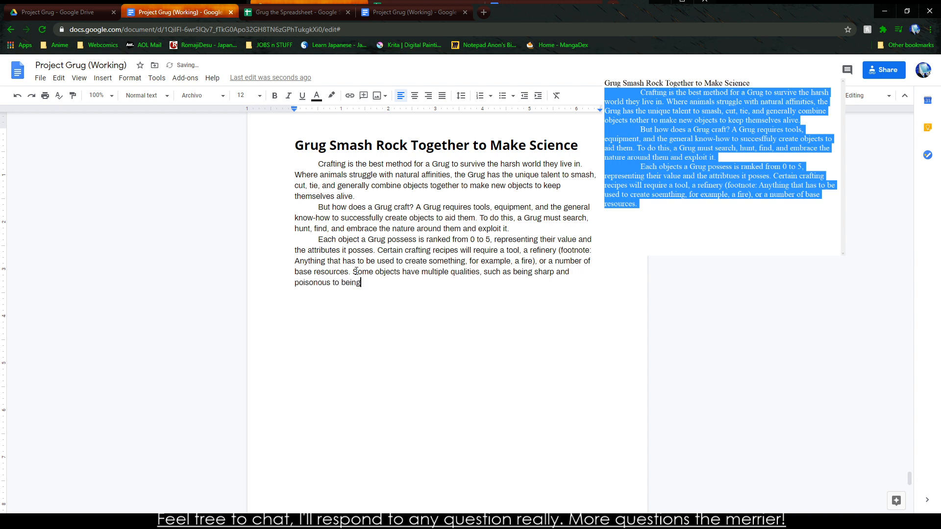
type(" blunt and heavy.")
Step: Insert a footnote after "refinery" and move "Anything that has to be used to create something, for example, a fire" into it
left_click(103, 78)
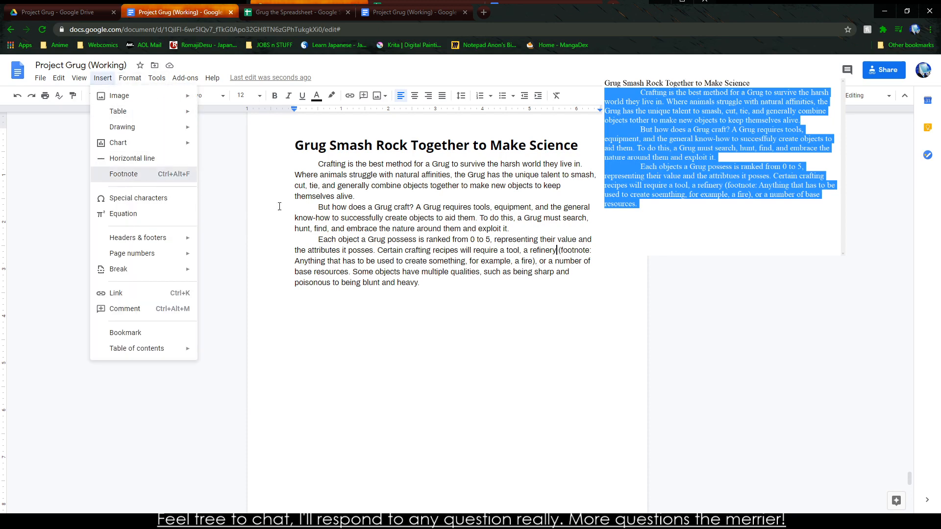
left_click(128, 174)
left_click_drag(285, 194, 534, 194)
key("ctrl+x")
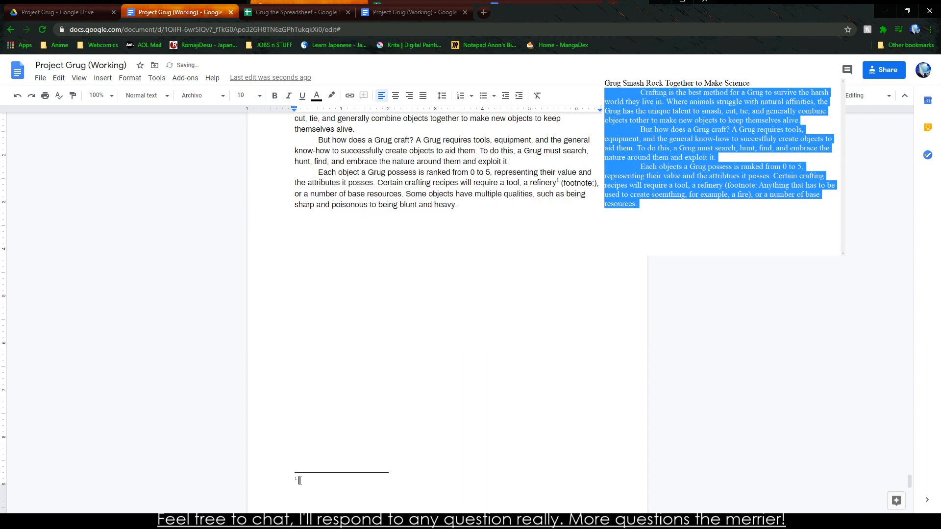
right_click(299, 485)
left_click(325, 333)
key("ctrl+z")
right_click(305, 482)
left_click(343, 350)
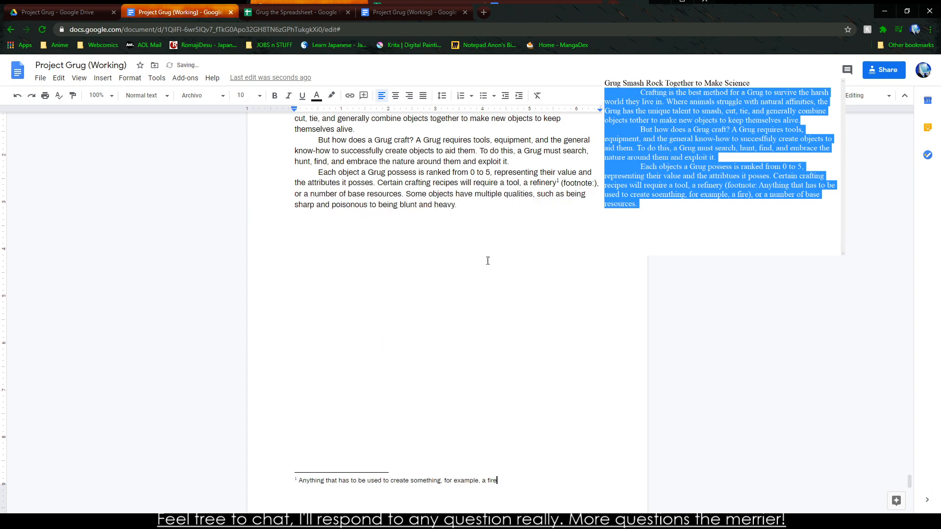
Step: Delete the leftover "(footnote:)" after "refinery", keeping the comma directly behind the footnote mark
double_click(584, 184)
key("BackSpace")
key("Right")
key("Right")
key("BackSpace")
key("BackSpace")
key("BackSpace")
key("BackSpace")
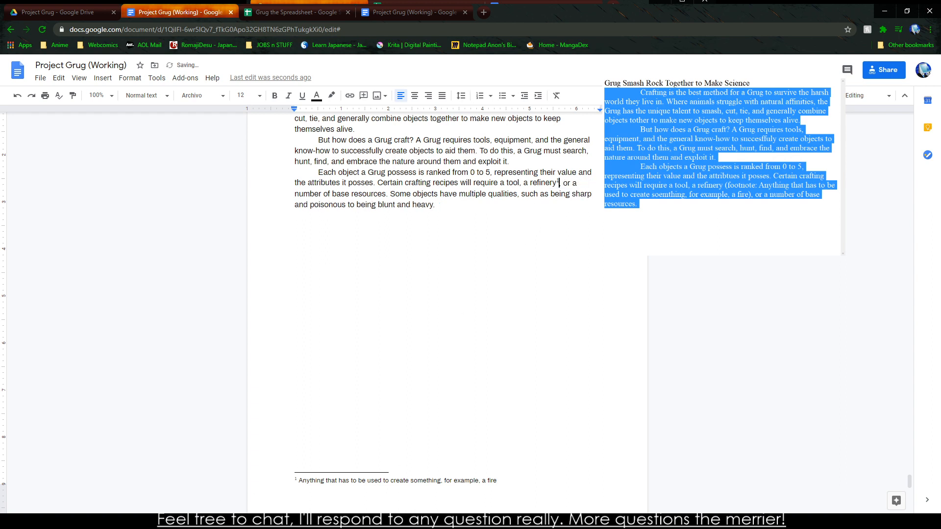
Step: Start a new line after the last paragraph of the crafting chapter
left_click(218, 520)
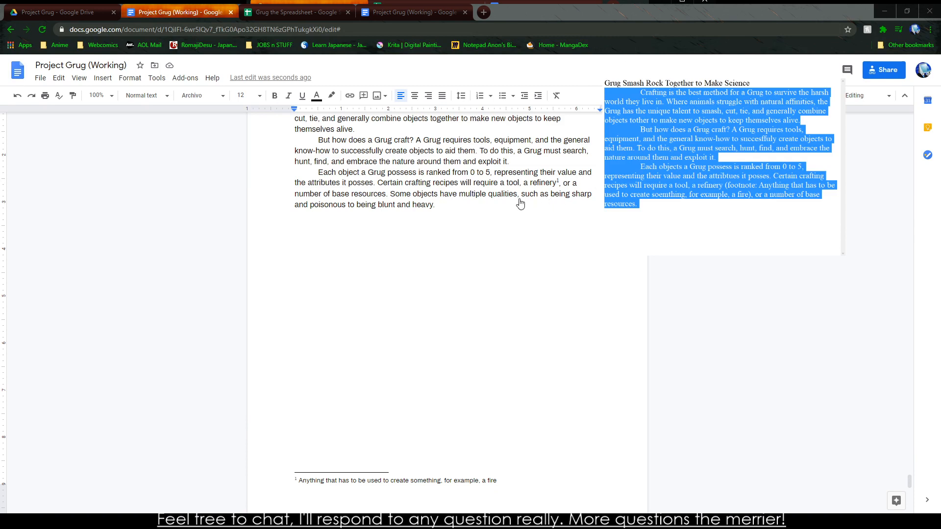
left_click(414, 213)
left_click(345, 232)
left_click(270, 245)
scroll(329, 291, "up", 3)
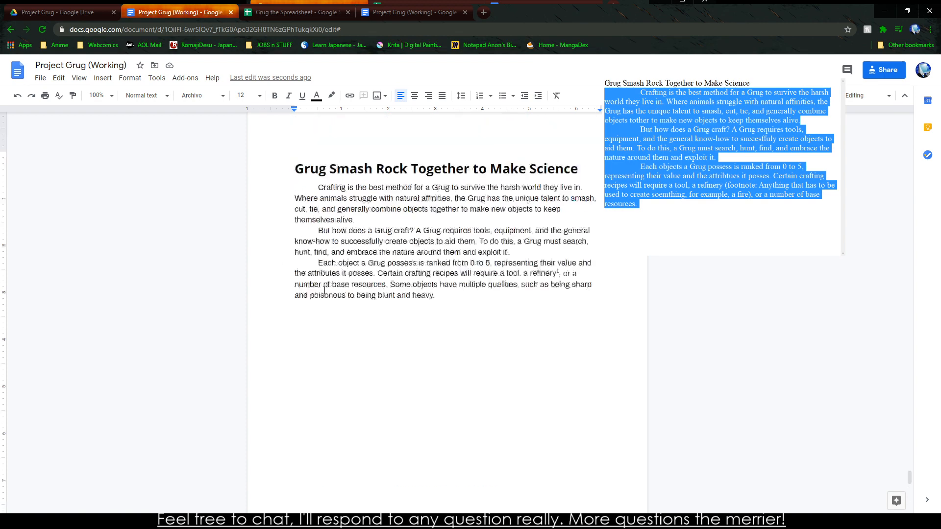
key("Return")
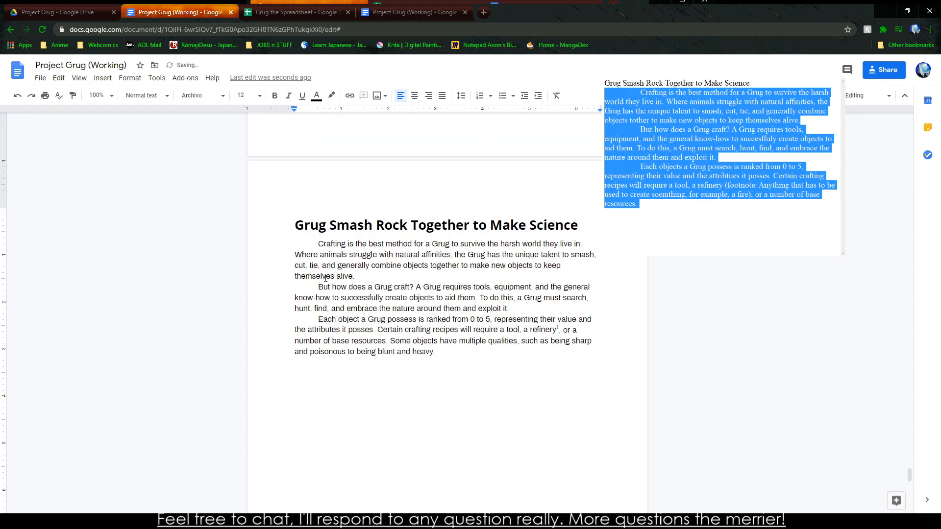
Step: Close the duplicate rulebook copy and enter "Base Resources" in cell C3 of Grug the Spreadsheet
left_click(412, 12)
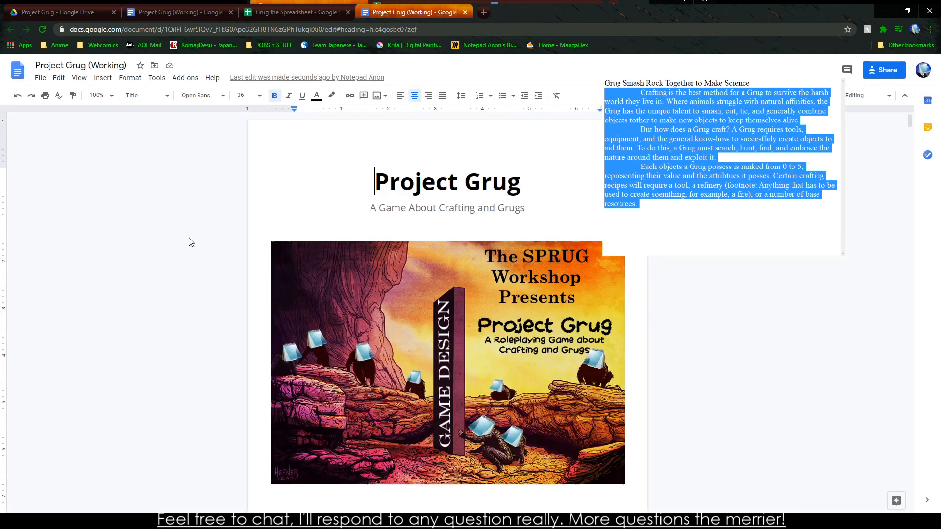
left_click(465, 11)
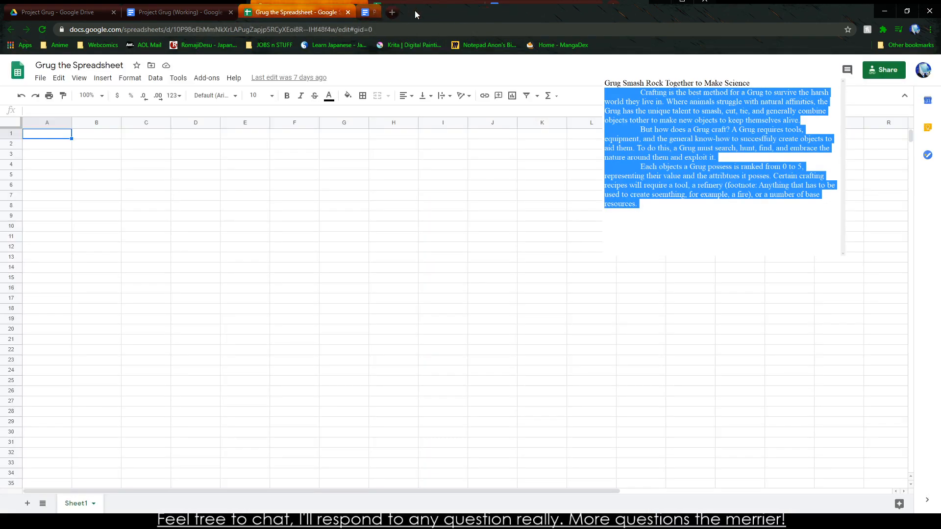
left_click(130, 154)
type("Base Resources")
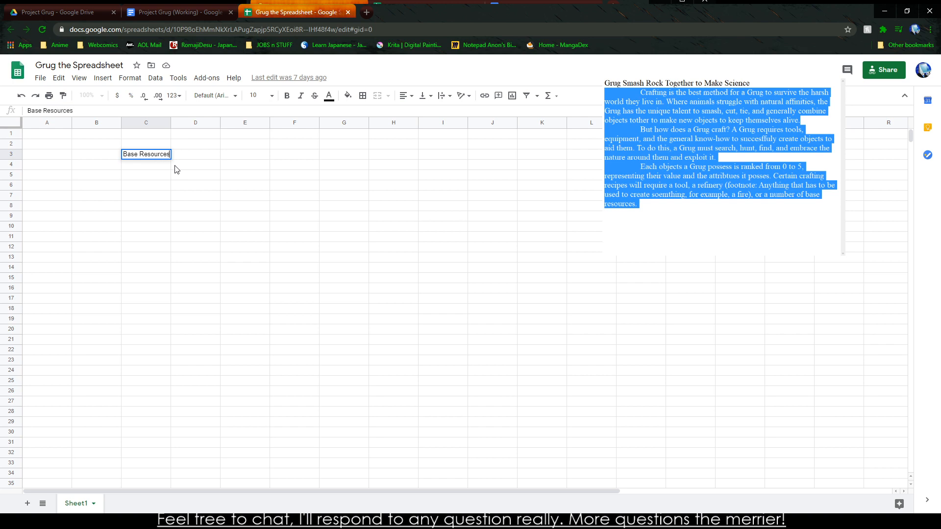
Step: Enter the heading "Attribute Values" in cell D3, beside "Base Resources"
key("Tab")
type("Valualues")
key("BackSpace")
key("BackSpace")
key("BackSpace")
type("Attributes")
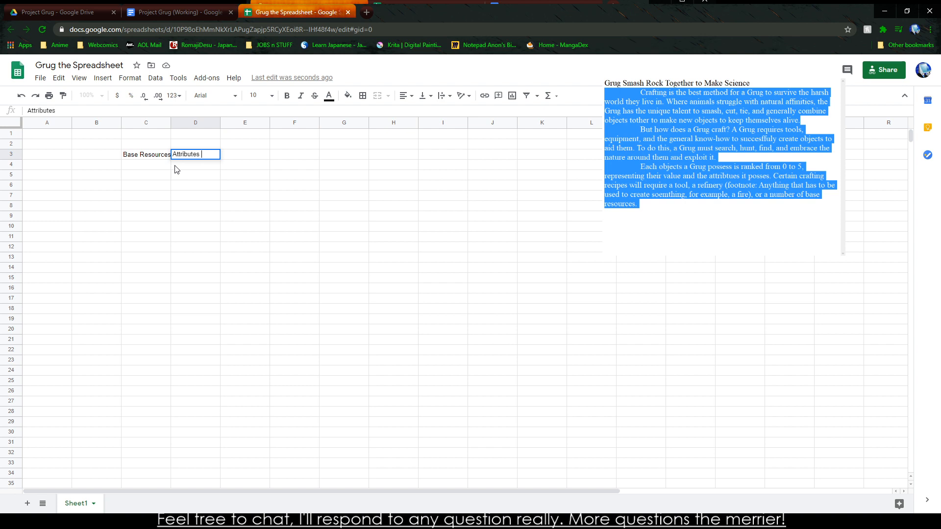
type("Values")
Step: Format both headings bold at size 18 and move "Base Resources" to G5 and "Attribute Values" to I5
left_click(142, 163)
left_click_drag(145, 155, 396, 183)
key("ctrl+b")
left_click(257, 95)
left_click(254, 234)
left_click(387, 243)
left_click(392, 181)
left_click_drag(392, 170, 457, 178)
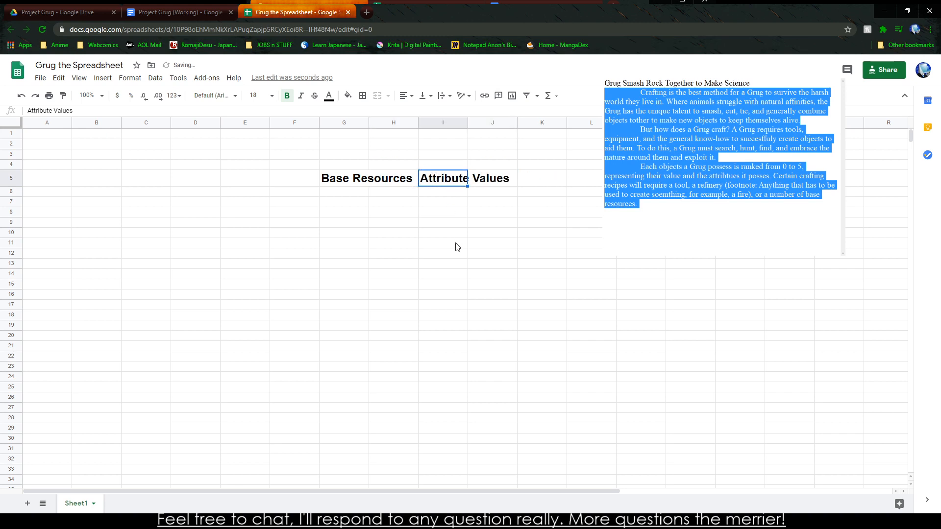
Step: List Stick, Rock and Log in cells G6 to G8 under "Base Resources"
left_click(457, 246)
left_click(336, 192)
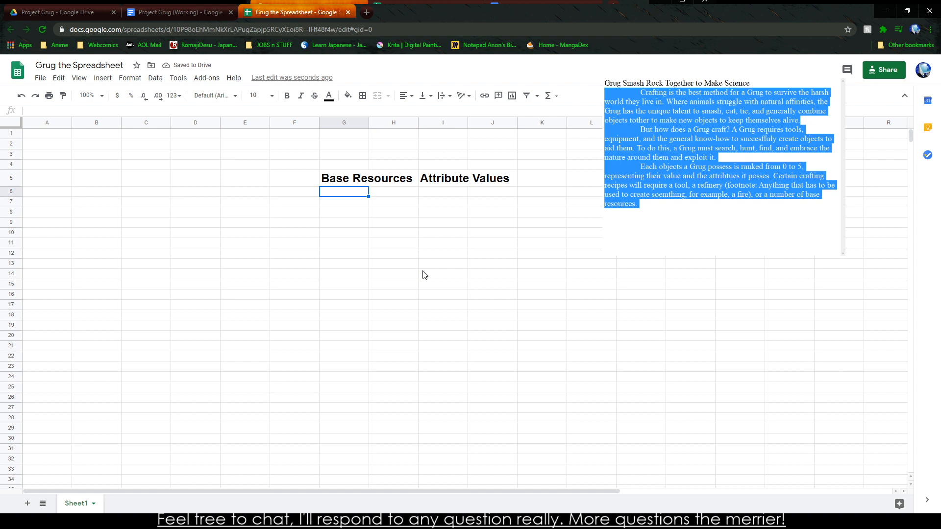
type("Wood")
key("Return")
type("Roc")
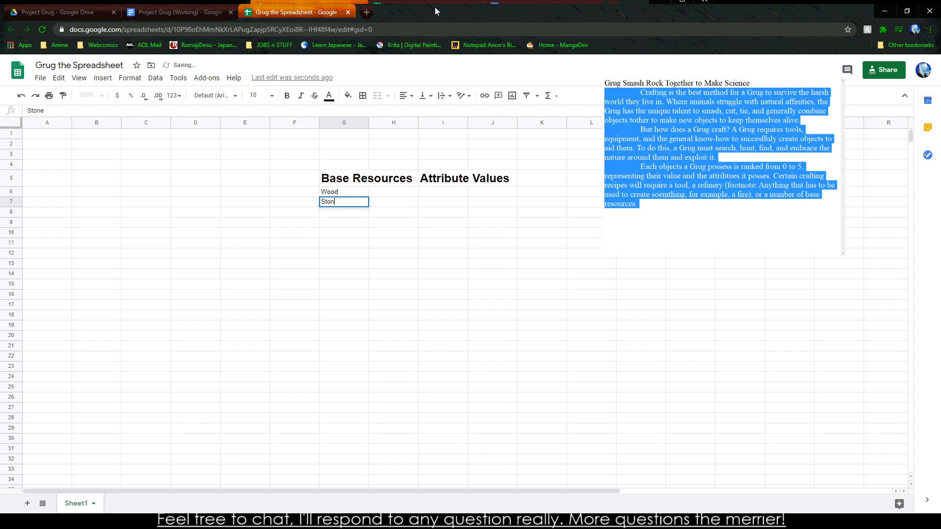
type("k")
key("Up")
type("Stick")
key("Return")
key("Down")
type("Log")
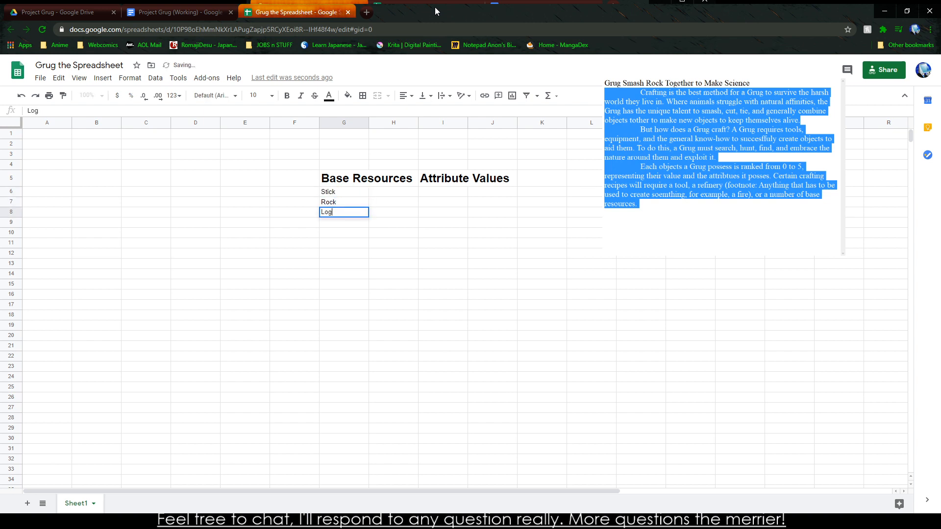
key("Return")
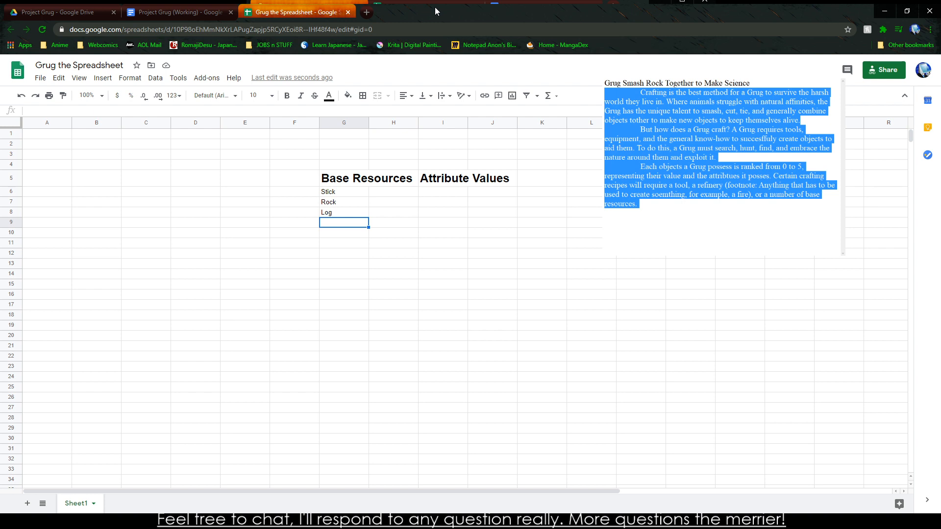
Step: Search the web in a new tab for "ancestors: the humankind odyssey crafting"
left_click(367, 11)
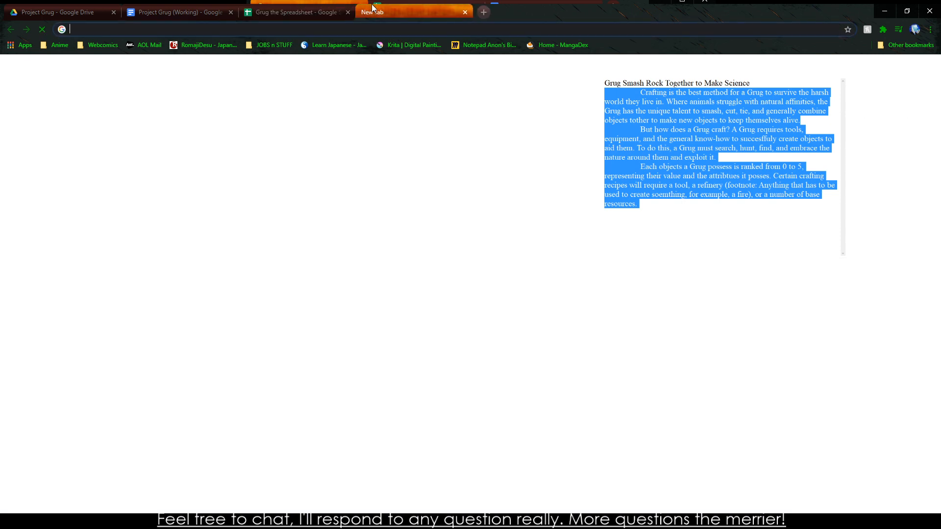
type("Ancestors")
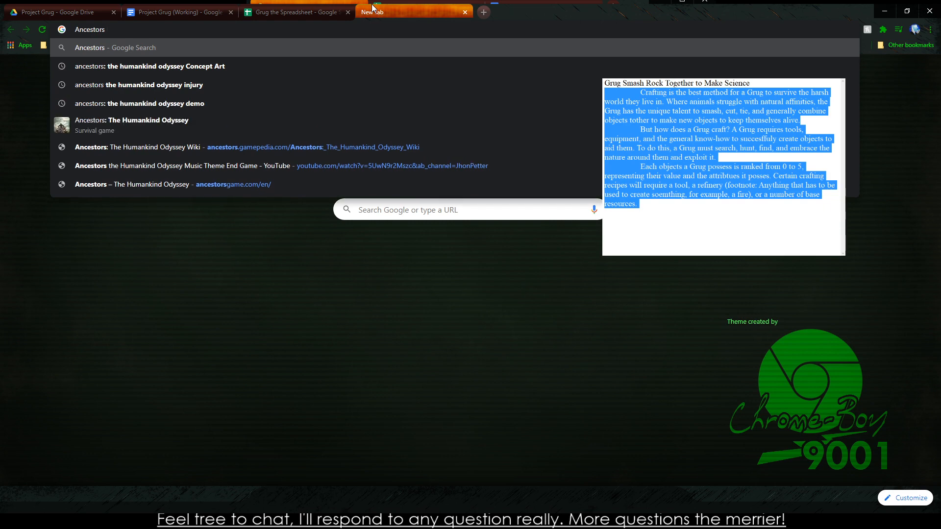
key("Down")
key("BackSpace")
key("BackSpace")
key("BackSpace")
key("BackSpace")
key("BackSpace")
key("BackSpace")
key("BackSpace")
key("BackSpace")
key("BackSpace")
key("BackSpace")
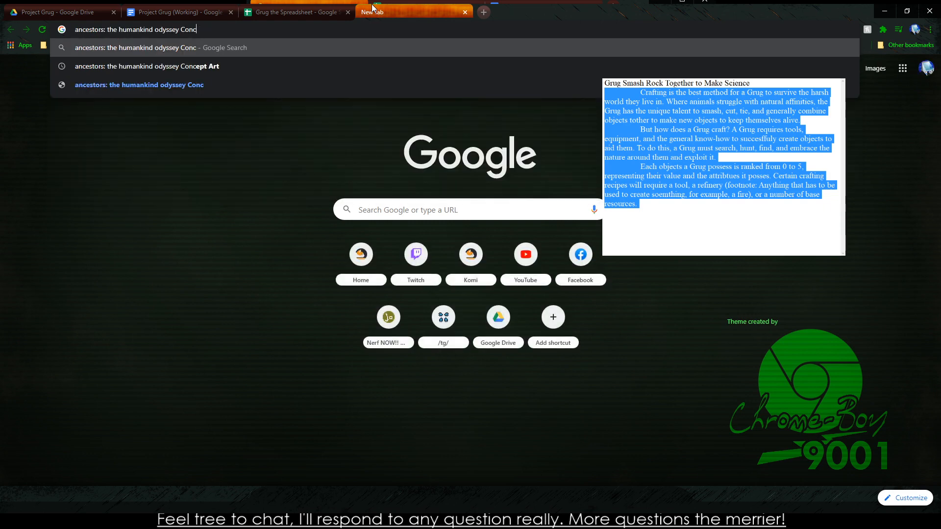
key("BackSpace")
type("crafting")
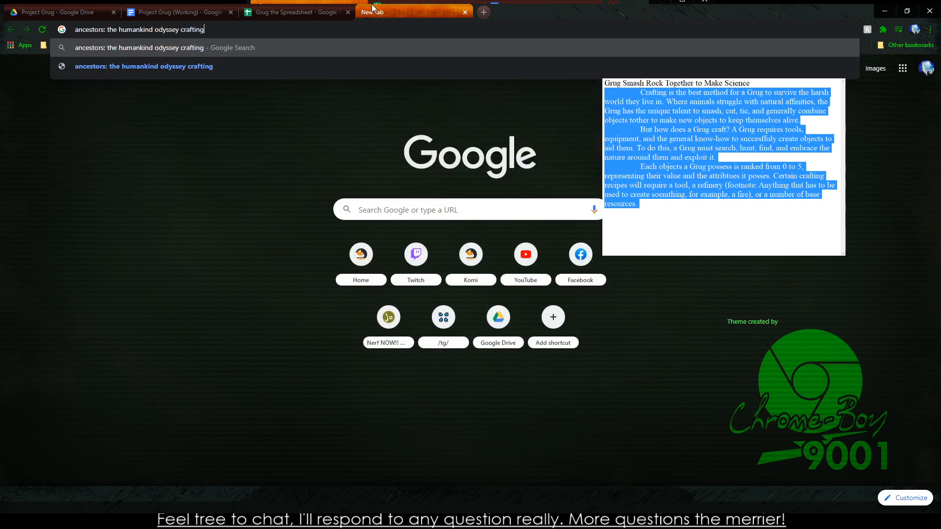
key("Return")
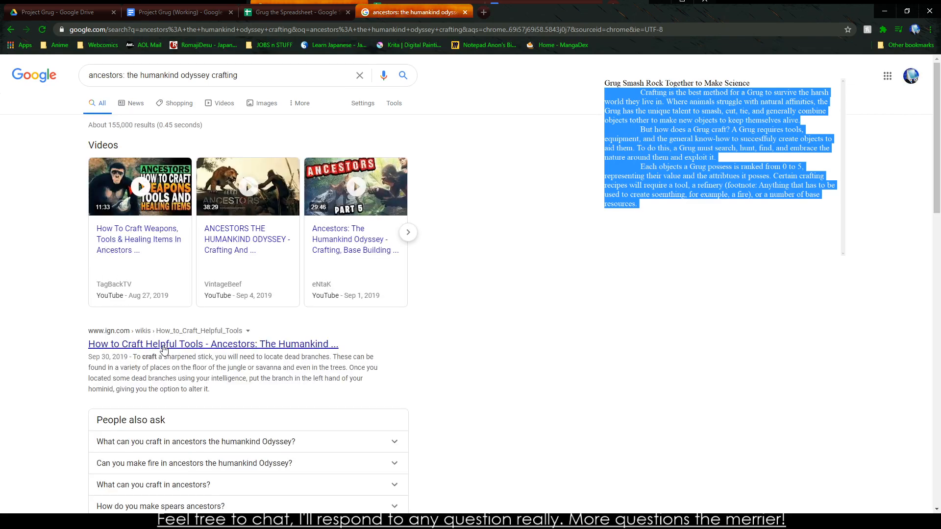
Step: Open the Reddit "Crafting guide : ancestors" result and read through its craftable items and materials
scroll(162, 348, "down", 4)
left_click(215, 364)
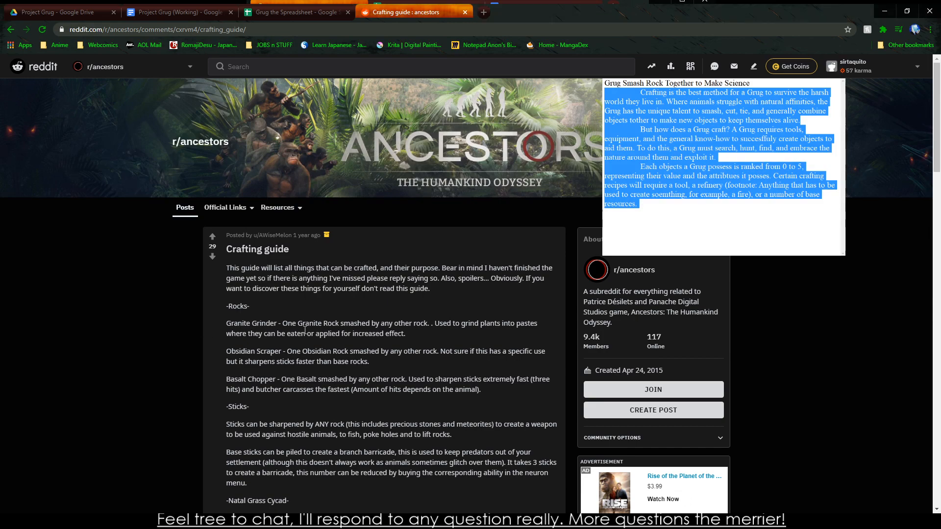
scroll(302, 330, "down", 3)
scroll(302, 330, "down", 4)
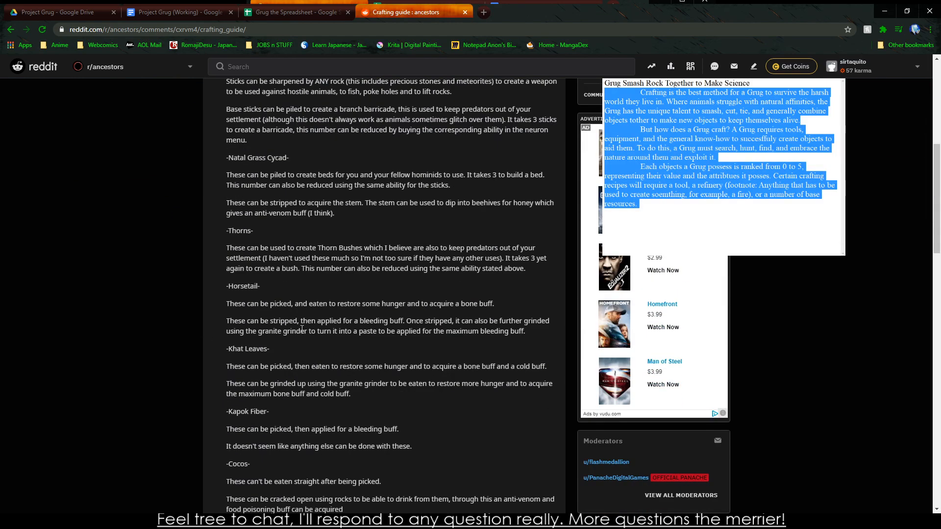
scroll(255, 200, "down", 6)
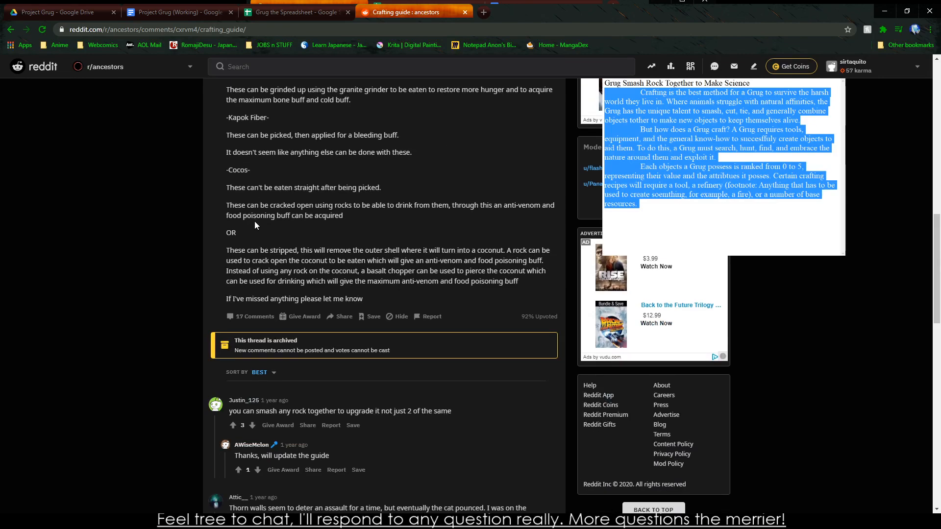
scroll(254, 222, "up", 9)
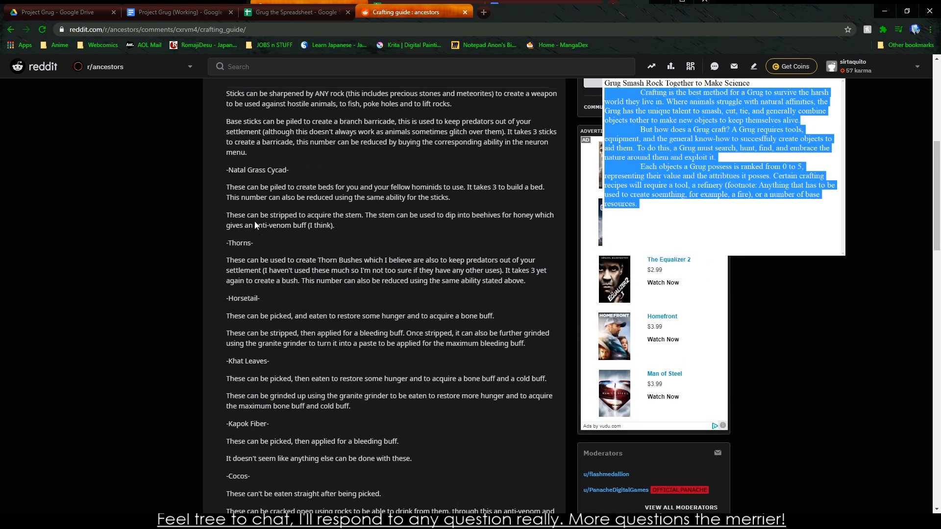
left_click_drag(257, 178, 333, 185)
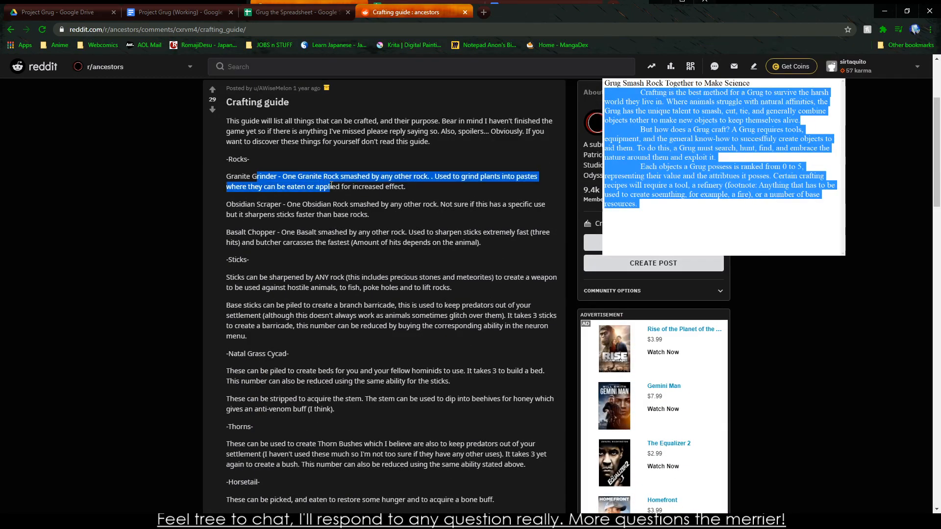
left_click(331, 185)
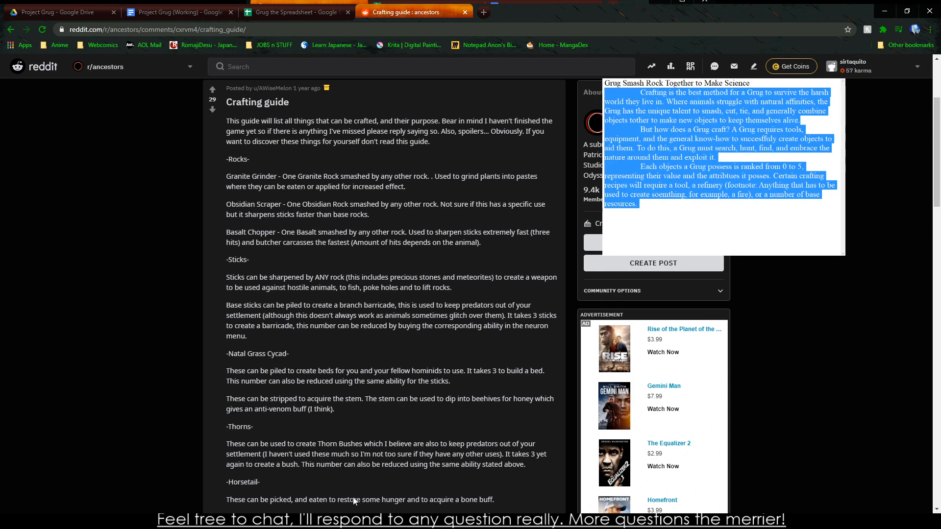
left_click(763, 202)
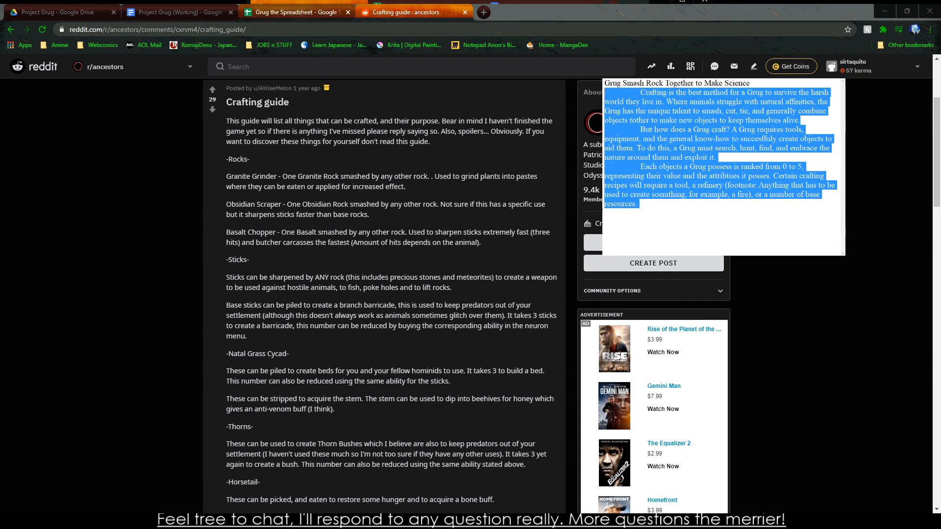
left_click_drag(520, 12, 1, 98)
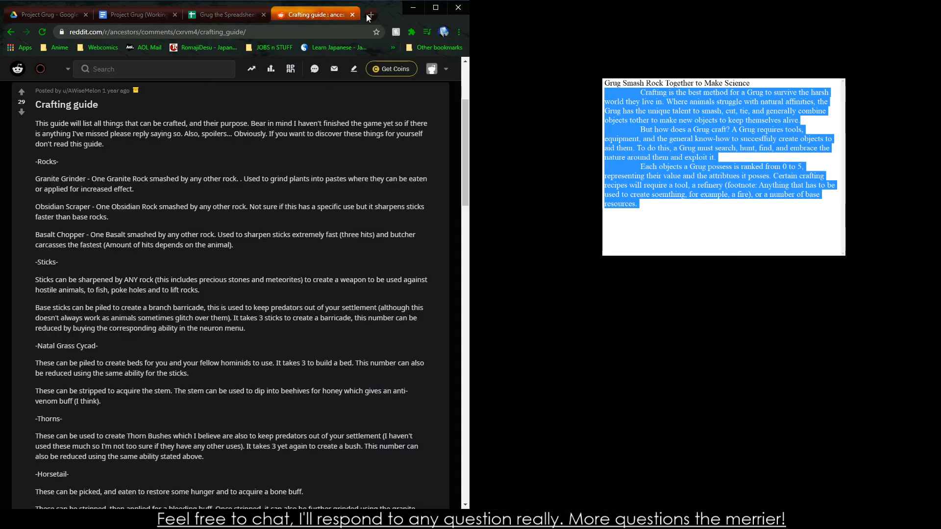
left_click(435, 7)
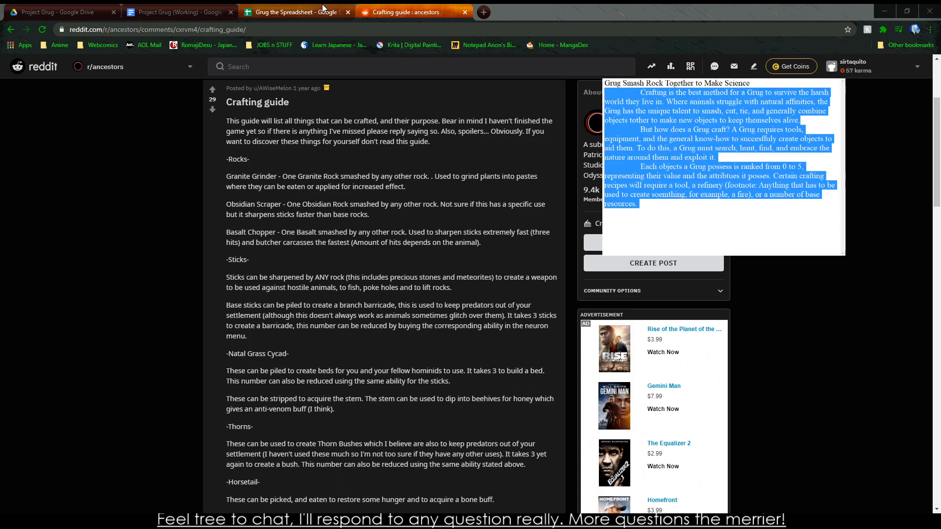
Step: Examine the guide's rock entries for the Granite Grinder, Obsidian Scraper and Basalt Chopper
triple_click(259, 214)
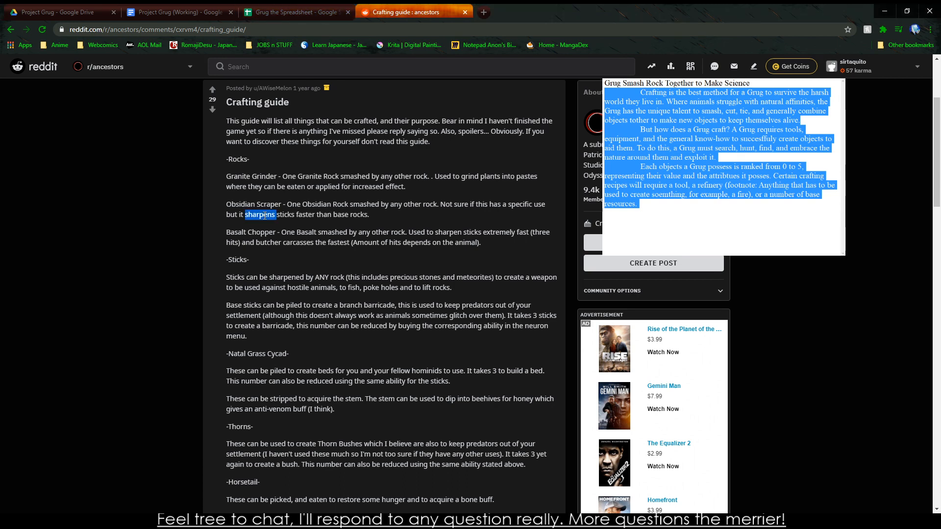
left_click(259, 255)
triple_click(259, 255)
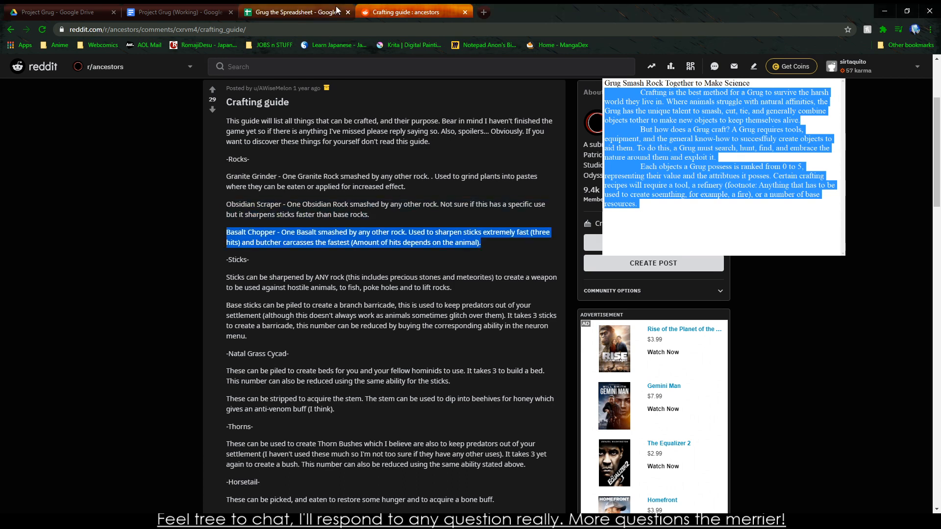
left_click(258, 178)
triple_click(259, 178)
left_click(264, 175)
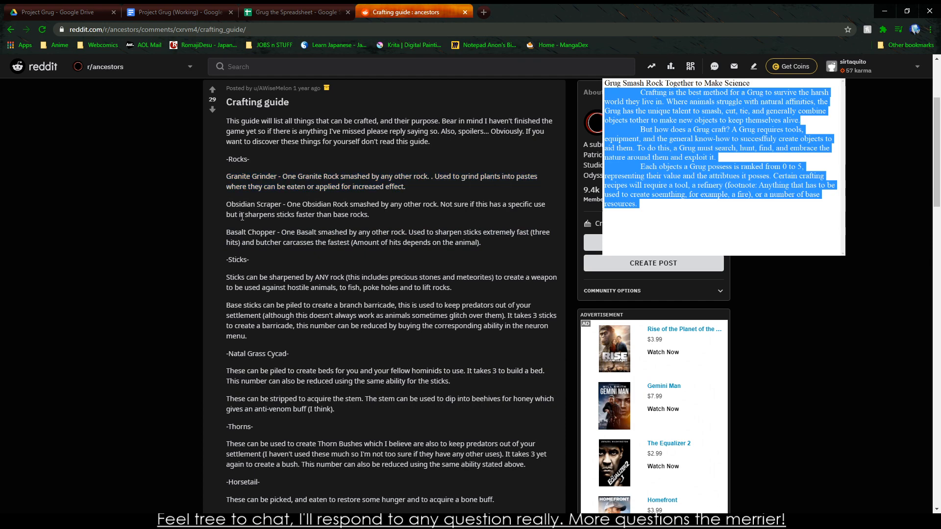
Step: Return to Grug the Spreadsheet and set its zoom level to 125%
left_click(284, 7)
left_click(337, 193)
left_click(101, 96)
left_click(90, 169)
left_click(91, 95)
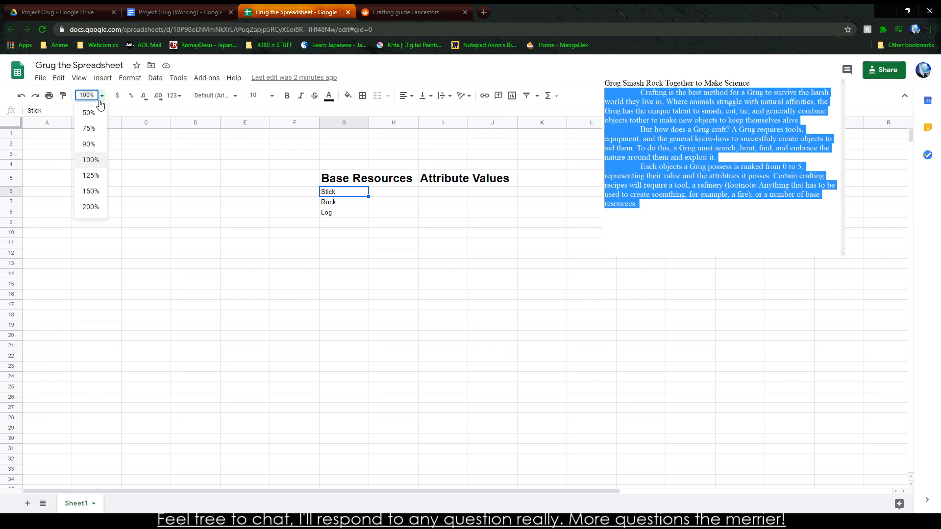
left_click(89, 179)
left_click(647, 260)
key("Right")
key("Right")
key("Right")
key("Right")
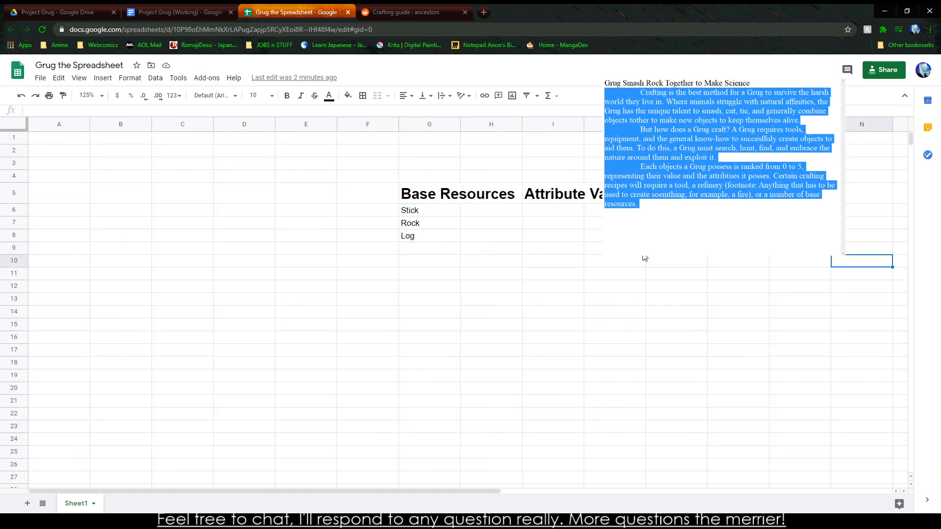
Step: Go back from the Reddit guide to the search results and open ProdigyGamers' "Brief List Of All Crafting Items" article
left_click(388, 7)
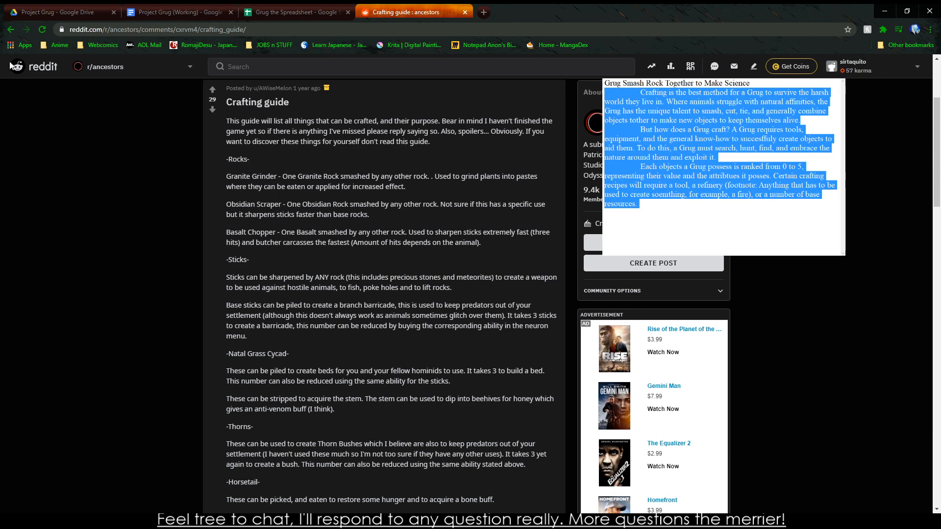
left_click(11, 30)
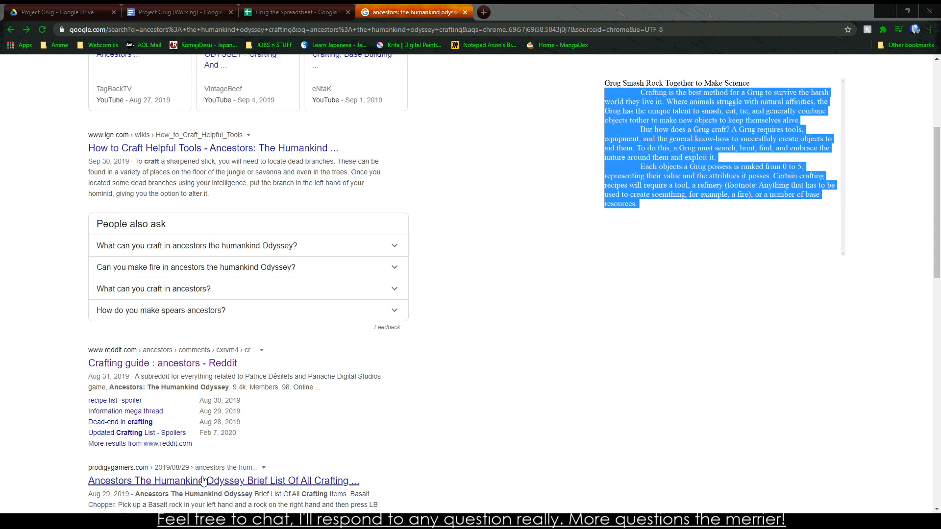
scroll(201, 364, "down", 2)
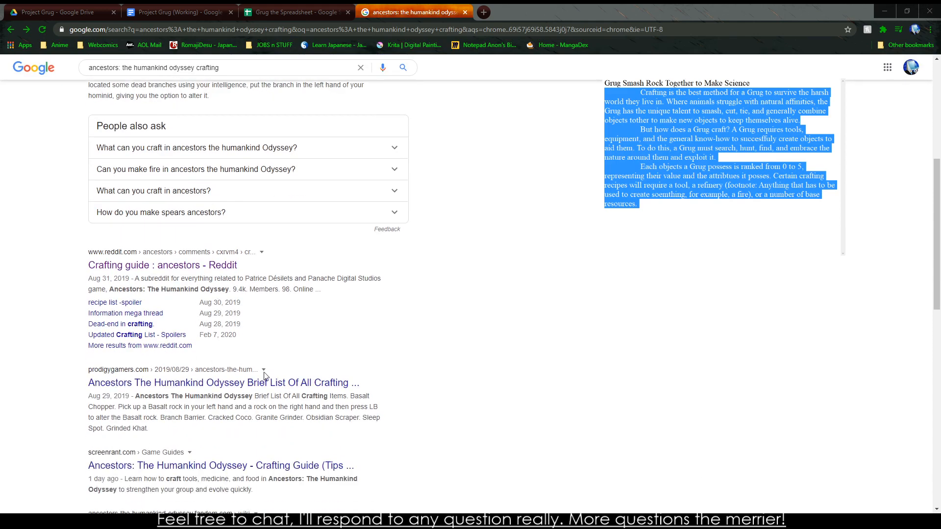
left_click(263, 384)
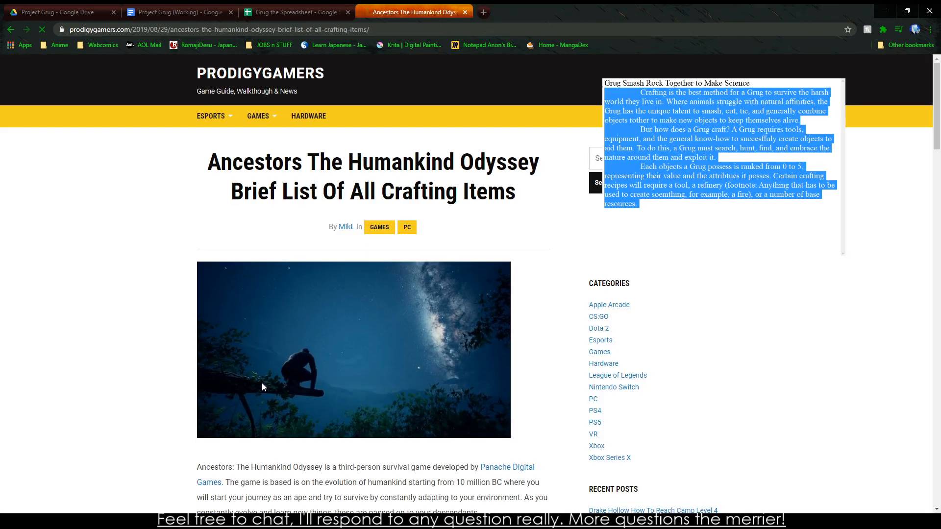
Step: Read through the article's crafting list for raw materials and how each item is made
scroll(267, 368, "down", 7)
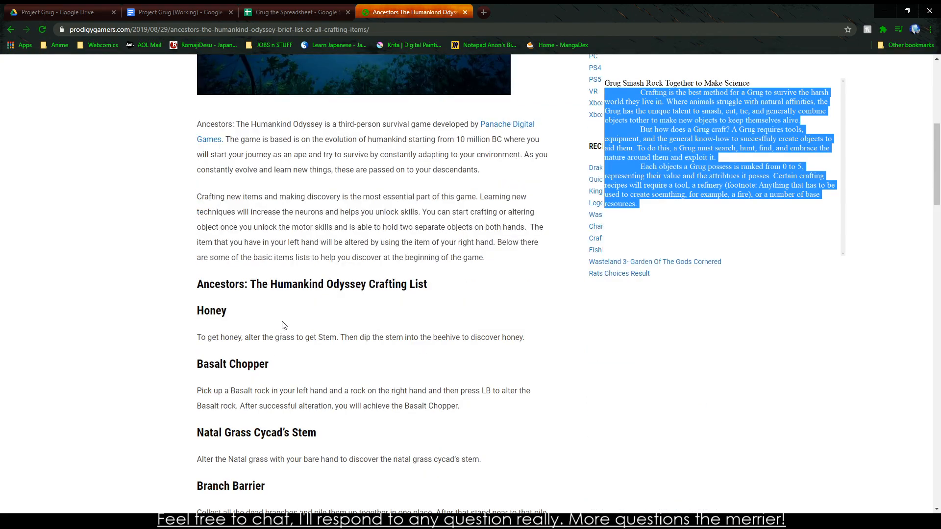
scroll(283, 326, "down", 5)
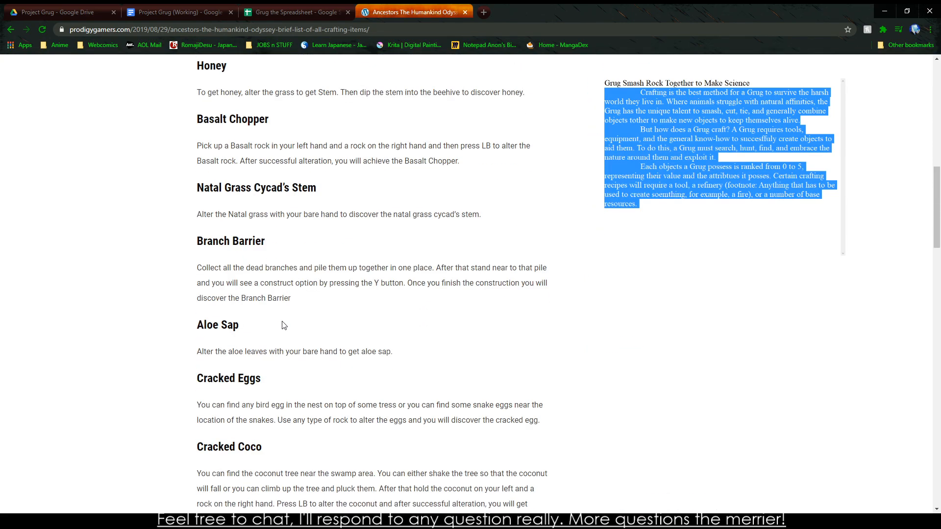
scroll(237, 283, "down", 5)
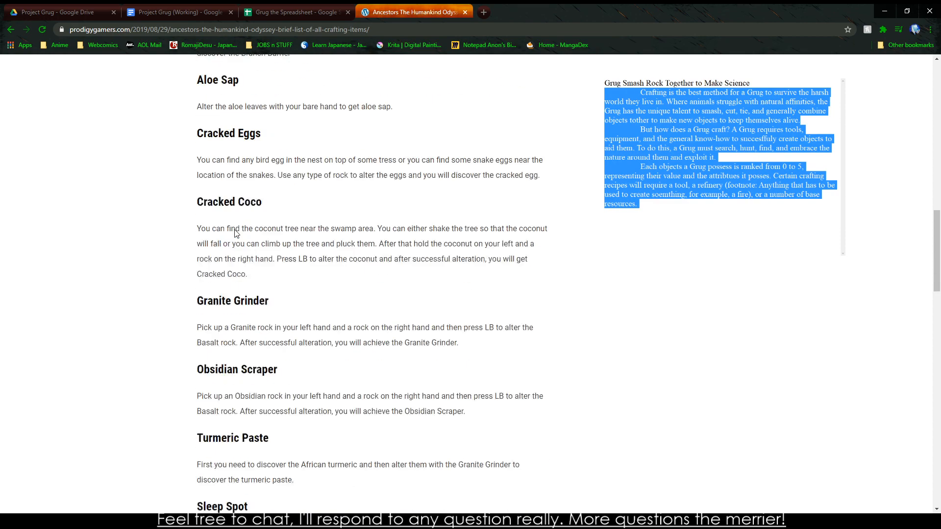
scroll(235, 230, "down", 10)
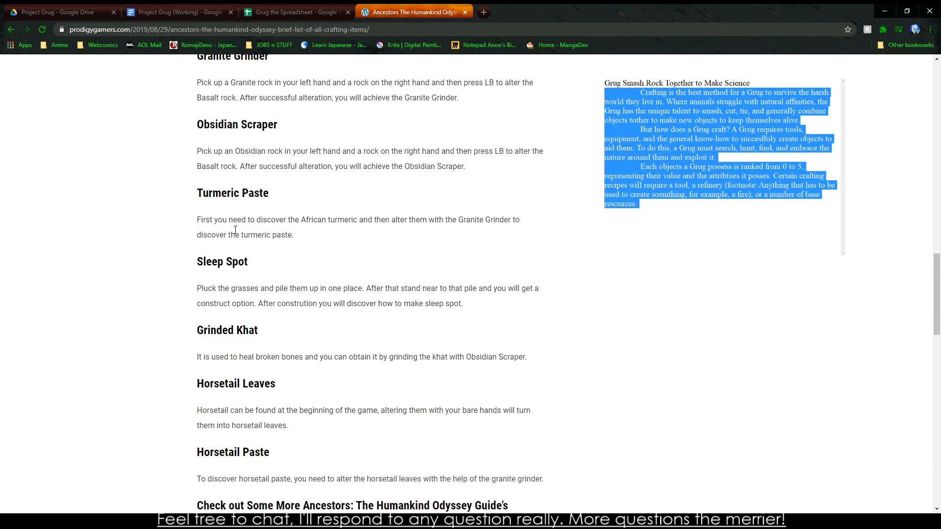
left_click_drag(218, 234, 435, 231)
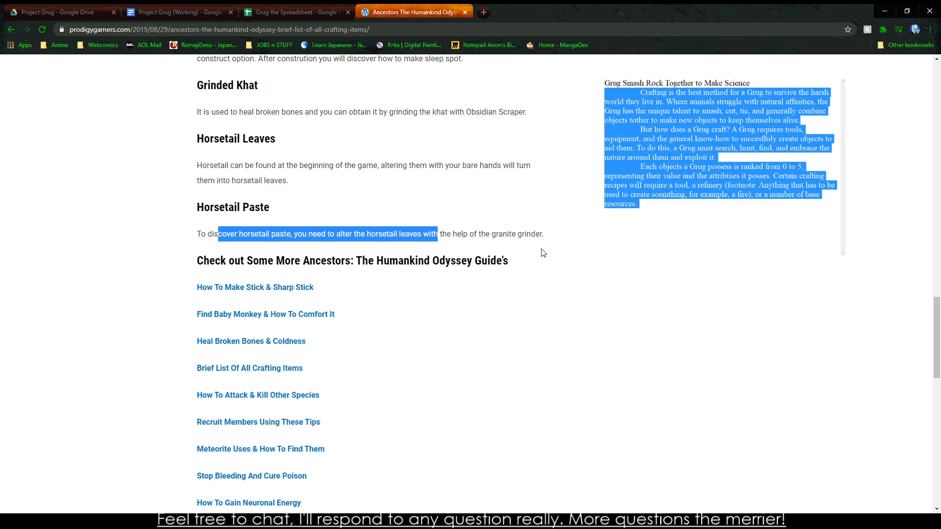
scroll(542, 252, "down", 7)
scroll(447, 218, "up", 10)
scroll(333, 201, "up", 6)
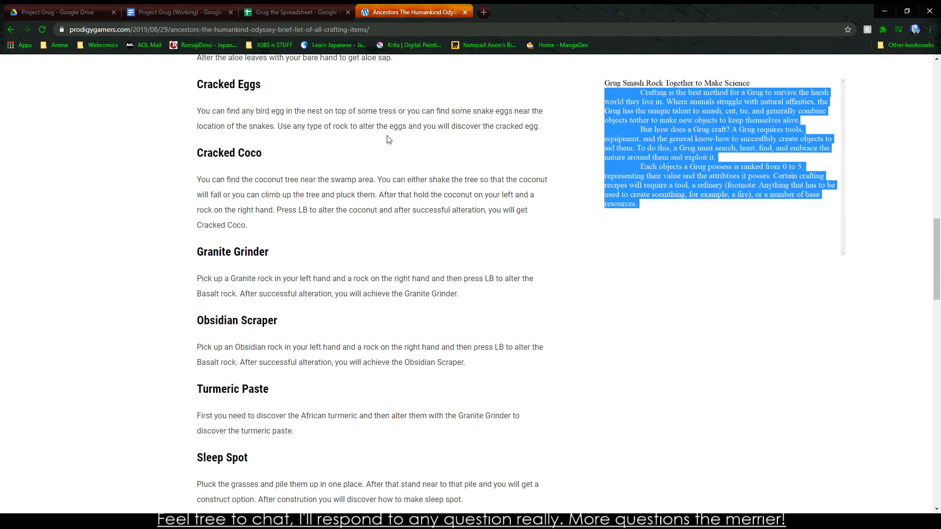
Step: Return to Grug the Spreadsheet and add Grass and Vine to the base resources, directly below Log
key("ctrl+shift+Tab")
left_click(358, 249)
type("Grass")
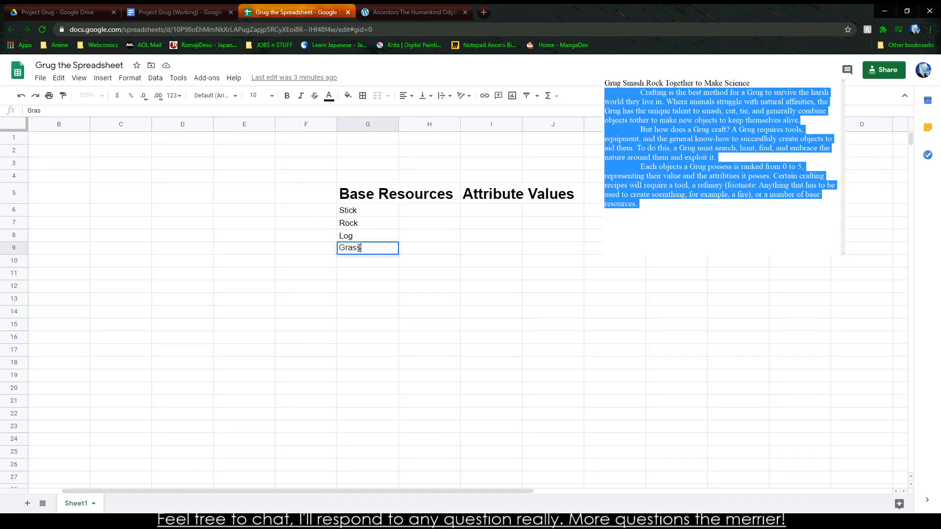
key("Return")
type("Vine")
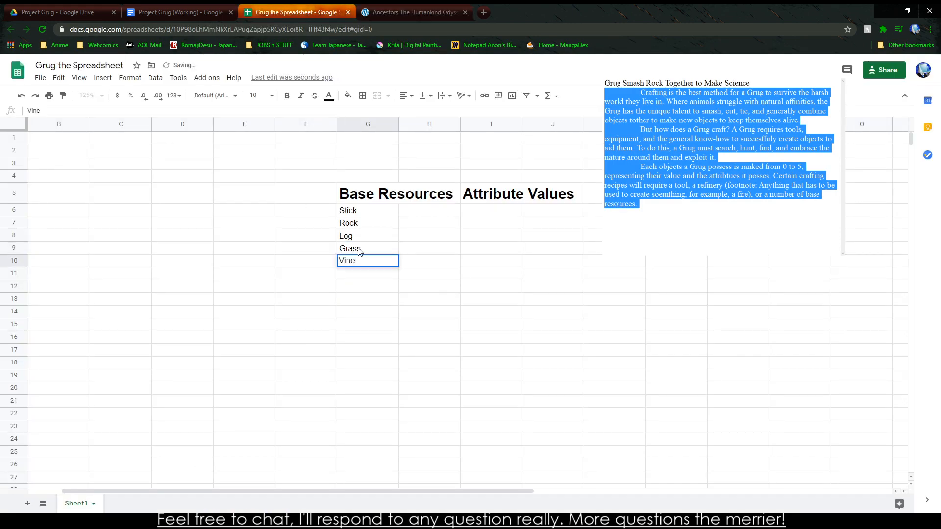
key("Return")
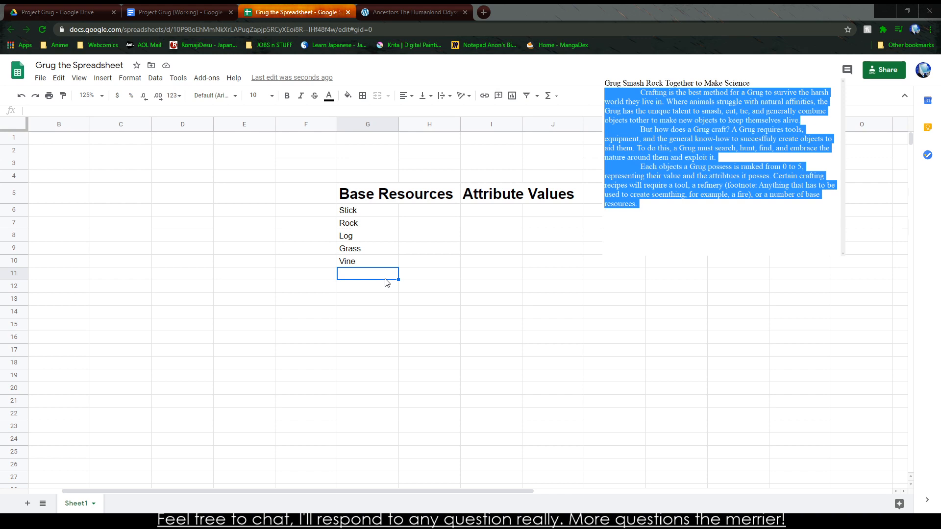
Step: Shift the base resources from Rock downward by one row and enter Granite Rock in the freed cell below Stick
mouse_move(363, 228)
left_mouse_down()
mouse_move(361, 249)
mouse_move(357, 224)
mouse_move(361, 240)
left_mouse_up()
left_click(361, 226)
type("Gran")
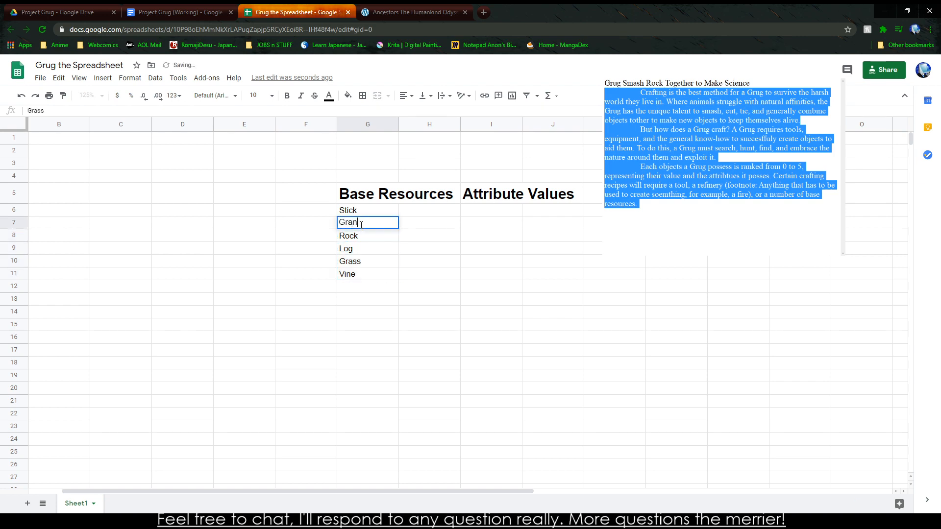
type("ite Rock")
Step: Check the Basalt Chopper entry in the ProdigyGamers crafting article and go back to the Google search results
left_click(414, 12)
scroll(54, 316, "up", 7)
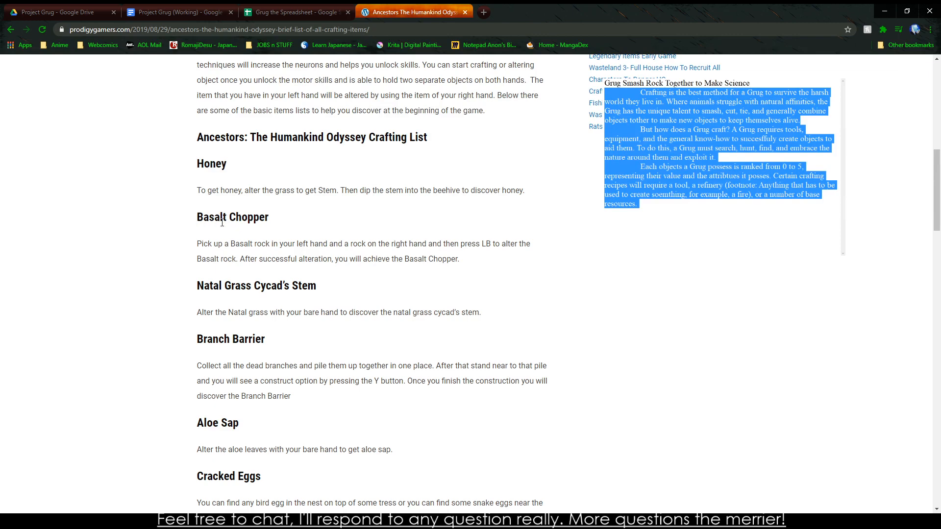
scroll(218, 217, "up", 5)
left_click(8, 30)
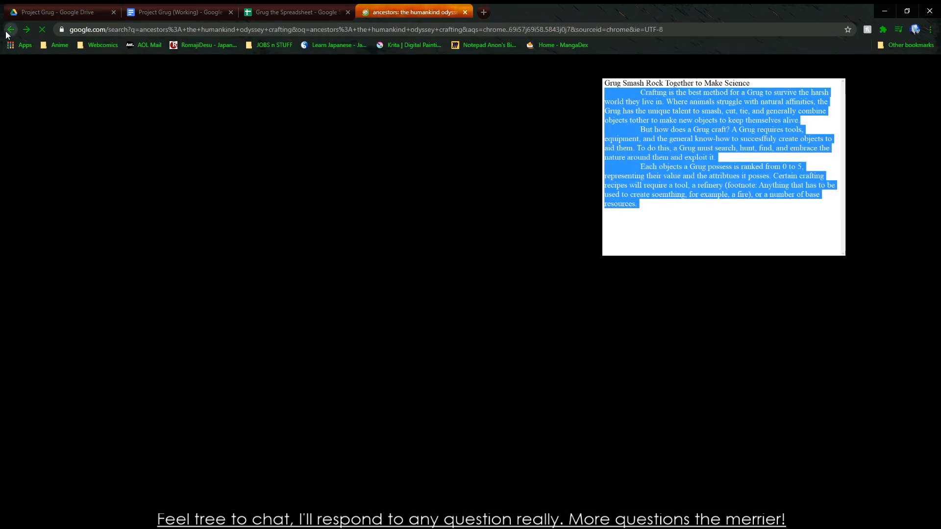
scroll(288, 116, "up", 6)
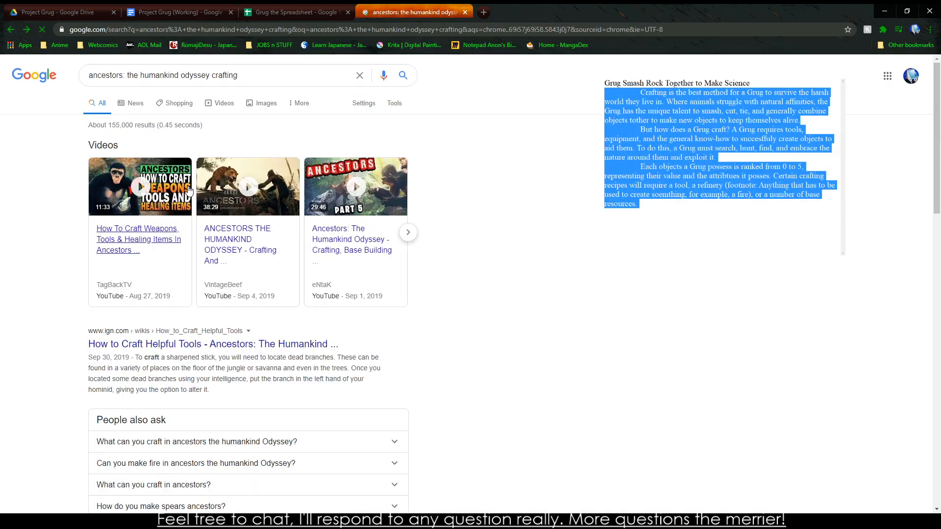
Step: Search Google for Chalk and look over what kind of rock it is
triple_click(228, 76)
left_click(296, 12)
left_click(361, 305)
left_click(414, 12)
type("Chalk")
key("Return")
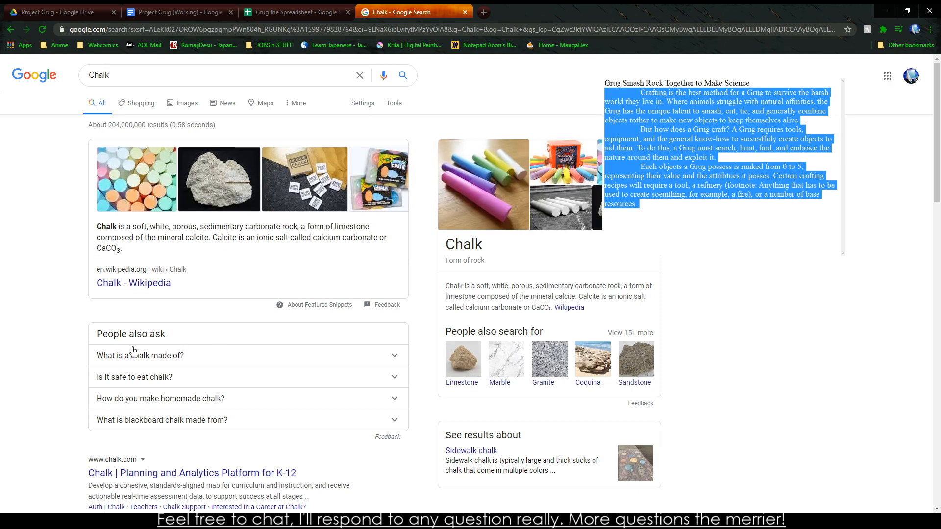
scroll(196, 353, "down", 1)
Step: Return to Grug the Spreadsheet and add Chalk to the base resources below Vine
left_click(294, 12)
type("Chalk")
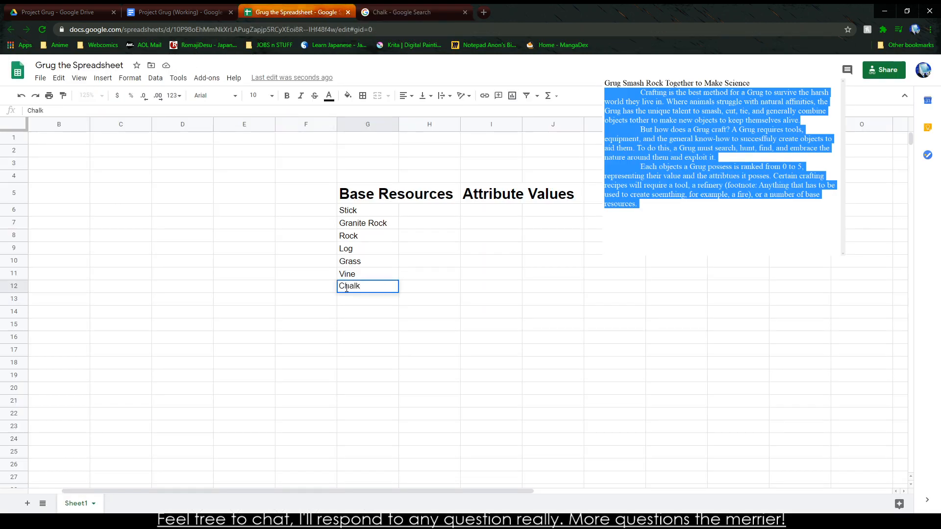
key("Return")
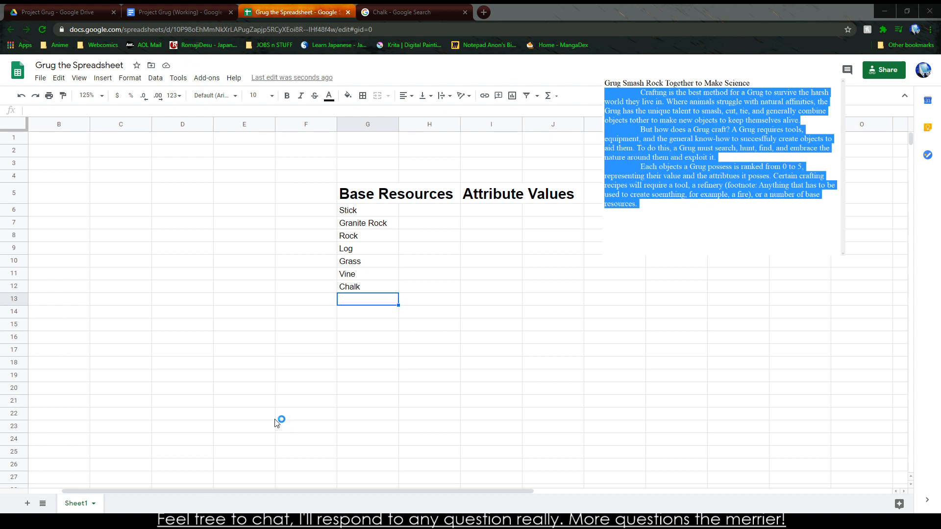
Step: Replace the plain Rock entry in the base resources with Obsidian
left_click(366, 250)
key("shift+Down")
left_click(350, 239)
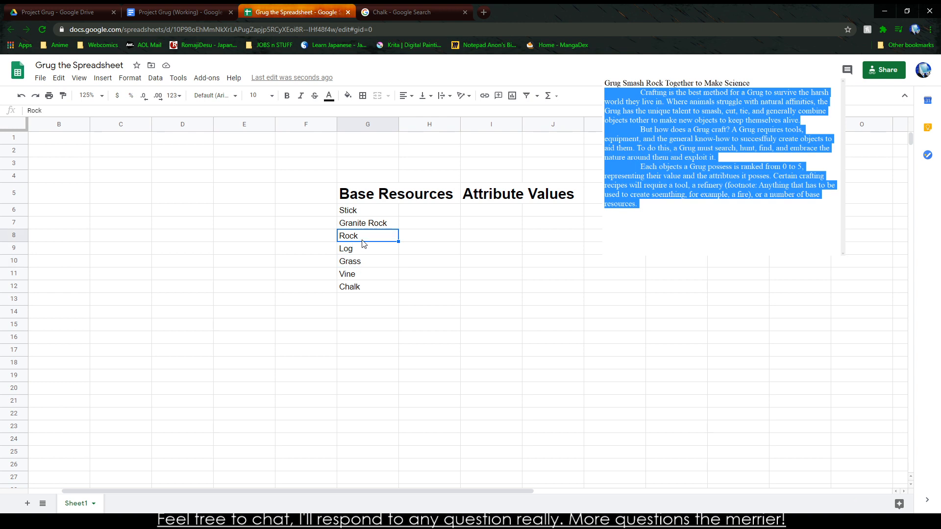
double_click(343, 237)
left_click(341, 239)
double_click(350, 235)
type("Obsidian")
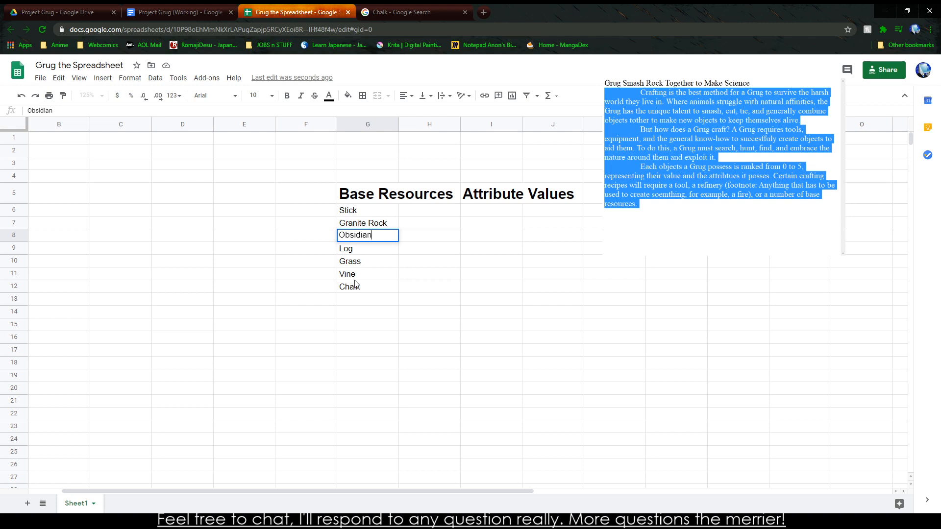
left_click(356, 307)
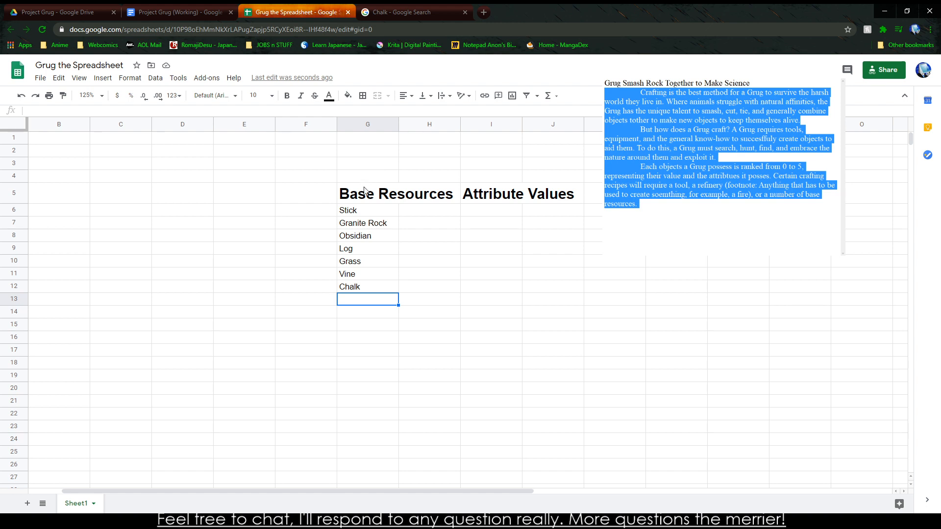
Step: Shorten the Granite Rock entry in the base resources to Granite
left_click(374, 222)
triple_click(375, 221)
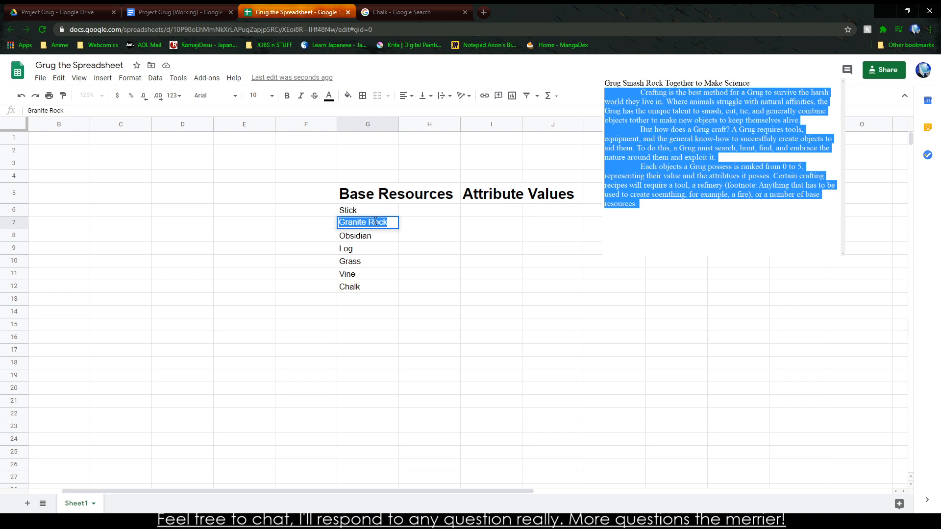
left_click(376, 222)
double_click(376, 222)
key("BackSpace")
key("BackSpace")
left_click(359, 301)
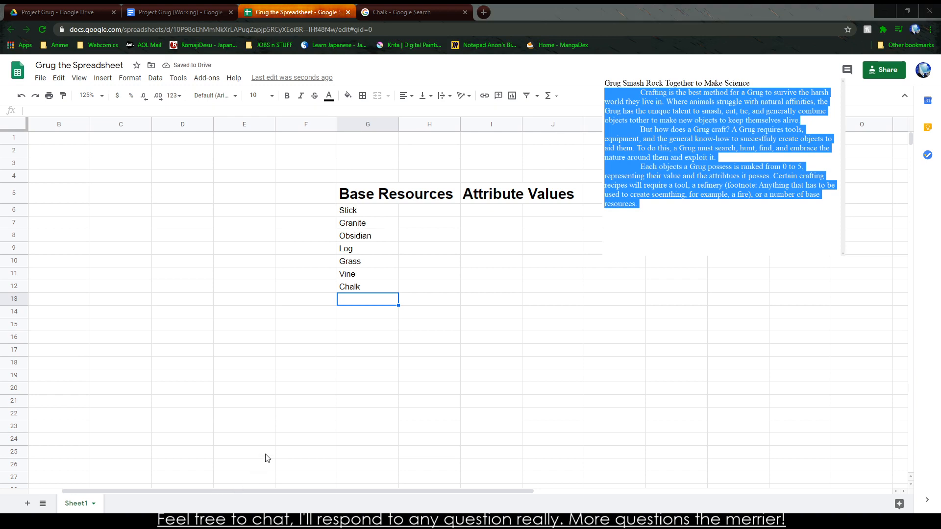
left_click(387, 313)
left_click(376, 305)
type("Lum")
key("BackSpace")
key("BackSpace")
key("BackSpace")
type("Iro")
key("BackSpace")
type("ron")
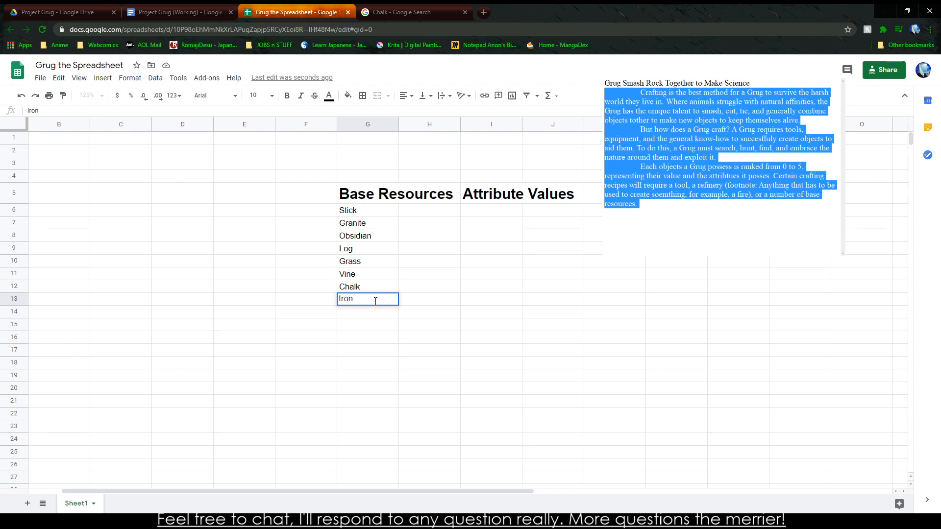
key("BackSpace")
key("BackSpace")
type("Oron")
key("BackSpace")
key("BackSpace")
key("BackSpace")
key("BackSpace")
type("Iron")
key("BackSpace")
key("BackSpace")
key("BackSpace")
key("BackSpace")
Step: Enter Unrefined Iron in the base resources below Chalk
type("UNrefi")
key("BackSpace")
key("BackSpace")
type("nrefined Iron")
key("Return")
Step: Shift the resources below Stick down one row, rename Stick to Short Stick and enter Long Stick beneath it
left_click(345, 277)
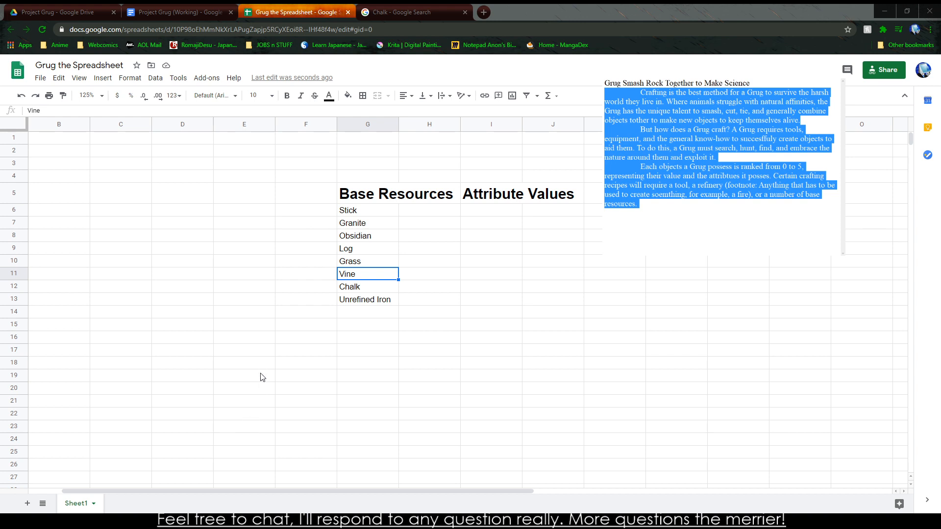
left_click(349, 199)
left_click(352, 210)
left_click_drag(360, 229, 361, 318)
left_click(361, 211)
type("Short Stick")
key("Return")
type("Long Stick")
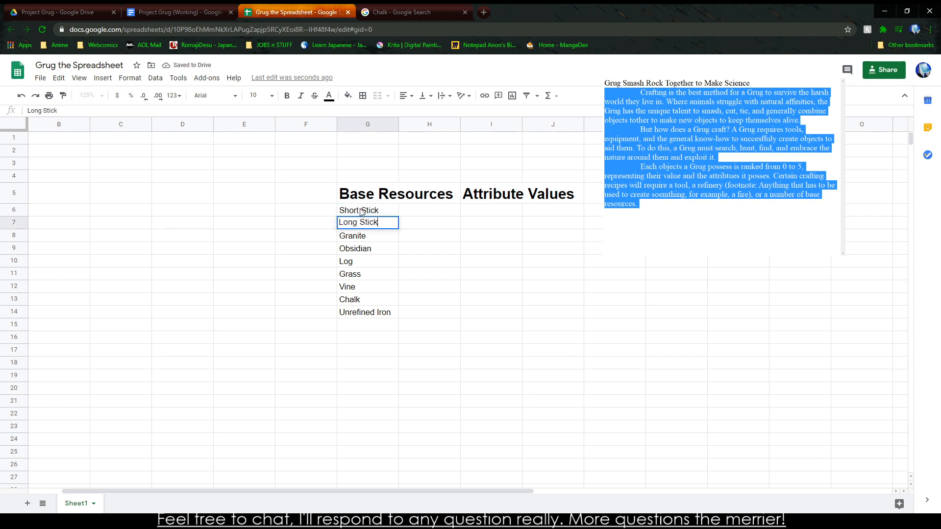
Step: Add Branch to the end of the base resources, below Unrefined Iron
left_click(367, 329)
type("Branch")
key("Return")
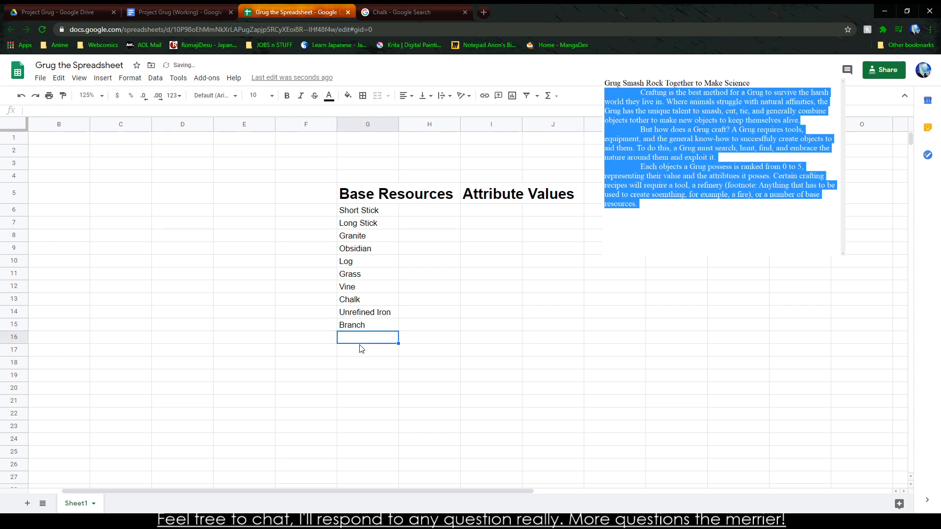
Step: Add Leaves to the base resources in the empty cell below Branch
left_click(372, 261)
double_click(381, 351)
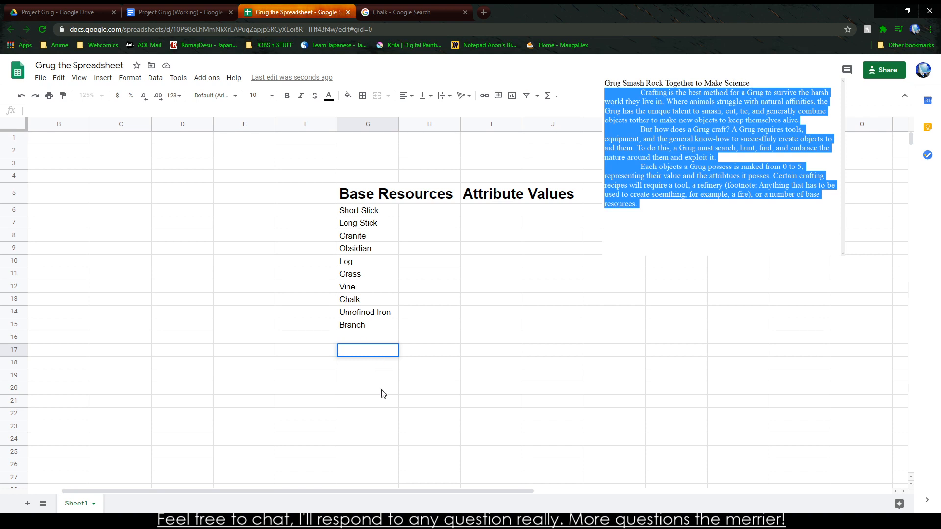
key("Right")
key("Down")
key("Left")
key("Up")
key("Up")
key("Up")
key("Down")
type("Leaves")
key("Return")
key("Down")
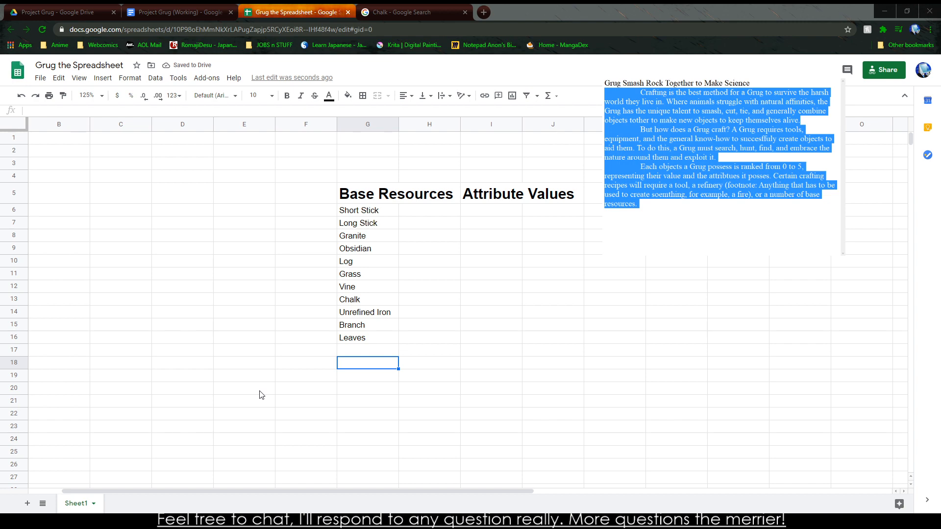
Step: Replace the Chalk search on Google with the suggested query "ancestors: the humankind odyssey concept art"
left_click(397, 12)
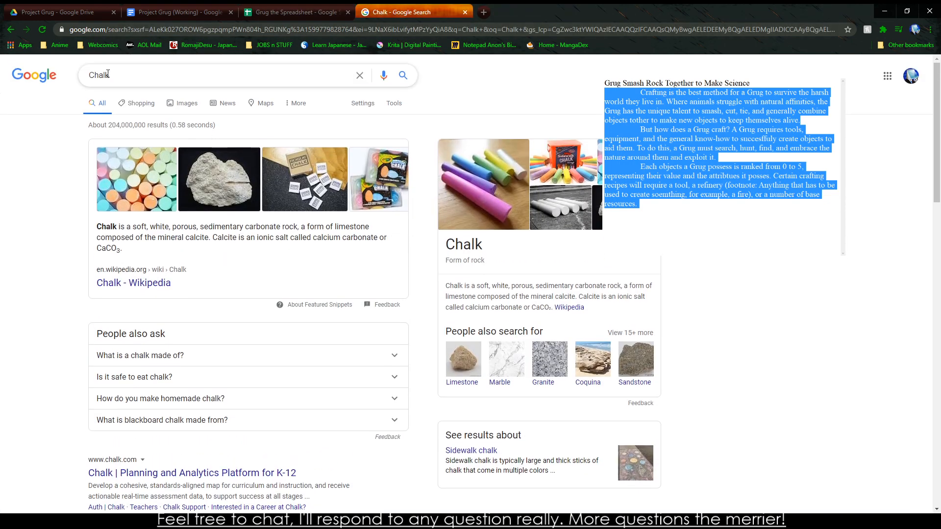
double_click(107, 74)
type("Ancest")
key("Down")
key("Down")
key("Return")
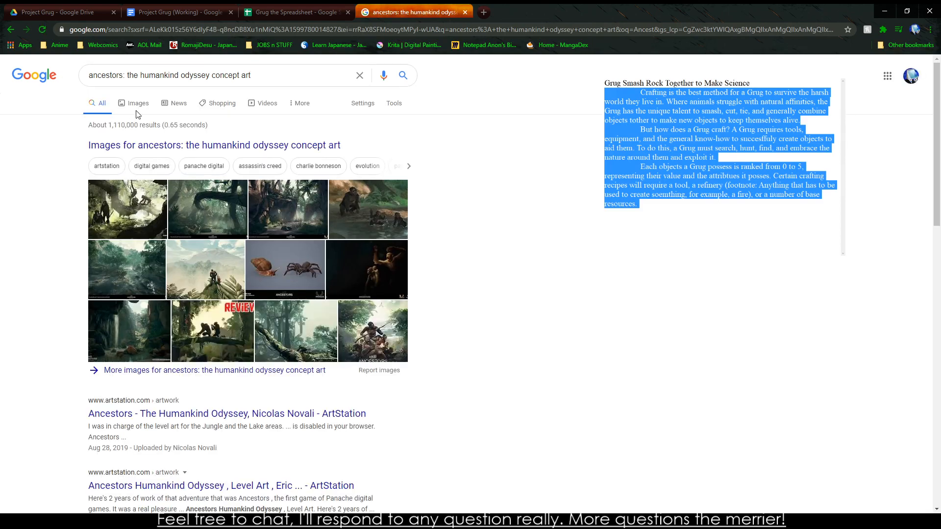
Step: Show the image results, enlarge the ArtStation jungle river picture and move the floating chapter text off it
left_click(136, 112)
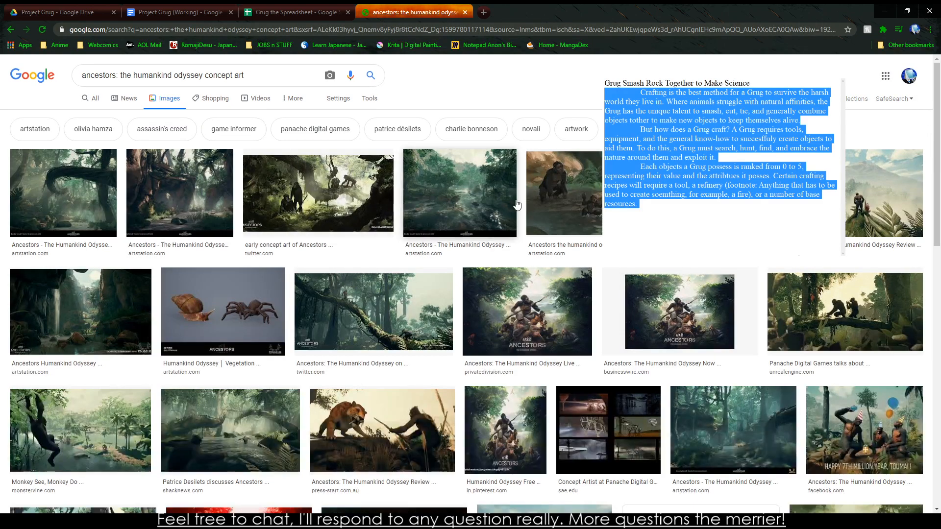
left_click(453, 191)
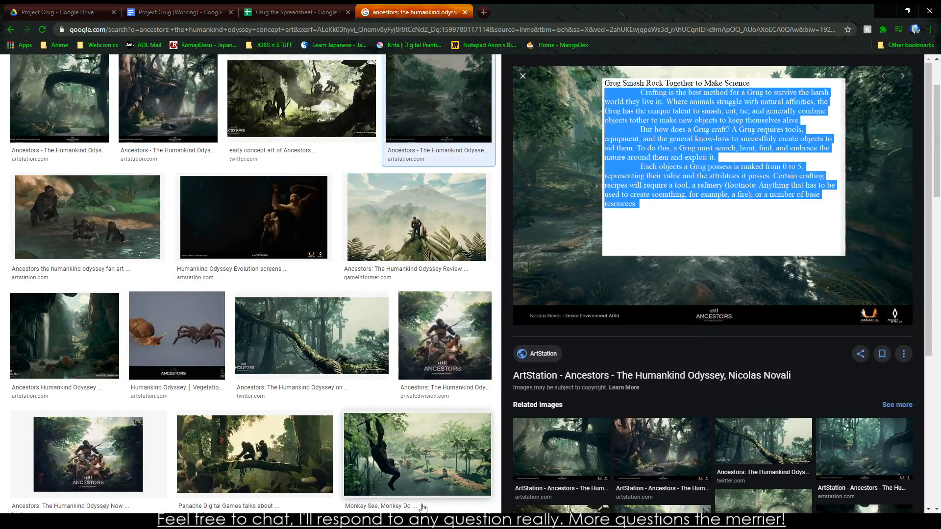
left_click_drag(724, 61, 324, 112)
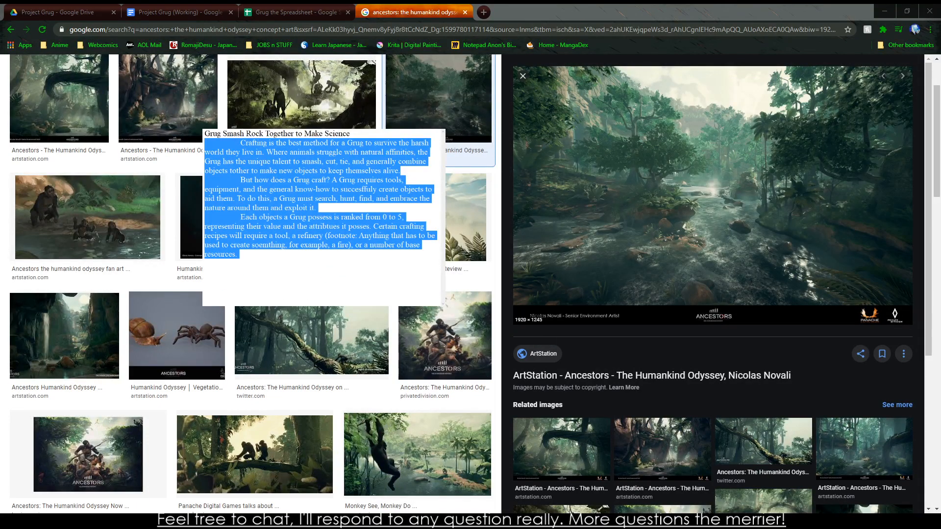
Step: Return to Grug the Spreadsheet and add Bone, Hide and Teeth to the base resources below Leaves
left_click(294, 12)
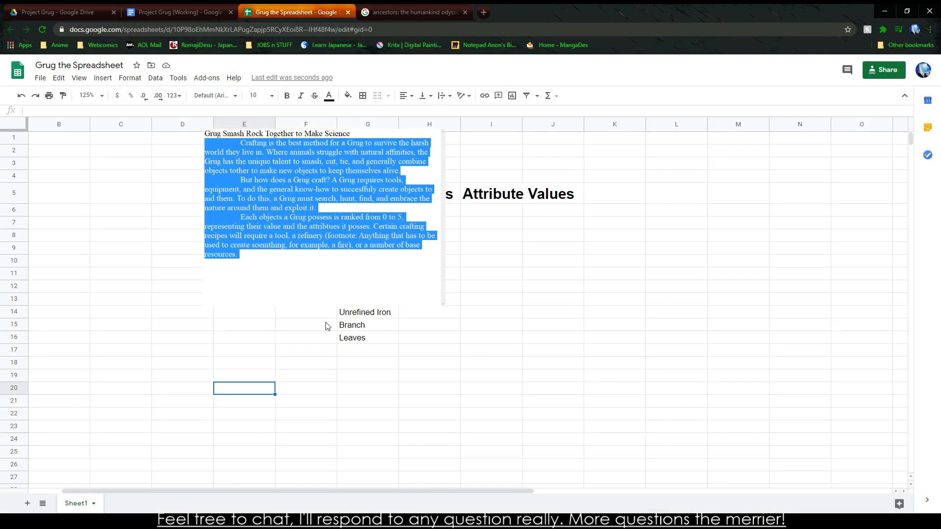
left_click(383, 348)
type("Boe")
key("BackSpace")
type("ne")
key("Return")
type("Hide")
key("Return")
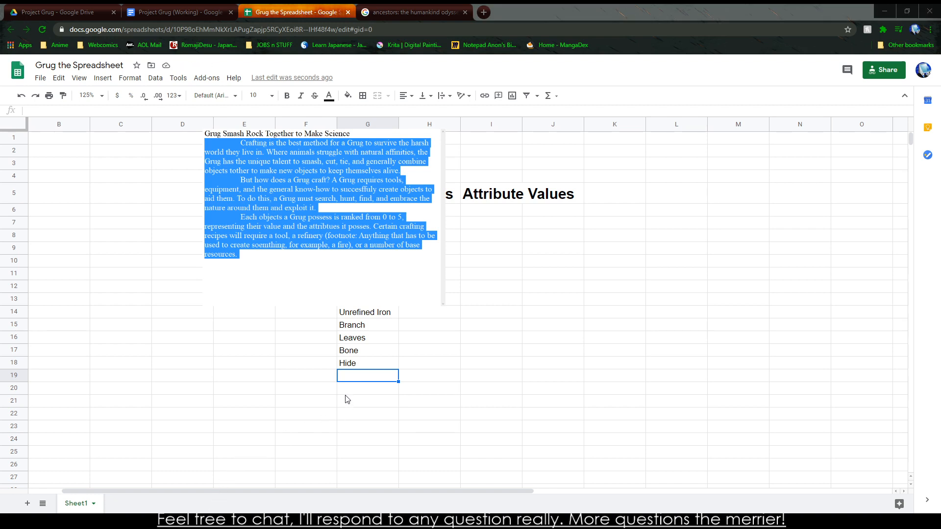
type("Teeth")
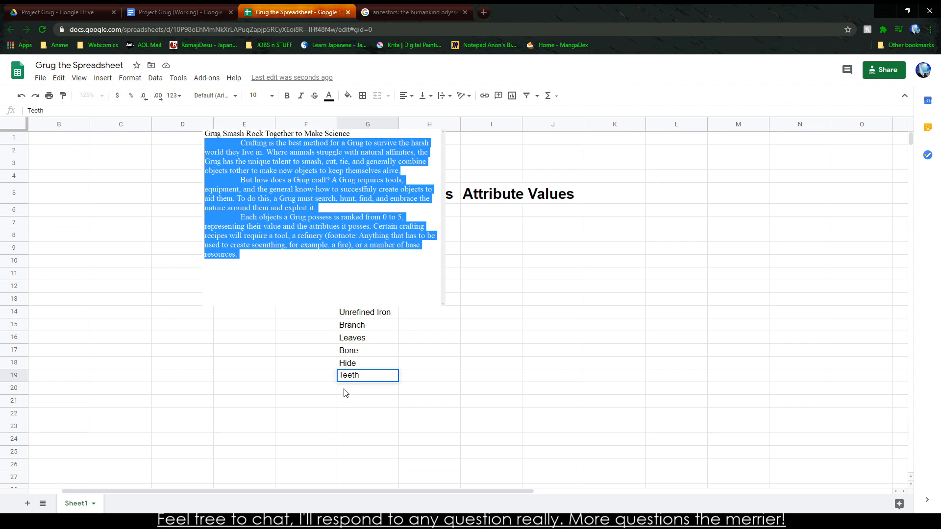
key("Return")
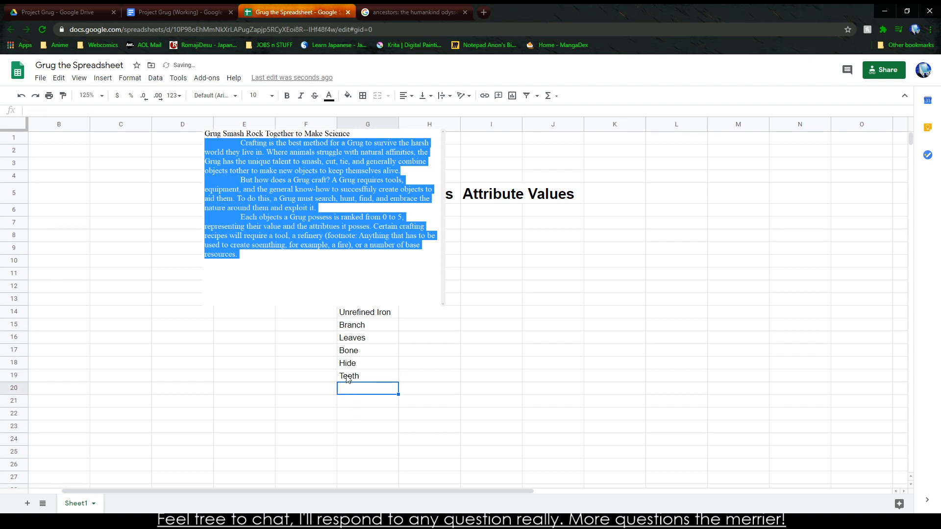
type("Mea")
key("BackSpace")
key("BackSpace")
key("BackSpace")
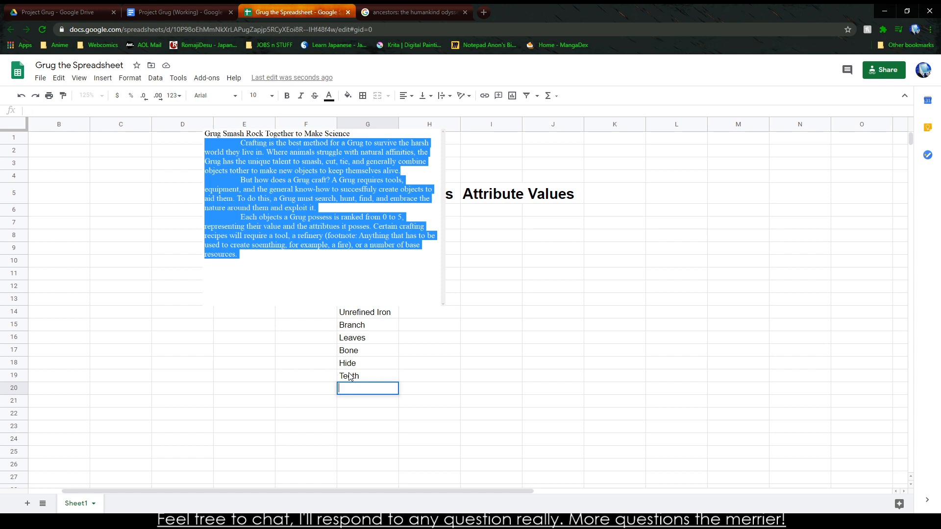
Step: Add the heading Foodstuff in cell C5, on the same row as the Base Resources heading
key("Left")
key("Left")
key("Left")
key("Left")
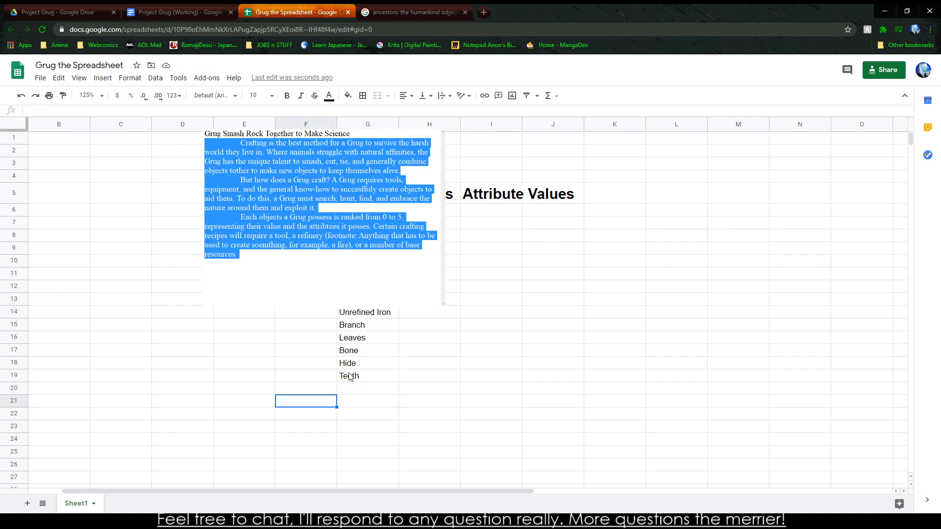
key("Up")
key("Up")
key("Up")
key("Up")
key("Up")
key("Up")
key("Up")
key("Up")
key("Up")
key("Up")
key("Up")
key("Up")
key("Up")
key("Up")
key("Up")
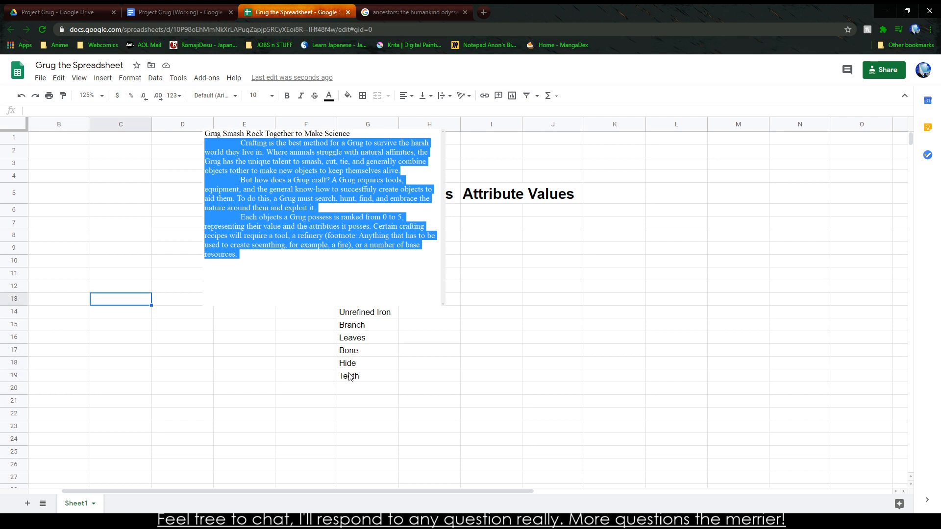
type("Foodstuff")
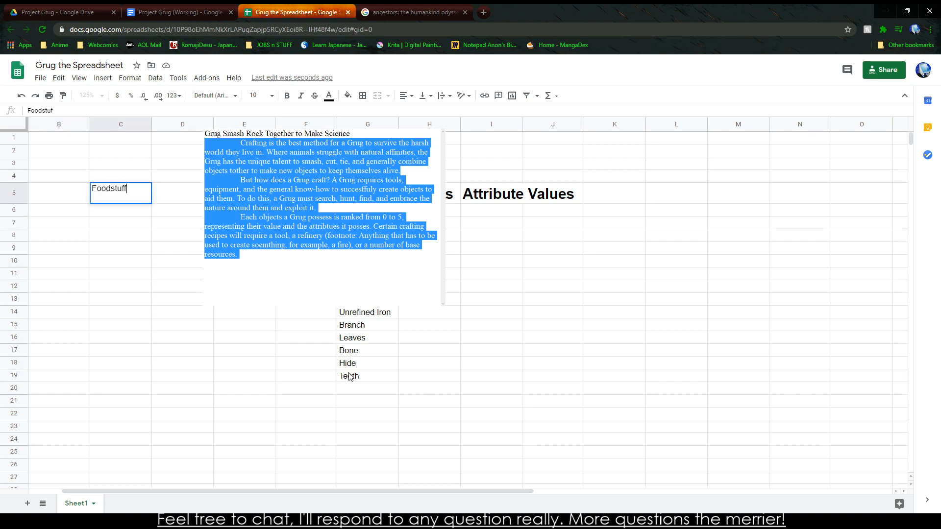
key("Return")
Step: Enter Predator Meat as the first item directly below the Foodstuff heading
type("Meat")
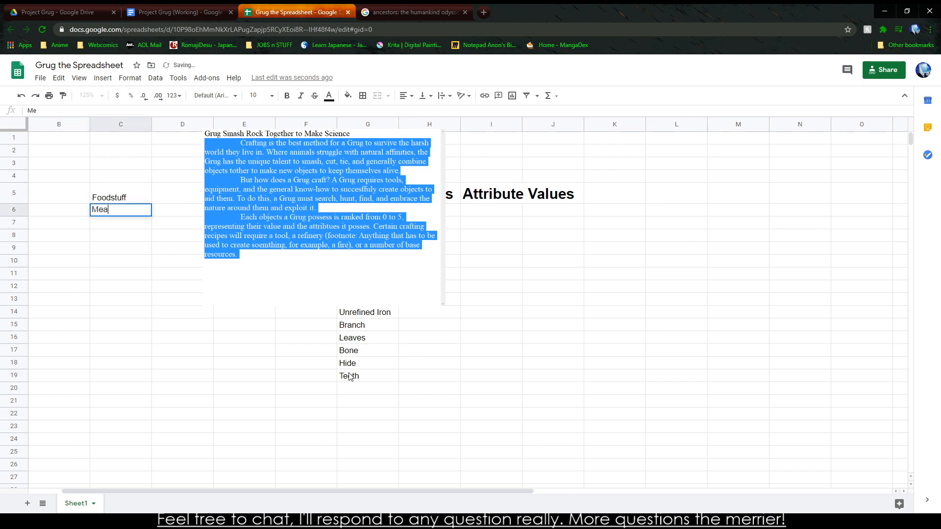
key("BackSpace")
key("BackSpace")
key("BackSpace")
key("BackSpace")
type("PredatorM")
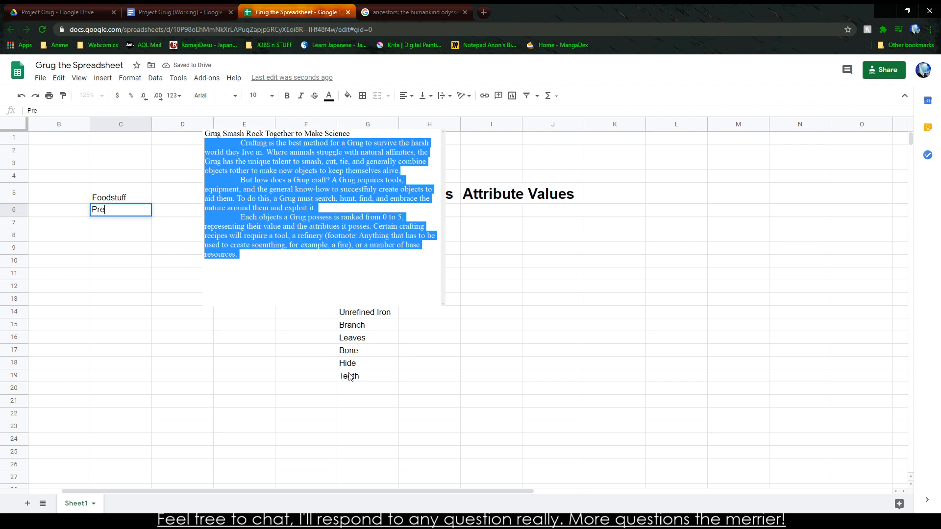
key("BackSpace")
type("Meat")
key("BackSpace")
type("at")
key("Return")
Step: Add Prey Meat and Grug Meat to the foodstuffs below Predator Meat
type("He")
key("BackSpace")
key("BackSpace")
type("PRety")
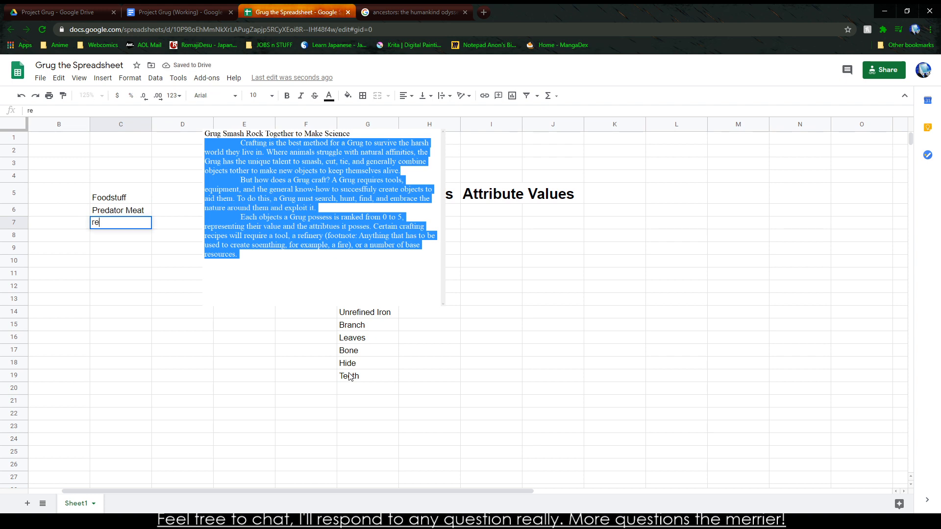
key("BackSpace")
key("BackSpace")
key("BackSpace")
key("BackSpace")
key("BackSpace")
type("r")
key("BackSpace")
type("Prey Meat")
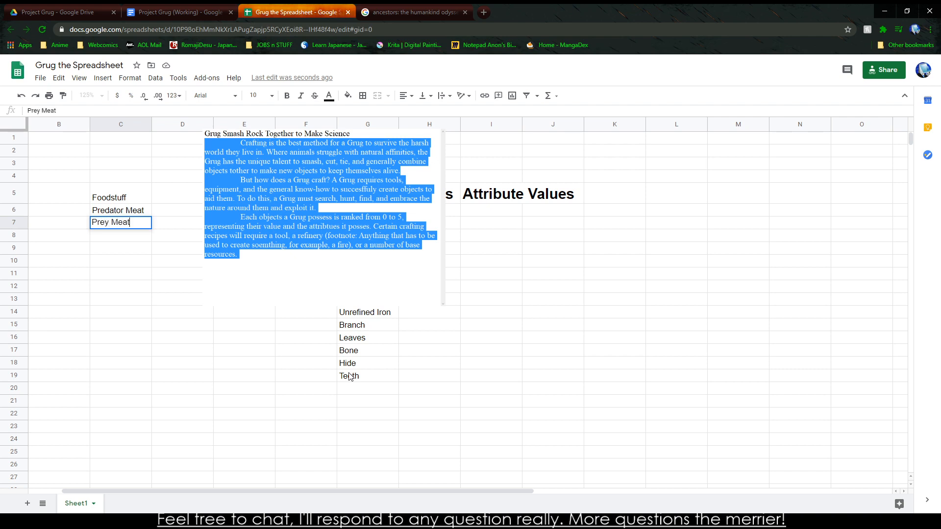
key("Return")
type("Grug Meat")
key("Return")
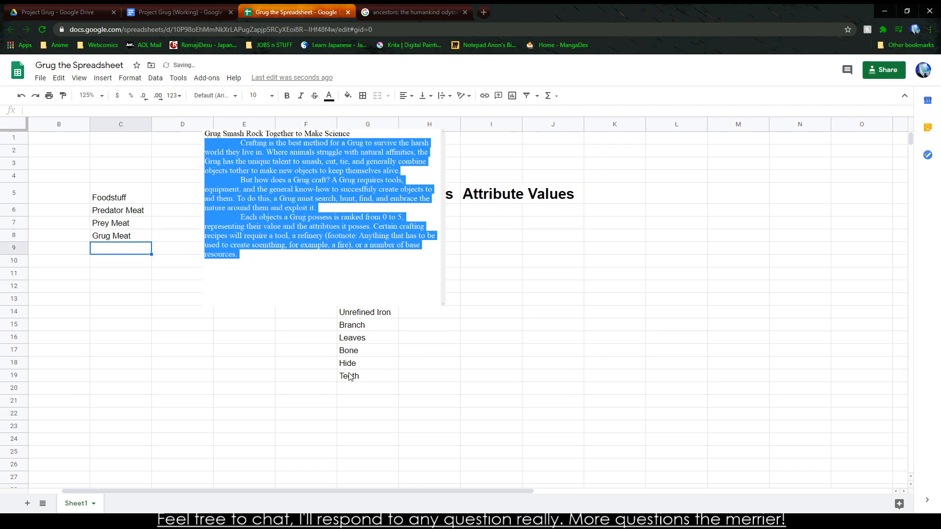
type("F")
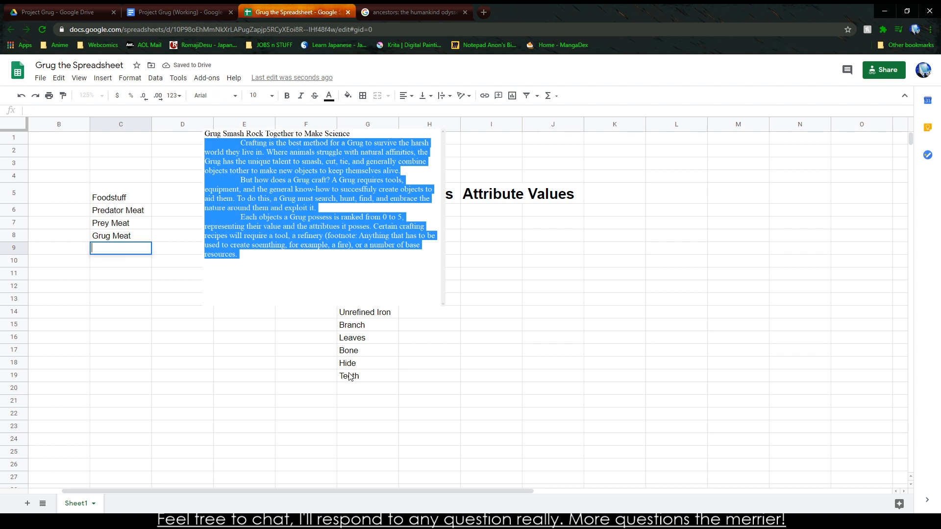
type("Veg")
key("BackSpace")
key("BackSpace")
key("BackSpace")
left_click(240, 522)
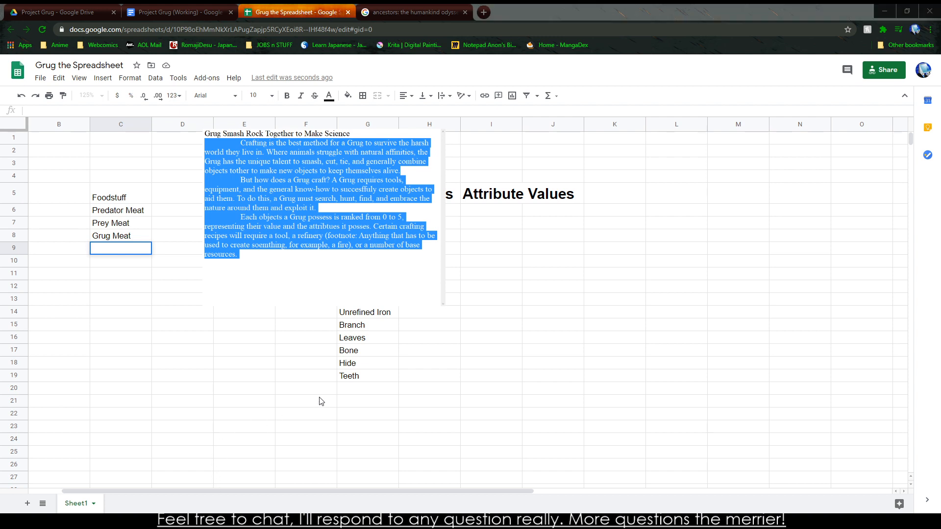
Step: Add Coal to the base resources below Teeth and move the floating chapter text clear of the resource and attribute columns
left_click(360, 388)
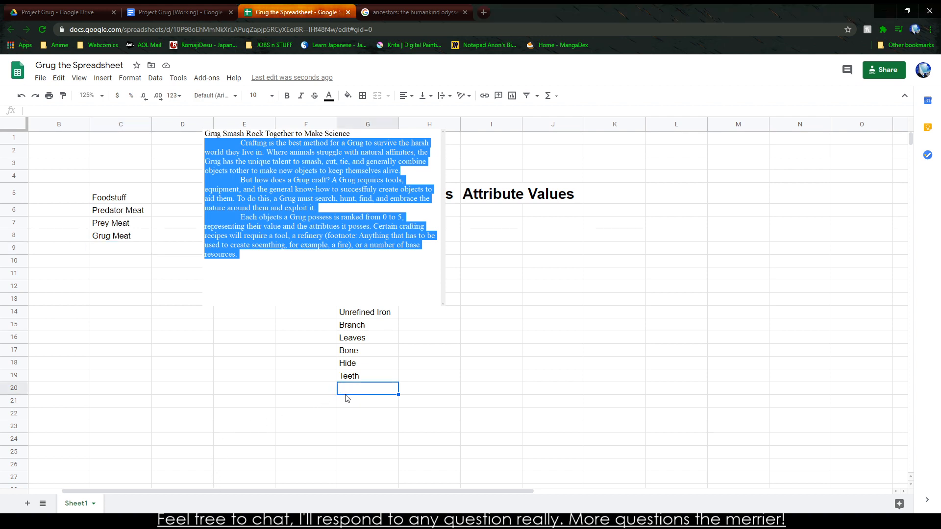
type("Coal")
left_click(256, 377)
left_click(422, 385)
left_click(219, 399)
left_click(118, 327)
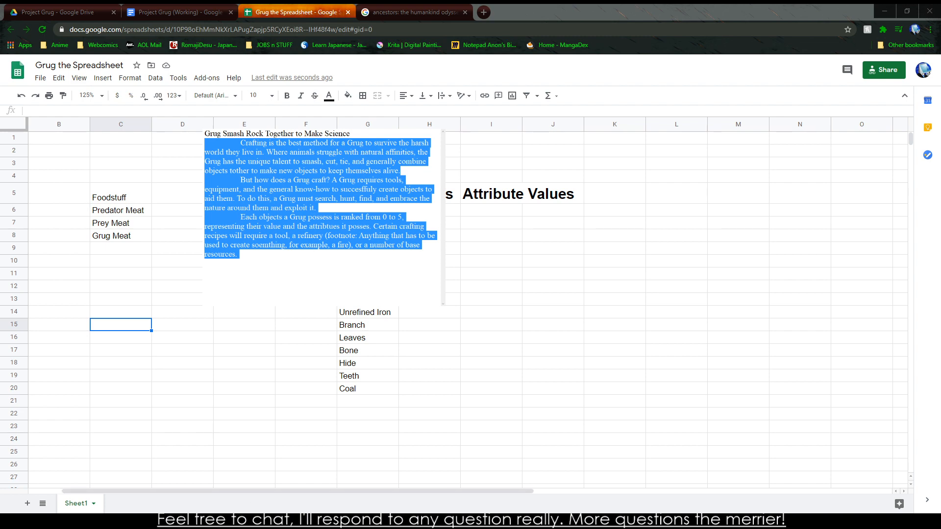
left_click_drag(324, 217, 759, 191)
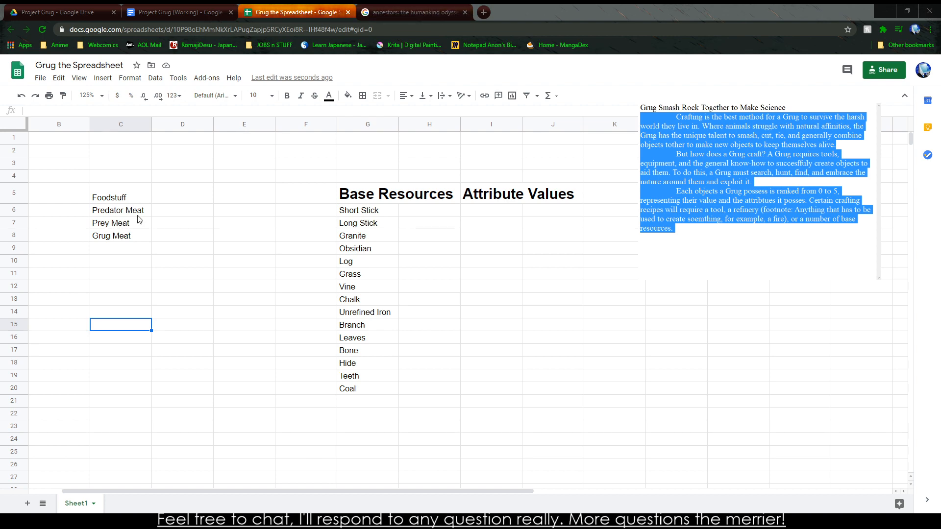
key("Up")
key("Up")
key("Up")
key("Up")
key("Up")
key("Up")
key("Up")
key("Up")
key("Up")
key("Up")
key("Up")
key("Down")
key("Down")
key("Down")
key("Down")
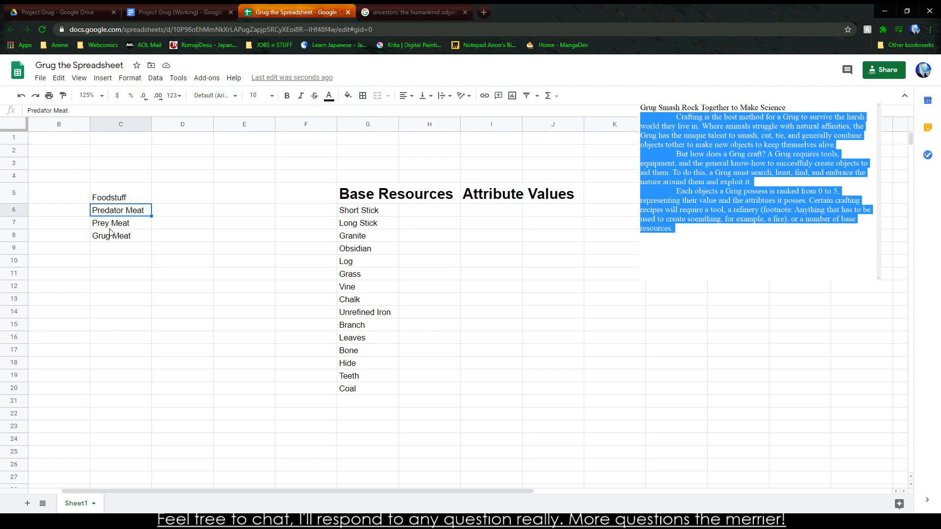
Step: Switch to the Google image results and replace the search with the suggested query "ancient vegetables"
left_click(412, 12)
scroll(302, 87, "up", 2)
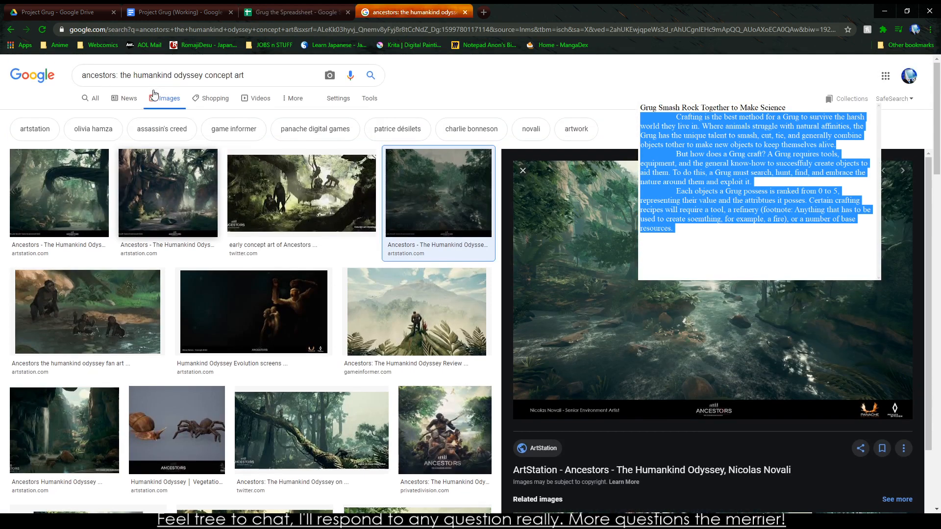
triple_click(137, 75)
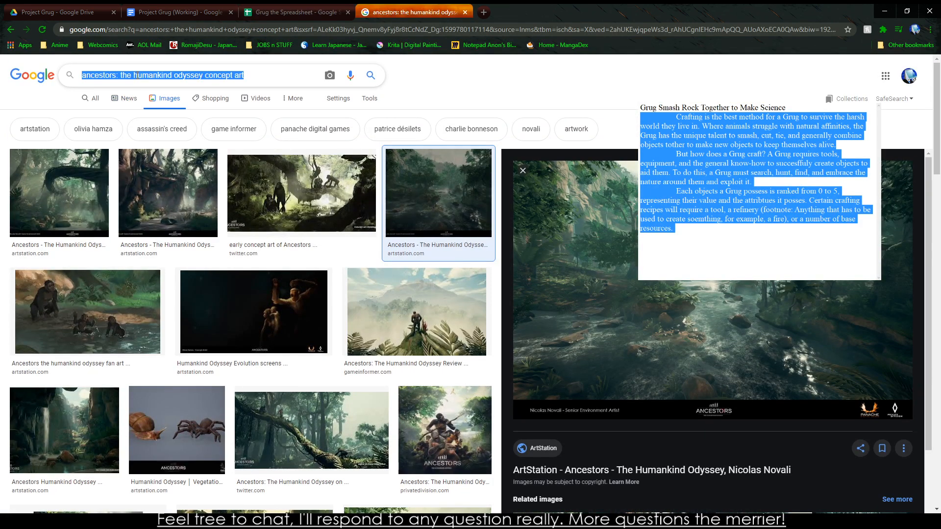
type("First Veg")
key("BackSpace")
key("BackSpace")
key("BackSpace")
key("BackSpace")
key("BackSpace")
key("BackSpace")
key("BackSpace")
key("BackSpace")
type("Ancient Vegtabl")
key("Down")
key("Return")
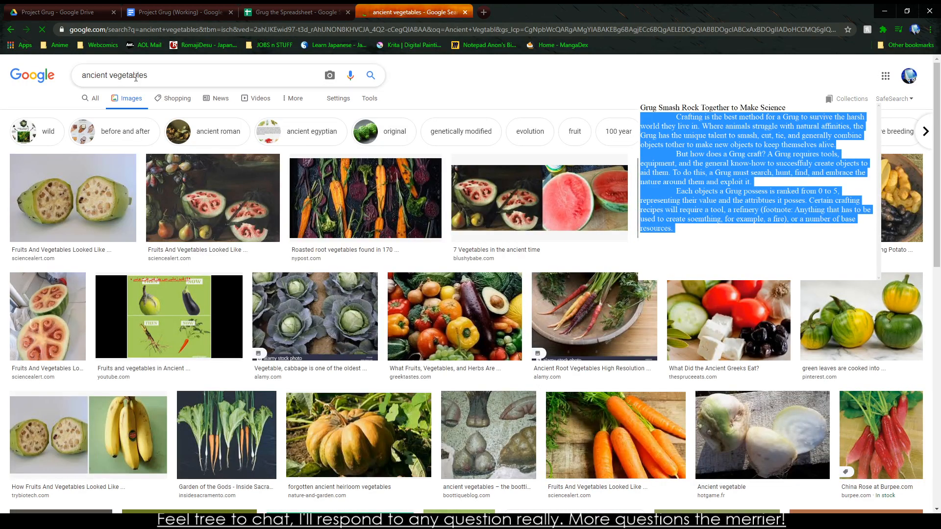
Step: Show all web results and open the ScienceAlert article on what fruits and vegetables looked like before domestication
left_click(94, 101)
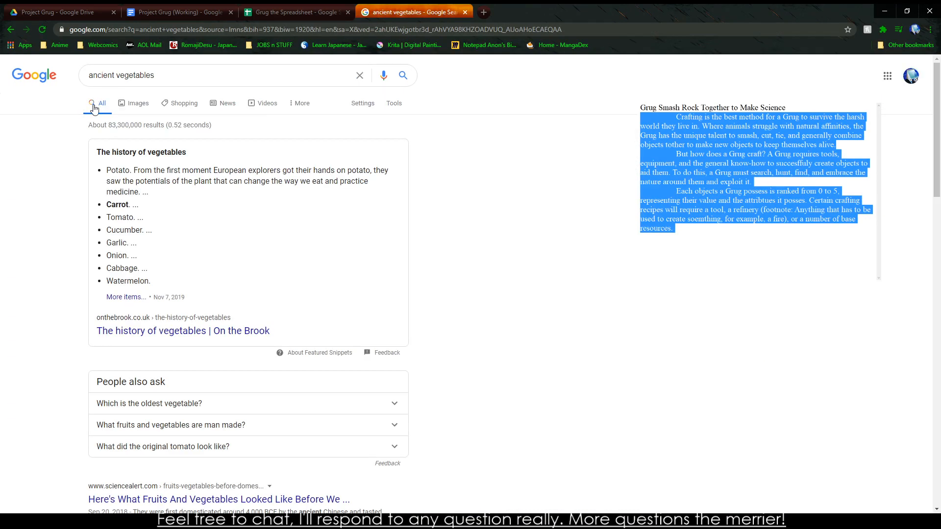
scroll(127, 268, "down", 5)
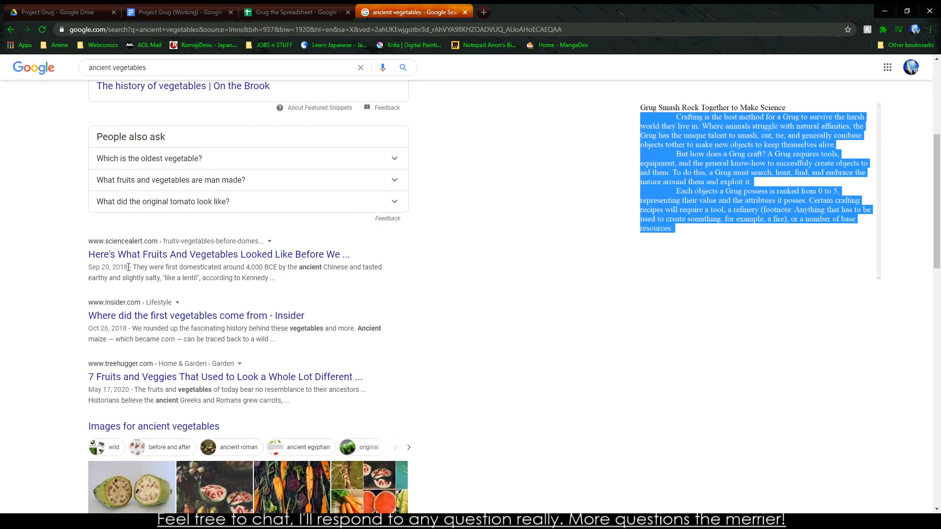
left_click(135, 255)
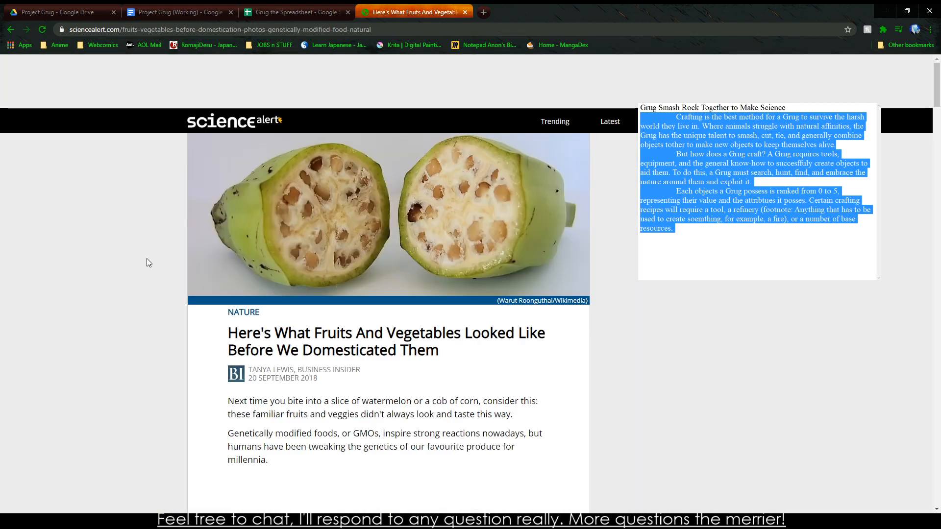
Step: Read through the ScienceAlert article for wild fruits and vegetables that could serve as Grug foodstuffs
scroll(146, 259, "down", 10)
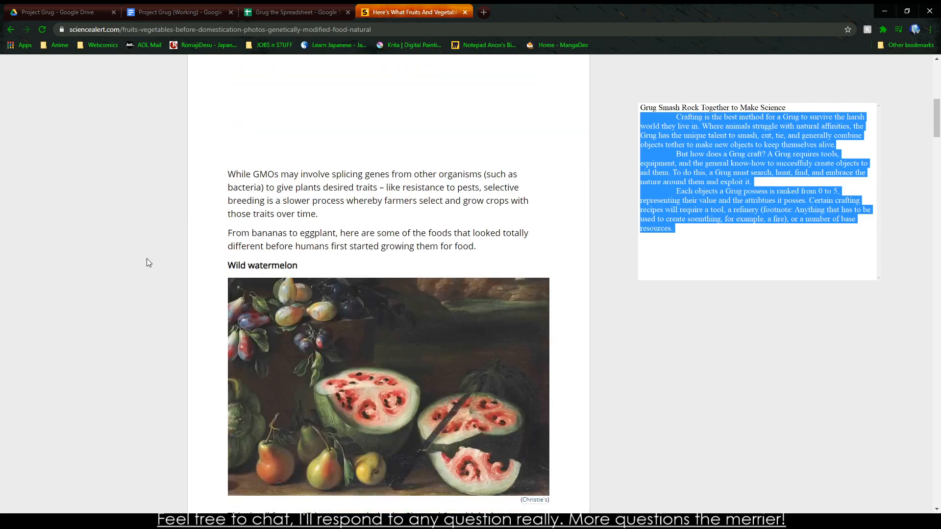
scroll(146, 259, "down", 5)
scroll(147, 259, "down", 6)
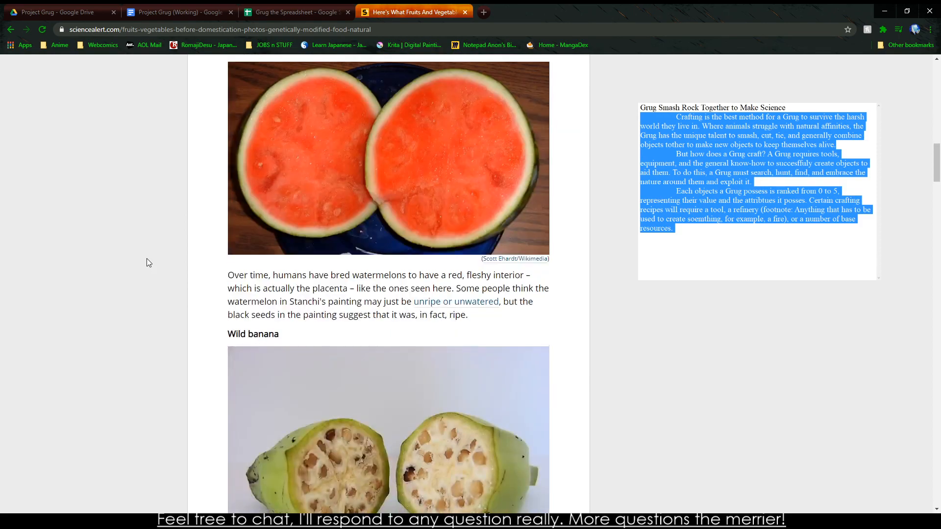
scroll(147, 259, "down", 4)
scroll(146, 259, "down", 8)
scroll(146, 259, "up", 1)
scroll(146, 259, "up", 4)
scroll(147, 259, "down", 9)
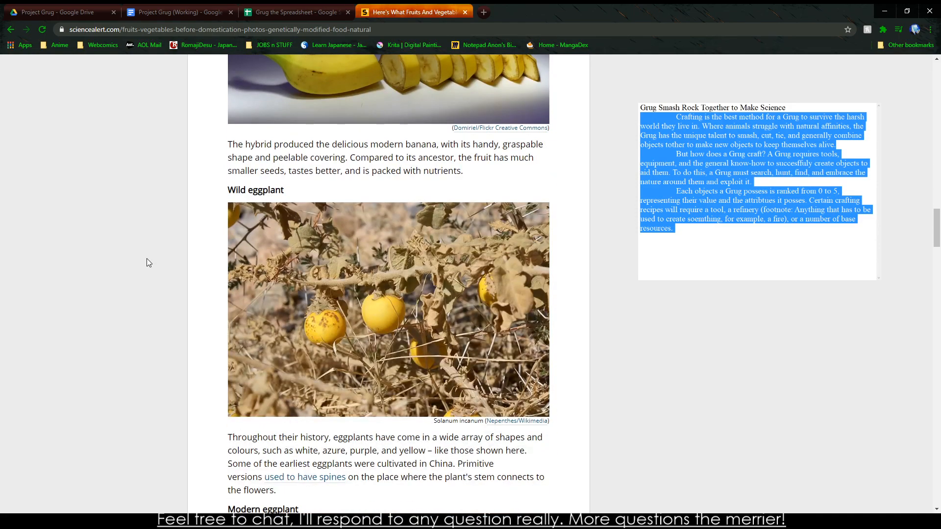
scroll(147, 259, "down", 7)
scroll(147, 258, "down", 7)
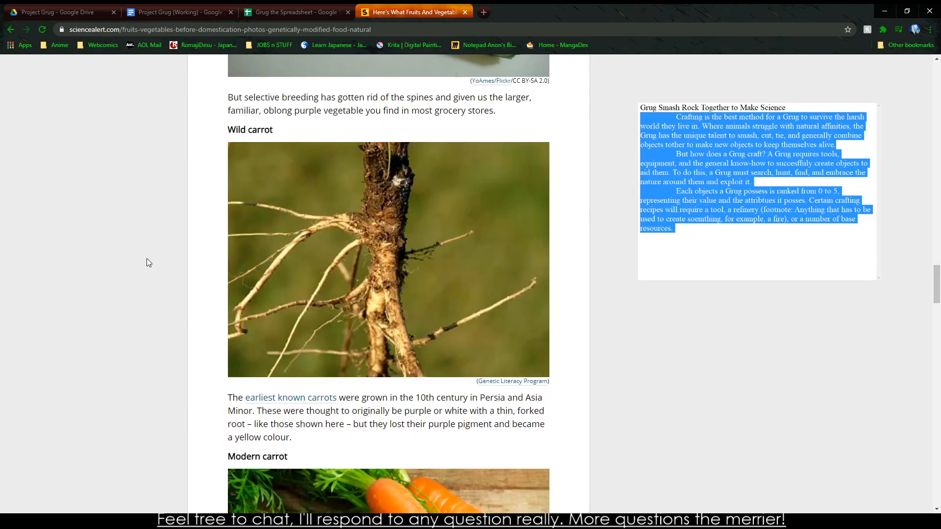
scroll(146, 262, "down", 12)
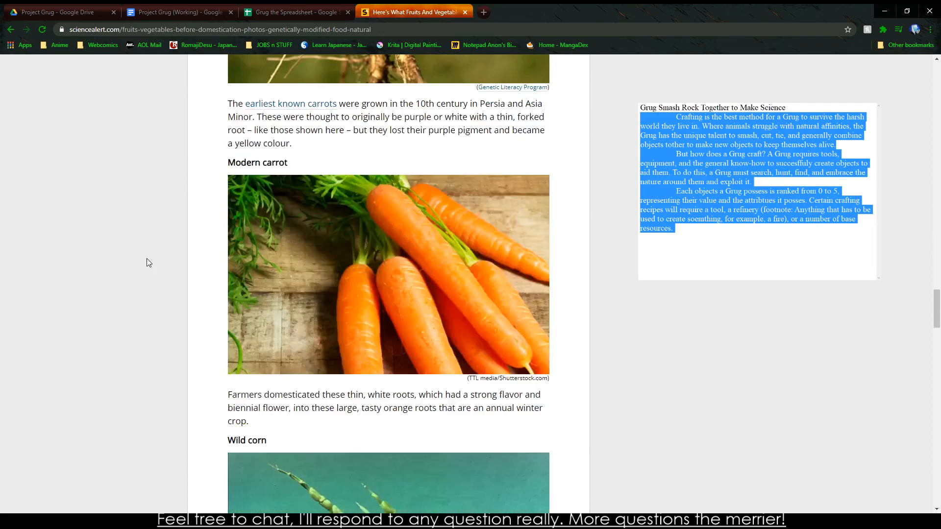
scroll(147, 259, "down", 16)
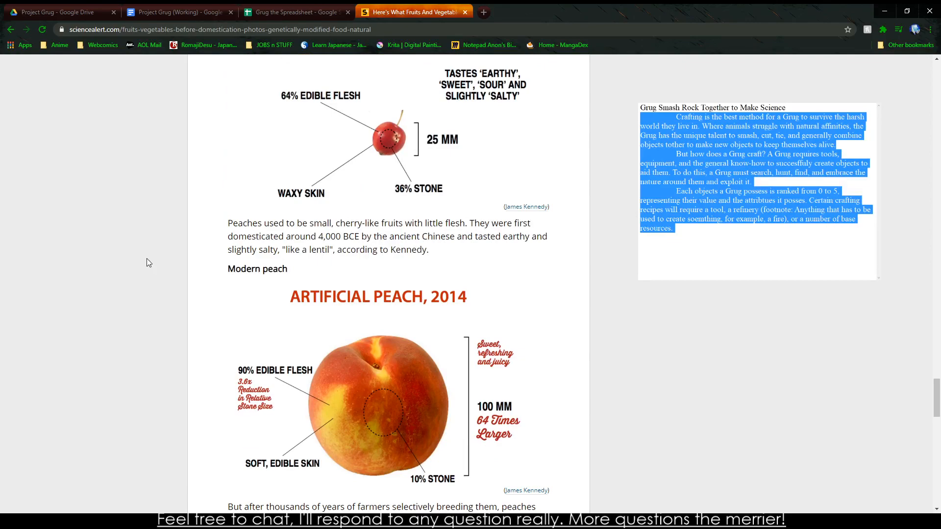
scroll(147, 260, "down", 17)
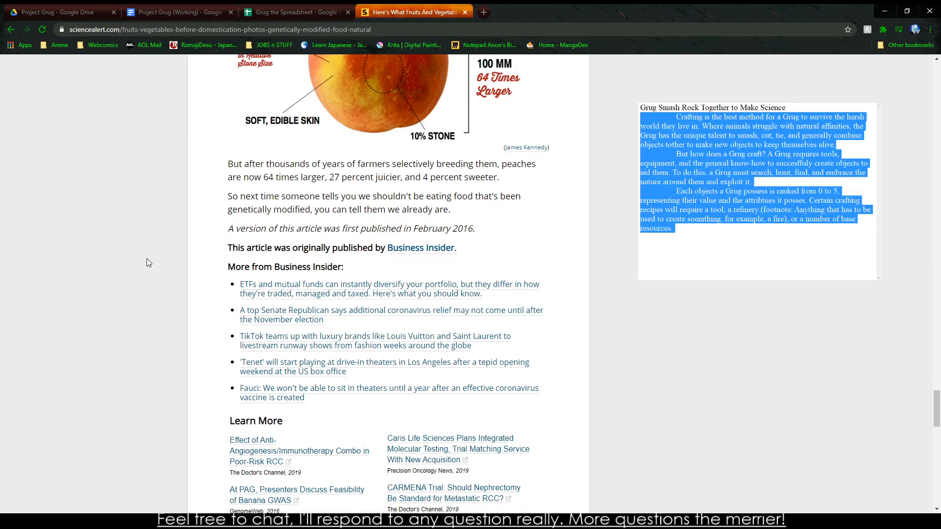
scroll(140, 323, "up", 13)
scroll(141, 332, "up", 20)
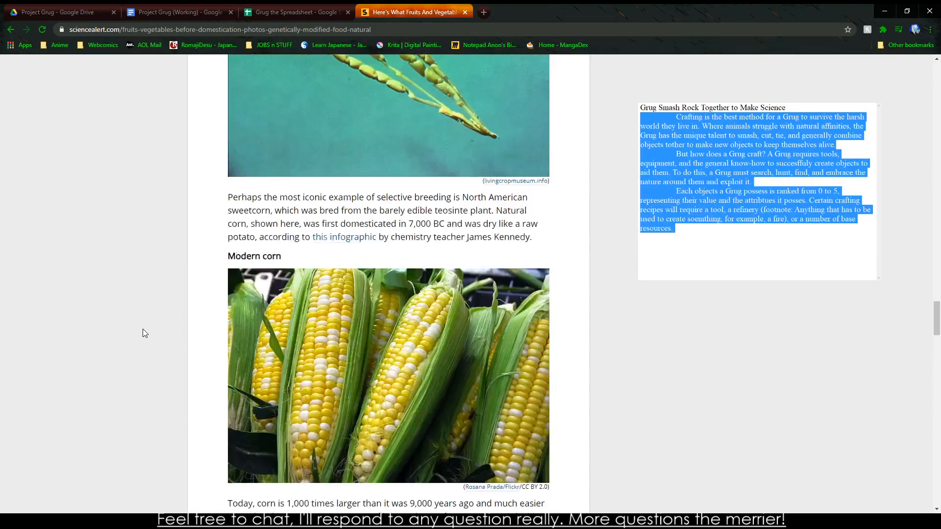
Step: Return to Grug the Spreadsheet and add Bamboo to the base resources below Coal
left_click(54, 12)
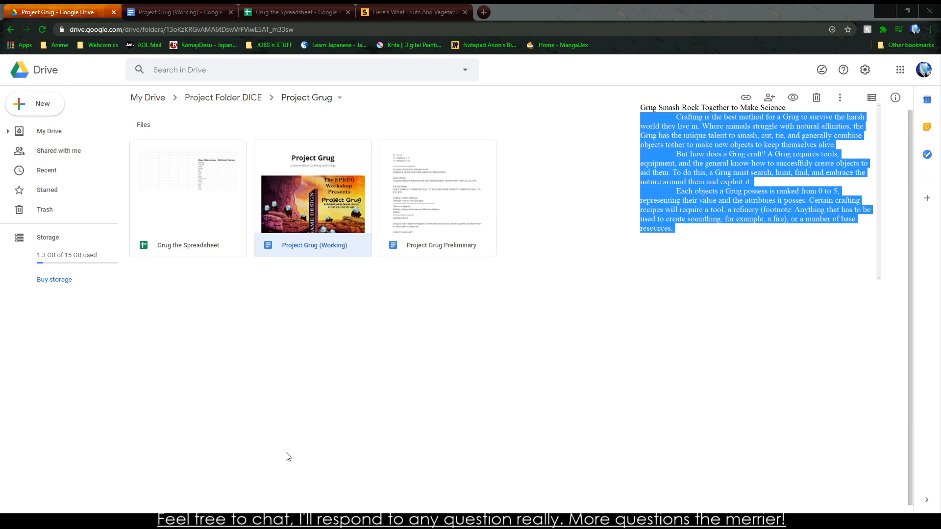
left_click(414, 12)
left_click(340, 10)
left_click(368, 402)
type("Bam")
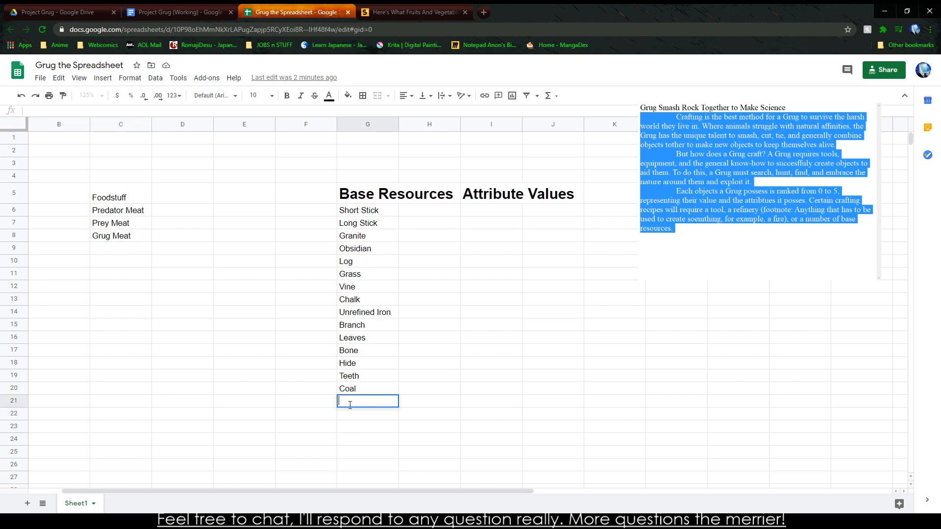
type("boo")
key("Tab")
Step: Add Wild Vegtables to the foodstuffs below Grug Meat
key("Left")
key("Up")
key("Up")
key("Left")
key("Left")
key("Up")
key("Up")
key("Up")
key("Left")
key("Up")
key("Up")
key("Left")
key("Up")
key("Up")
key("Up")
key("Up")
key("Up")
type("Vegtables")
key("Return")
key("Up")
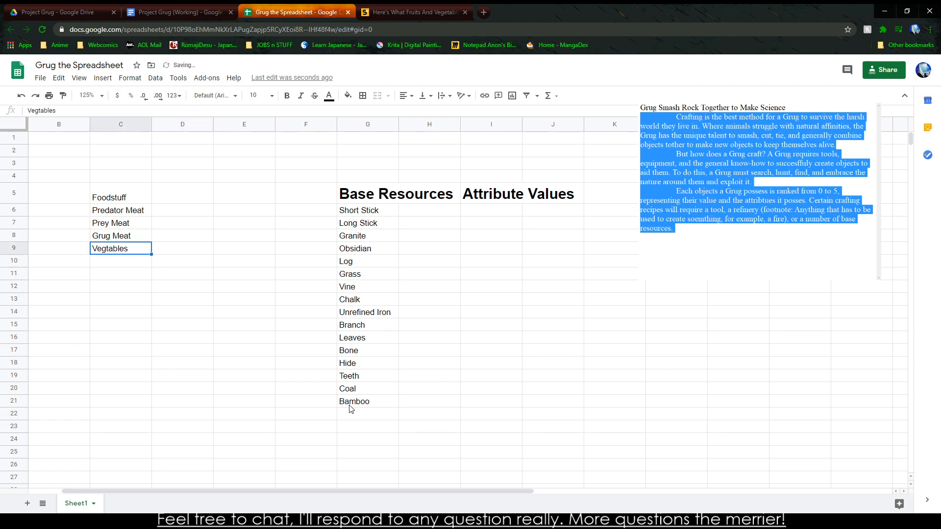
type("Wild Veg")
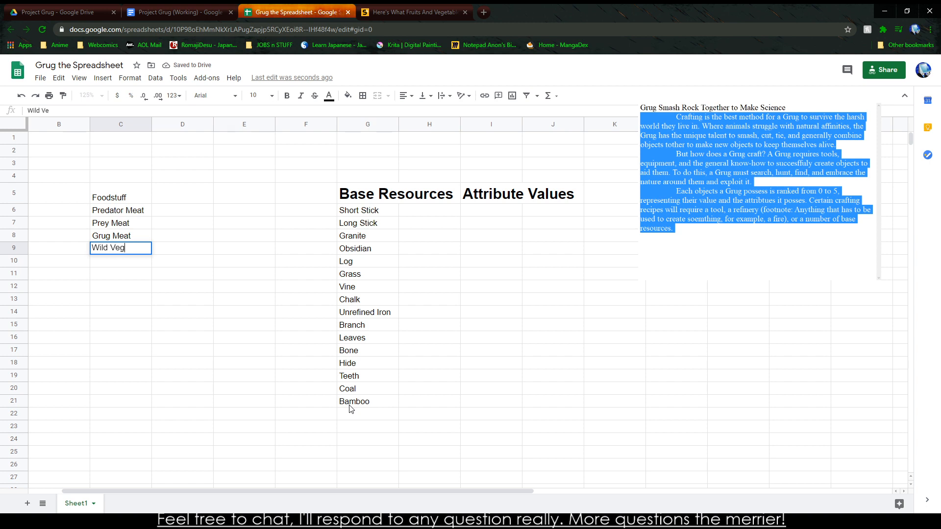
type("tables")
key("Return")
Step: Add Wild Fruits and Wild Nuts to the foodstuffs below Wild Vegtables
type("Wil")
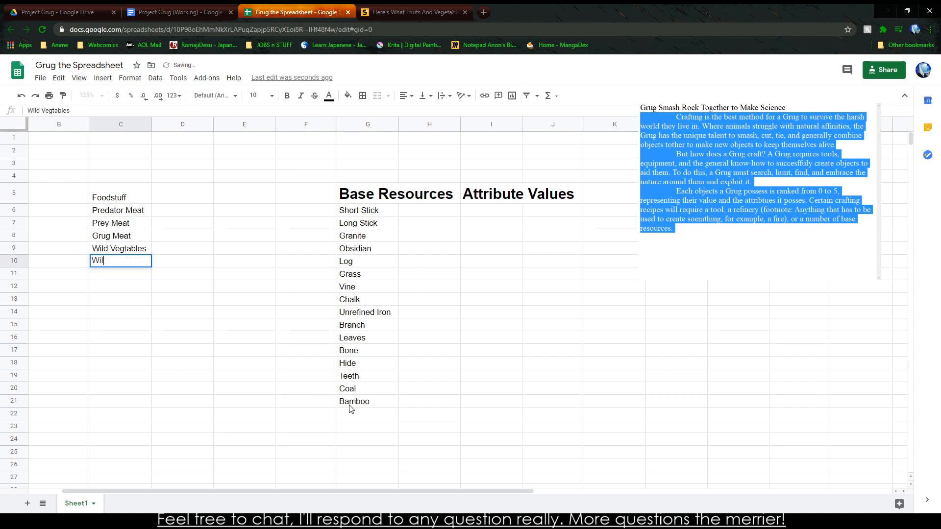
type("d Fruits")
key("Return")
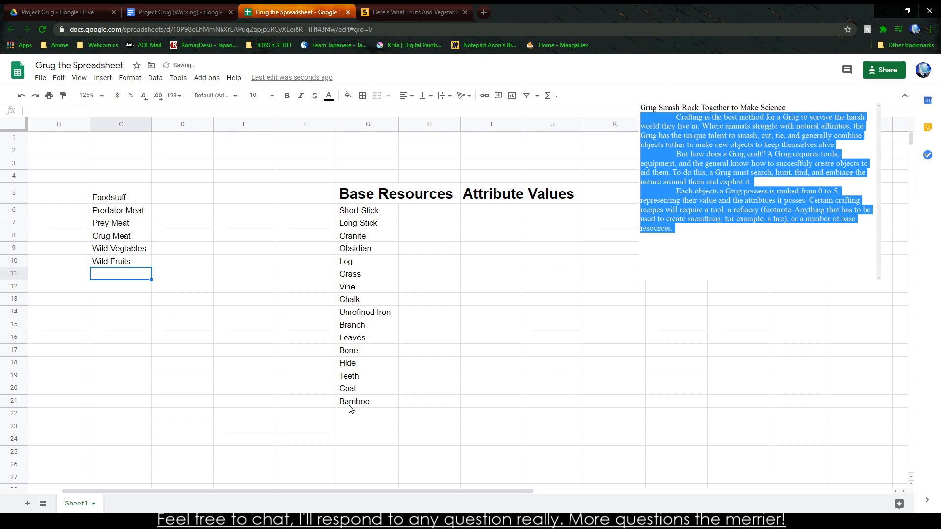
type("Wild Nuts")
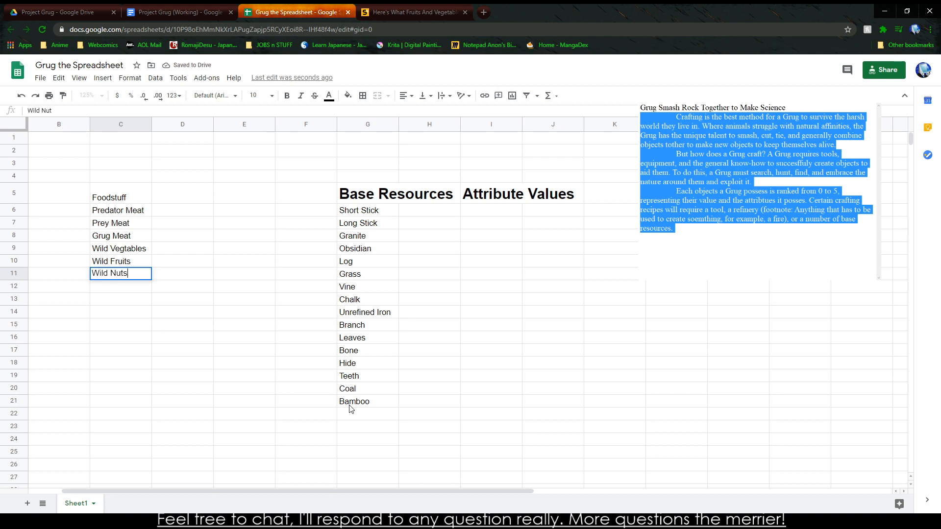
key("Return")
key("Return")
key("Up")
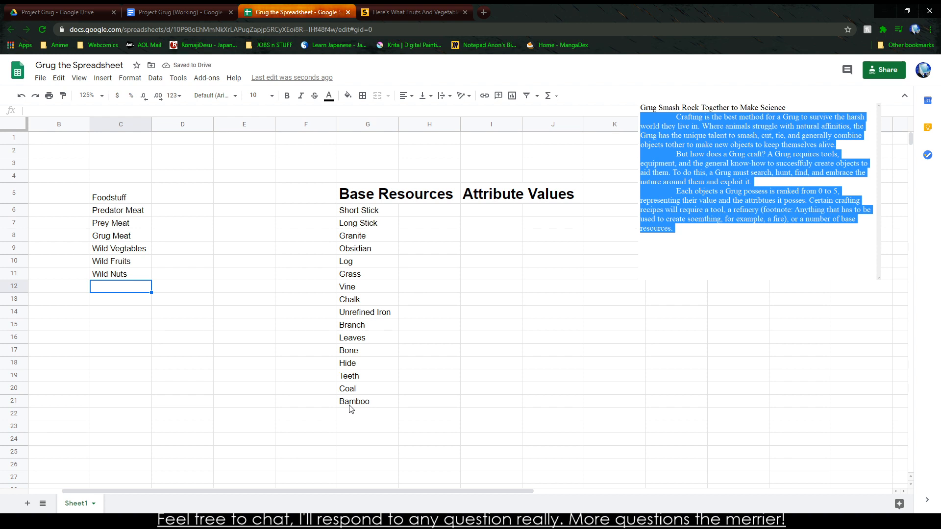
Step: Add Still Water, Rain Water and Flowing Water to the foodstuffs below Wild Nuts
type("S")
key("BackSpace")
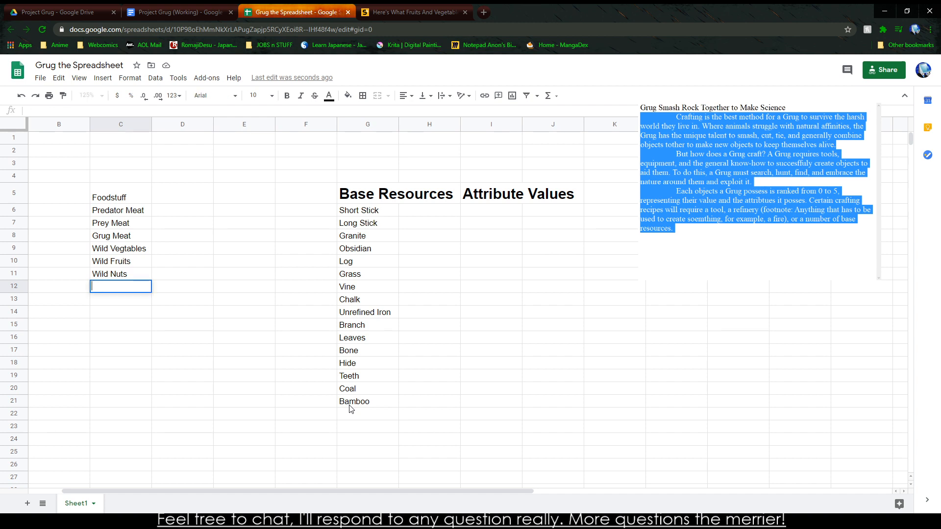
type("Still Water")
key("Return")
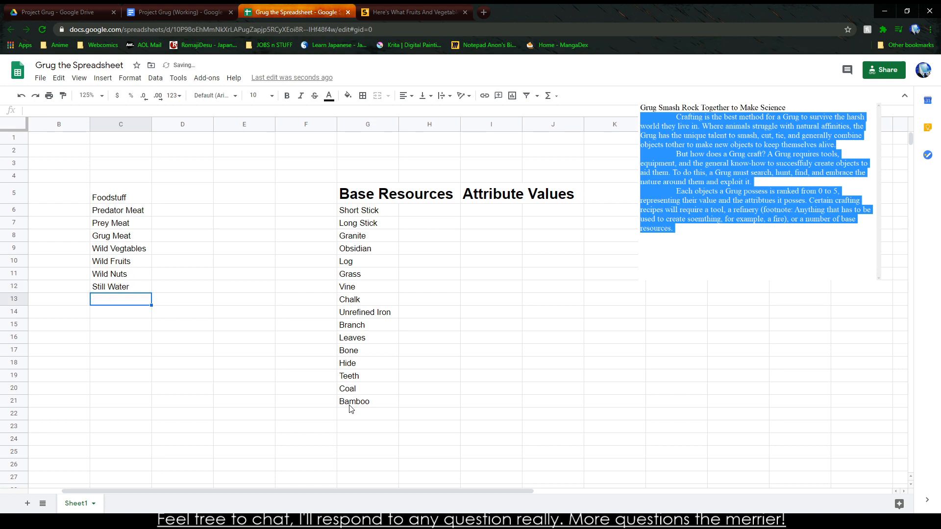
type("Rain Water")
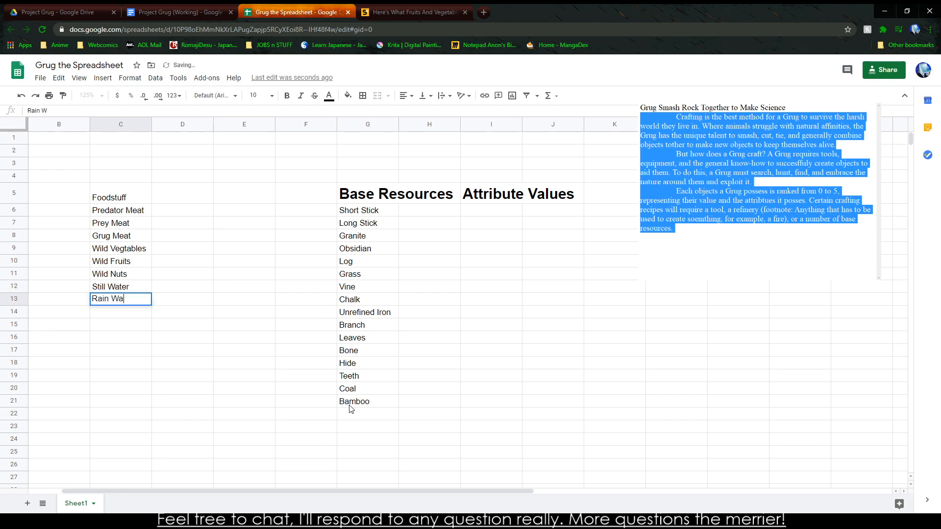
key("Return")
type("Flowing Water")
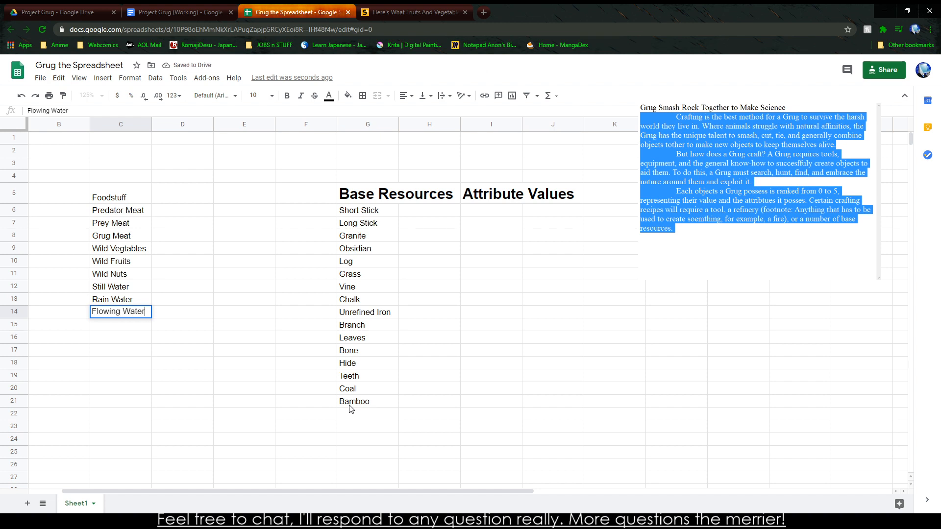
key("Return")
key("Down")
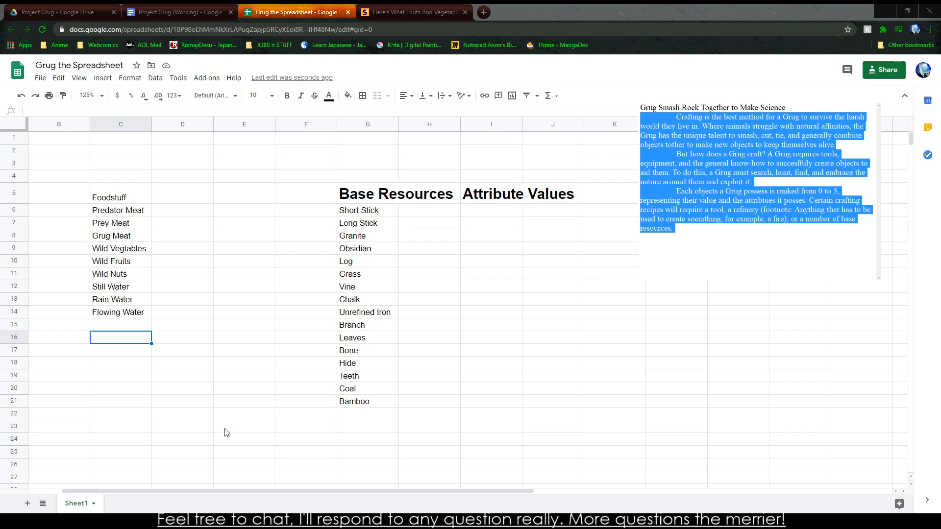
left_click(321, 418)
left_click(369, 416)
type("Salt")
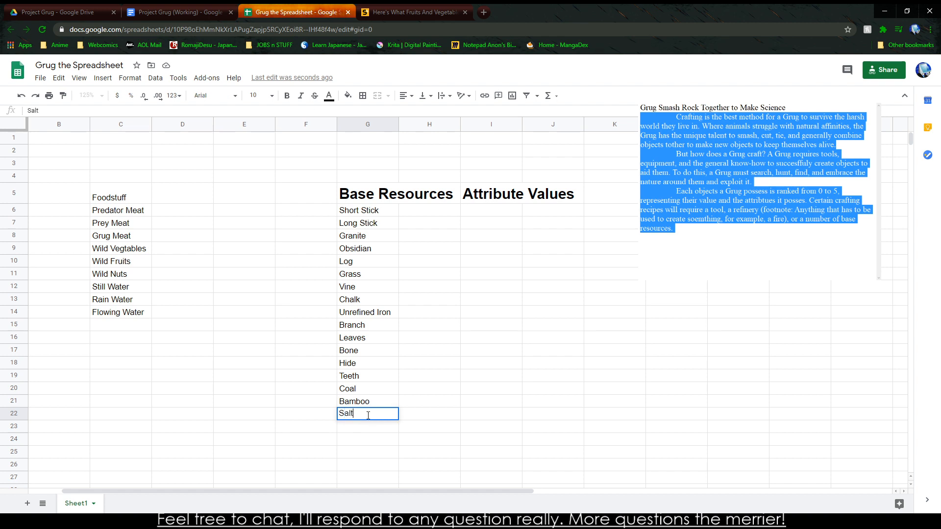
key("BackSpace")
key("BackSpace")
Step: Add Salt to the foodstuffs below Flowing Water
key("Left")
key("Up")
key("Left")
key("Up")
key("Left")
key("Up")
key("Up")
key("Up")
key("Up")
key("Left")
key("Up")
type("Salt")
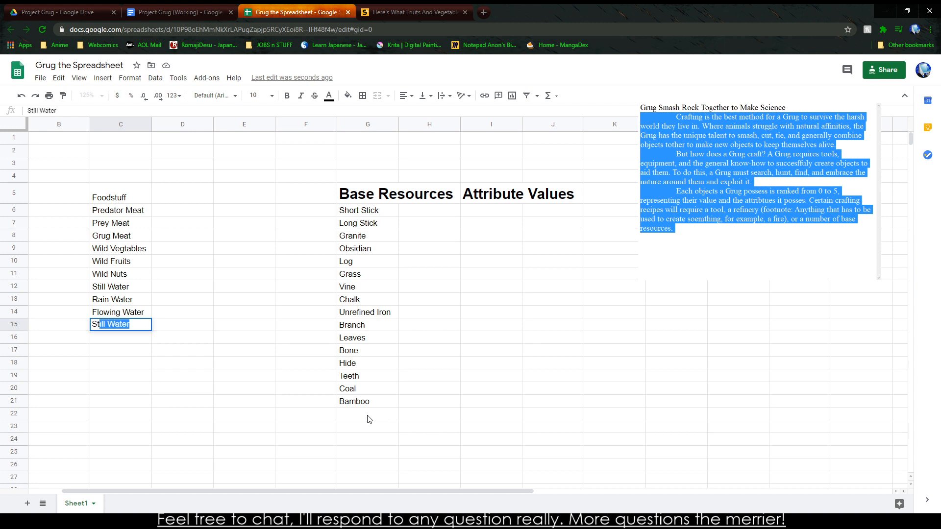
key("Return")
key("Down")
key("Right")
key("Up")
key("Right")
key("Up")
key("Right")
key("Right")
key("Right")
key("Up")
key("Up")
key("Up")
key("Right")
key("Right")
key("Right")
key("Up")
key("Up")
key("Up")
key("Up")
key("Left")
key("Left")
key("Left")
key("Up")
key("Left")
key("Left")
key("Up")
key("Right")
key("Down")
key("Down")
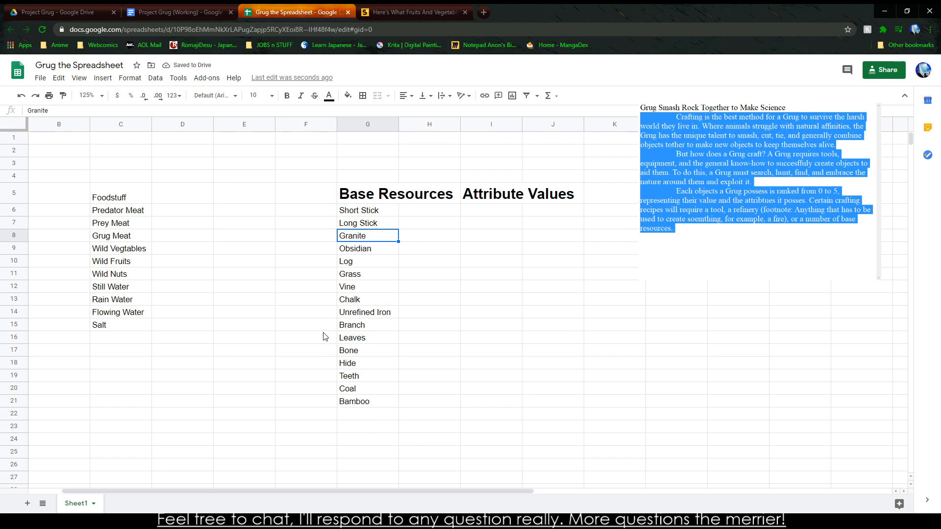
key("Up")
left_click_drag(364, 247, 370, 216)
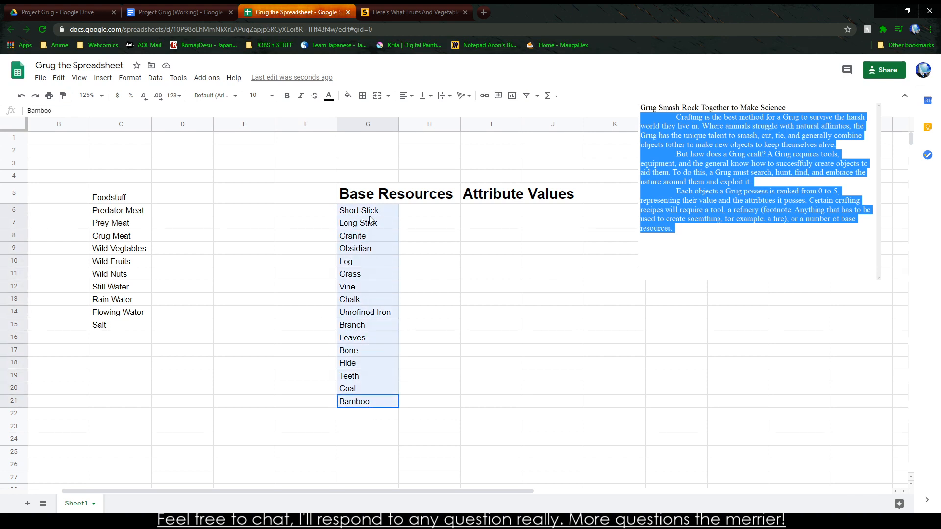
left_click(472, 214)
Step: Sort the base resources alphabetically from A to Z with a temporary filter, and remove the filter
left_click(389, 199)
left_click(155, 78)
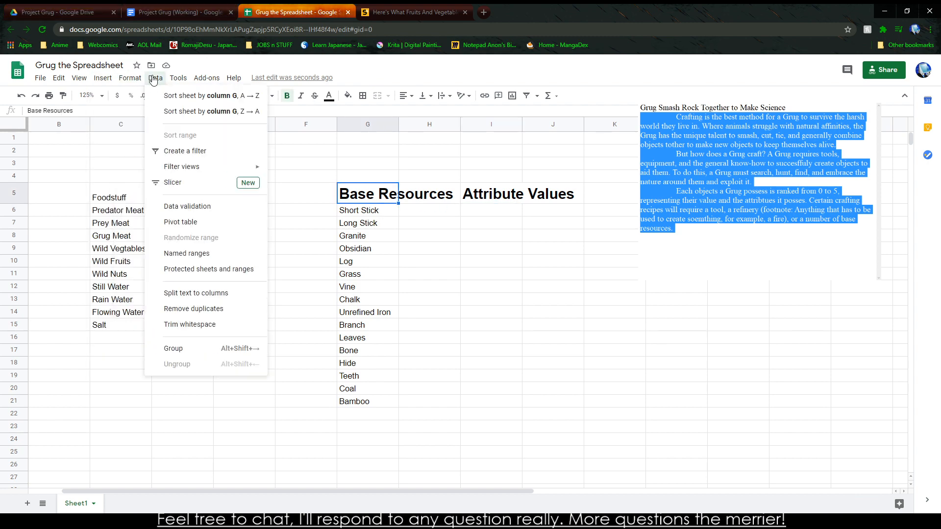
left_click(169, 150)
left_click(392, 197)
left_click(269, 212)
left_click(155, 78)
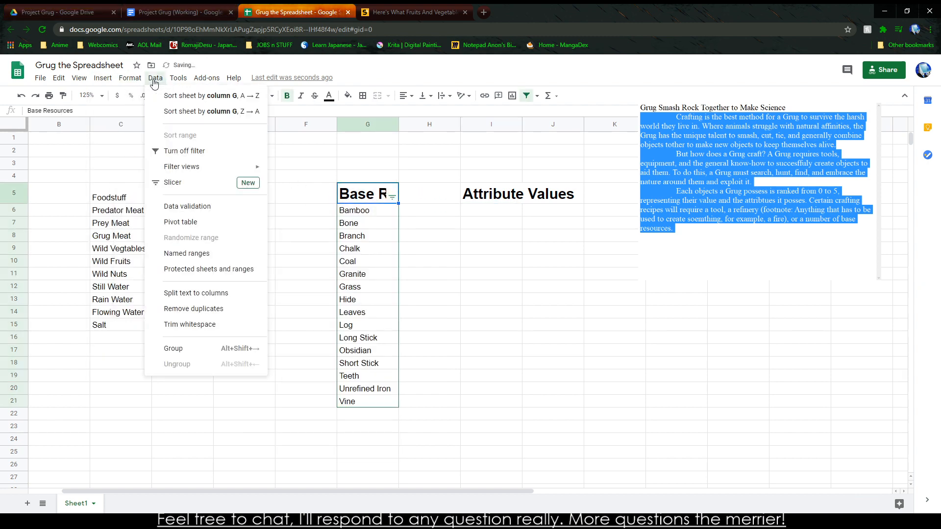
left_click(199, 148)
left_click(485, 260)
left_click(487, 210)
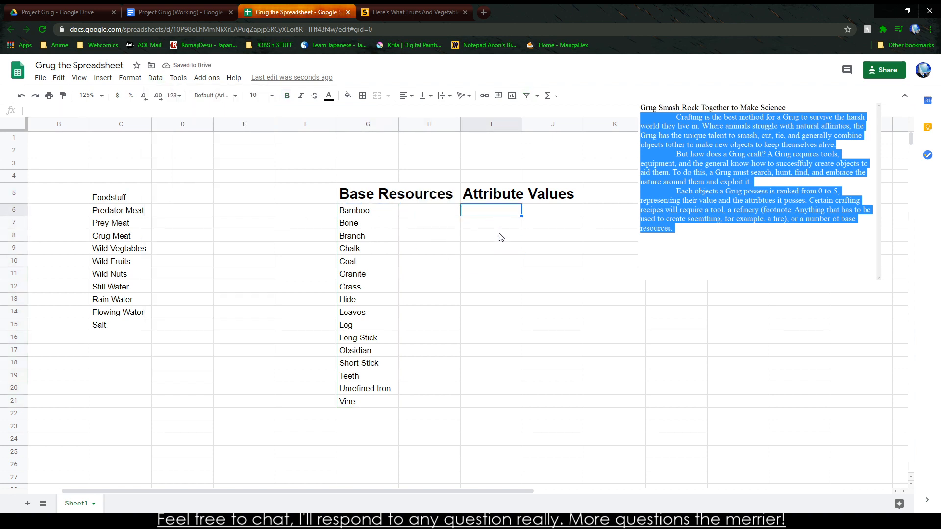
type("Long ")
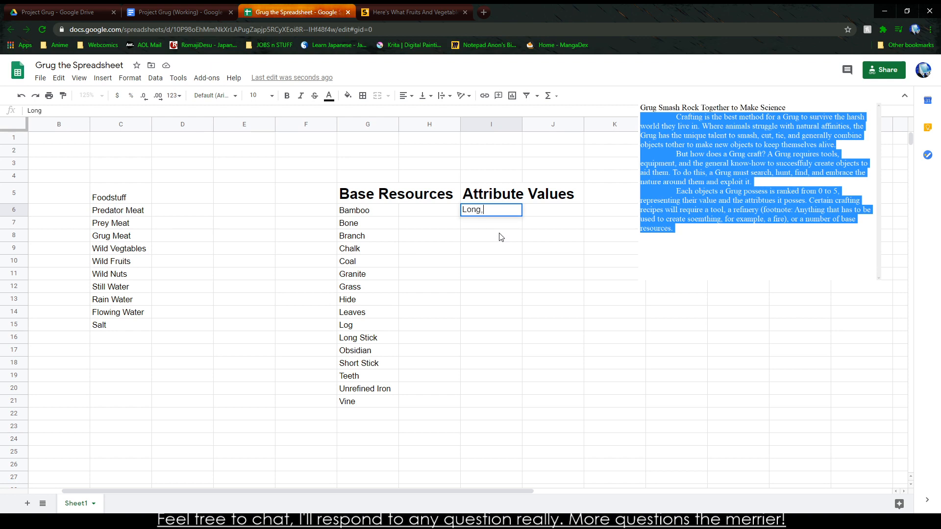
type(" Stuf")
key("BackSpace")
key("BackSpace")
key("BackSpace")
key("BackSpace")
key("BackSpace")
key("BackSpace")
key("BackSpace")
key("BackSpace")
key("BackSpace")
key("BackSpace")
key("BackSpace")
key("Return")
key("Return")
key("Up")
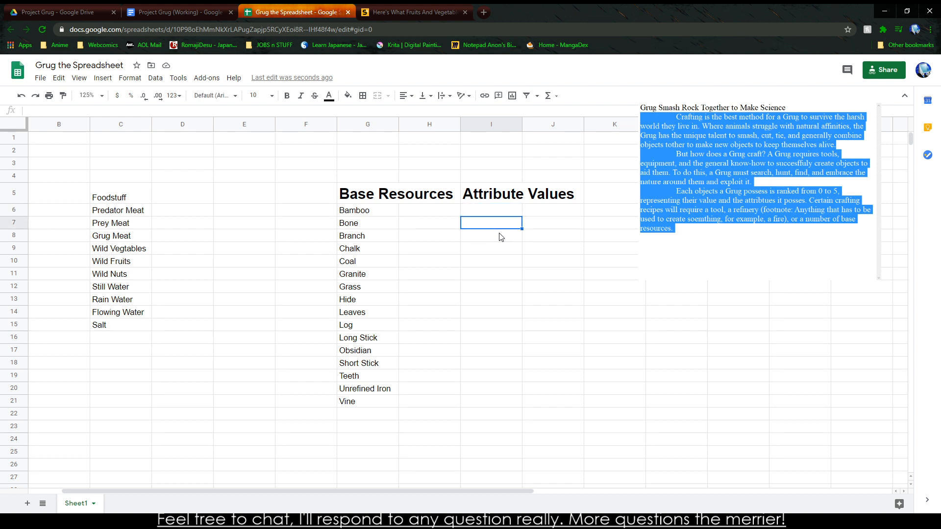
Step: Enter the attribute values Blunt 2 for Bone and "Blunt 3, Long" for Branch
type("Blunt 2")
key("Return")
type("Blun")
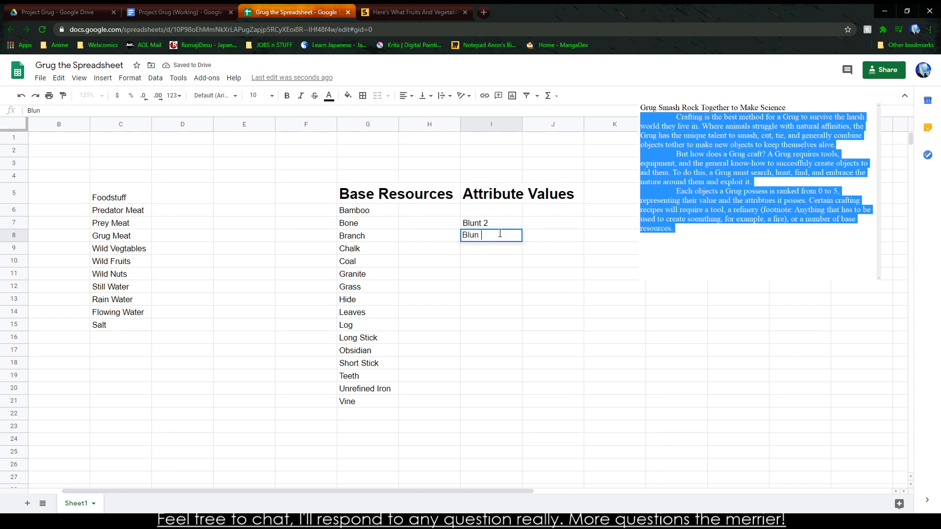
type("t 3, Long")
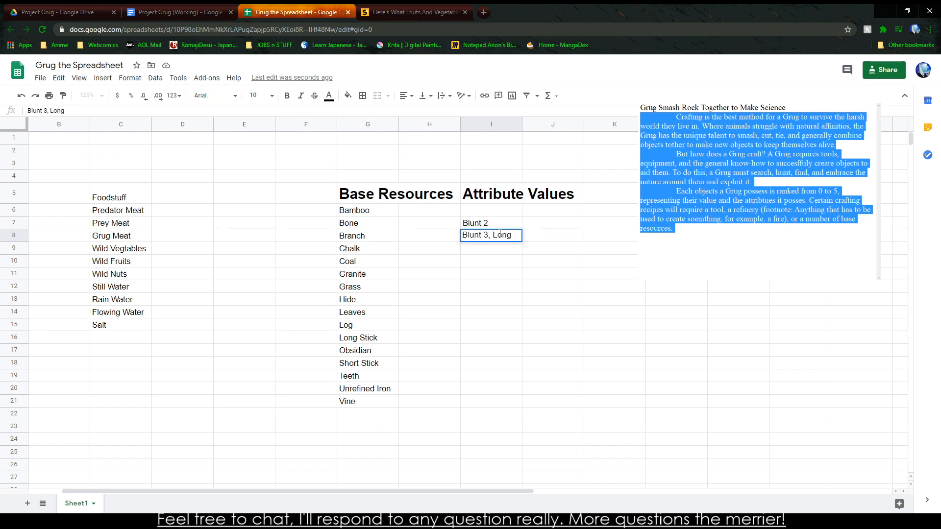
Step: Enter "Blun 1, Long" as the attribute values for Bamboo
key("Up")
key("Up")
type("B")
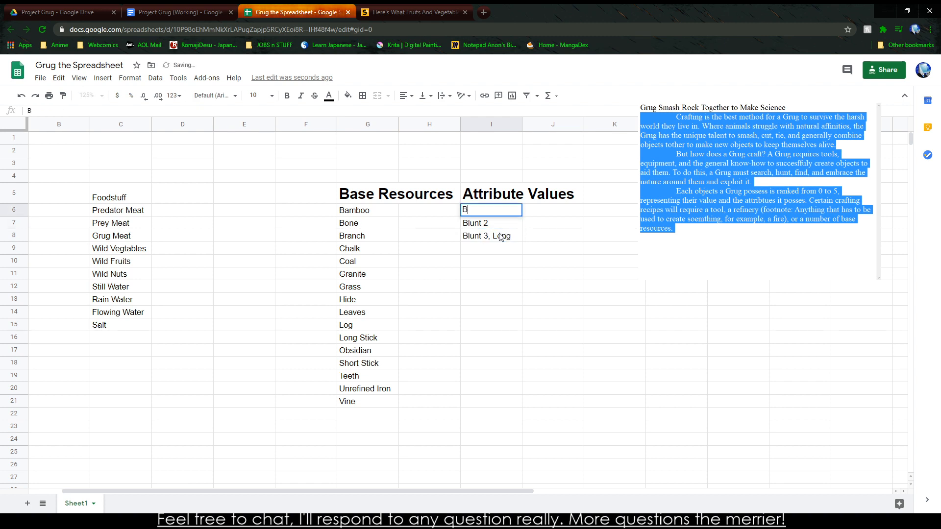
type("lun 1, Long")
key("Down")
key("Down")
key("Down")
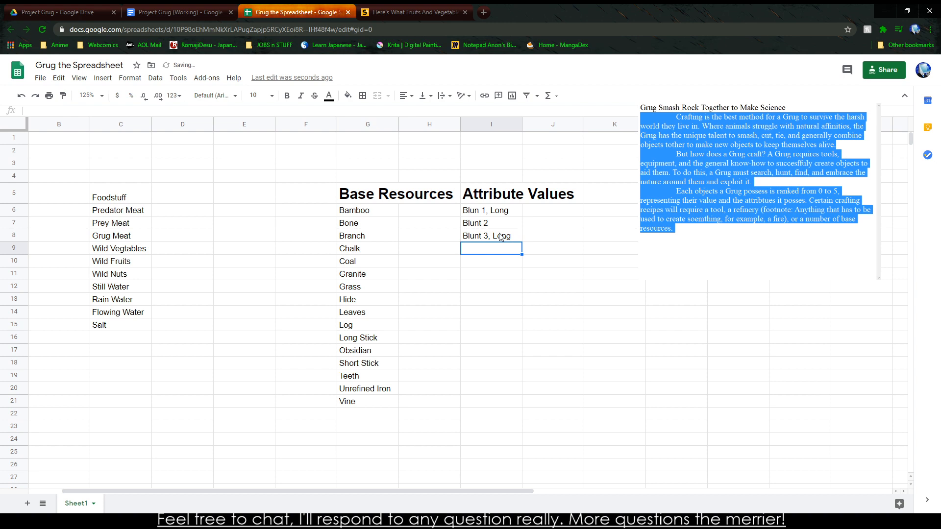
key("Return")
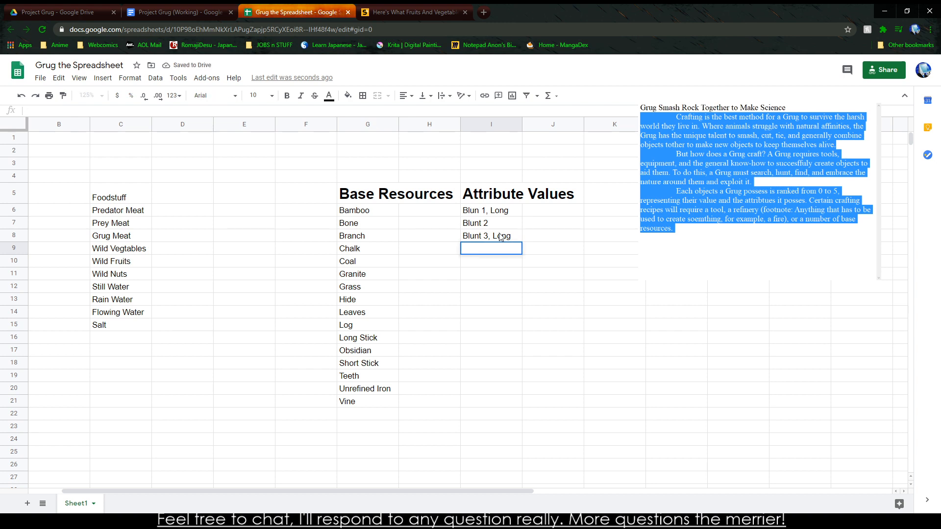
type("Writing 3")
type(", Bu")
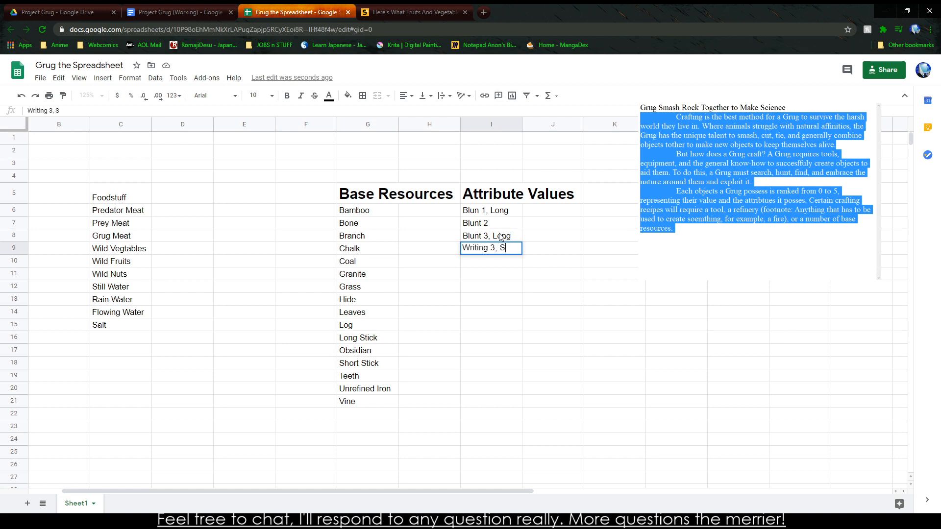
key("BackSpace")
key("BackSpace")
key("BackSpace")
key("BackSpace")
key("BackSpace")
key("BackSpace")
key("BackSpace")
key("BackSpace")
key("BackSpace")
key("BackSpace")
key("BackSpace")
key("BackSpace")
key("BackSpace")
Step: Enter "Blunt 2, Writing 2" as the attribute values for Chalk
type("Bun")
key("BackSpace")
key("BackSpace")
type("lunt 2, Writing 2")
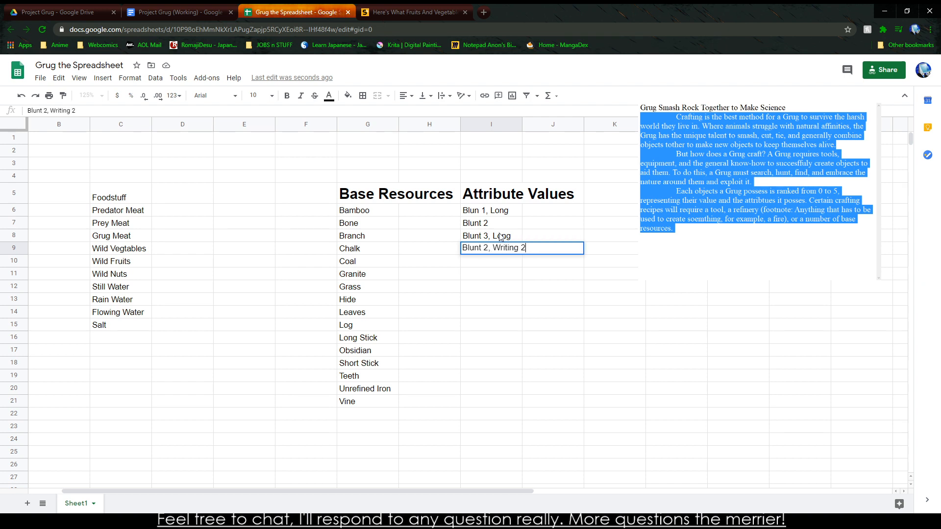
key("Return")
Step: Enter the attribute values "Blunt 2, Flammable 2" for Coal and Blunt 4 for Granite
type("Blunt 2, ")
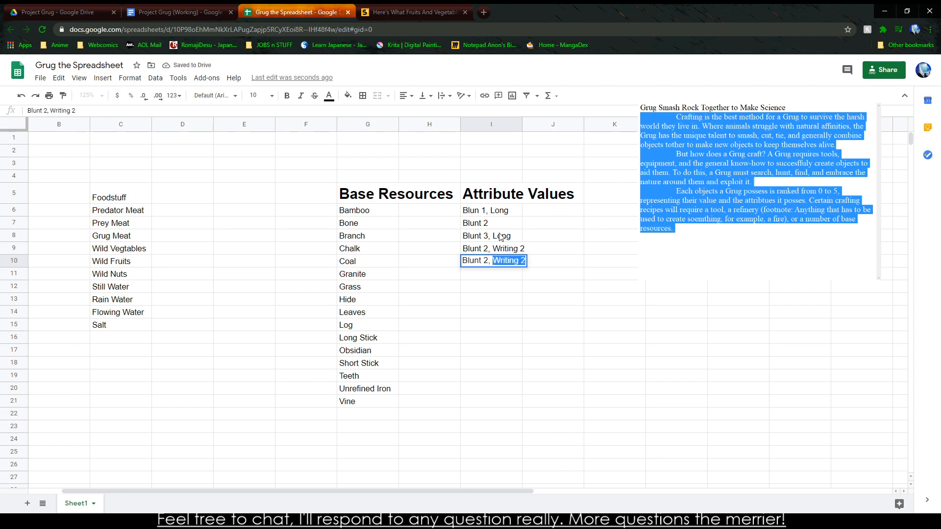
type("Flammable 2")
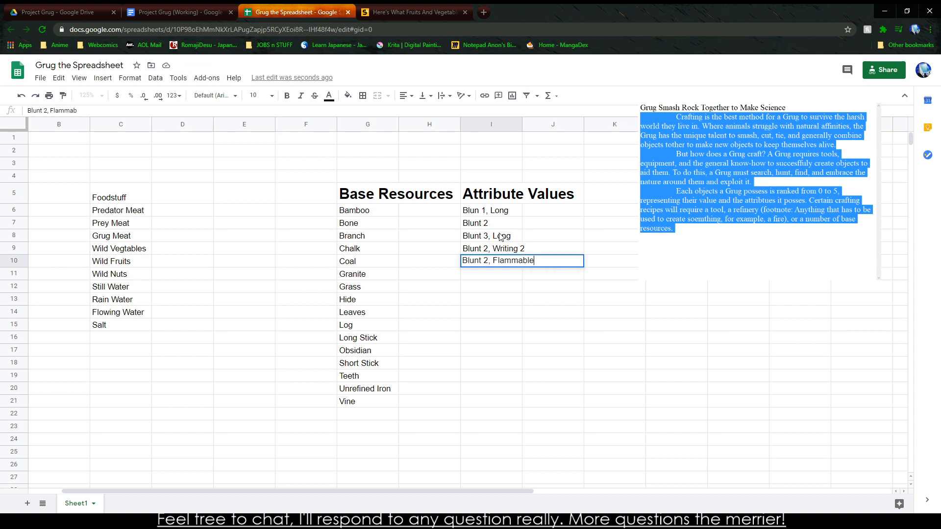
key("Return")
type("Blunt 4")
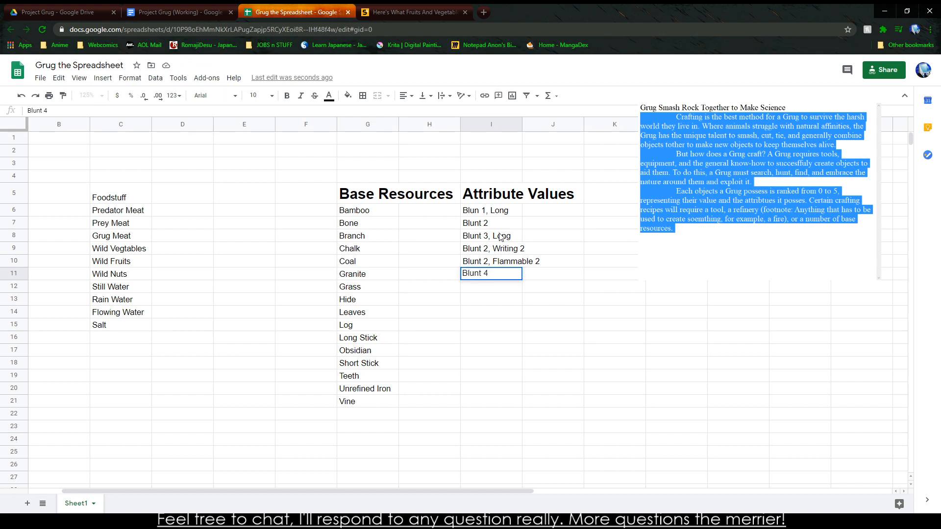
key("Return")
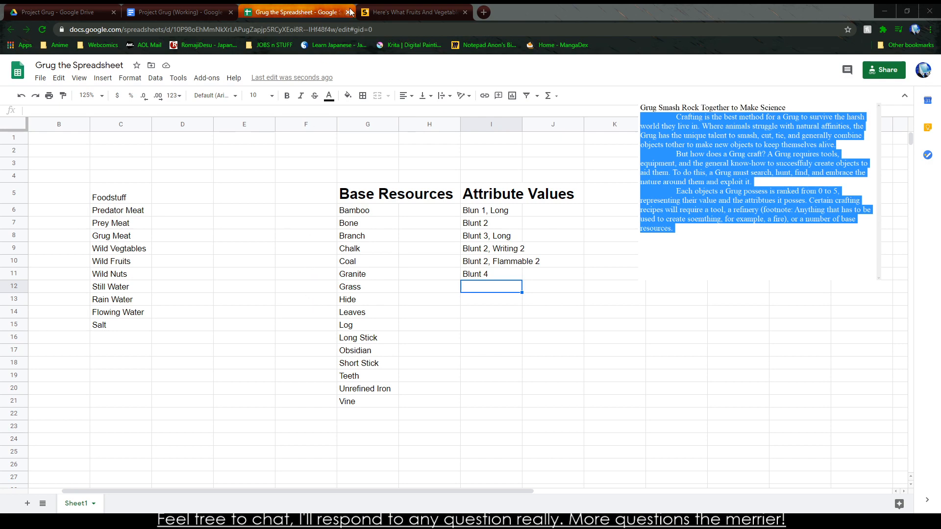
Step: Leave the fruit and vegetable article and search the web for bamboo
left_click(425, 8)
left_click(444, 25)
type("b")
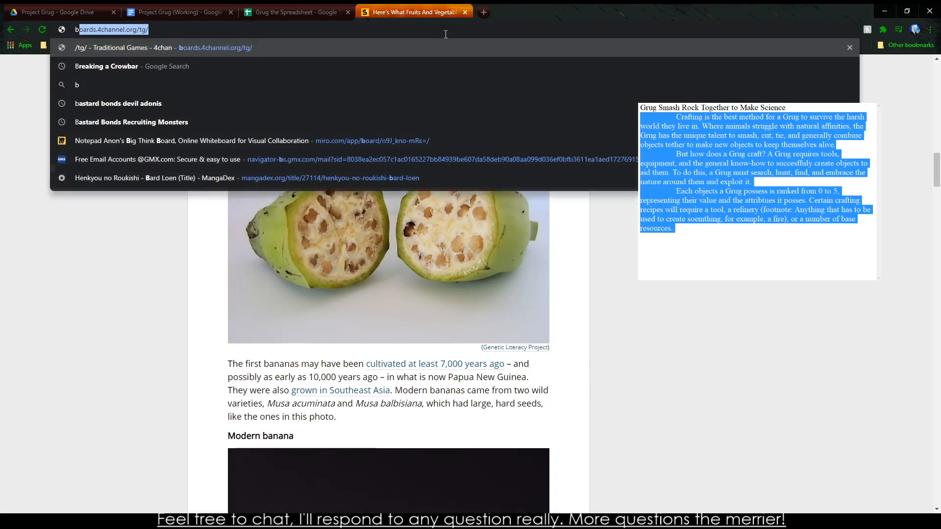
type("amboo")
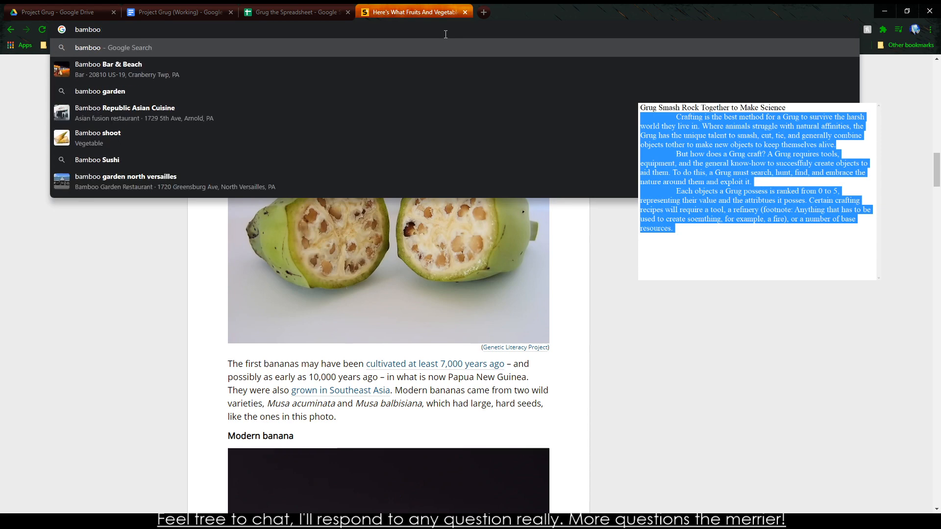
key("Return")
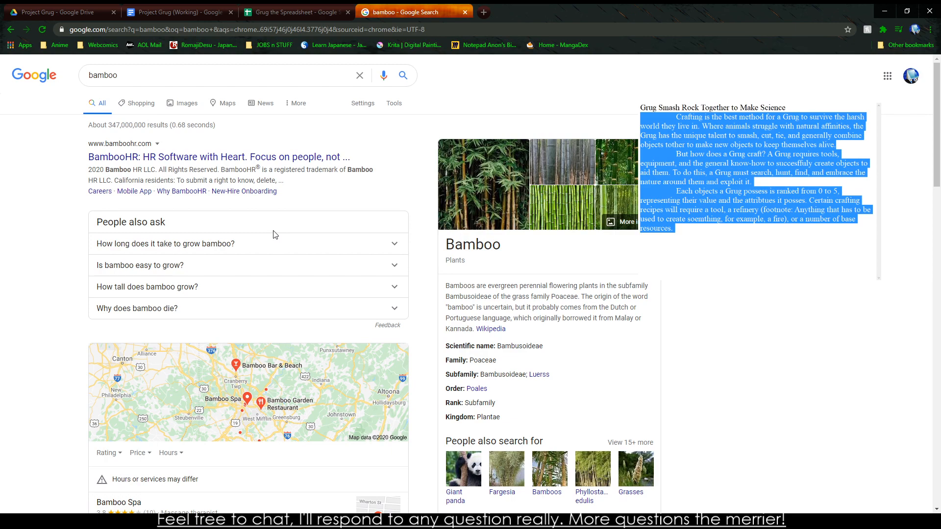
Step: Open the Wikipedia article on bamboo and skim its Distribution, Ecology and Mass flowering sections
scroll(274, 234, "down", 7)
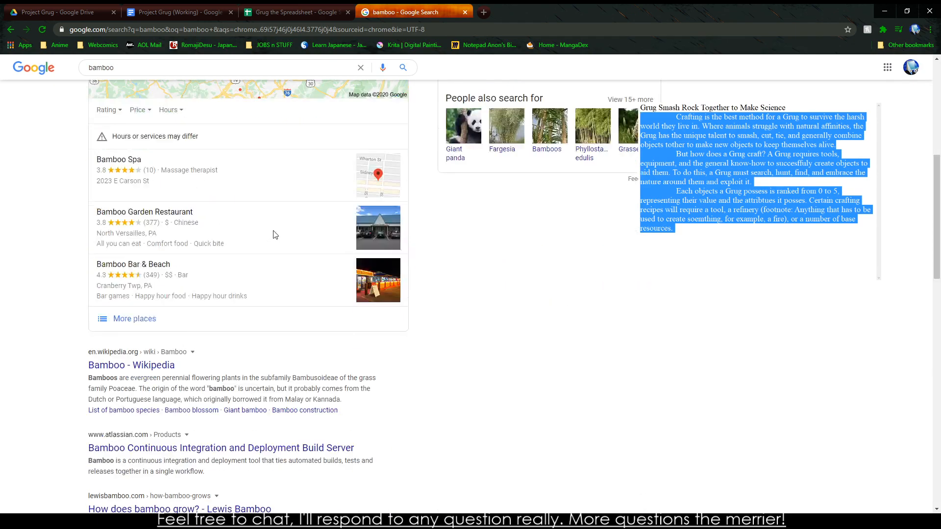
left_click(151, 368)
scroll(283, 220, "down", 6)
scroll(282, 220, "down", 7)
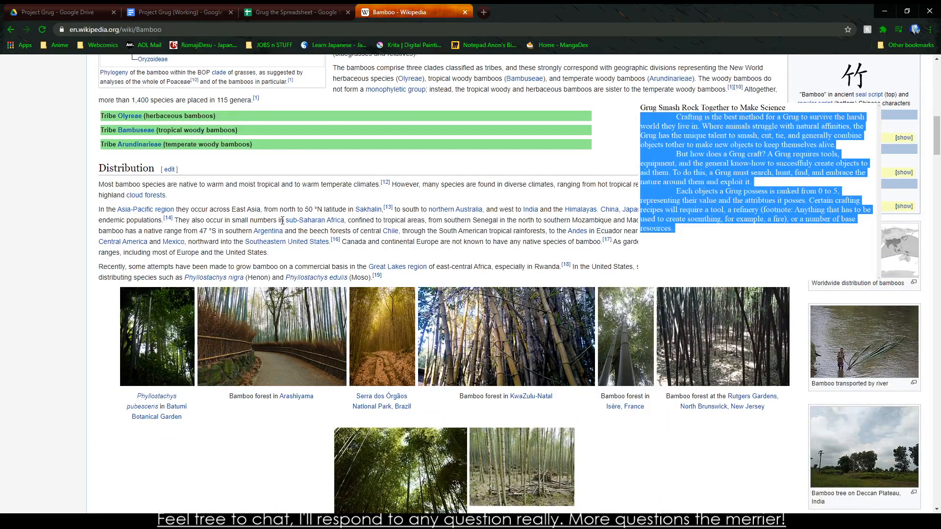
scroll(282, 220, "down", 13)
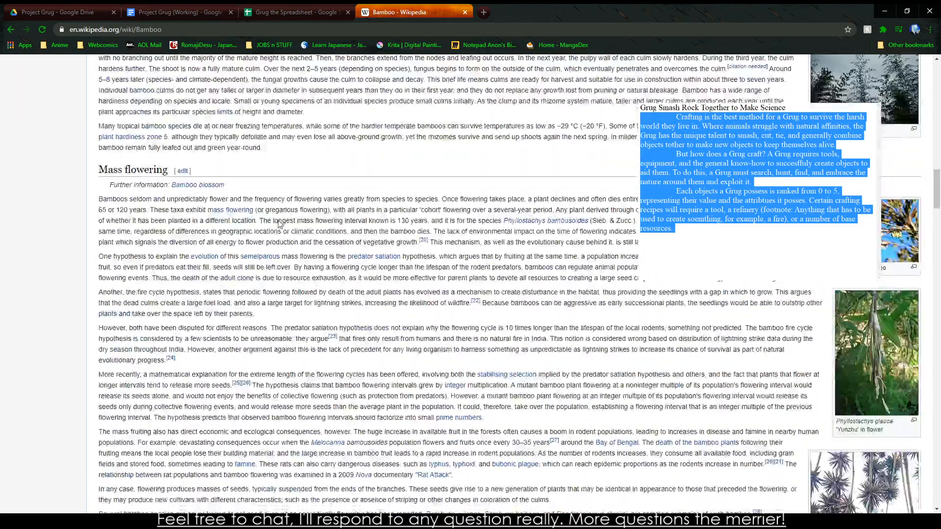
scroll(273, 217, "up", 3)
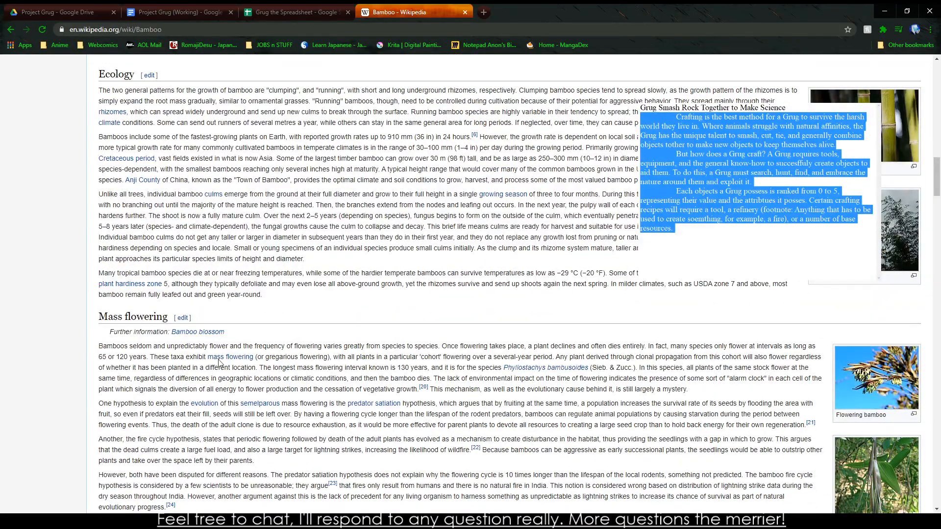
key("alt+Tab")
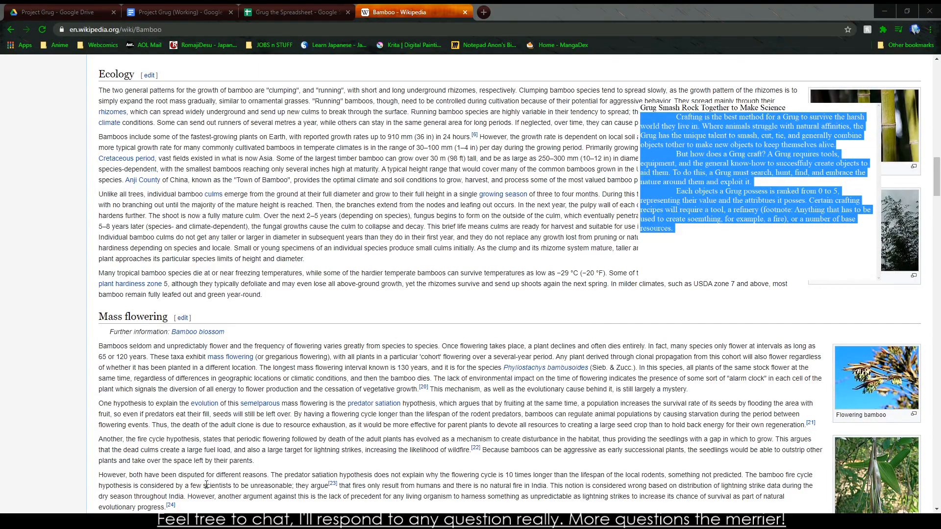
Step: Return to the search results and change the web search to "bamboo Sword"
key("alt+Left")
scroll(213, 93, "up", 7)
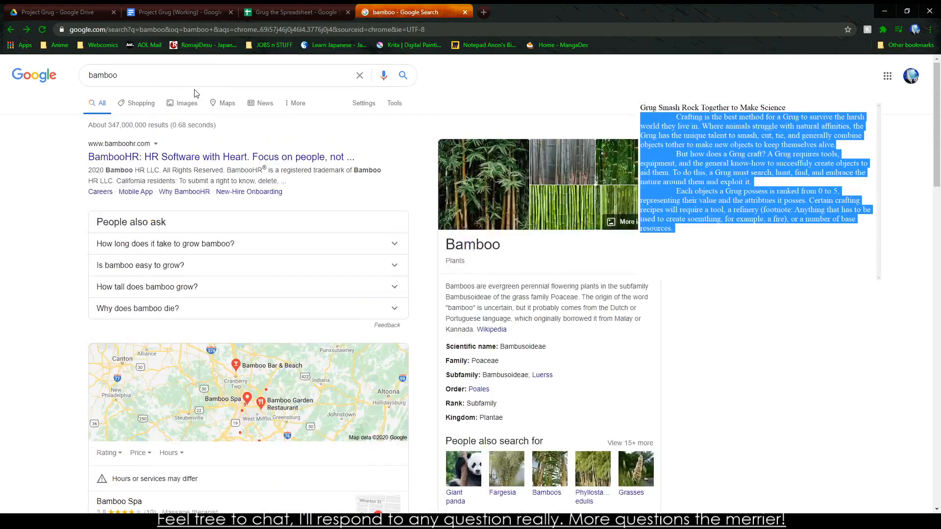
left_click(156, 70)
type("Sword")
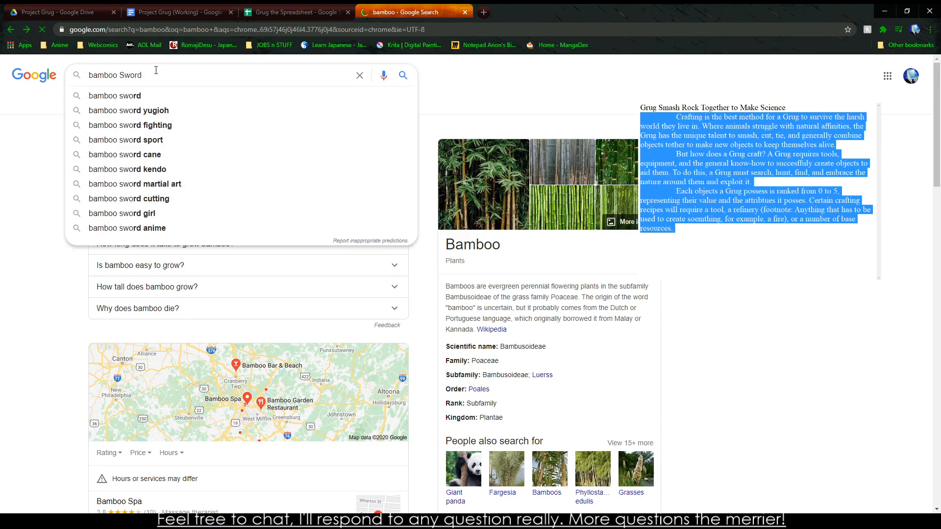
key("Return")
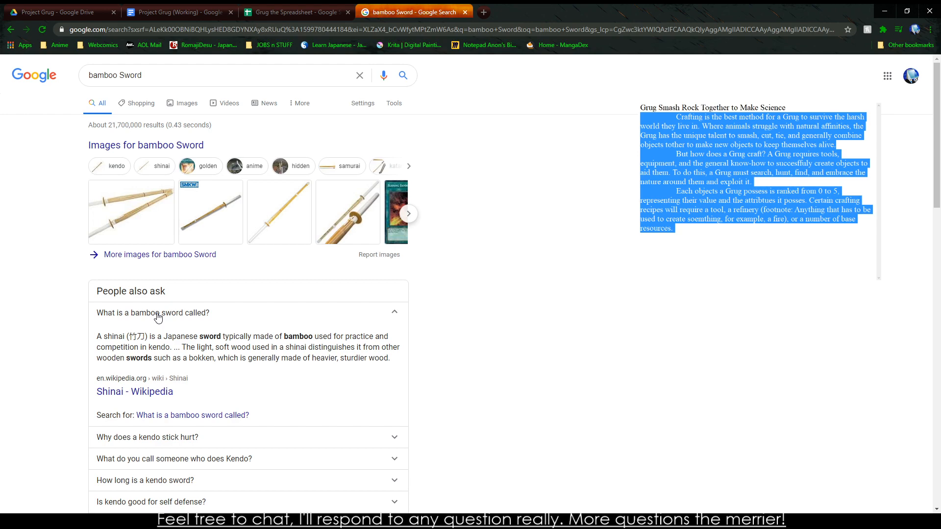
Step: Open the Wikipedia article on Shinai and read its History, Etymology and Construction sections
left_click(157, 392)
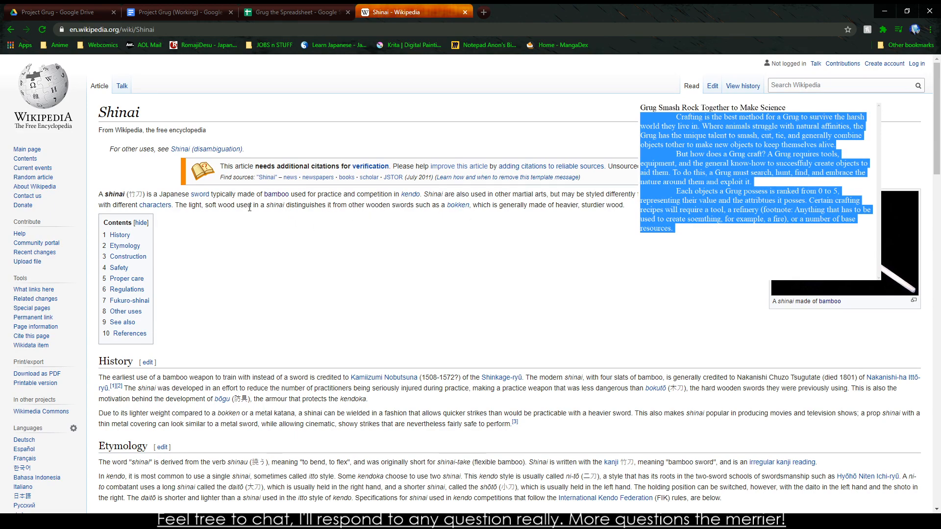
scroll(203, 253, "down", 5)
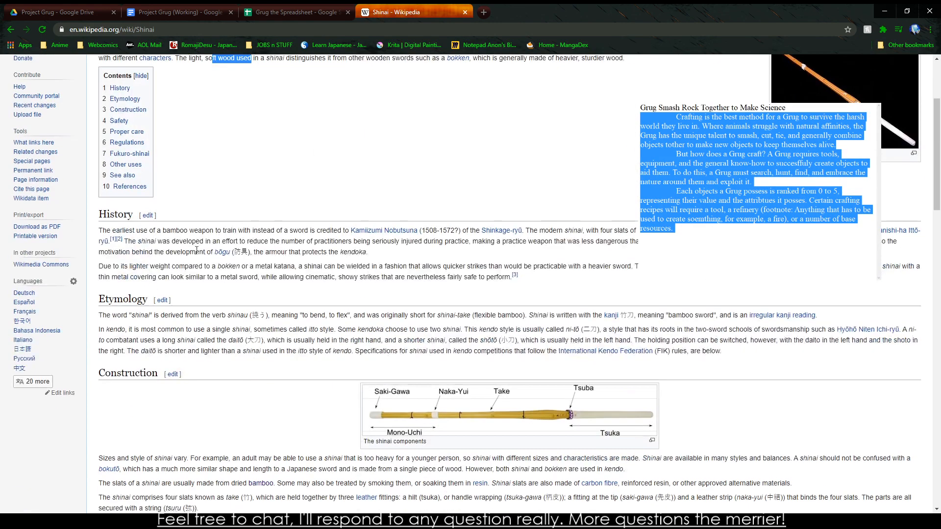
left_click_drag(142, 231, 274, 254)
left_click(281, 255)
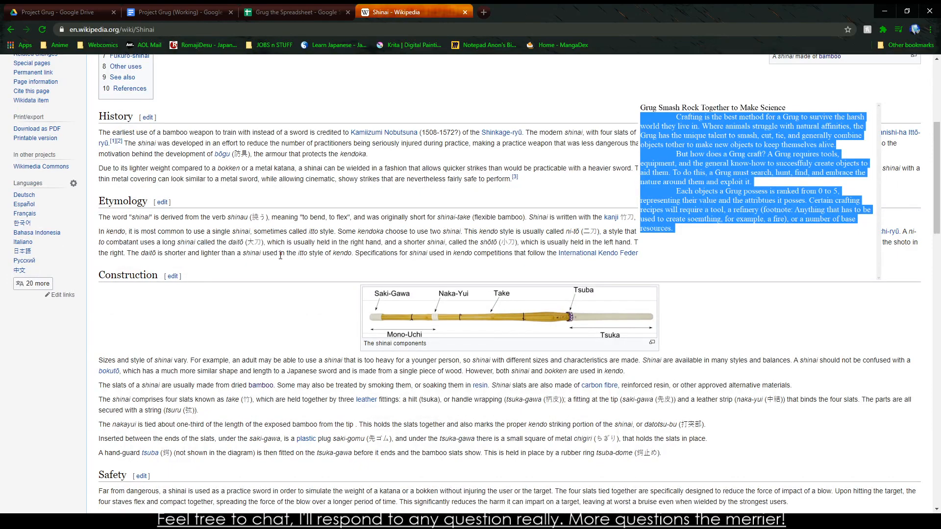
scroll(286, 255, "down", 5)
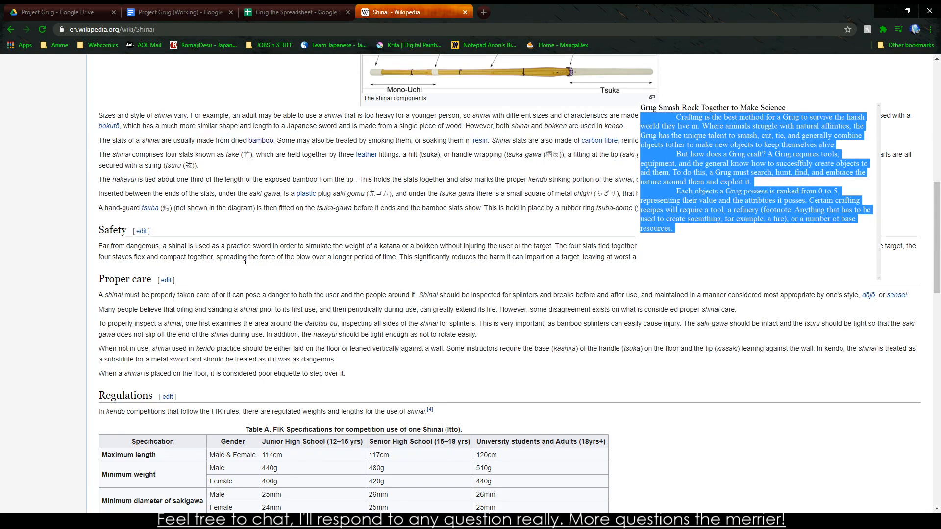
Step: Read the Safety section on how the shinai's staves absorb a blow, and look over the Regulations tables
left_click_drag(100, 246, 262, 249)
left_click(263, 249)
triple_click(275, 256)
left_click_drag(370, 257, 639, 257)
left_click(435, 259)
left_click(512, 257)
left_click(606, 257)
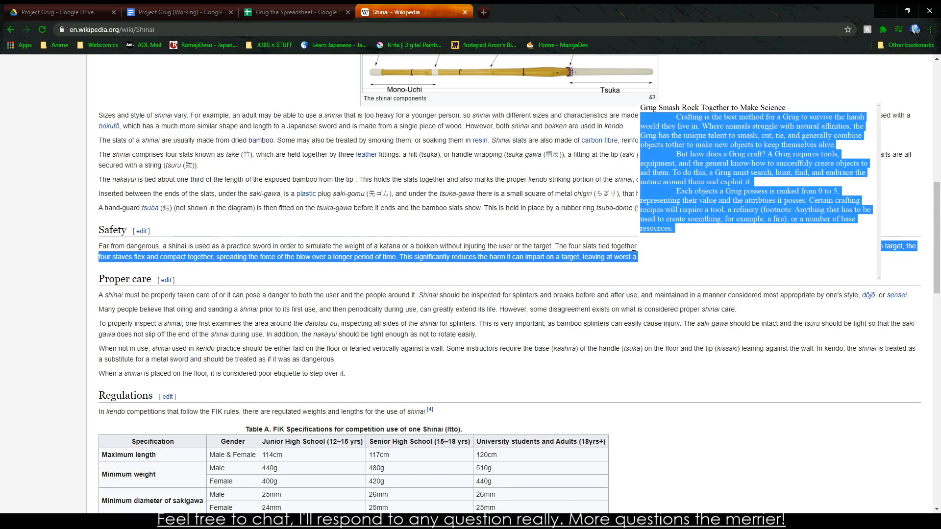
scroll(123, 289, "down", 6)
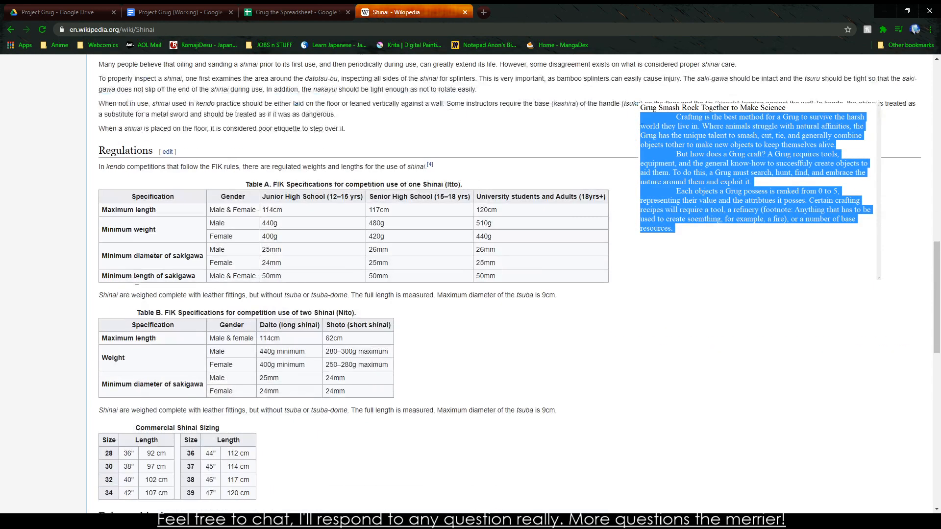
scroll(138, 260, "up", 5)
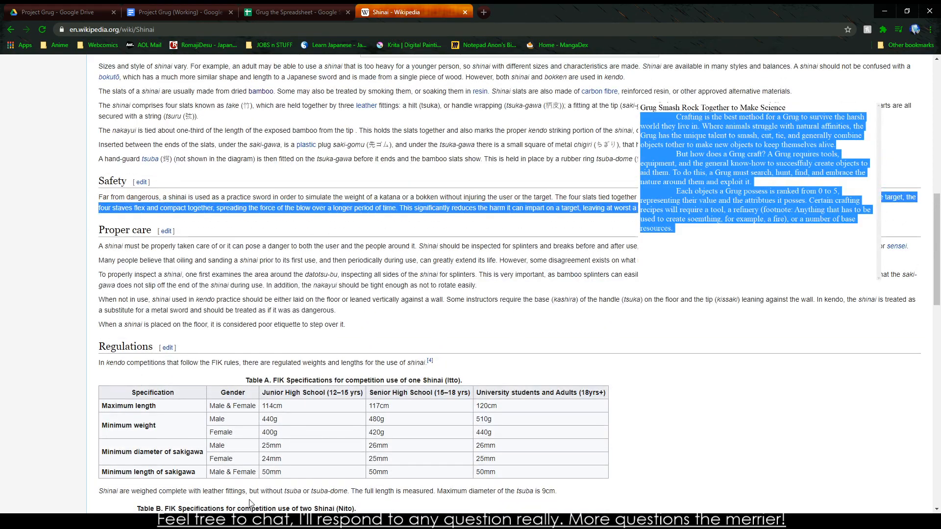
left_click(260, 521)
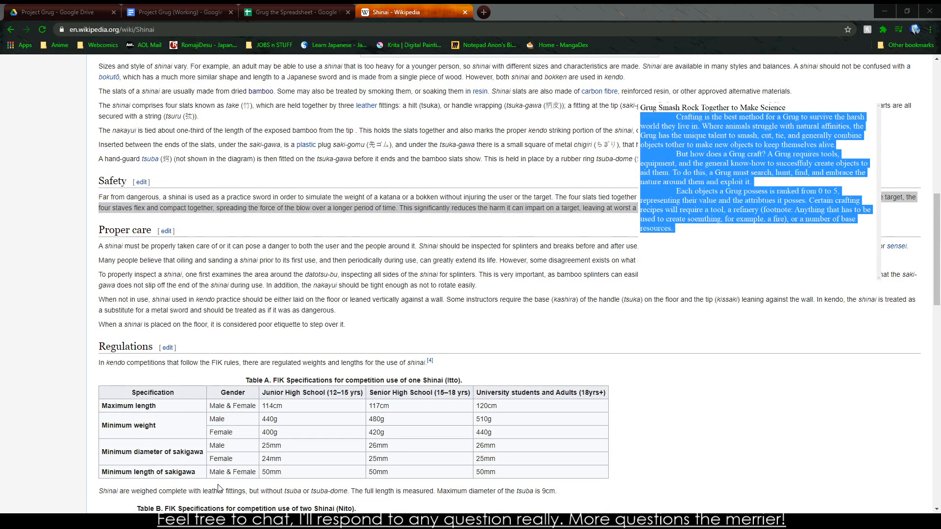
scroll(219, 488, "up", 9)
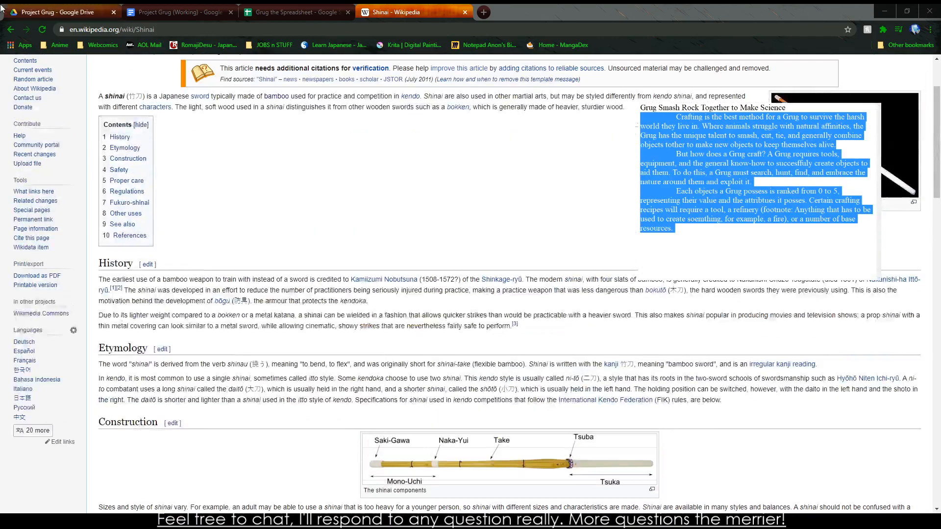
Step: Go back to the bamboo sword search results and look through the remaining listings
left_click(10, 29)
scroll(299, 257, "down", 6)
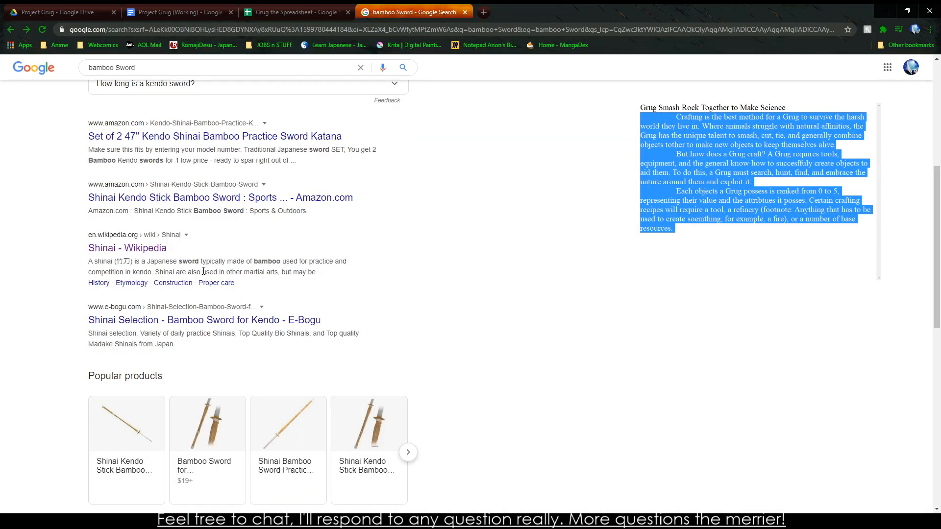
scroll(181, 304, "down", 5)
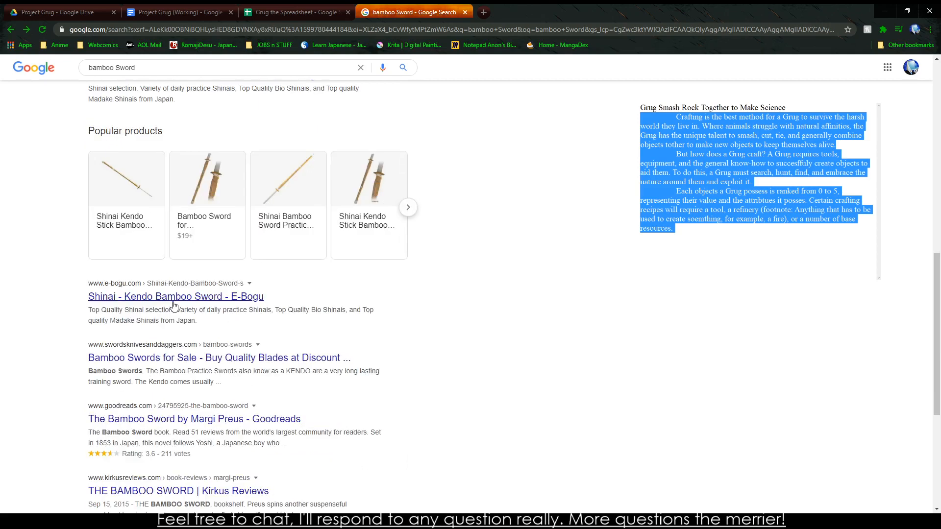
scroll(174, 305, "up", 10)
Step: Switch to the spreadsheet and change Bamboo's attribute values to "Blun 3, Long"
left_click(294, 12)
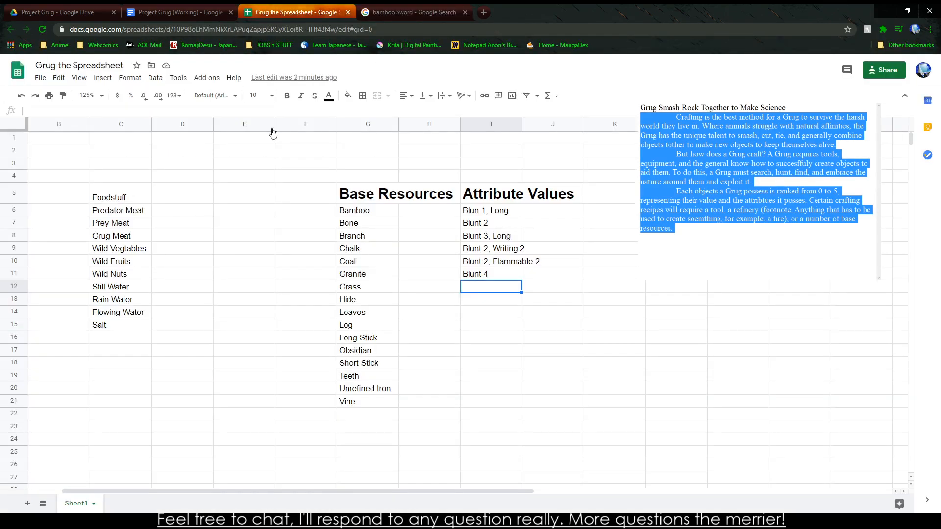
left_click(476, 209)
double_click(476, 210)
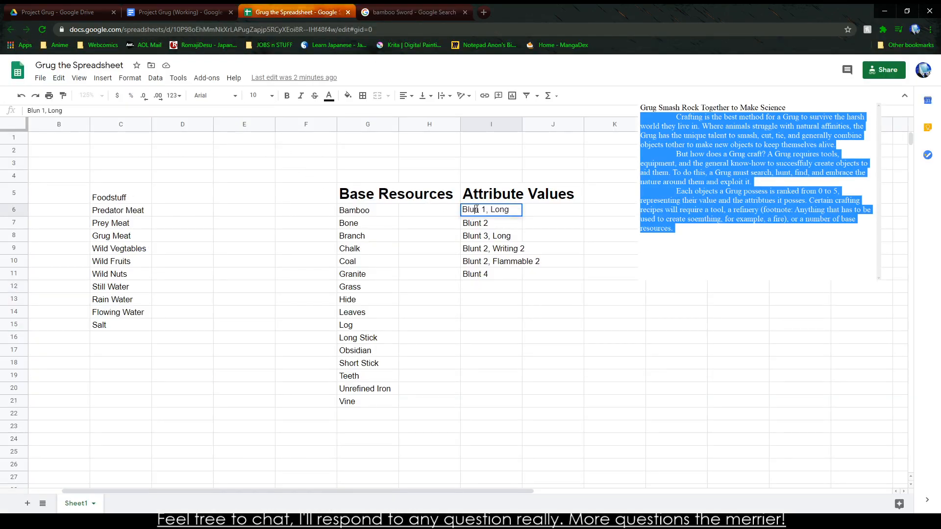
double_click(484, 209)
type("2")
left_click(492, 275)
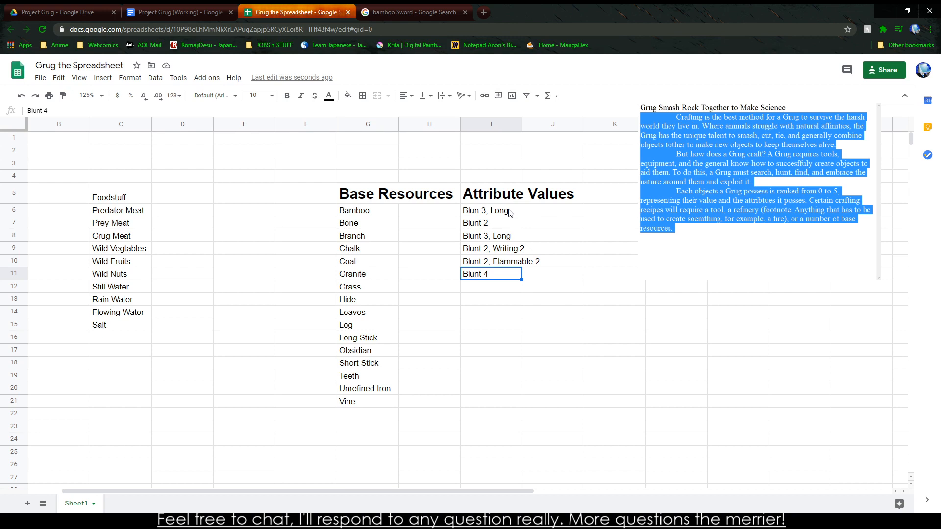
Step: Split Bamboo into "Bamboo Strip" and "Bamboo Section", shifting the resources and attribute values below it down one row
left_click_drag(352, 226, 470, 405)
left_click_drag(368, 217, 357, 224)
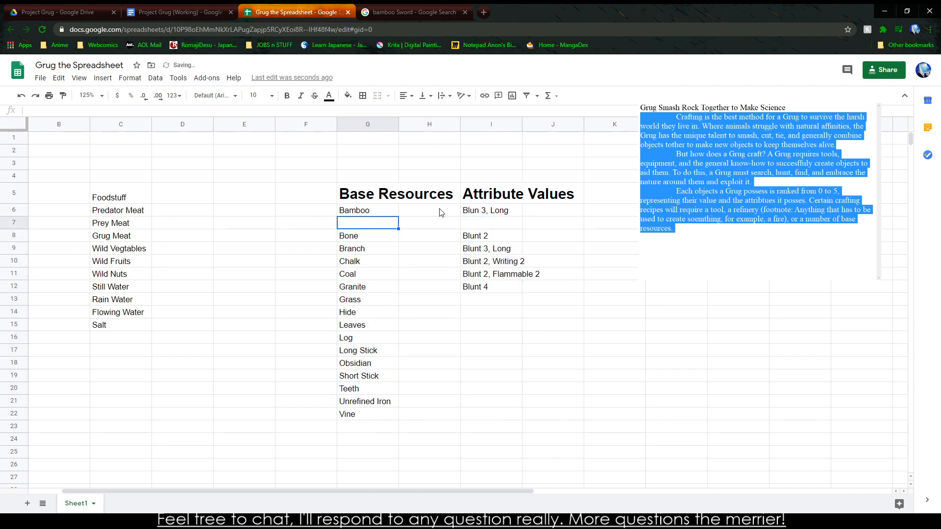
double_click(387, 209)
type("Strip")
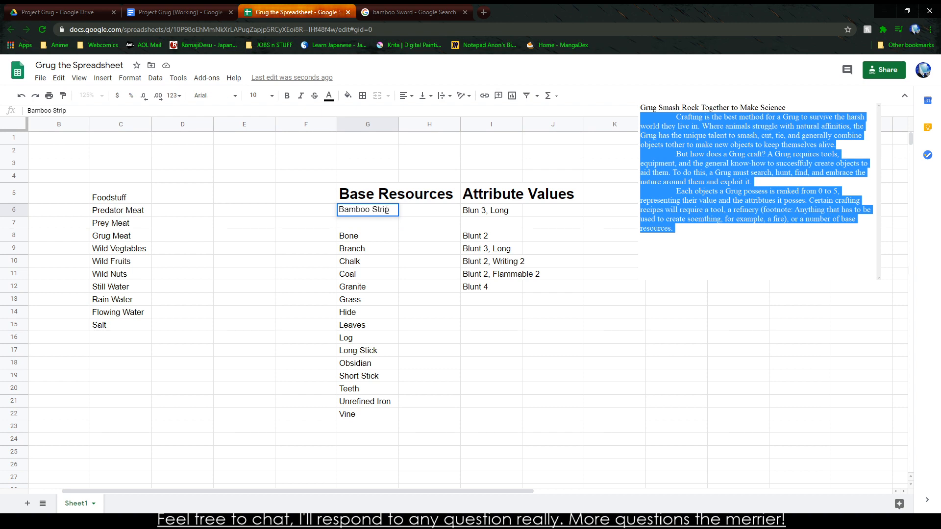
key("Return")
type("Bamboo ")
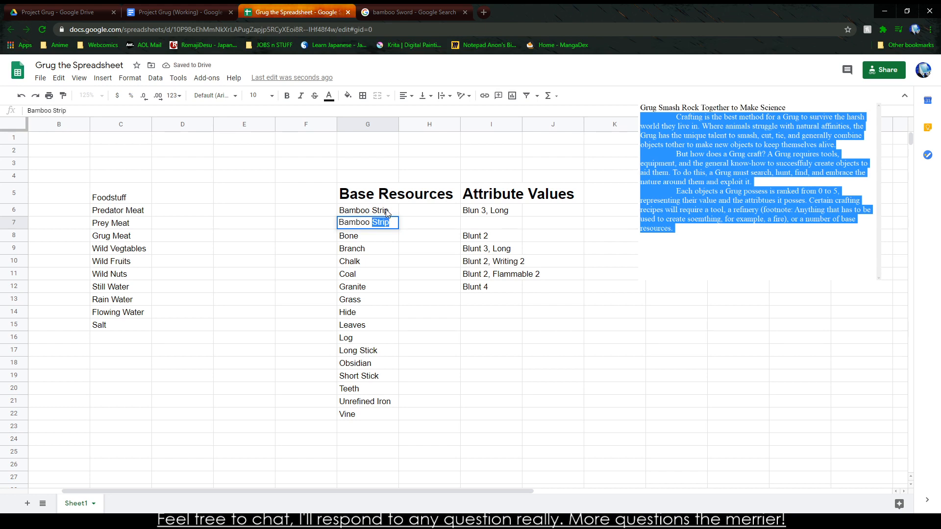
type("Section")
Step: Enter the attribute values "Blunt 2, Long" for Bamboo Strip and "Blunt 3" for Bamboo Section
key("Tab")
key("Tab")
key("Up")
type("Blunt ")
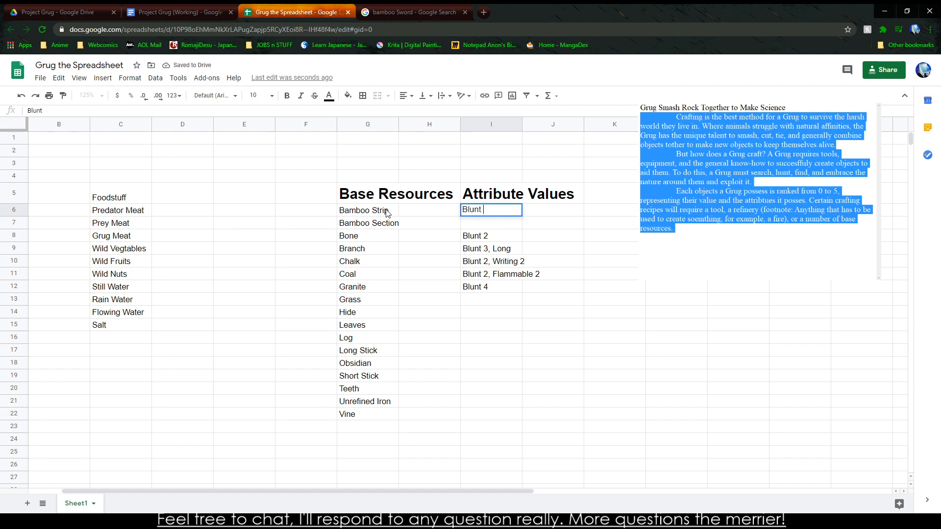
type("2, Long")
key("Return")
key("Tab")
type("Blunt 3,")
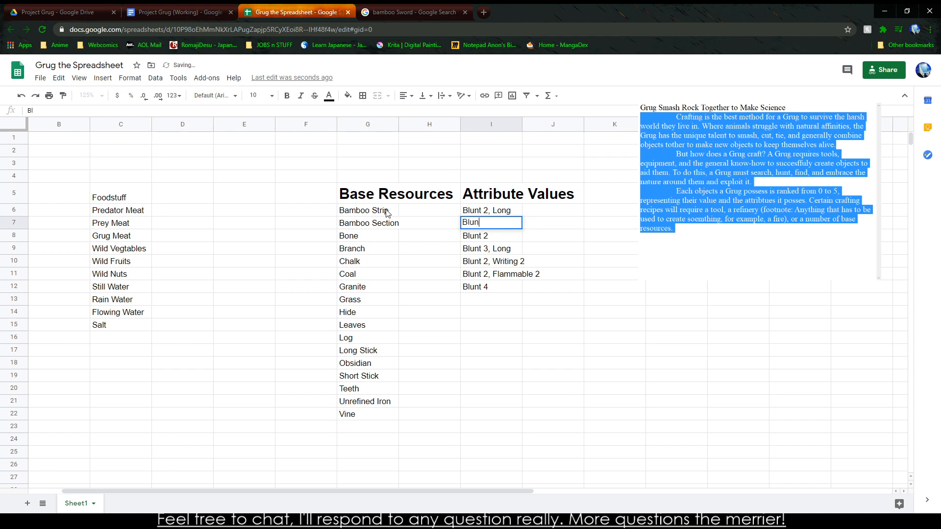
key("BackSpace")
key("BackSpace")
left_click(490, 300)
Step: Enter "Warm 3" as the attribute value for Hide
left_click(464, 339)
left_click(490, 312)
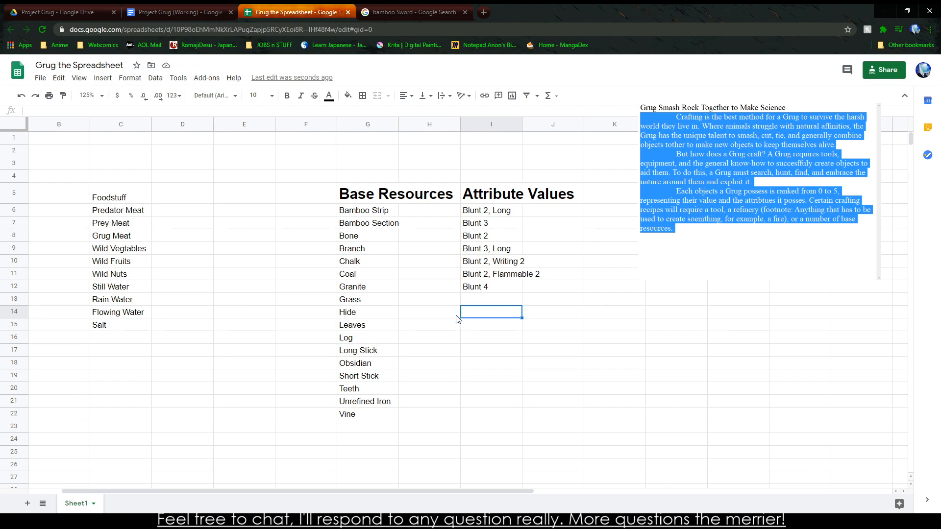
type("War")
key("BackSpace")
key("BackSpace")
type("Warm")
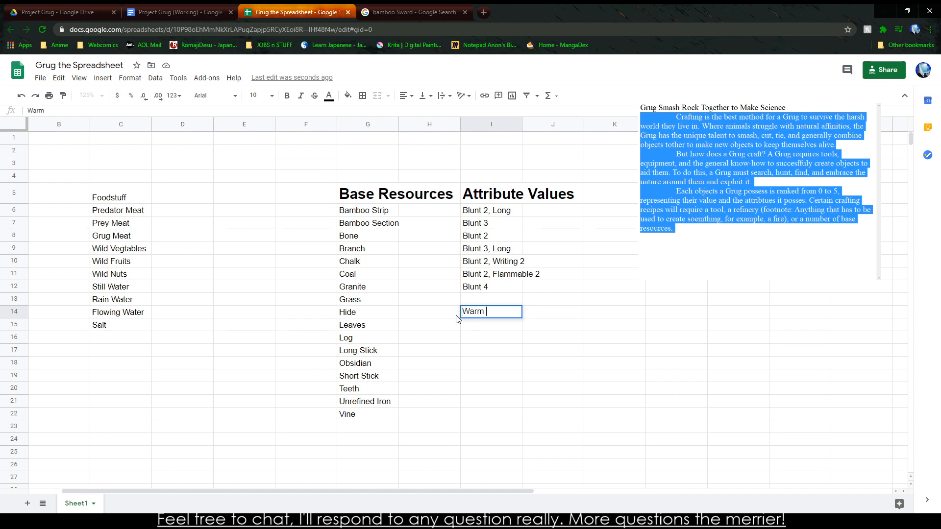
key("BackSpace")
key("BackSpace")
key("BackSpace")
type("Col")
key("BackSpace")
key("BackSpace")
key("BackSpace")
type("Warm 2")
key("Return")
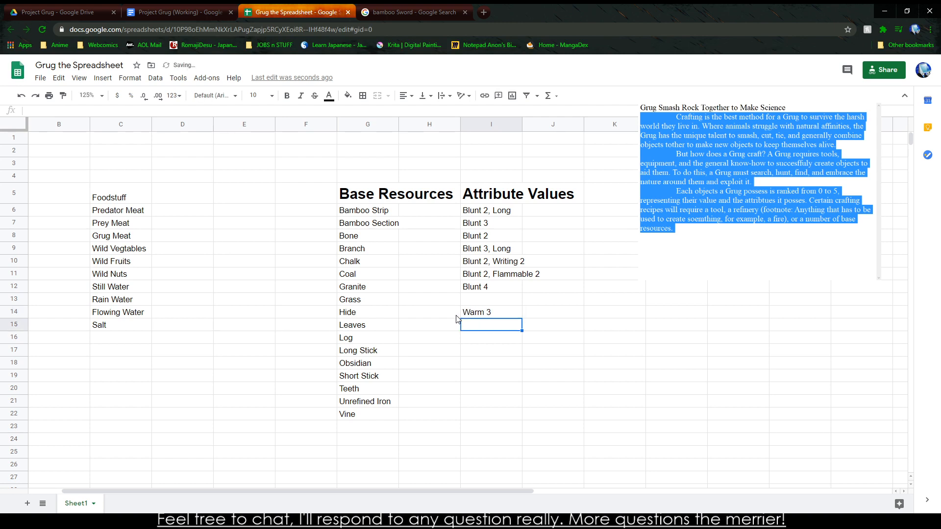
Step: Replace the attribute value for Hide with "Wearable 2"
key("Up")
type("Clothes 2")
key("BackSpace")
key("BackSpace")
key("BackSpace")
key("BackSpace")
key("BackSpace")
key("BackSpace")
key("BackSpace")
type("Wearabl")
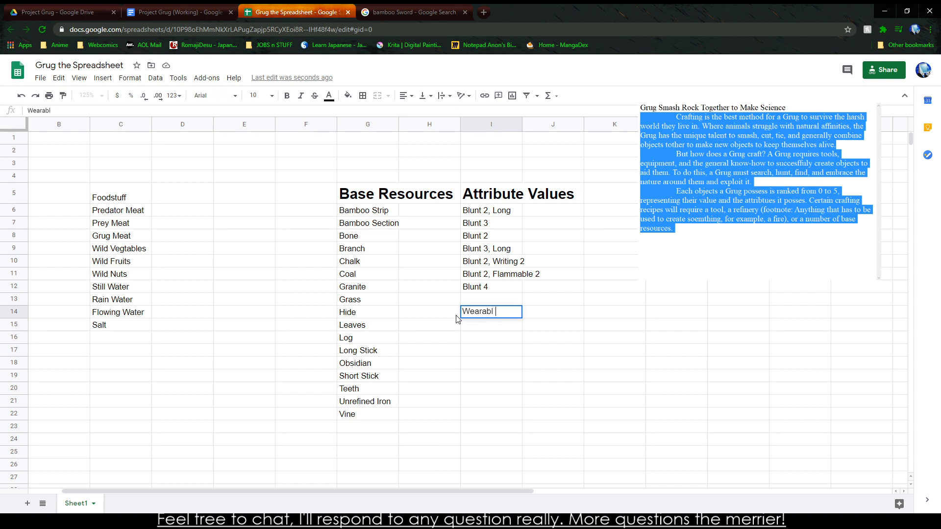
key("BackSpace")
type("able 2")
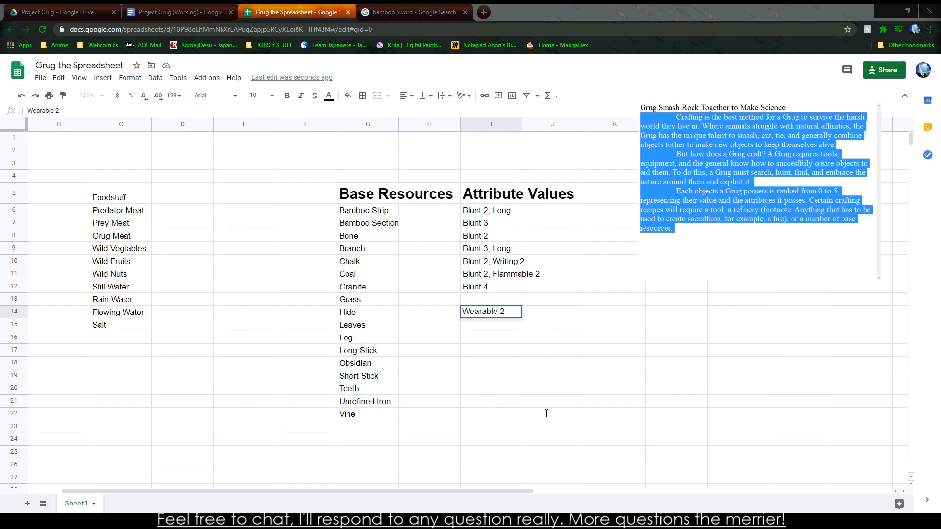
left_click(434, 338)
left_click(472, 224)
left_click(439, 224)
left_click(361, 215)
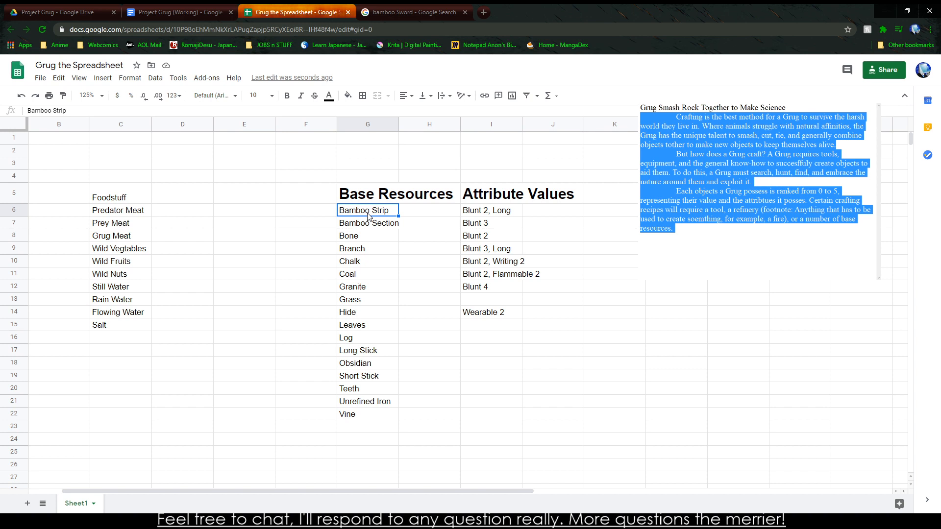
left_click(487, 240)
left_click(484, 250)
double_click(489, 237)
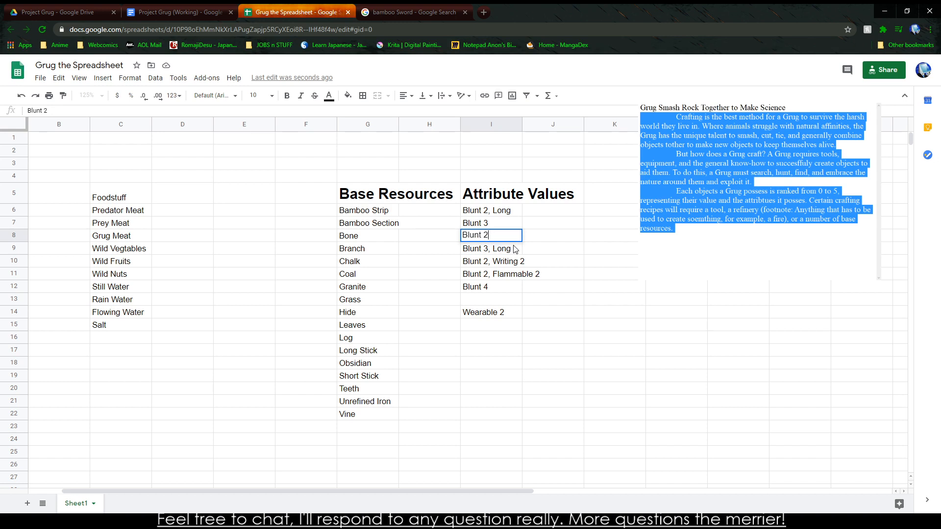
left_click_drag(501, 251, 494, 258)
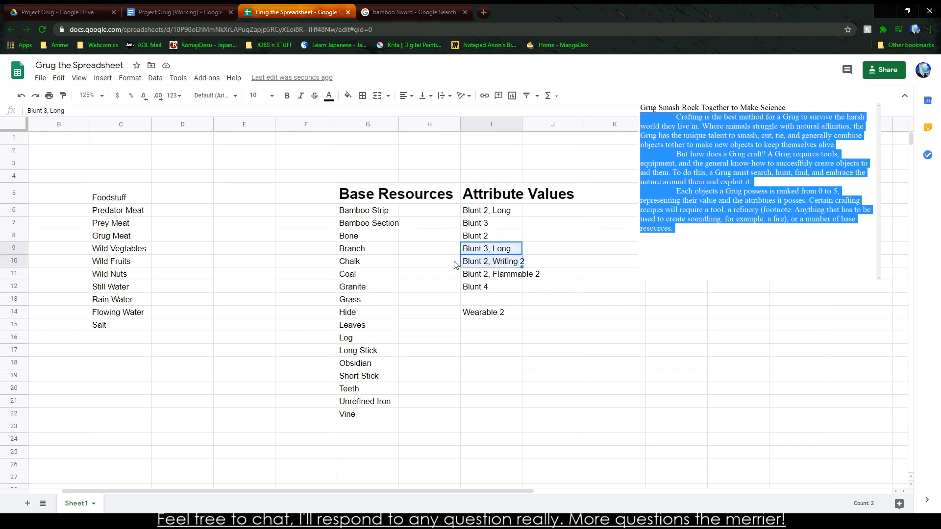
left_click(411, 256)
left_click(464, 285)
left_click(466, 312)
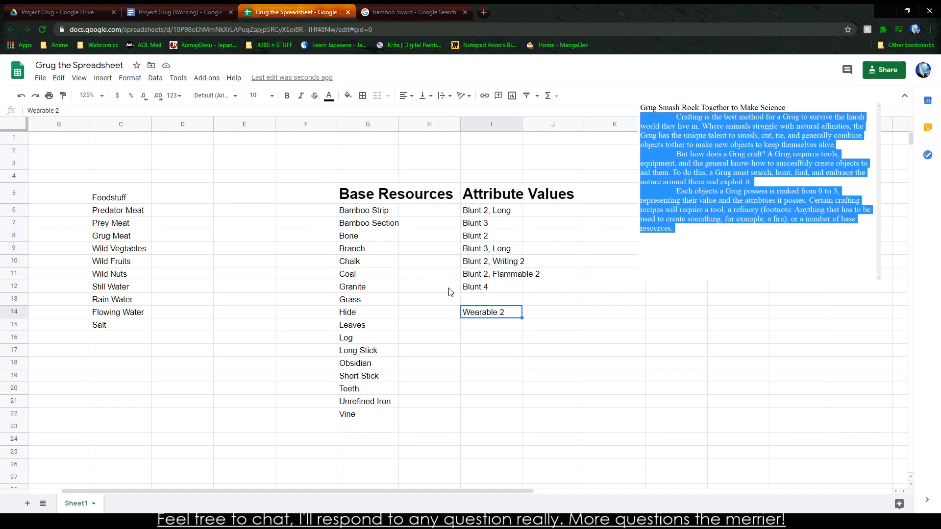
left_click(363, 286)
left_click(386, 265)
left_click(440, 289)
left_click(385, 276)
left_click(380, 289)
left_click(433, 300)
left_click(475, 325)
left_click(395, 314)
left_click(515, 326)
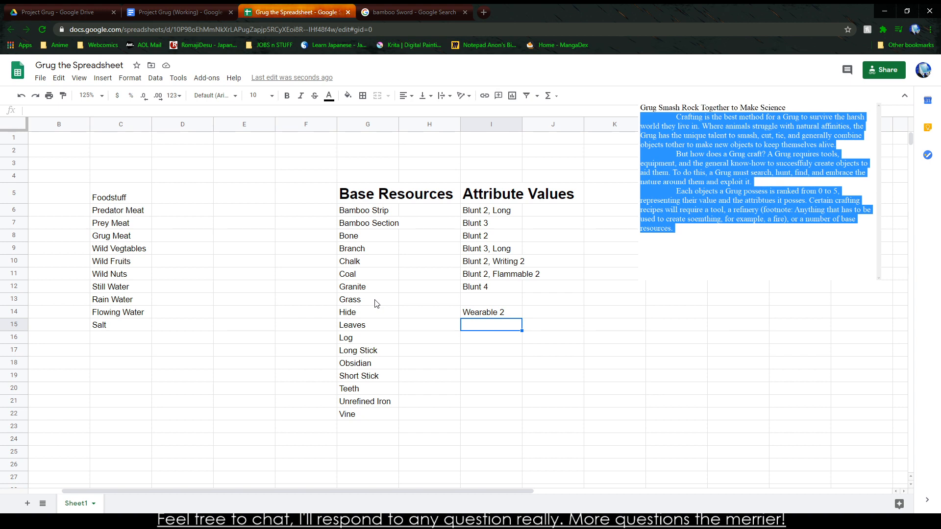
Step: Remove Leaves and Grass from the base resources list
key("Left")
key("Left")
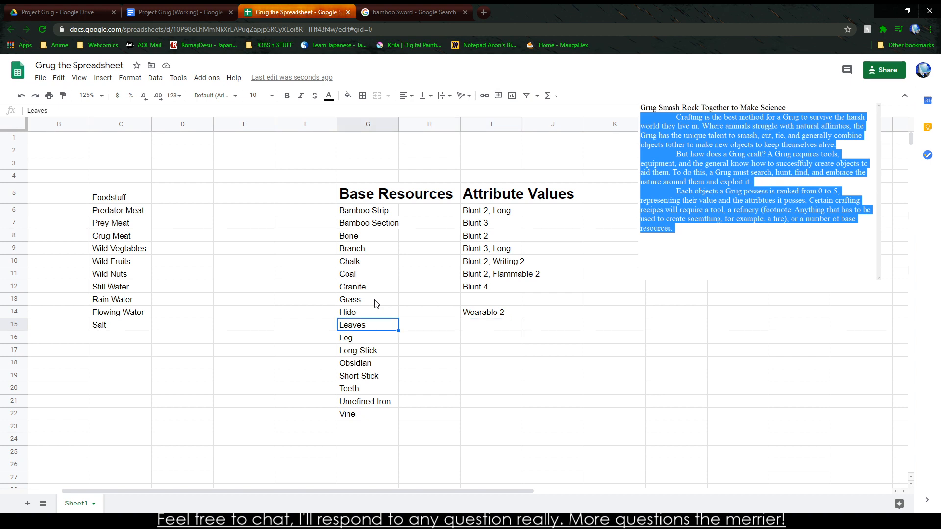
key("Delete")
key("Up")
key("Up")
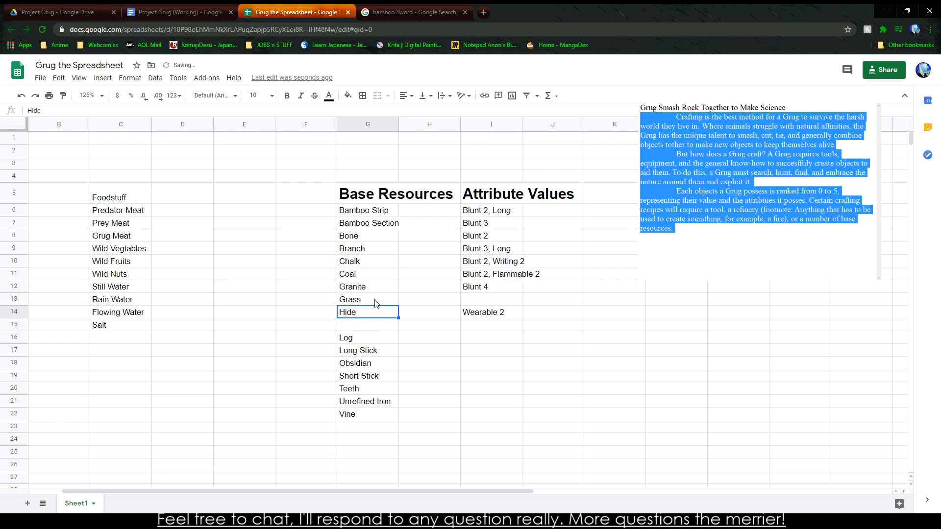
key("Delete")
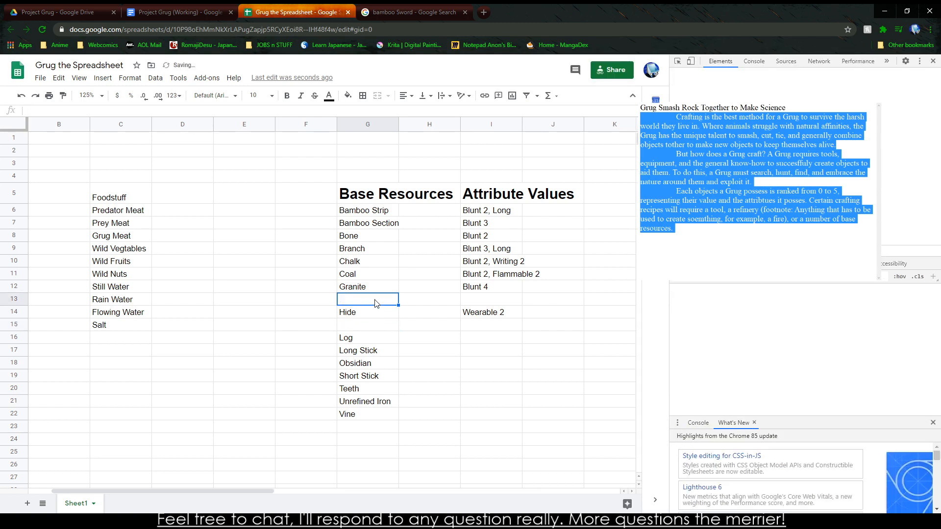
Step: Replace the attribute value for Hide with "Warmth 2"
left_click(496, 311)
type("Warmth 2")
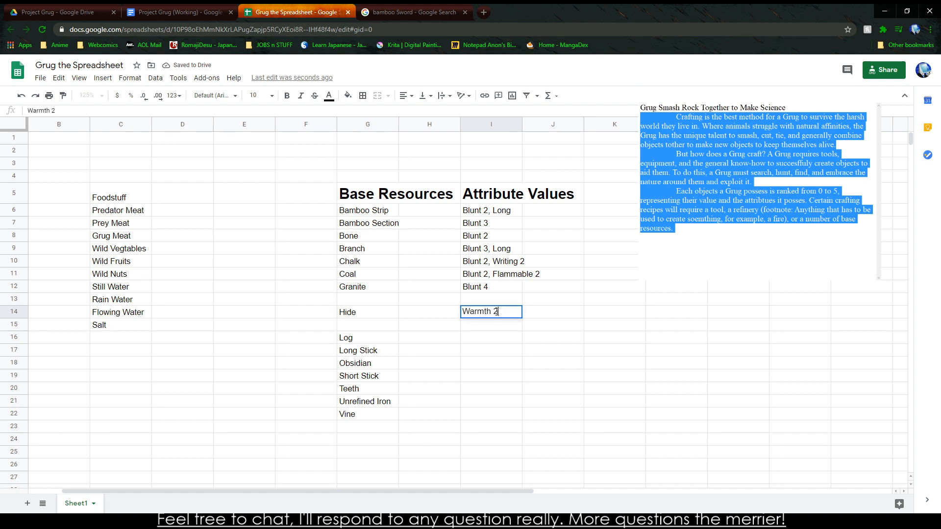
key("Return")
Step: Re-enter "Leaves" in the empty row below Hide and give it the attribute value "Warmth 0"
key("Left")
key("Left")
type("Leaves")
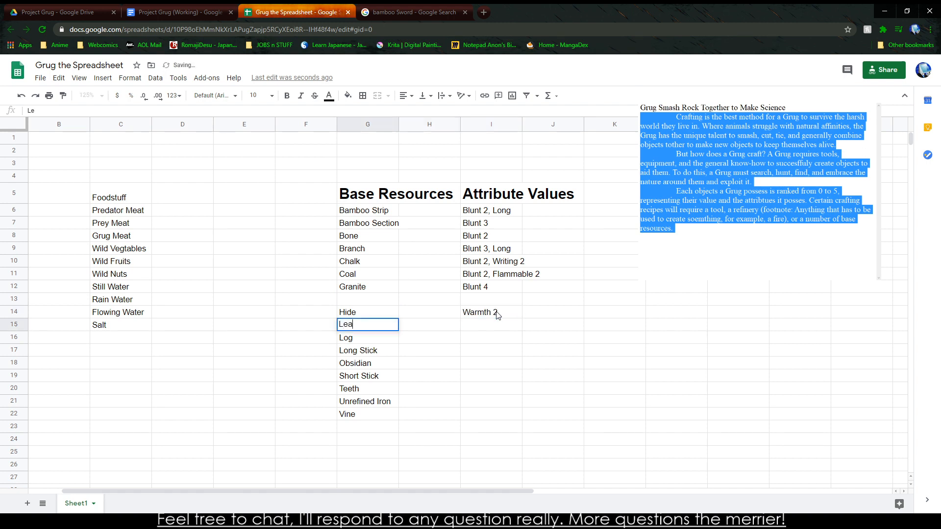
key("Right")
key("Right")
type("Warmth 0")
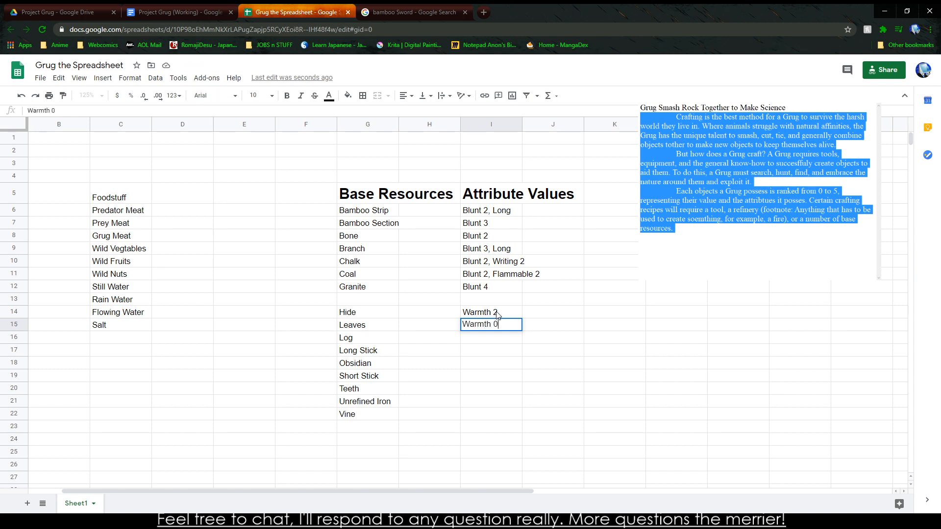
key("Return")
Step: Enter "Blunt 5, Long, Heavy" as the attribute value for Log
key("Left")
key("Left")
key("Right")
key("Left")
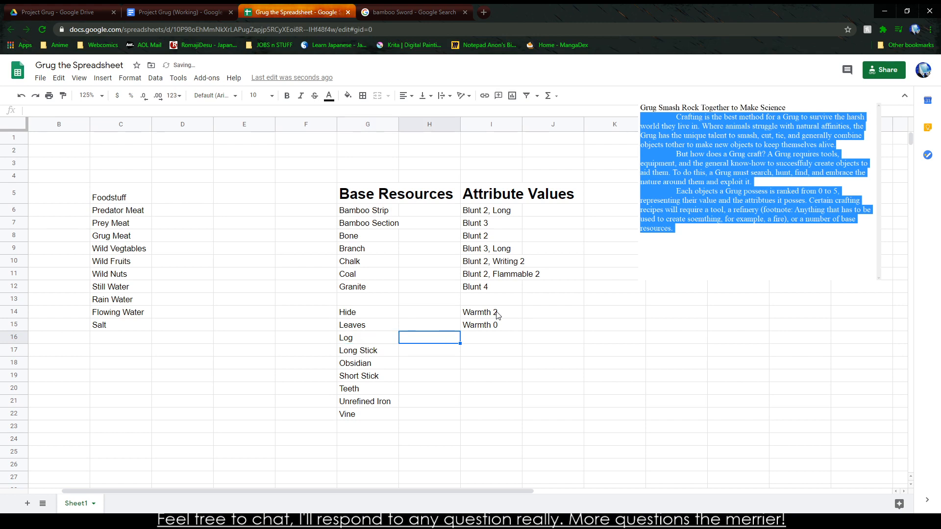
key("Right")
key("Right")
type("B")
type("t 5")
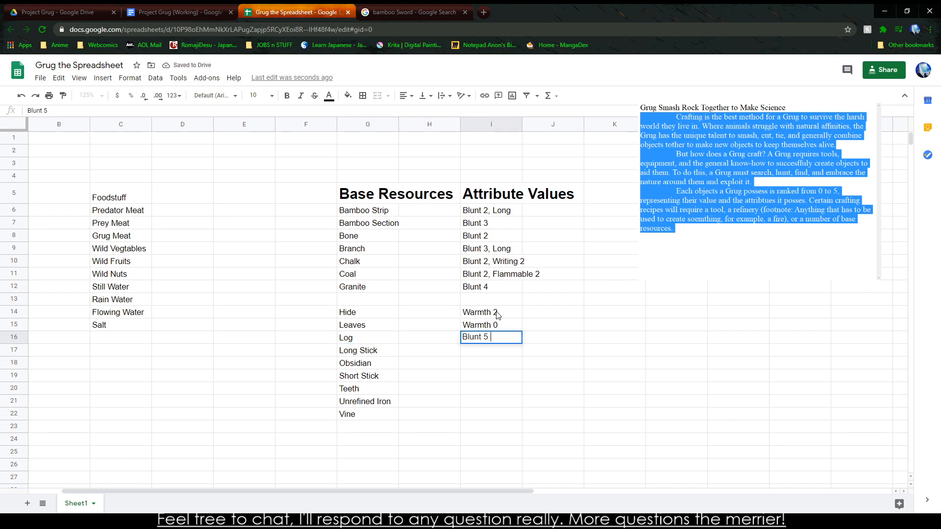
type(", Long, Heavy")
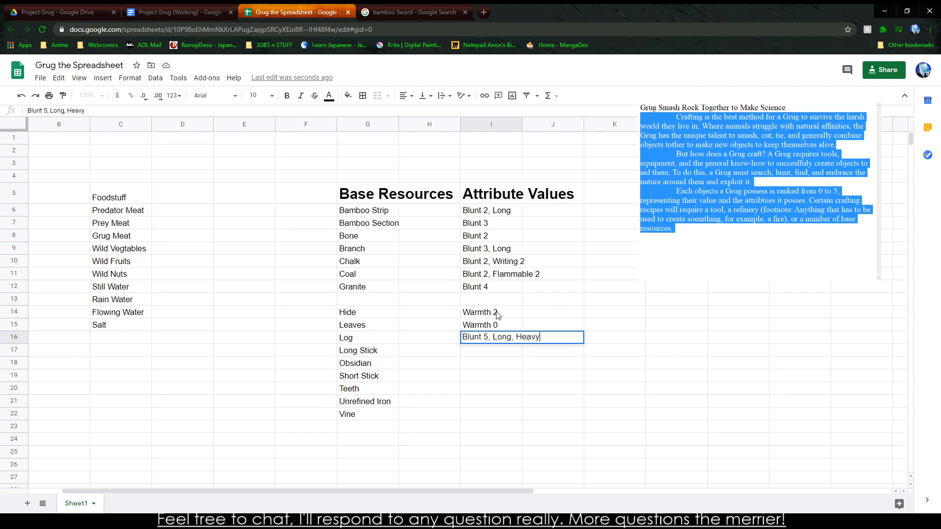
Step: Shorten the attribute value for Log to "Long, Heavy"
key("Left")
key("Left")
key("Left")
key("Right")
key("Right")
key("Right")
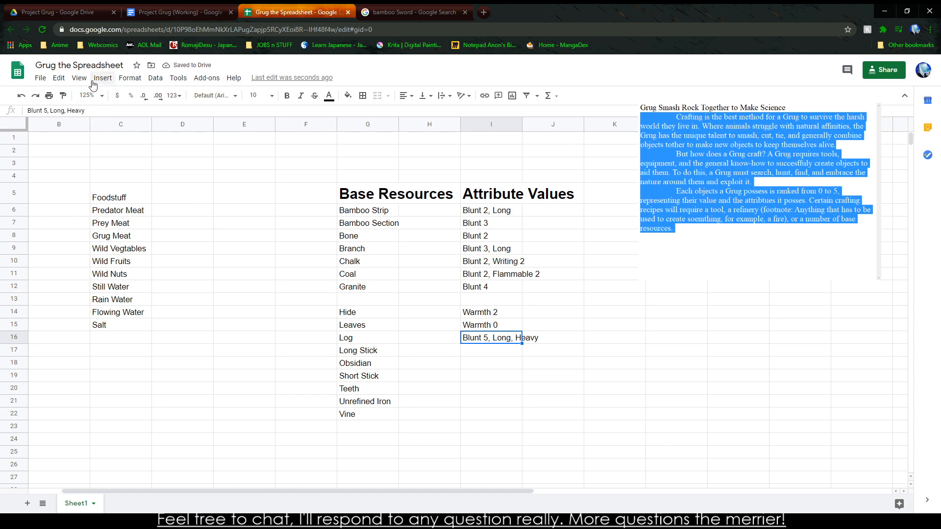
left_click_drag(51, 110, 27, 113)
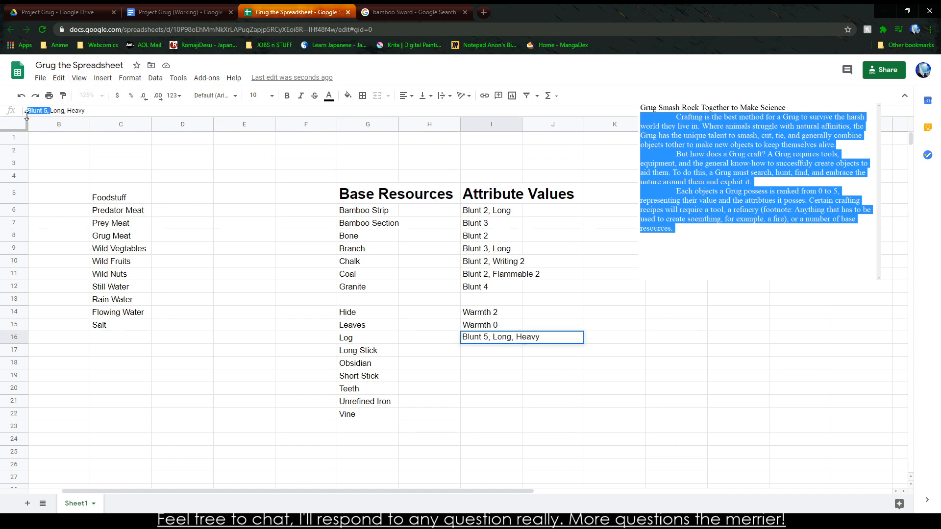
key("BackSpace")
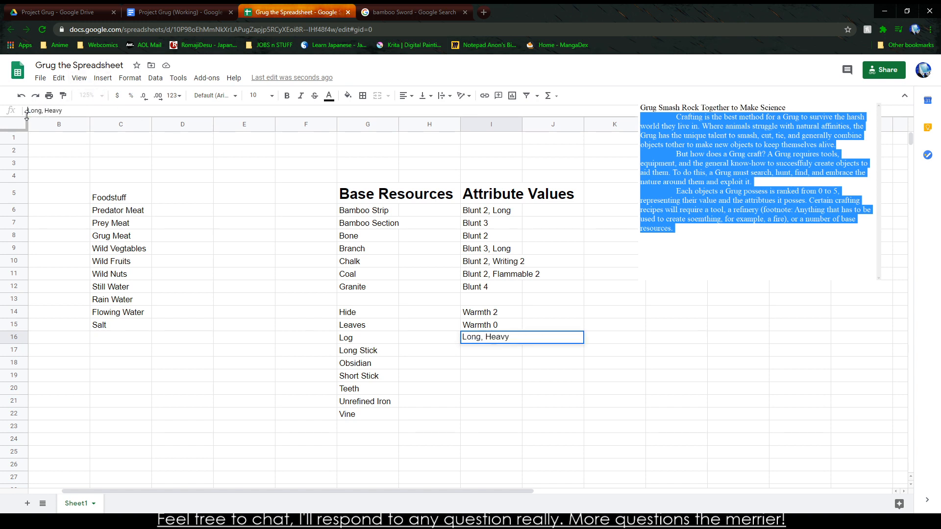
left_click(427, 330)
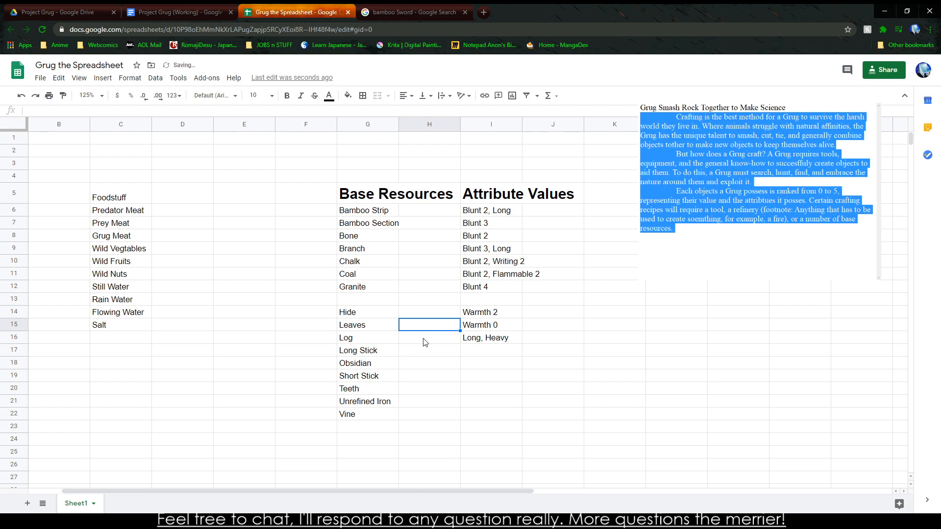
Step: Move the resources from Hide to Vine and their attribute values up one row to close the gap below Granite
left_click_drag(347, 322, 376, 377)
left_click(434, 462)
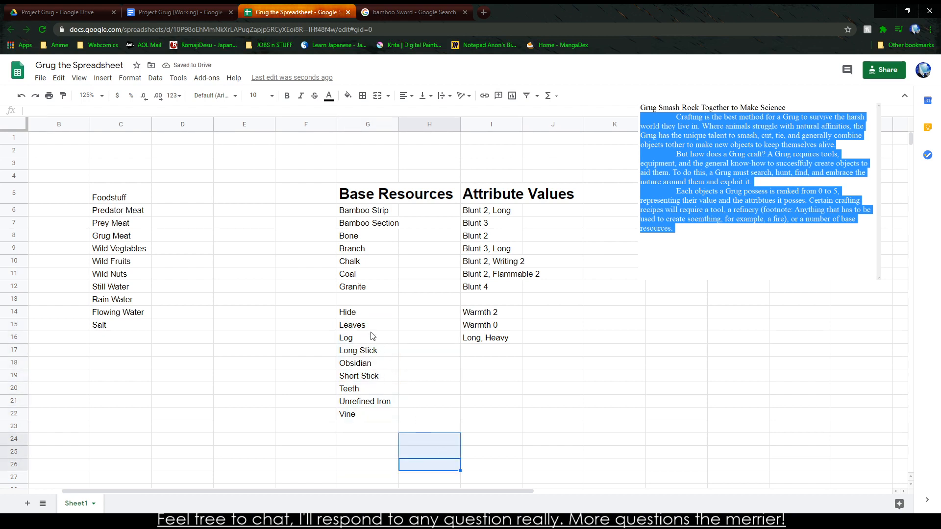
left_click_drag(367, 316, 467, 414)
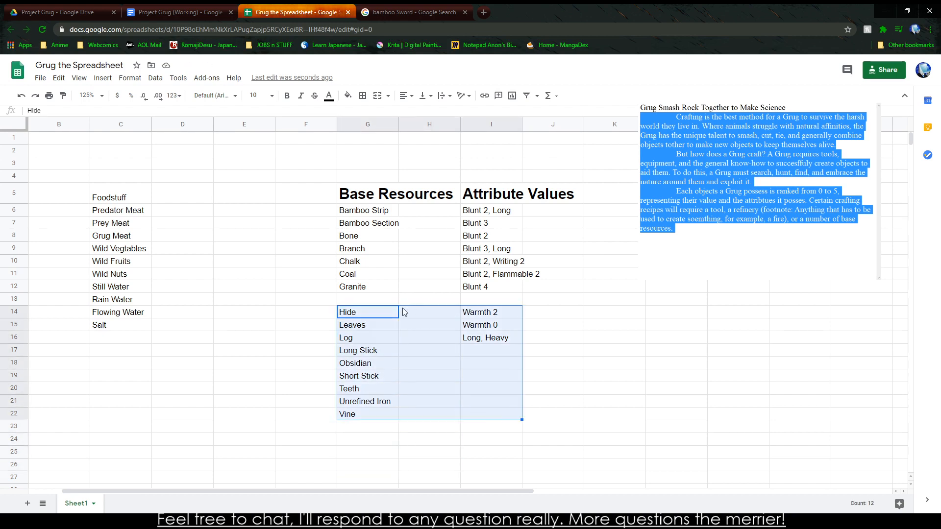
left_click_drag(401, 306, 403, 294)
Step: Enter "Blunt 1, Long" as the attribute value for Long Stick
left_click(475, 337)
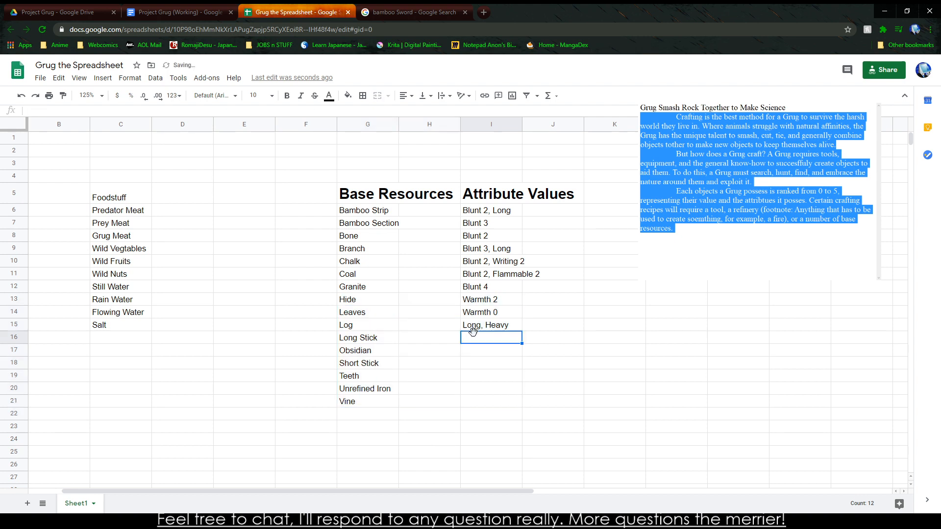
type("Blun 1, Long")
key("Left")
key("Right")
left_click(40, 110)
type("t")
left_click(469, 366)
Step: Enter "Sharp 4" as the attribute value for Obsidian
left_click(484, 353)
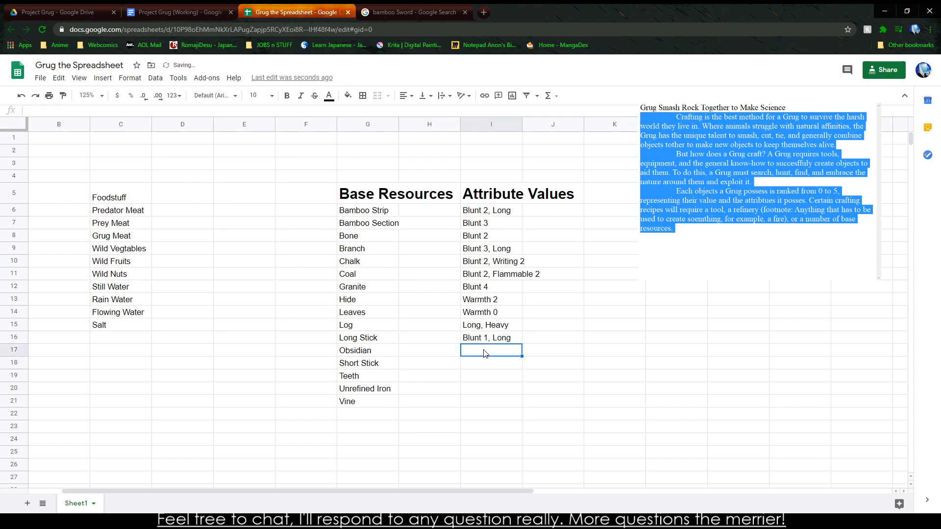
type("Sharp 2")
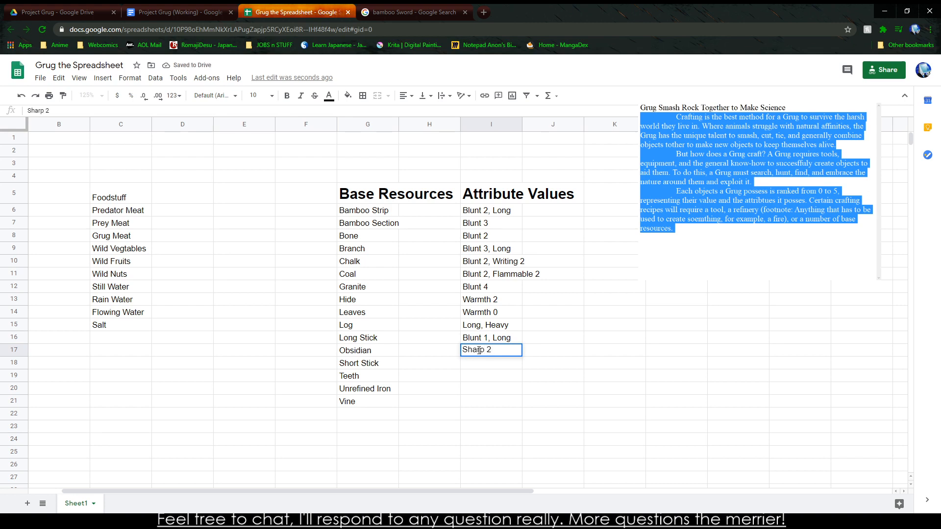
key("BackSpace")
type("4")
key("Return")
Step: Enter the attribute values "Blunt 0" for Short Stick and "Sharp 2" for Teeth
type("Blo")
key("BackSpace")
type("unt 0")
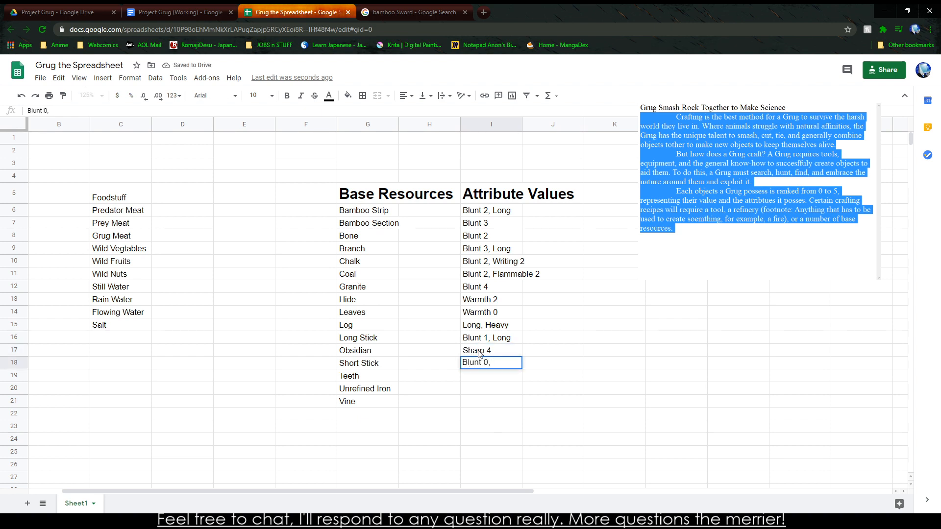
key("Return")
type("Sharp 2")
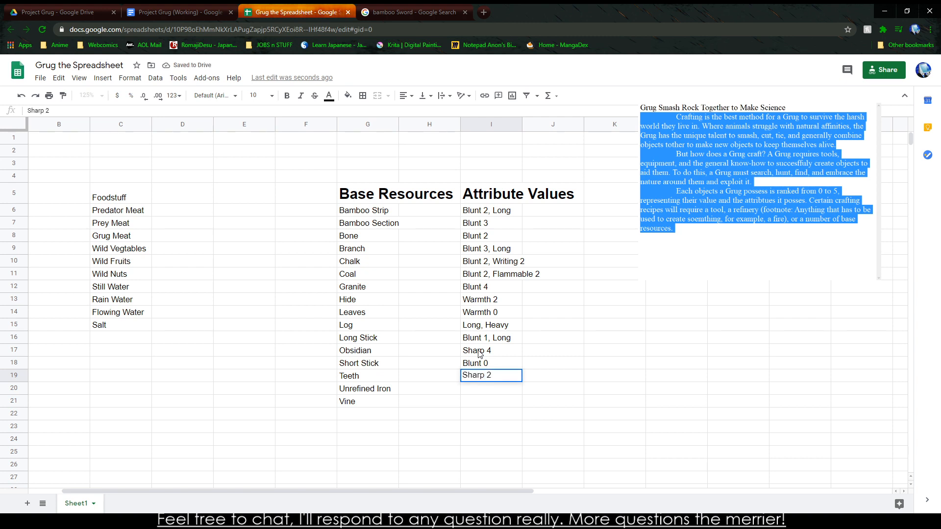
key("Return")
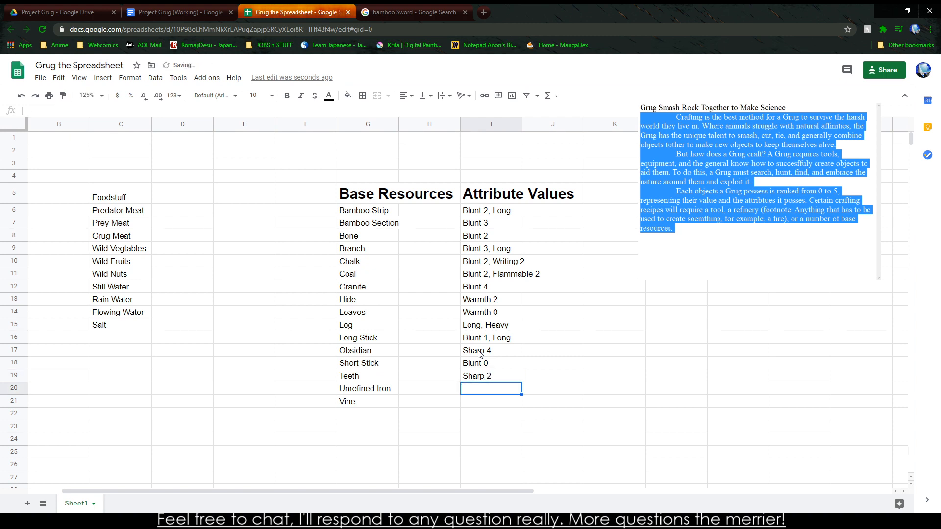
Step: Enter the attribute values "Blunt 4, Sharp 1" for Unrefined Iron and "Binding 2" for Vine
type("B")
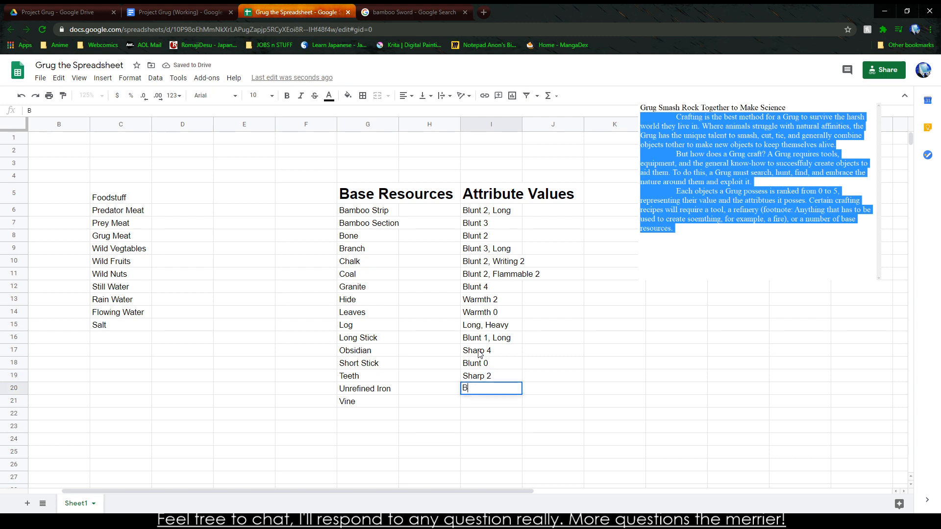
type("lun t 4, Sharp 1")
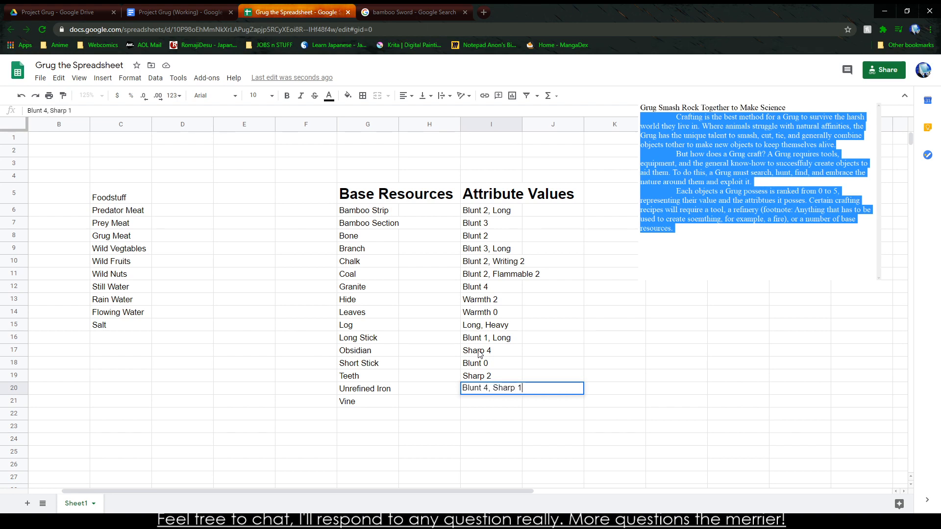
key("Return")
type("Bl")
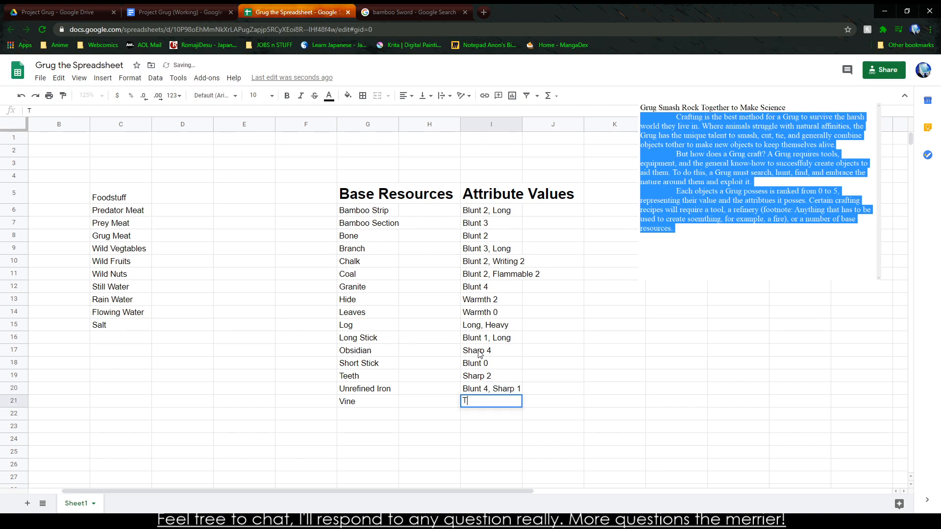
type("nding 2")
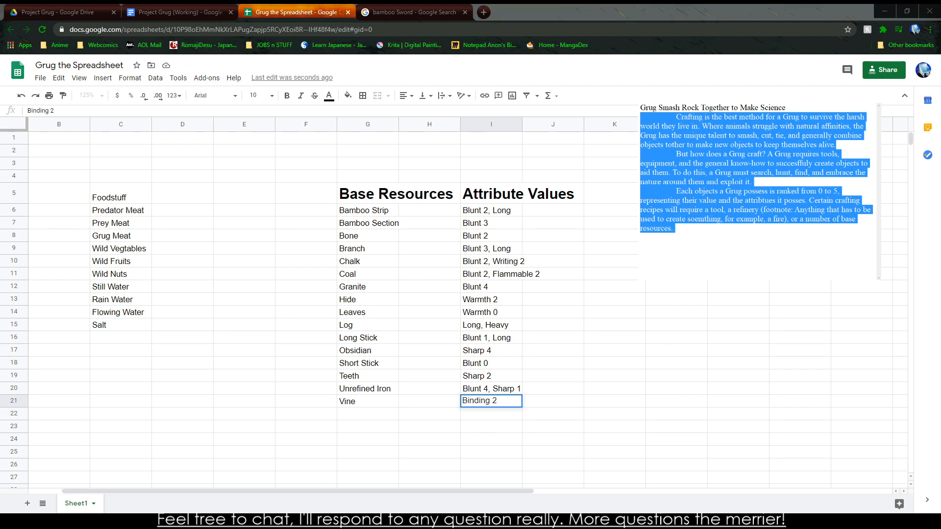
left_click(244, 425)
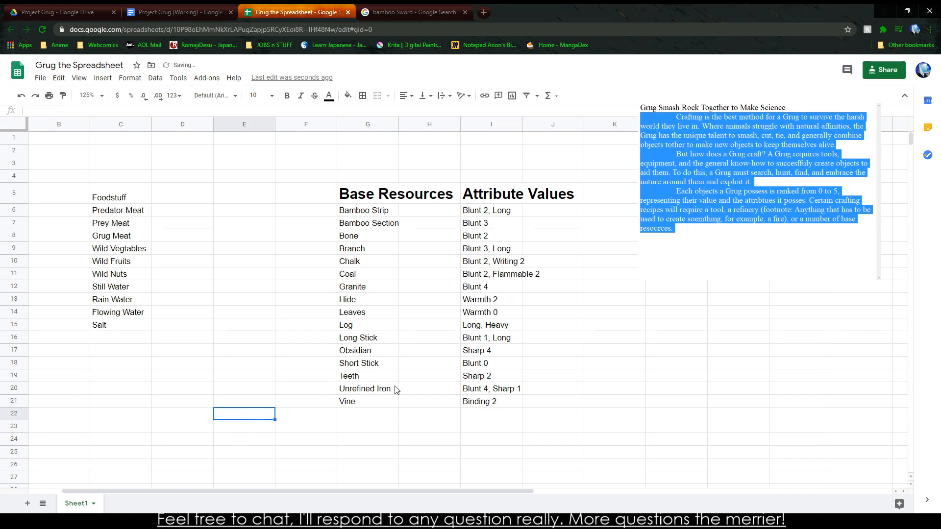
Step: Change the attribute value for Short Stick to "Blunt 1"
left_click(457, 377)
left_click(508, 363)
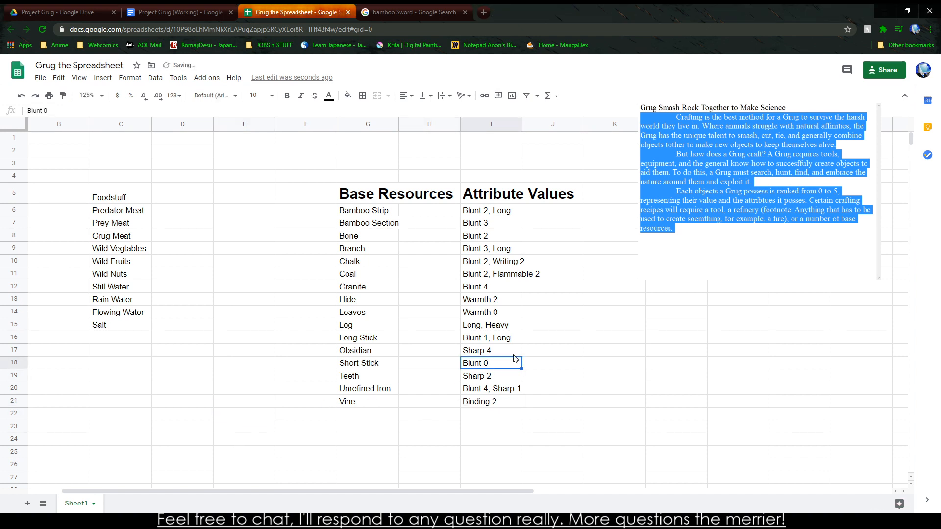
triple_click(497, 367)
type("Blunt 1")
key("BackSpace")
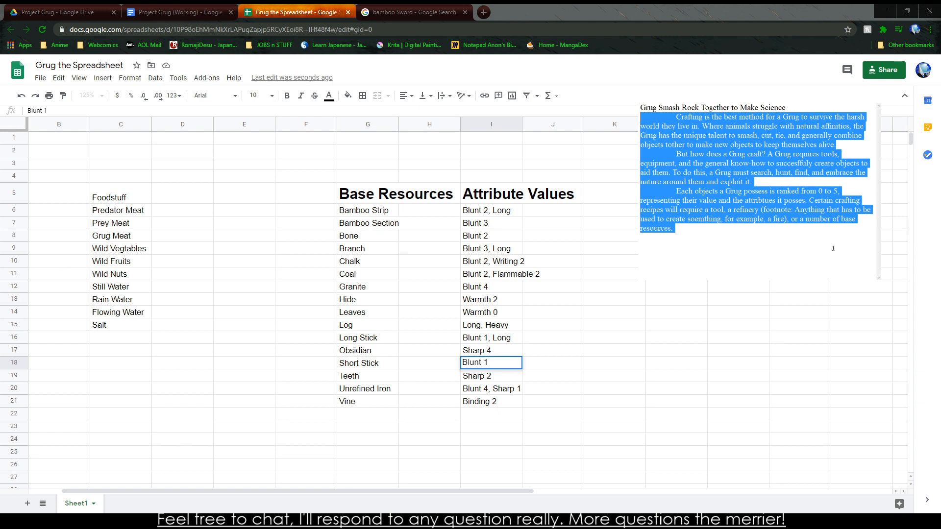
Step: Replace the whole crafting chapter text in the separate text note with "Blunt 0" and a line "Boom Sharp"
left_click_drag(828, 248, 641, 104)
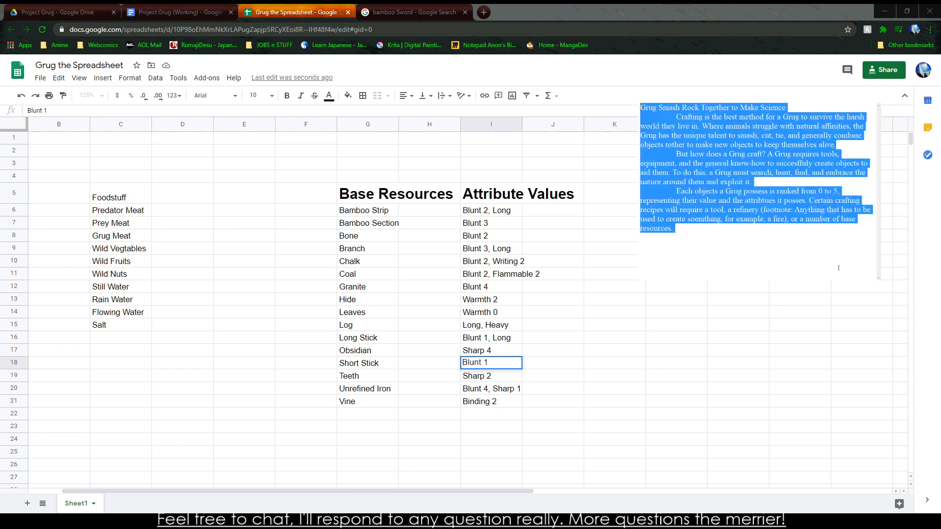
type("Blunt 0  ")
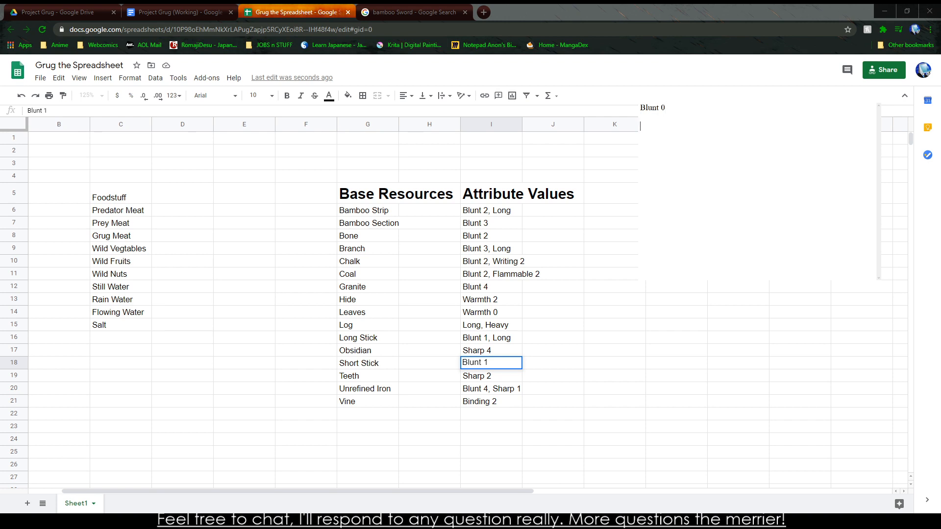
type("Boom Sharp")
Step: Erase all the text in the note and return to the spreadsheet
key("BackSpace")
key("BackSpace")
key("BackSpace")
key("BackSpace")
key("BackSpace")
key("BackSpace")
key("BackSpace")
key("BackSpace")
key("BackSpace")
key("BackSpace")
key("BackSpace")
key("BackSpace")
key("BackSpace")
key("BackSpace")
key("BackSpace")
key("BackSpace")
key("BackSpace")
key("BackSpace")
left_click(377, 458)
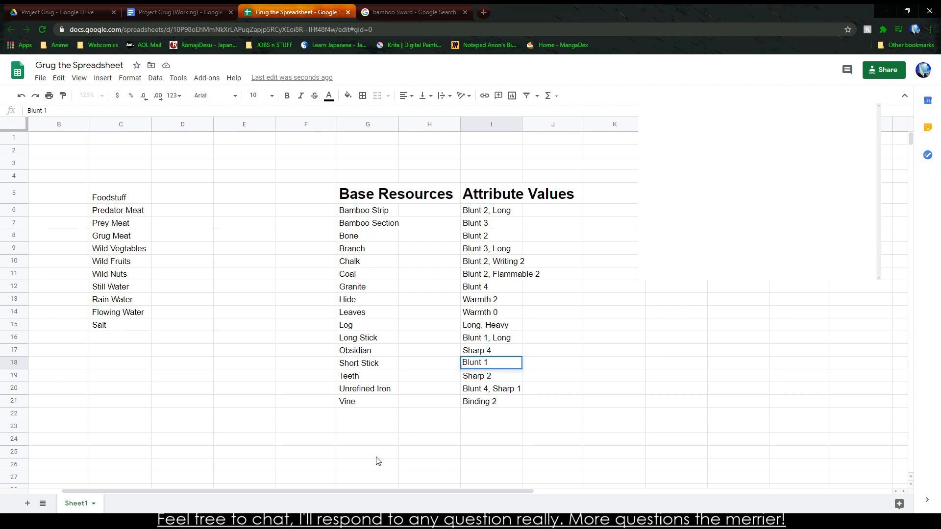
left_click(457, 376)
left_click(504, 392)
left_click(352, 407)
left_click_drag(365, 210, 494, 413)
left_click(488, 426)
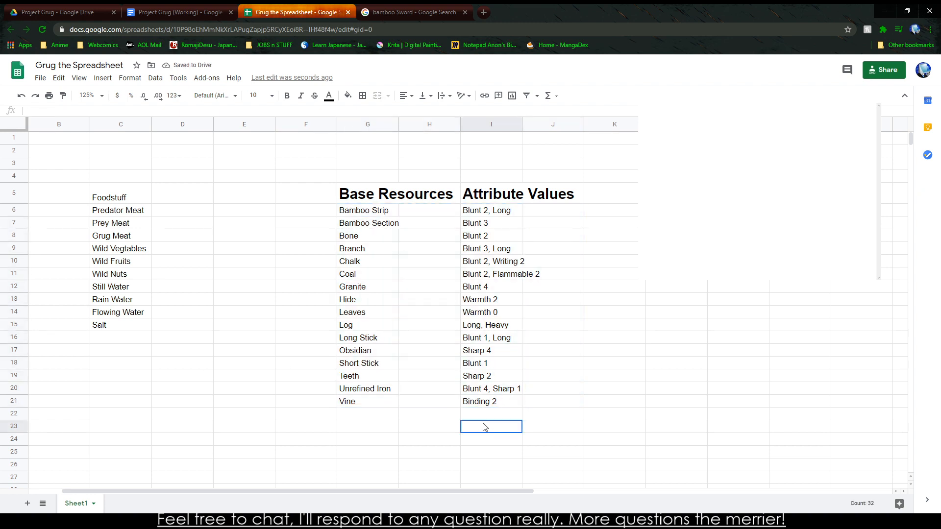
left_click_drag(373, 196, 491, 394)
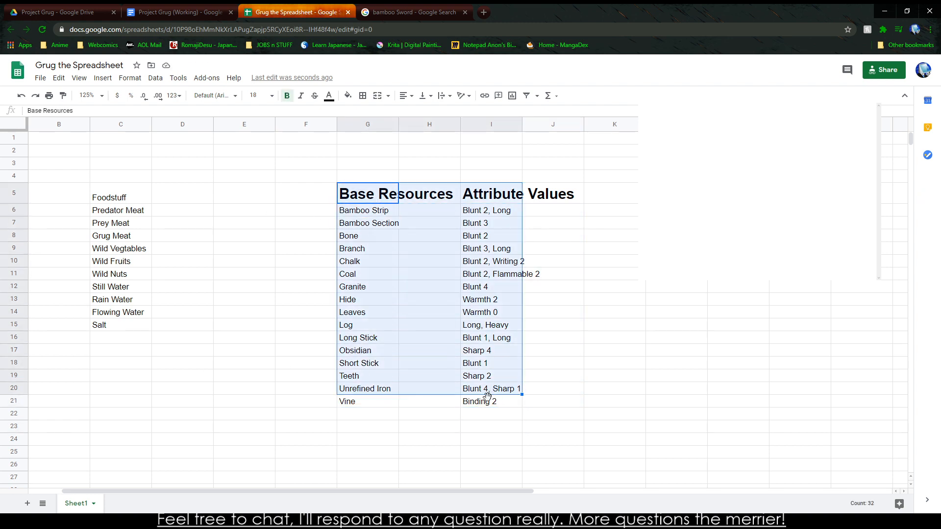
left_click(488, 425)
left_click(316, 427)
left_click(414, 443)
left_click(363, 423)
Step: Copy the Base Resources and Attribute Values table with its headings and paste it below the original, starting in row 23
left_click_drag(363, 401, 541, 205)
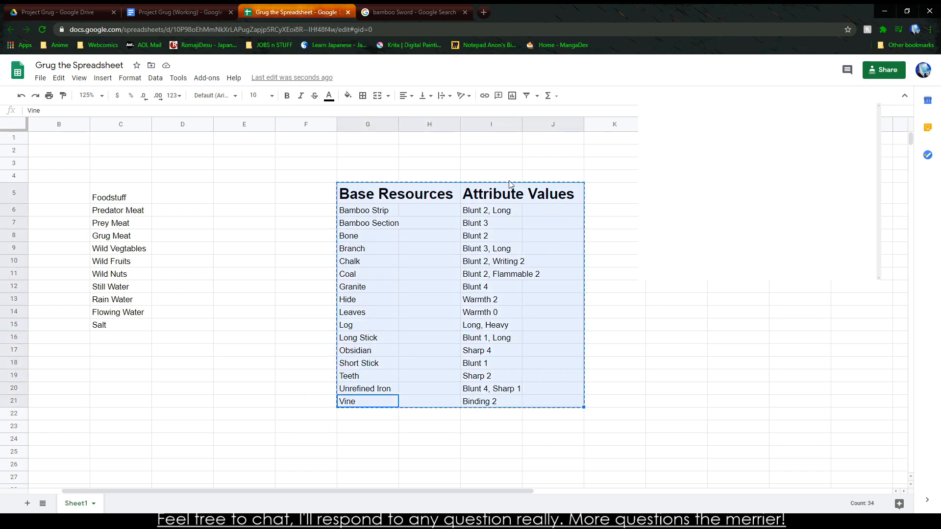
key("ctrl+c")
left_click(715, 291)
left_click(332, 453)
left_click(371, 417)
left_click(350, 431)
key("ctrl+v")
Step: Clear all the copied entries beneath the pasted headings, keeping only the heading row
scroll(445, 381, "down", 4)
left_click_drag(349, 288, 487, 478)
scroll(488, 441, "down", 3)
key("Delete")
left_click(466, 352)
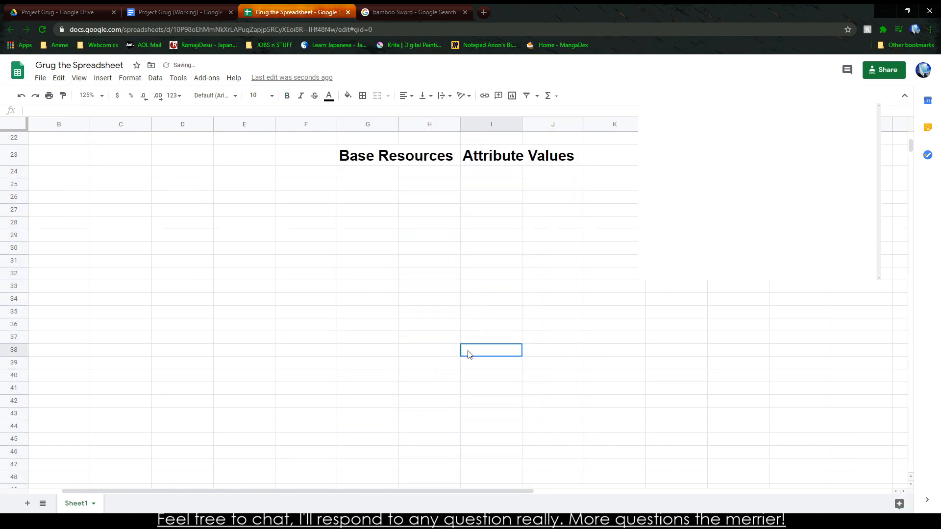
Step: Move the lower Attribute Values heading from I23 to K23
left_click(487, 149)
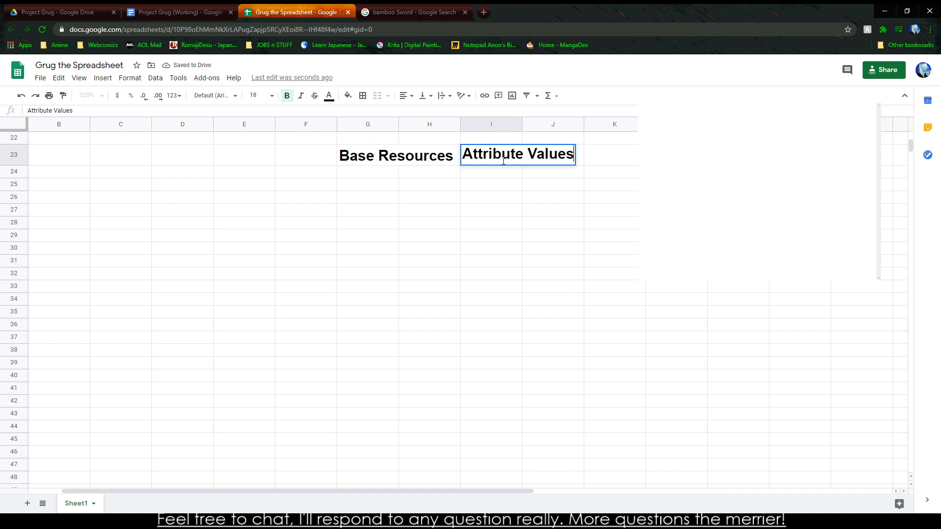
left_click(466, 212)
left_click(487, 153)
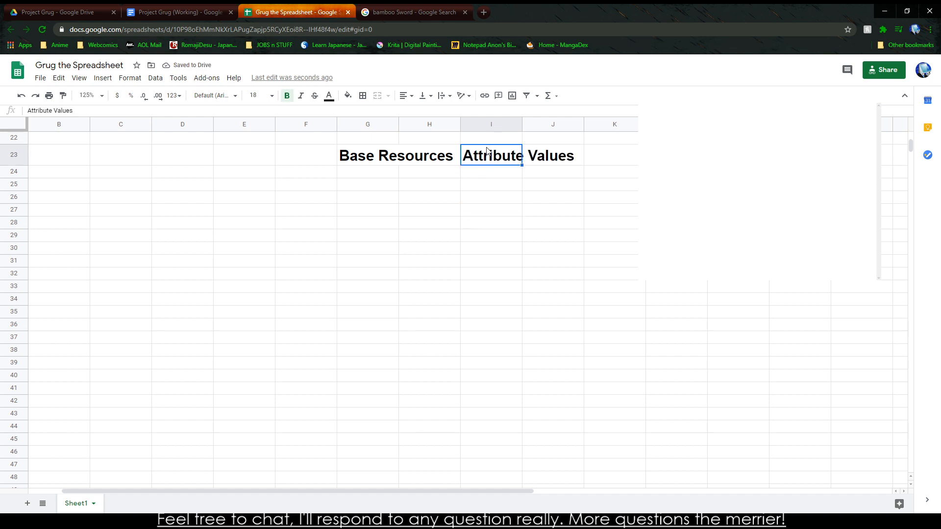
left_click_drag(485, 145, 607, 155)
left_click(535, 210)
left_click(495, 157)
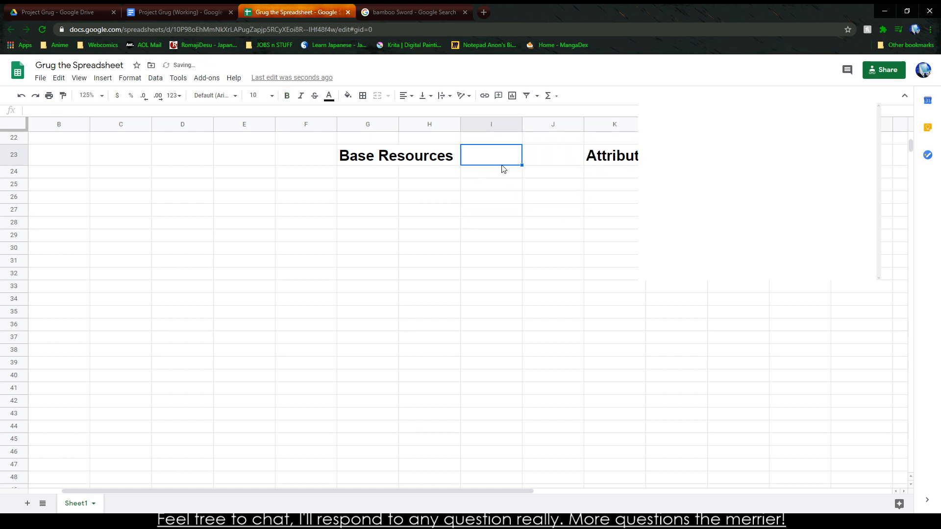
Step: Paste a second Base Resources heading into I23 and clear the cells beneath it
left_click(338, 157)
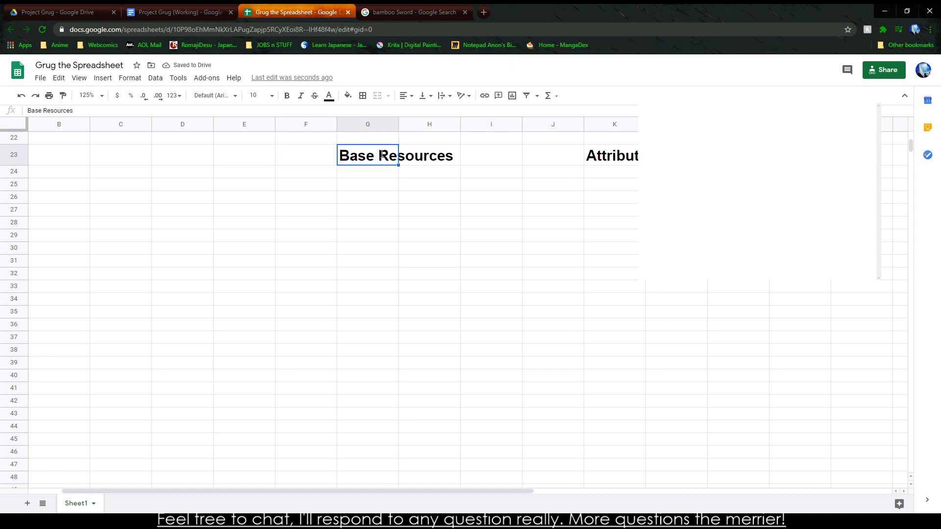
left_click(492, 159)
key("ctrl+v")
left_click(505, 226)
left_click_drag(497, 172, 688, 376)
left_click_drag(659, 375, 504, 174)
left_click(658, 355)
key("Delete")
left_click(504, 172)
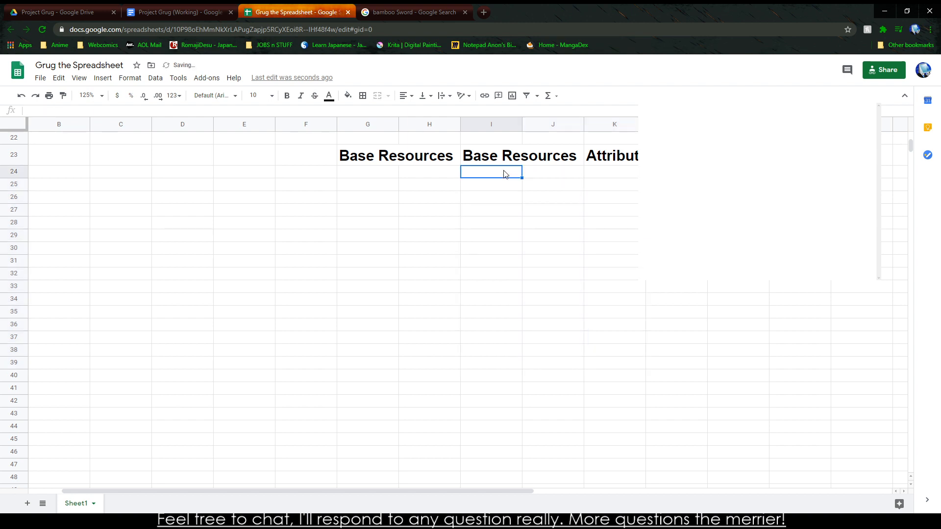
Step: Rename the duplicated heading in I23 as "Crafting Components"
left_click(502, 165)
type("Cra")
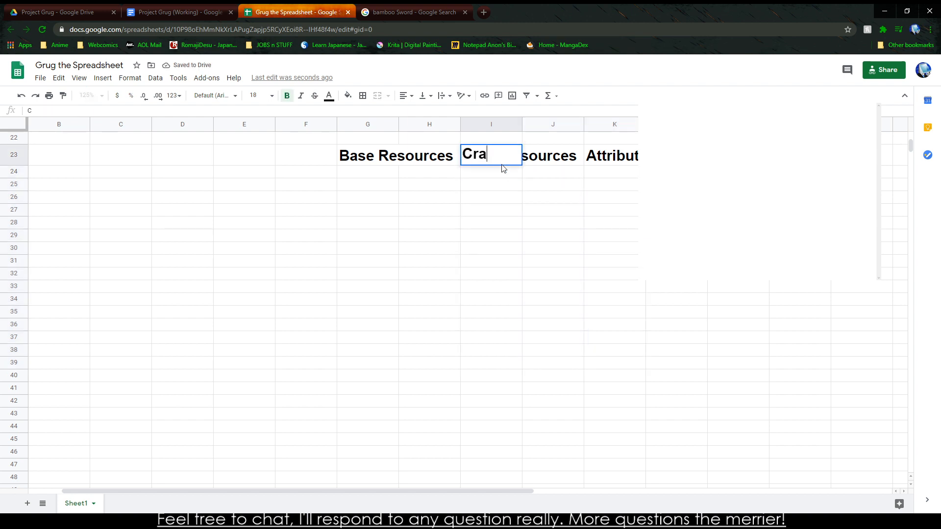
type("fting Components")
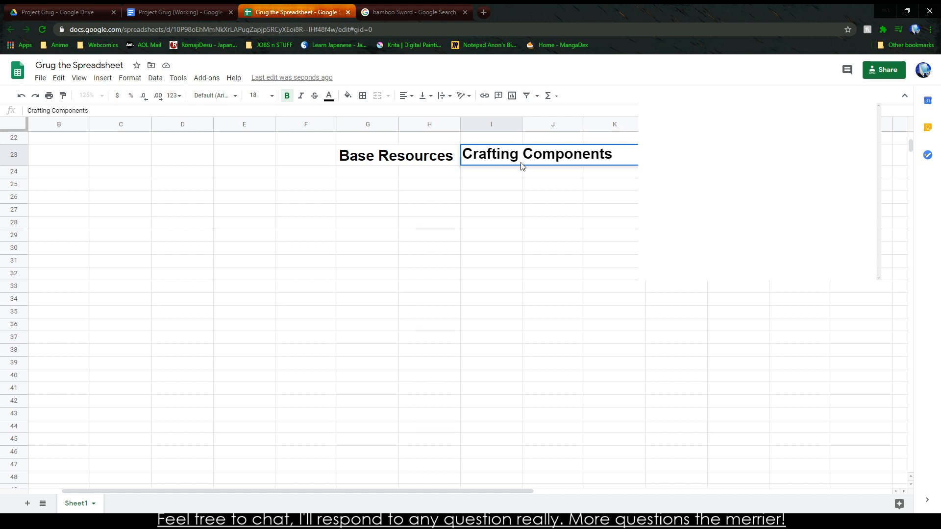
left_click(540, 198)
Step: Set the heading in I23 to "Components"
left_click(502, 164)
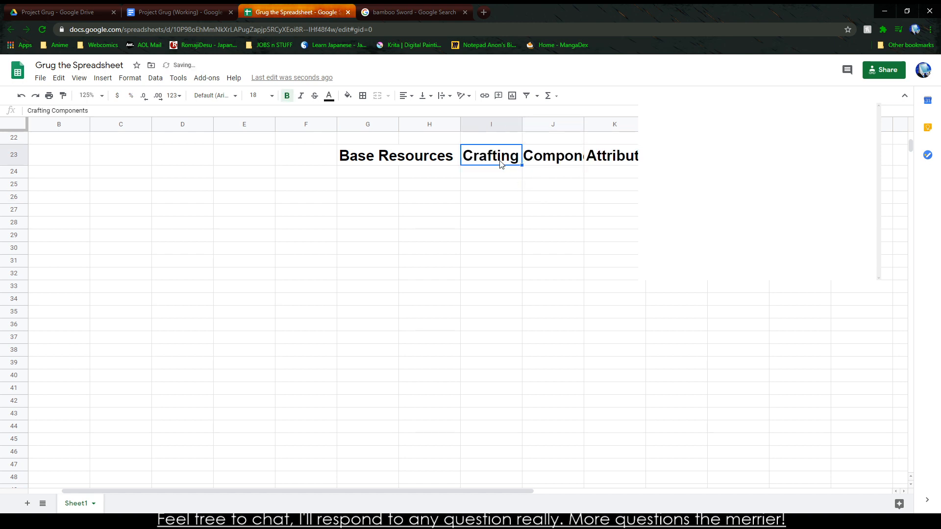
type("Components")
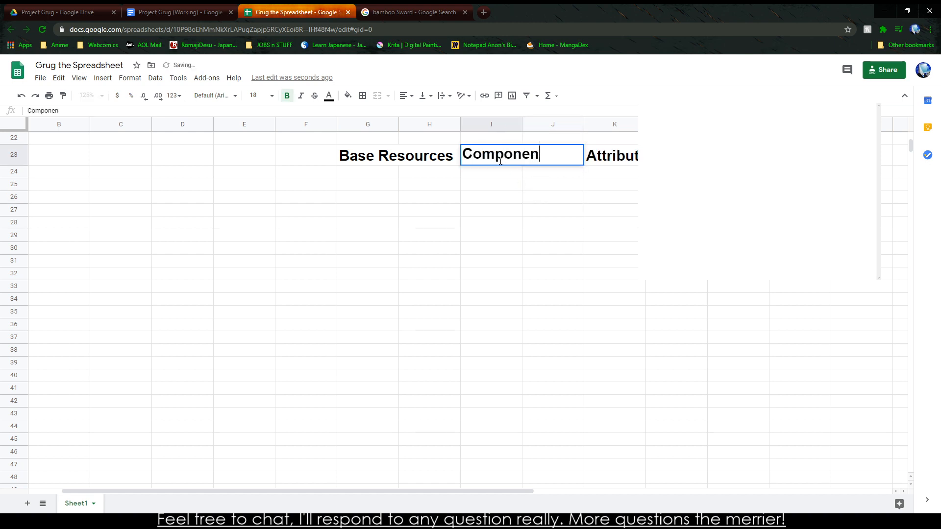
left_click(487, 298)
Step: Move the three headings in row 23 so that they start in column C
scroll(472, 305, "up", 5)
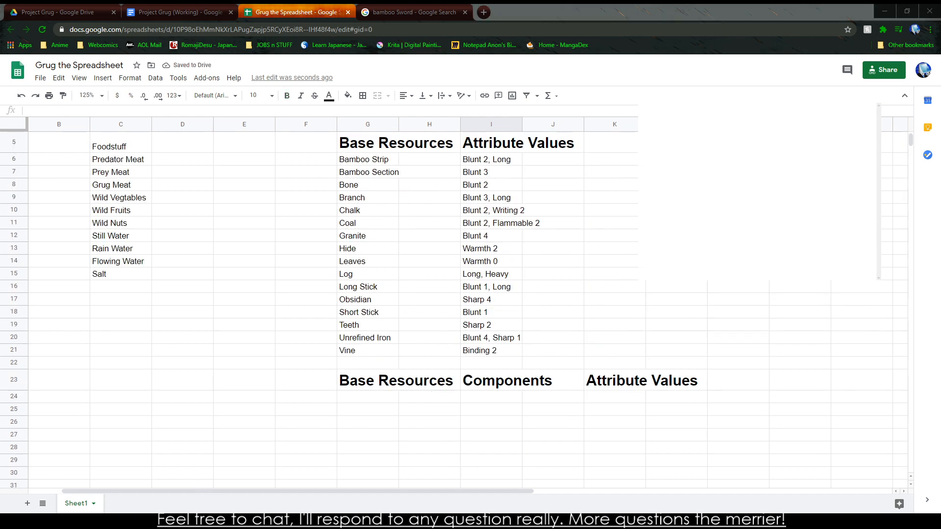
left_click(354, 437)
left_click_drag(353, 387, 371, 400)
scroll(250, 343, "down", 2)
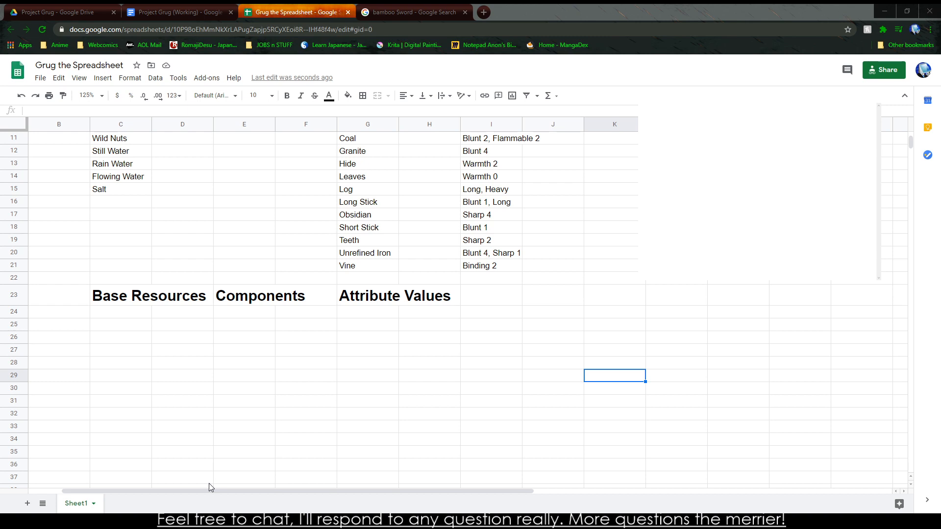
Step: Replace the Base Resources heading in C23 with "Craft"
left_click(349, 297)
left_click(129, 325)
left_click(125, 300)
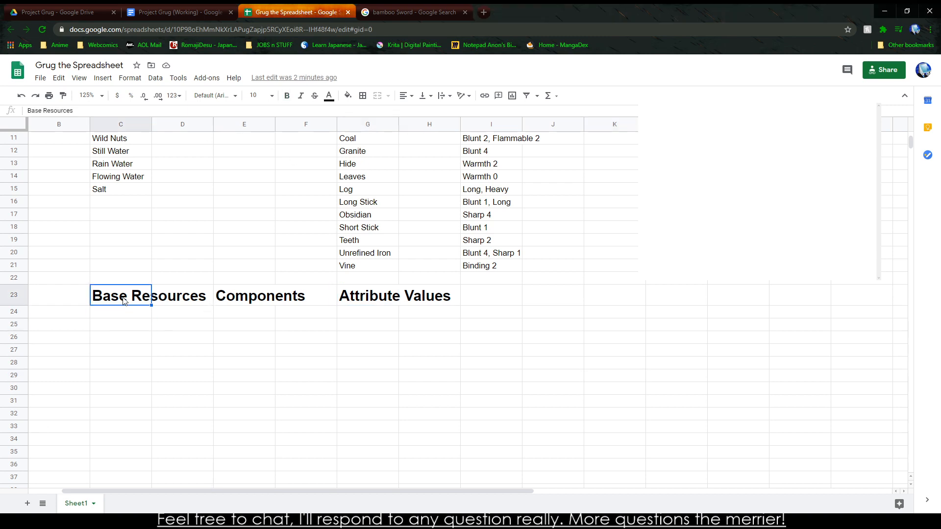
double_click(33, 110)
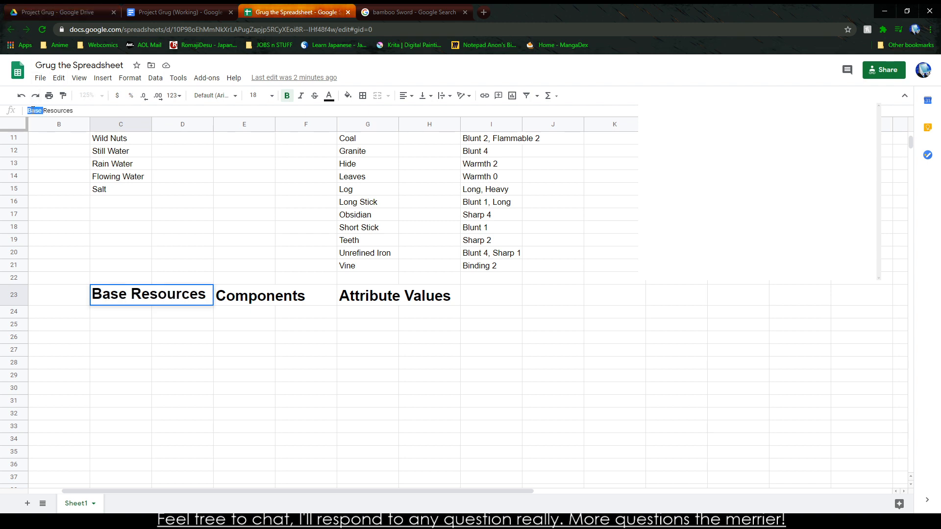
key("ctrl+a")
type("Craft")
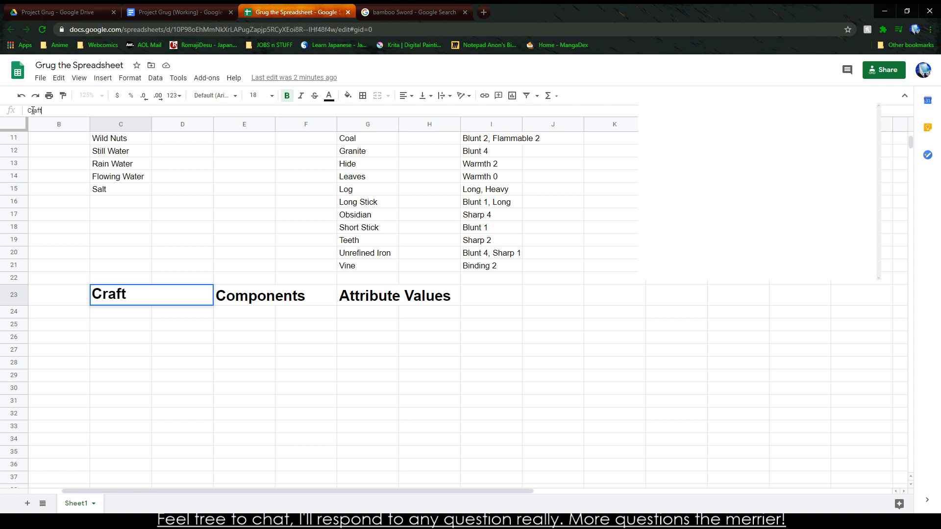
key("Tab")
key("Left")
key("Left")
key("Left")
key("Right")
key("Right")
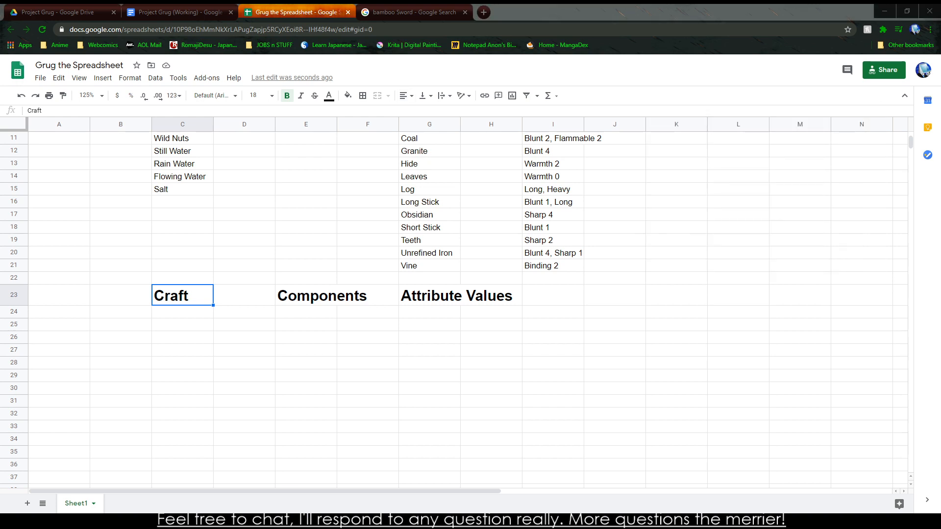
Step: Consult the attribute categories in the text note and enter "Muscle" in B23 beside the Craft heading
scroll(740, 161, "down", 7)
scroll(740, 165, "up", 4)
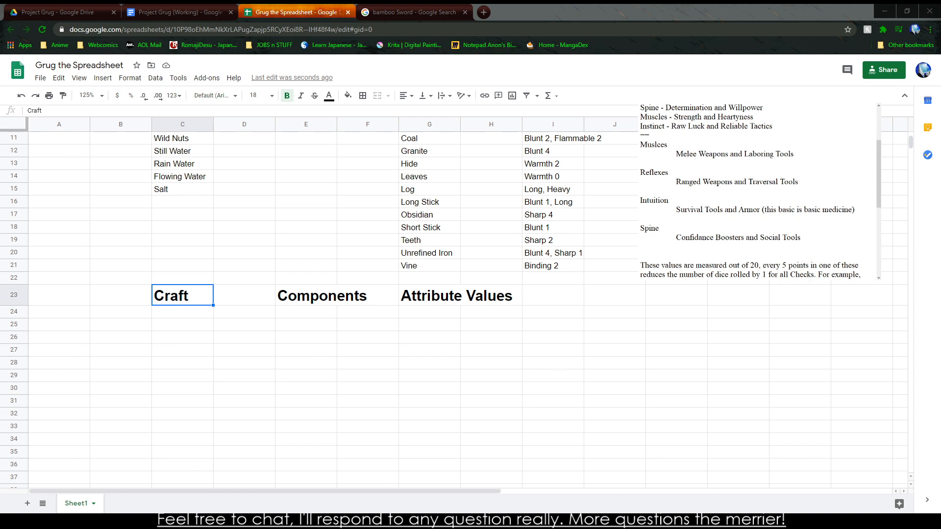
left_click_drag(682, 154, 690, 198)
left_click(651, 145)
left_click(96, 301)
type("Muscle")
key("Return")
key("Down")
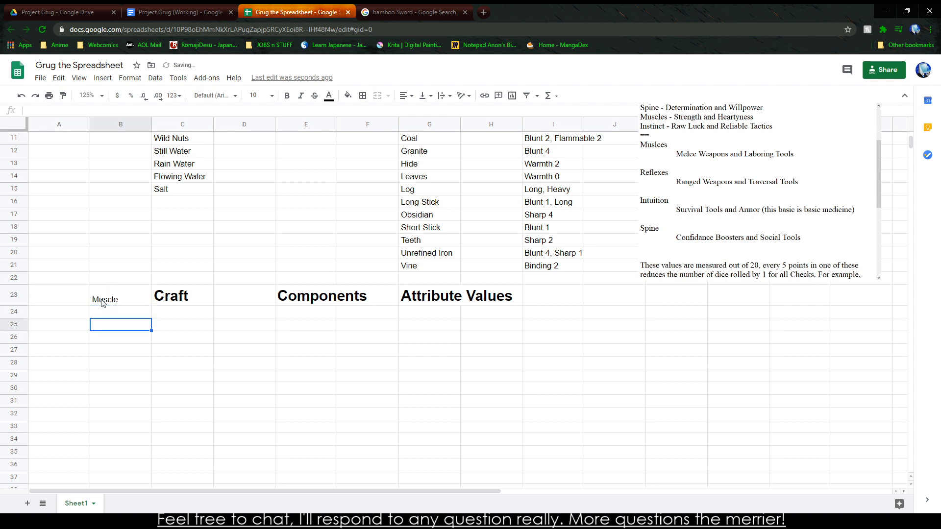
Step: Enter the label "Rank1" in B24 beneath Muscle
key("Right")
key("Up")
key("Right")
key("Left")
key("Left")
key("Down")
key("Right")
key("Left")
key("Up")
type("Ra")
type("nk1")
key("Tab")
Step: Set the label beneath Muscle to "Rank 2"
key("Left")
key("Up")
key("Left")
key("Right")
key("Down")
type("Rank 2")
key("Return")
key("Down")
key("Down")
key("Down")
key("Up")
key("Up")
key("Up")
key("Up")
key("Right")
key("Right")
key("Down")
key("Down")
key("Down")
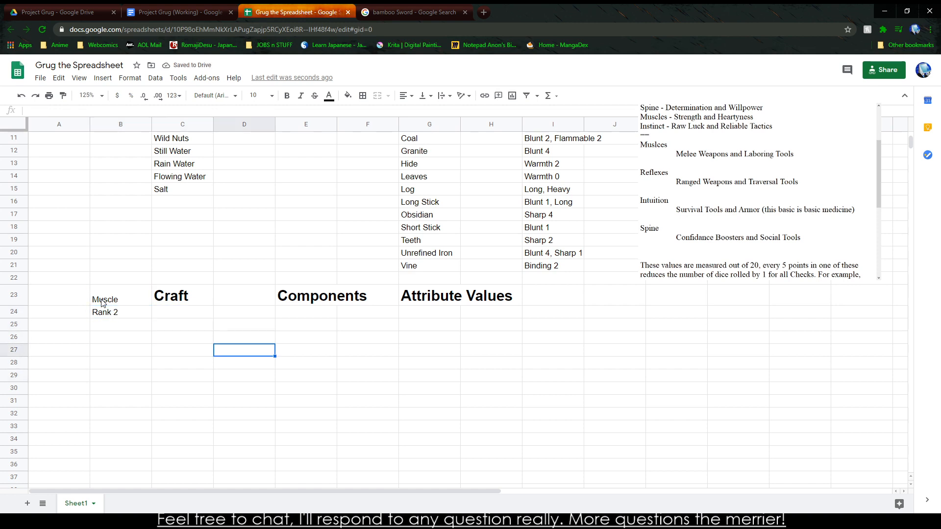
key("Up")
key("Up")
key("Left")
key("Up")
key("Down")
key("Down")
key("Up")
key("Up")
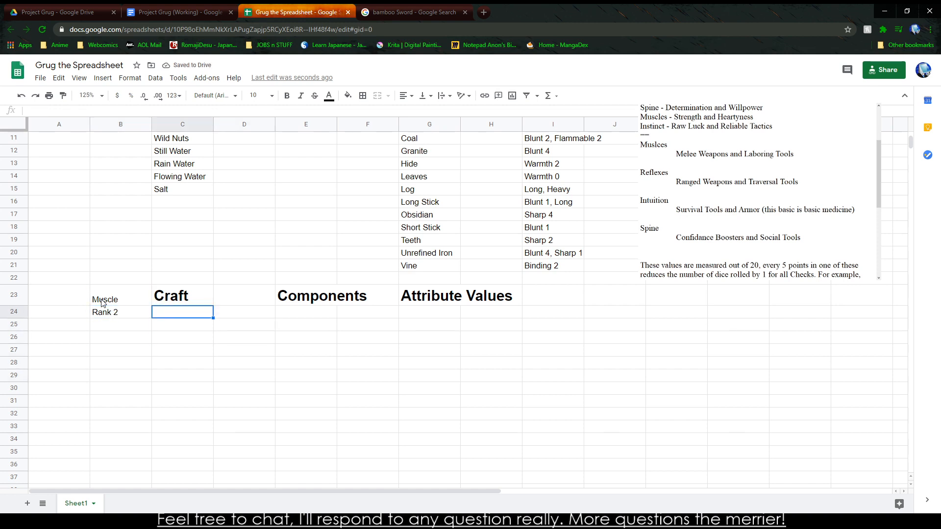
Step: Try entering "Broken" as the first item beneath the Craft heading, with the base resources in view
scroll(147, 343, "up", 3)
left_click(407, 447)
left_click(210, 397)
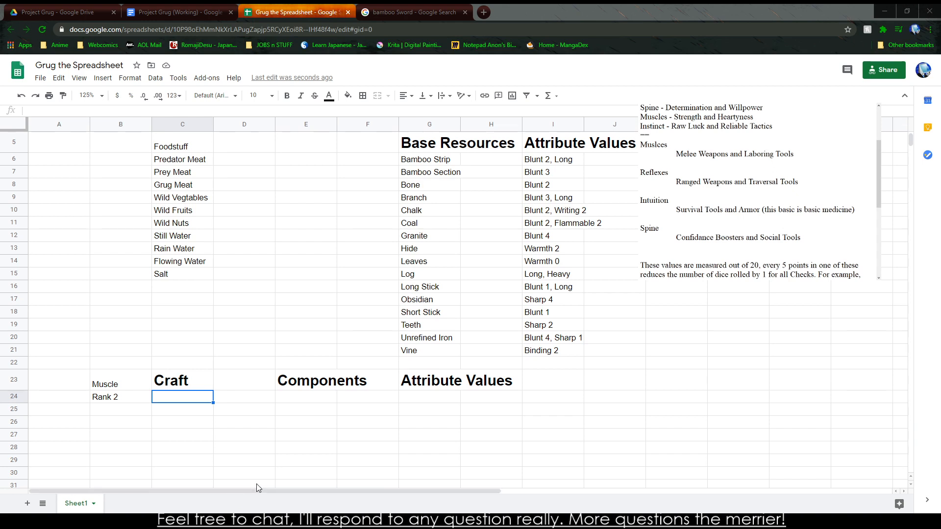
left_click(262, 383)
left_click_drag(218, 419, 206, 419)
left_click(186, 394)
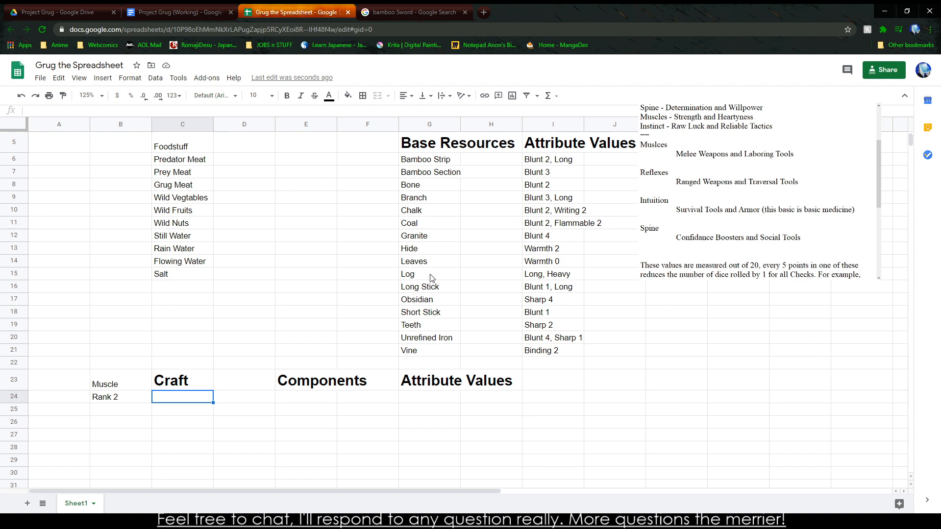
type("Broken")
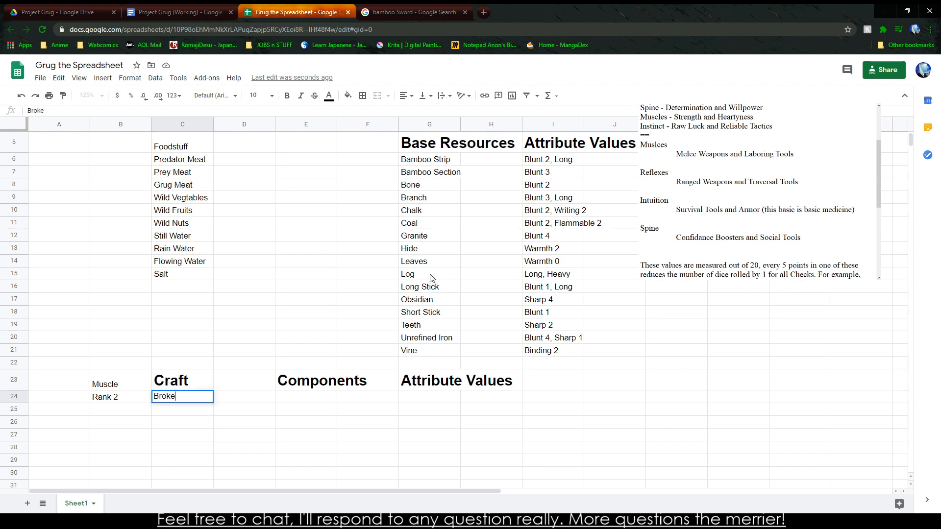
key("BackSpace")
key("BackSpace")
key("BackSpace")
key("BackSpace")
key("BackSpace")
key("BackSpace")
key("BackSpace")
Step: Enter "Stick" as the first craft in C24 with "Long Stick" as its component in E24
type("Stick")
key("Tab")
key("Tab")
type("Long Stick")
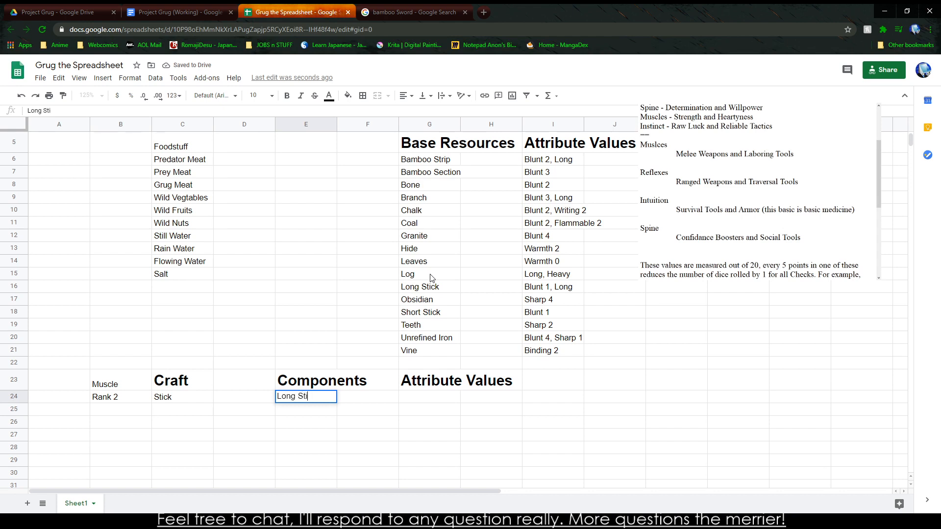
Step: Change the first craft entry to "Stick x2"
left_click(188, 396)
double_click(187, 396)
left_click(195, 397)
type("x ")
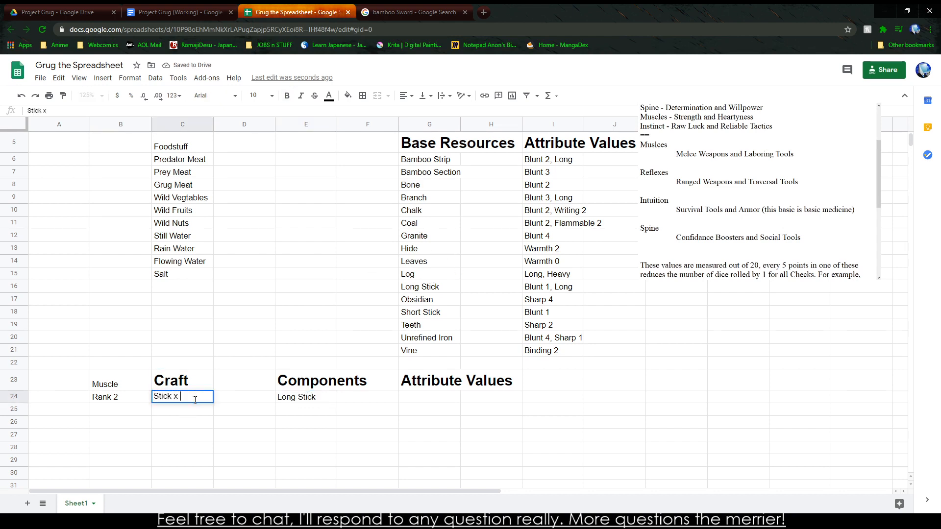
type("2")
key("Tab")
Step: Enter "Blunt 1" as the attribute value for the first craft in G24
key("Tab")
key("Down")
key("Up")
key("Up")
key("Right")
key("Right")
key("Down")
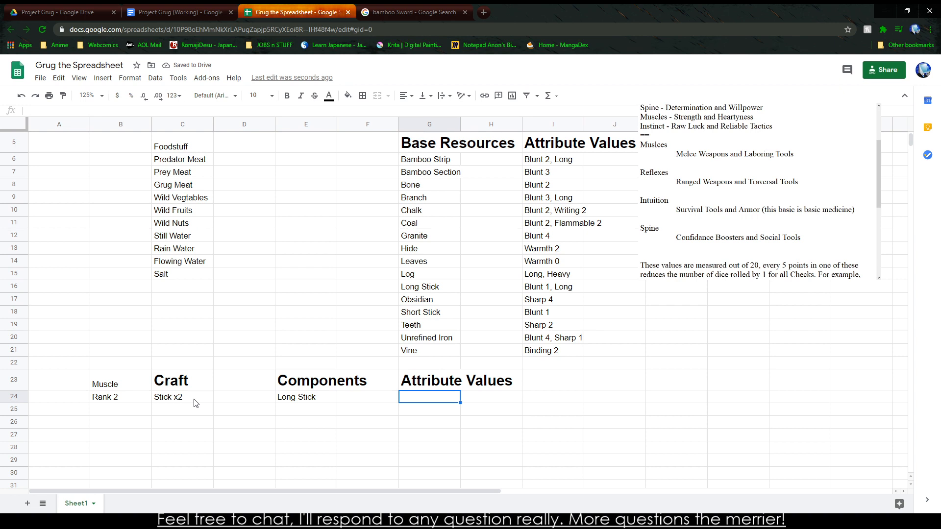
type("Stick")
key("BackSpace")
key("BackSpace")
key("BackSpace")
key("BackSpace")
type("SHort Stick")
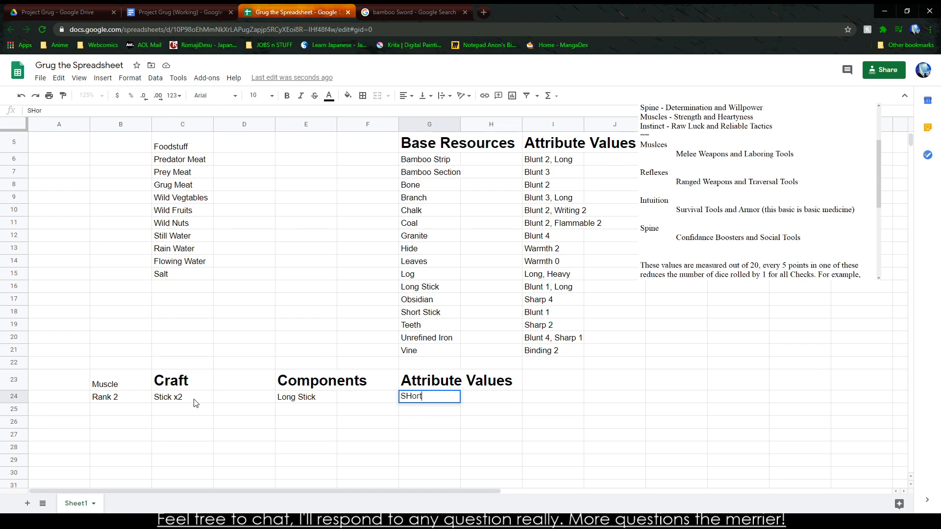
key("BackSpace")
key("BackSpace")
key("BackSpace")
key("BackSpace")
key("BackSpace")
key("BackSpace")
key("BackSpace")
key("BackSpace")
key("BackSpace")
key("BackSpace")
key("BackSpace")
type("Blunt 1")
Step: Change the first craft's name in C24 to "Short Stick x2"
left_click(171, 398)
double_click(156, 397)
triple_click(155, 397)
left_click(155, 397)
type("Short")
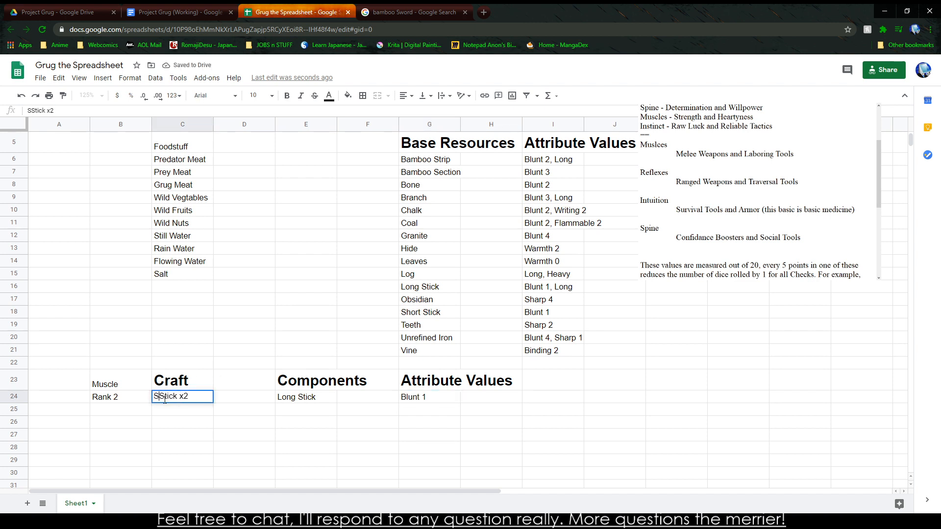
scroll(249, 432, "down", 1)
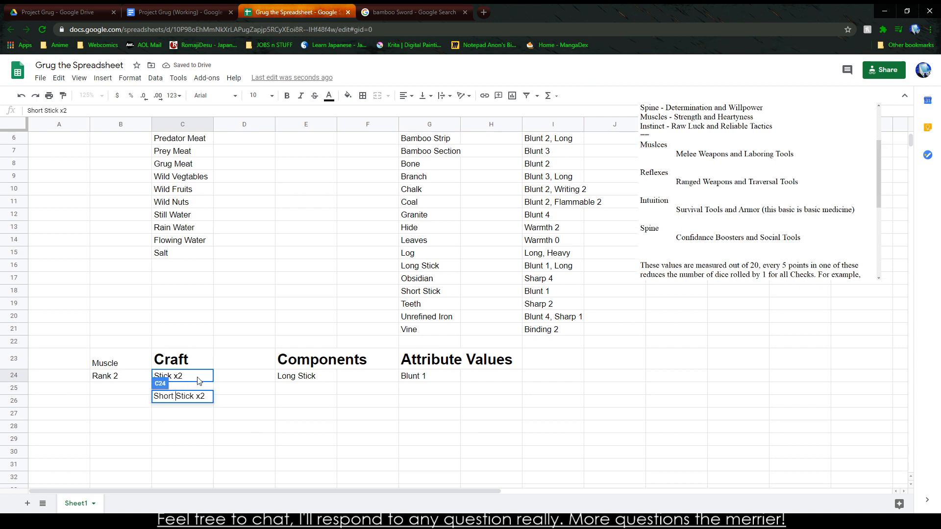
left_click(214, 431)
left_click(142, 431)
left_click(343, 392)
left_click(186, 380)
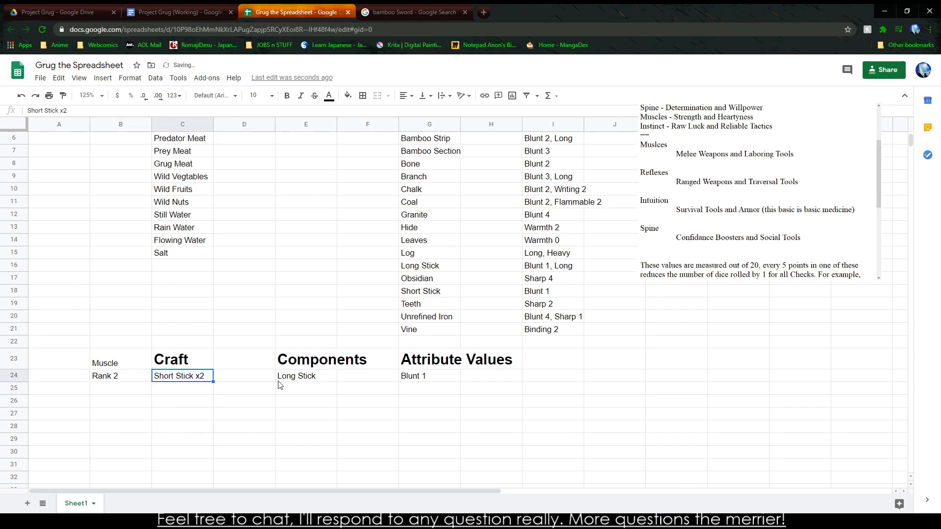
left_click_drag(272, 367, 447, 382)
left_click(448, 382)
left_click(224, 389)
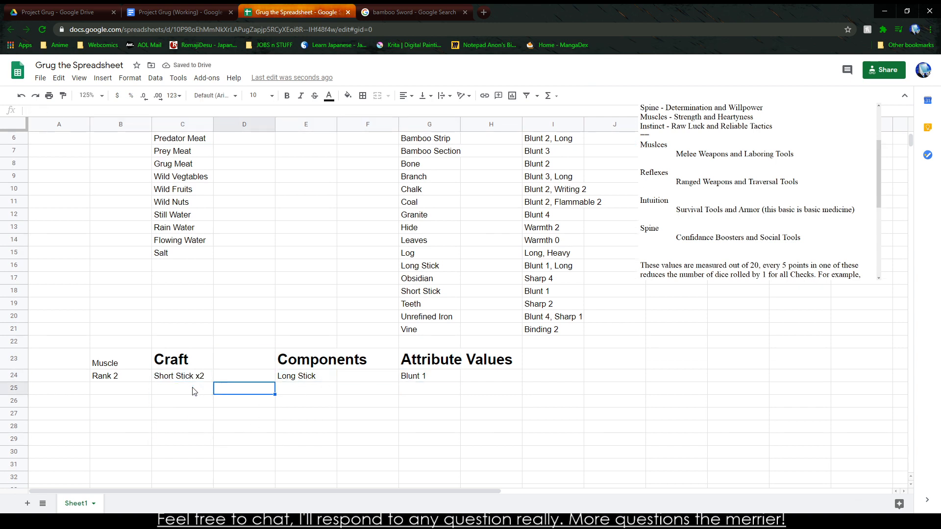
left_click(196, 390)
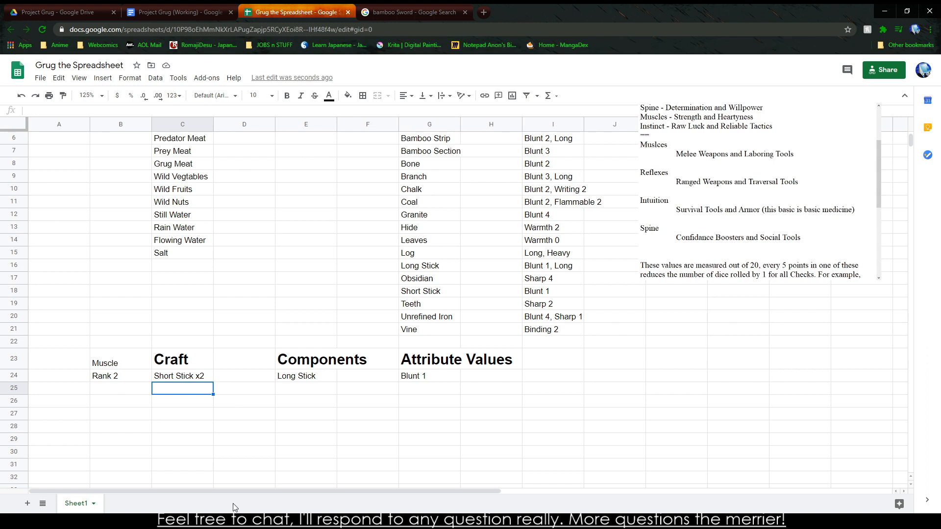
left_click(201, 426)
Step: Try entering "Stick with Rock" as the second Rank 2 craft in C25
left_click(166, 387)
scroll(252, 423, "up", 1)
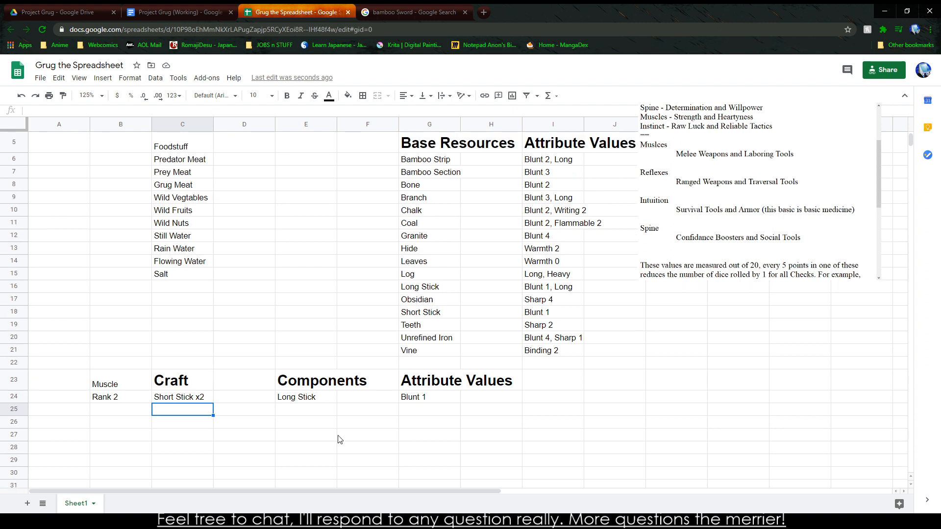
type("Strick")
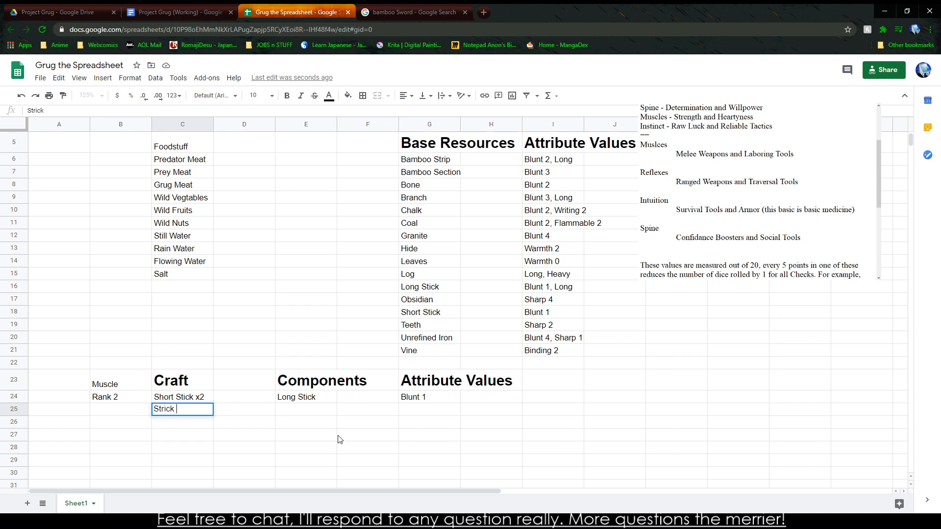
key("BackSpace")
key("BackSpace")
type("ick with Rock")
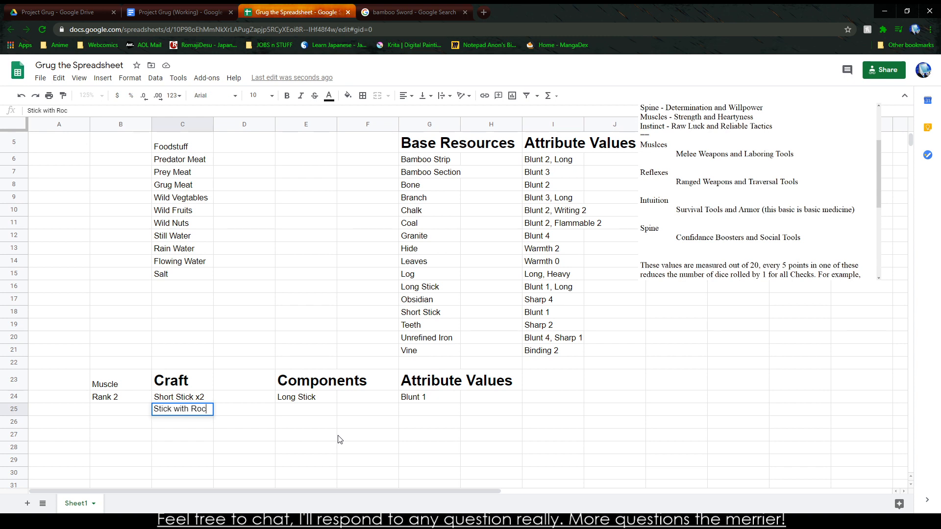
key("BackSpace")
key("BackSpace")
key("BackSpace")
key("BackSpace")
key("BackSpace")
key("BackSpace")
key("BackSpace")
key("BackSpace")
key("BackSpace")
key("BackSpace")
key("BackSpace")
key("BackSpace")
key("BackSpace")
key("BackSpace")
key("BackSpace")
Step: Enter "Short Rock Stick" as the second Rank 2 craft in C25
type("Rock Stick")
key("BackSpace")
key("BackSpace")
key("BackSpace")
key("BackSpace")
key("BackSpace")
key("BackSpace")
key("BackSpace")
key("BackSpace")
key("BackSpace")
type("Shorr")
key("BackSpace")
type("t Ro")
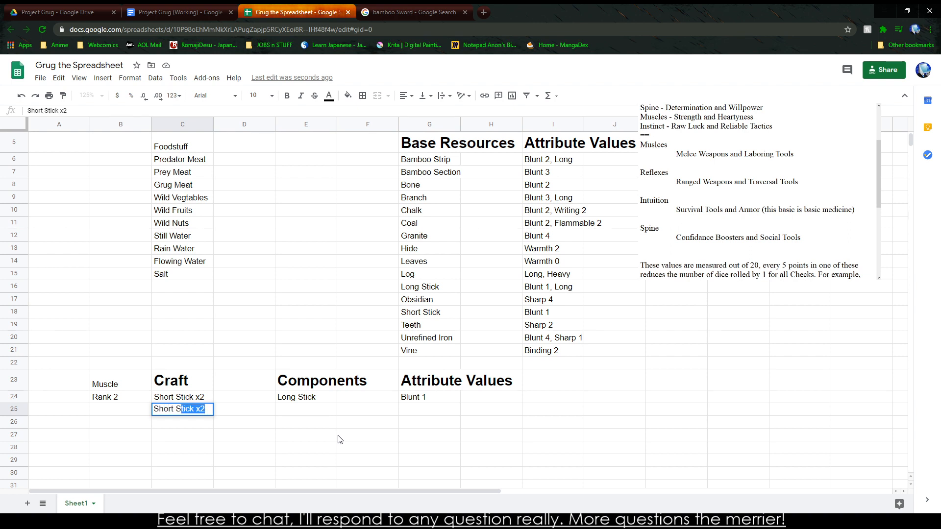
type("ck Stick")
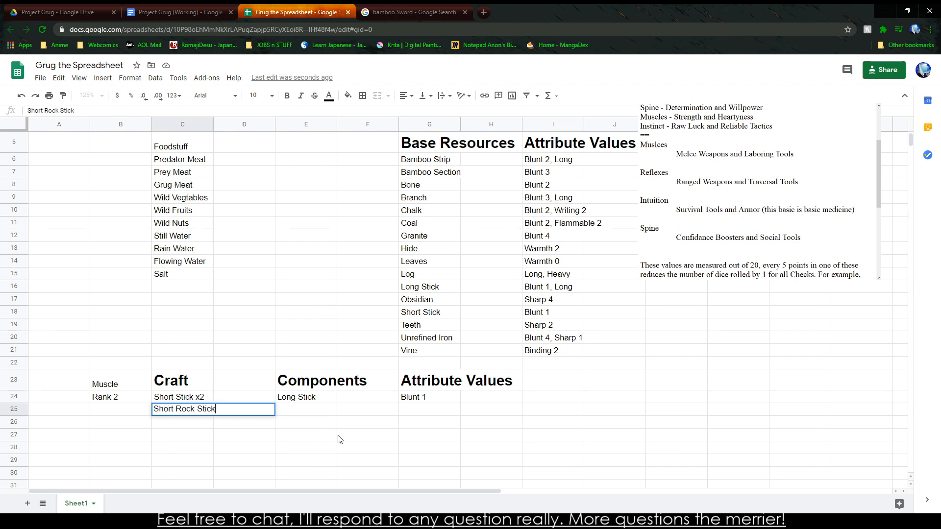
key("Tab")
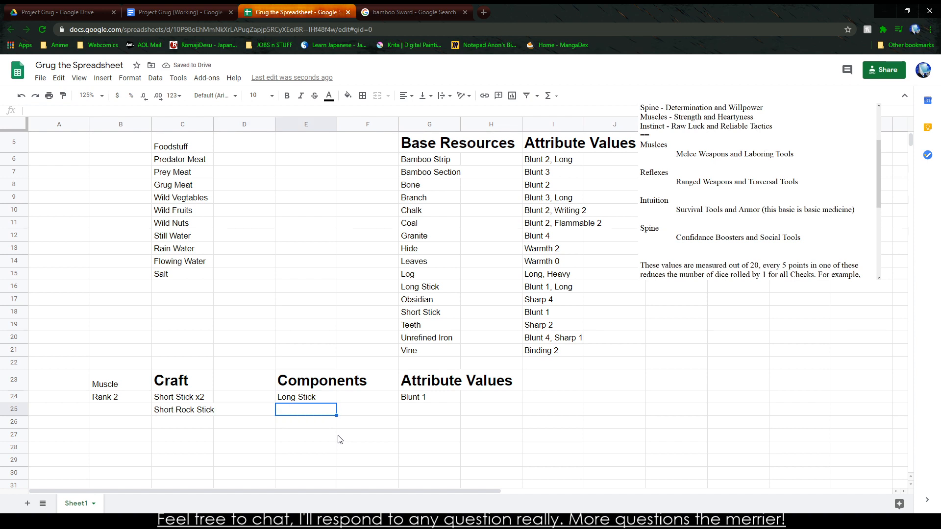
Step: List "Blunt 2, Short Stick, Vine" as the components of the Short Rock Stick in E25
type("Blunt 2 ")
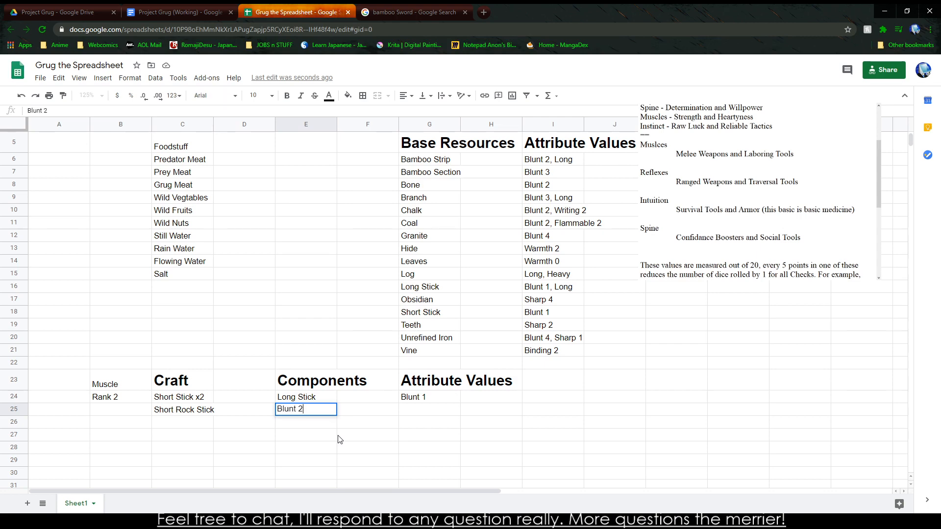
type(", Short Stuc")
key("BackSpace")
type("ick")
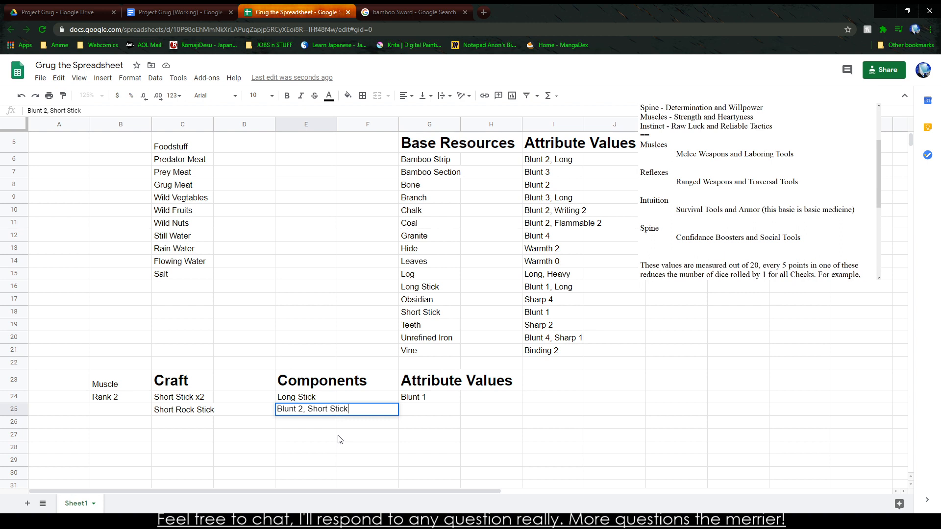
type(", Vine")
key("Tab")
key("Tab")
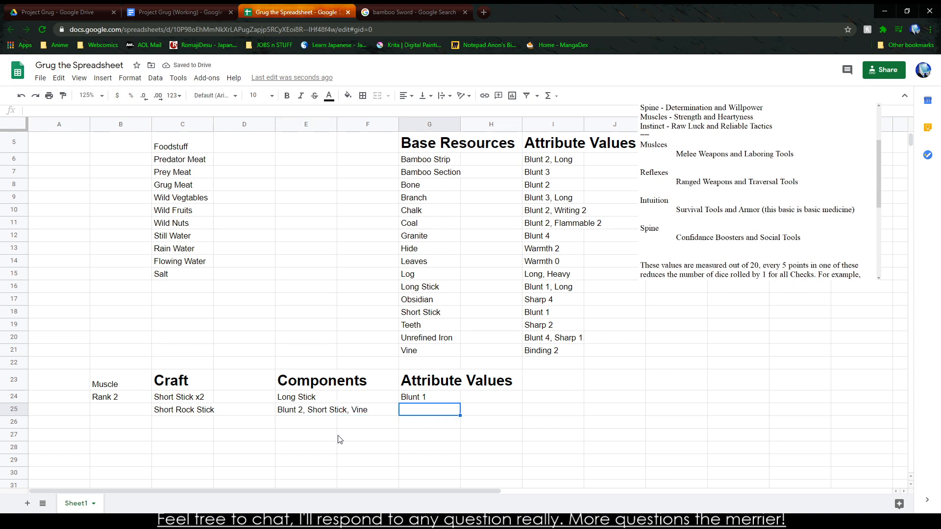
Step: Replace "Vine" with "Binding 1" in the Short Rock Stick's components
double_click(302, 410)
double_click(89, 111)
type("ng")
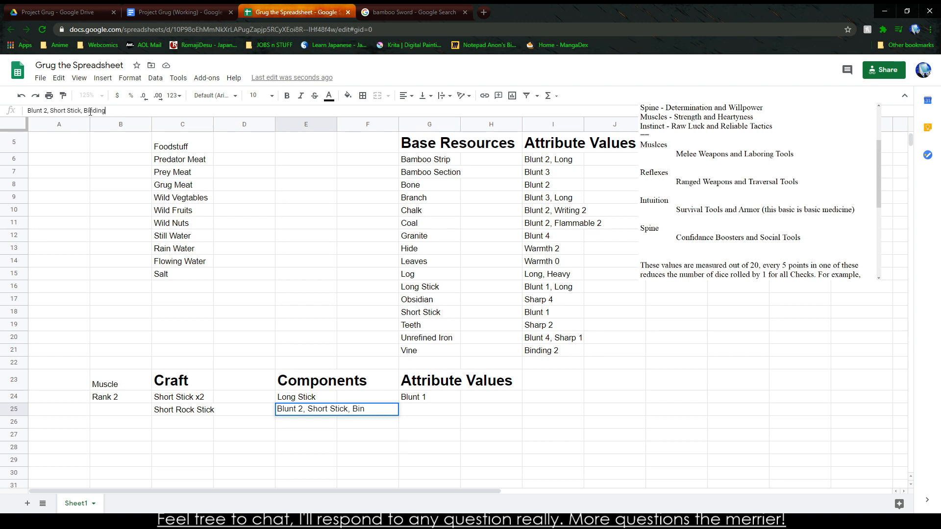
type("1")
key("Tab")
Step: Enter "Blunt 2 Weapon" as the Short Rock Stick's attribute value in G25
type("Blunt 3")
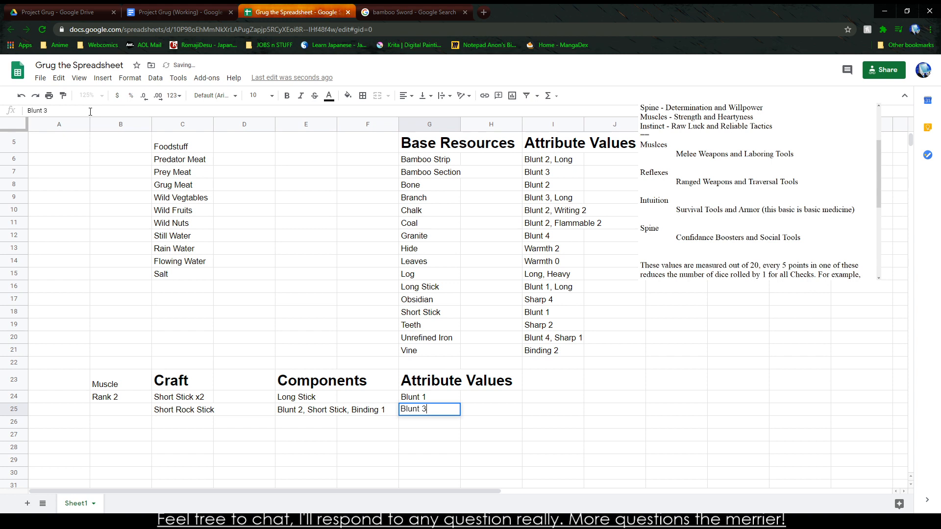
key("BackSpace")
key("BackSpace")
key("BackSpace")
key("BackSpace")
key("BackSpace")
type("Blunt")
key("BackSpace")
type("2Weapon")
key("BackSpace")
key("BackSpace")
key("BackSpace")
key("BackSpace")
key("BackSpace")
key("BackSpace")
type("Weapon")
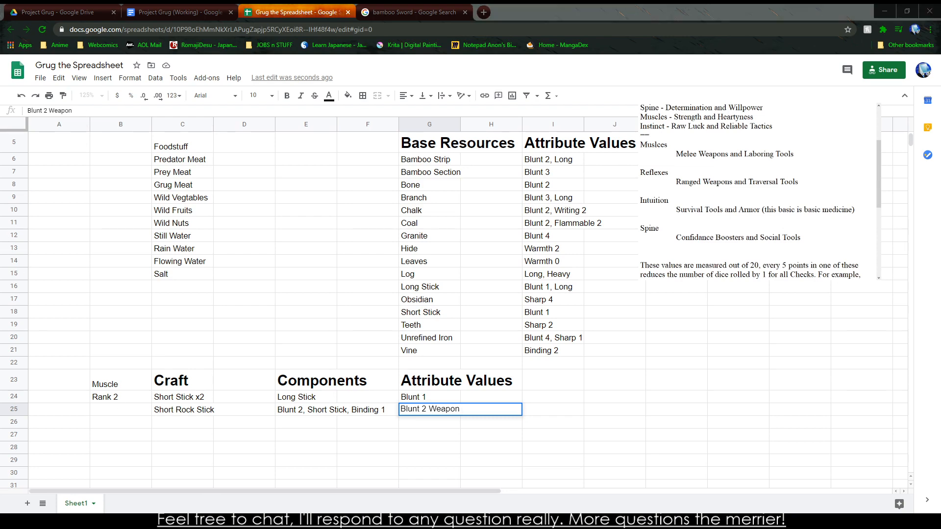
left_click(299, 416)
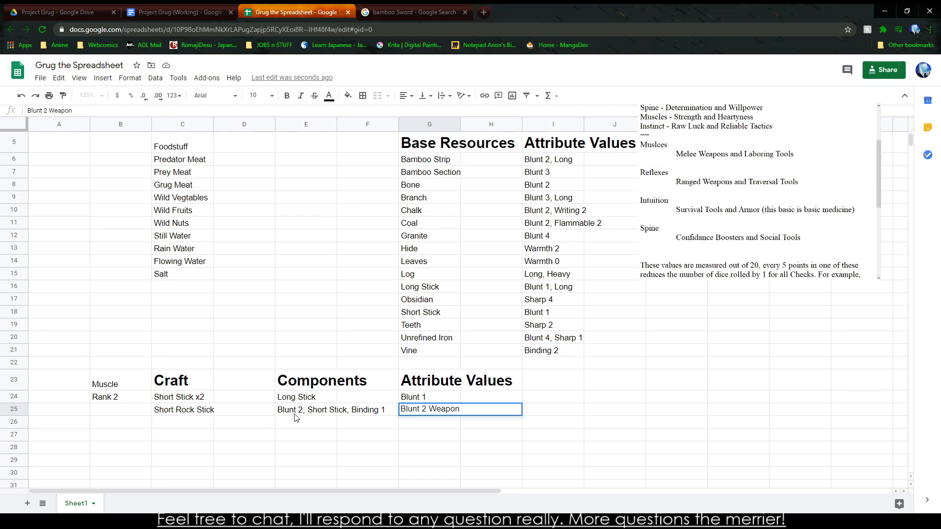
left_click(474, 426)
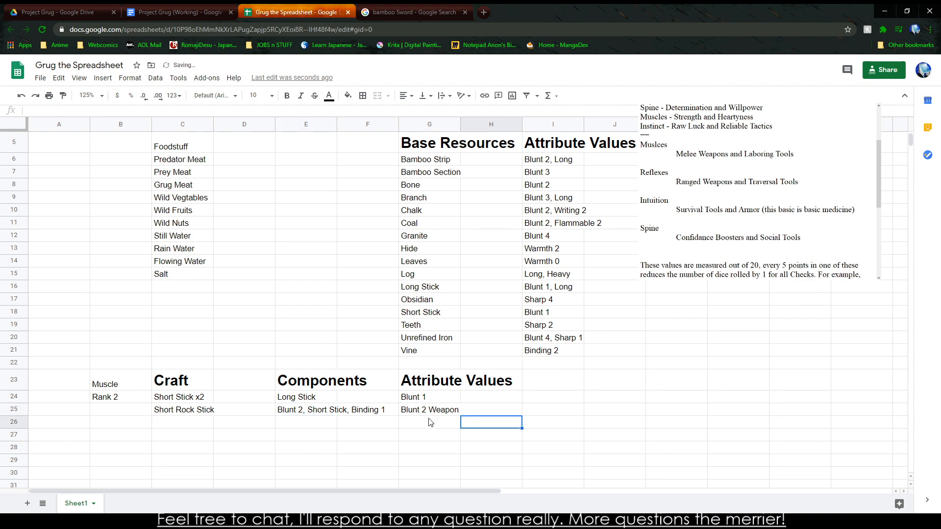
Step: Change "Blunt 2" to "Blunt X" in the Short Rock Stick's components
left_click(296, 414)
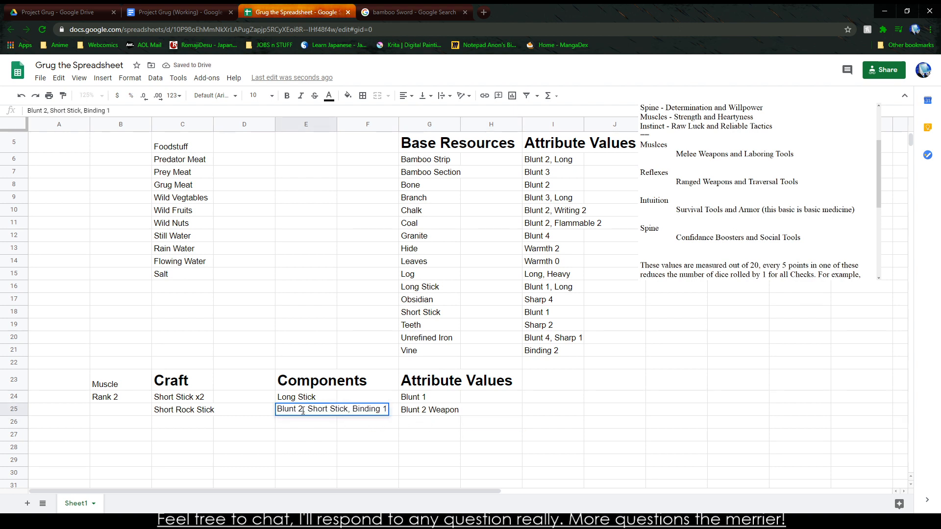
triple_click(298, 410)
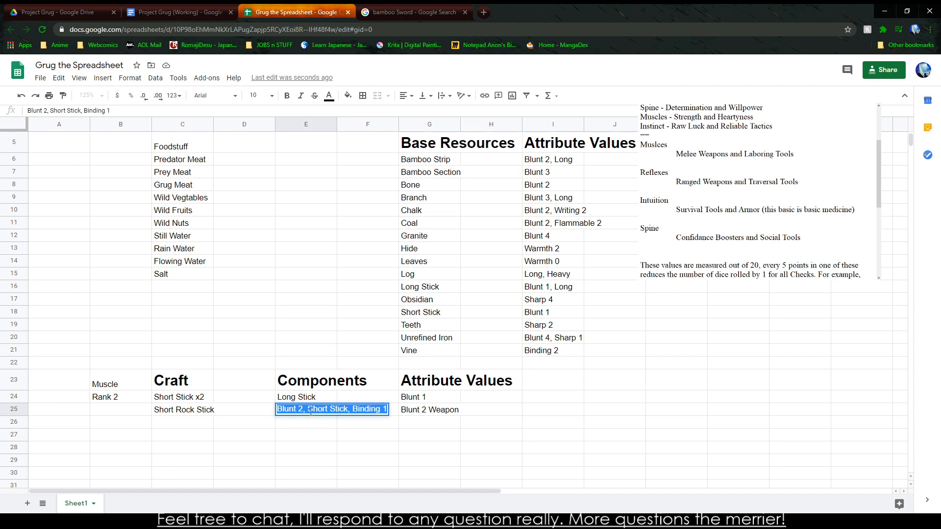
left_click(301, 408)
key("BackSpace")
type("X")
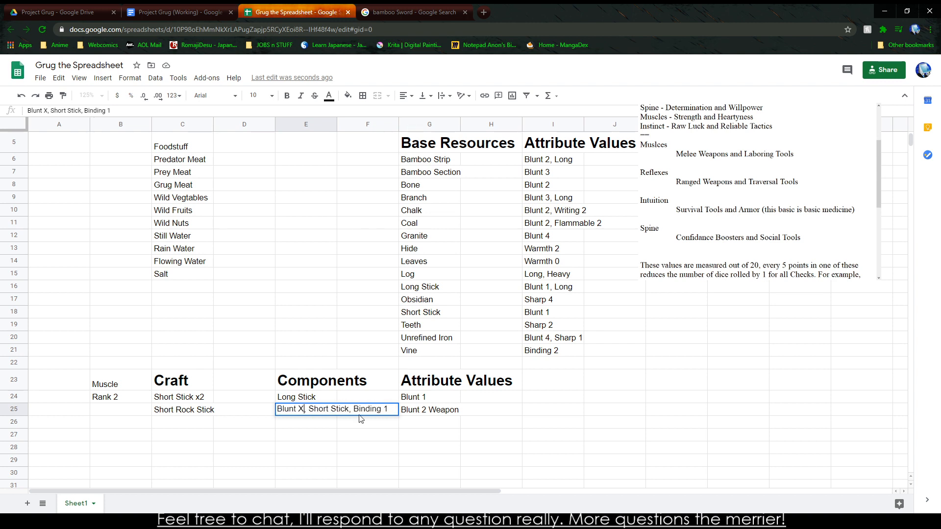
Step: Change the Short Rock Stick's attribute value to "Blunt X Weapon"
left_click(436, 437)
left_click(416, 415)
double_click(425, 412)
double_click(425, 409)
type("X")
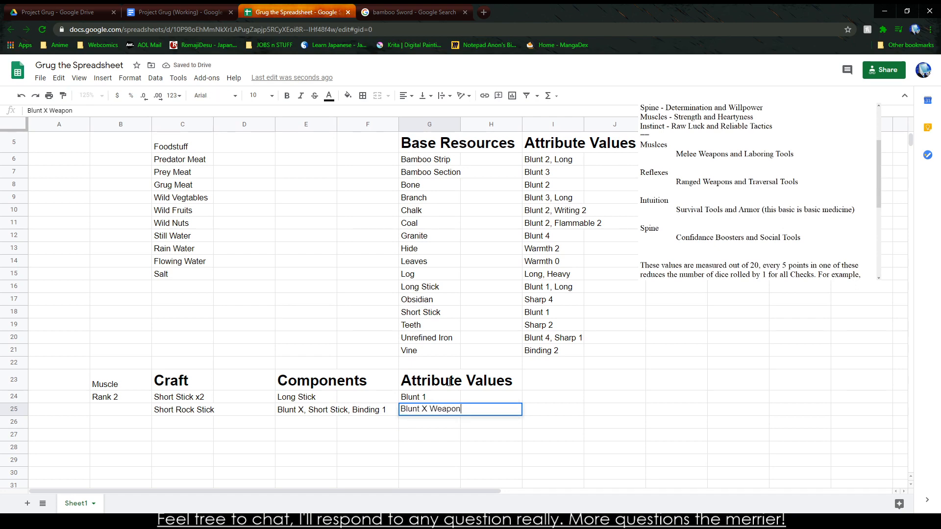
Step: Consult the rules in the Project Grug document and change the Short Rock Stick's attribute value in the spreadsheet to "Blunt X Melee Weapon"
left_click(167, 12)
scroll(264, 270, "up", 20)
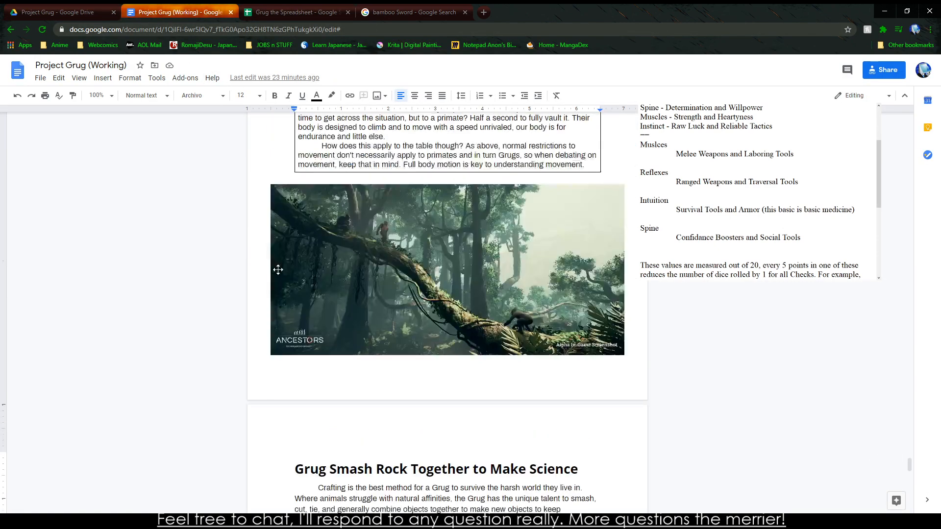
scroll(264, 270, "down", 5)
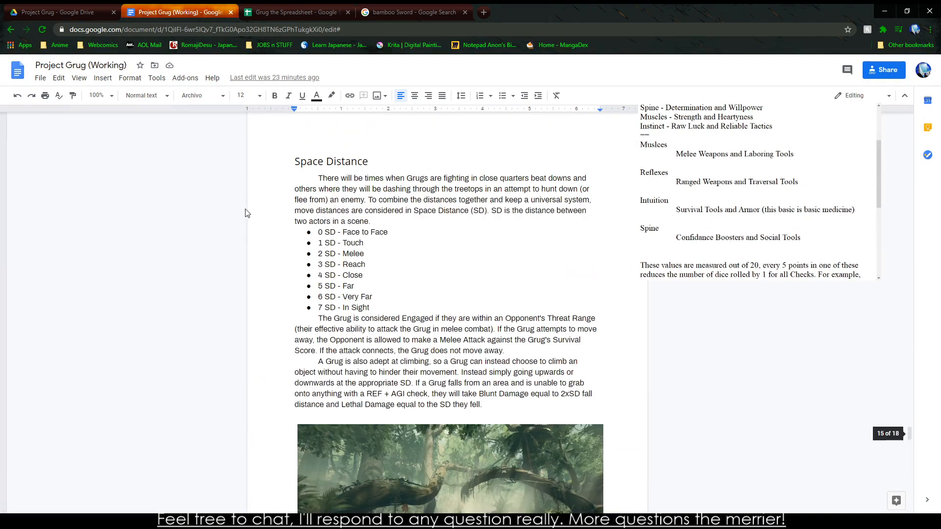
left_click(276, 8)
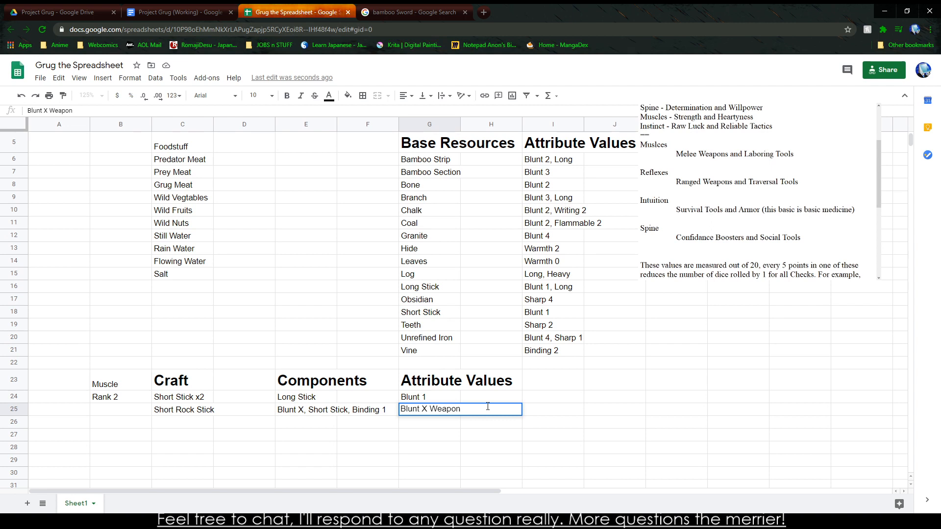
type("Mele")
key("BackSpace")
key("BackSpace")
key("BackSpace")
key("BackSpace")
key("BackSpace")
key("BackSpace")
key("BackSpace")
key("BackSpace")
key("BackSpace")
key("BackSpace")
key("BackSpace")
type("Melee Weapon")
key("Return")
Step: Add the label "Rank 3" in B26, below the Rank 2 crafts
key("Left")
key("Left")
key("Left")
key("Left")
key("Left")
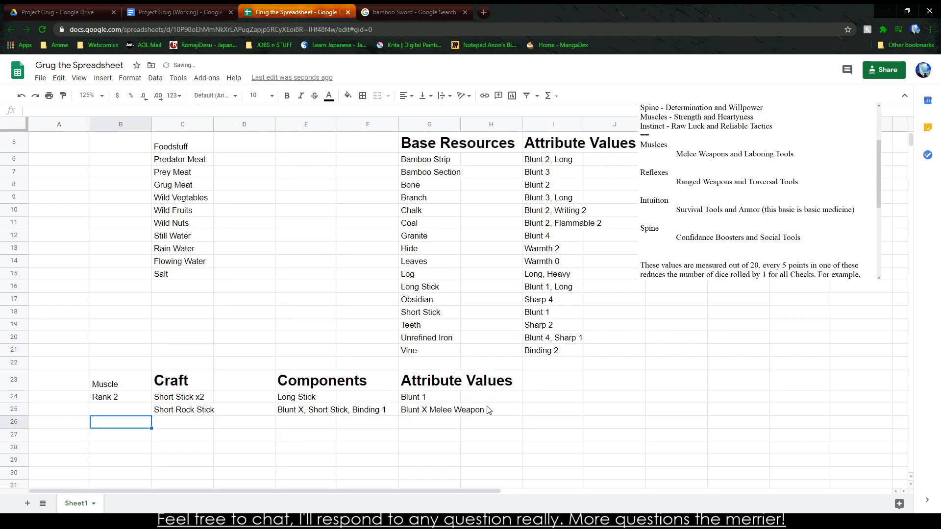
type("Ran")
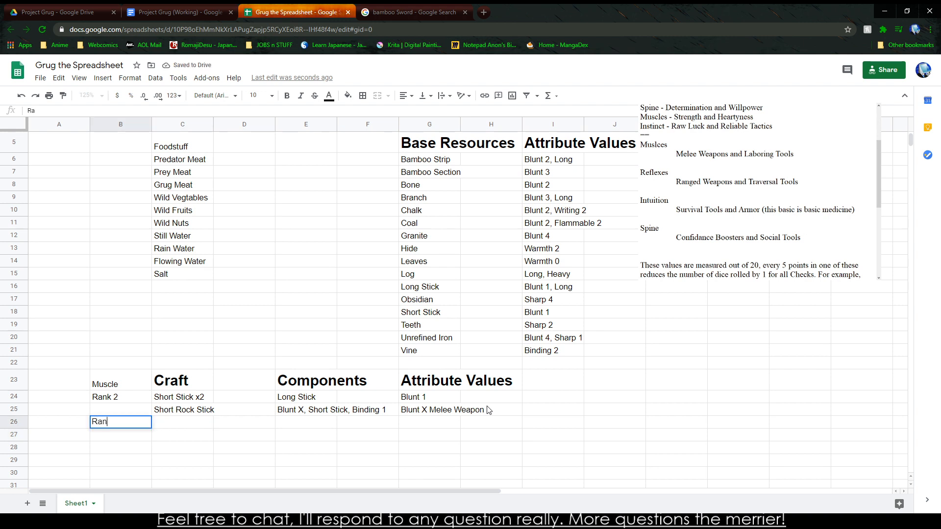
type("k 3")
key("Tab")
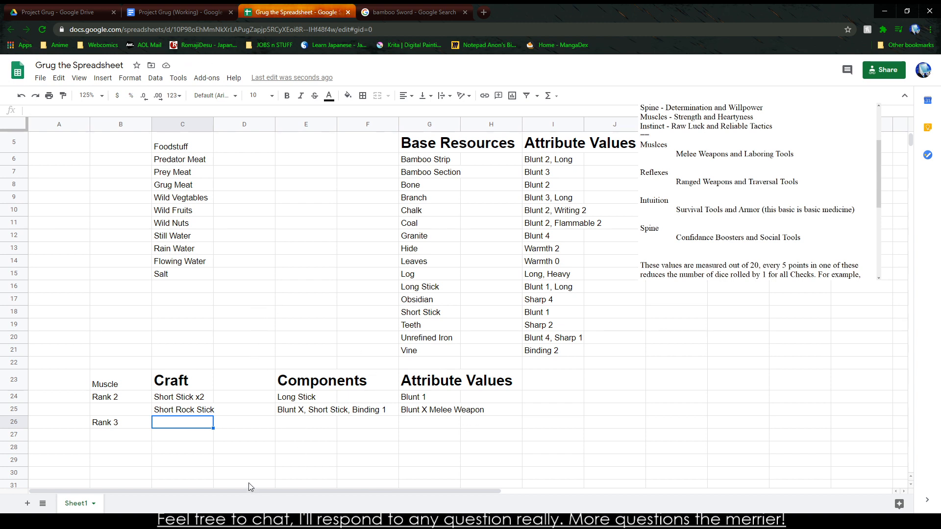
Step: Enter "Hammer" as the first Rank 3 craft in C26
type("Rudimentary")
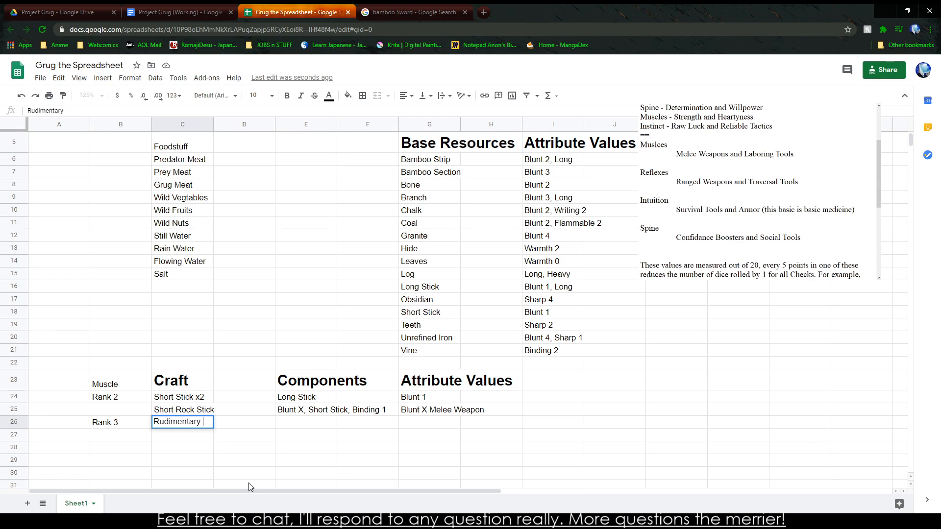
key("BackSpace")
key("BackSpace")
key("BackSpace")
key("BackSpace")
key("BackSpace")
key("BackSpace")
key("BackSpace")
key("BackSpace")
key("BackSpace")
key("BackSpace")
key("BackSpace")
key("BackSpace")
type("Hammer")
key("Tab")
key("Tab")
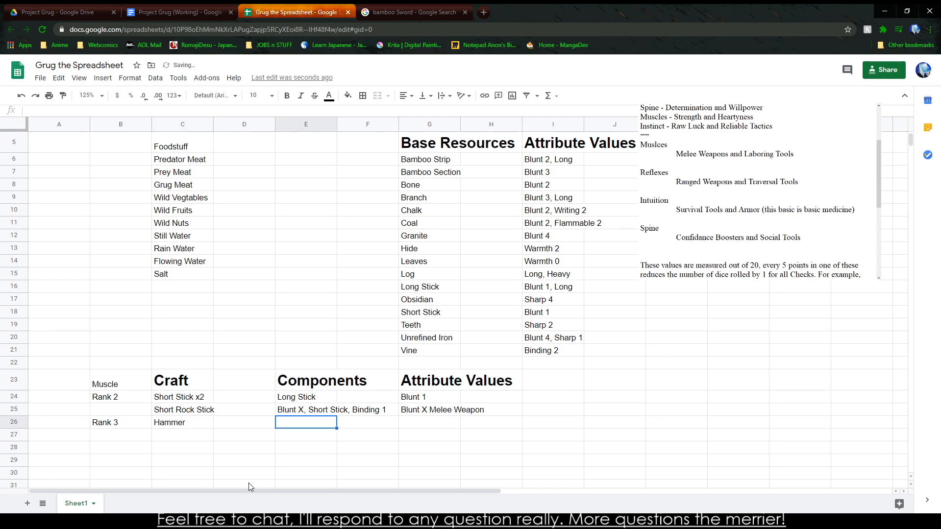
Step: Enter "Short Stick, Blunt 4, Binding 1" as the Hammer's components in E26
type("Sh")
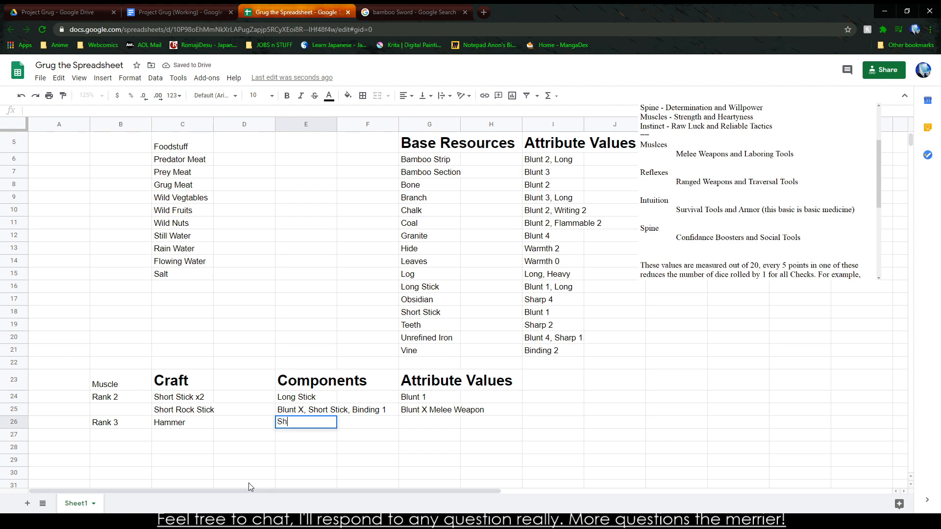
type("ort Stick, ")
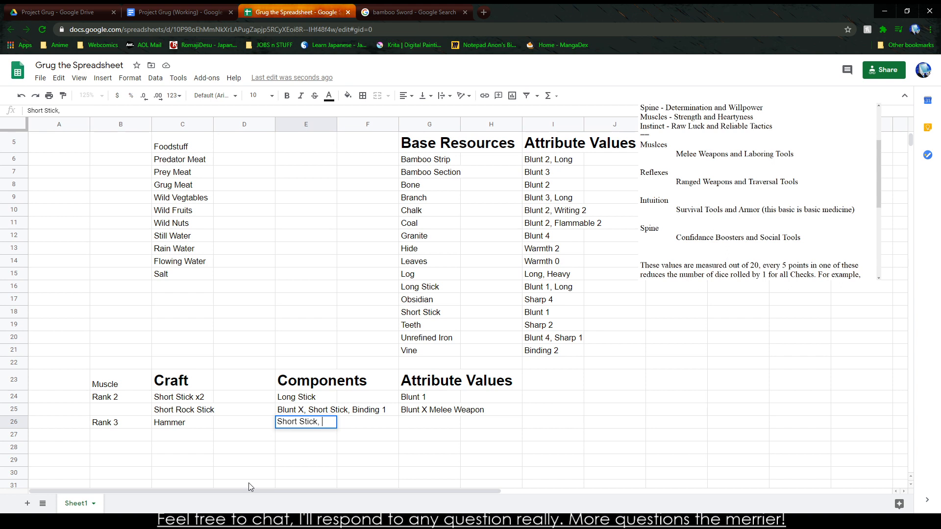
type("Blunt 2")
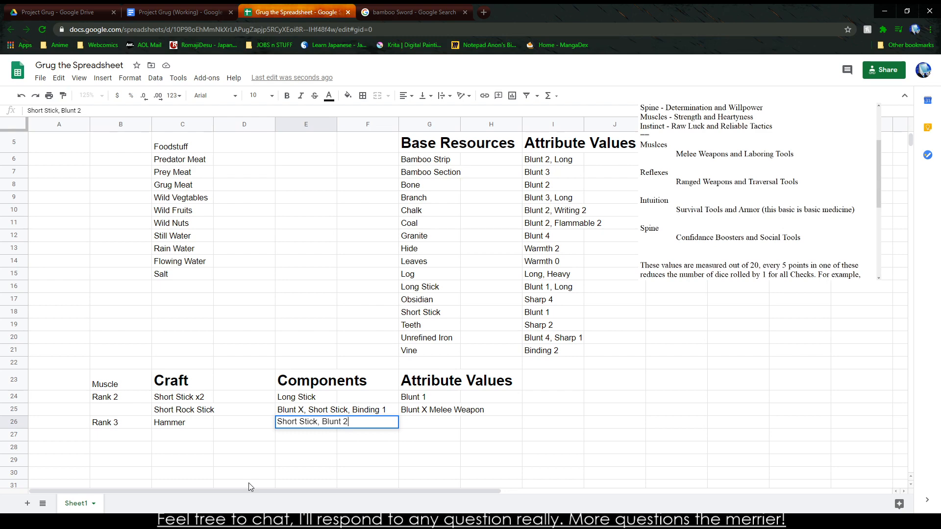
key("BackSpace")
type("4, Binding 1")
key("Tab")
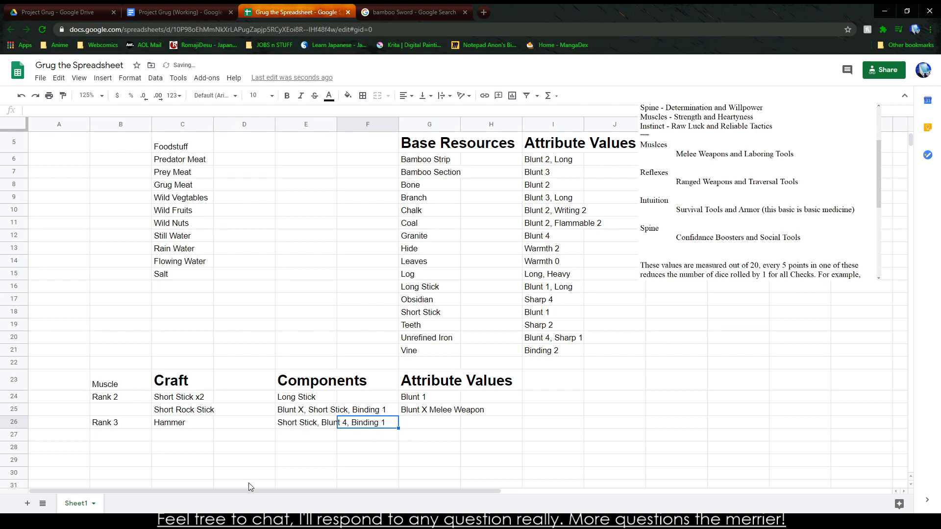
Step: Enter "Blunt X Melee Weapon / Tool" as the Hammer's attribute value in G26
key("Tab")
type("Blunt X Melkee")
key("BackSpace")
key("BackSpace")
key("BackSpace")
type("ee Weapon / Tool")
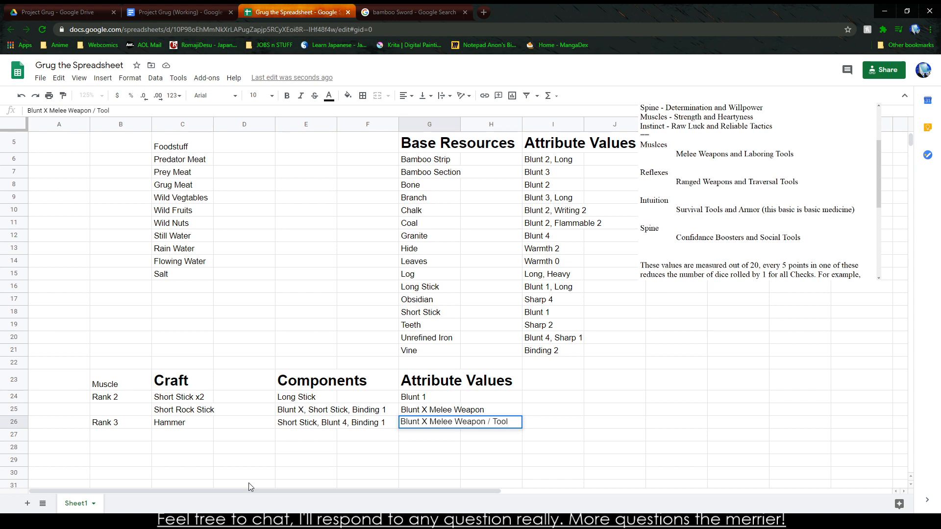
key("Return")
key("Up")
key("Right")
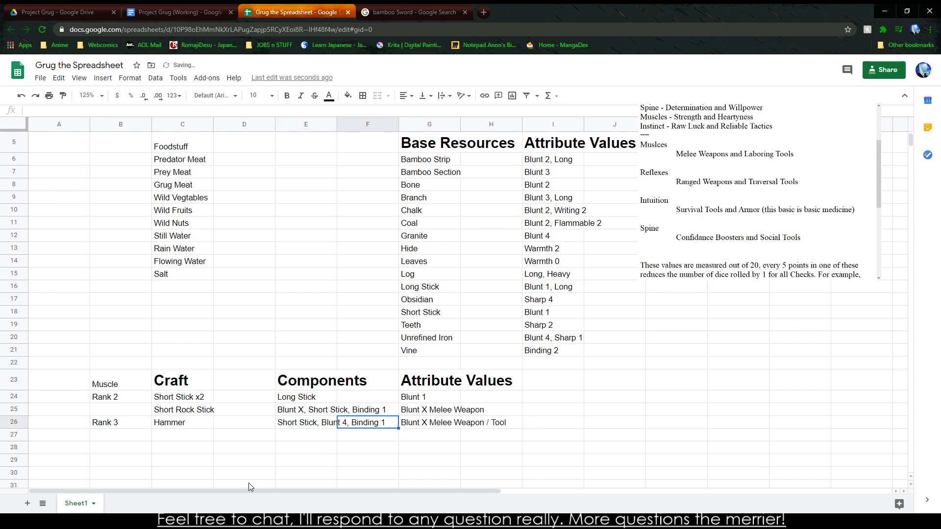
left_click(235, 519)
Step: Replace the X in the Hammer's attribute value with 4, giving "Blunt 4 Melee Weapon / Tool"
double_click(421, 423)
left_click_drag(420, 422, 427, 423)
type("4")
double_click(425, 423)
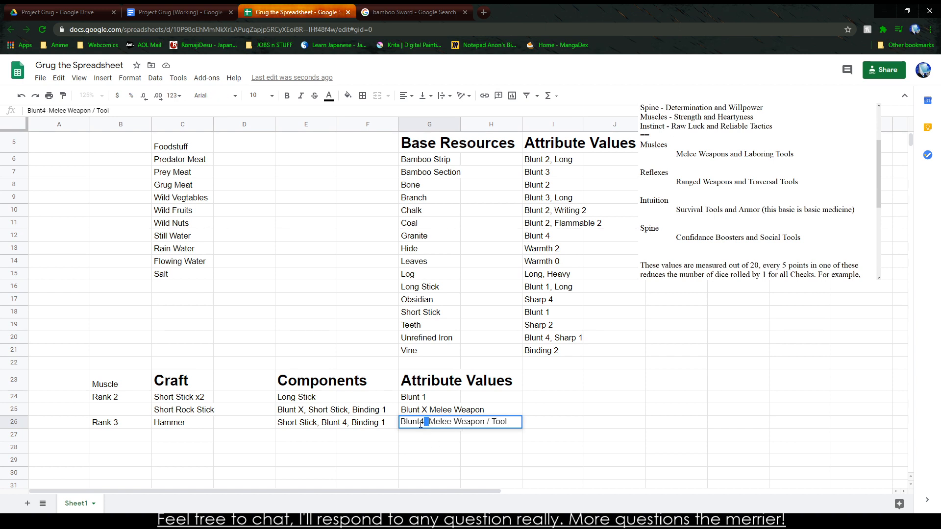
left_click(417, 422)
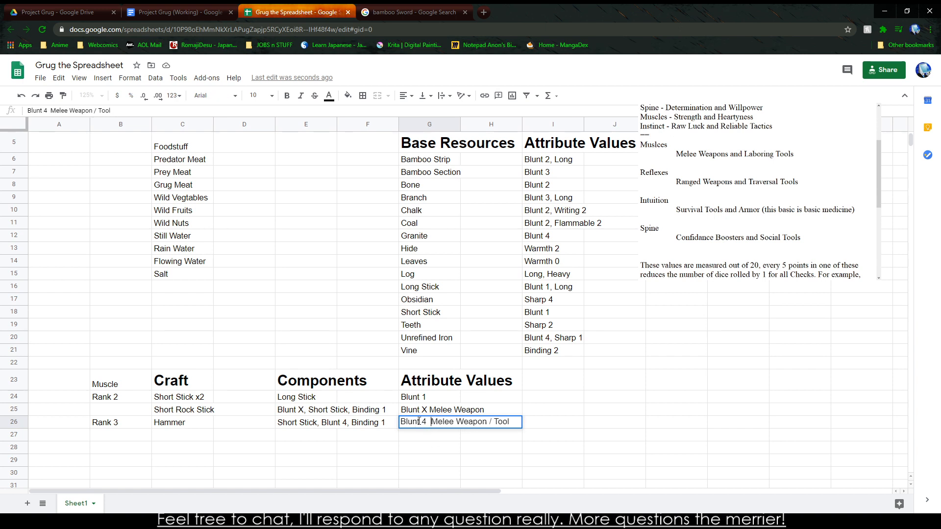
Step: Change the stick in the Hammer's components to "Long Stick"
left_click(304, 425)
double_click(297, 424)
double_click(296, 425)
type("Long")
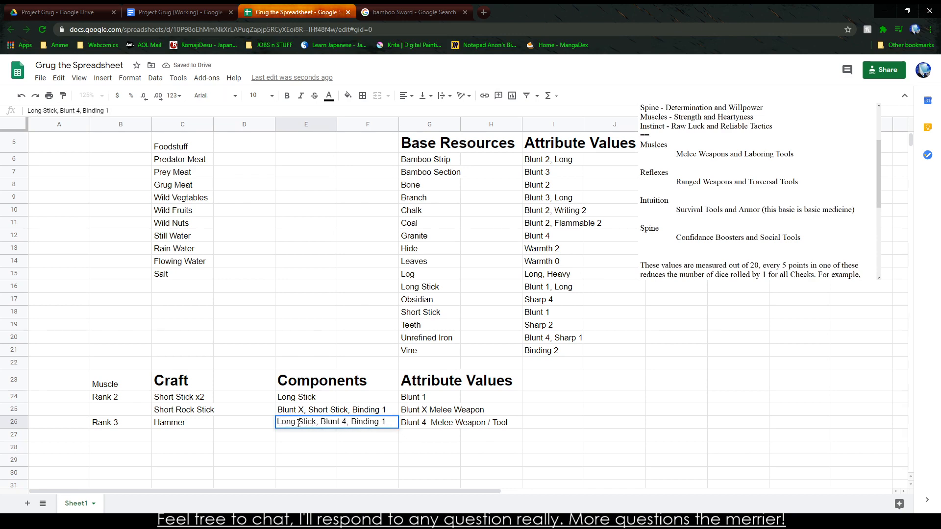
left_click(363, 440)
left_click(381, 458)
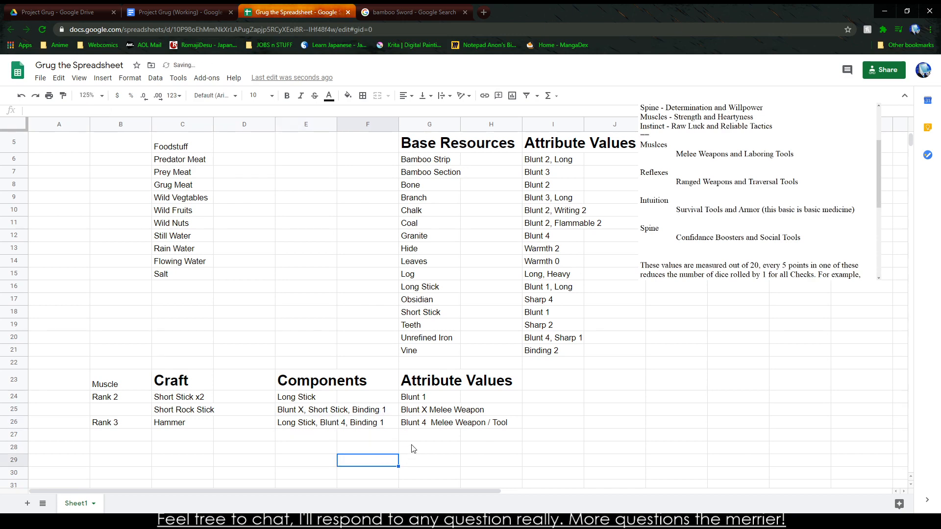
Step: Consult the Space Distance list in the Project Grug document and change the Hammer's weapon type in the spreadsheet to "Reach"
left_click(435, 427)
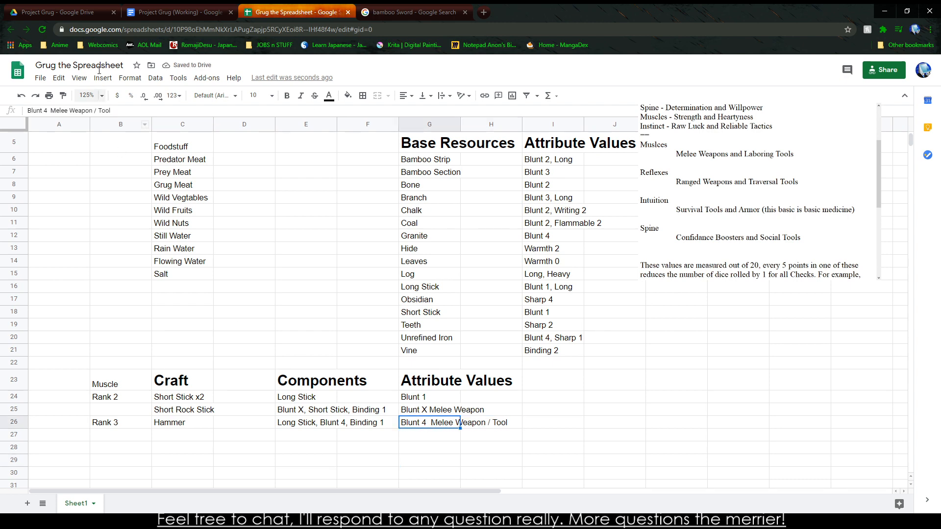
left_click(209, 11)
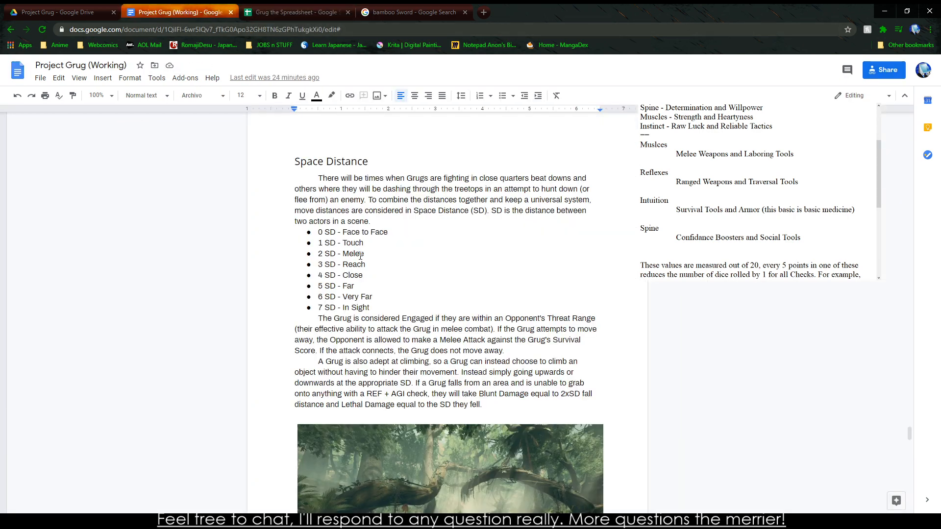
left_click(296, 12)
triple_click(441, 421)
double_click(441, 421)
type("Reach Weapon / Tool")
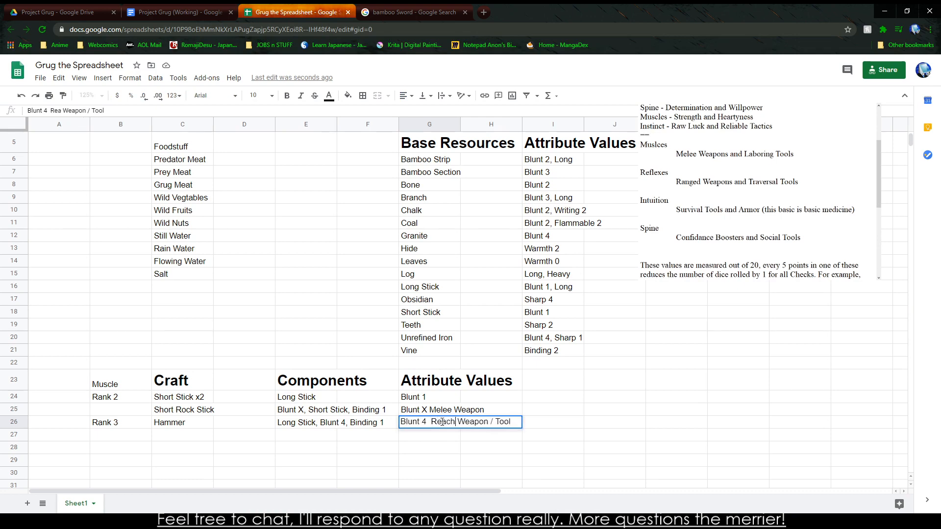
left_click(393, 459)
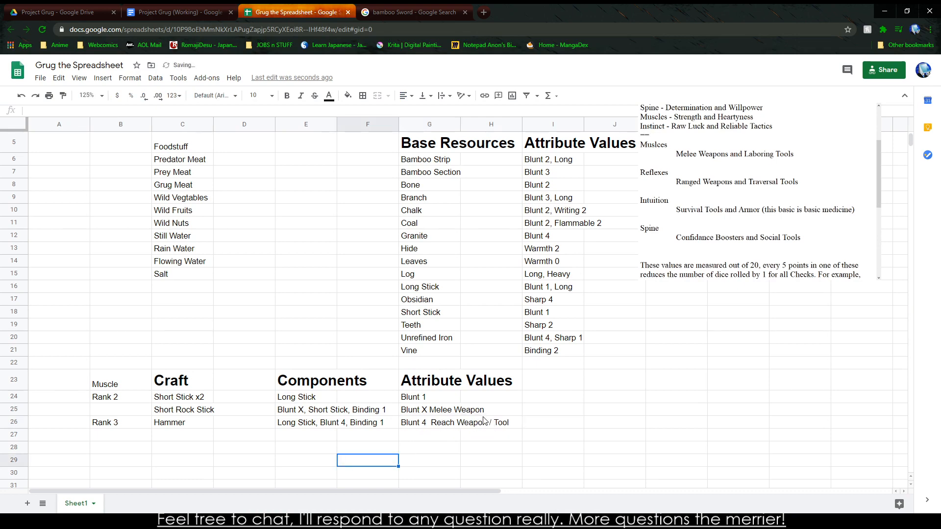
Step: Add "/ Tool" to the end of the Short Rock Stick's attribute value in G25
left_click(433, 413)
left_click(112, 112)
type("/ Tool")
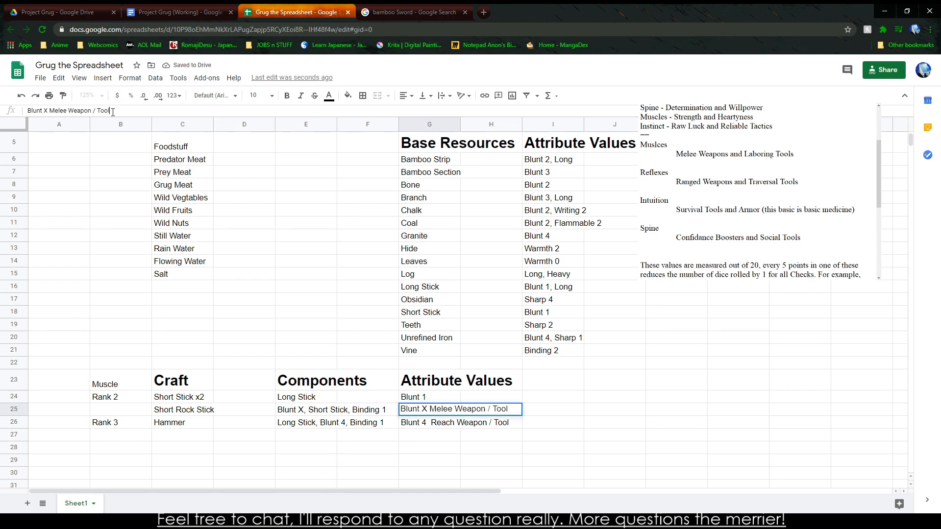
left_click(427, 461)
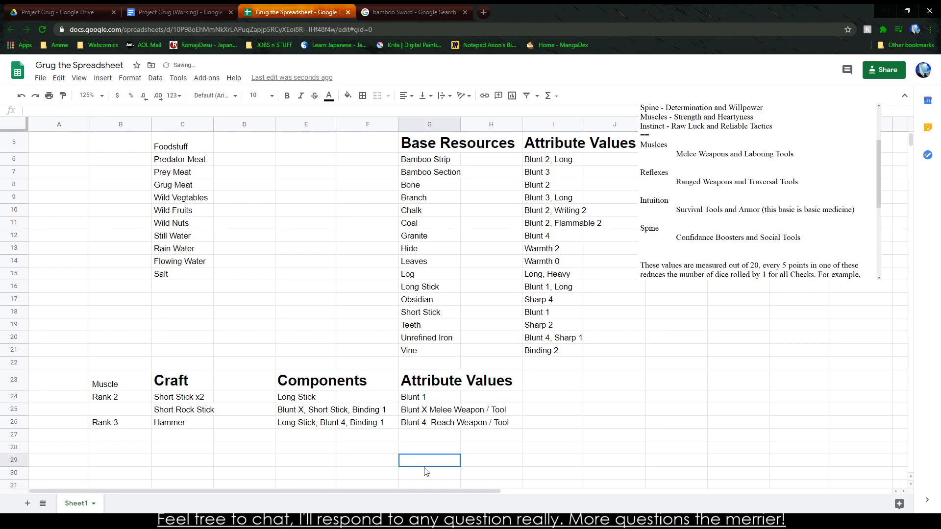
left_click(116, 423)
left_click(123, 436)
left_click(211, 445)
left_click(183, 437)
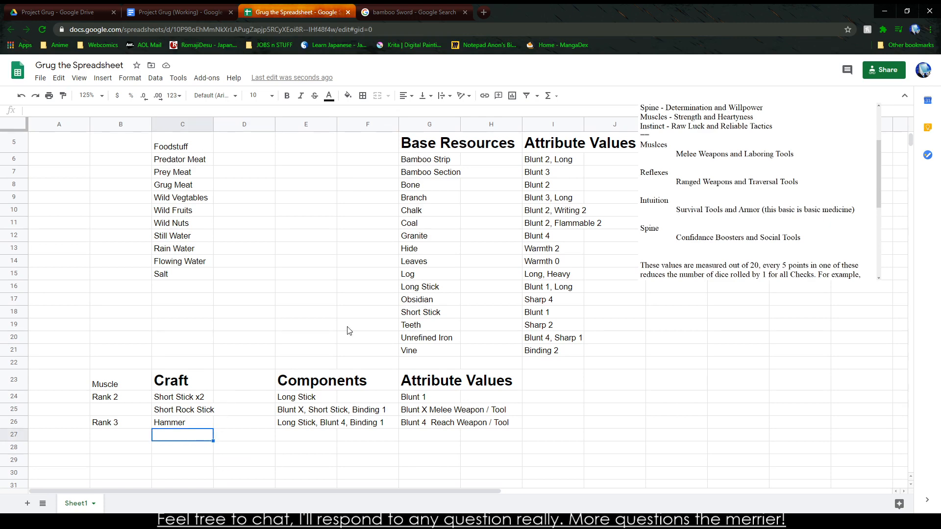
left_click(434, 249)
left_click(434, 238)
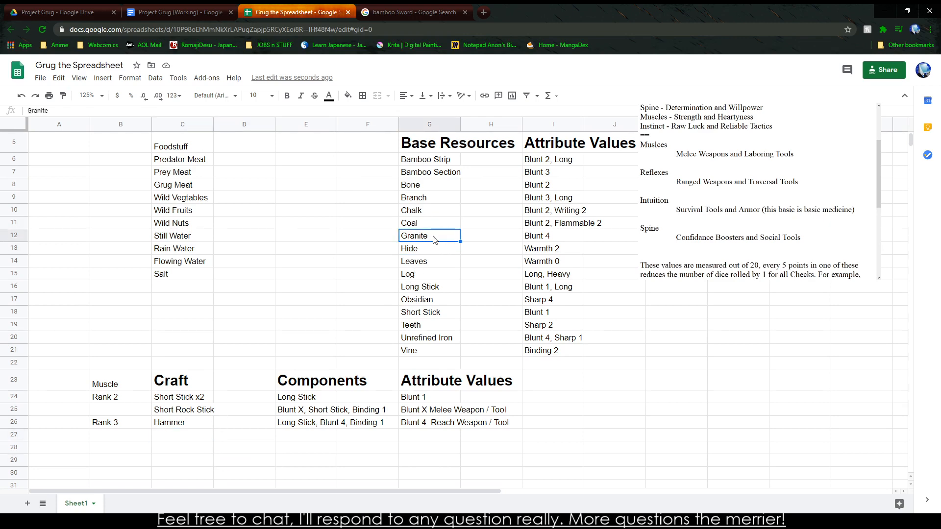
Step: Enter "Rock Knife" as the second Rank 3 craft in C27
left_click(182, 427)
left_click(183, 438)
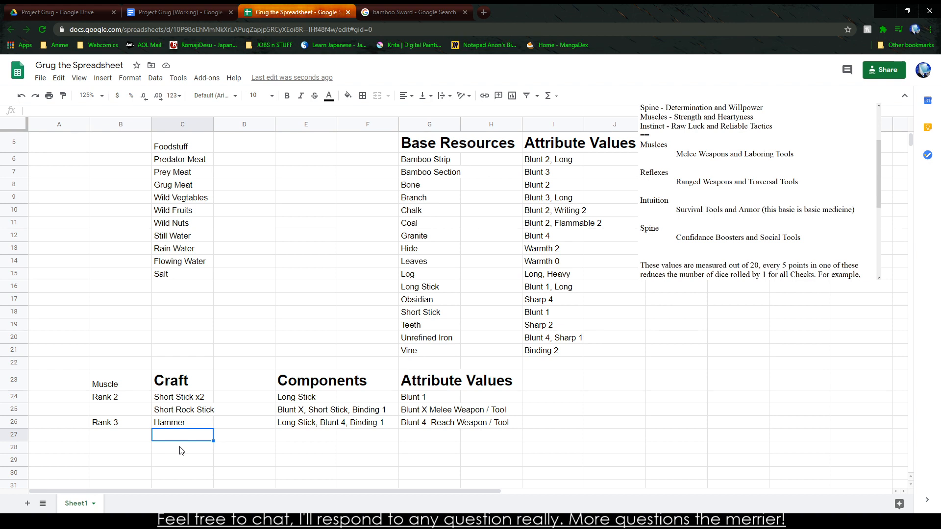
type("Jagged")
key("BackSpace")
key("BackSpace")
key("BackSpace")
key("BackSpace")
key("BackSpace")
key("BackSpace")
type("Rock Knife")
key("Tab")
key("Tab")
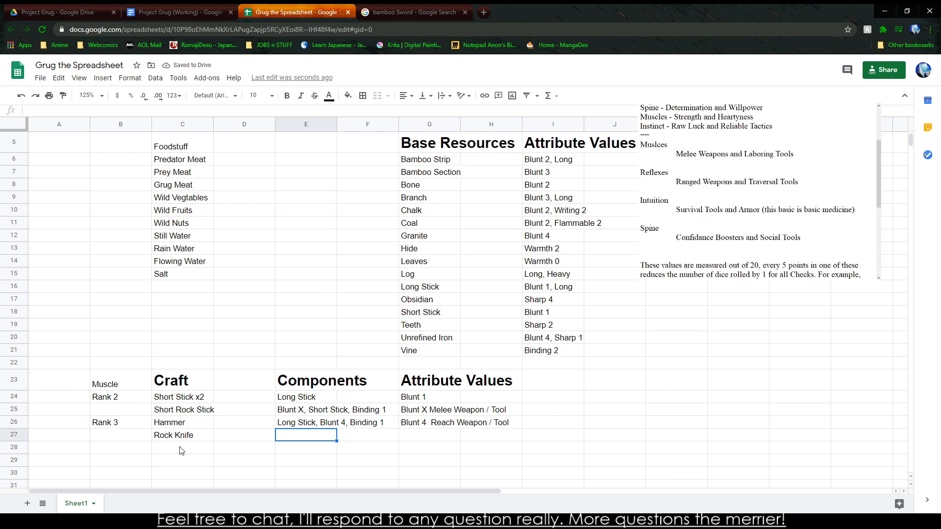
Step: Give the Rock Knife the components "Blunt X, Blunt 4" and the attribute value "Sharp (4-X)"
type("Blunt ")
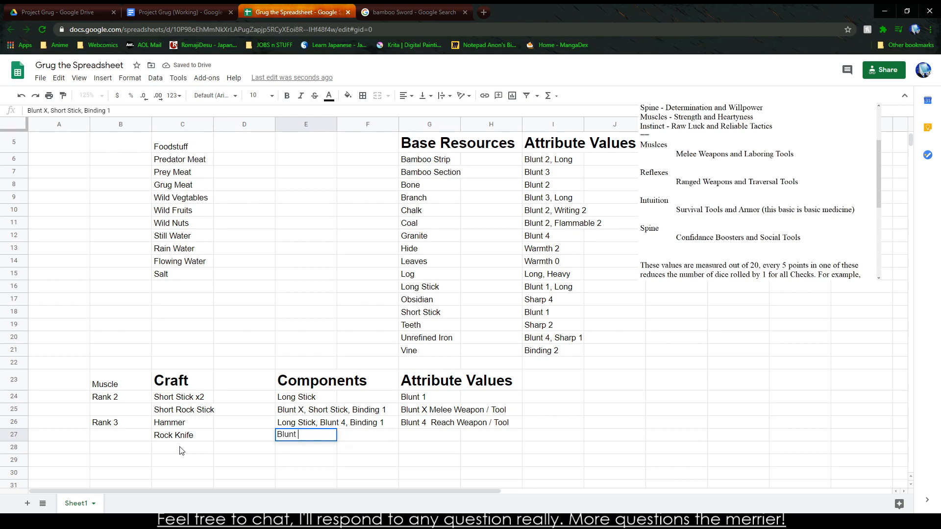
type("X, Blunt 4")
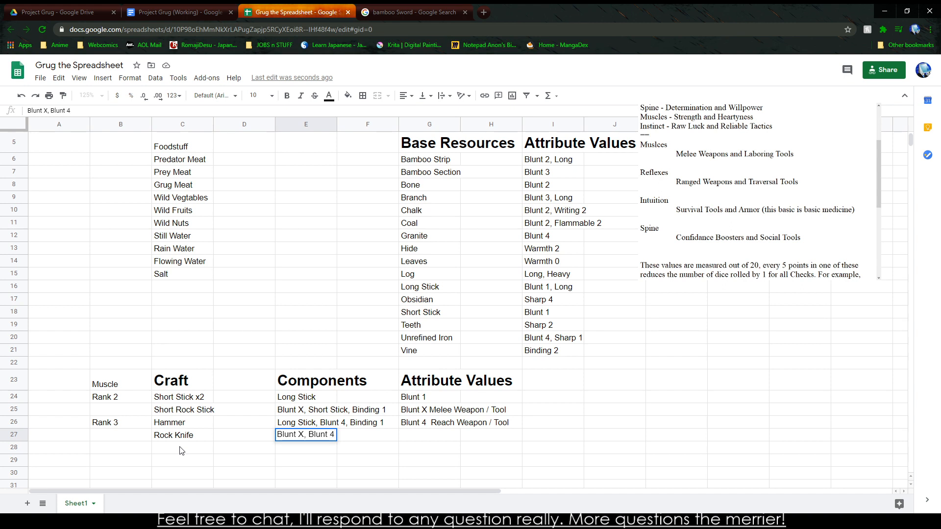
key("Tab")
key("Tab")
type("Sharp")
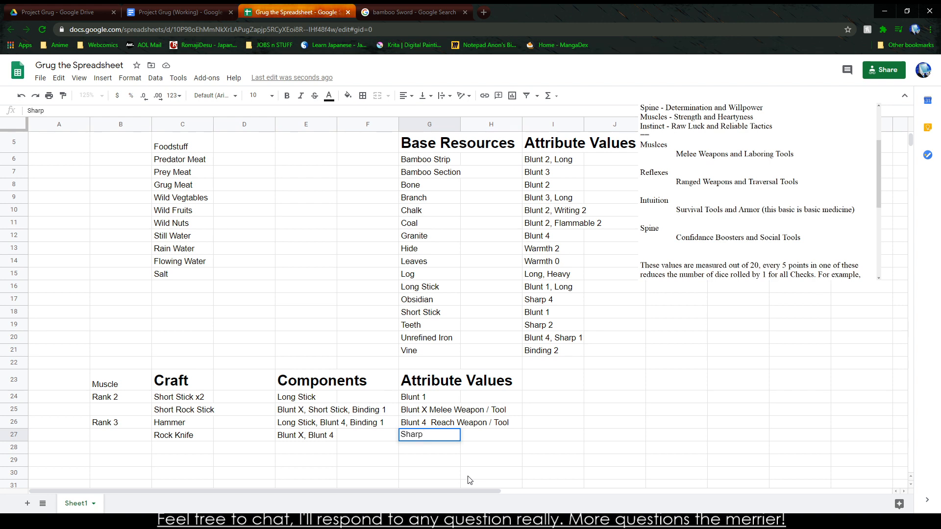
type("4-x")
key("BackSpace")
type("X)")
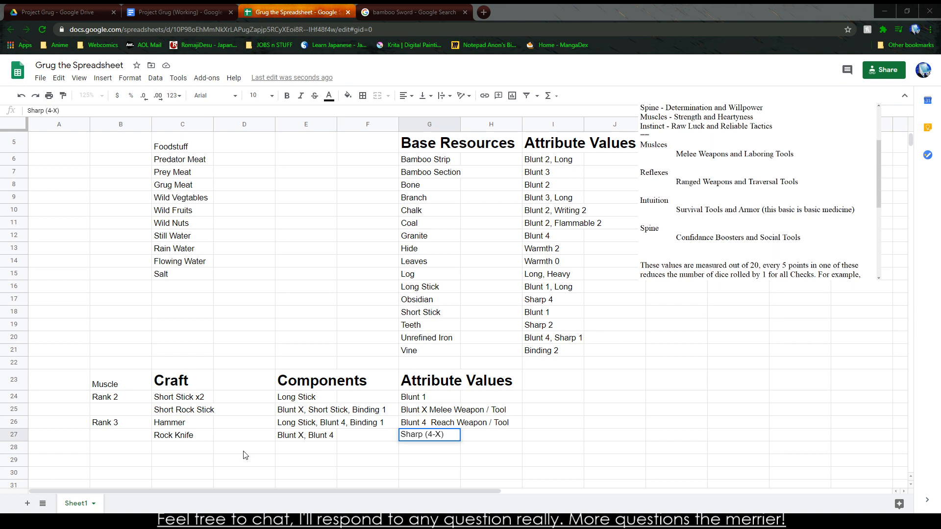
left_click(223, 448)
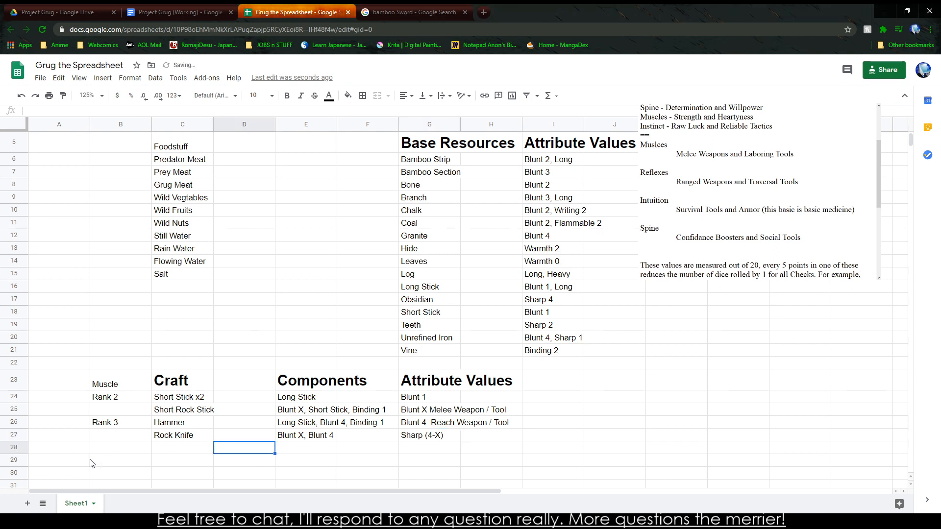
Step: Enter "Bone Knife" as the third Rank 3 craft in C28
left_click(156, 449)
double_click(157, 449)
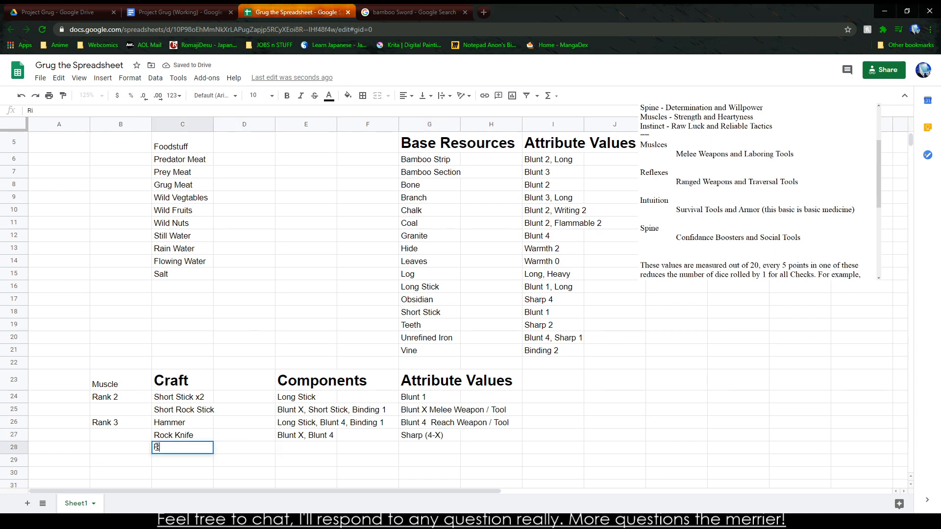
type("Bone Too")
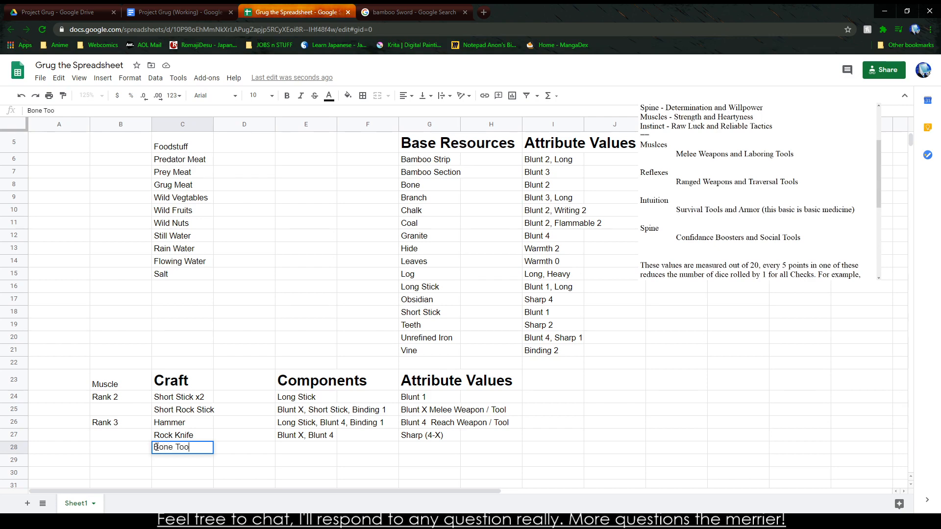
key("BackSpace")
key("BackSpace")
key("BackSpace")
type("Rock")
key("BackSpace")
key("BackSpace")
key("BackSpace")
key("BackSpace")
type("Knife")
key("Tab")
key("Tab")
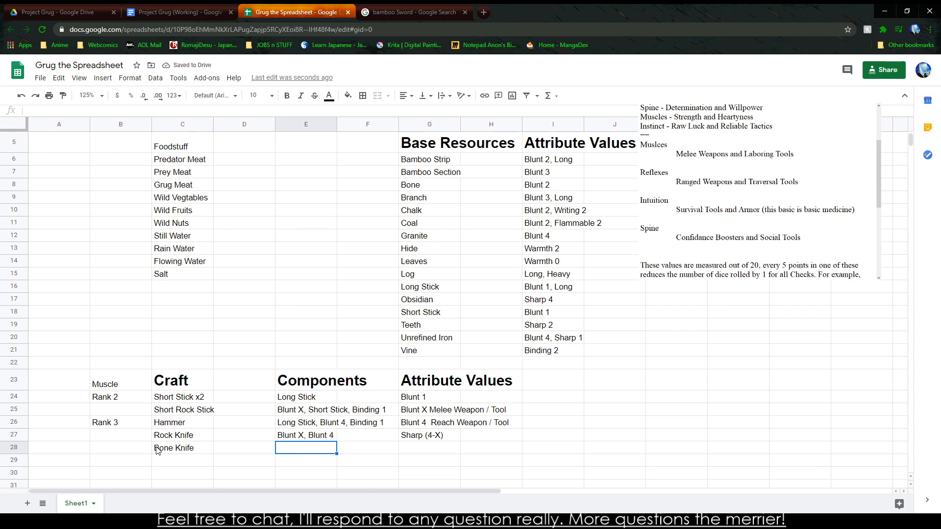
Step: Give the Bone Knife the components "Sharp 2, Bone" and the attribute value "Sharp 3 Touch Weapon / Tool"
type("Sharp 2, ")
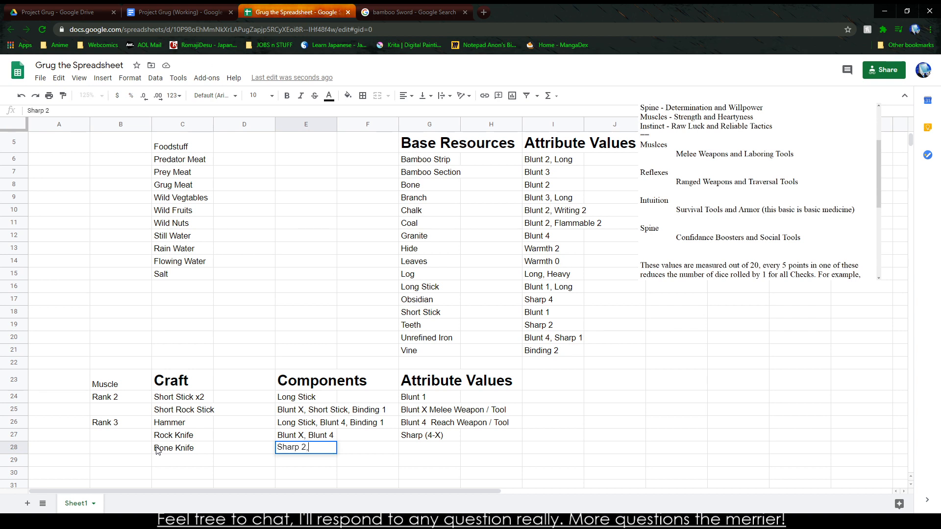
type("Bone")
key("Tab")
key("Tab")
type("Sharp 3")
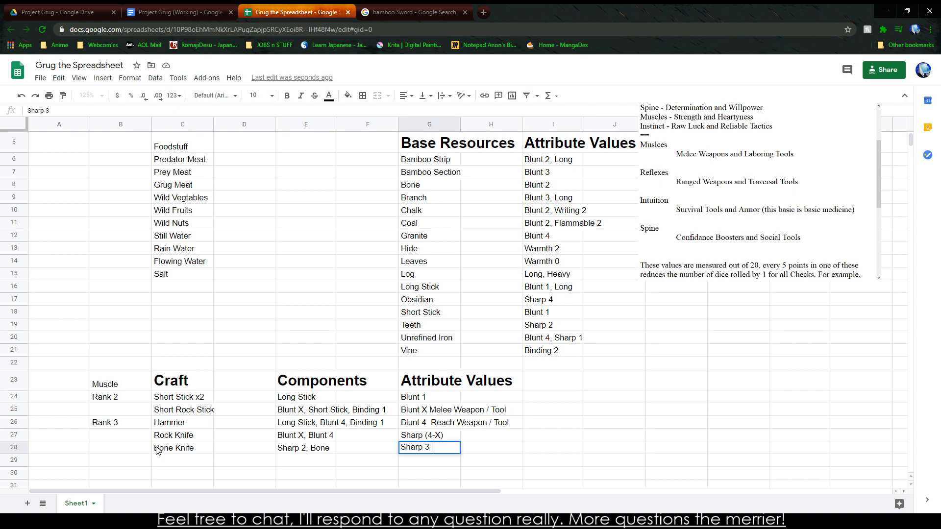
type(" M")
key("BackSpace")
type("Touch Weapon")
type(",")
type(" Tool")
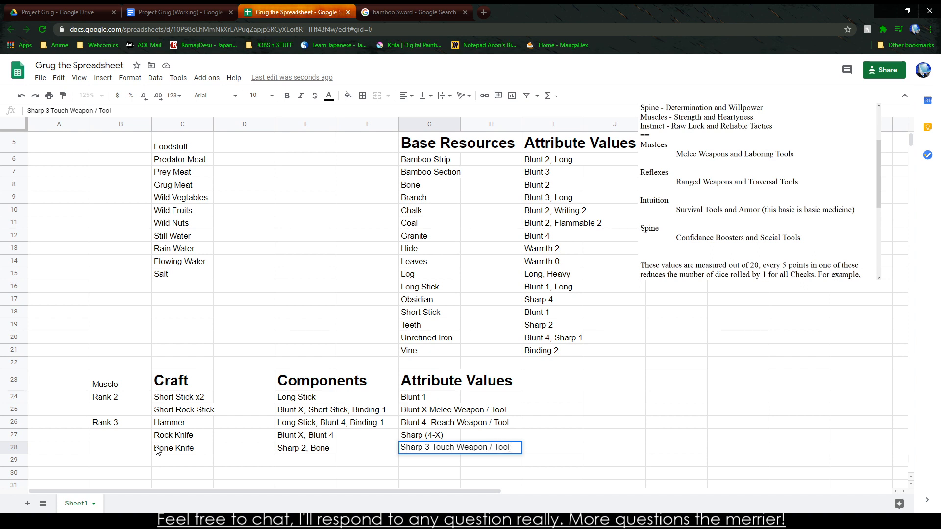
Step: Add "Touch Weapon / Tool" to the end of the Rock Knife's attribute value in G27
key("Up")
left_click(76, 110)
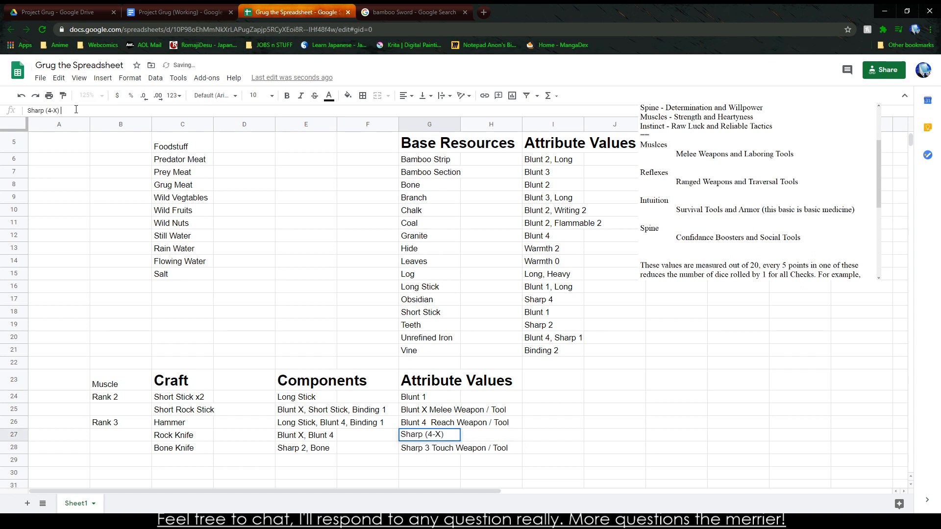
type("Touch WEapon")
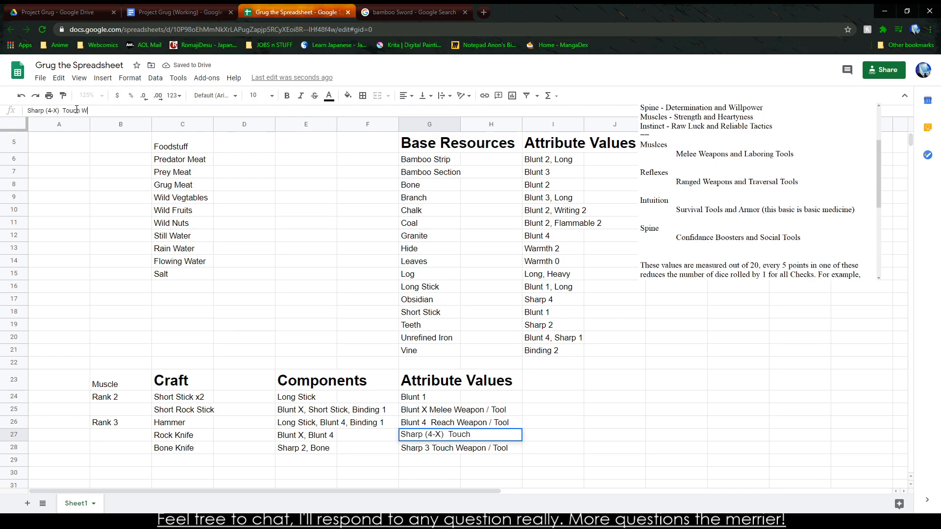
key("BackSpace")
key("BackSpace")
key("BackSpace")
key("BackSpace")
key("BackSpace")
key("BackSpace")
type("eapon")
key("BackSpace")
key("BackSpace")
key("BackSpace")
key("BackSpace")
key("BackSpace")
type("Weapon / Tool")
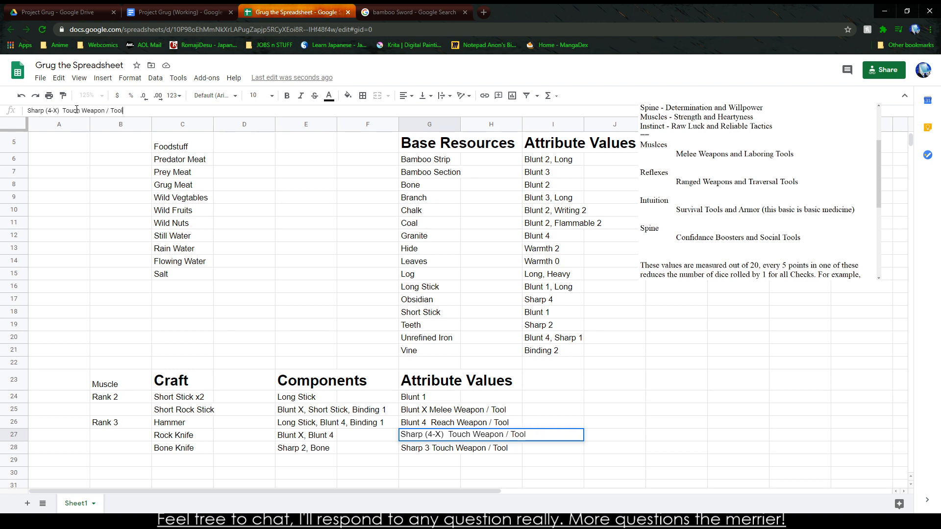
key("Return")
Step: Select the empty Craft cell C29 below Bone Knife
key("Down")
key("Down")
key("Left")
key("Left")
key("Left")
key("Up")
key("Right")
left_click(245, 521)
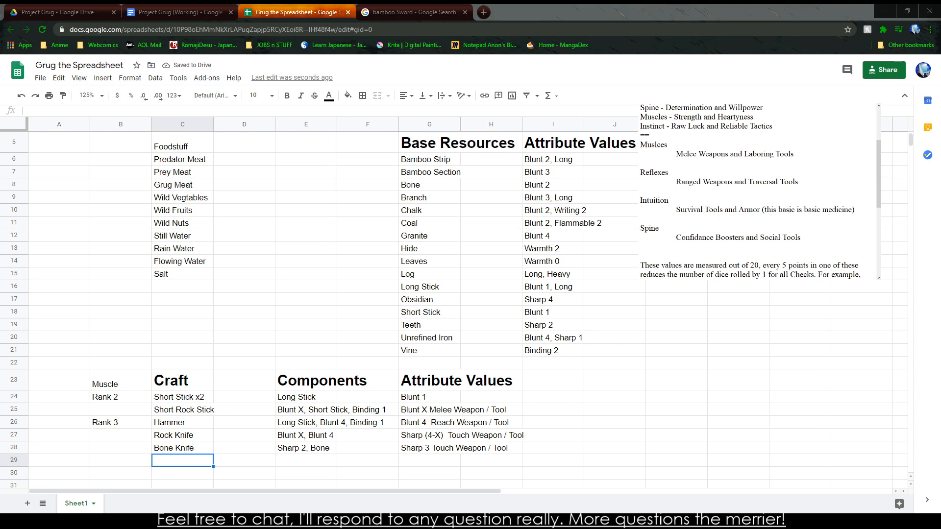
left_click(182, 365)
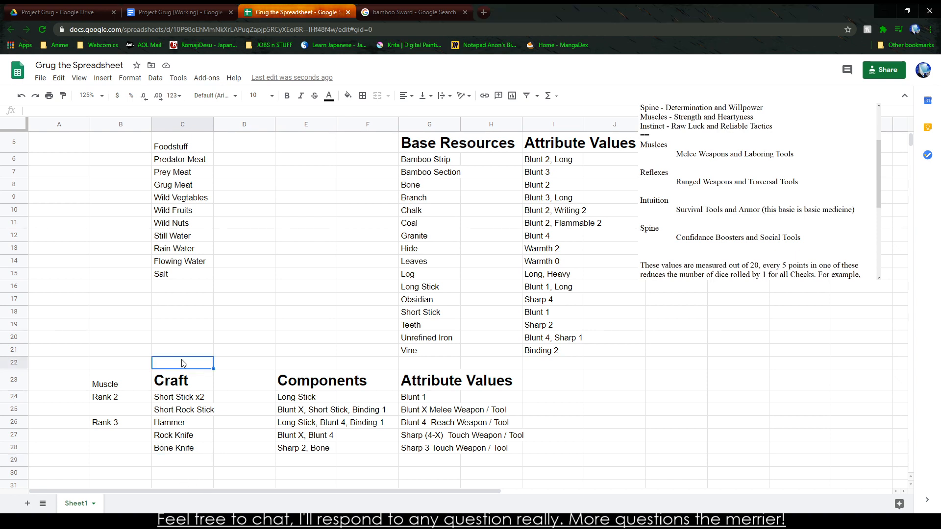
left_click(199, 415)
left_click(190, 441)
Step: Start a "Rank 4" group in B29 and enter "Bamboo Bludgeon" as its first craft in C29
left_click(190, 460)
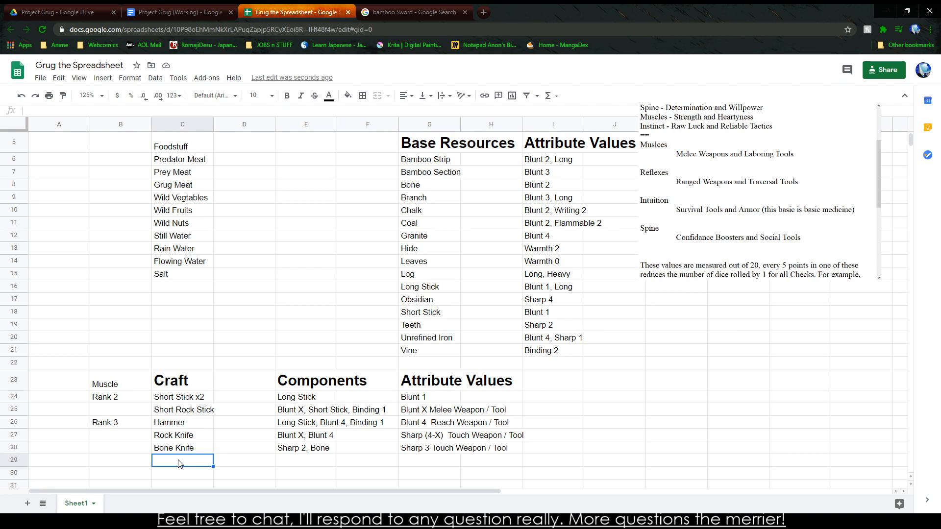
key("Left")
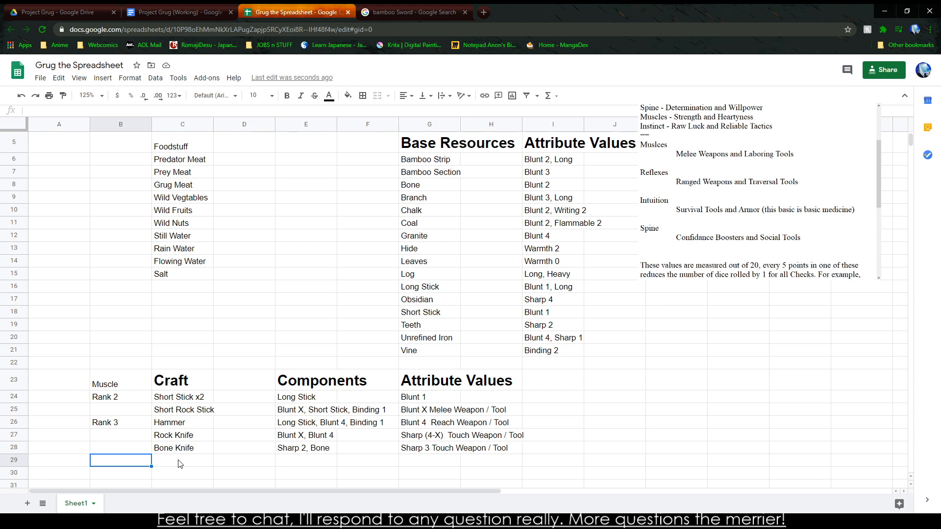
type("Rank 4")
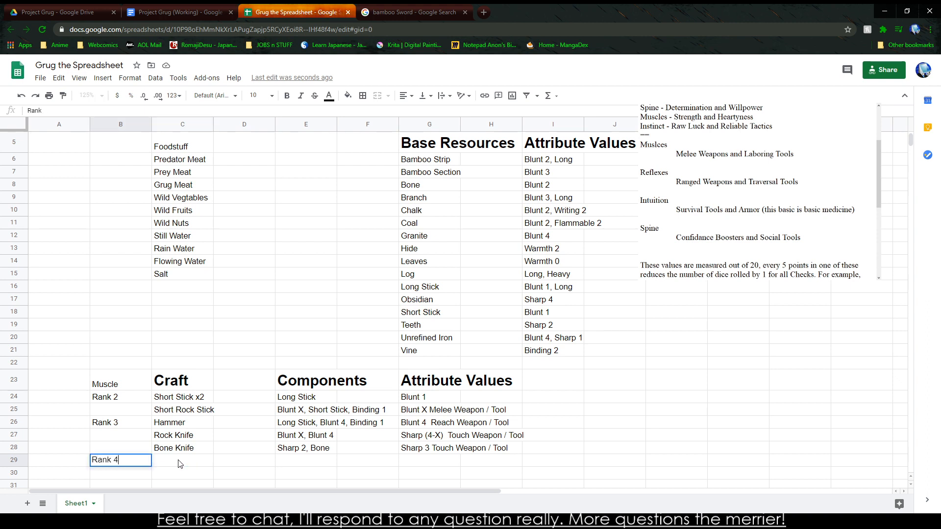
key("Tab")
type("Bamboo Bludgeon")
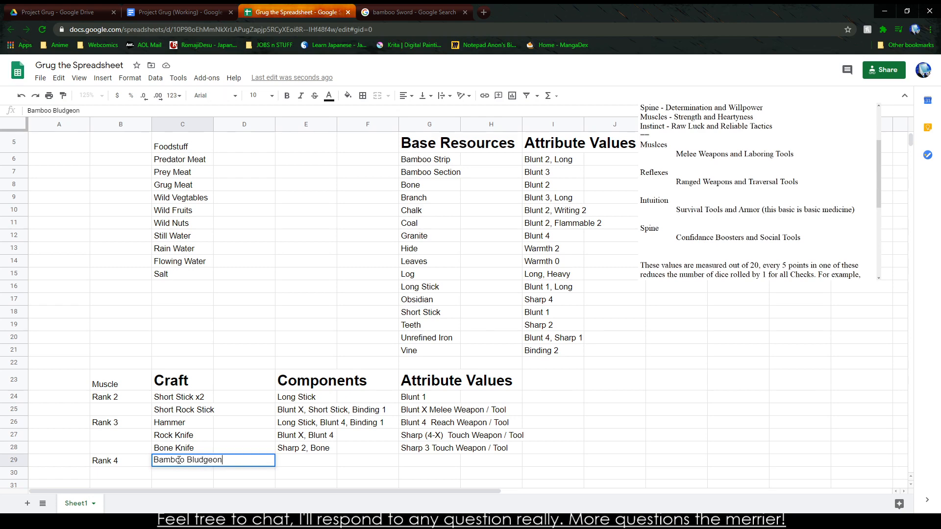
Step: Give the Bamboo Bludgeon the components "Bamboo Section x 2" and the attribute value "Blunt 5'"
key("Tab")
type("Bamboo ")
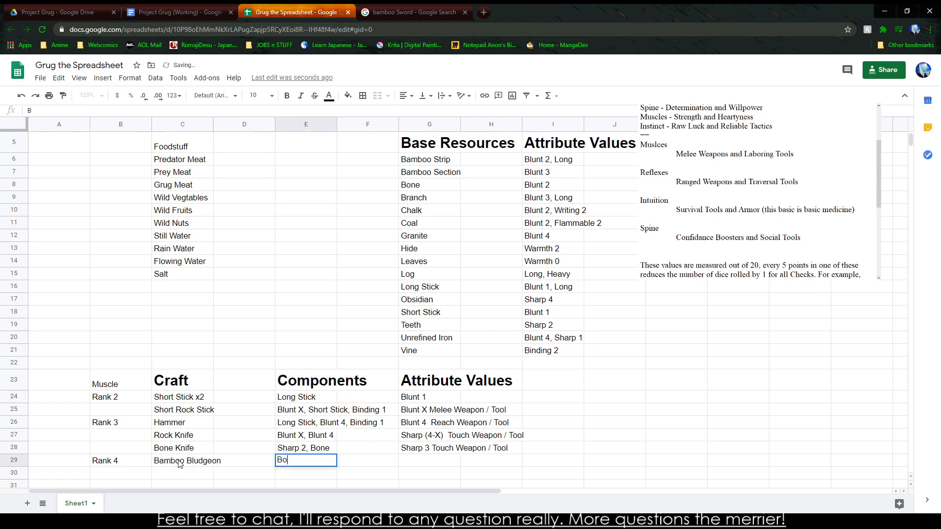
type("Section x 2")
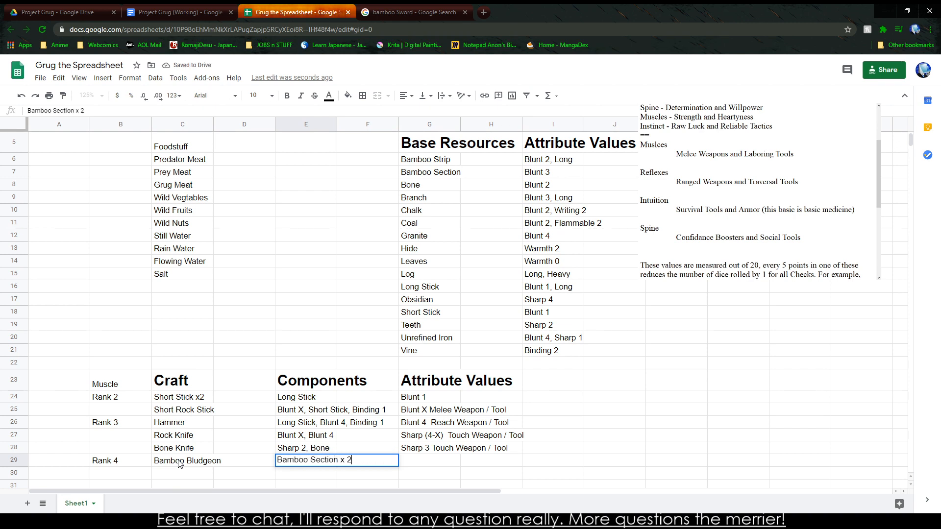
key("Tab")
type("Blunt ")
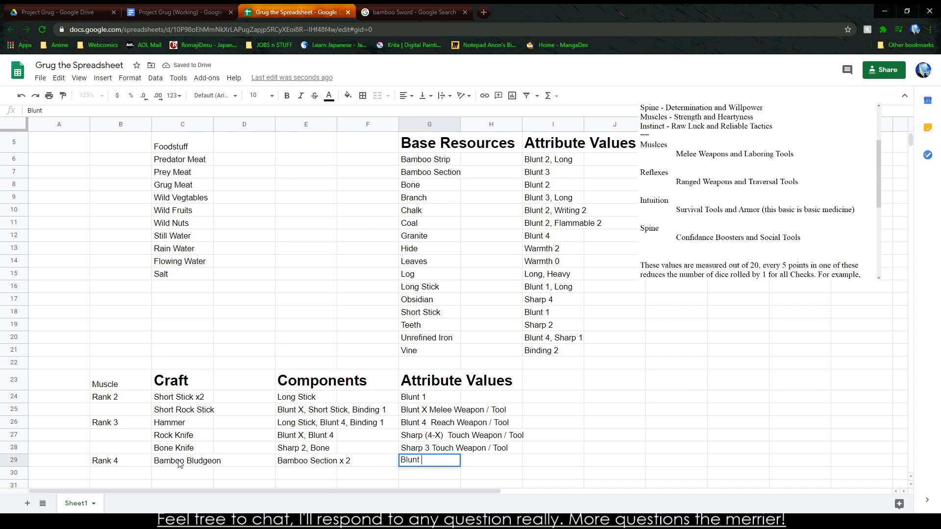
type("5")
Step: Append ", Binding 2" to the Bamboo Bludgeon's components in E29
key("Left")
key("Left")
left_click(108, 111)
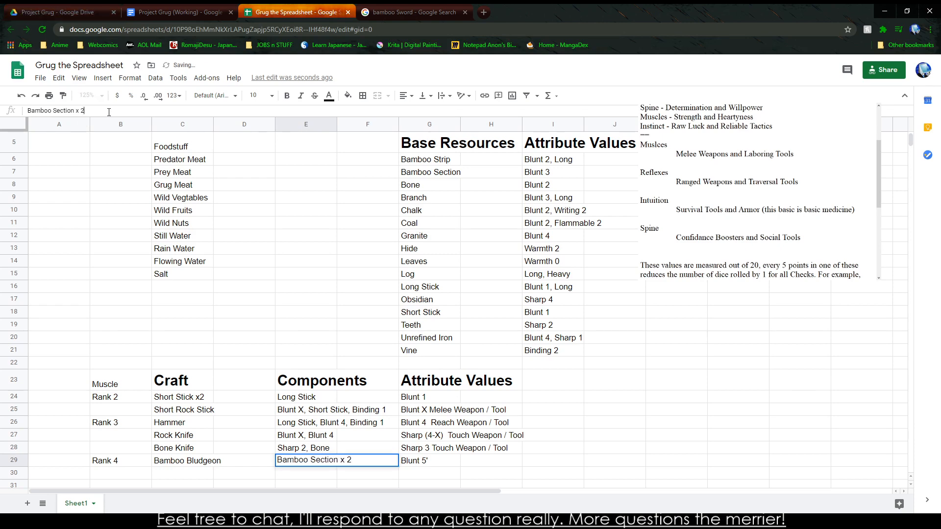
type(", Binding 2")
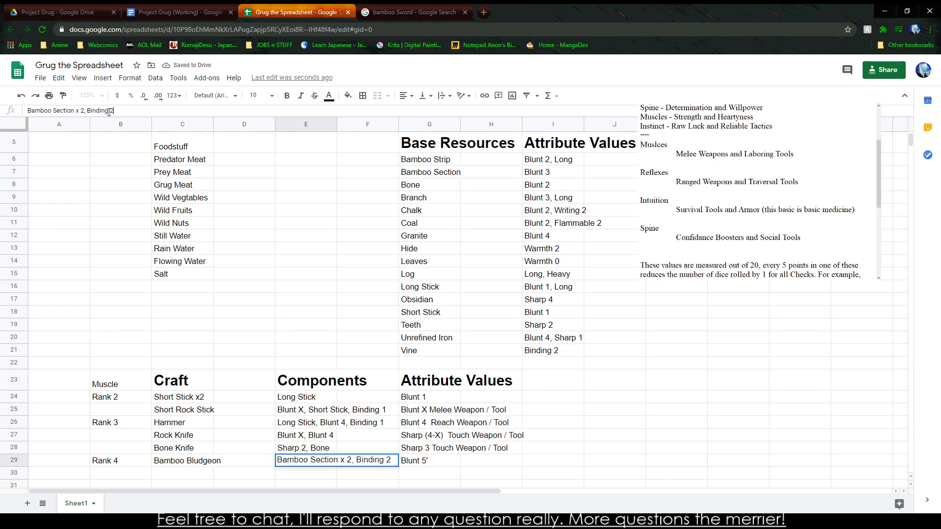
key("Tab")
key("Tab")
key("Tab")
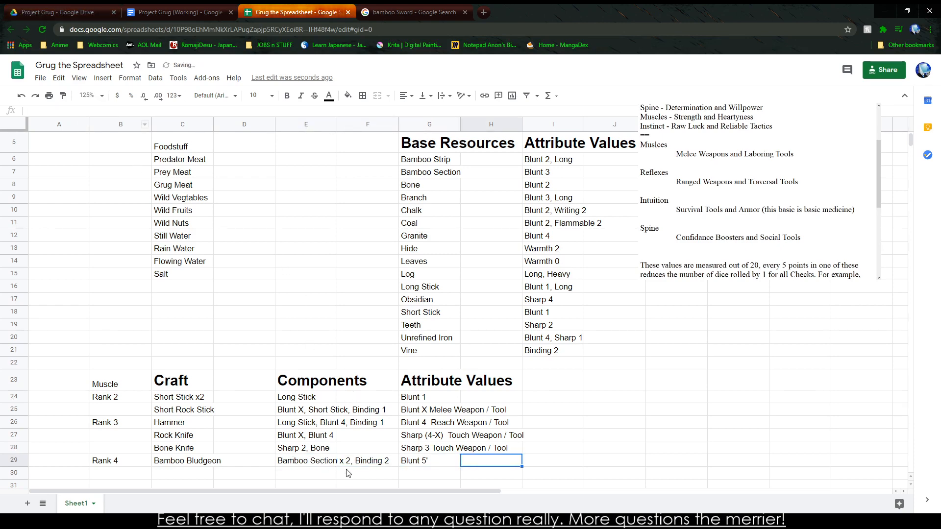
Step: Change the binding requirement in the Bamboo Bludgeon's components to "Binding 4"
left_click(324, 460)
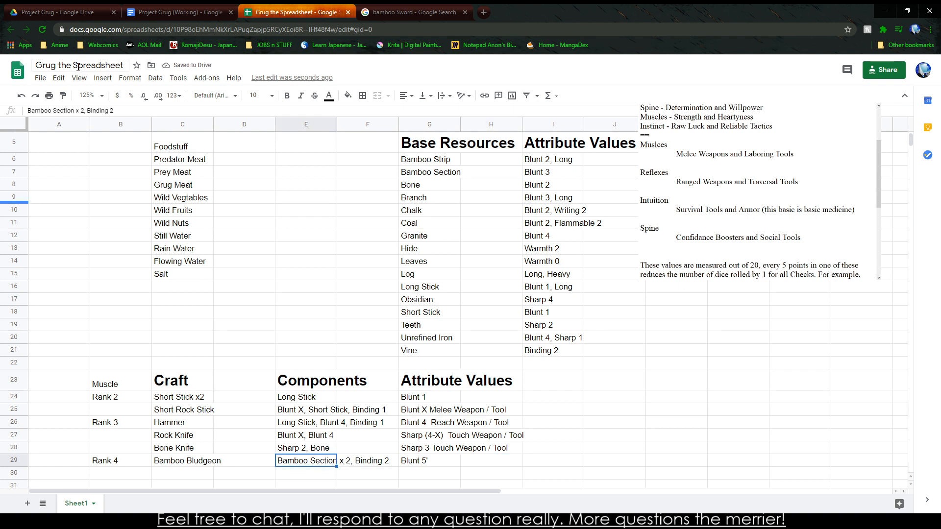
left_click(112, 110)
key("BackSpace")
type("4")
left_click(282, 260)
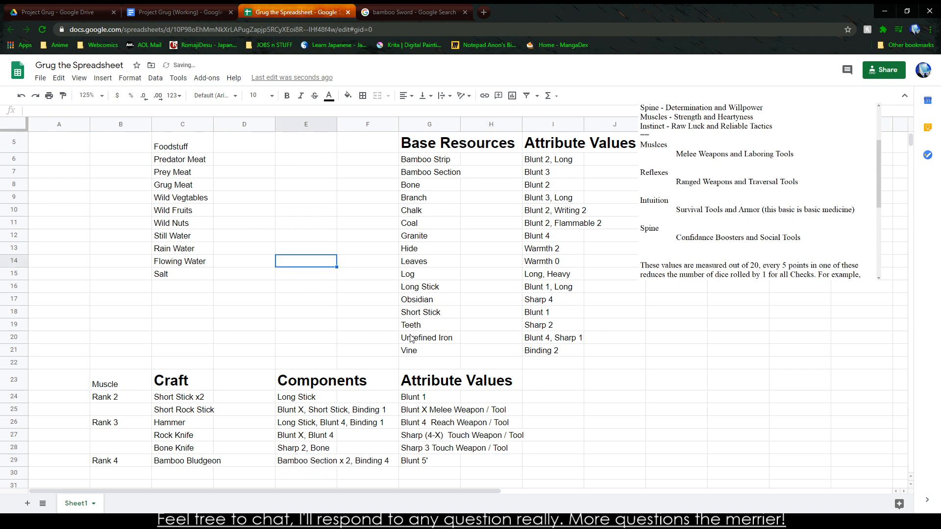
Step: Select the empty cell G22 below Vine in the Base Resources list
left_click(451, 340)
left_click(419, 363)
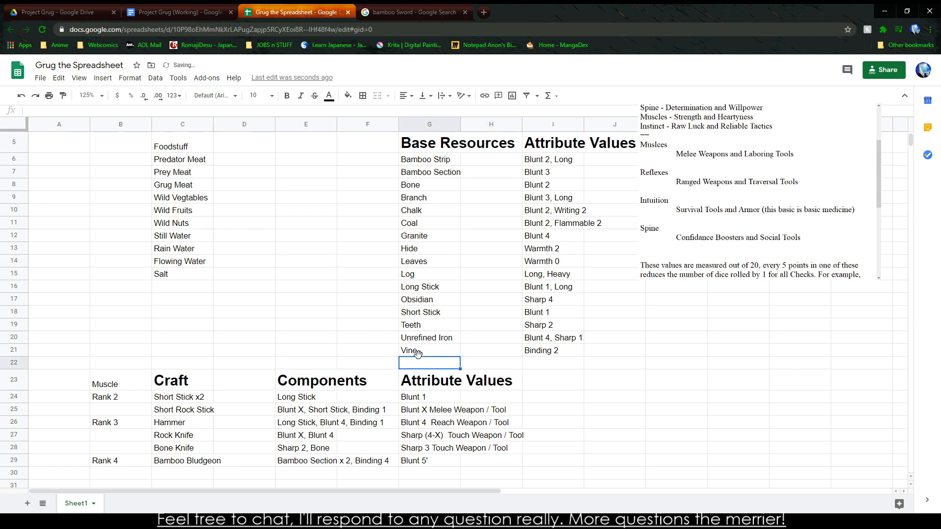
Step: Set the Bamboo Bludgeon's attribute value to "Blunt 5 Melee Weapon"
left_click(294, 423)
left_click(453, 475)
left_click(316, 435)
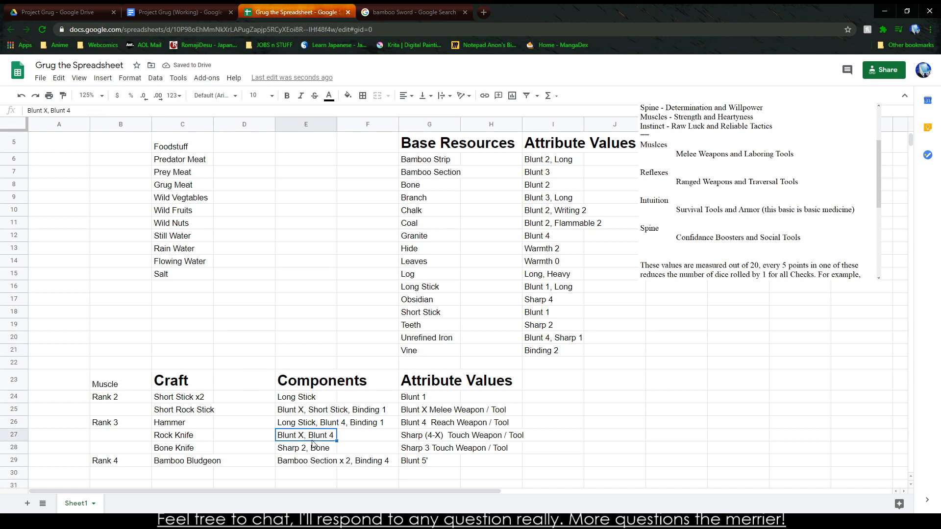
left_click(420, 461)
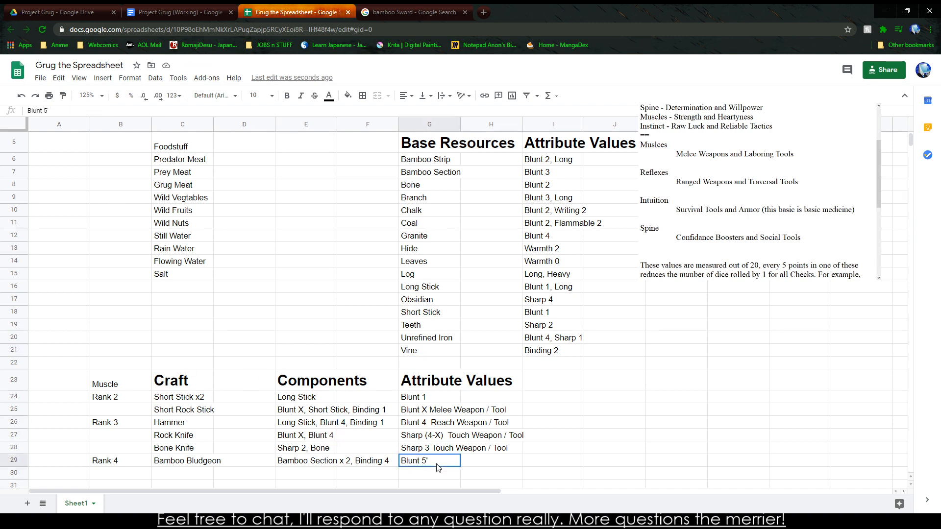
double_click(437, 461)
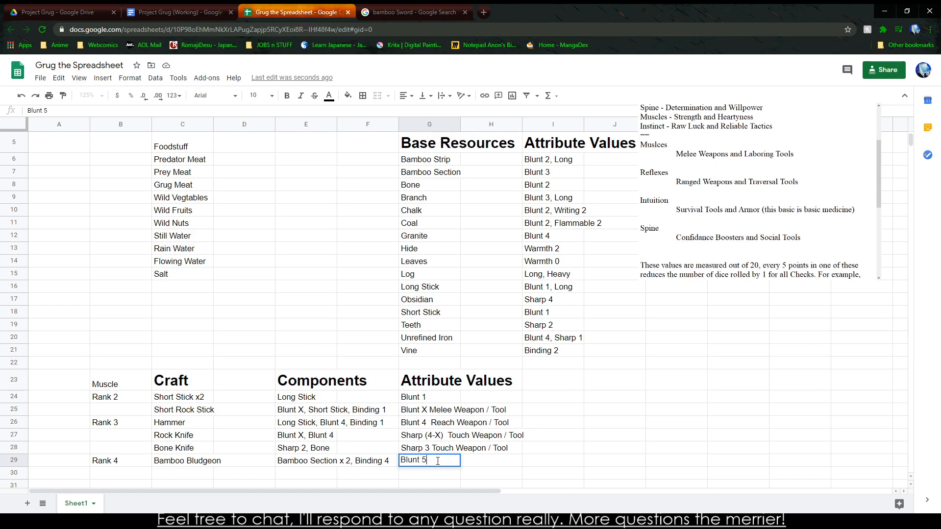
type("Melee Weapon")
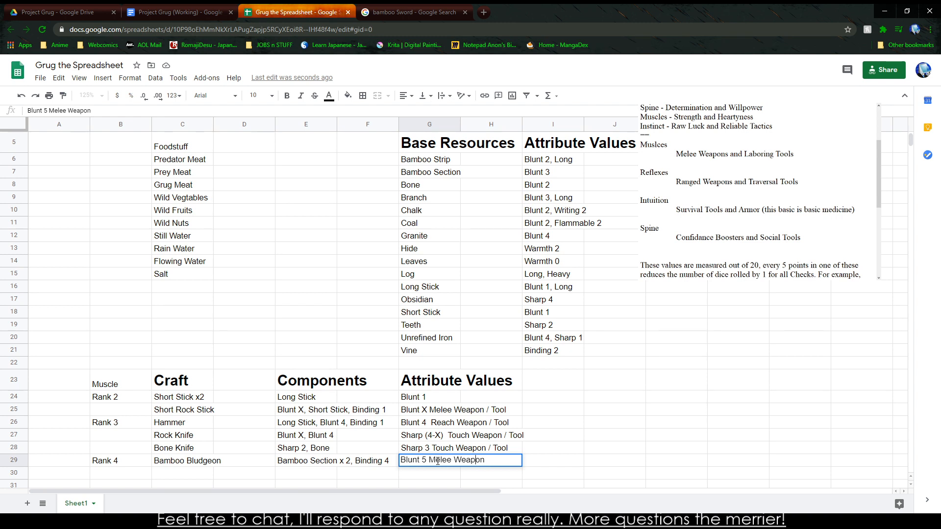
key("Return")
key("Left")
key("Left")
key("Left")
key("Left")
key("Left")
scroll(438, 463, "down", 1)
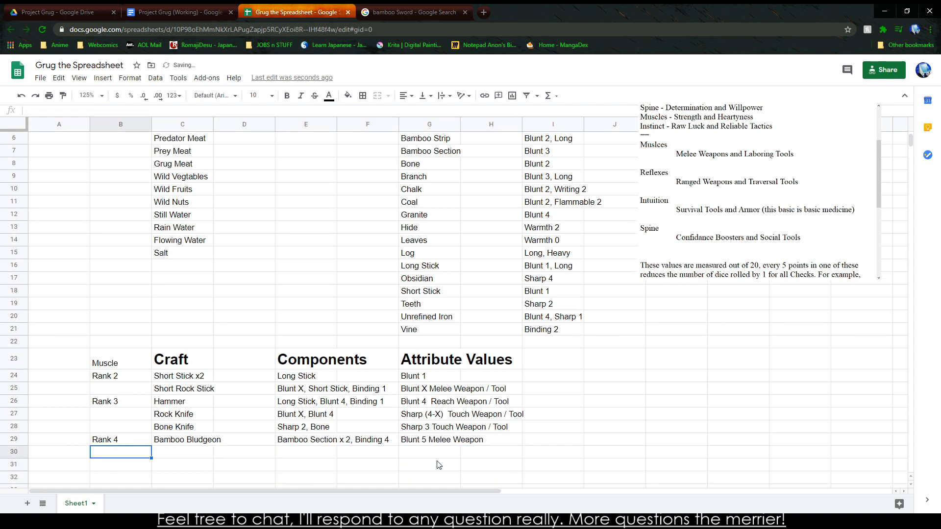
key("Right")
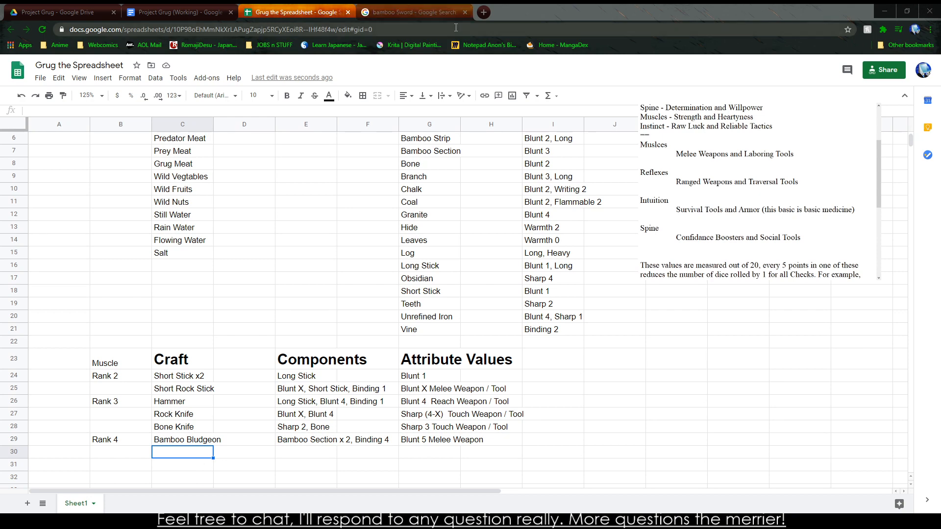
Step: Search Google for "Rust Crafting Recipes" and open the Rust Wiki's Recipes page
left_click(443, 14)
left_click(440, 30)
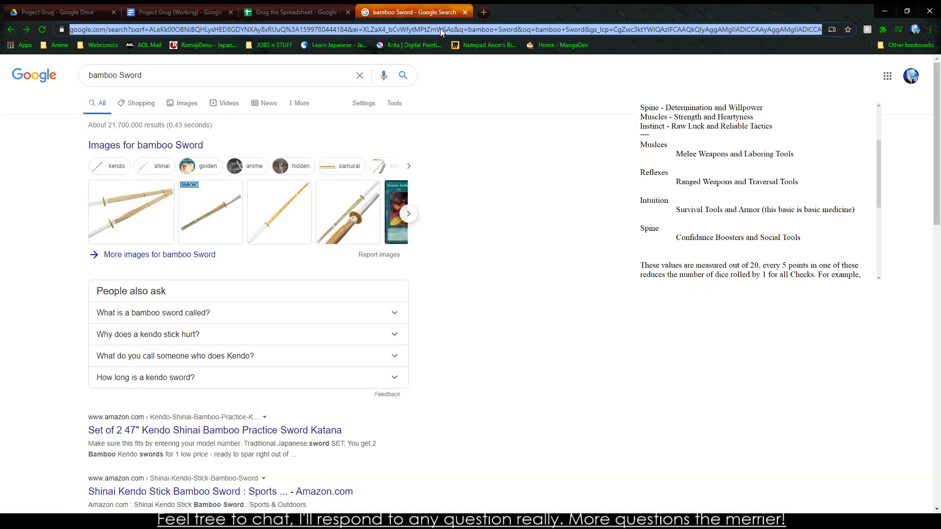
type("Rust Craftin")
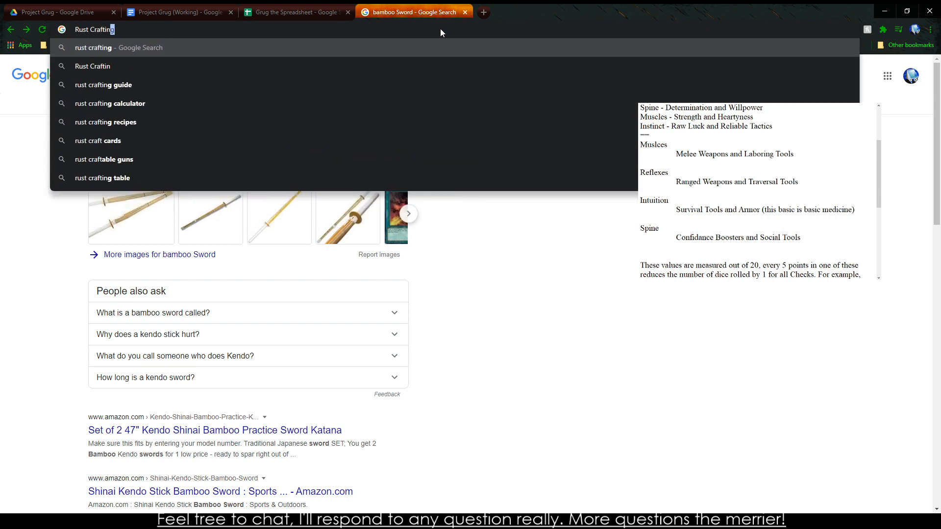
type("g Recipe")
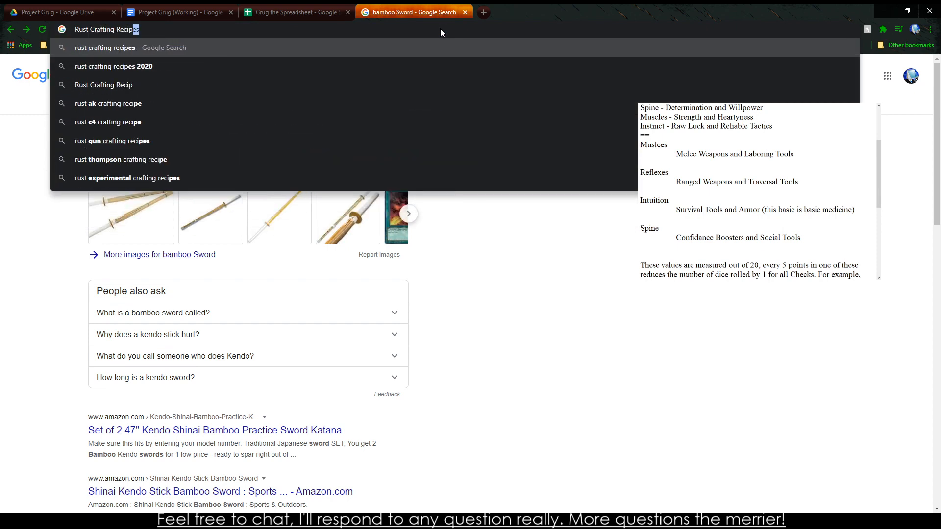
key("Return")
left_click(152, 157)
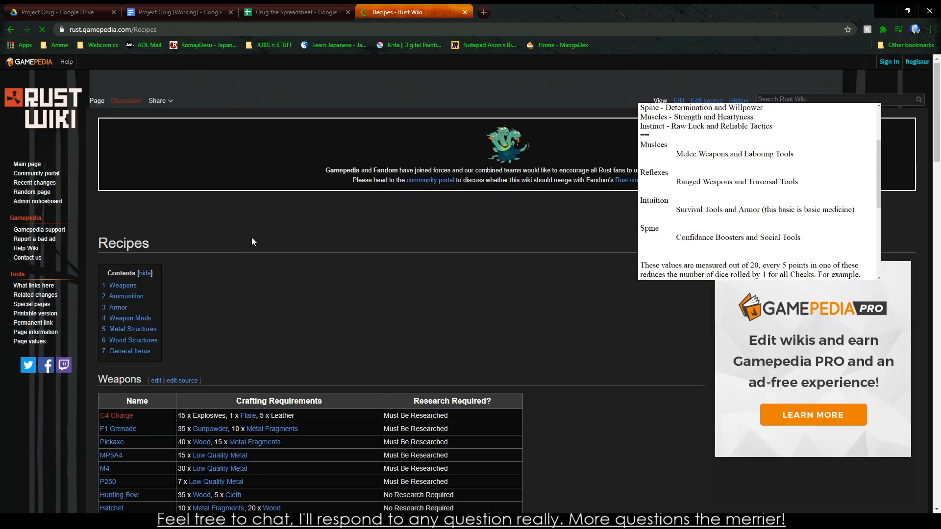
Step: Examine the wiki's crafting recipe tables, finding every "No research Required" entry and reading the components of those items
scroll(214, 216, "down", 3)
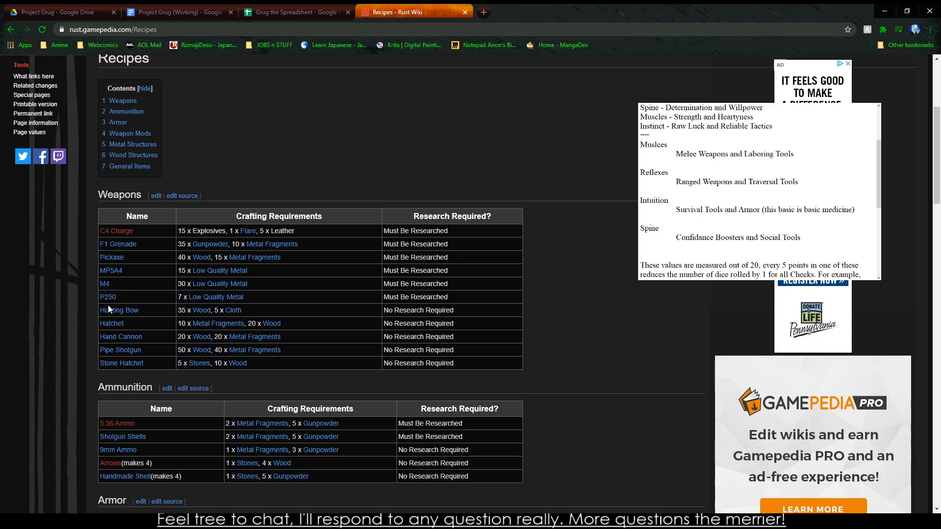
scroll(107, 306, "down", 6)
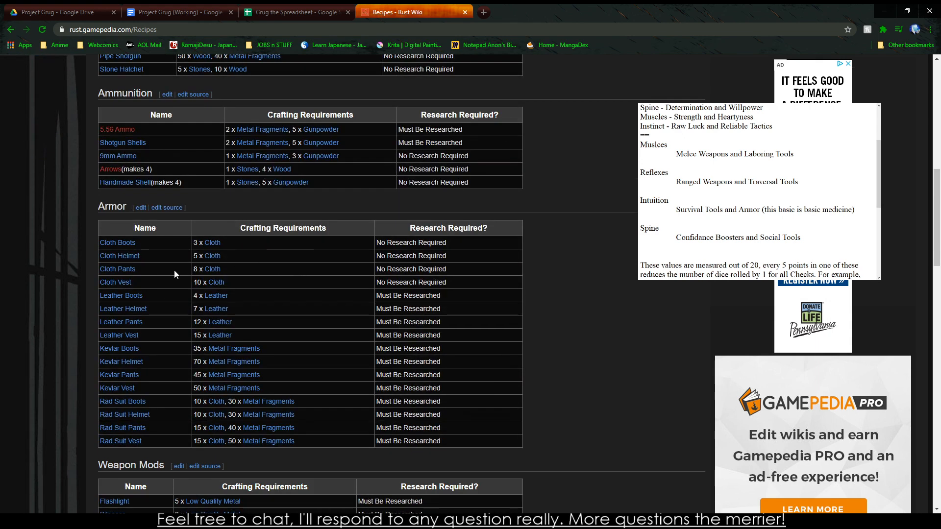
scroll(227, 270, "down", 6)
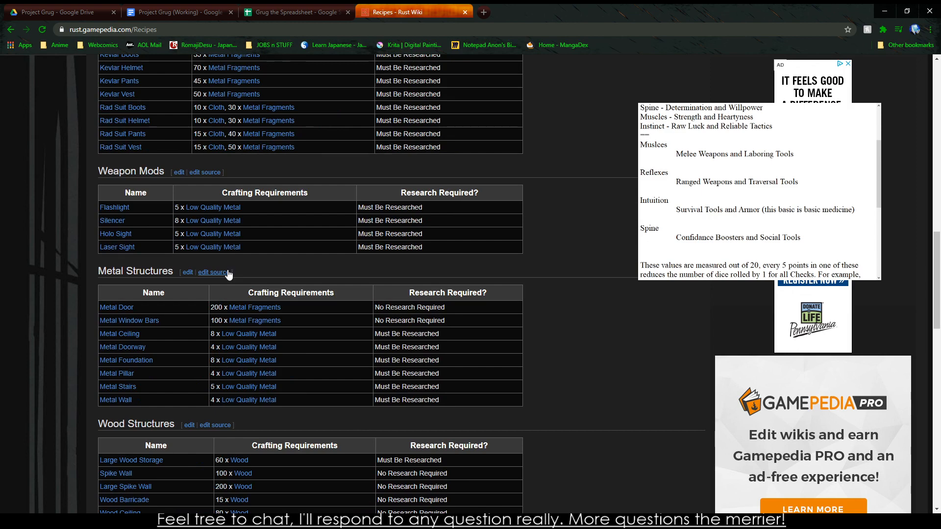
scroll(145, 220, "down", 4)
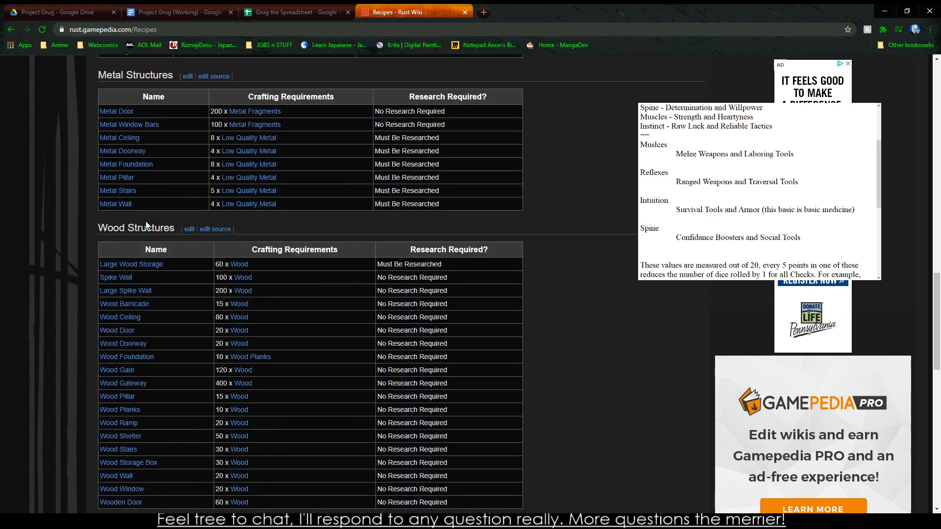
scroll(160, 230, "down", 6)
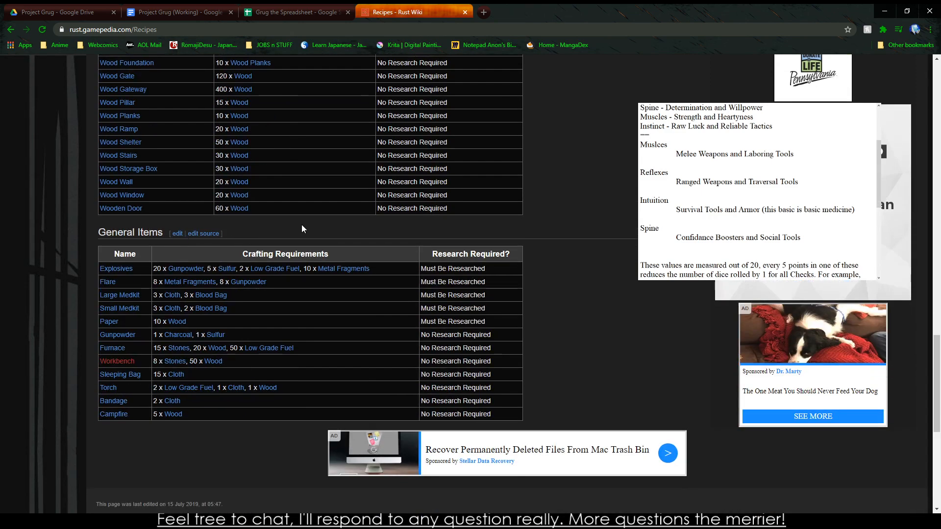
key("ctrl+f")
type("No resea")
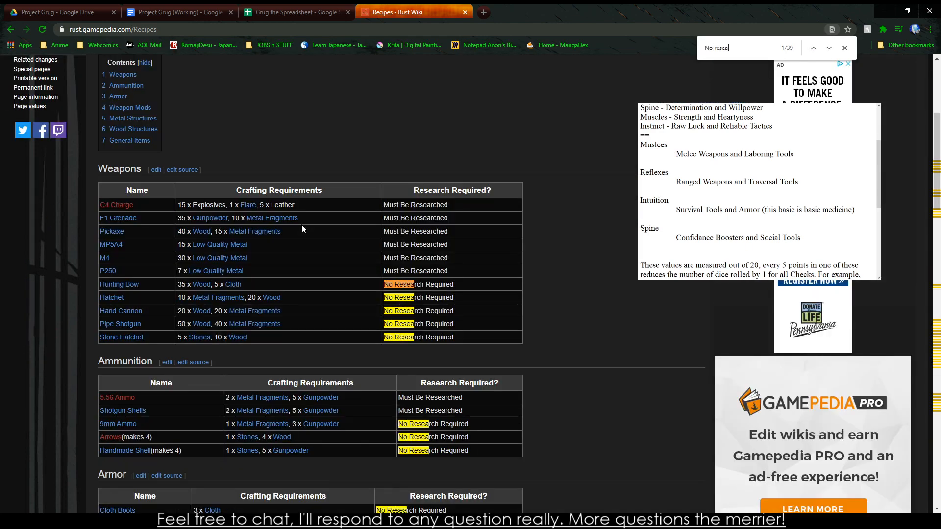
type("rch Required")
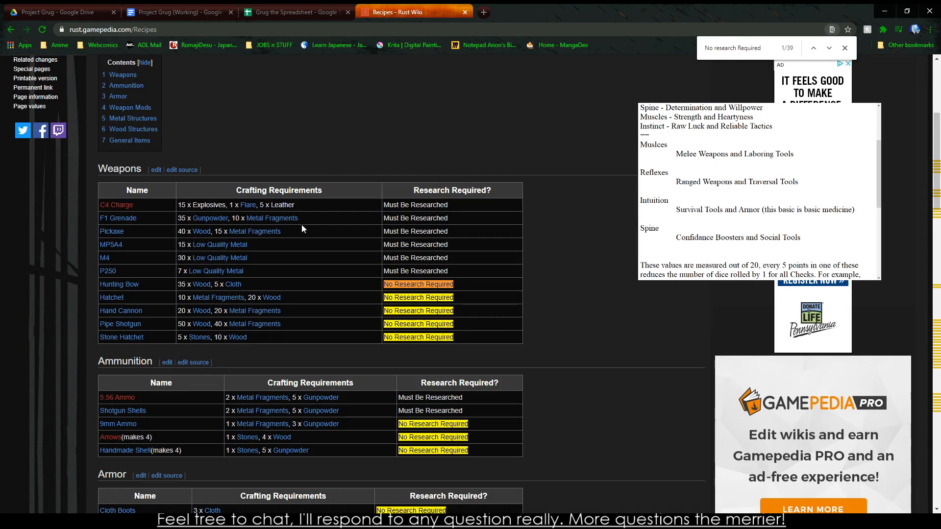
scroll(539, 294, "down", 4)
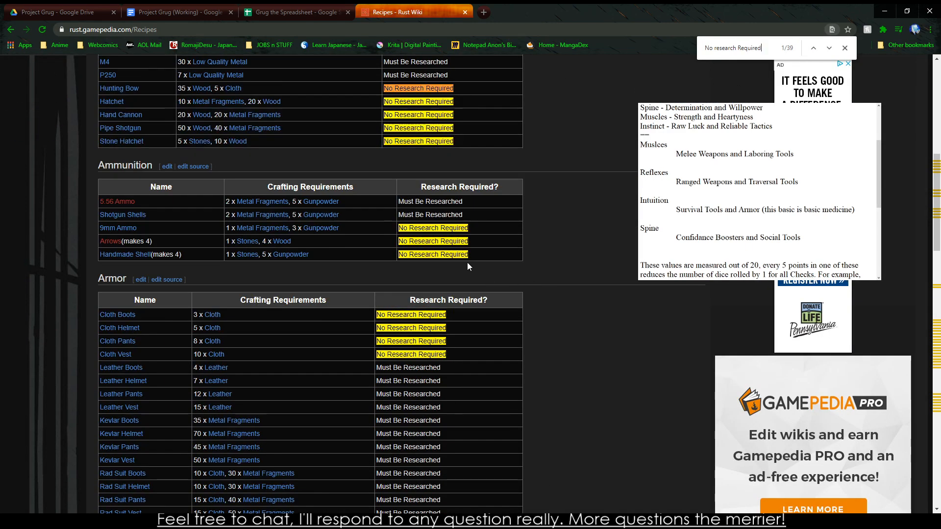
scroll(467, 262, "down", 7)
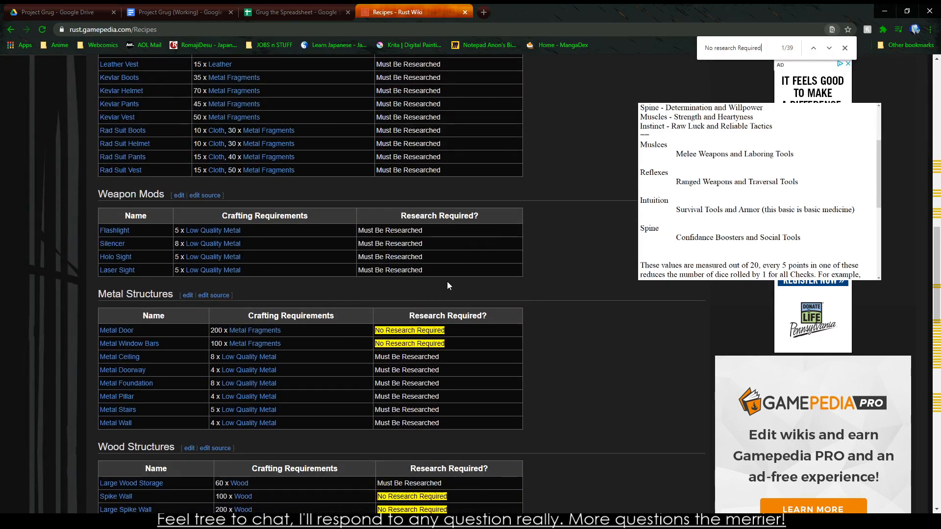
scroll(187, 322, "down", 3)
scroll(255, 228, "down", 5)
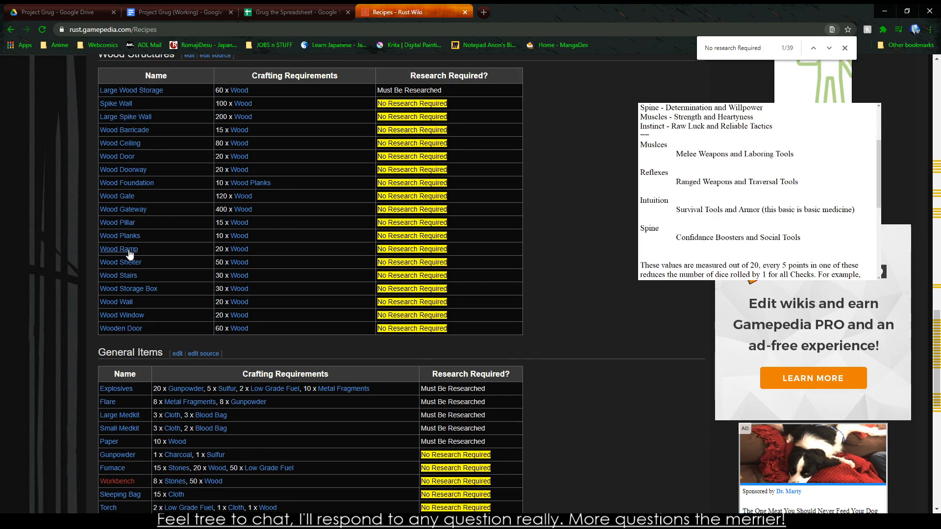
scroll(137, 252, "down", 4)
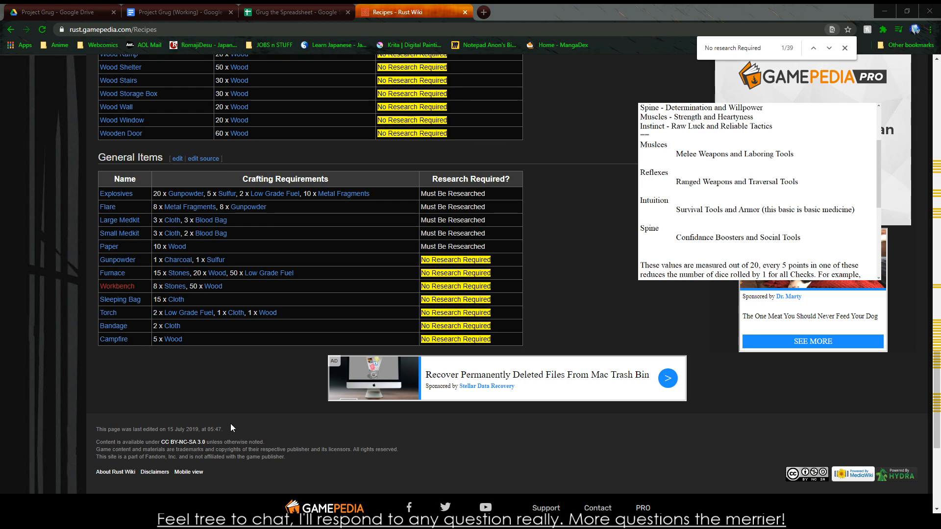
Step: Return to the Grug spreadsheet and select the empty Craft cell C30 below Bamboo Bludgeon
left_click(281, 8)
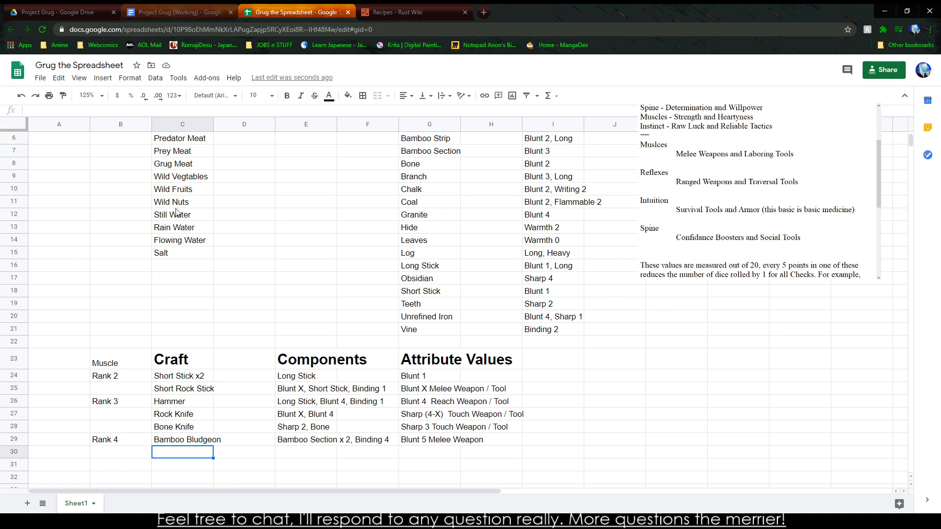
scroll(273, 351, "up", 2)
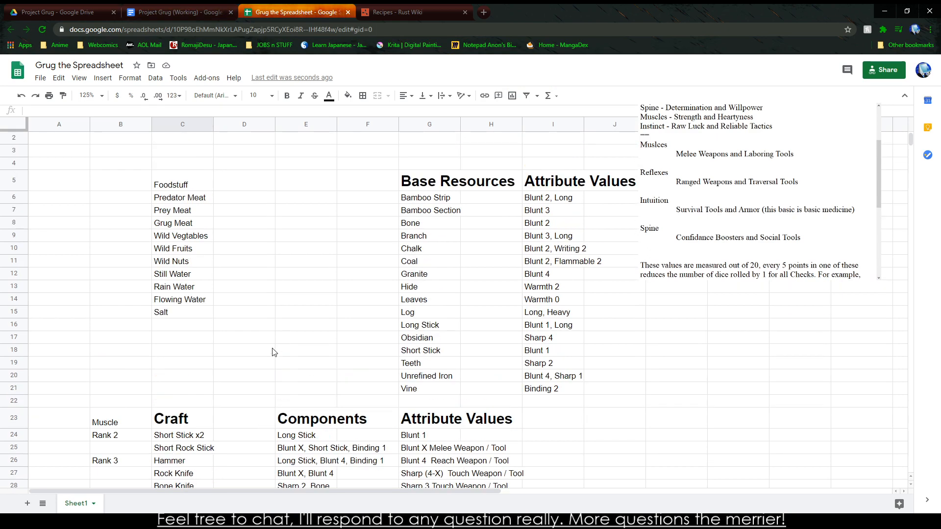
scroll(255, 338, "down", 1)
left_click(240, 329)
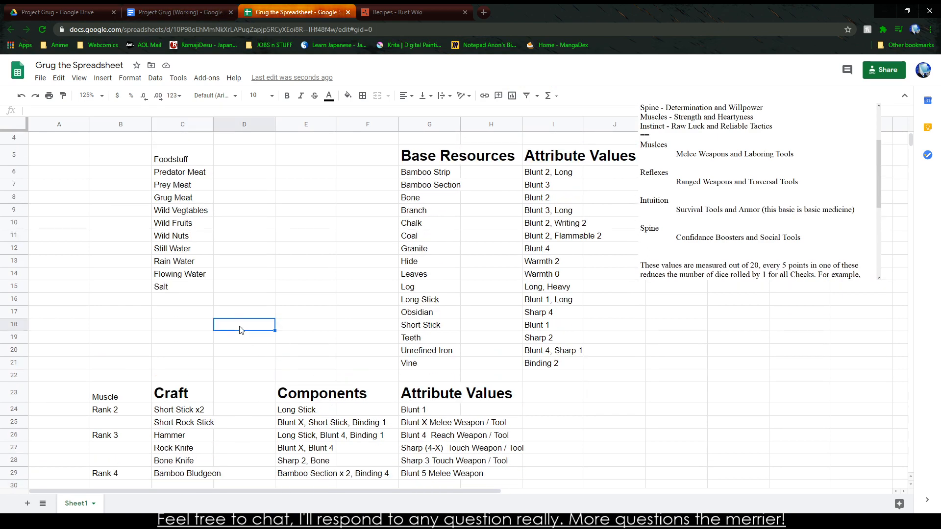
scroll(213, 290, "down", 1)
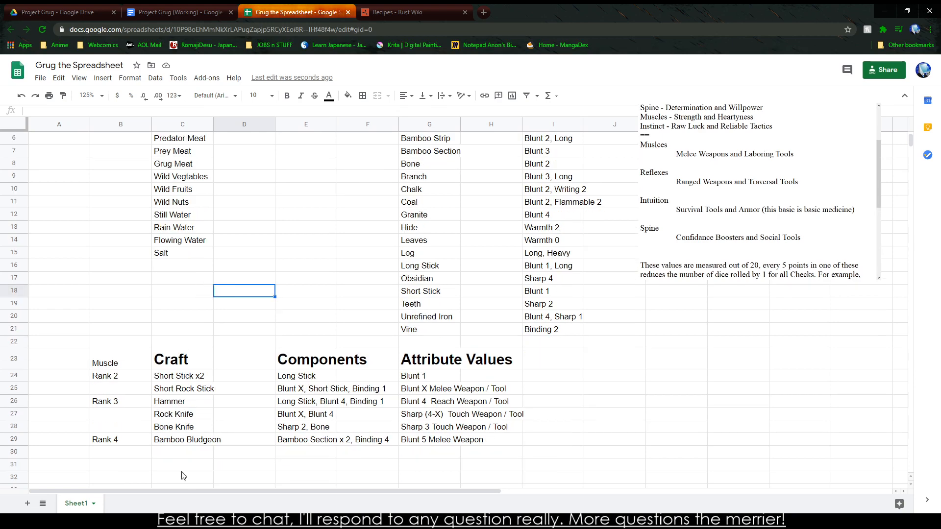
left_click(157, 456)
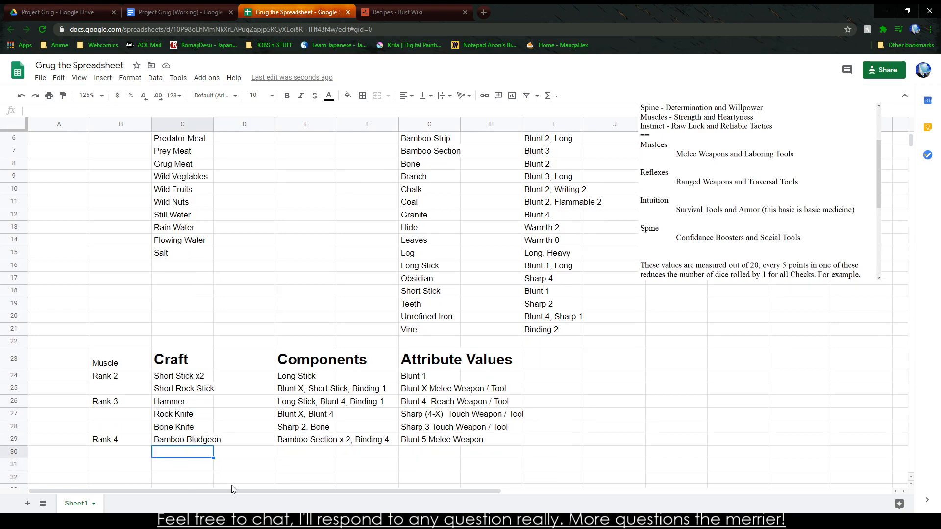
type("Long")
key("BackSpace")
key("BackSpace")
key("BackSpace")
key("BackSpace")
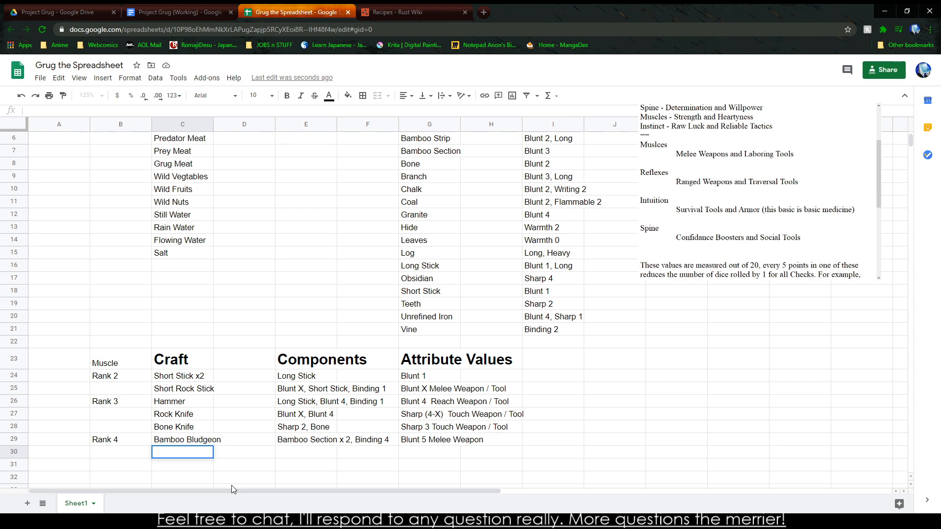
type("B")
key("BackSpace")
Step: Enter "Long Stick x 5" as a new craft below Bamboo Bludgeon
type("Long Stick x 5")
key("Tab")
key("Tab")
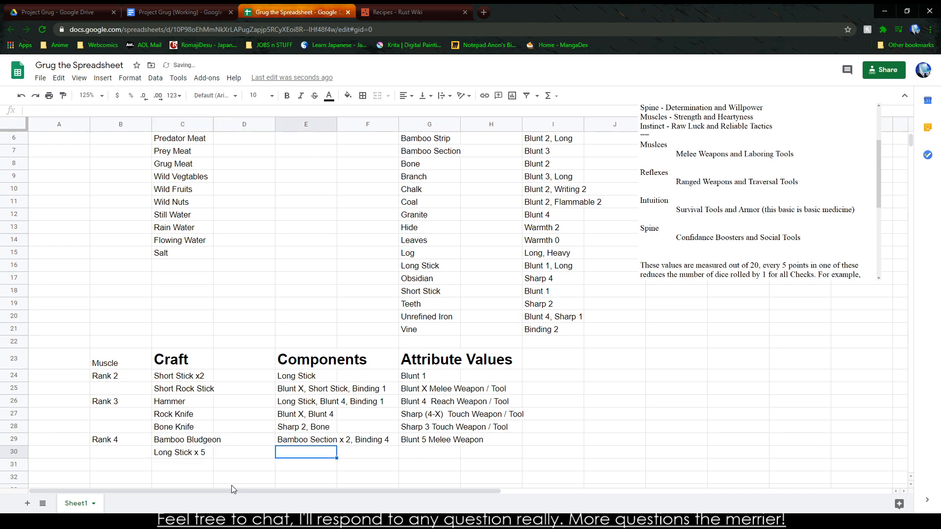
Step: Enter "Log, Sharp 6" as the components of the Long Stick x 5 craft
type("Log")
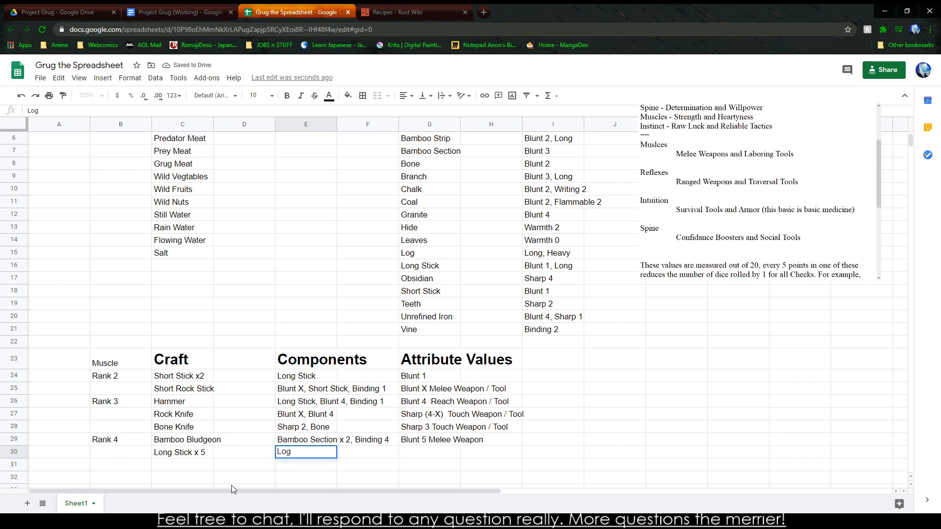
type(", Cutting 6")
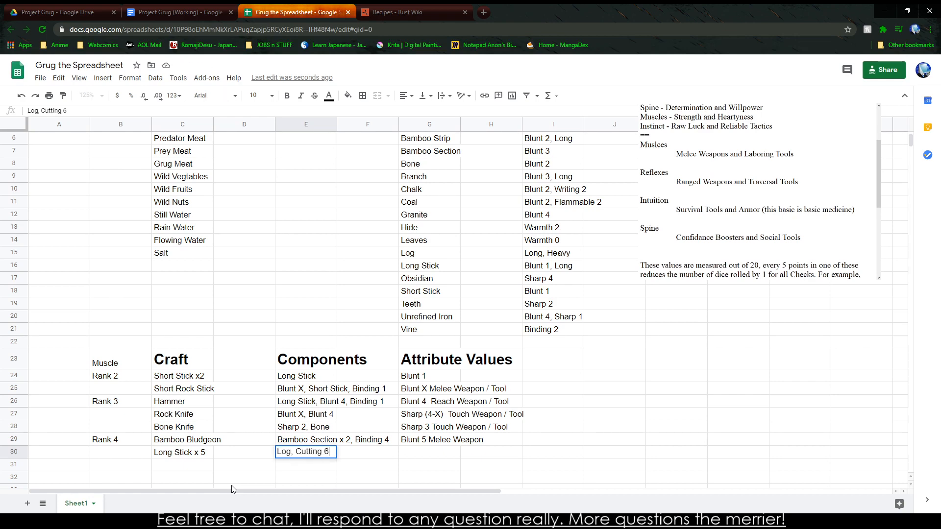
key("BackSpace")
key("BackSpace")
key("BackSpace")
key("BackSpace")
key("BackSpace")
key("BackSpace")
key("BackSpace")
key("BackSpace")
key("BackSpace")
type("Sharp 6")
key("Tab")
key("Tab")
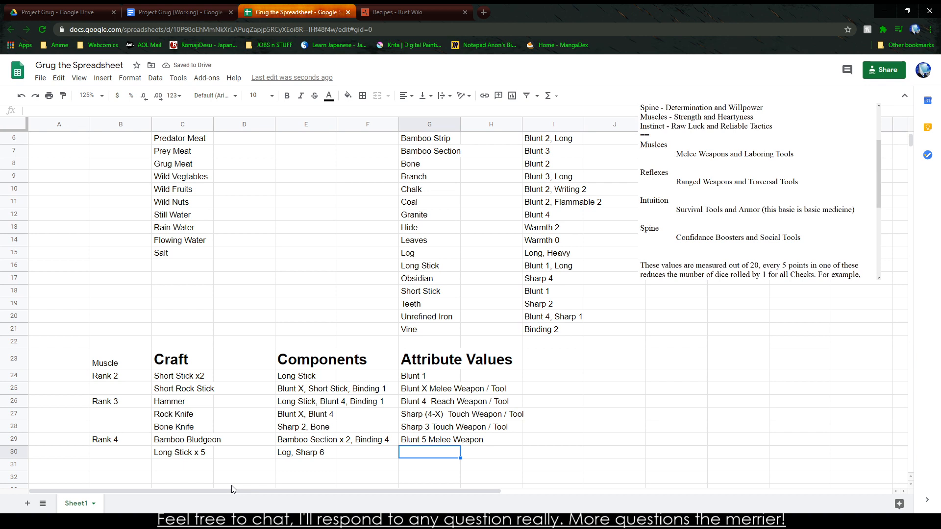
Step: Enter "Blunt 1, Long" as the attribute values of the Long Stick x 5 craft
type("Blunt 1, Long")
key("Return")
key("Left")
key("Left")
key("Left")
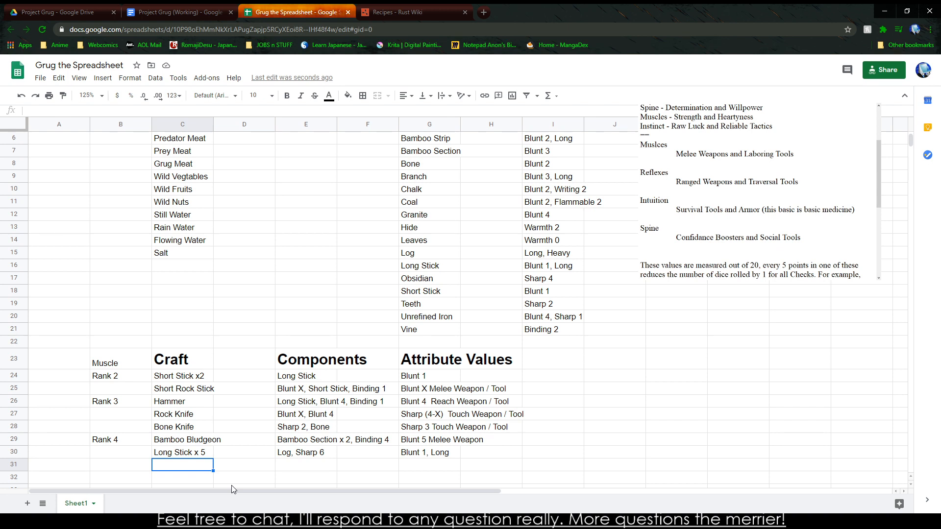
type("Obsidian Spear")
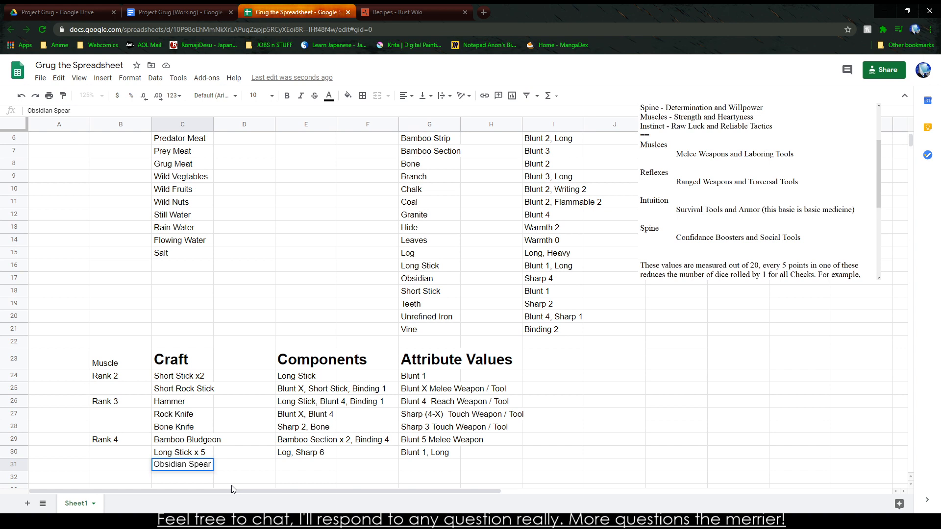
key("BackSpace")
key("BackSpace")
key("BackSpace")
key("BackSpace")
key("BackSpace")
key("BackSpace")
key("BackSpace")
key("BackSpace")
key("BackSpace")
key("BackSpace")
key("BackSpace")
key("BackSpace")
key("BackSpace")
key("BackSpace")
type("Rudimentary")
key("BackSpace")
key("BackSpace")
key("BackSpace")
key("BackSpace")
key("BackSpace")
key("BackSpace")
key("BackSpace")
key("BackSpace")
key("BackSpace")
key("BackSpace")
key("BackSpace")
Step: Move the Bamboo Bludgeon and Long Stick x 5 rows, with their Rank 4 label, down one row to free row 29
left_click_drag(104, 444, 468, 457)
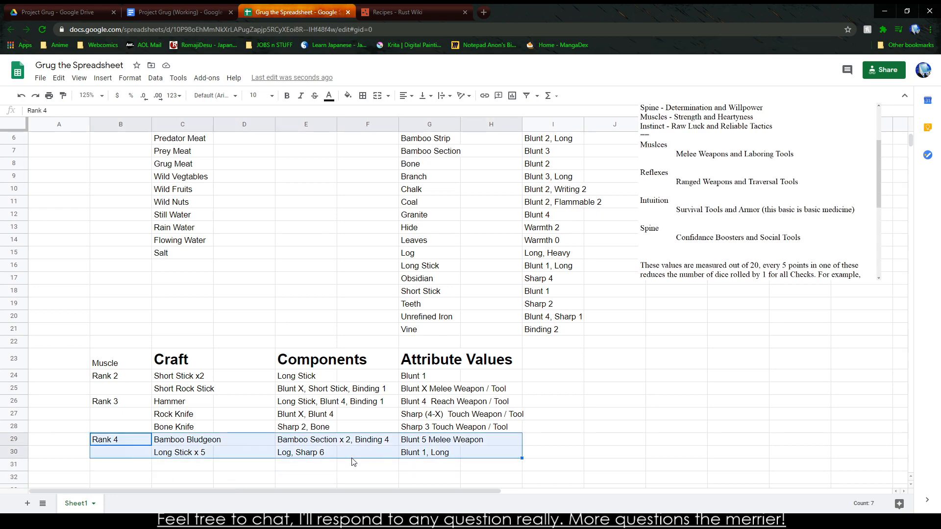
key("ctrl+c")
Step: Look over the Attributes section of the Project Grug (Working) document
left_click(85, 13)
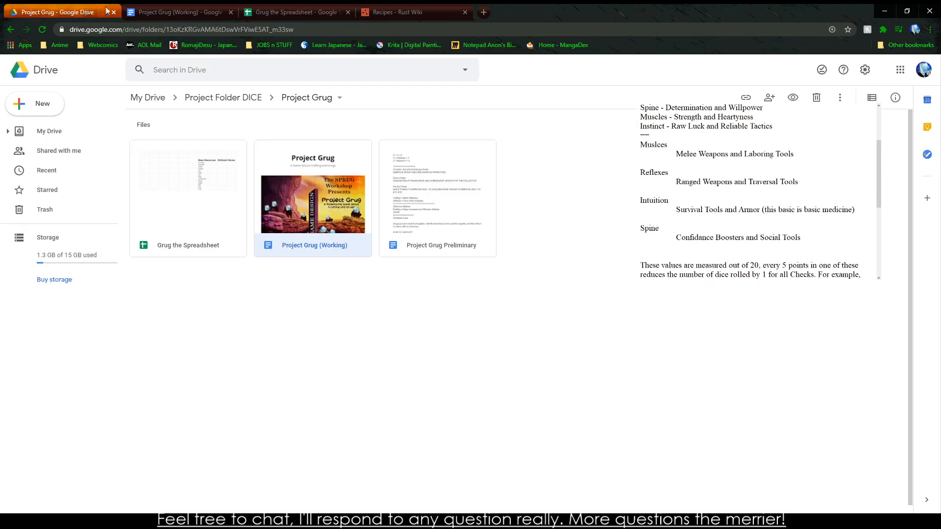
left_click(162, 11)
scroll(349, 375, "down", 15)
scroll(348, 374, "up", 20)
scroll(349, 373, "up", 20)
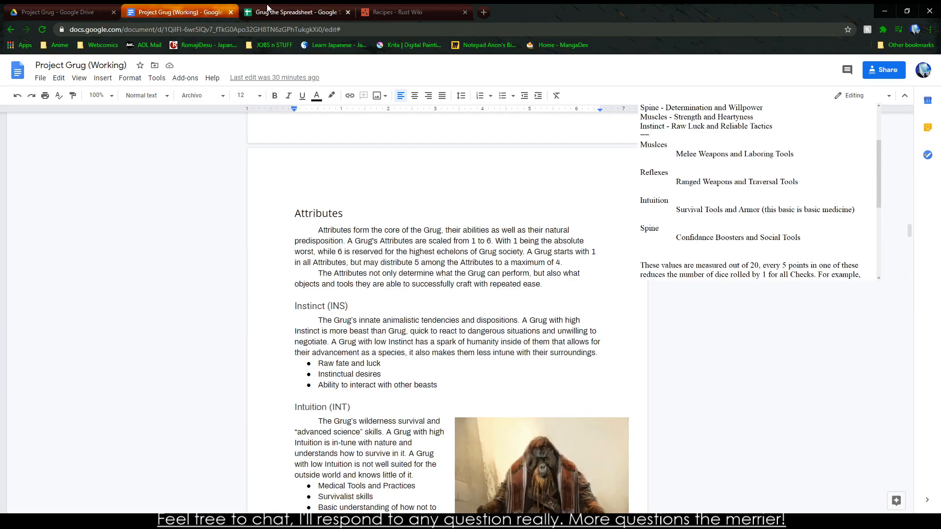
Step: Return to the Grug spreadsheet and enter "Spear" as a new Rank 3 craft below Bone Knife
left_click(245, 11)
left_click(110, 440)
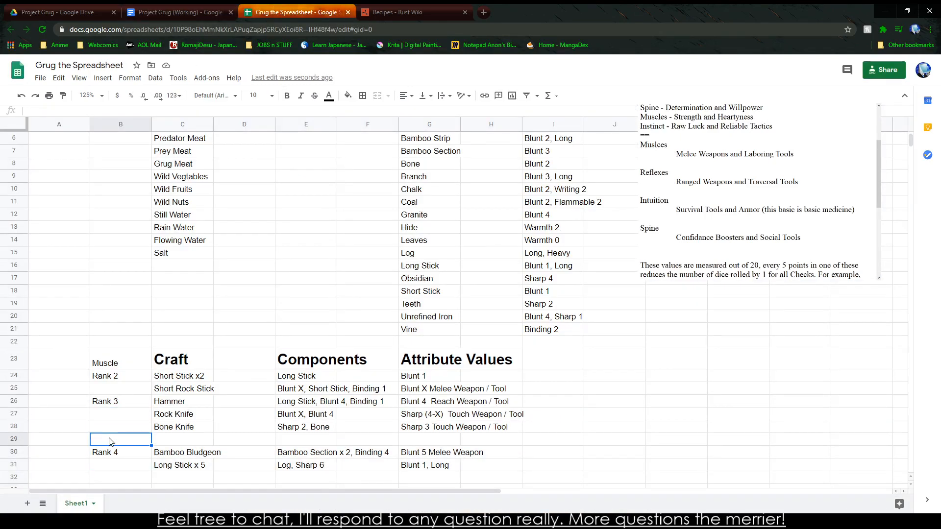
left_click(162, 441)
type("Spear")
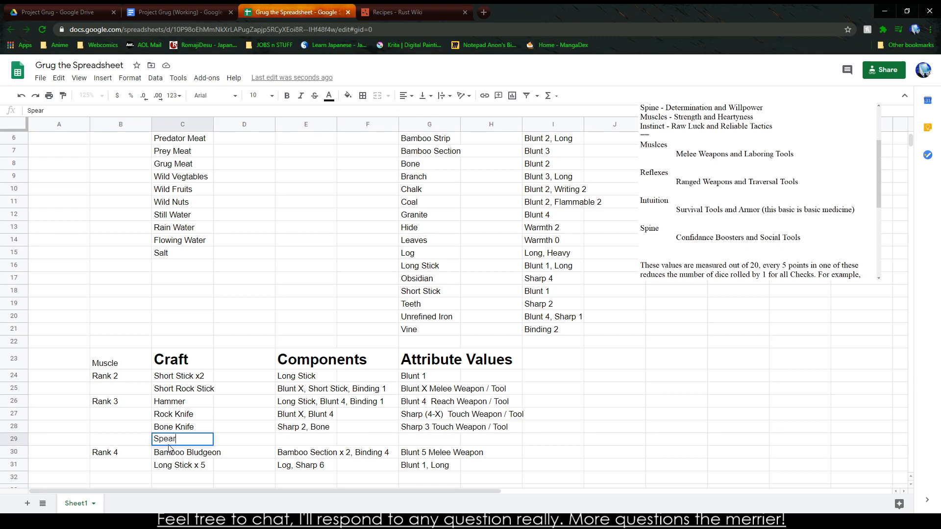
Step: Enter "Long Stick, Sharp 4" as the components of the Spear craft
key("Tab")
key("Tab")
type("Lon")
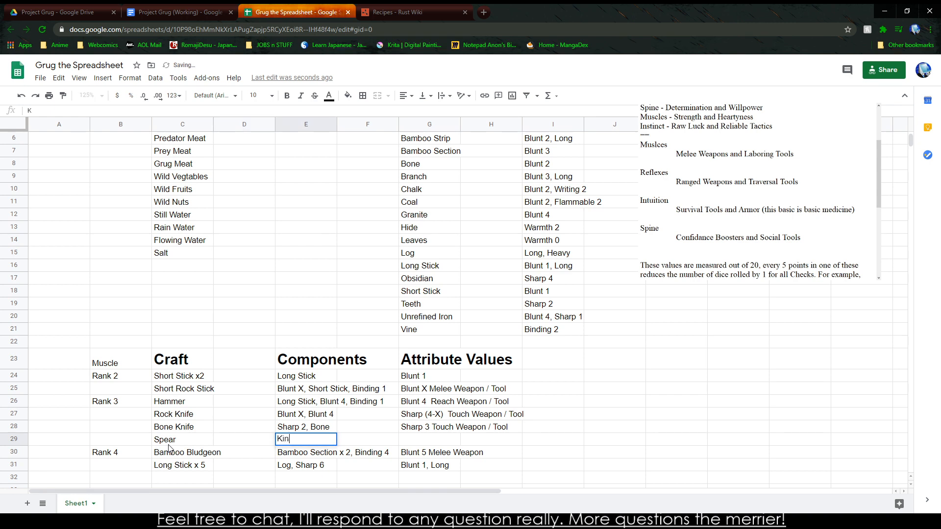
type("g Stick,")
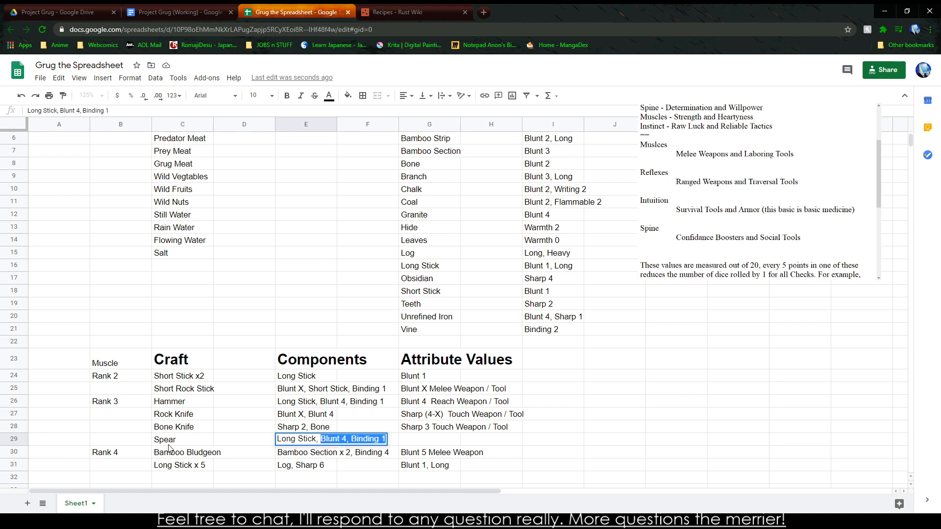
type(" Sharp 3")
key("BackSpace")
type("4")
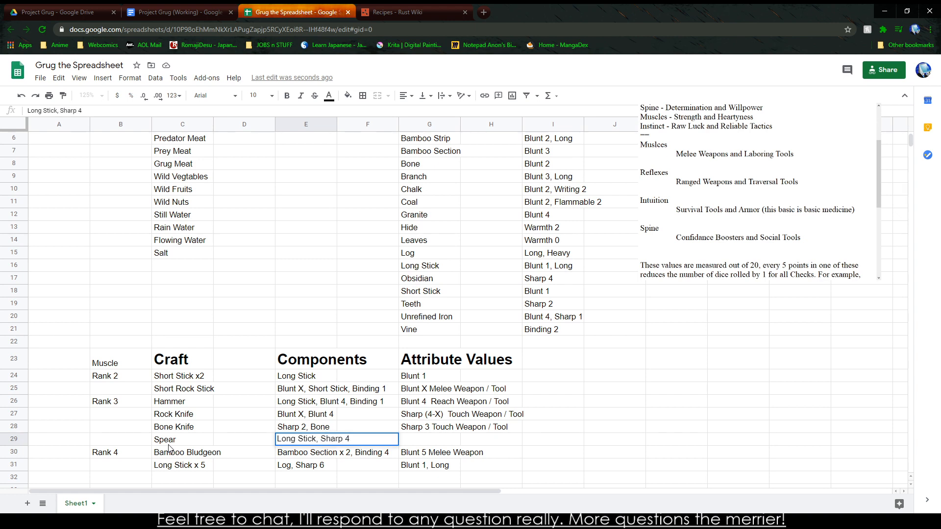
Step: Enter "Sharp 5 Reach Weapon" as the attribute values of the Spear craft
key("Tab")
key("Tab")
type("Sharp 45 Reach Weapon")
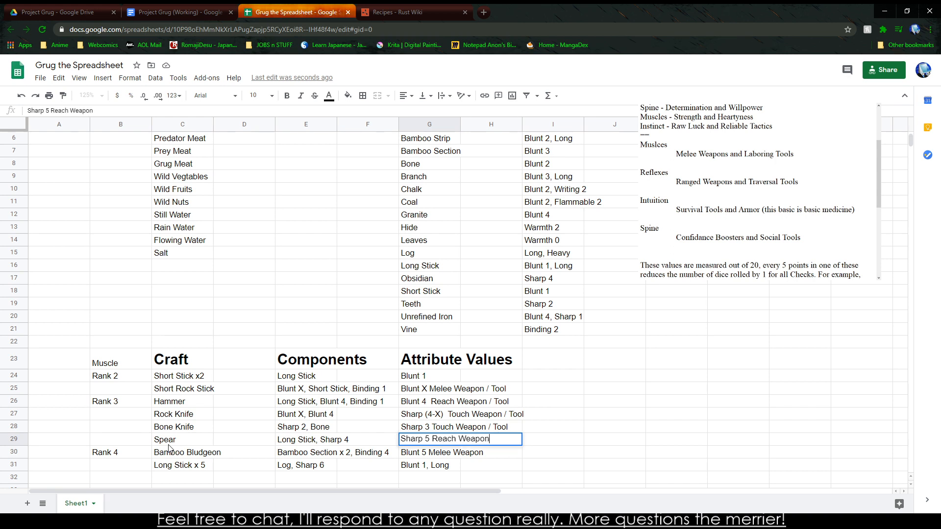
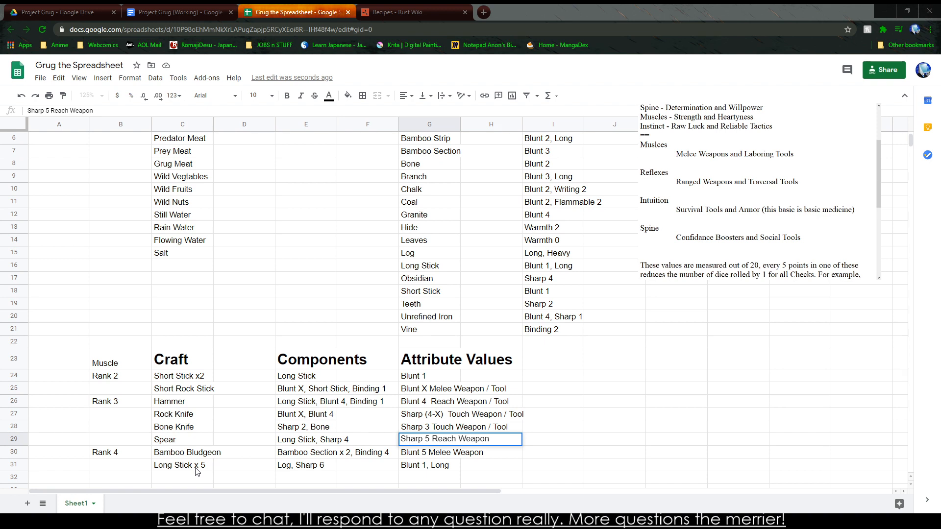
Step: Enter "Knife Spear" as a new Rank 4 craft below Long Stick x 5
left_click(192, 478)
scroll(181, 455, "down", 3)
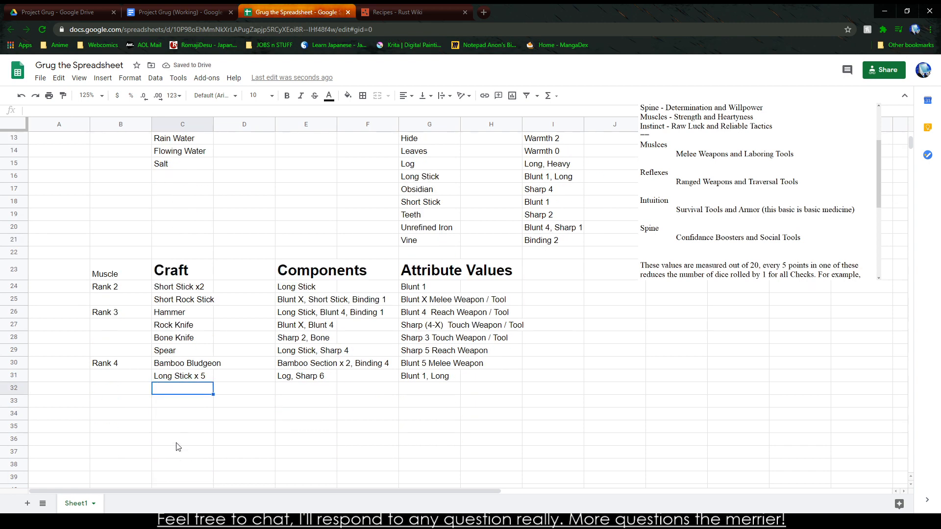
type("Knife Spear")
Step: Enter "Long Stick, Sharp 4, Sharp X Tool, Binding 4" as the components of the Knife Spear craft
key("Tab")
key("Tab")
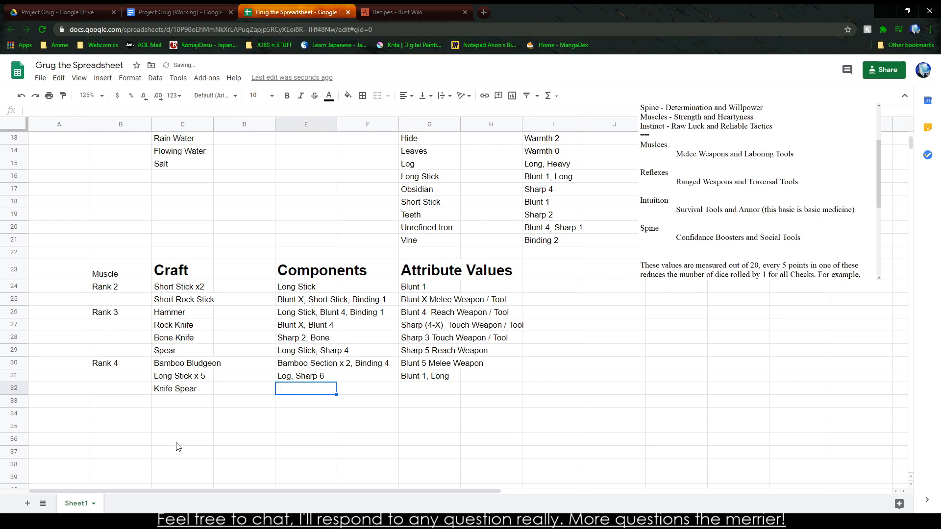
type("Spea")
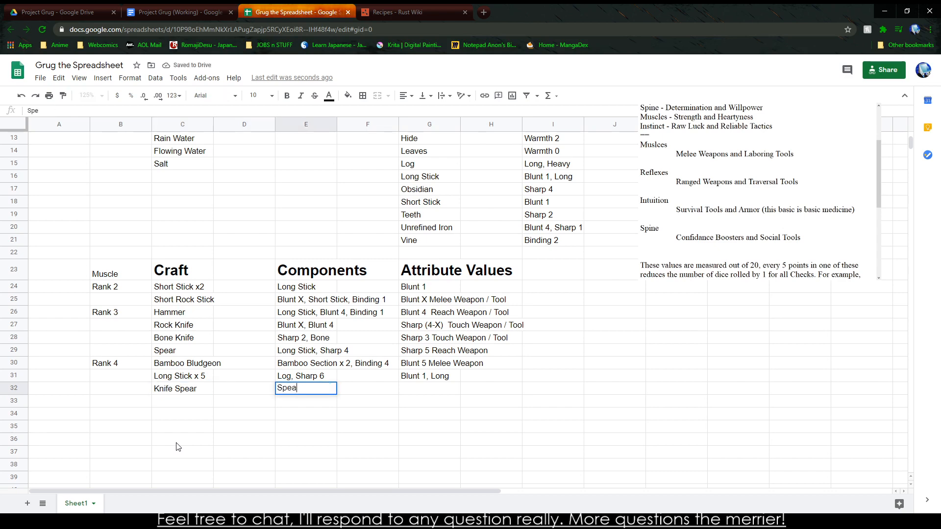
key("BackSpace")
key("BackSpace")
type("Long Stick, Sharp 4")
key("BackSpace")
type("6")
type(", ")
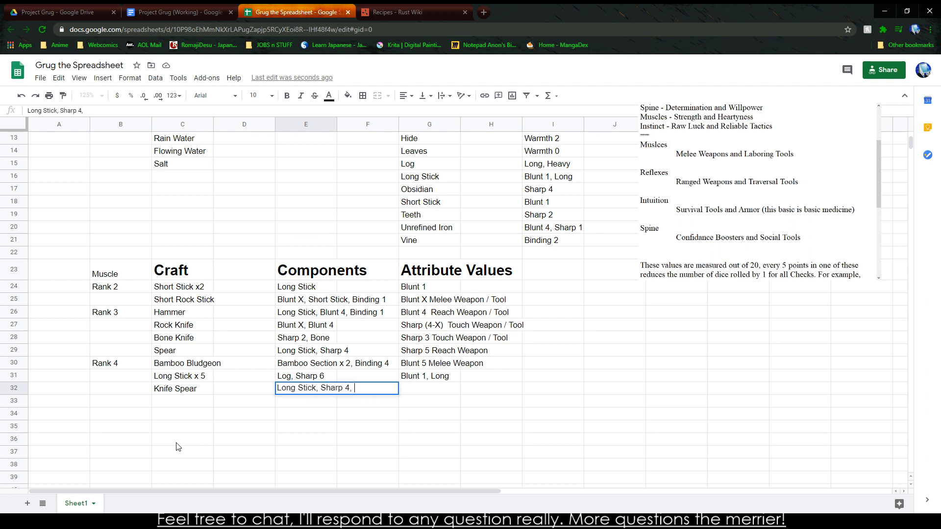
type("Sharp X Tool")
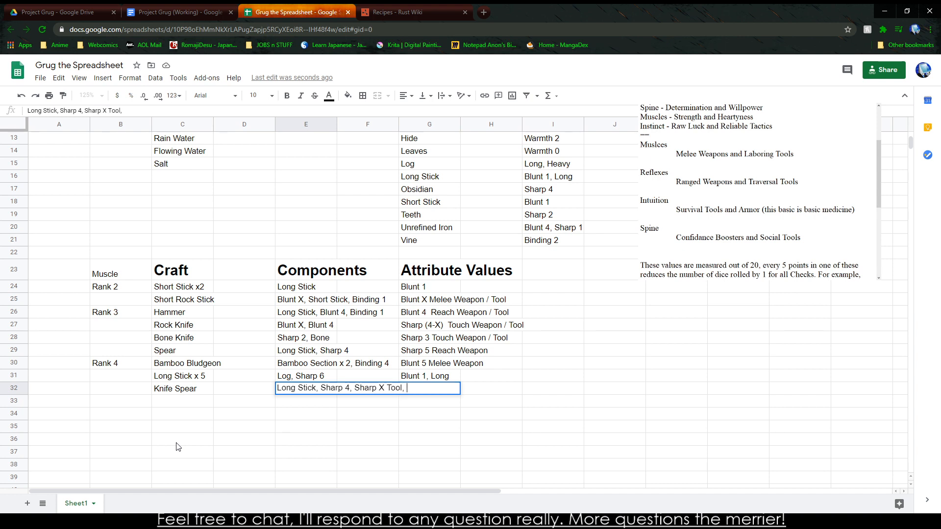
type(", Binding 4")
Step: Enter "Sharp X Reach WEapon" as the attribute values of the Knife Spear craft
key("Tab")
key("Tab")
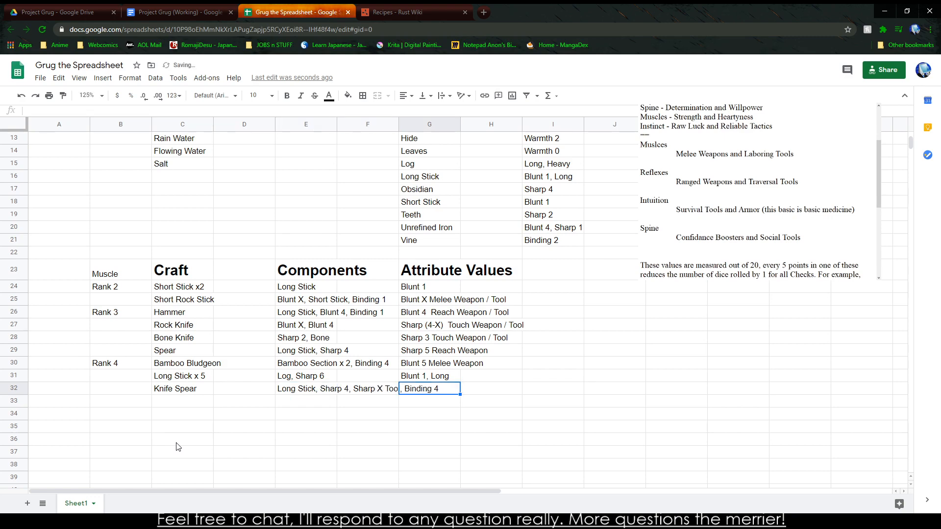
type("Sharp")
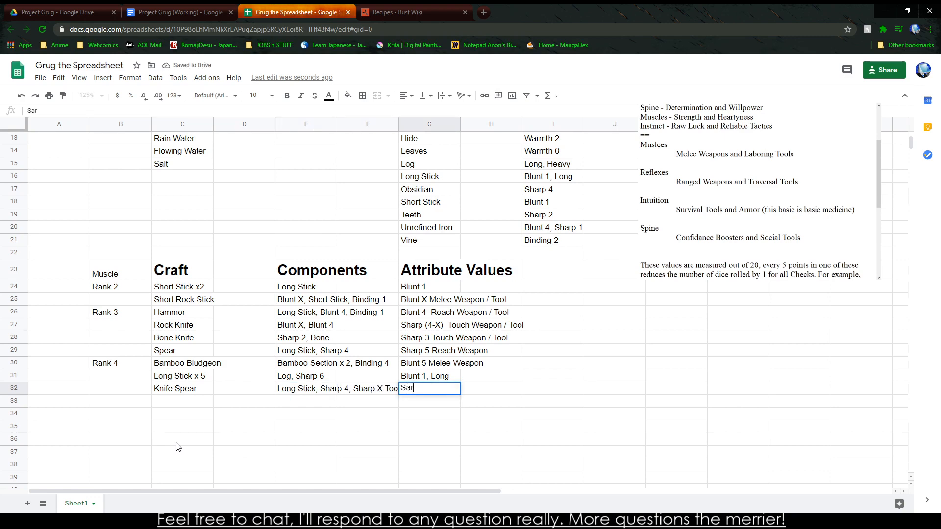
type(" X Reach WEapon")
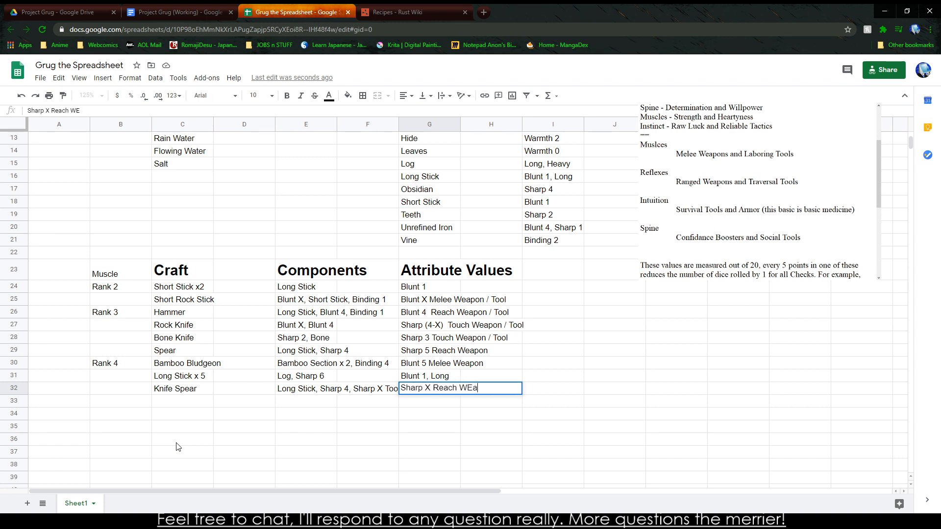
Step: Change the Spear craft's attribute values to "Sharp 3 Reach Weapon"
left_click(427, 349)
double_click(427, 349)
left_click(429, 351)
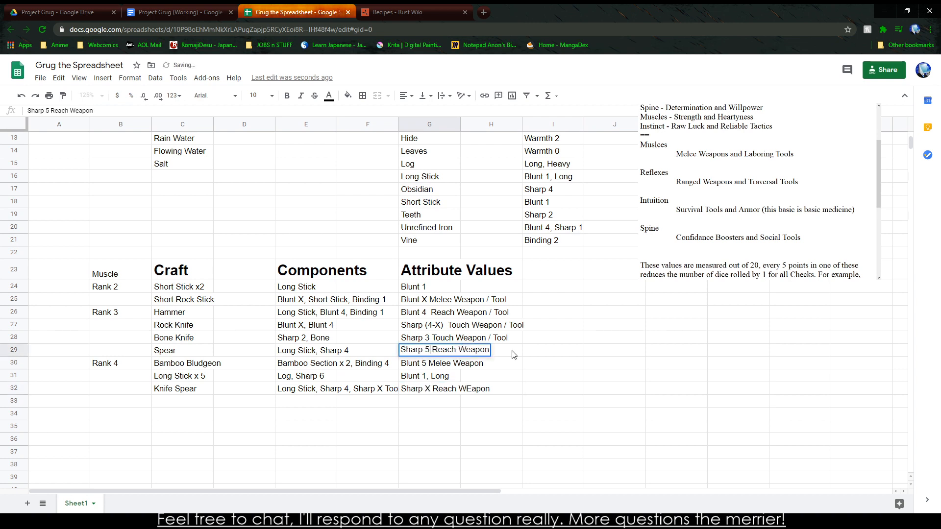
key("BackSpace")
type("3")
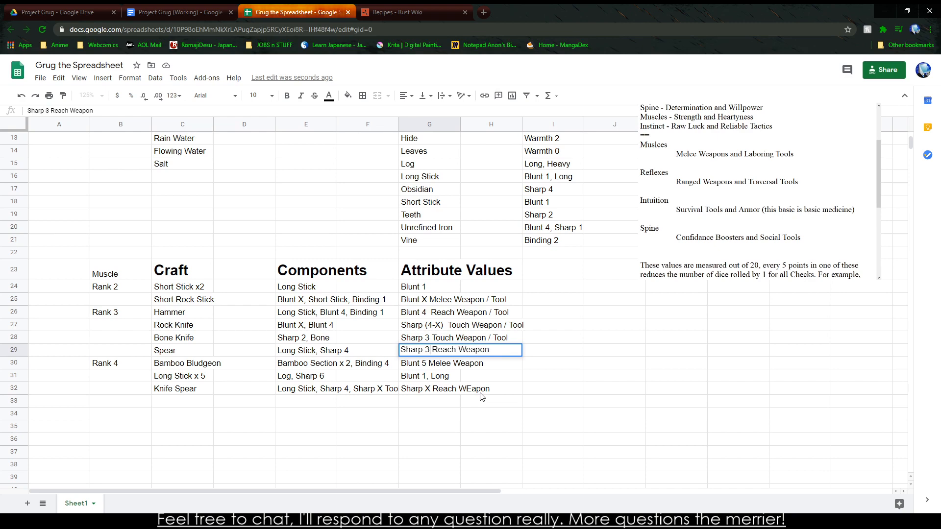
left_click(535, 366)
left_click(295, 414)
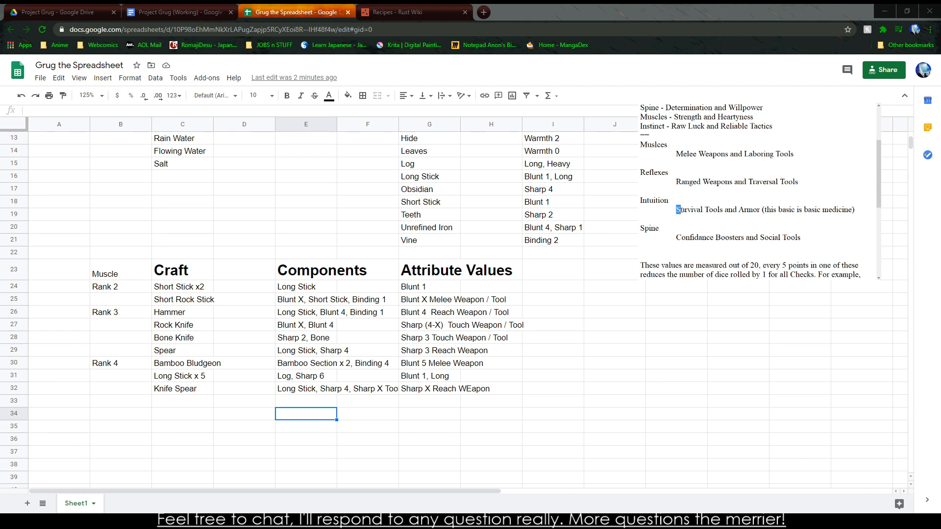
left_click(684, 192)
left_click_drag(681, 239, 739, 238)
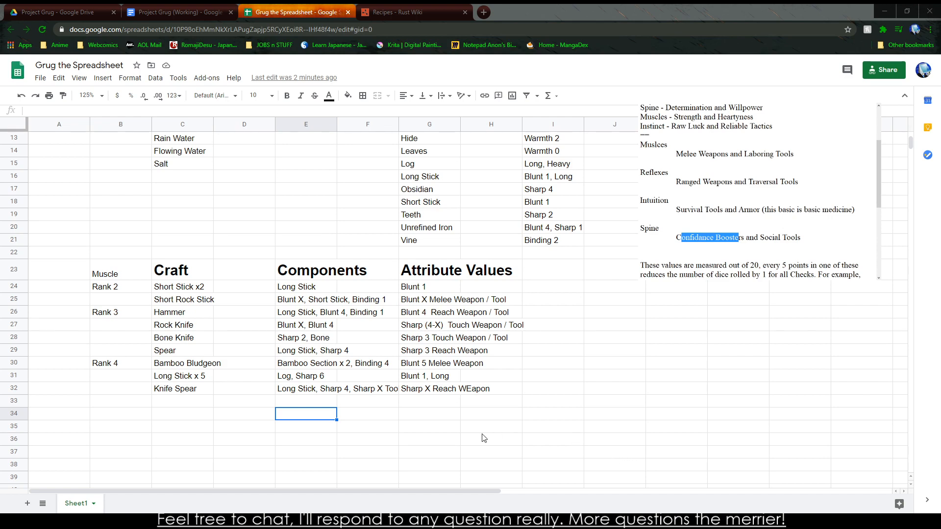
left_click(231, 420)
left_click(196, 407)
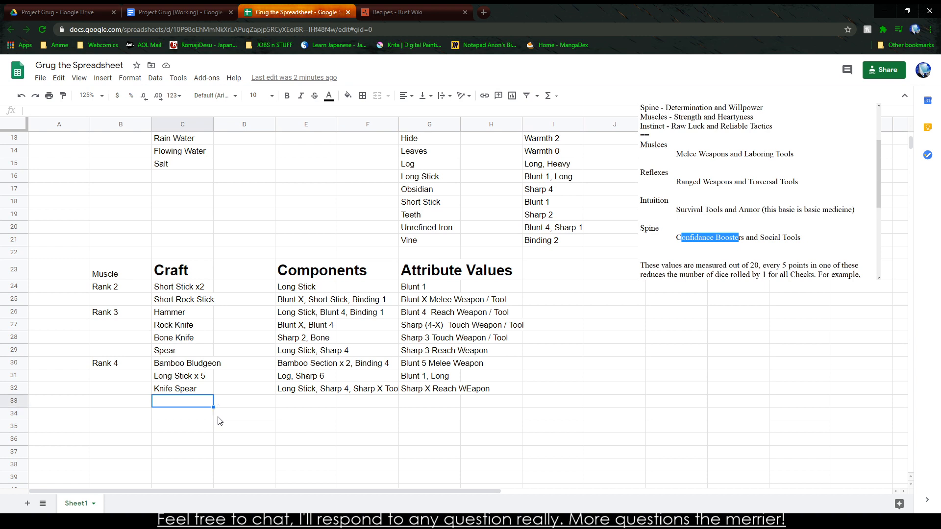
left_click_drag(147, 363, 441, 389)
Step: Enter "Blade" as a new Rank 4 craft below Knife Spear
left_click(183, 401)
type("Blade")
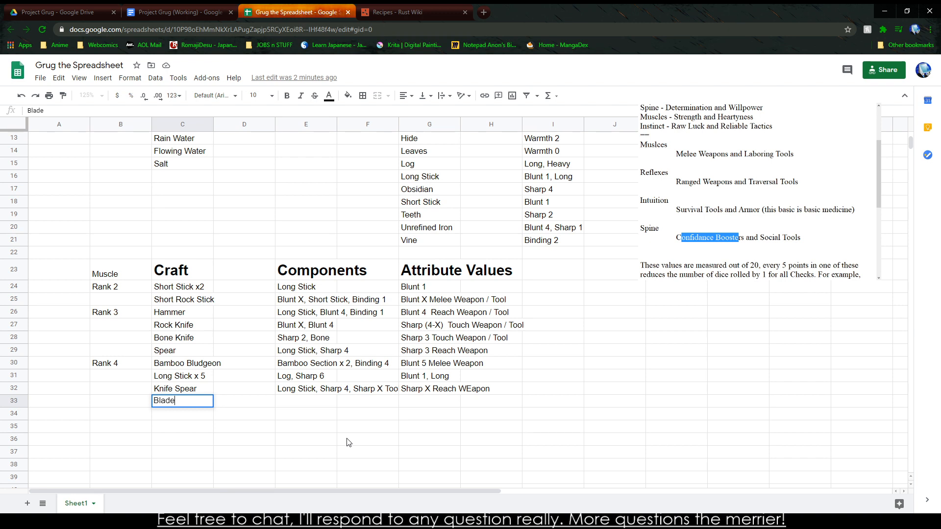
Step: Enter "Long, Sharp 8" as the components of the Blade craft, consulting the base resources' attribute values
key("Tab")
key("Tab")
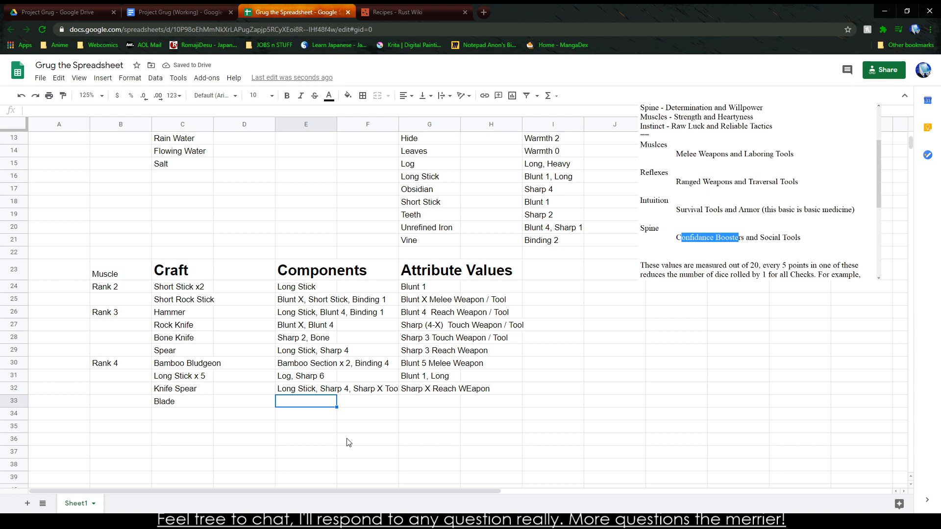
scroll(348, 442, "up", 4)
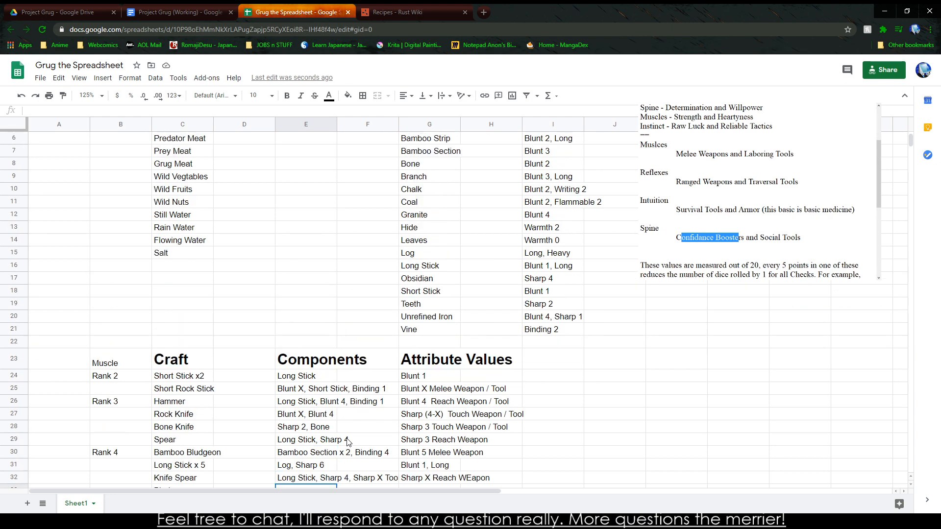
scroll(347, 442, "up", 1)
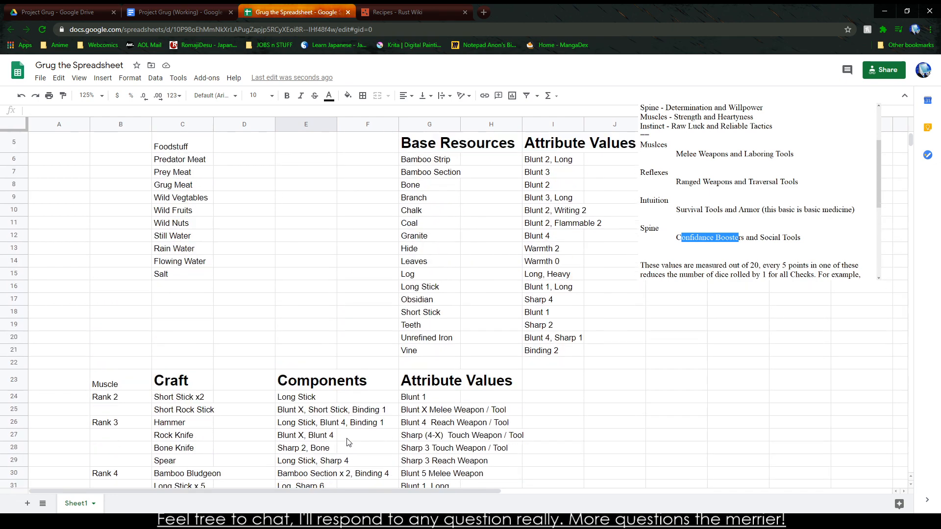
scroll(348, 442, "down", 3)
type("Long ")
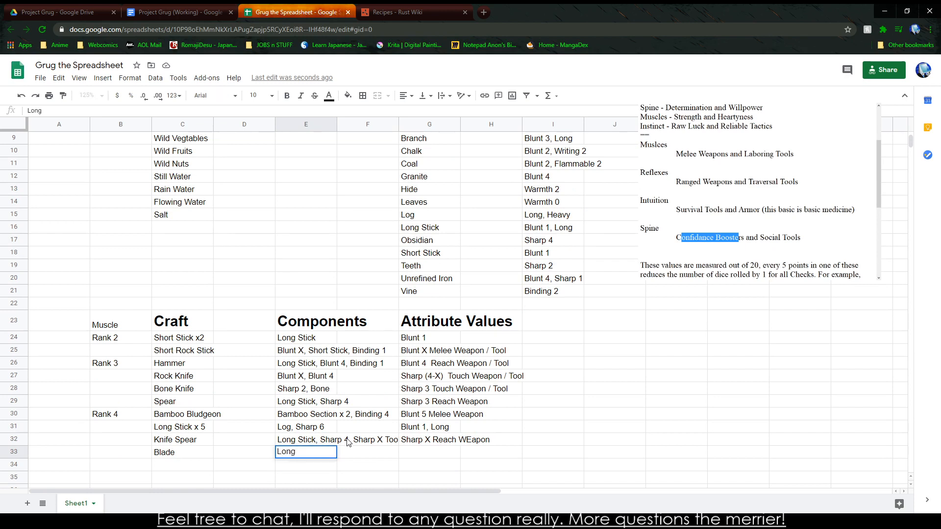
type(", Sharp 8")
Step: Rename the Blade craft to "Rudimentary Blade"
left_click(192, 452)
type("R")
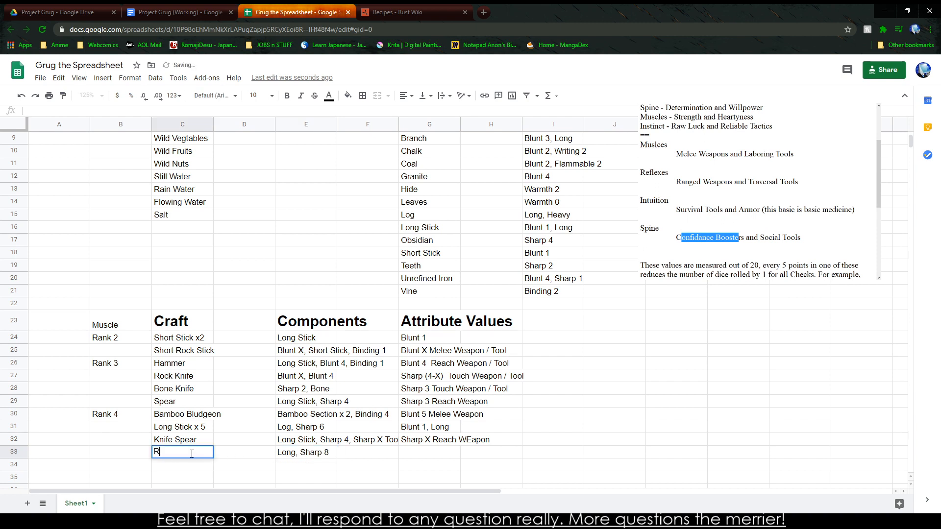
type("udimentary Blade")
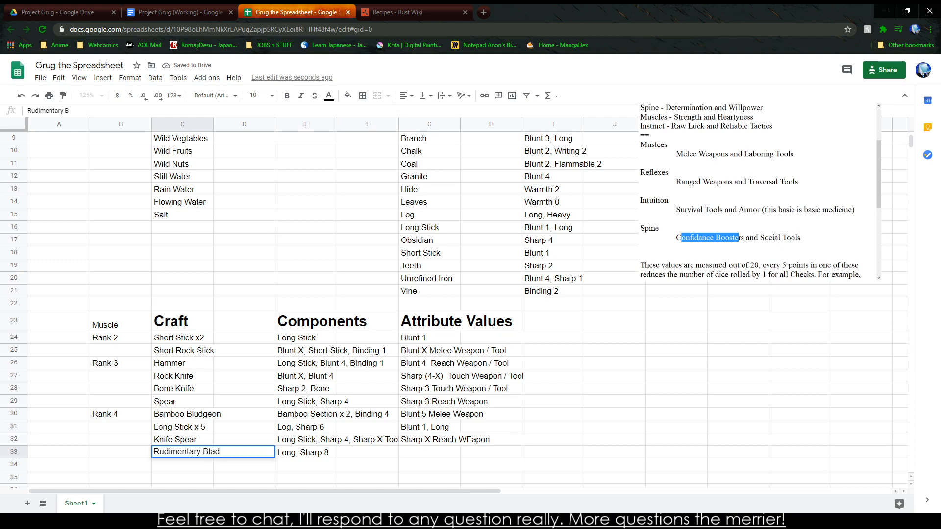
Step: Enter "Sharp 4 Melee Weapon" as the attribute values of the Rudimentary Blade craft
key("Tab")
key("Tab")
key("Tab")
key("Tab")
type("Shar")
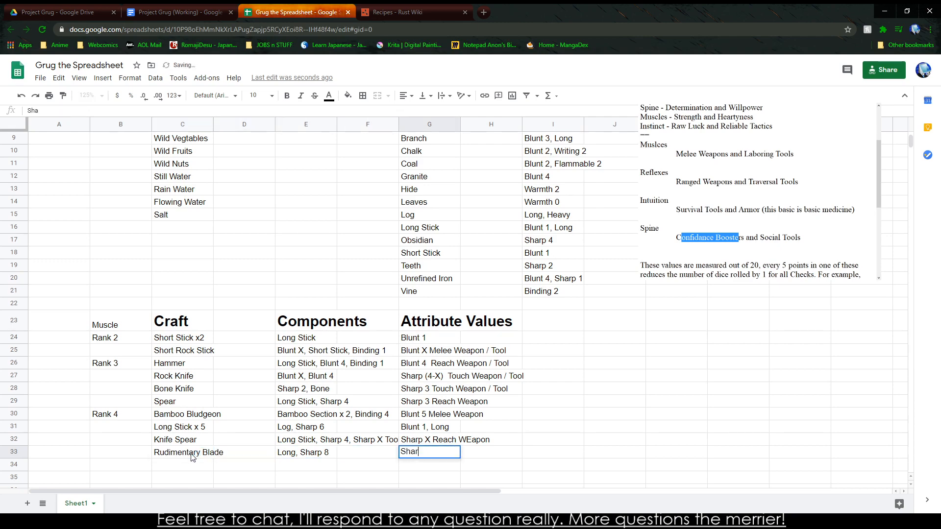
type("p 4")
key("BackSpace")
type("3")
key("BackSpace")
type("4 Melee Weapon")
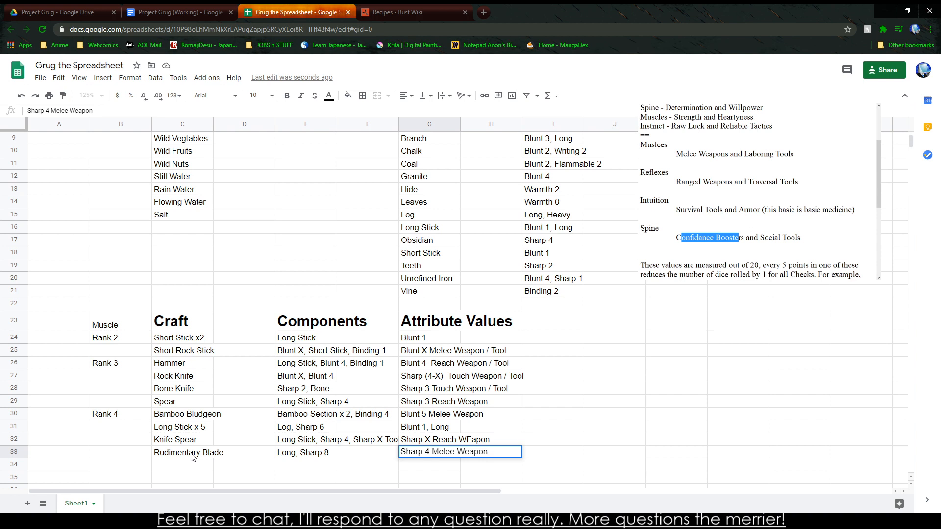
key("BackSpace")
key("BackSpace")
key("BackSpace")
key("BackSpace")
type("pon / Tool")
key("BackSpace")
key("BackSpace")
key("BackSpace")
key("BackSpace")
key("BackSpace")
key("BackSpace")
Step: Correct the capitalization in the Knife Spear's attribute values so they read "Sharp X Reach Weapon"
left_click(494, 439)
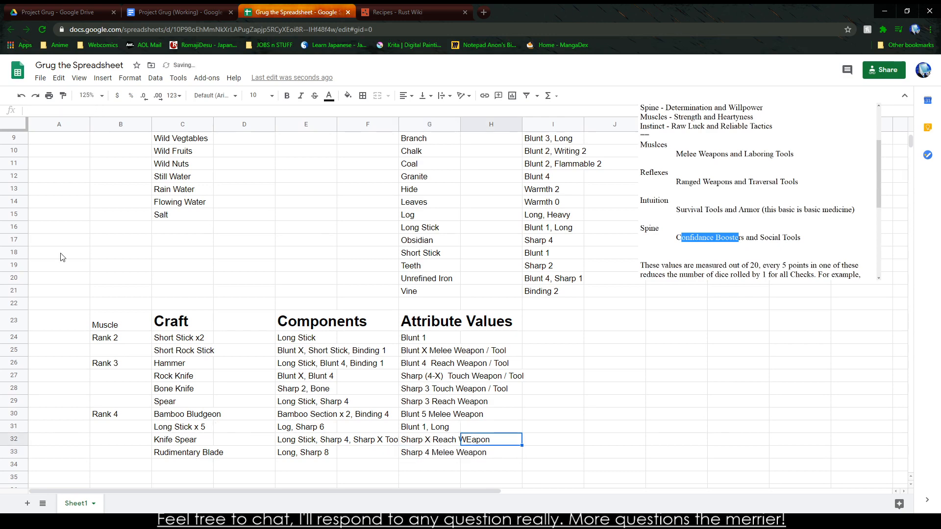
key("Left")
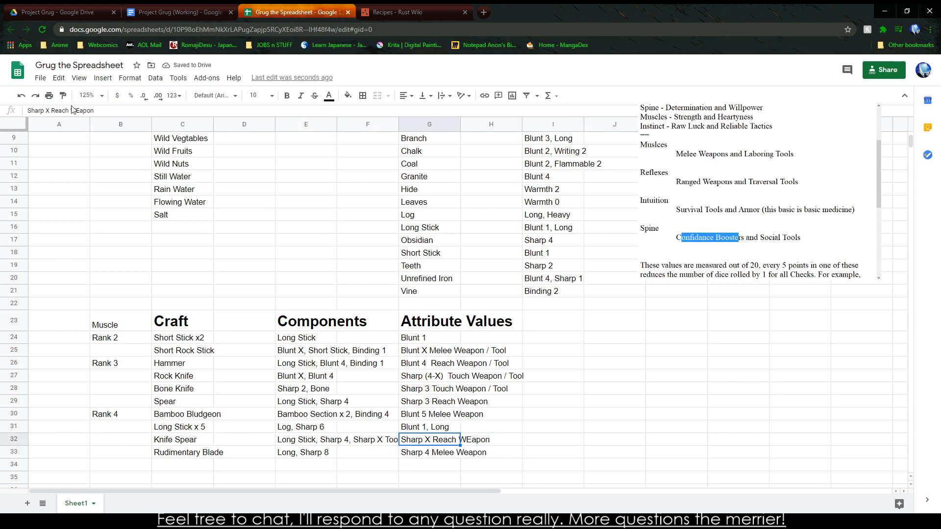
left_click(77, 110)
key("BackSpace")
type("e")
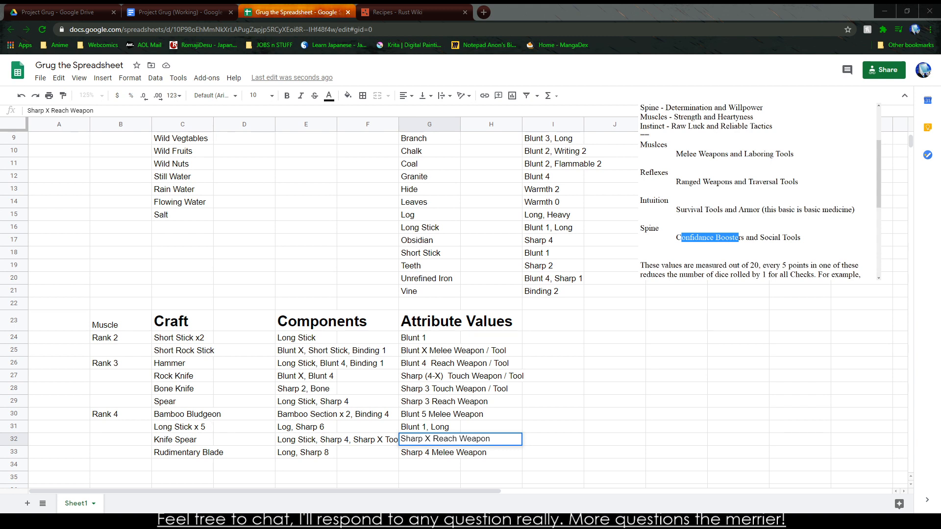
Step: Add a "Rank 5" label in column B directly below the Rudimentary Blade row of the Muscle table
left_click(752, 215)
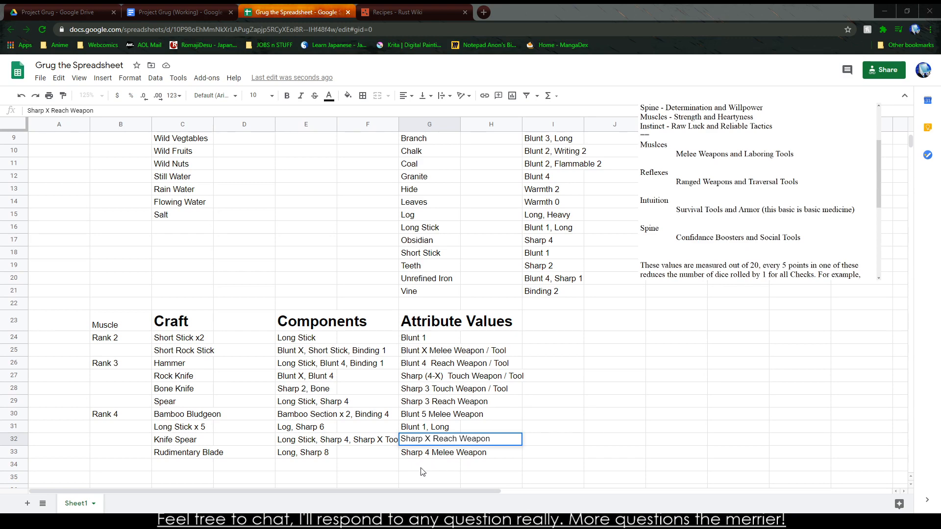
left_click(259, 473)
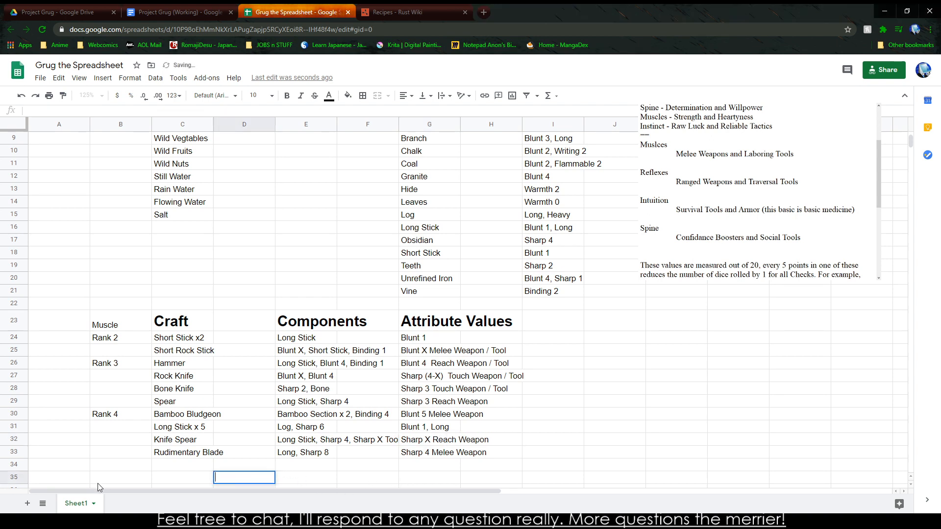
left_click(123, 466)
type("Ranlk ")
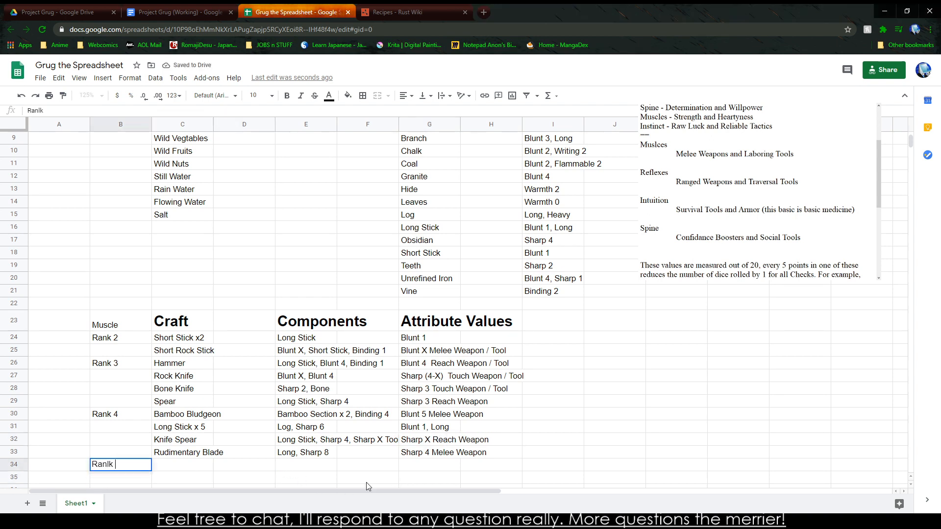
type("kl")
key("Tab")
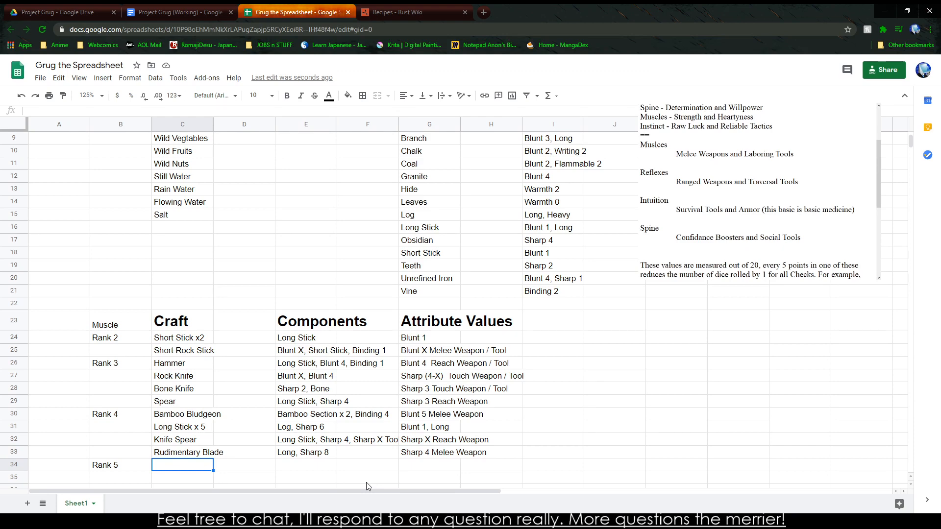
Step: Remove the word "Stick" from the Spear's components so only "Long" and "Sharp 4" are required
left_click(290, 403)
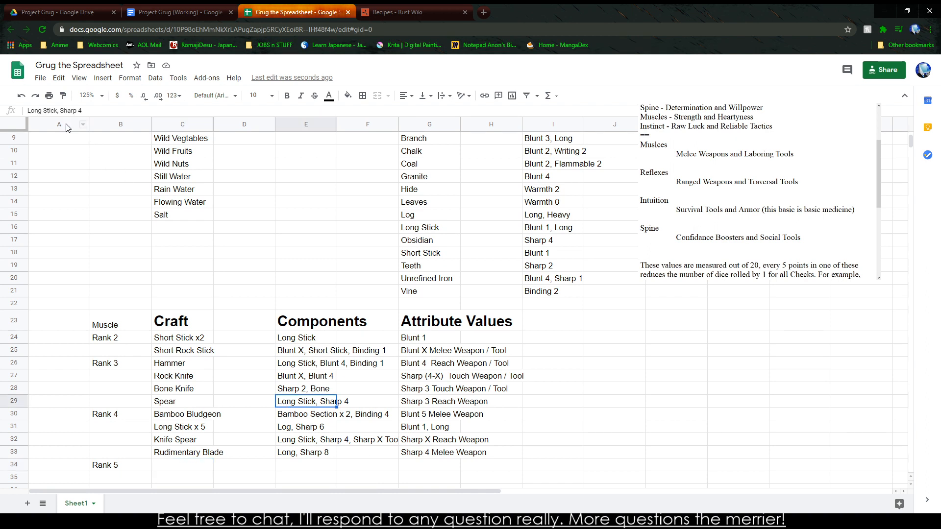
double_click(49, 110)
key("BackSpace")
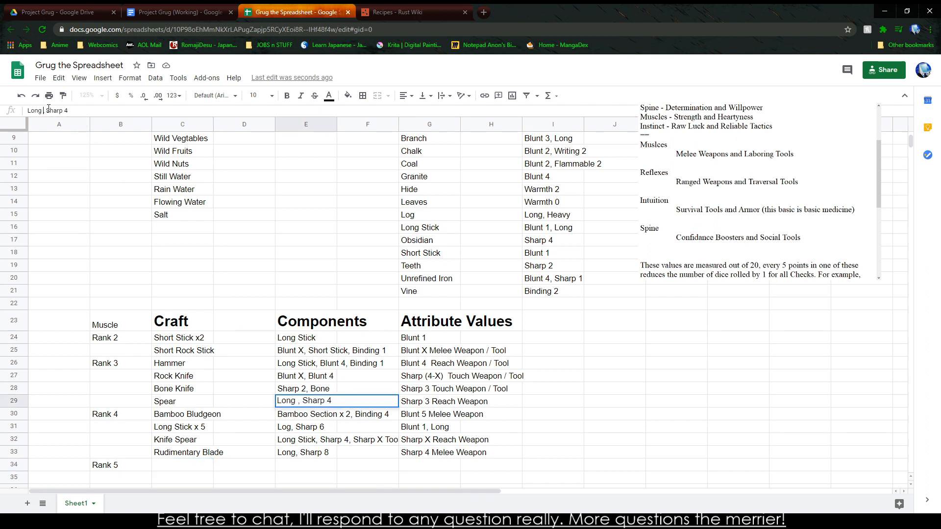
left_click(271, 365)
left_click(297, 419)
left_click(447, 409)
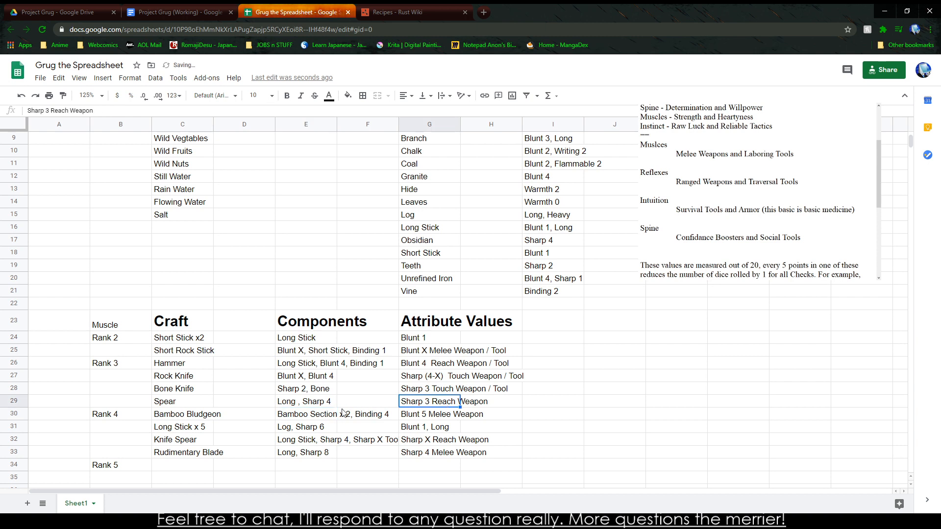
Step: Enter "Rudimentary Axe" as the first Rank 5 craft
left_click(163, 468)
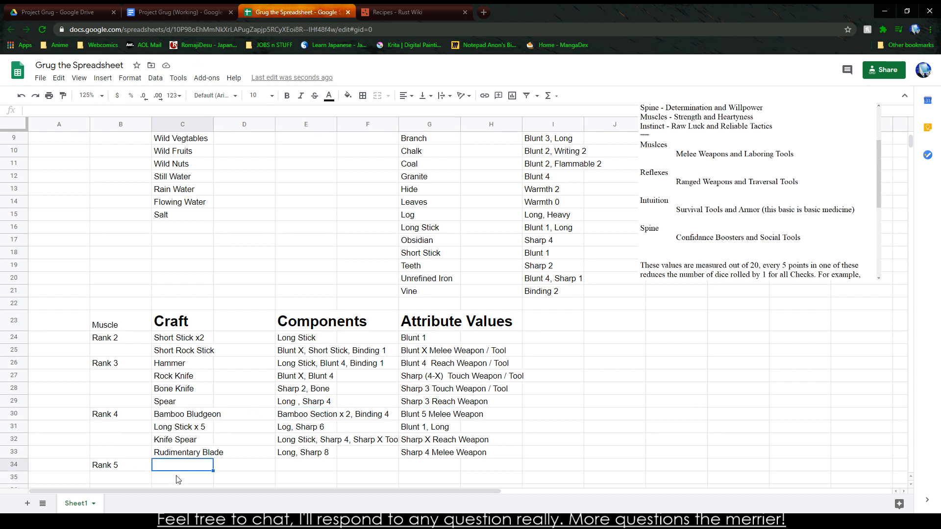
type("Axe")
key("BackSpace")
key("BackSpace")
key("BackSpace")
key("BackSpace")
type("Rud")
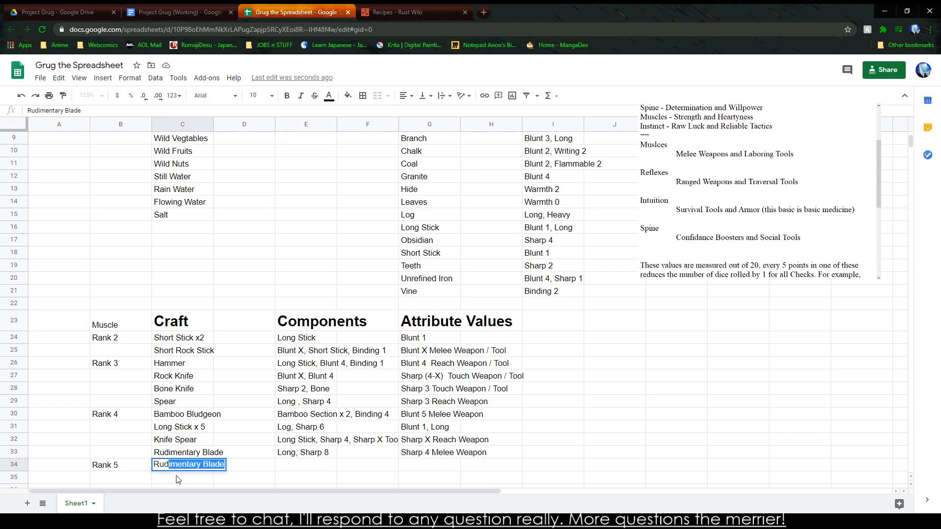
type("imentary ")
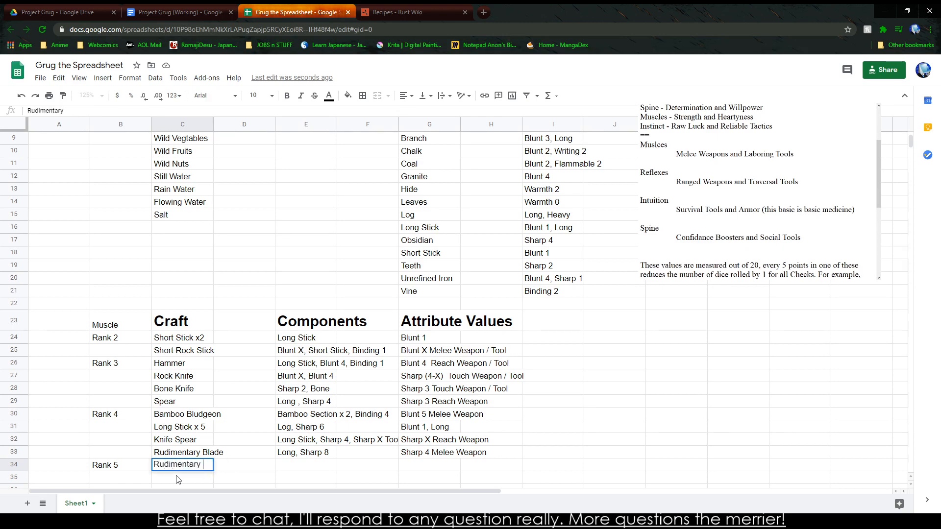
type("Axe")
key("Tab")
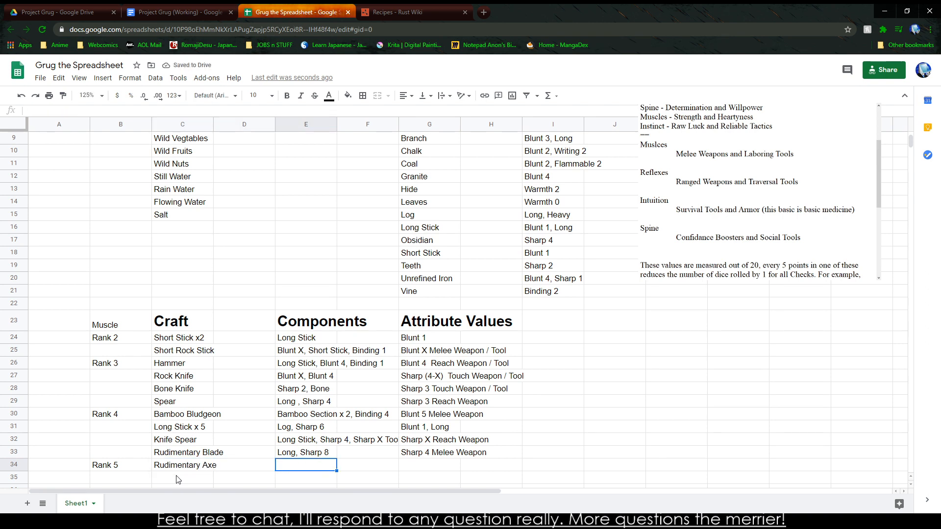
Step: Enter "Long, Sharp 8, Vines, Blunt 4" as the components of the Rudimentary Axe
type("Sha")
key("BackSpace")
key("BackSpace")
key("BackSpace")
key("BackSpace")
type("Long, Sha")
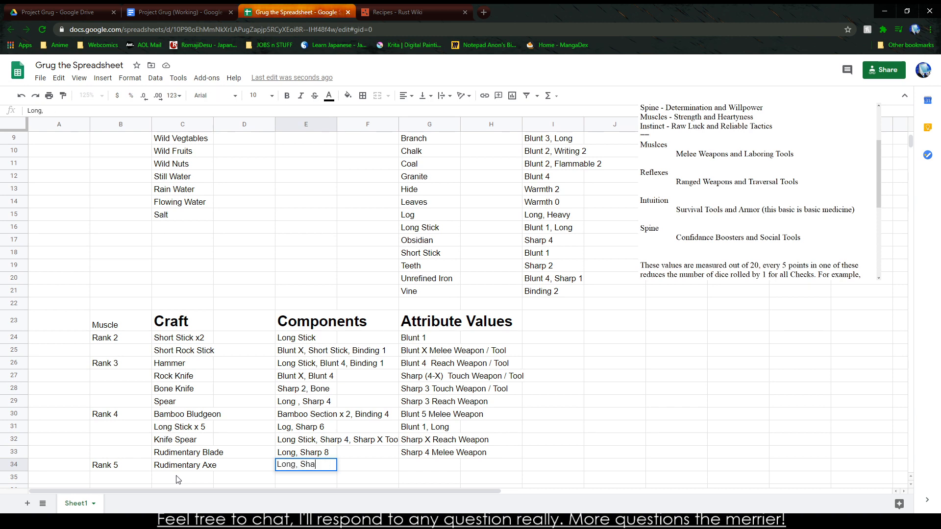
type("rp 7")
type(" Vine")
type("s, Blunt ")
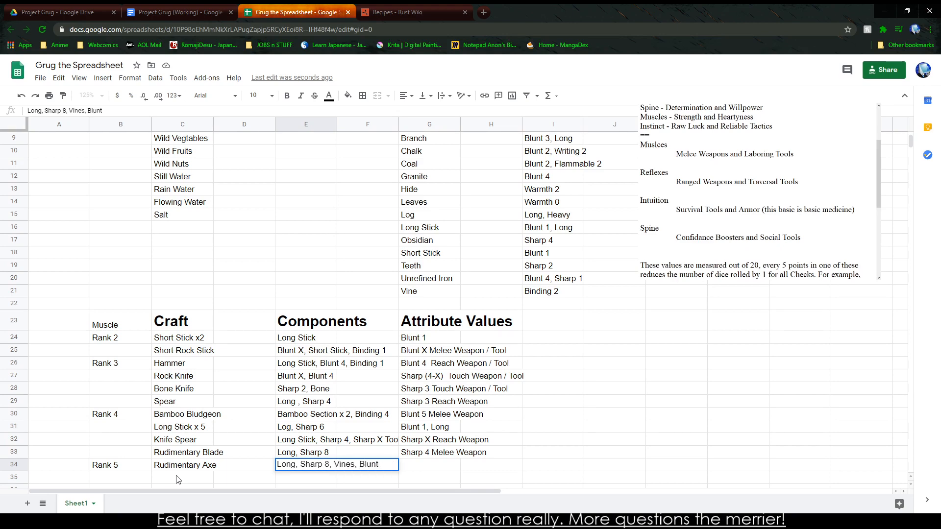
type("4")
key("Tab")
key("Tab")
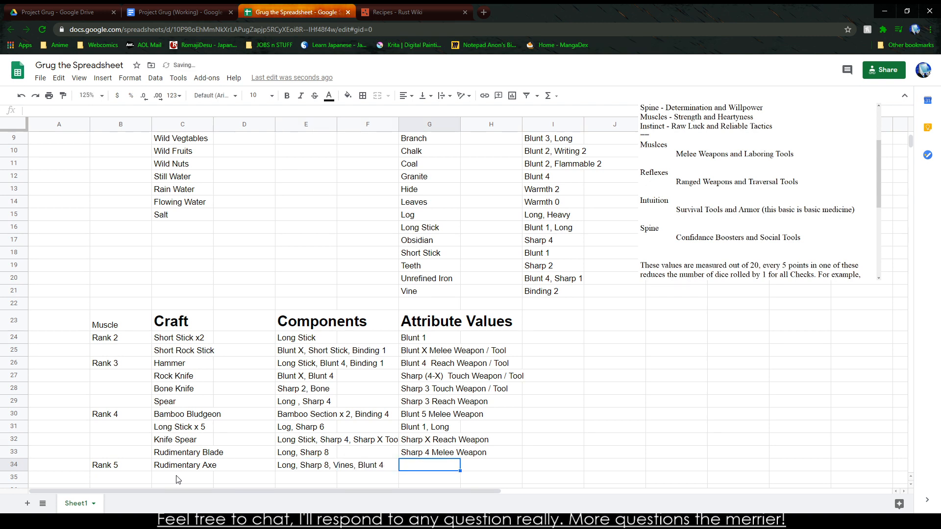
Step: Enter "Sharp 4, Blunt 4, Melee Weapon / Tool" as the attribute values of the Rudimentary Axe
type("Sharp ")
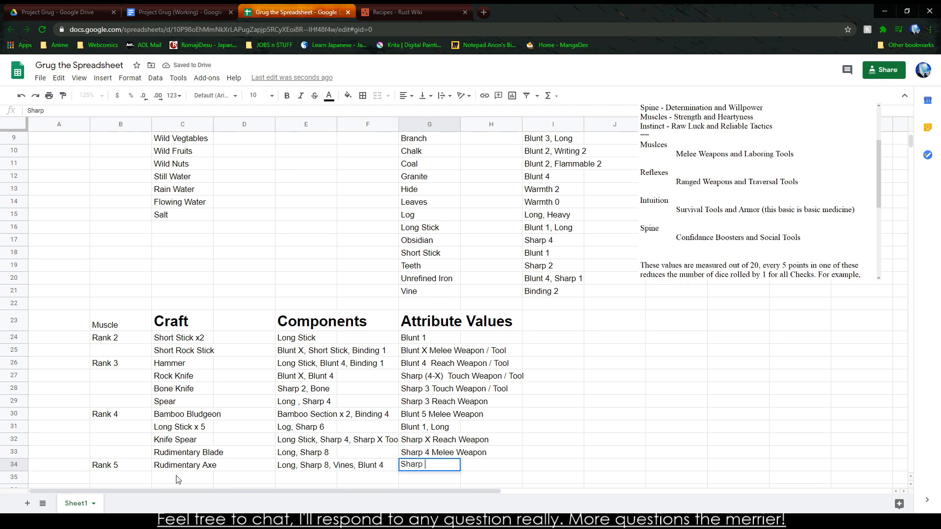
type("4, Blunt 4")
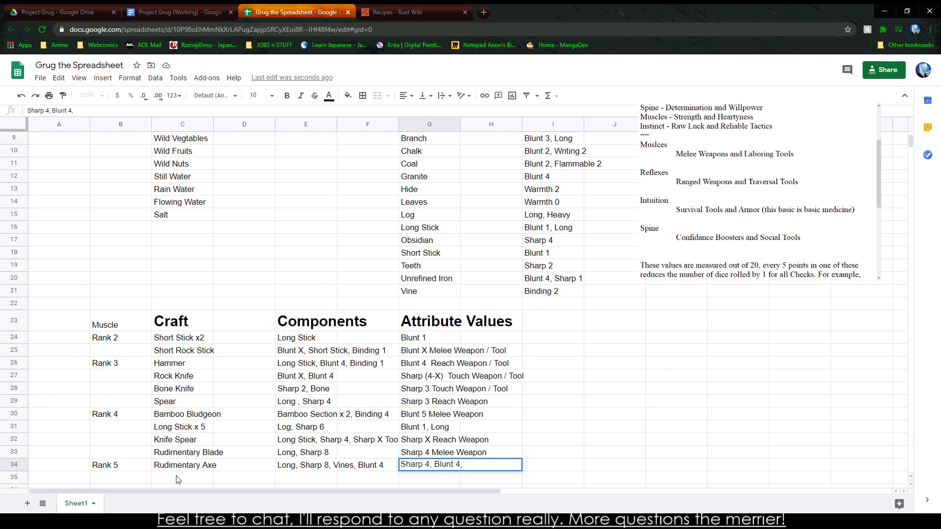
type(", Melee Weapon")
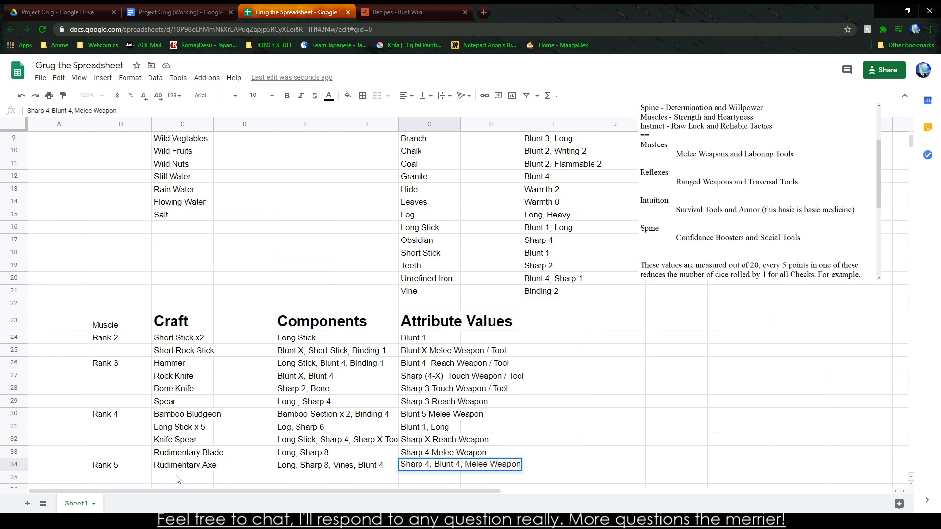
type(" / Tool")
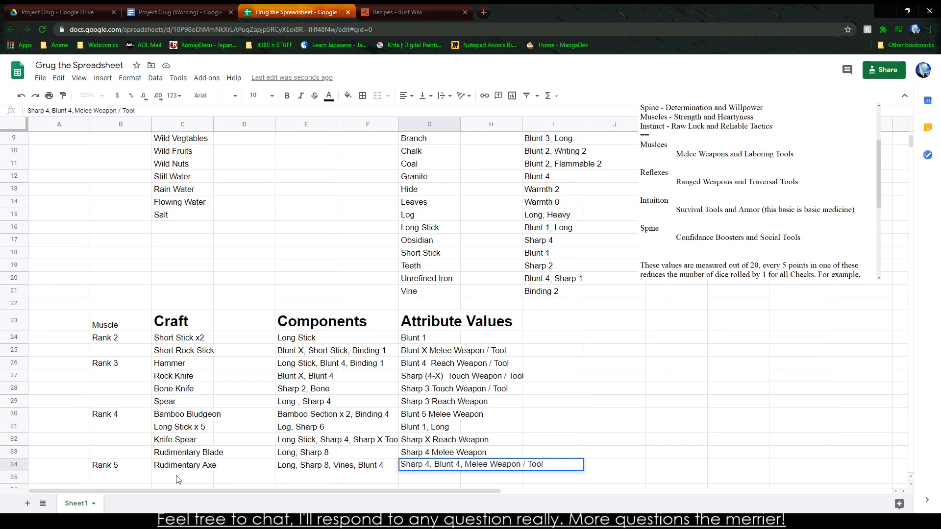
key("Return")
key("Left")
key("Left")
key("Left")
key("Left")
key("Left")
key("Left")
key("Right")
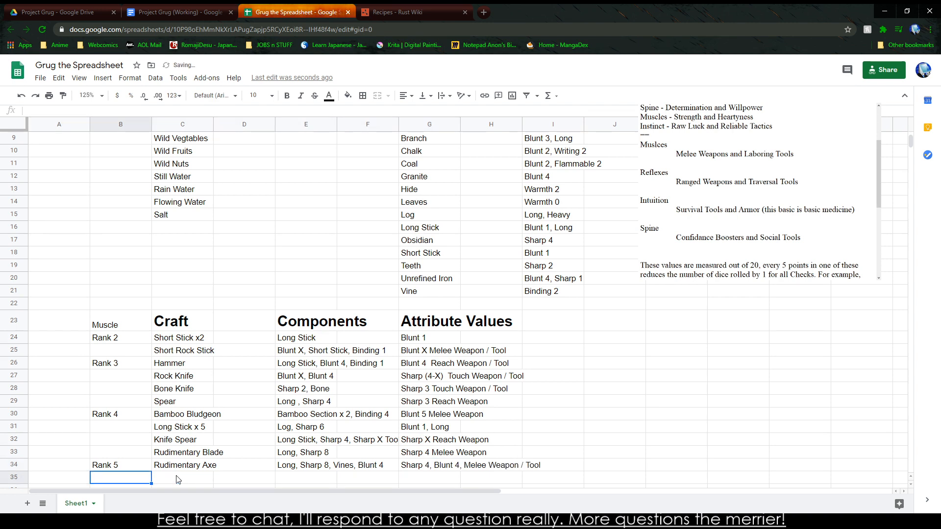
key("Down")
key("Right")
key("Down")
key("Left")
key("Left")
key("Up")
key("Up")
key("Right")
key("Right")
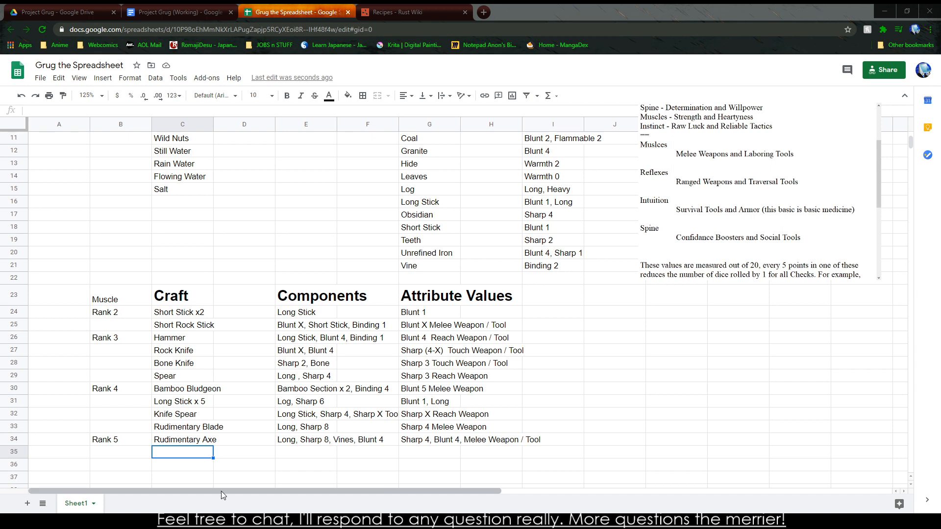
key("Down")
left_click(190, 454)
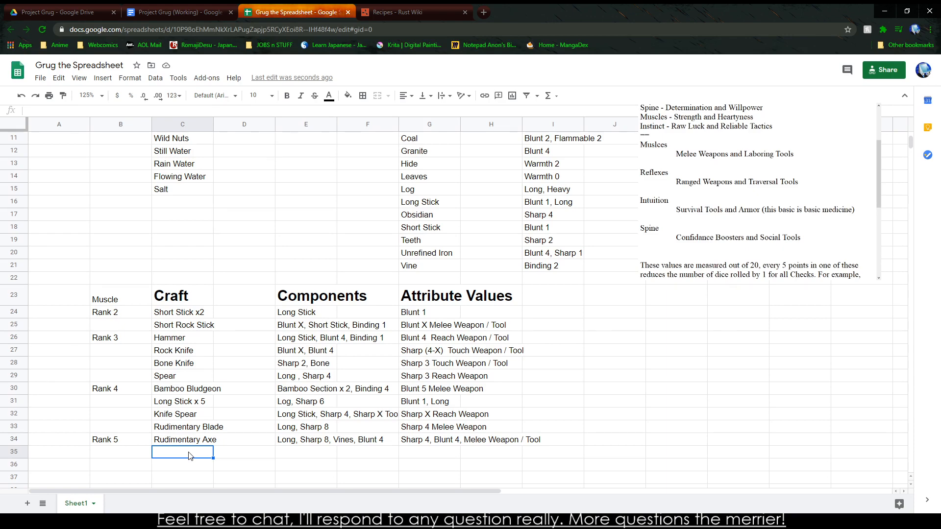
Step: Review the base resources list and the Muscle table's ranked crafts, components and attribute values
scroll(290, 362, "up", 3)
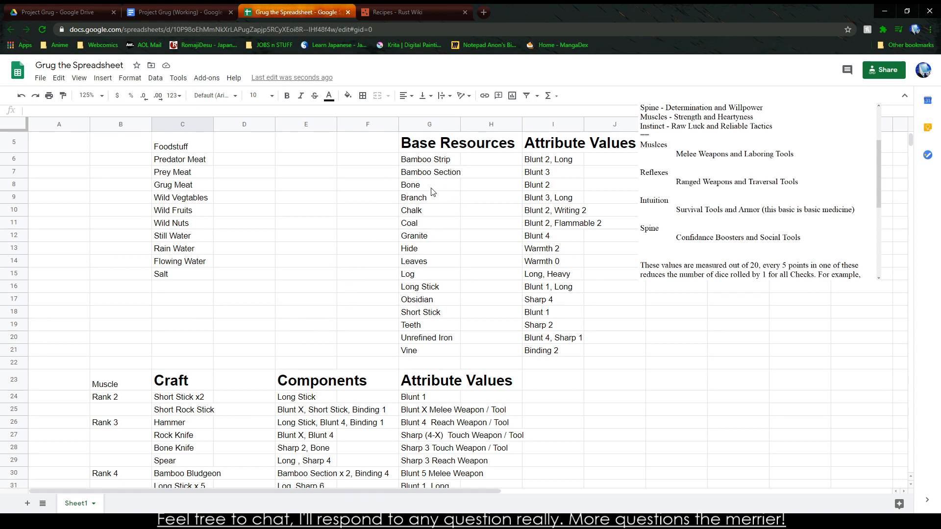
scroll(416, 215, "down", 3)
left_click(164, 399)
left_click(124, 406)
left_click(176, 412)
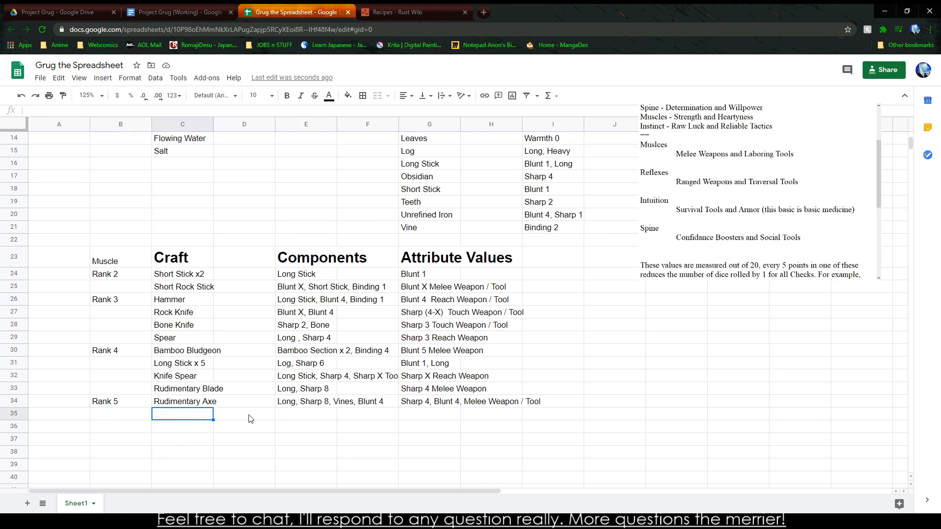
scroll(250, 419, "up", 3)
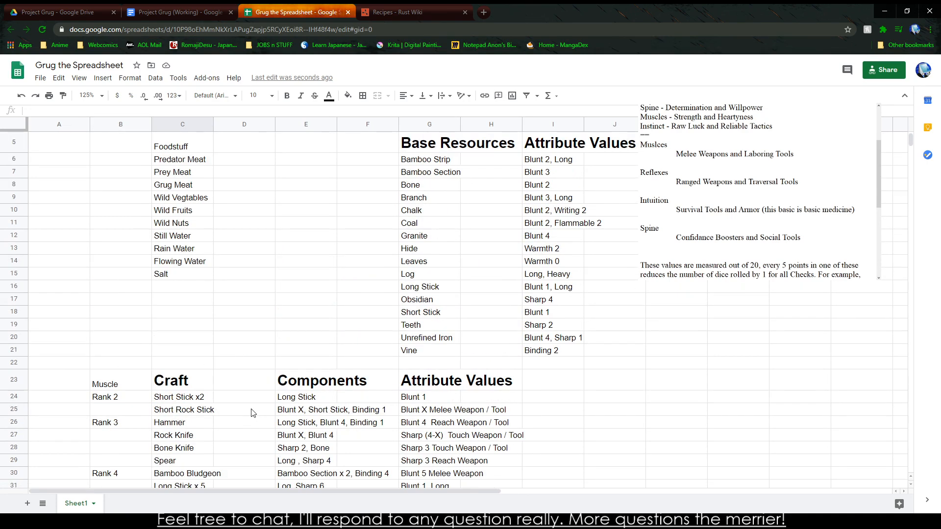
scroll(253, 413, "down", 5)
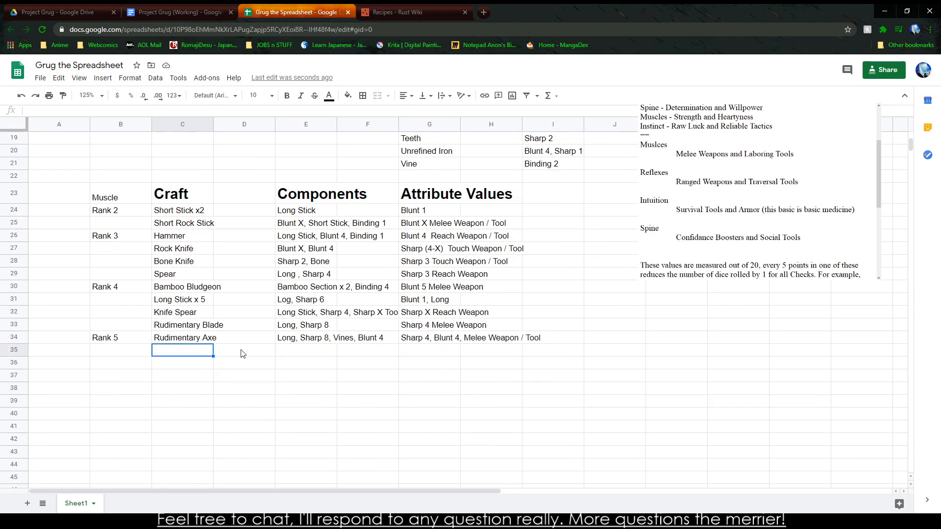
left_click_drag(145, 292, 364, 319)
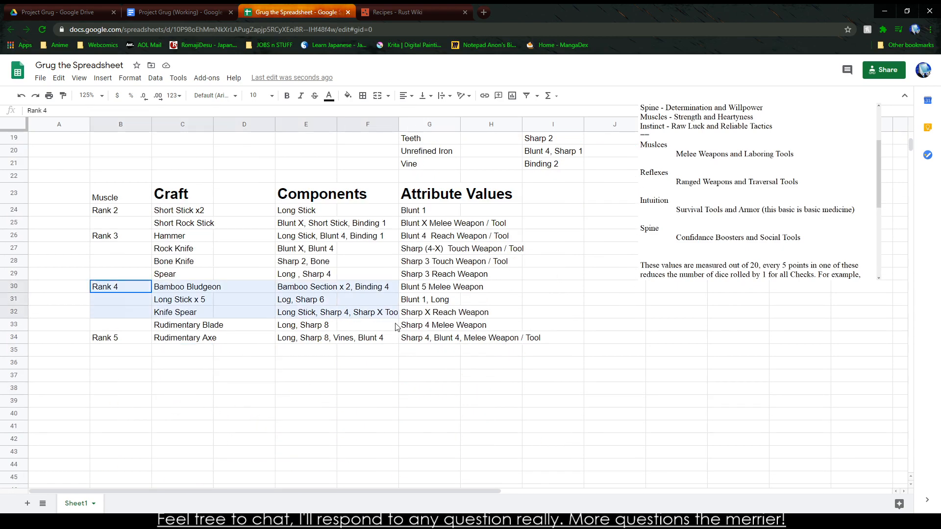
left_click(498, 337)
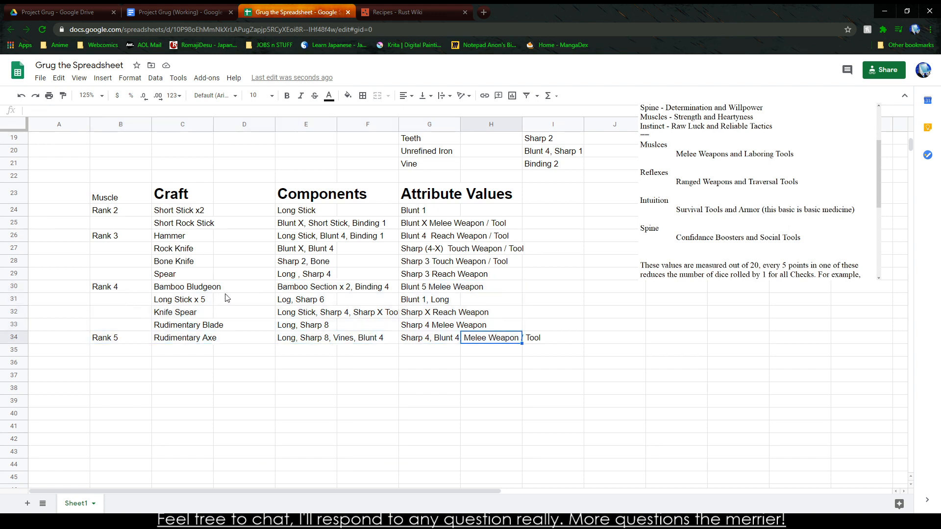
left_click(247, 342)
left_click(170, 352)
Step: Copy the whole Muscle table with its headings and paste it below the original, starting at cell B36
left_click_drag(109, 340, 512, 198)
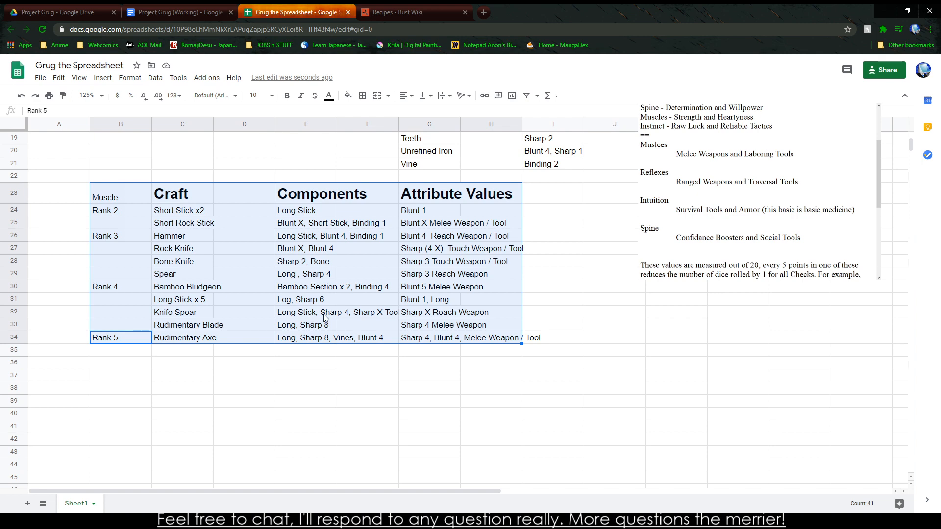
left_click(160, 197)
left_click_drag(112, 198, 510, 321)
left_click(498, 342)
left_click_drag(113, 199, 507, 337)
key("ctrl+c")
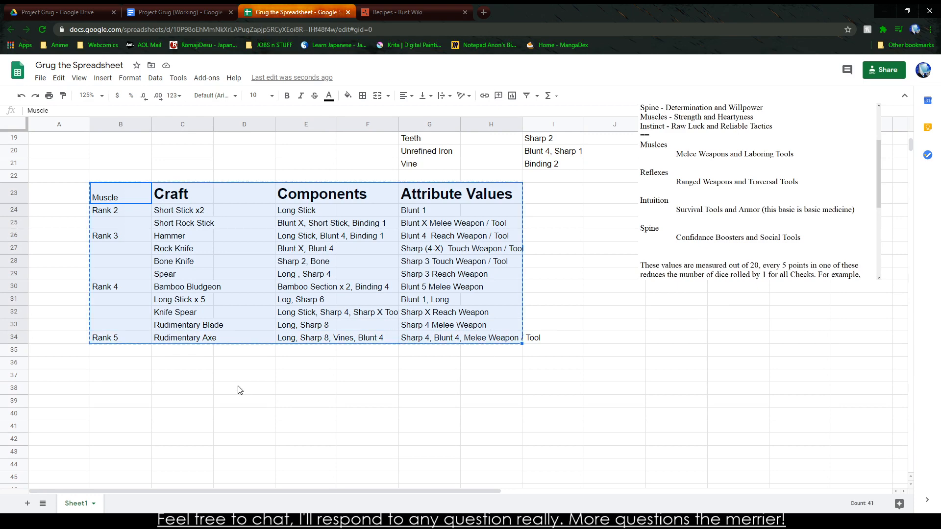
left_click(112, 363)
key("ctrl+v")
Step: Clear all crafts, components and attribute values from the copied table, keeping its headings and rank labels
scroll(189, 371, "down", 2)
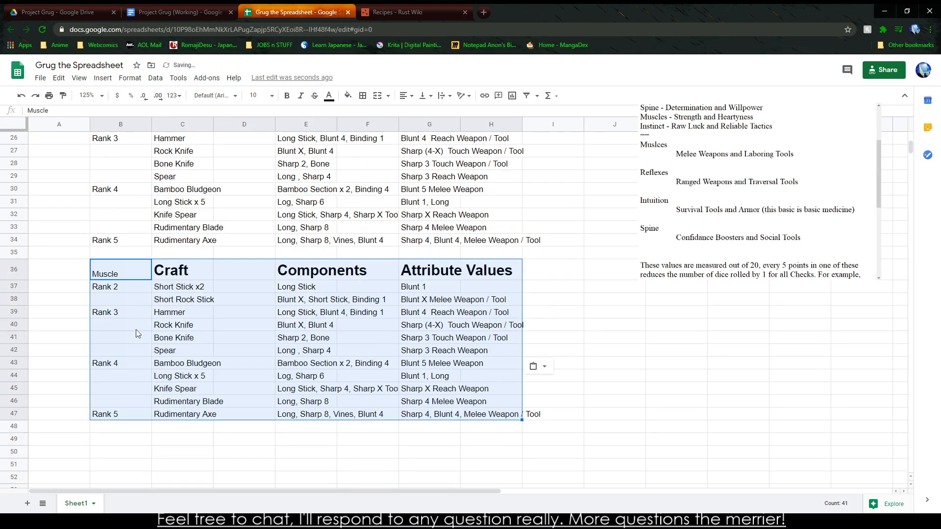
left_click(129, 273)
left_click_drag(161, 286, 479, 417)
key("ctrl+x")
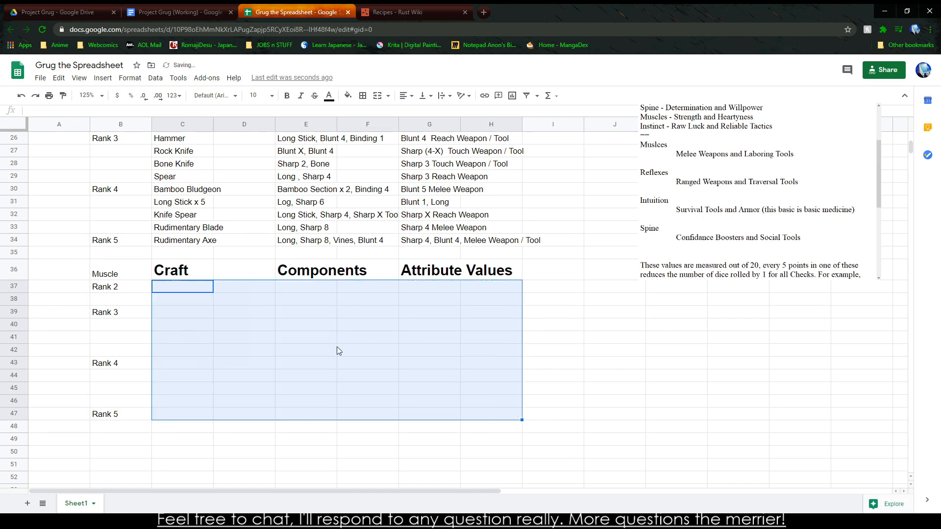
left_click(242, 402)
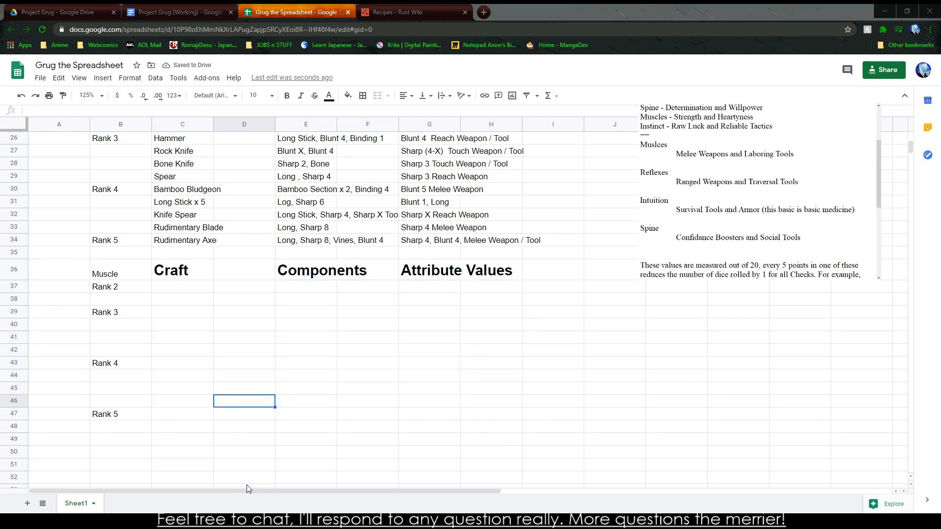
Step: Rename the copied table's "Muscle" label to "Reflexes"
scroll(311, 369, "up", 2)
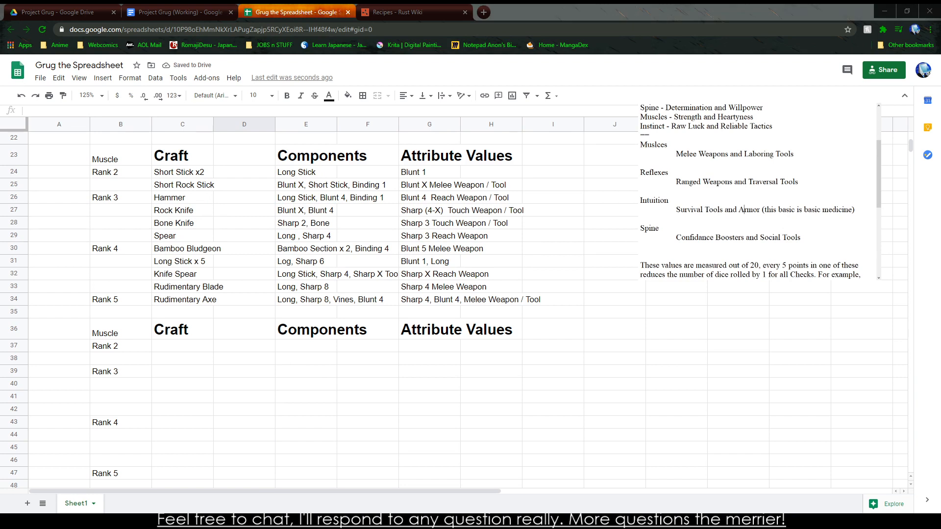
left_click(104, 334)
type("Ref")
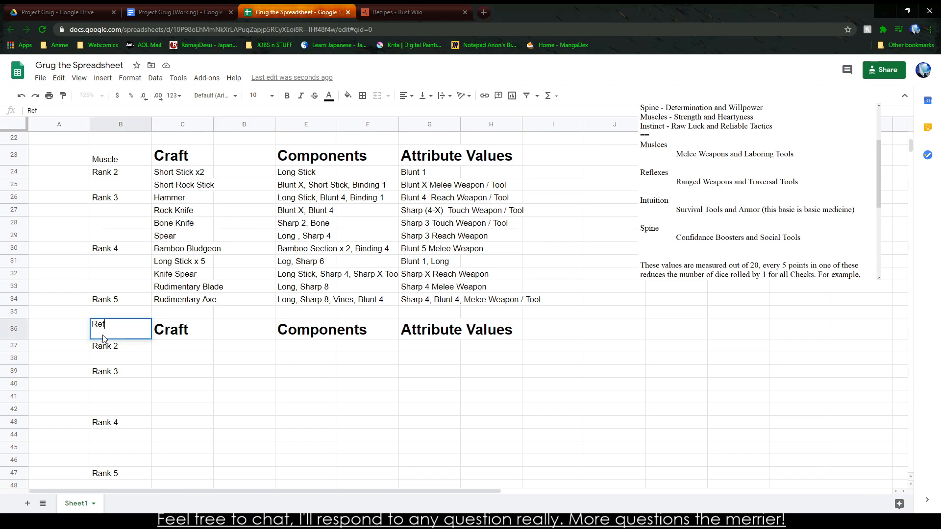
type("lexes")
key("Return")
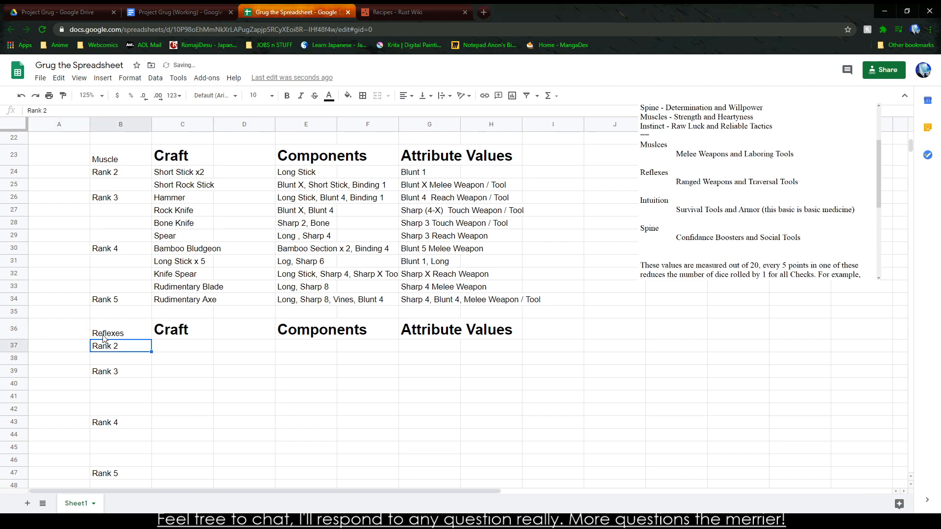
left_click(273, 449)
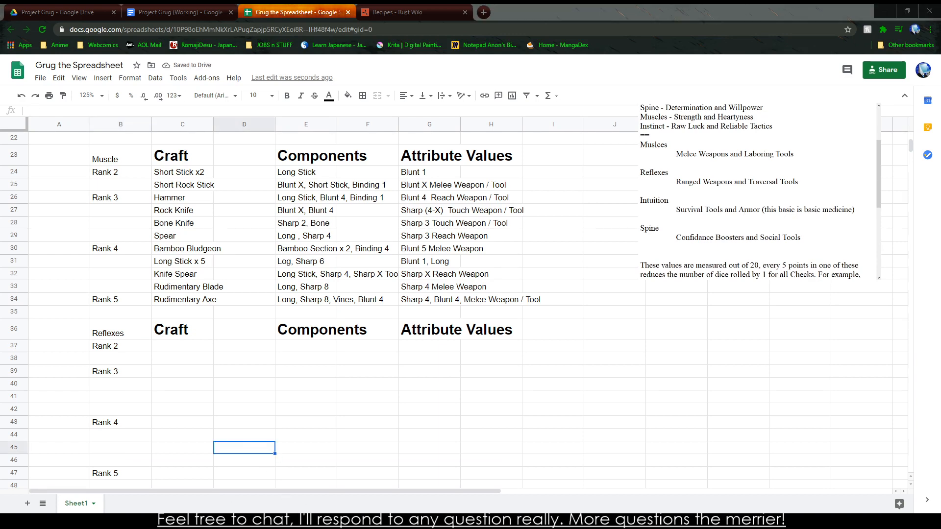
left_click_drag(677, 182, 830, 189)
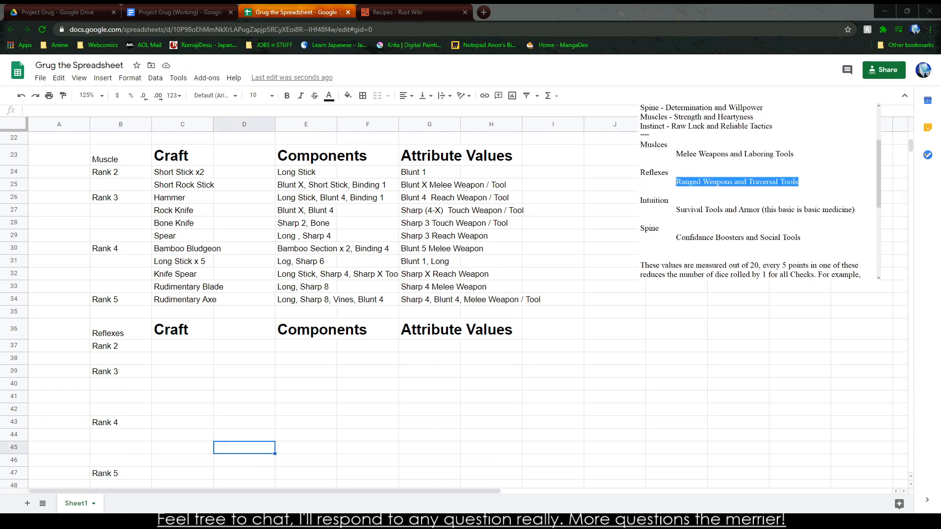
left_click(182, 346)
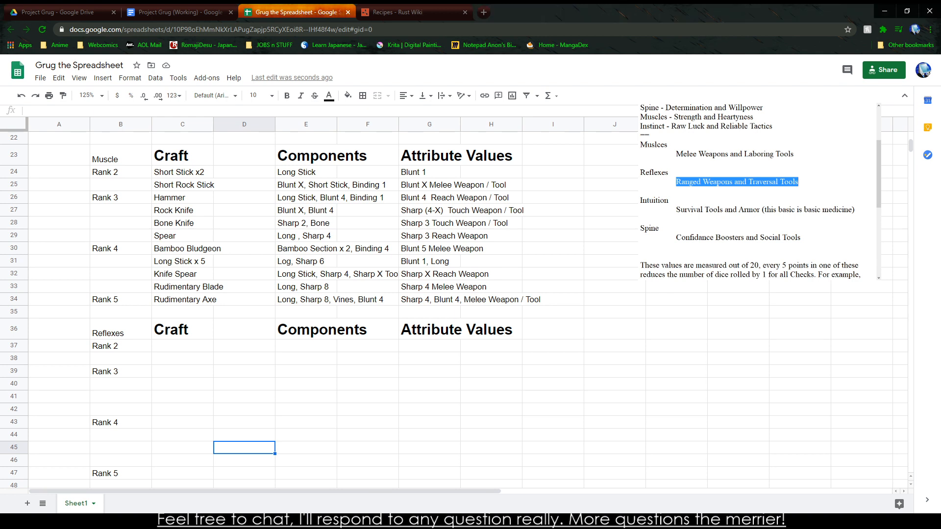
type("Javelin")
key("BackSpace")
key("BackSpace")
key("BackSpace")
key("BackSpace")
key("BackSpace")
key("BackSpace")
key("BackSpace")
left_click(206, 389)
key("Up")
key("Down")
key("Down")
key("Down")
key("Down")
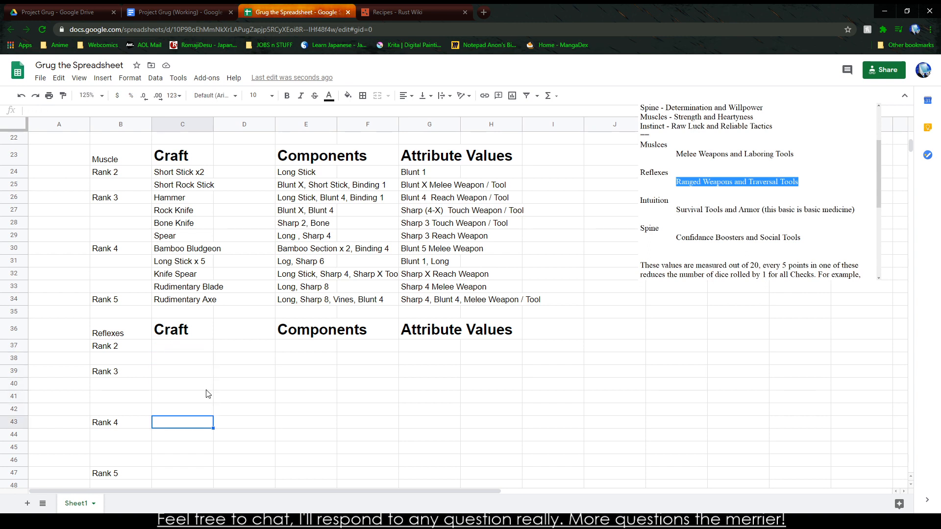
key("Up")
key("Up")
key("Up")
key("Up")
type("Jace")
key("BackSpace")
key("BackSpace")
key("BackSpace")
key("BackSpace")
Step: Enter "Javelin" as the first Rank 4 craft of the Reflexes table, in cell C43
key("Down")
key("Down")
key("Down")
key("Down")
type("Javelin")
Step: Enter "Throwing Rock" as the first Rank 2 craft of the Reflexes table, in cell C37
key("Up")
key("Up")
key("Up")
key("Up")
key("Up")
key("Up")
type("Throwing Rock")
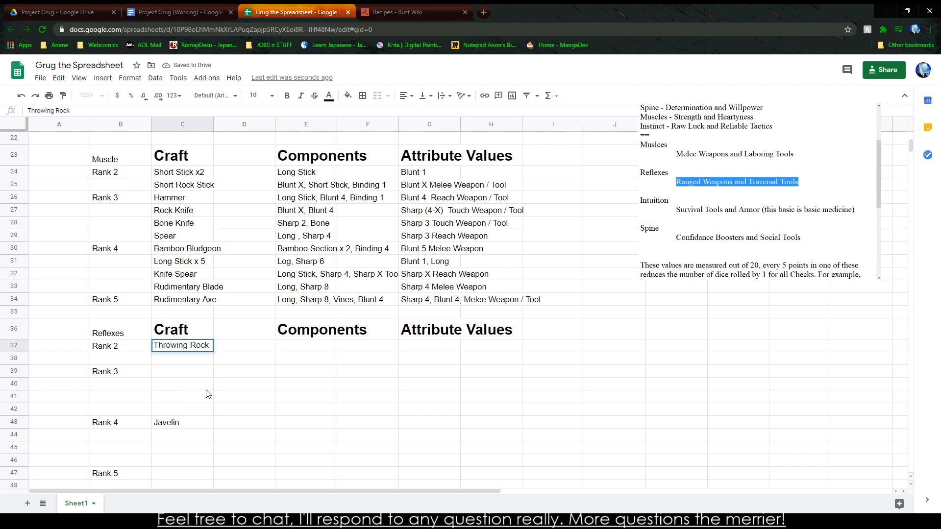
key("Return")
Step: Enter "Blunt 2 x 2" as the Throwing Rock's components in cell E37
key("Up")
key("Right")
key("Right")
type("Blunt")
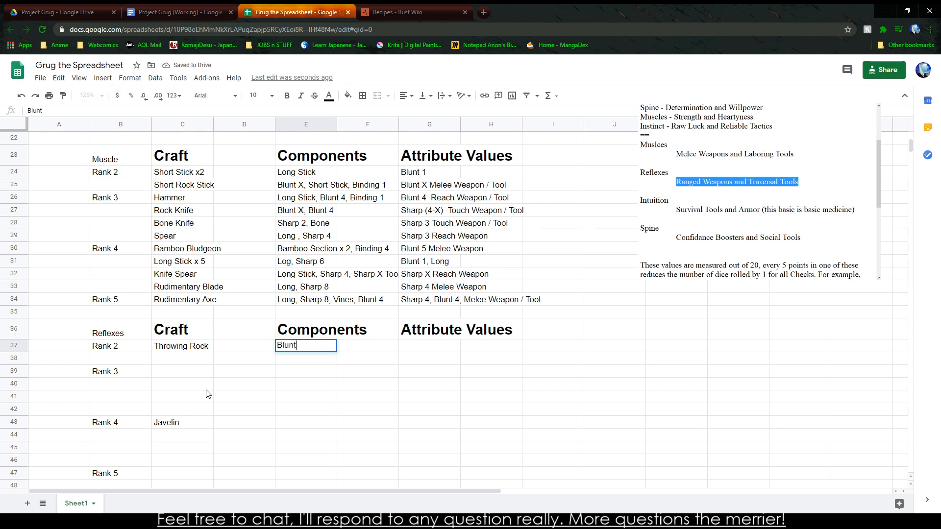
type(" 2, Blunt 2")
key("BackSpace")
key("BackSpace")
key("BackSpace")
key("BackSpace")
type("x 2")
Step: Begin the Throwing Rock's attribute value in cell G37 with "Blunt 1"
key("Right")
key("Right")
key("Right")
key("Down")
key("Left")
key("Up")
type("Blun")
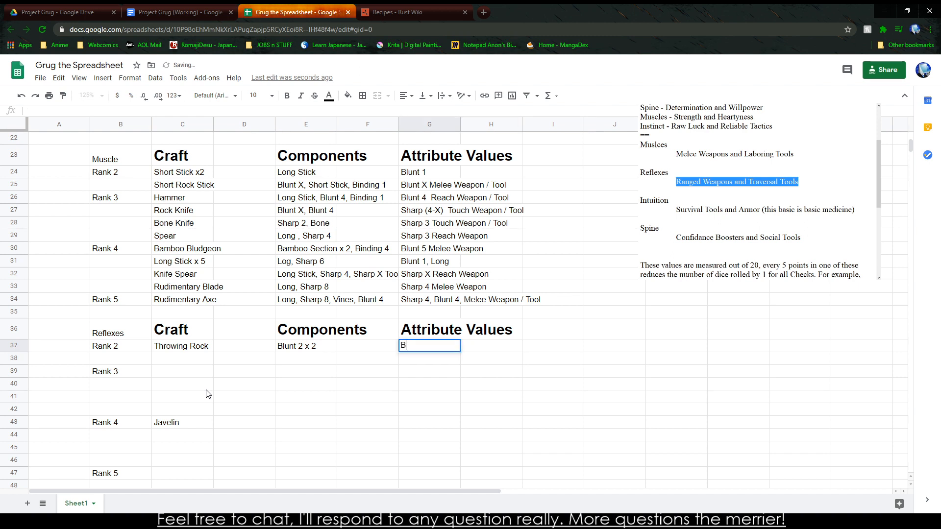
type("t 1 ,")
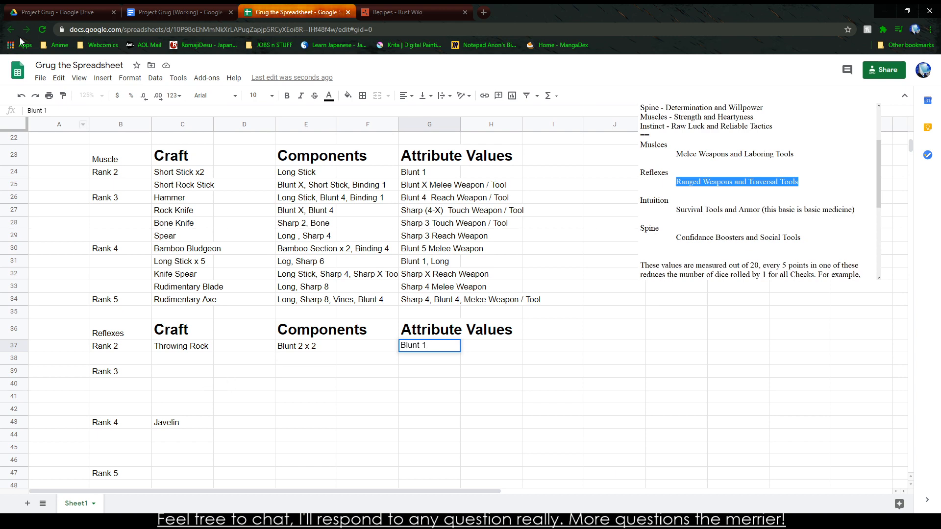
Step: Switch to the Project Grug document and examine the distance categories in its Space Distance section
left_click(172, 11)
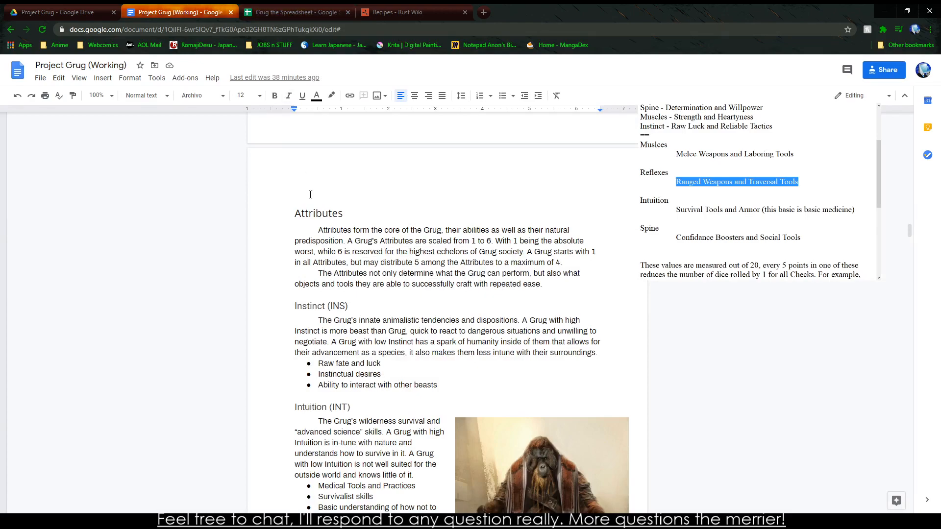
scroll(307, 149, "up", 1)
left_click(394, 12)
left_click(294, 12)
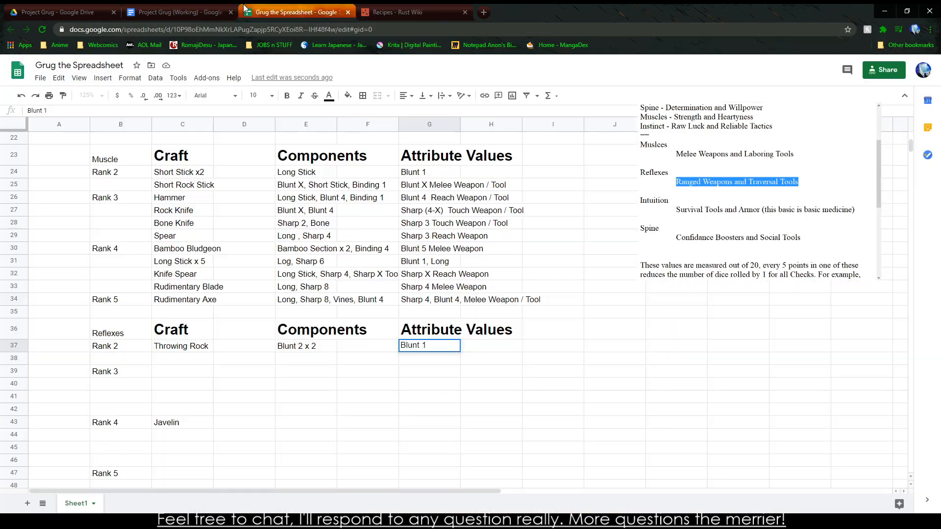
left_click(173, 12)
scroll(298, 267, "up", 10)
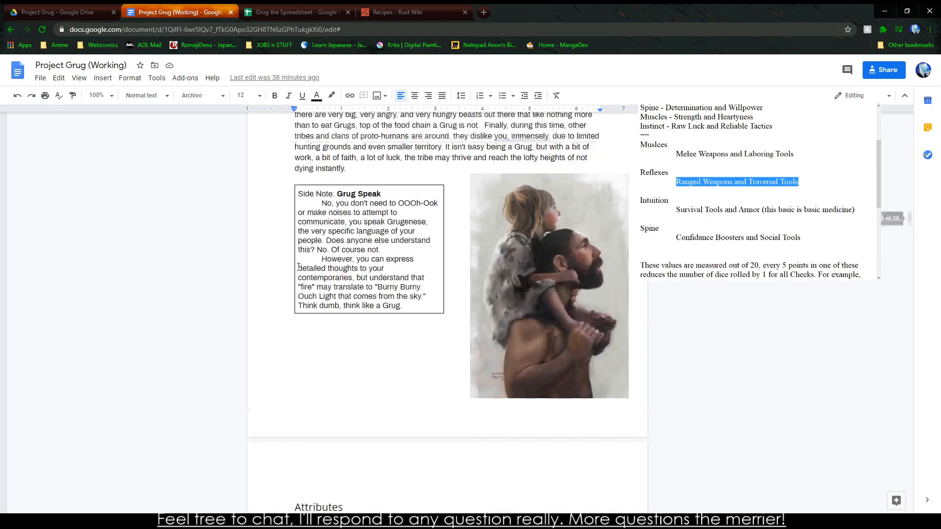
scroll(298, 267, "up", 15)
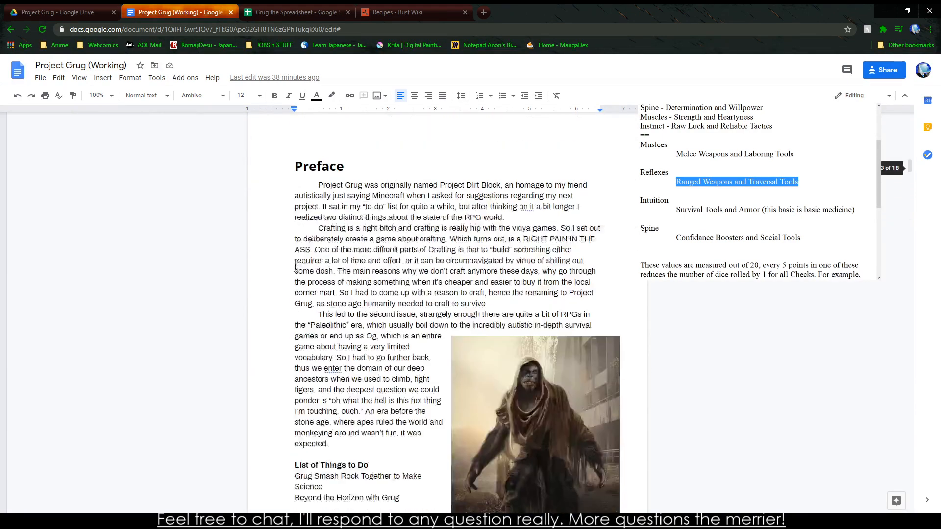
scroll(324, 277, "up", 6)
scroll(333, 299, "down", 3)
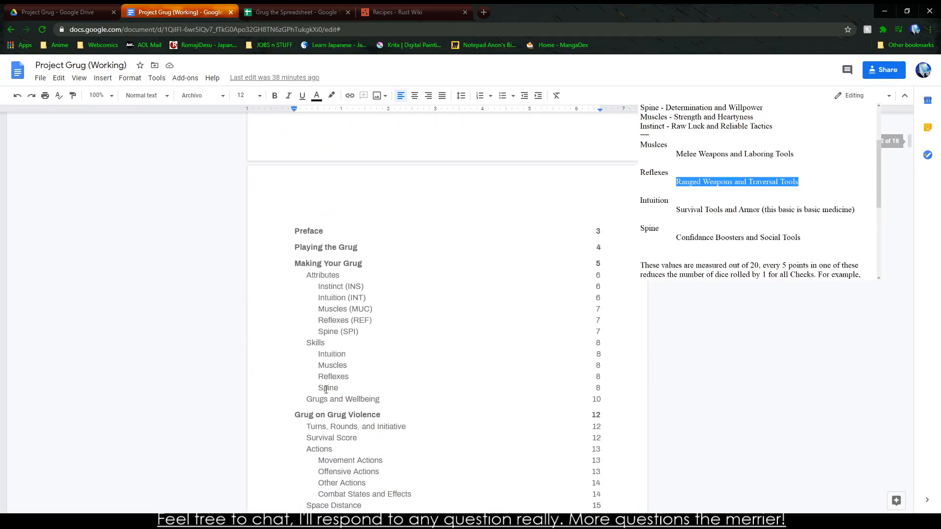
scroll(338, 319, "down", 4)
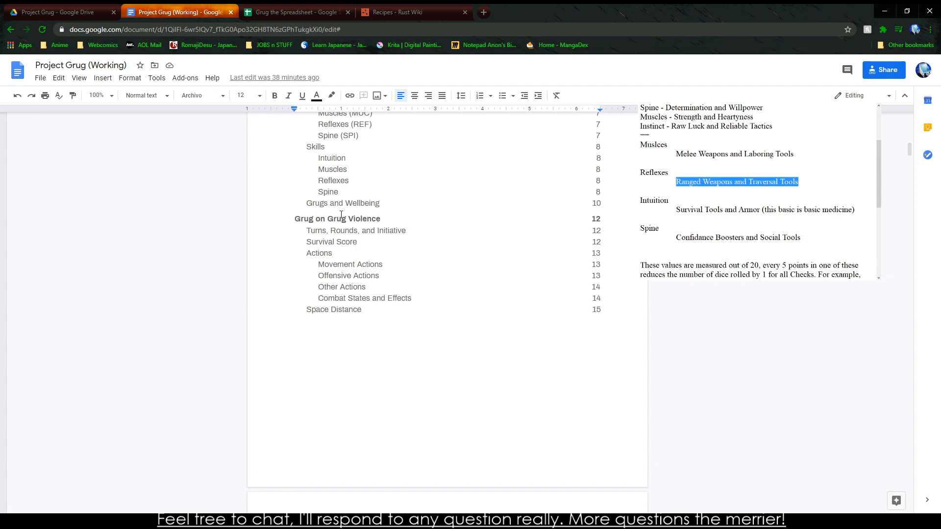
left_click(321, 310)
left_click(341, 324)
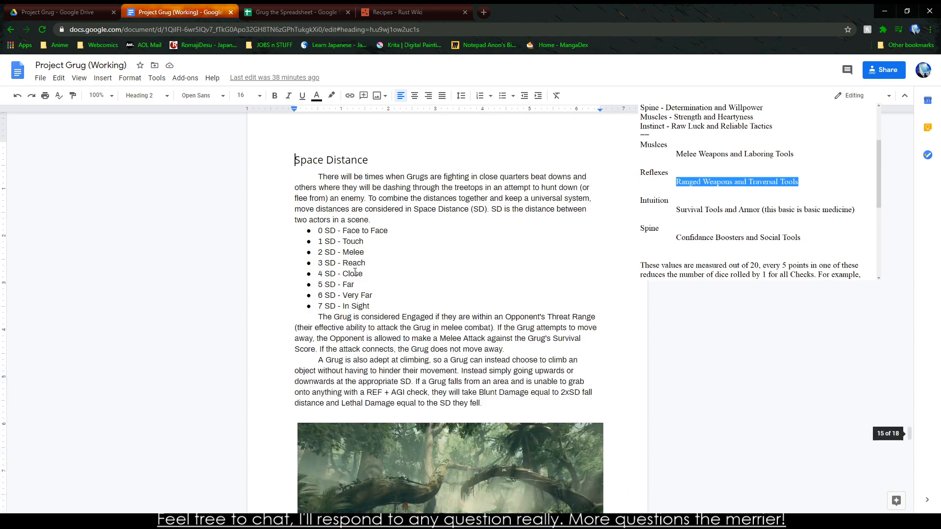
left_click_drag(343, 285, 363, 273)
triple_click(350, 281)
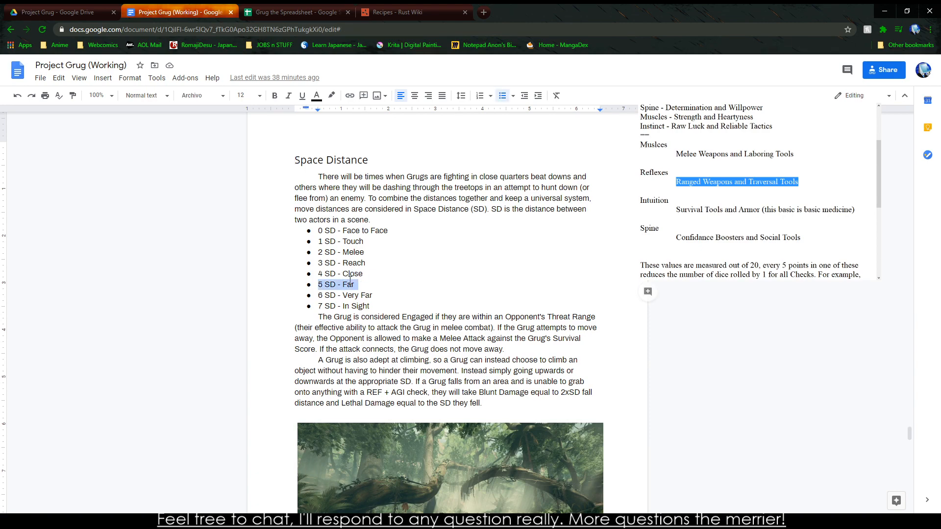
double_click(350, 273)
left_click(394, 12)
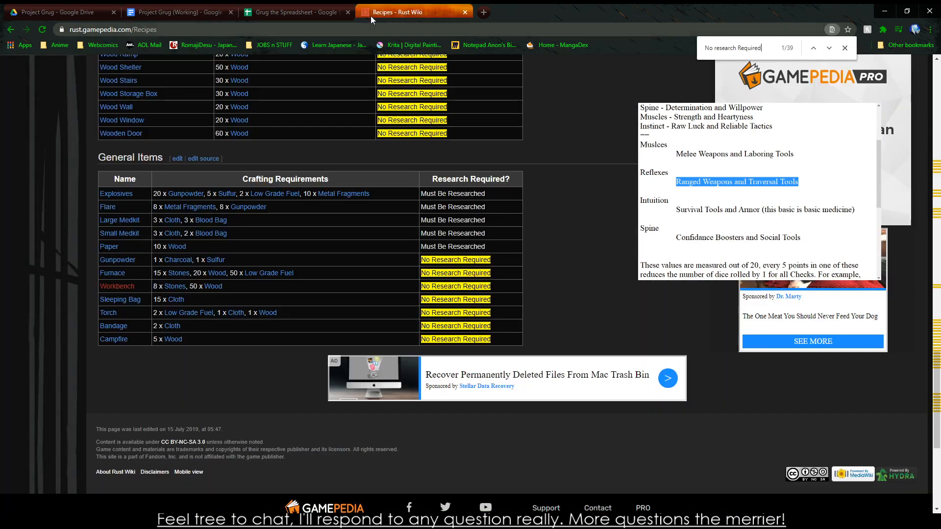
Step: Return to the spreadsheet and complete the Throwing Rock's attribute value as "Blunt 1 Close Weapon"
left_click(294, 12)
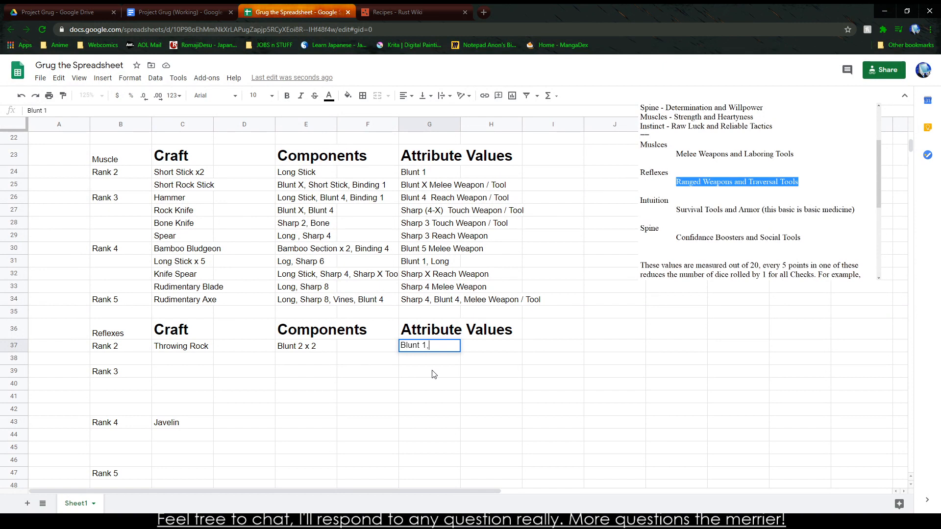
type("Close")
key("BackSpace")
key("BackSpace")
key("BackSpace")
key("BackSpace")
key("BackSpace")
type("Rang")
type("e")
key("BackSpace")
key("BackSpace")
key("BackSpace")
key("BackSpace")
key("BackSpace")
type("Close Weapon")
key("Return")
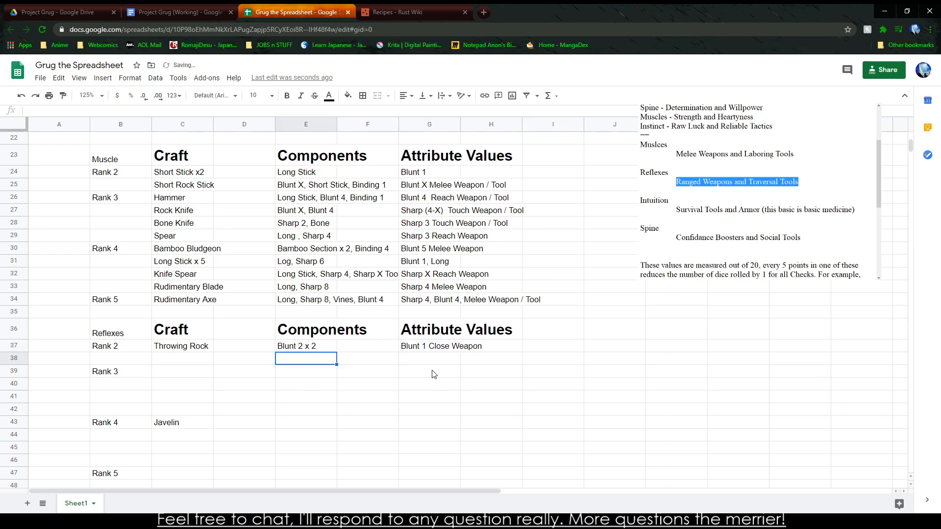
Step: Change the Throwing Rock craft name to "Throwing Rock X 2"
left_click(194, 346)
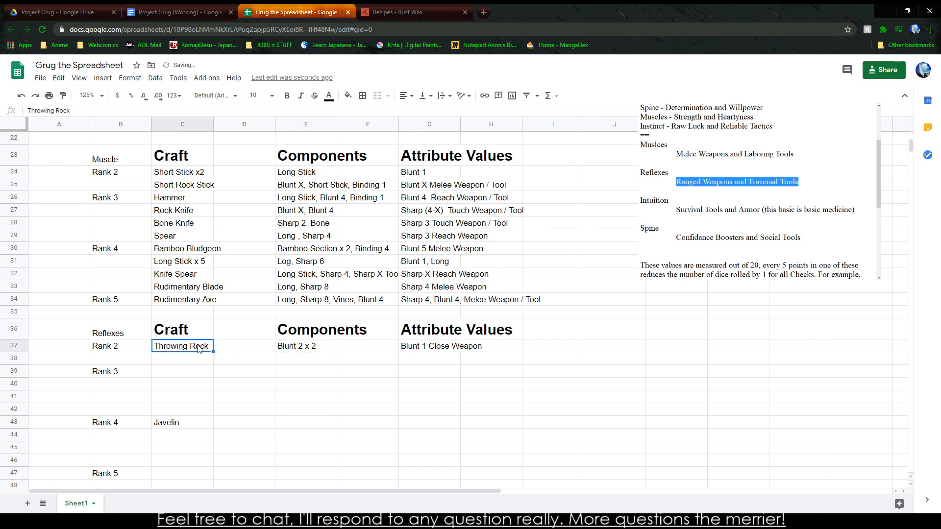
double_click(196, 346)
type("X 2")
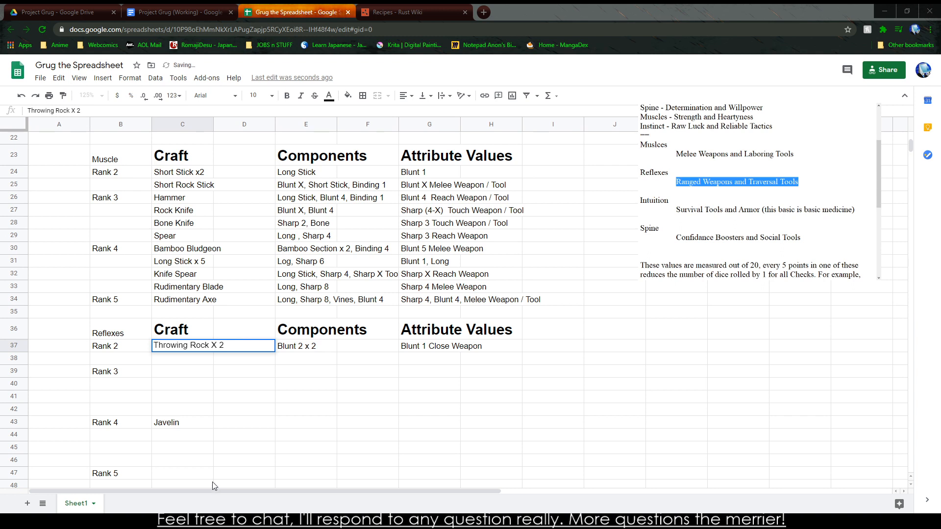
left_click(194, 372)
Step: Enter "Vine Rope" as the second Rank 2 craft of the Reflexes table, in cell C38
left_click(189, 356)
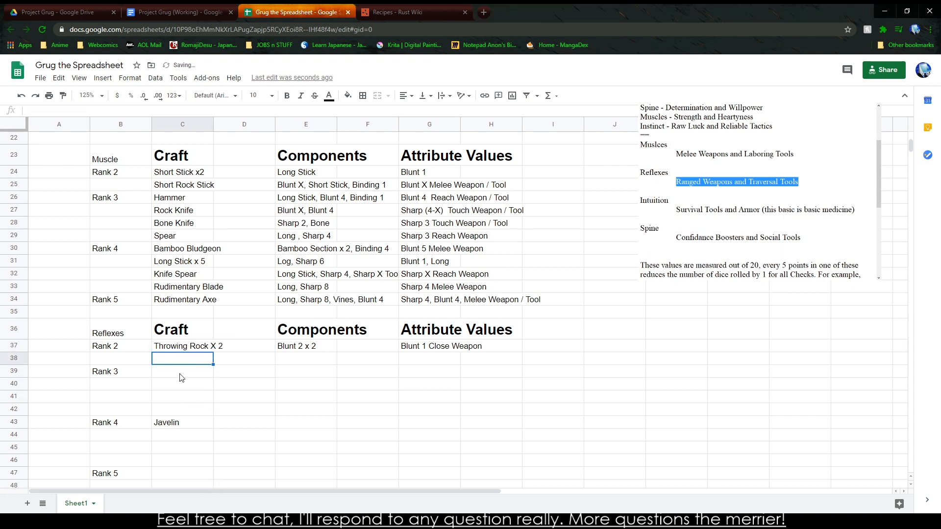
type("Vine Rope")
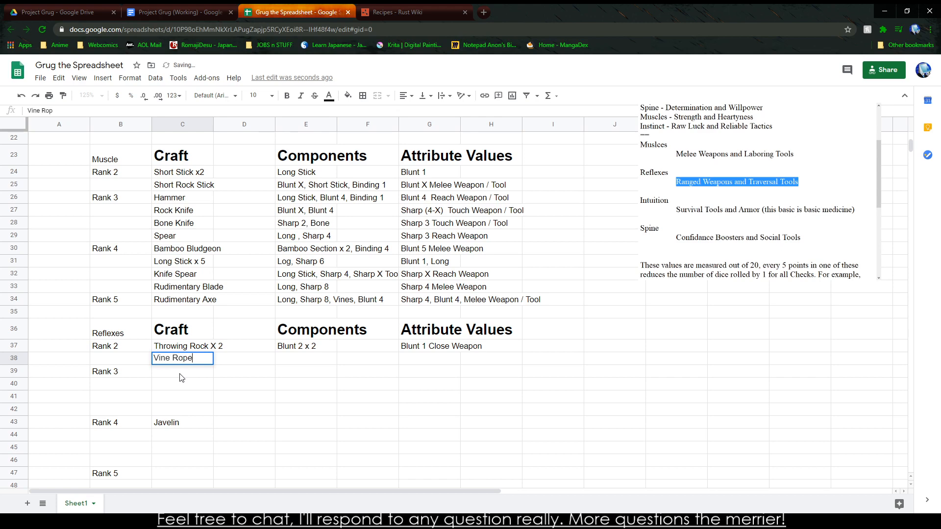
key("Tab")
key("Tab")
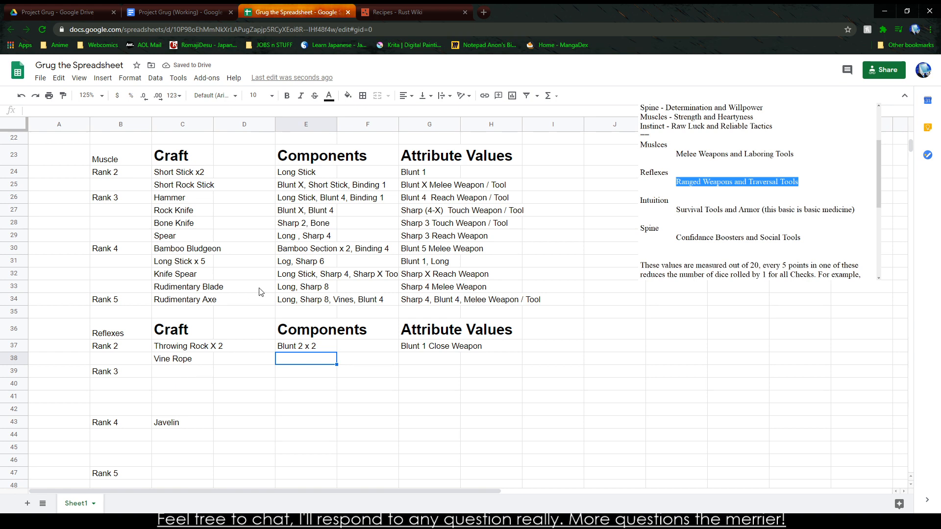
Step: Replace "Vines" with "Binding 4" in the Rudimentary Axe's components in the Muscle table
left_click(298, 299)
double_click(73, 111)
type("Binding 4")
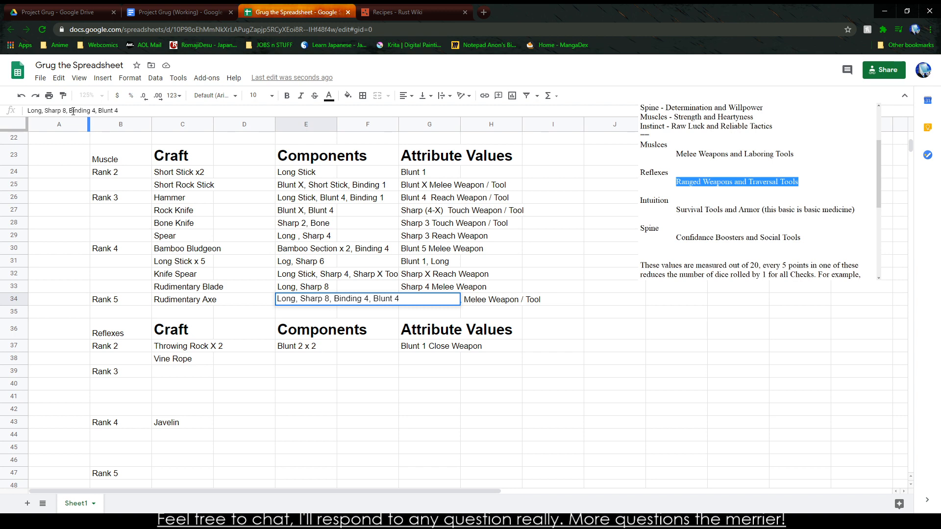
left_click(248, 346)
Step: Enter "Binding 6" as the Vine Rope's components in cell E38
left_click(287, 360)
type("Binding 5")
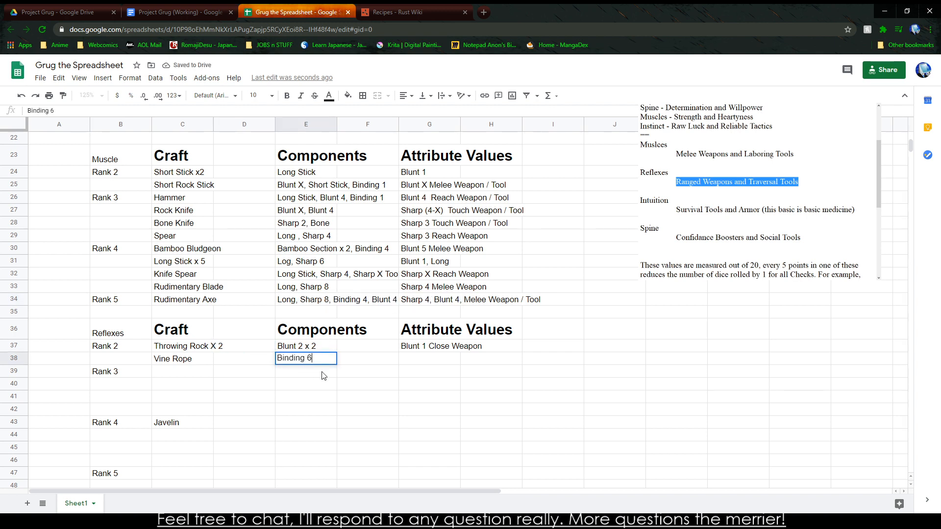
key("Tab")
key("Tab")
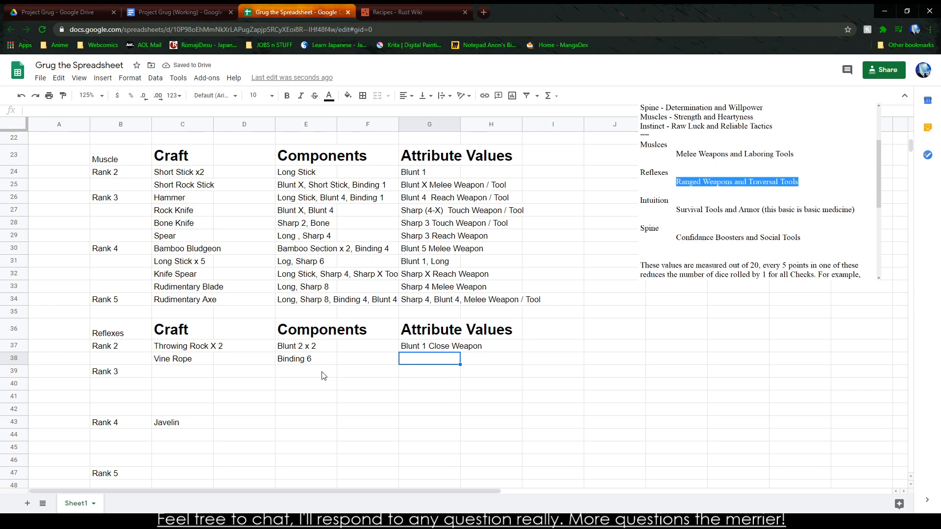
Step: Enter "Binding 6" as the Vine Rope's attribute value in cell G38
type("Binding ")
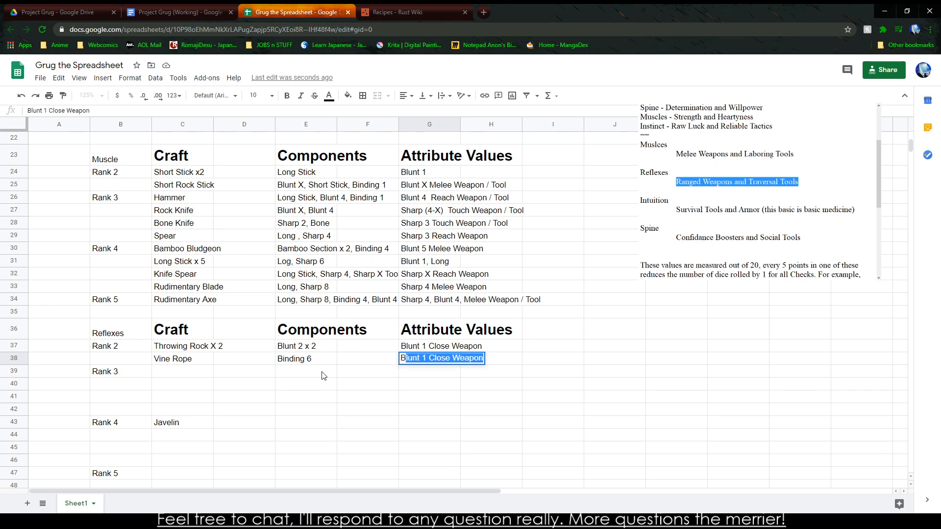
type("6")
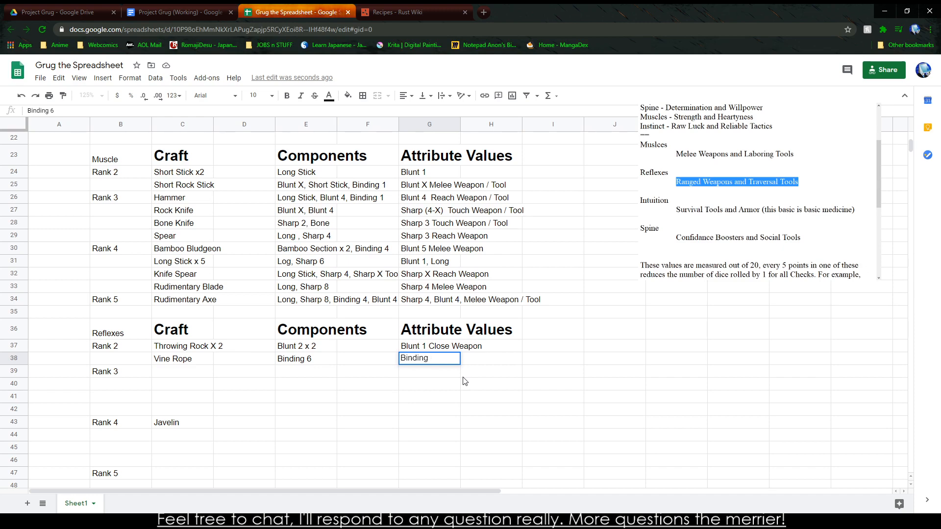
type("8")
key("BackSpace")
type("6")
Step: Change the Vine Rope's components to "Binding 4"
double_click(321, 357)
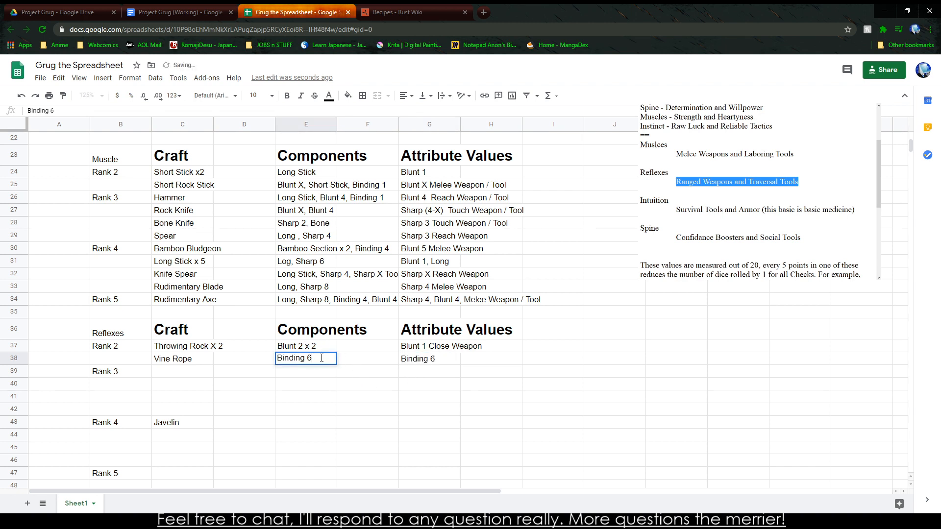
left_click(323, 401)
left_click(420, 371)
left_click(179, 373)
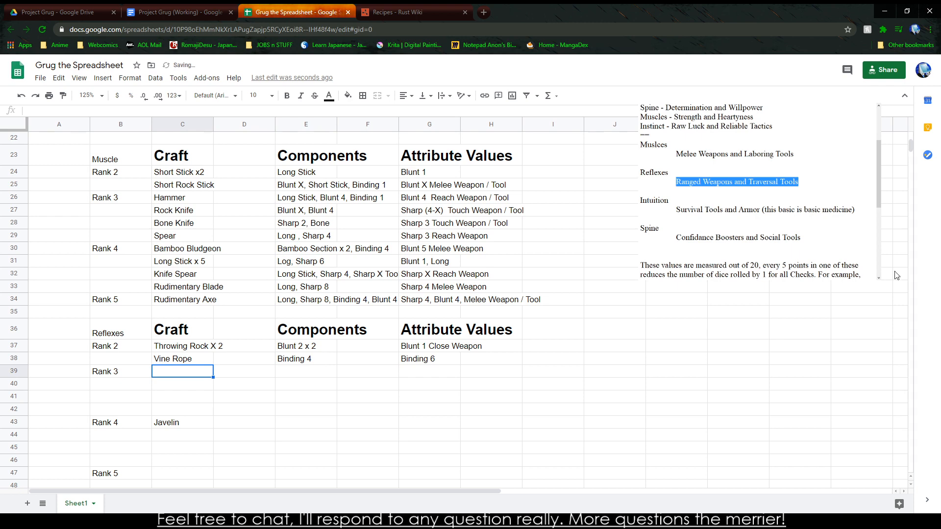
left_click(294, 521)
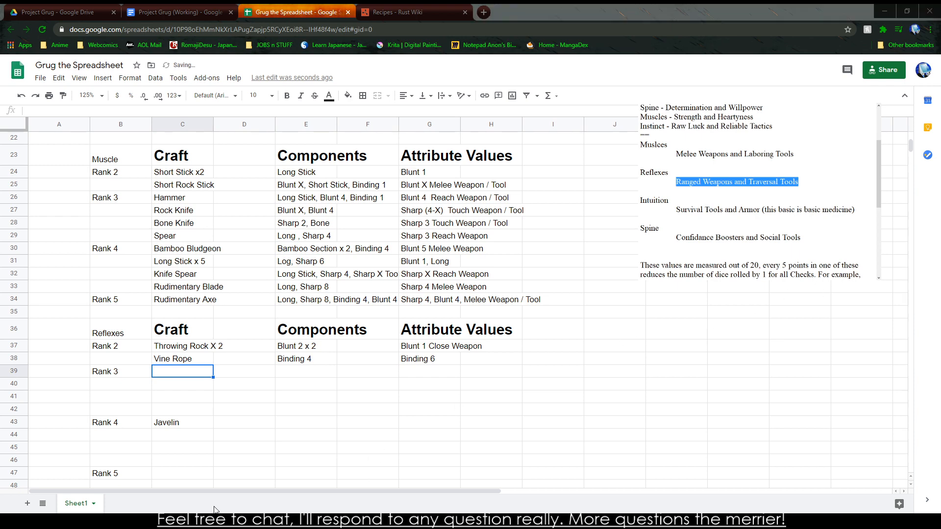
left_click(179, 382)
left_click(192, 376)
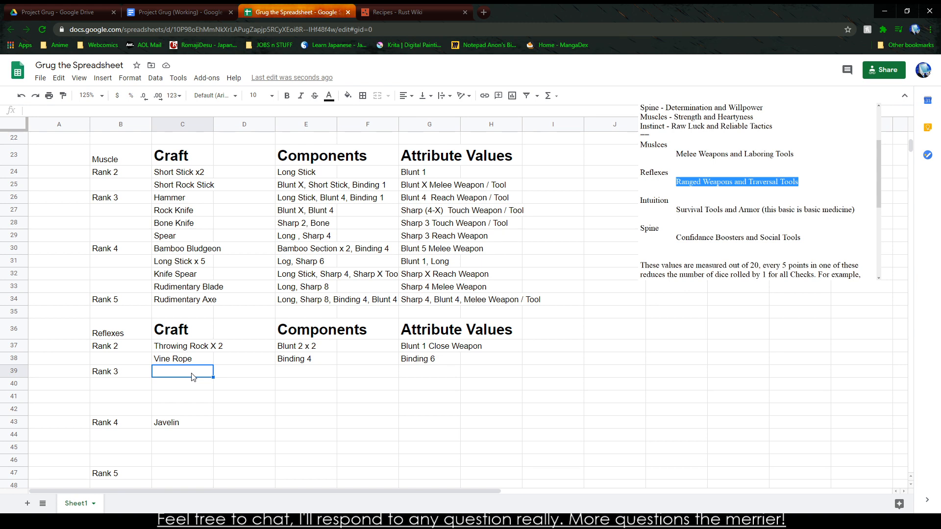
type("Weighted")
key("BackSpace")
key("BackSpace")
key("BackSpace")
key("BackSpace")
key("BackSpace")
key("BackSpace")
type("eight")
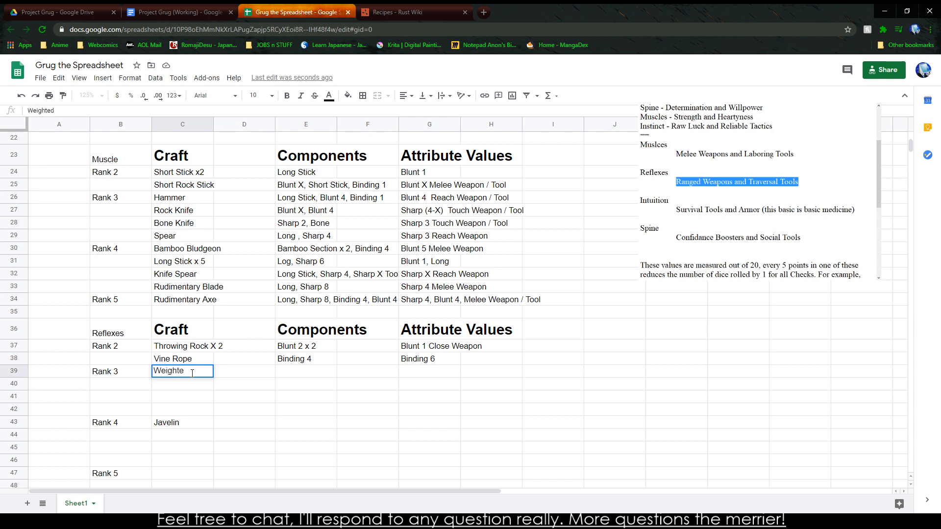
key("BackSpace")
key("BackSpace")
key("BackSpace")
key("BackSpace")
key("BackSpace")
Step: Search the web for "Climbing tools" in a new browser tab and look through the results
left_click(396, 11)
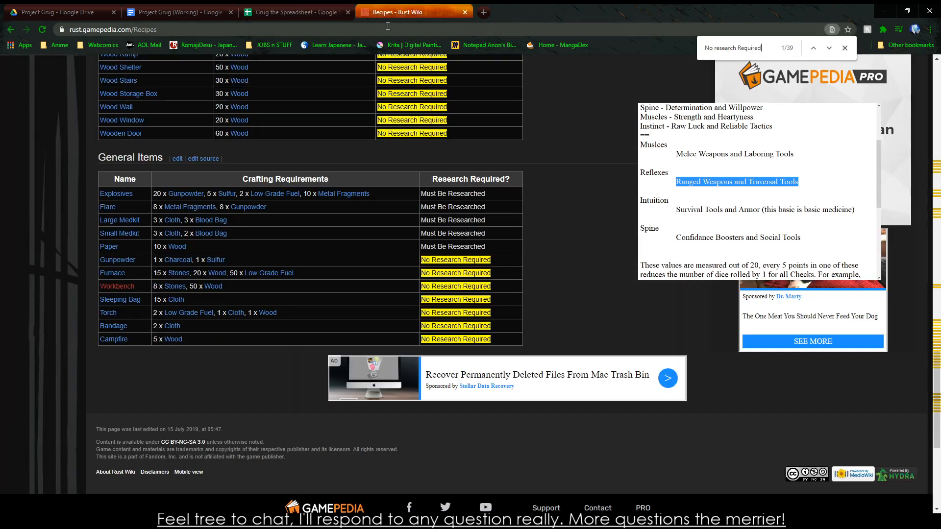
left_click(484, 12)
type("C")
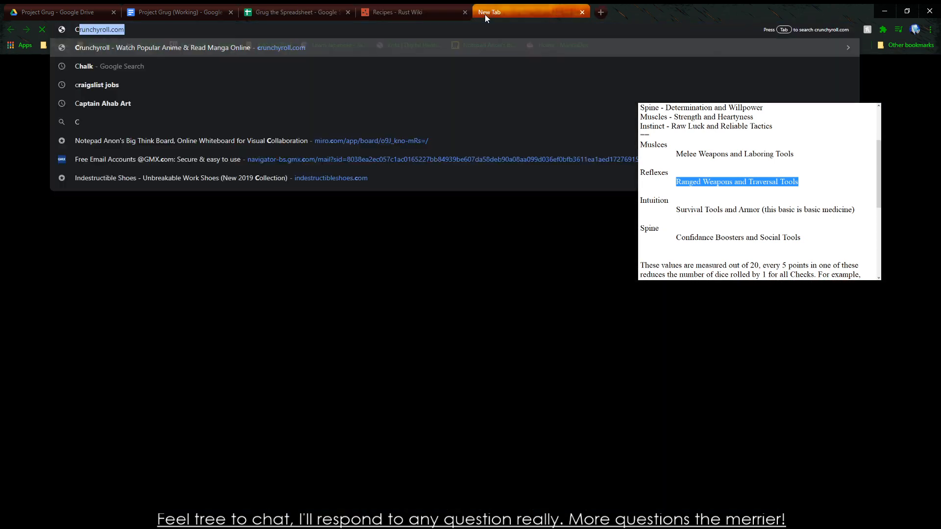
type("limbing tools")
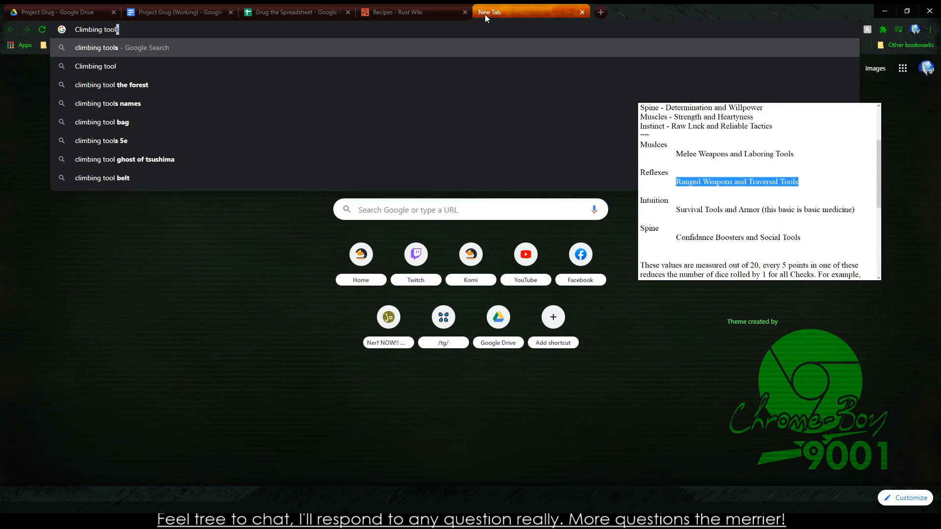
key("Return")
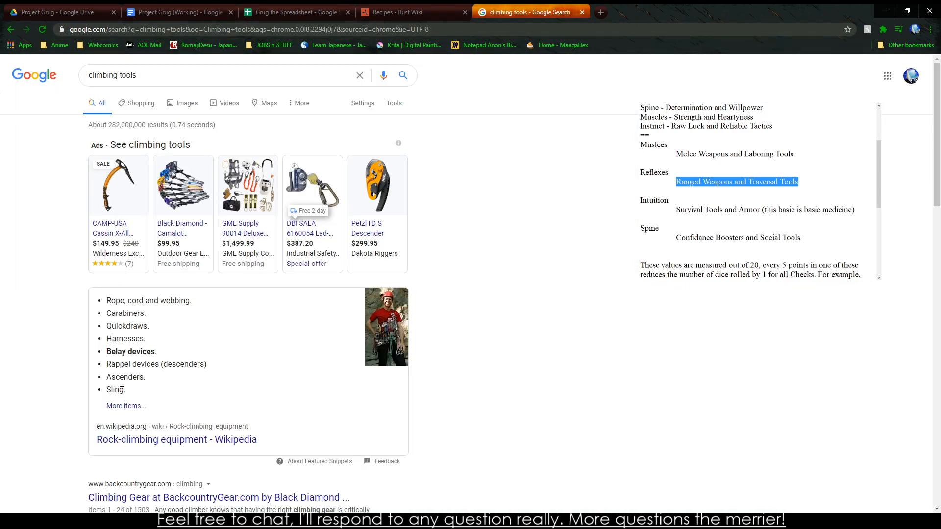
scroll(121, 389, "down", 10)
scroll(138, 289, "up", 7)
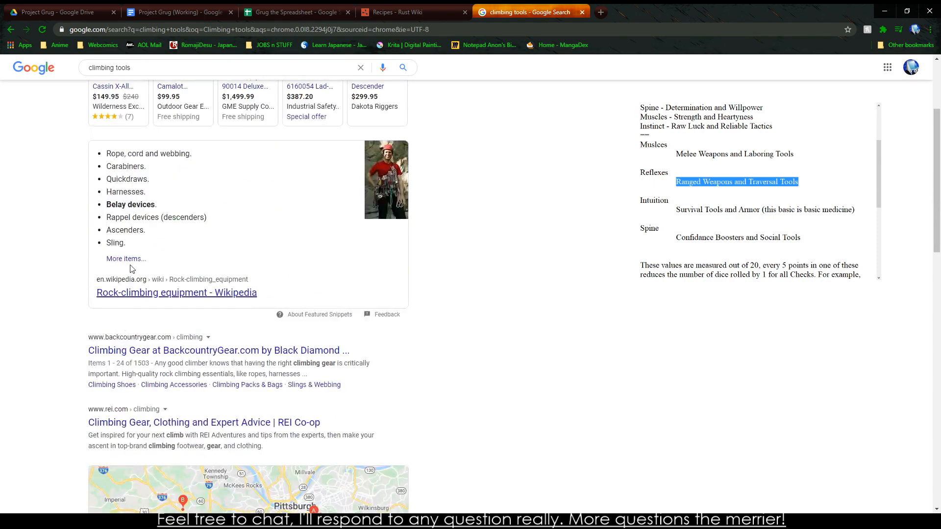
scroll(138, 289, "up", 3)
Step: Refine the web search to "climbing spikes" and look through the results
left_click(137, 77)
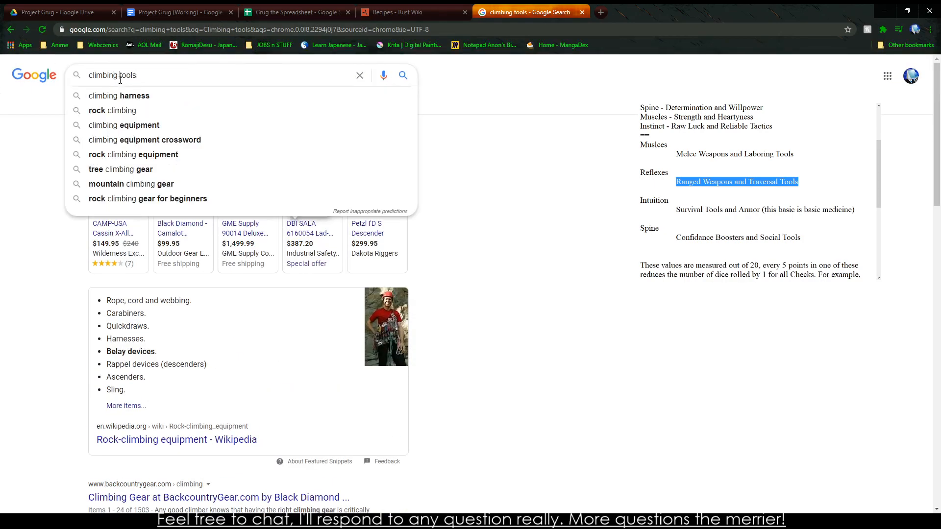
left_click(120, 78)
type("s")
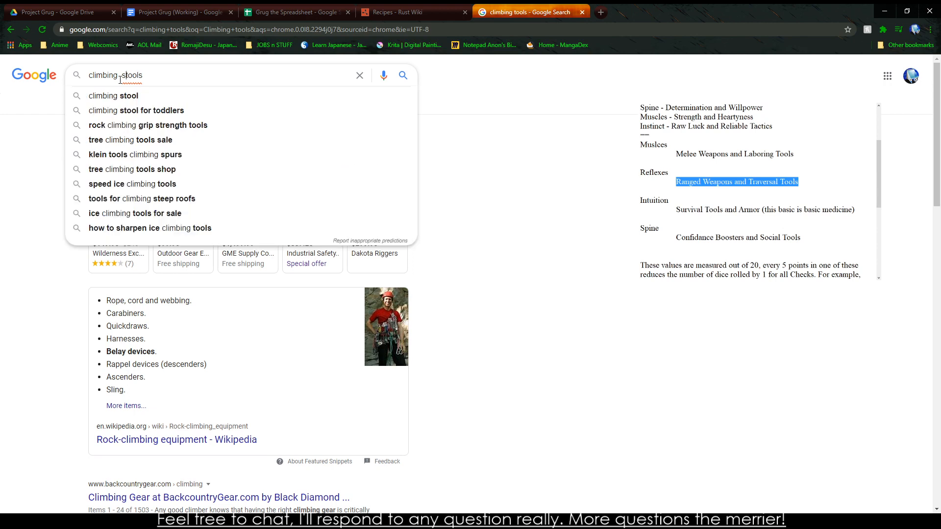
type("pikes")
key("Return")
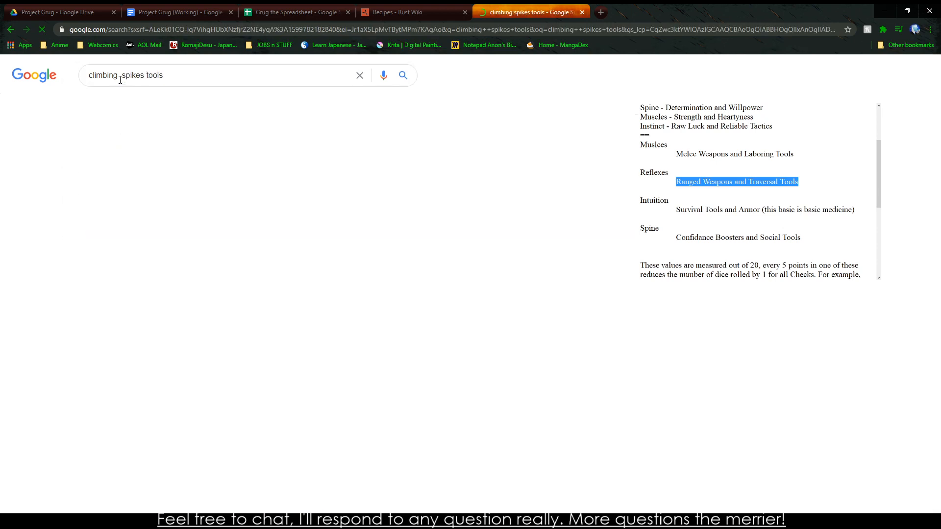
double_click(154, 75)
key("BackSpace")
key("Return")
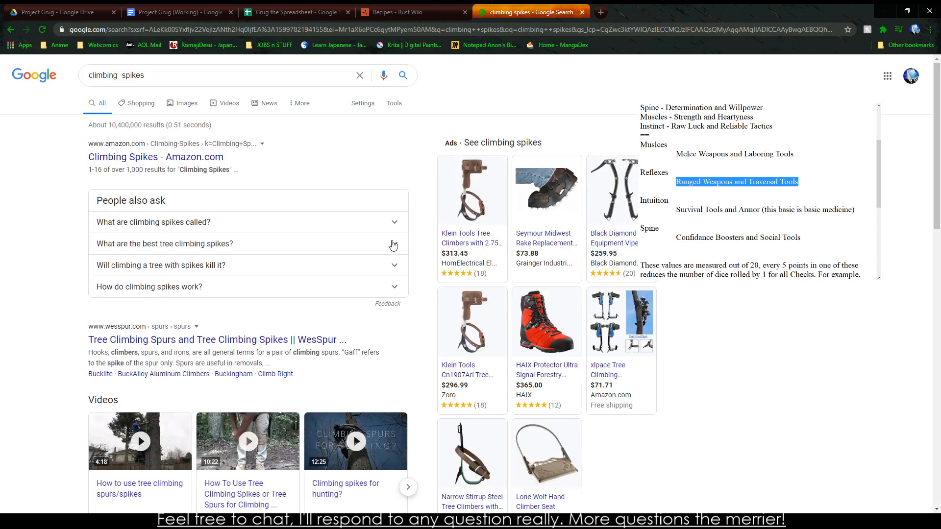
scroll(380, 271, "down", 1)
scroll(379, 271, "down", 5)
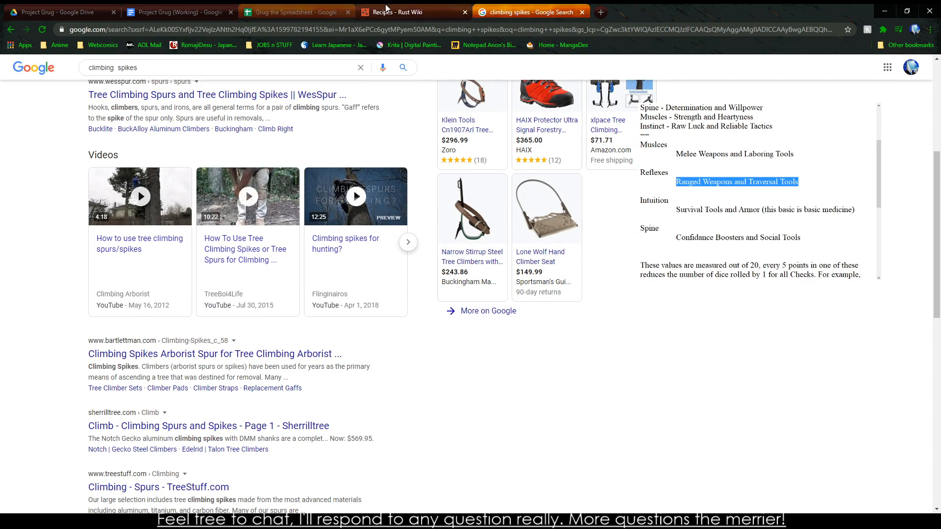
Step: Return to the Grug spreadsheet and change the binding in the Rudimentary Axe's components to "Binding 6"
left_click(431, 12)
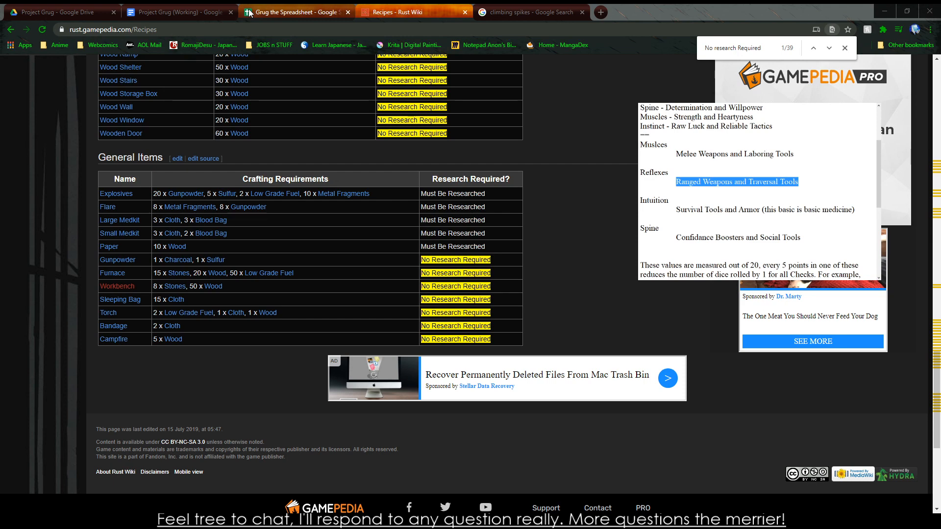
left_click(249, 13)
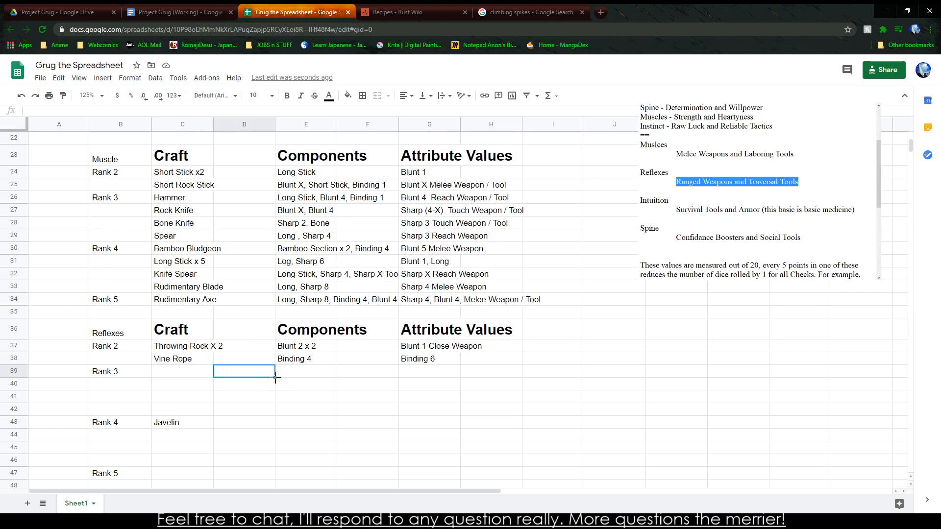
left_click(212, 362)
key("Down")
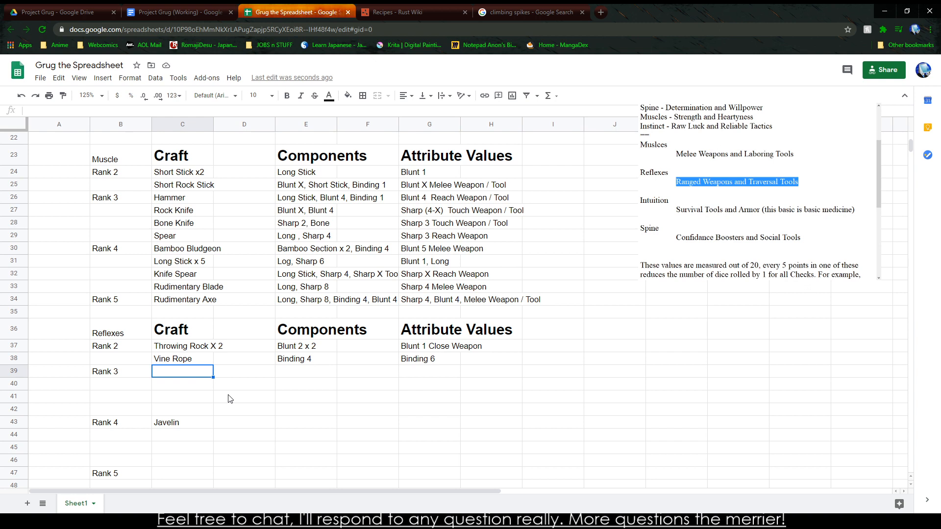
left_click(317, 300)
left_click(95, 110)
key("BackSpace")
type("6")
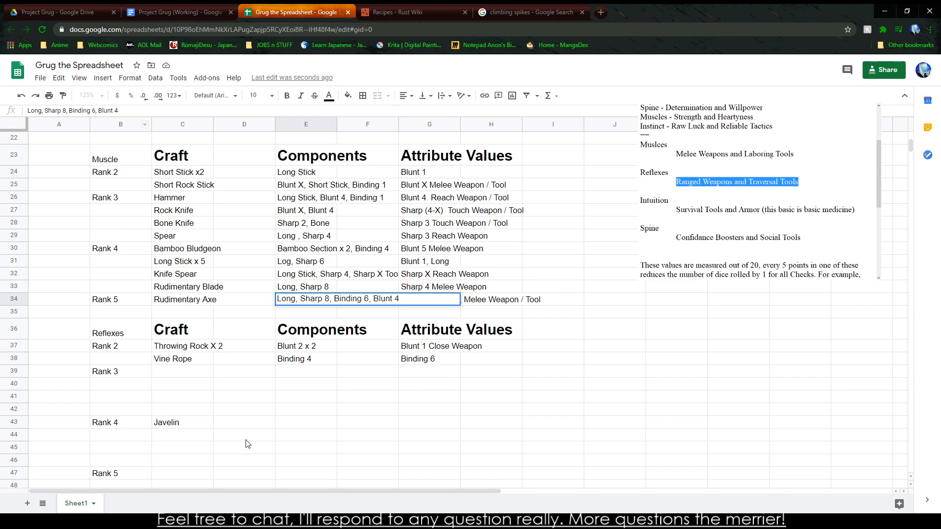
left_click(199, 373)
Step: Enter "Climbing Spikes" as the Rank 3 Reflexes craft in row 39, with "Sharp 2, Binding 1" as its components
scroll(165, 319, "up", 5)
scroll(147, 353, "up", 3)
scroll(122, 392, "down", 1)
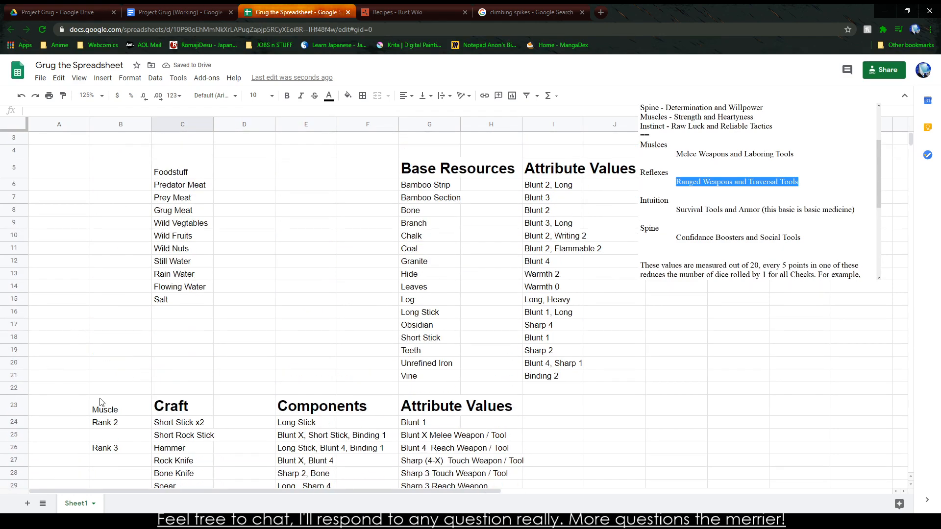
scroll(104, 413, "down", 8)
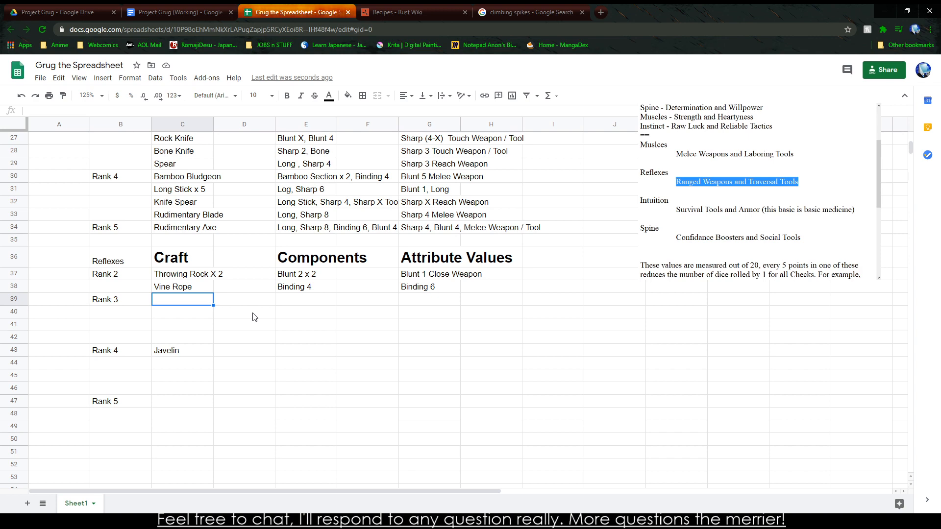
scroll(254, 316, "up", 2)
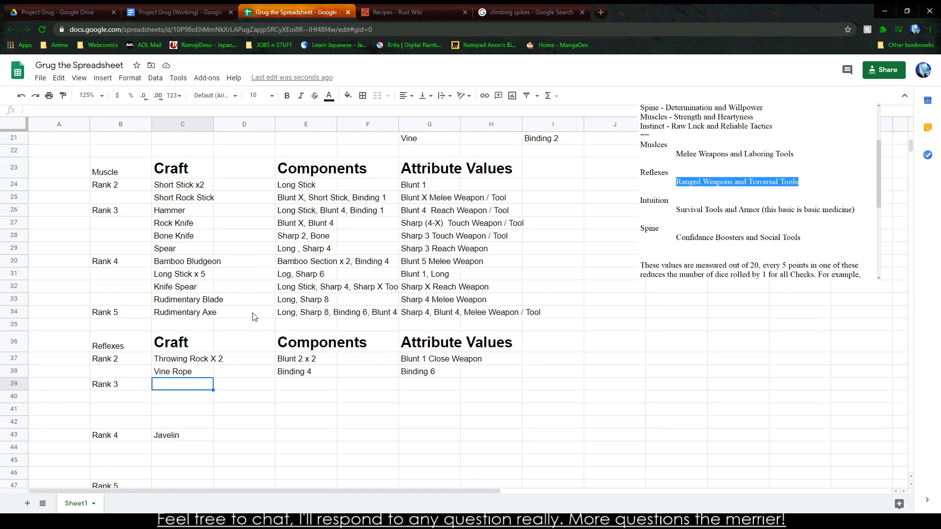
type("Climbing Spru")
key("BackSpace")
key("BackSpace")
type("p")
key("BackSpace")
type("Spikes")
key("Tab")
key("Tab")
type("Sharp 2, ")
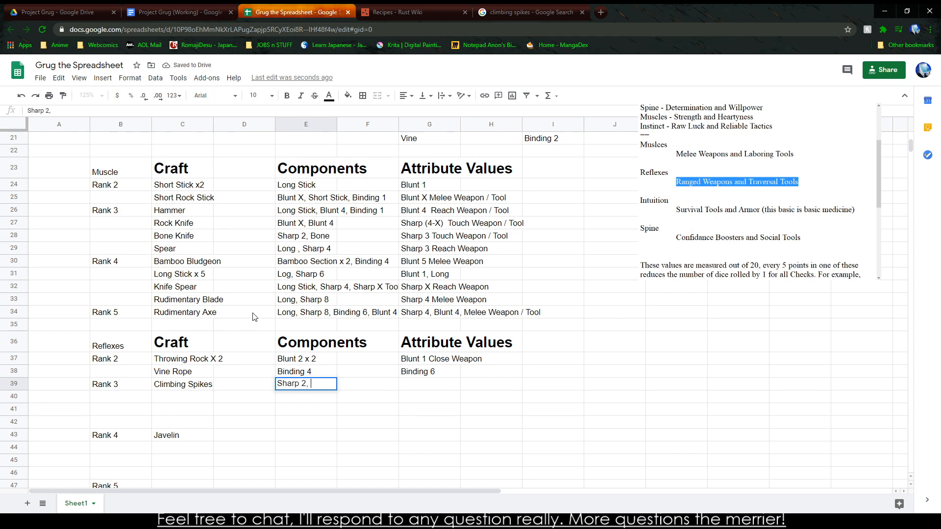
type("Bni")
type("inding 2")
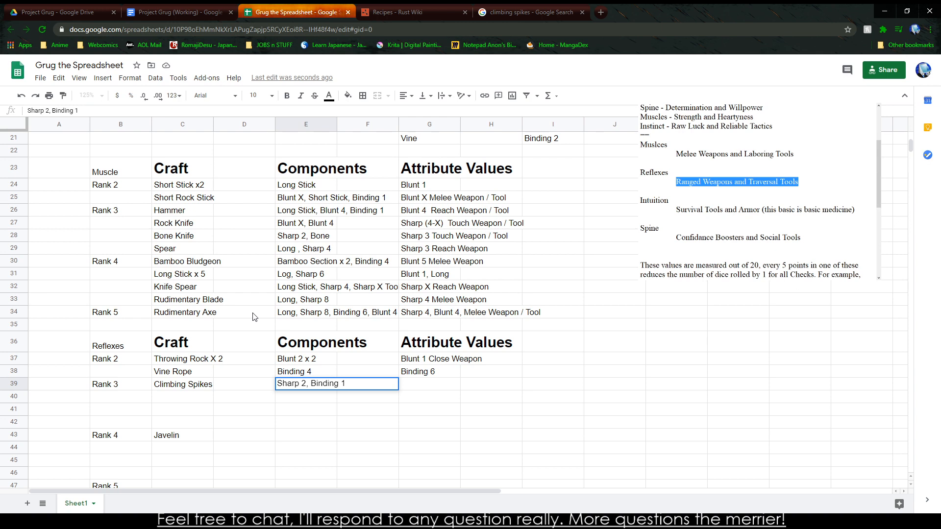
key("Tab")
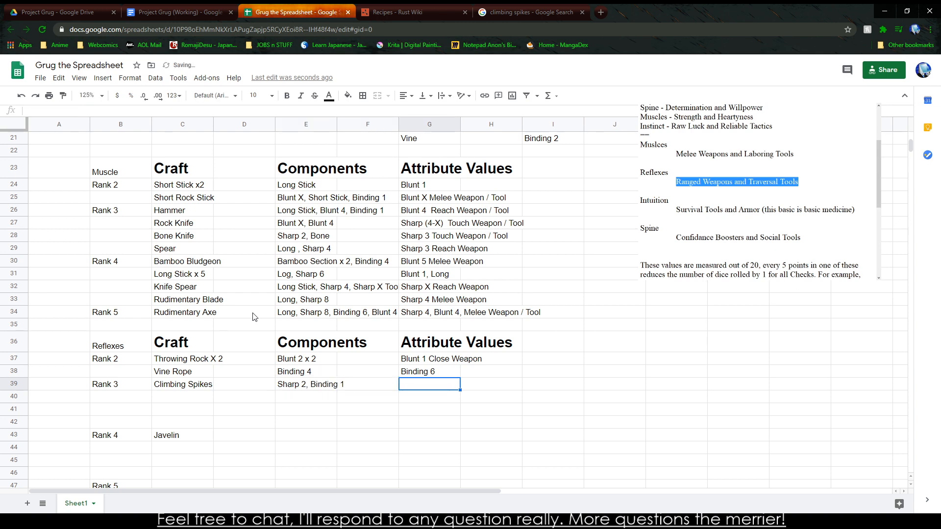
Step: Rename the Rank 3 Reflexes craft in cell C39 to "Climbing Spike"
left_click(193, 387)
type("Climbing Spike")
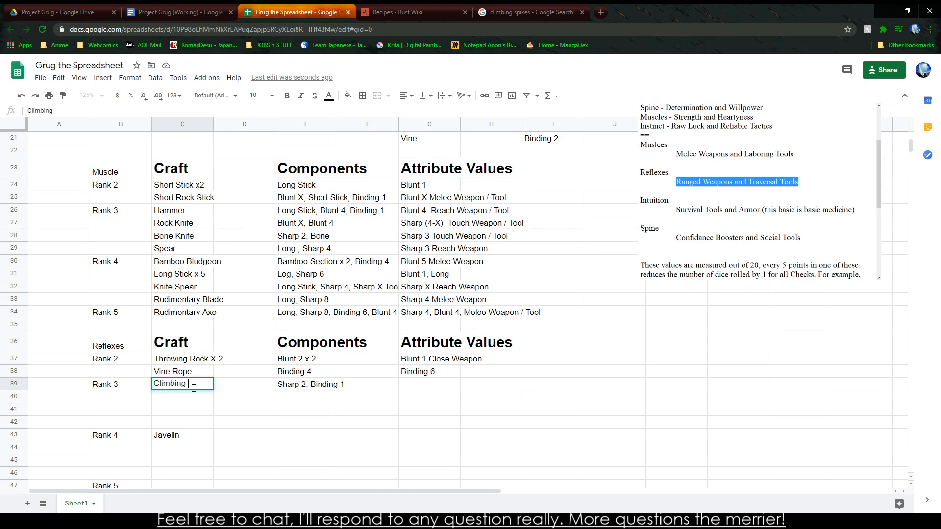
key("Tab")
key("Tab")
key("Tab")
key("Tab")
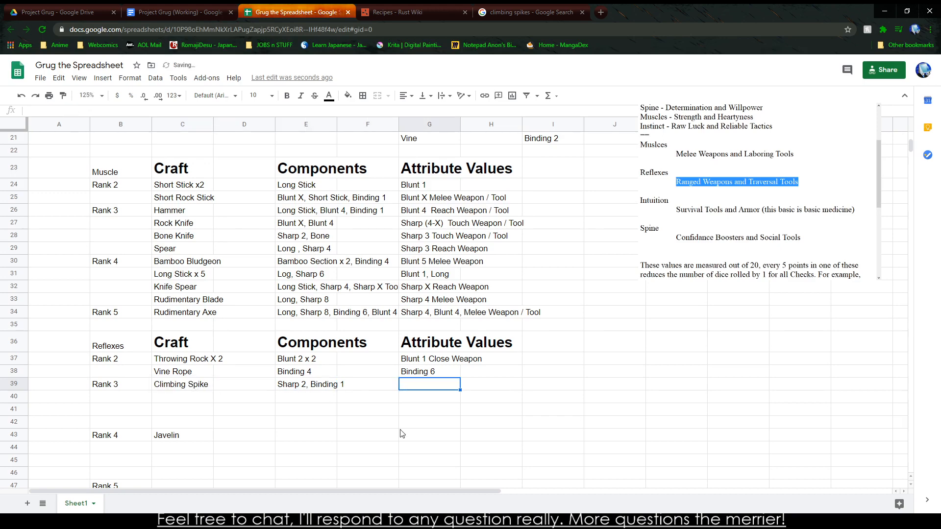
Step: Enter "Climb 2" as the Climbing Spike's attribute value in cell G39
left_click(489, 435)
left_click(415, 385)
type("Climb ")
type("4")
key("BackSpace")
type("2")
key("Left")
key("Right")
key("Down")
key("Right")
key("Up")
key("Up")
key("Left")
key("Left")
key("Down")
key("Right")
key("Down")
key("Left")
key("Up")
key("Right")
key("Down")
key("Left")
key("Left")
key("Up")
key("Left")
key("Left")
key("Down")
key("Right")
key("Right")
key("Up")
key("Right")
key("Right")
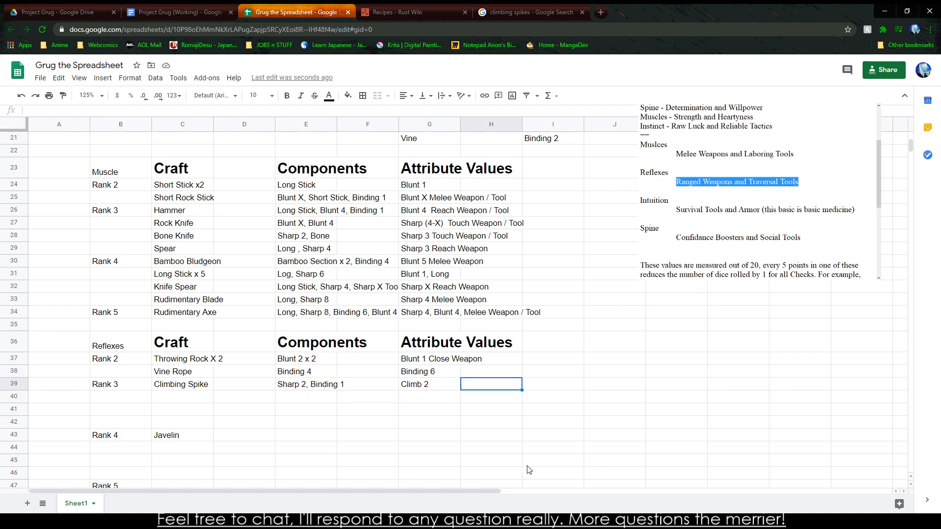
Step: Replace the Climbing Spike's attribute value with "Plus 2 to all REF Climbing Checks" and move to craft cell C40
key("BackSpace")
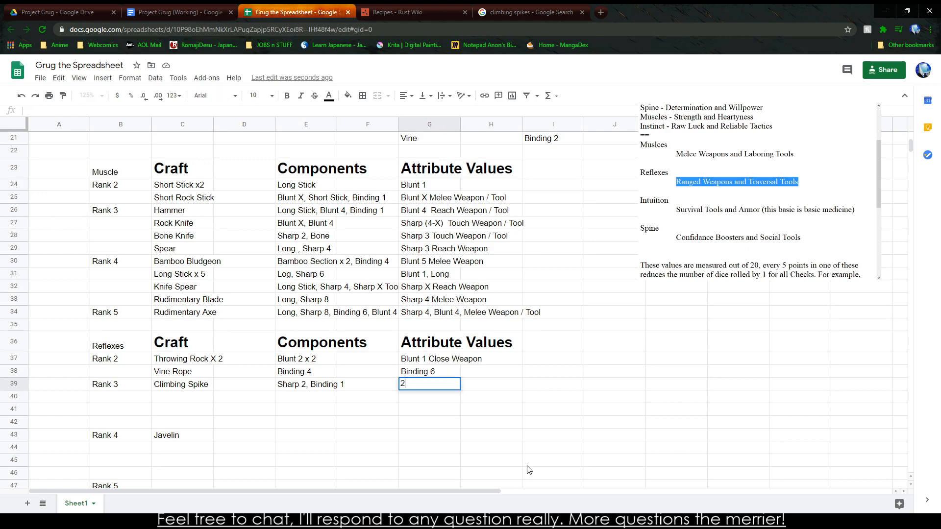
type("PLus")
key("BackSpace")
key("BackSpace")
key("BackSpace")
type("l")
type("us 1")
key("BackSpace")
type("2 to a")
type("ll AGI")
key("BackSpace")
key("BackSpace")
key("BackSpace")
key("BackSpace")
key("BackSpace")
type("REF + AGI")
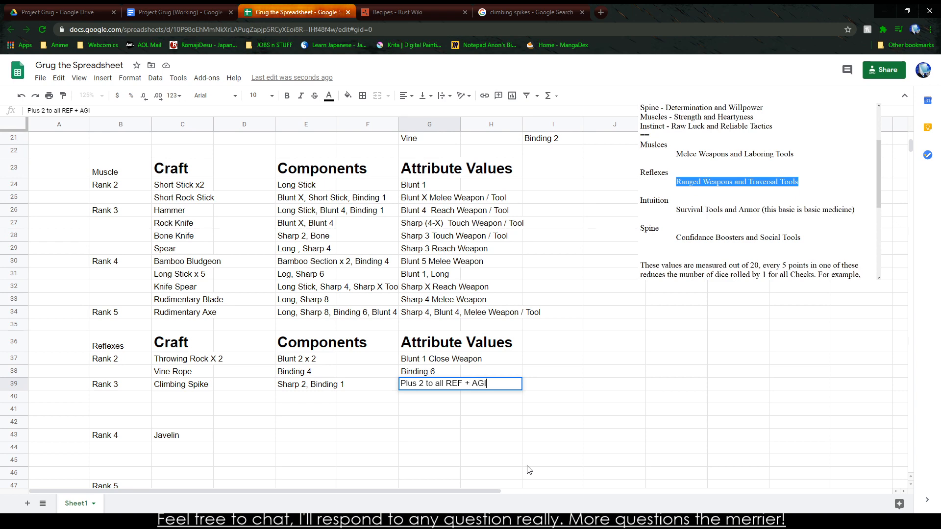
key("BackSpace")
key("BackSpace")
key("BackSpace")
key("BackSpace")
type("C")
key("BackSpace")
type("Climbing Checks")
key("Return")
key("Down")
key("Left")
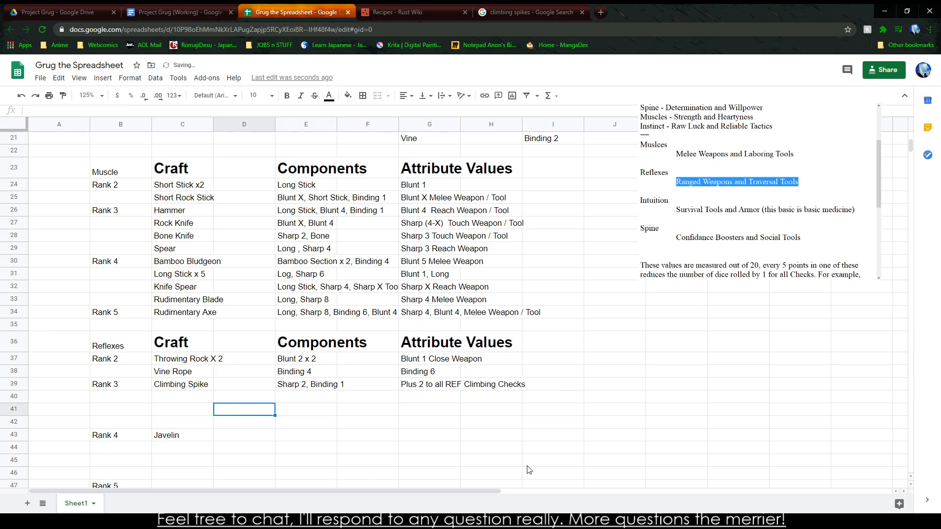
key("Left")
key("Left")
key("Up")
key("Down")
key("Right")
key("Up")
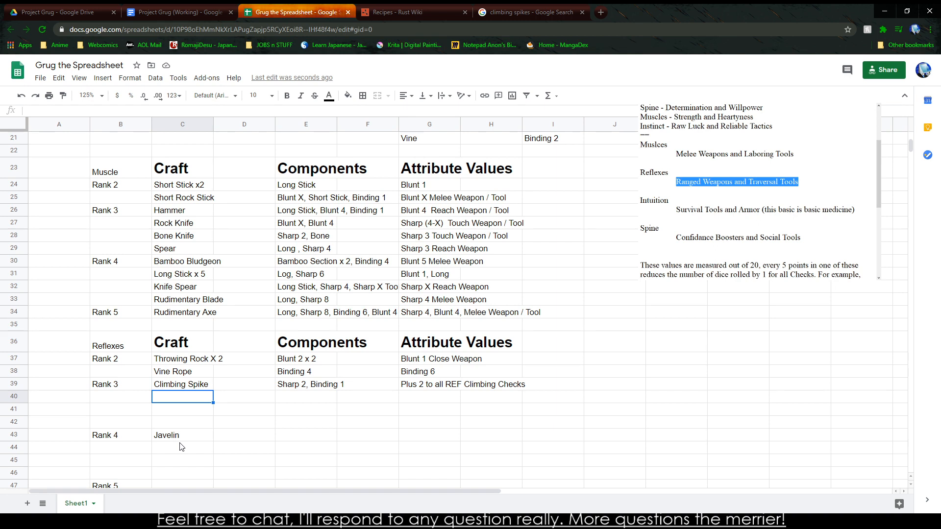
type("Artificial")
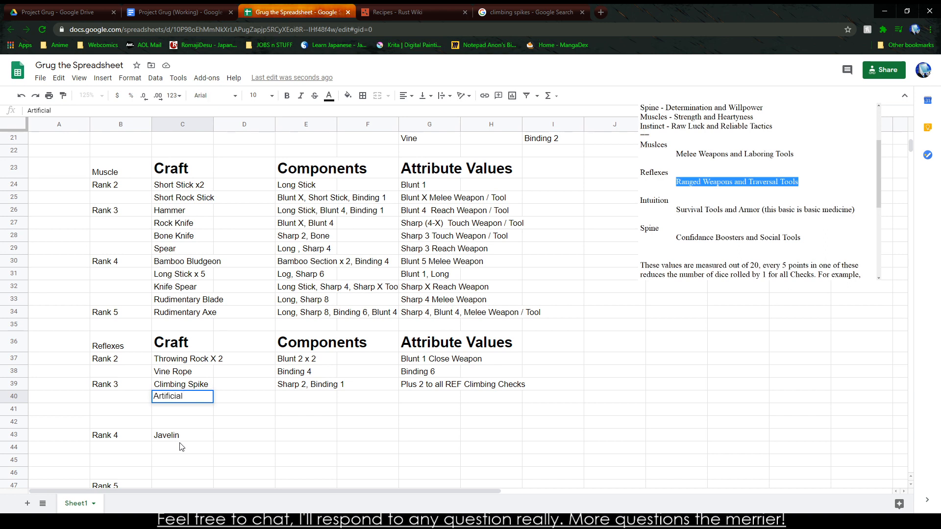
key("BackSpace")
key("BackSpace")
key("BackSpace")
key("BackSpace")
key("BackSpace")
key("BackSpace")
key("BackSpace")
key("BackSpace")
key("BackSpace")
key("BackSpace")
key("BackSpace")
Step: Enter "Climbing Rope" as the next Rank 3 Reflexes craft in row 40, with "Blinding 12" as its components
type("Climbing Rope")
key("Tab")
key("Tab")
type("Blinding 12")
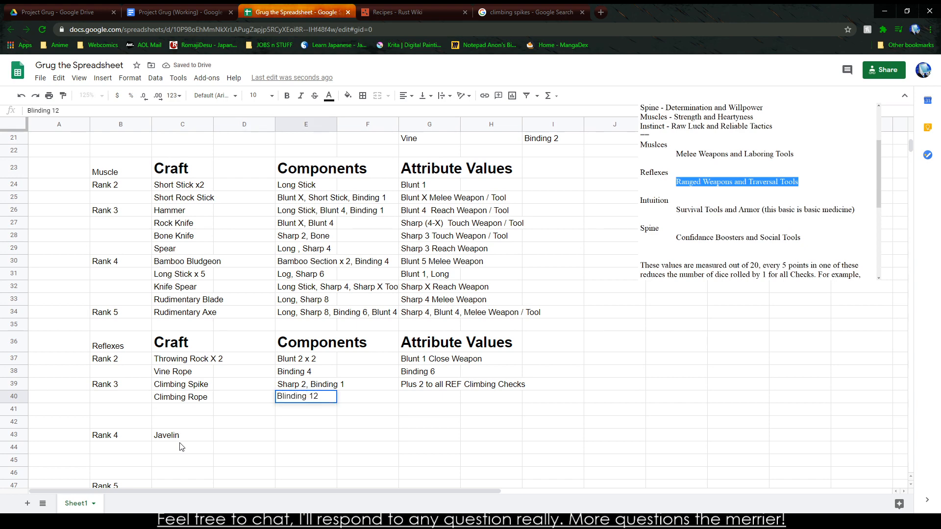
key("Tab")
Step: Enter "Plus 4 to all REF Climbing Checks" as the Climbing Rope's attribute value in cell G40
key("Tab")
type("Plyus")
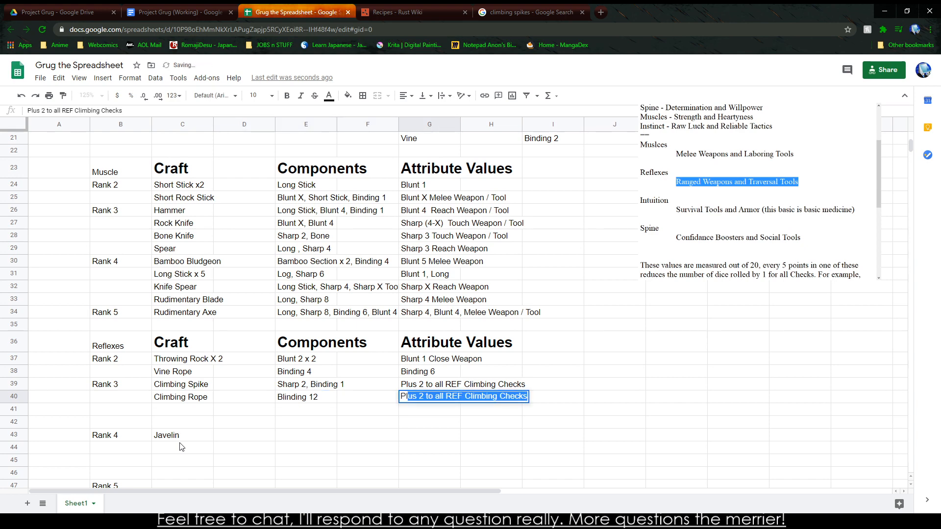
key("BackSpace")
key("BackSpace")
key("BackSpace")
type("us")
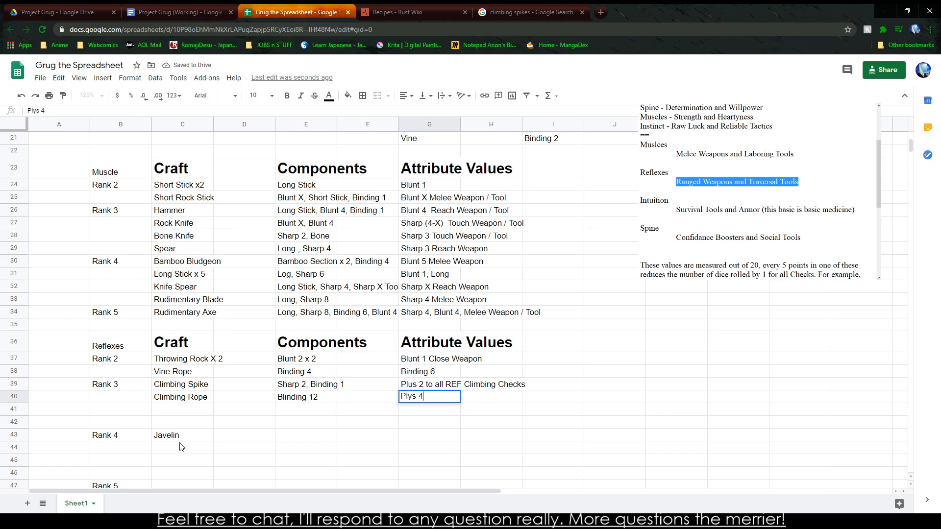
type(" 4 to all REF Cl")
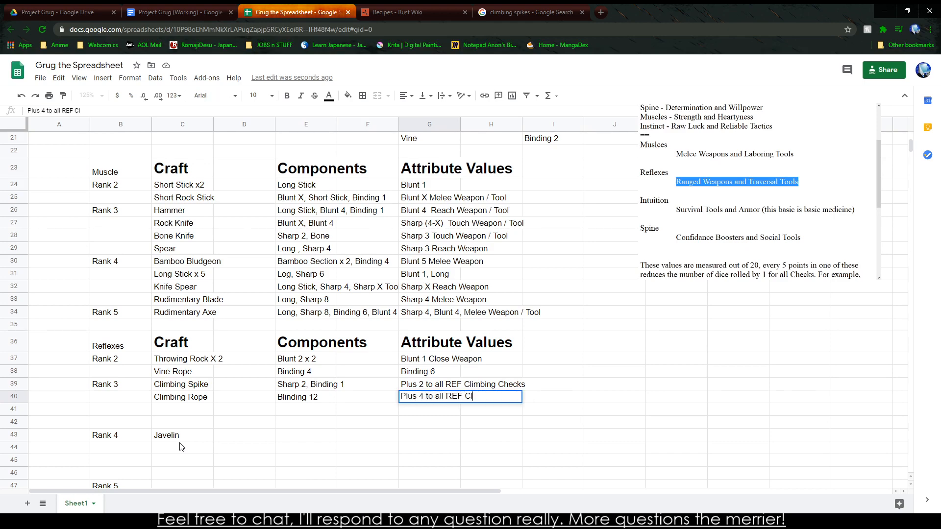
type("imbing Checks")
key("Return")
key("Left")
key("Left")
key("Left")
key("Left")
key("Up")
key("Down")
key("Left")
key("Right")
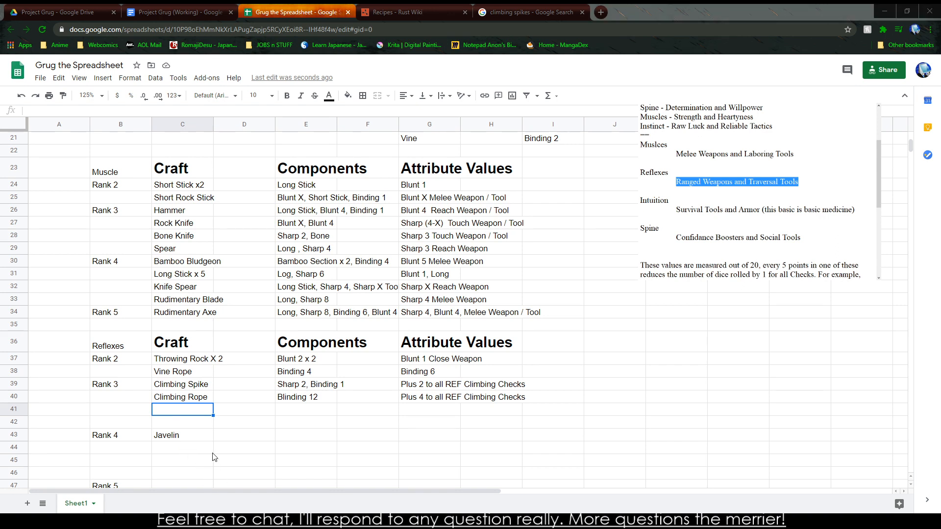
left_click(192, 436)
left_click(181, 415)
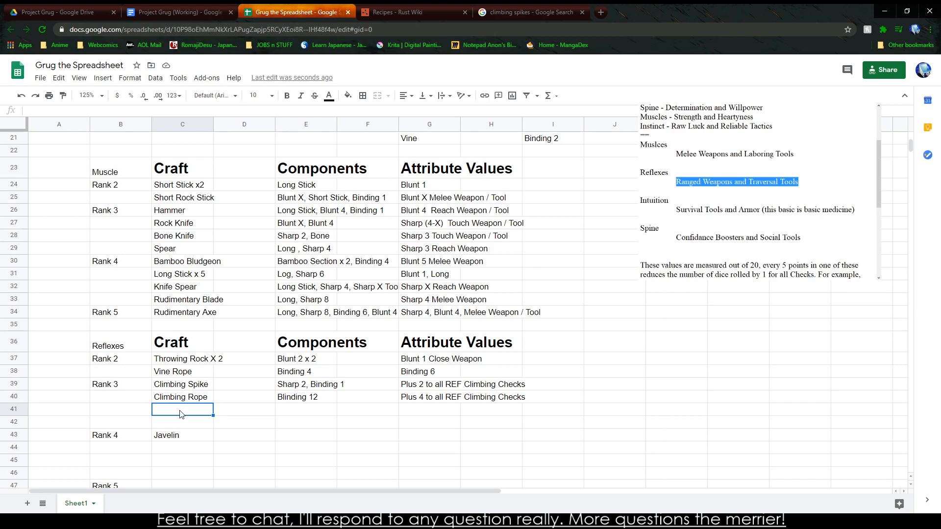
type("Drop")
key("BackSpace")
key("BackSpace")
type("op BEa")
key("BackSpace")
key("BackSpace")
key("BackSpace")
key("BackSpace")
key("BackSpace")
key("BackSpace")
key("BackSpace")
key("BackSpace")
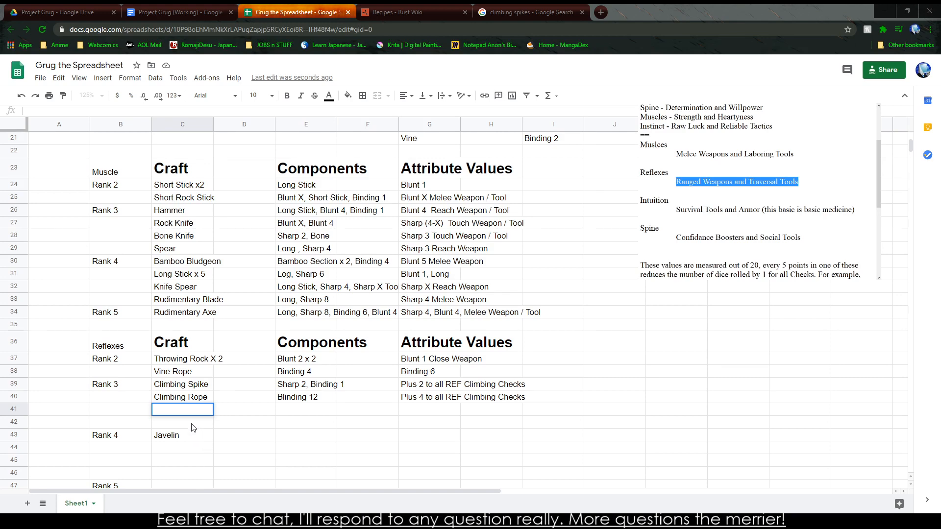
Step: Enter "Sling" as the next Rank 3 Reflexes craft in cell C41
left_click(163, 409)
type("Sling")
key("BackSpace")
key("BackSpace")
key("BackSpace")
type("ing")
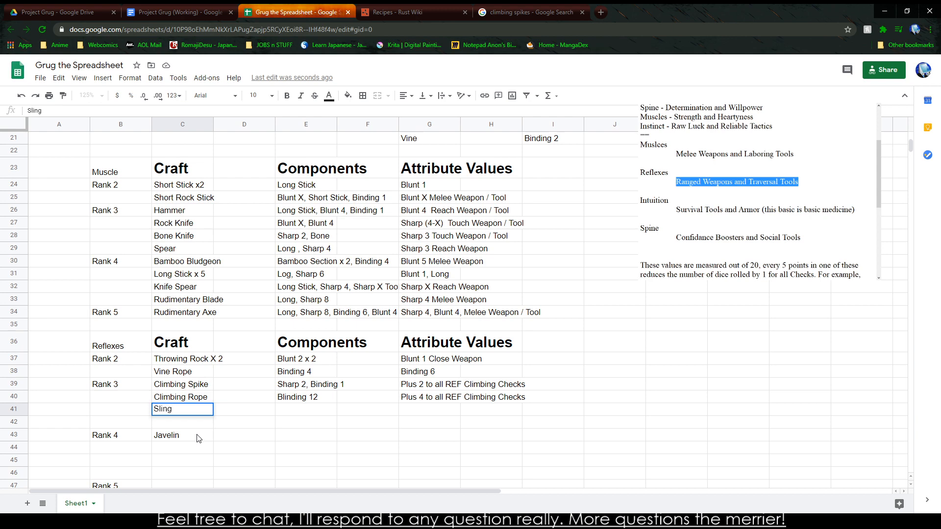
Step: Enter "Binding 4" as the Sling's components in cell E41 and move to its attribute value cell
key("Tab")
key("Tab")
type("Binding 4, Blunt")
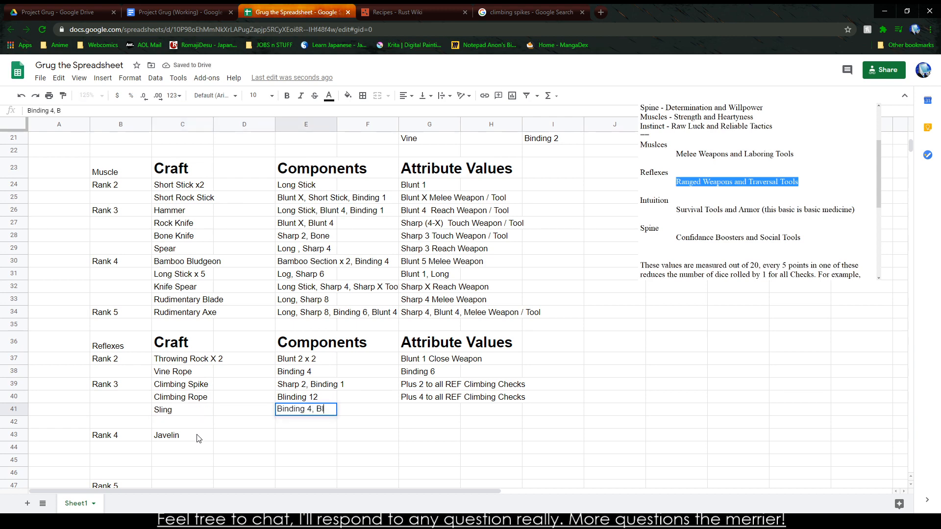
key("BackSpace")
key("BackSpace")
key("BackSpace")
key("BackSpace")
key("BackSpace")
key("Tab")
key("Tab")
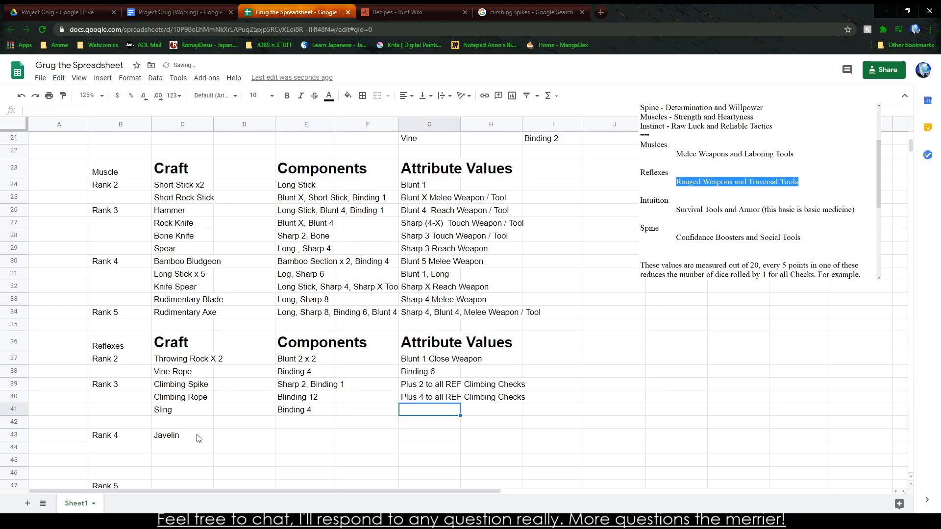
Step: Enter "Blunt 2 Close Weapon" as the Sling's attribute value in cell G41
type("Blunt ")
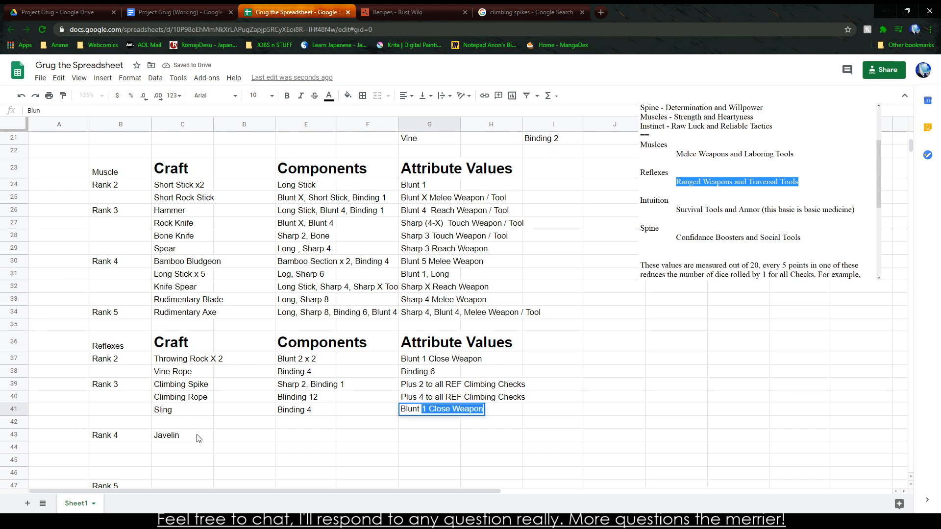
type("2 Close")
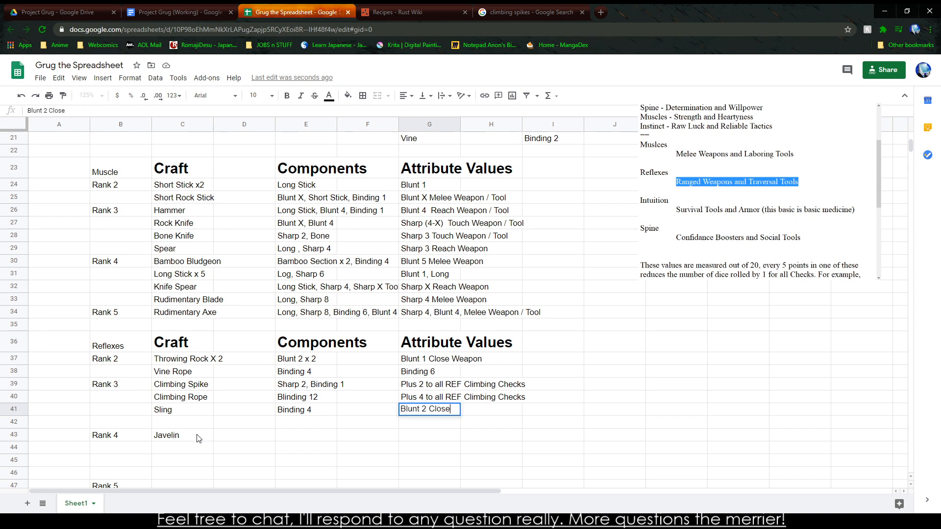
type(" Weapon ")
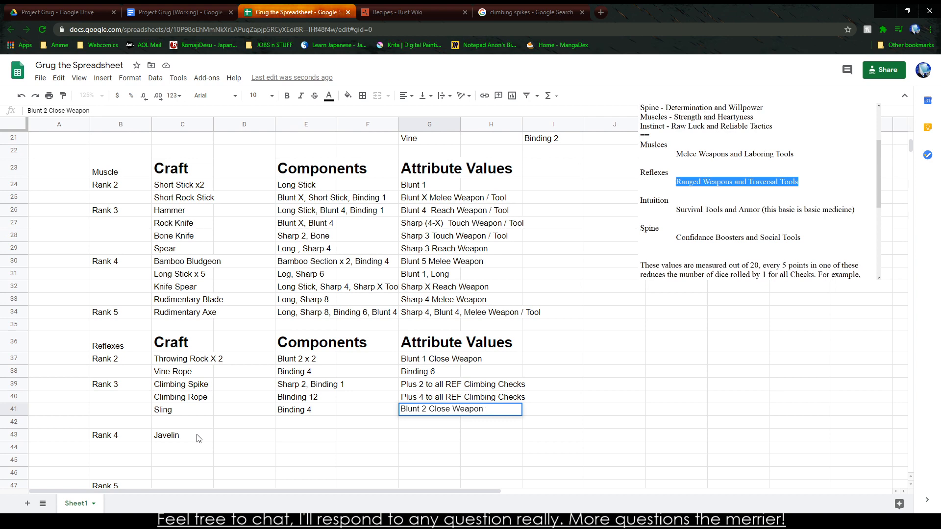
type(" Ammuniti")
type("on")
key("BackSpace")
key("BackSpace")
key("BackSpace")
key("BackSpace")
key("BackSpace")
key("BackSpace")
key("BackSpace")
key("BackSpace")
key("BackSpace")
key("BackSpace")
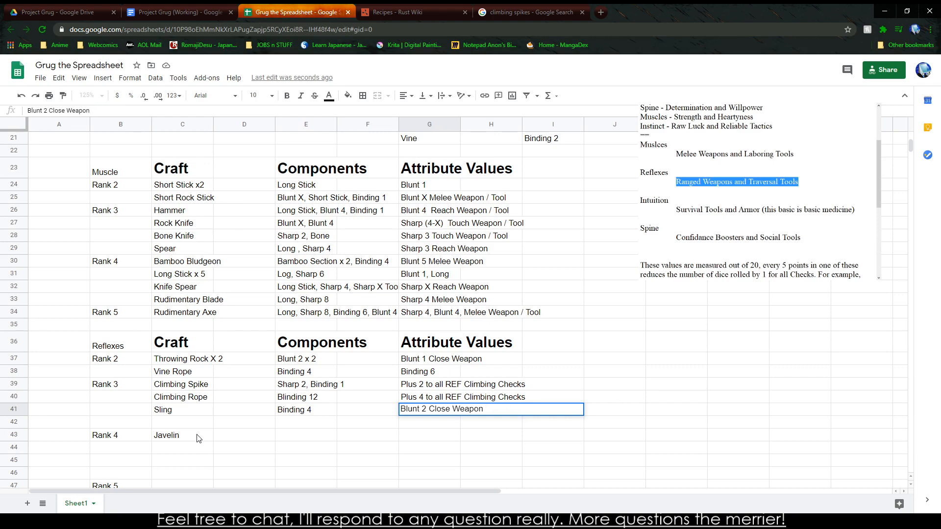
key("Return")
Step: Change the Sling's attribute value to "Blunt X Close Weapon" and move to craft cell C42
key("Left")
key("Left")
key("Right")
key("Up")
key("Right")
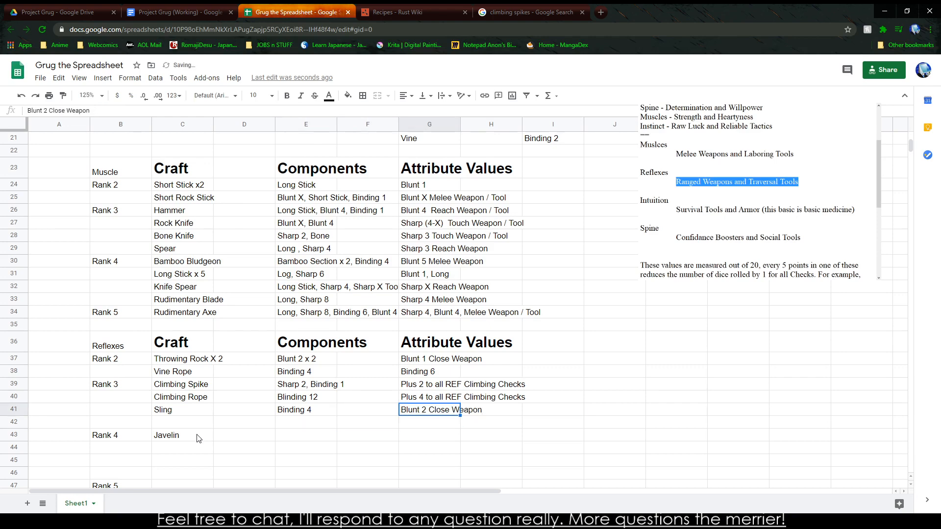
left_click(48, 110)
key("BackSpace")
type("X")
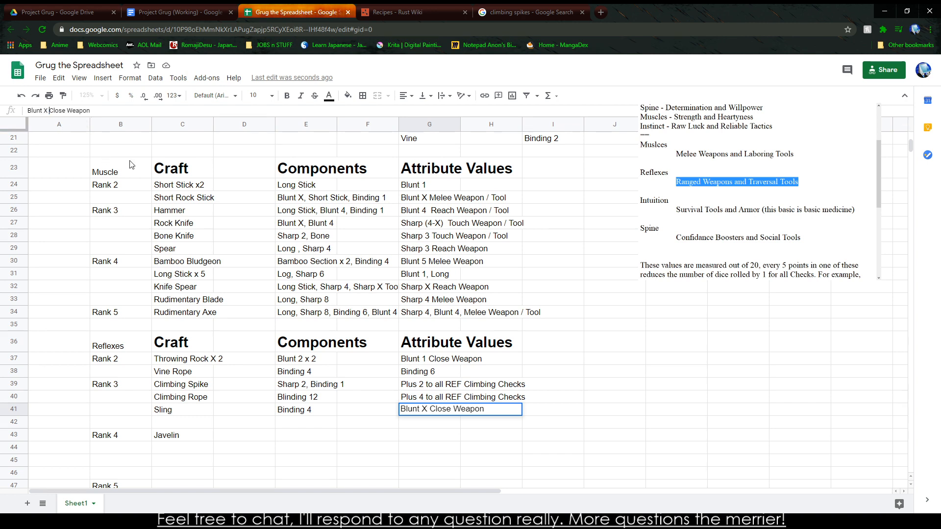
left_click(155, 424)
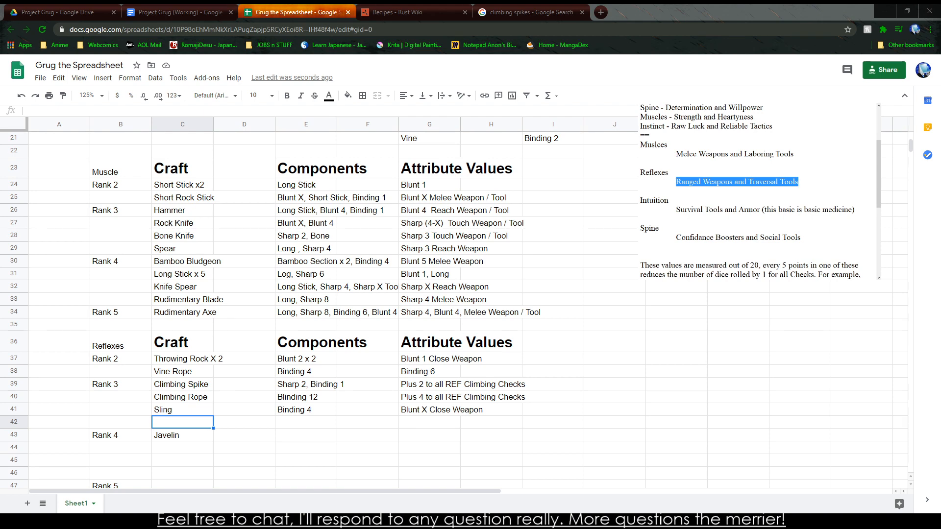
scroll(744, 266, "down", 5)
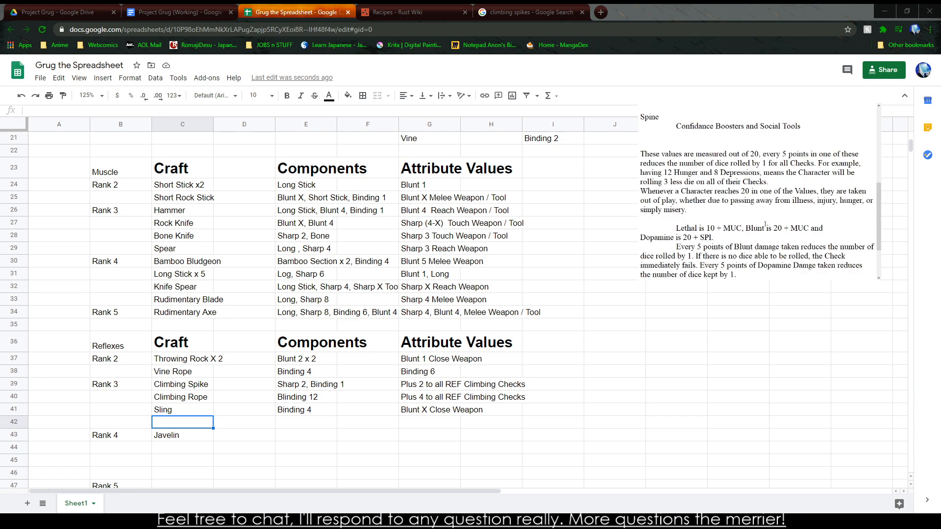
scroll(765, 224, "up", 3)
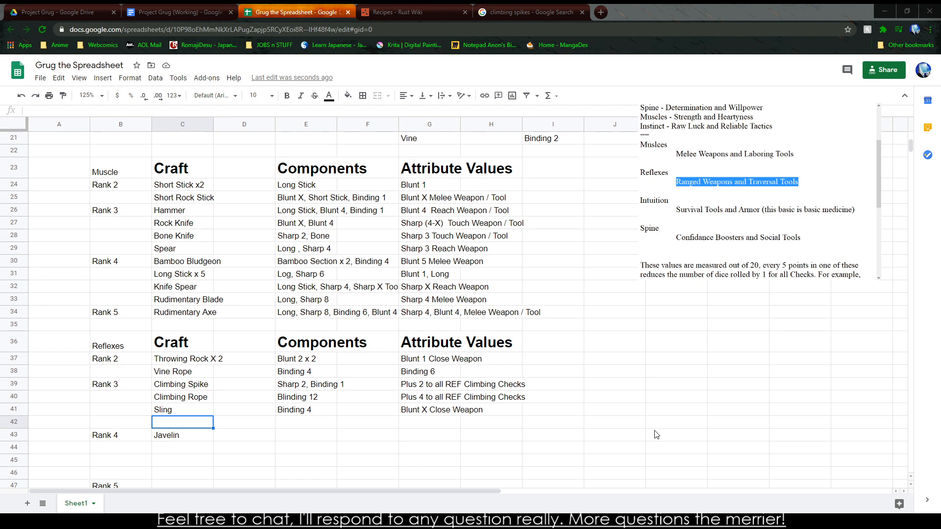
left_click(208, 432)
left_click(202, 425)
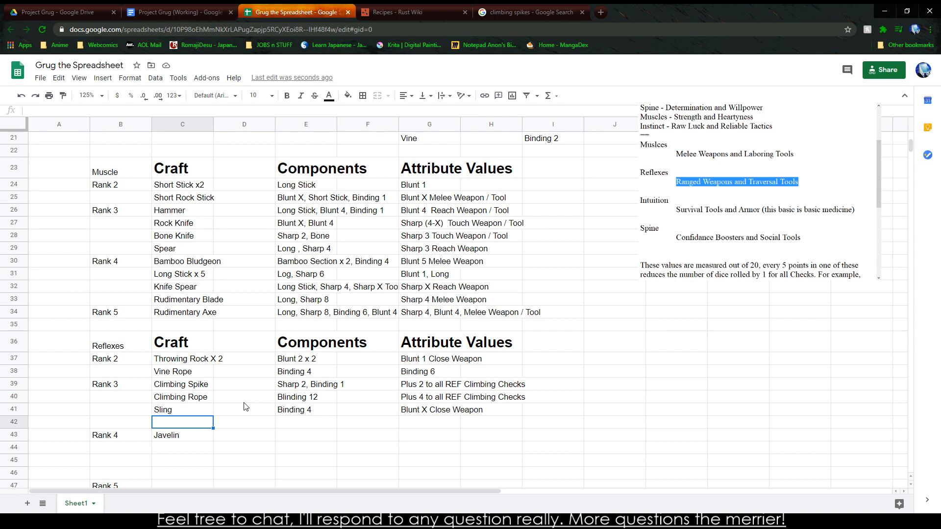
type("Teamwork Rope")
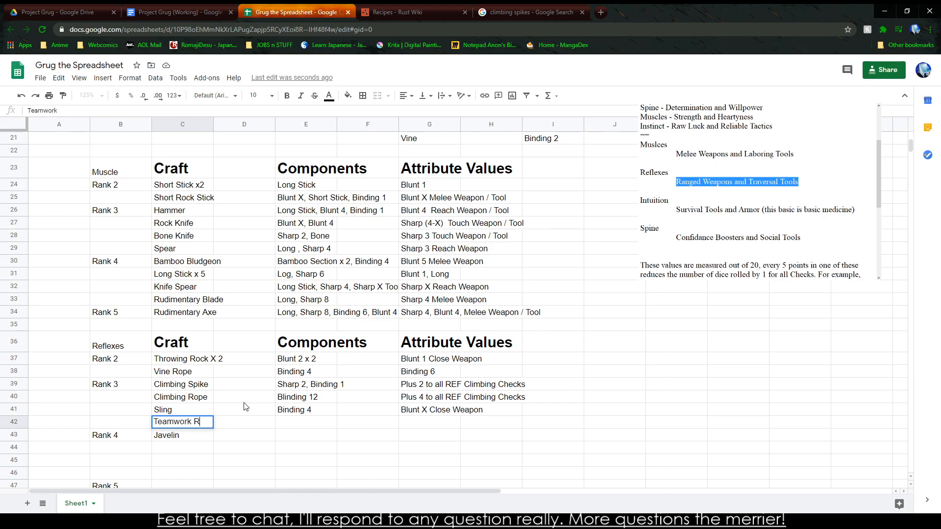
key("BackSpace")
key("BackSpace")
key("BackSpace")
key("BackSpace")
key("BackSpace")
key("BackSpace")
key("BackSpace")
key("BackSpace")
key("BackSpace")
key("BackSpace")
key("BackSpace")
key("BackSpace")
key("BackSpace")
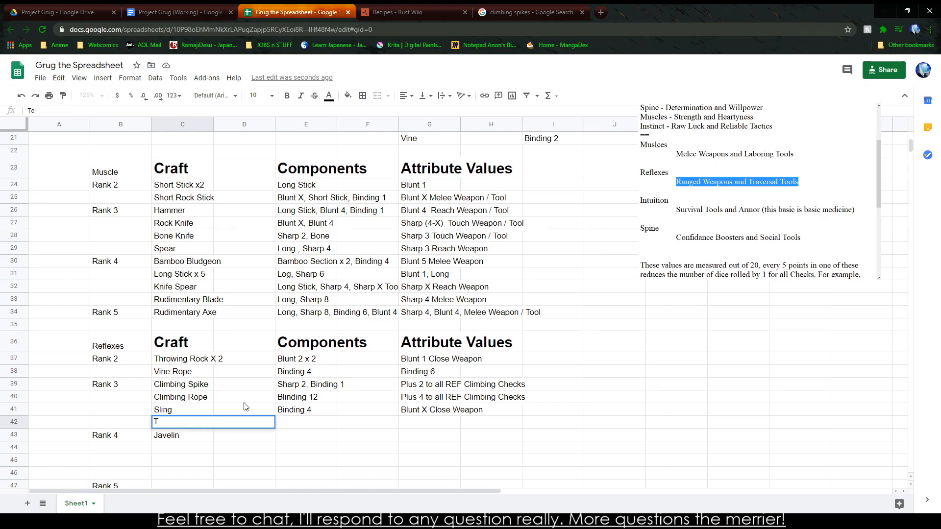
Step: Enter "Binding Harness" as the last Rank 3 Reflexes craft in cell C42
type("Bindings")
key("BackSpace")
key("BackSpace")
key("BackSpace")
key("BackSpace")
key("BackSpace")
key("BackSpace")
key("BackSpace")
key("BackSpace")
type("Binding Harness")
Step: Enter "Binding 6" as the Binding Harness's components in cell E42 and move to its attribute value cell
key("Tab")
type("B")
key("BackSpace")
key("Tab")
type("Binding 6")
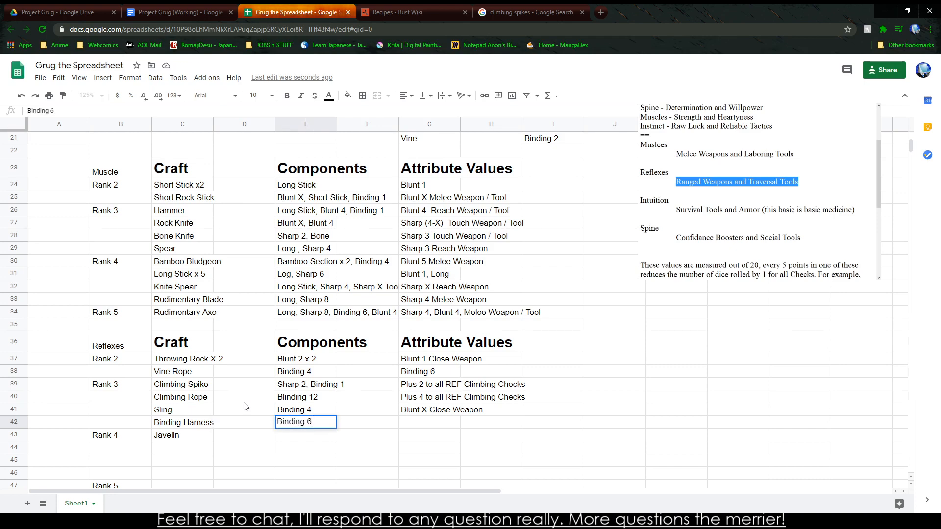
key("Tab")
key("Tab")
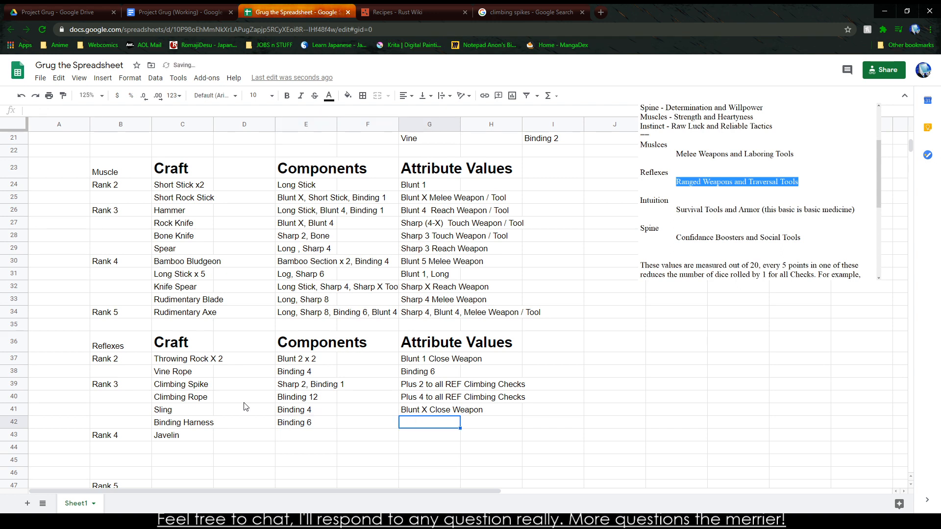
Step: Enter "Plus 4 to all INT Traveral Checks in Water" as the Binding Harness's attribute value in cell G42
type("Plus ")
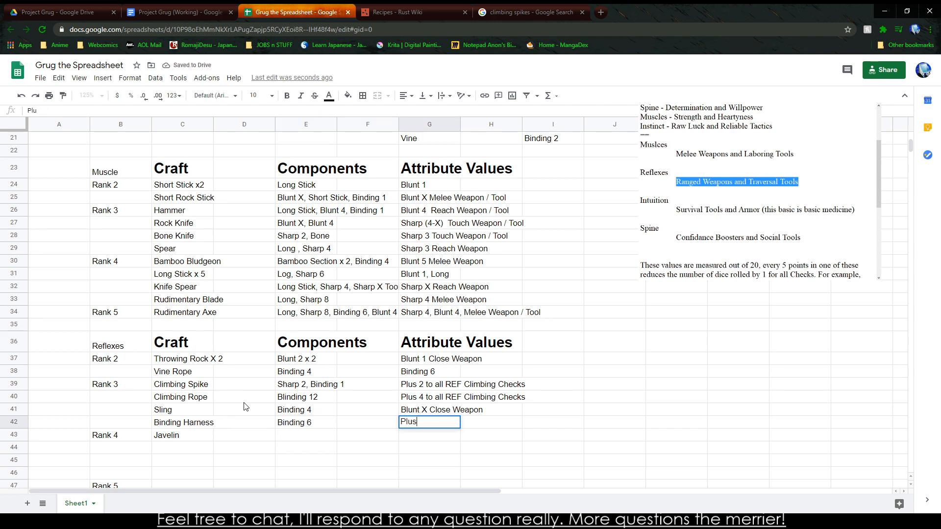
type("4 ")
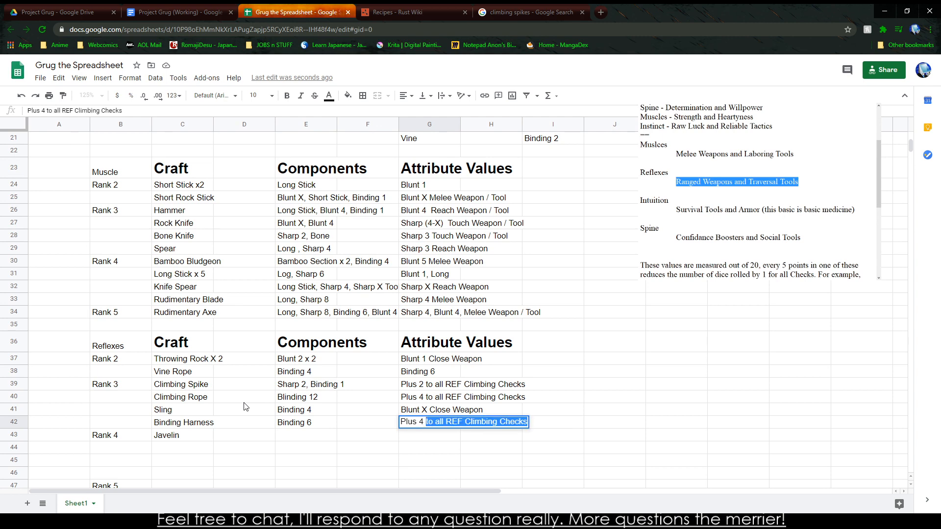
type("to all INT ")
type("T ")
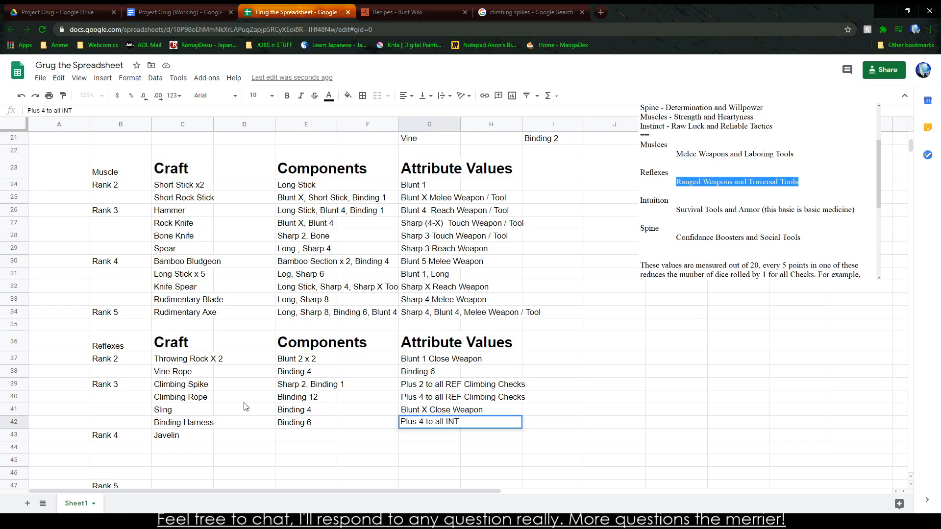
type("Traveral Checks")
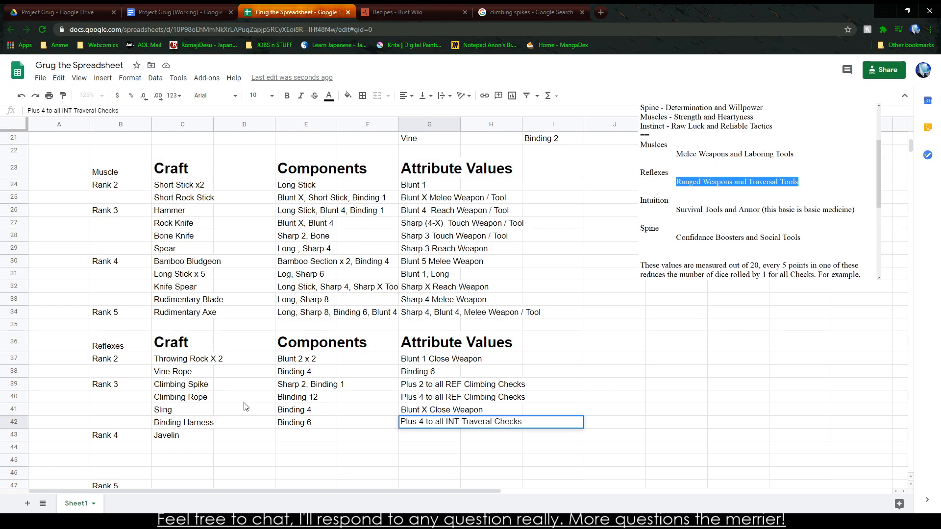
type(" in Water")
Step: Enter "Long, Sharp 3" as the Rank 4 Javelin's components in cell E43
key("Left")
key("Left")
key("Down")
key("Left")
key("Left")
key("Right")
key("Right")
key("Down")
key("Down")
key("Down")
key("Down")
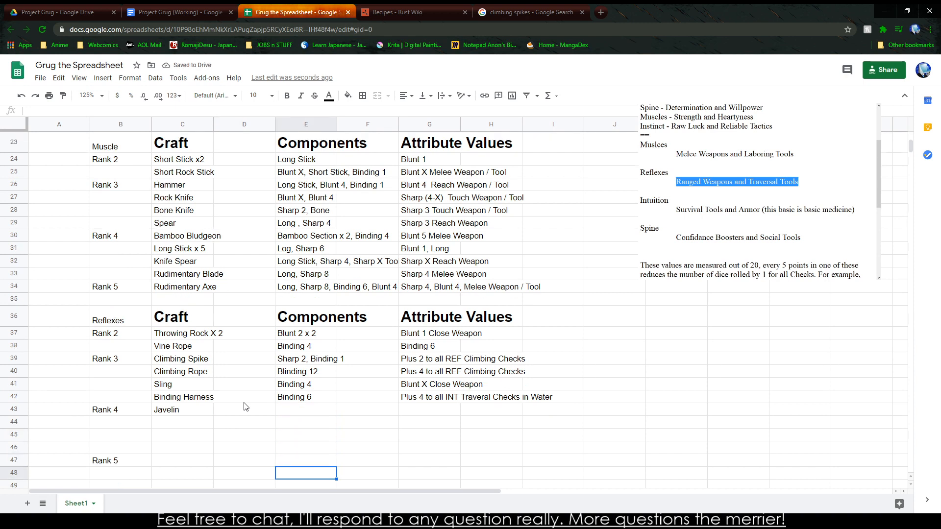
key("Up")
key("Up")
key("Up")
key("Up")
type("Long , Sharp 3")
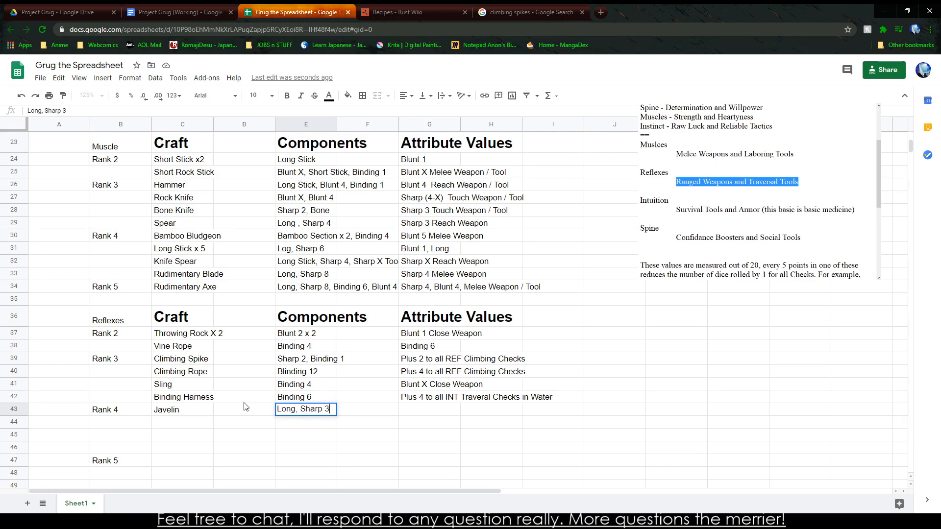
double_click(286, 410)
left_click(363, 414)
Step: Begin the Javelin's attribute value in cell G43 with "Sharp 2,"
left_click(425, 412)
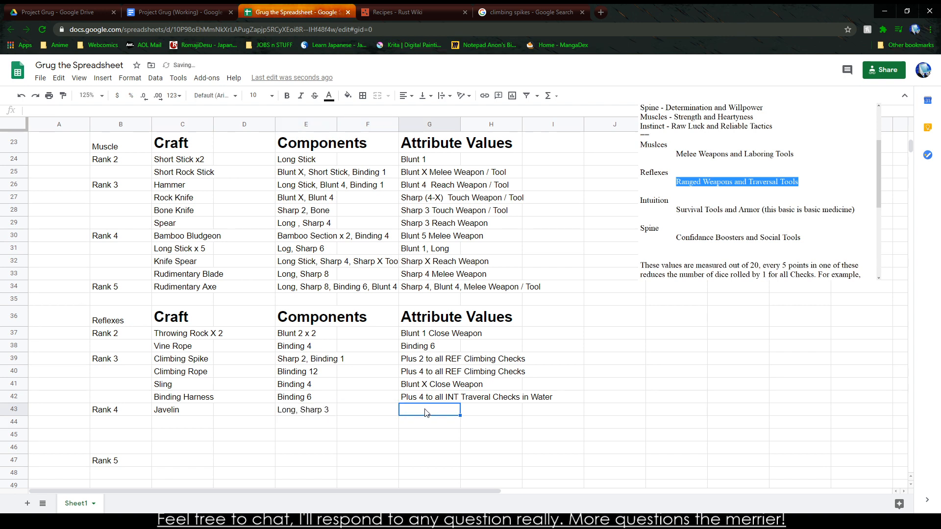
type("dSharp")
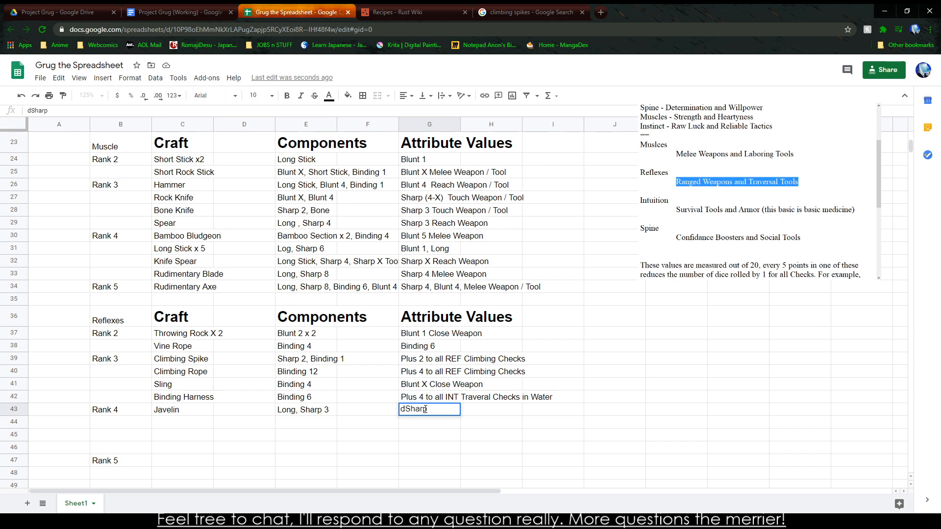
key("BackSpace")
key("BackSpace")
key("BackSpace")
key("BackSpace")
key("BackSpace")
key("BackSpace")
type("SHarp")
key("BackSpace")
key("BackSpace")
key("BackSpace")
key("BackSpace")
type("harp 2, CClose")
key("BackSpace")
key("BackSpace")
key("BackSpace")
key("BackSpace")
key("BackSpace")
Step: Check the Space Distance list in the Project Grug (Working) document and complete the Javelin's attribute value as "Sharp 2 Close Weapon"
left_click(177, 11)
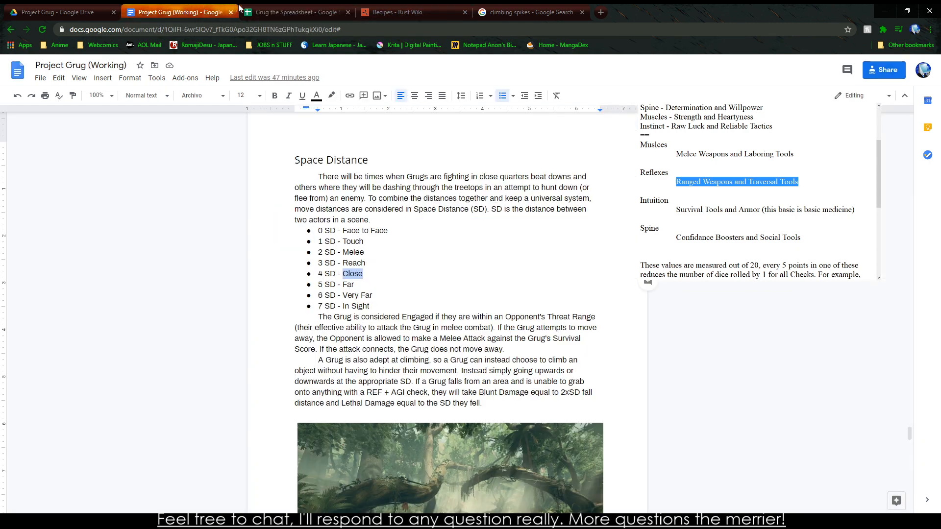
left_click(294, 12)
type("Close W")
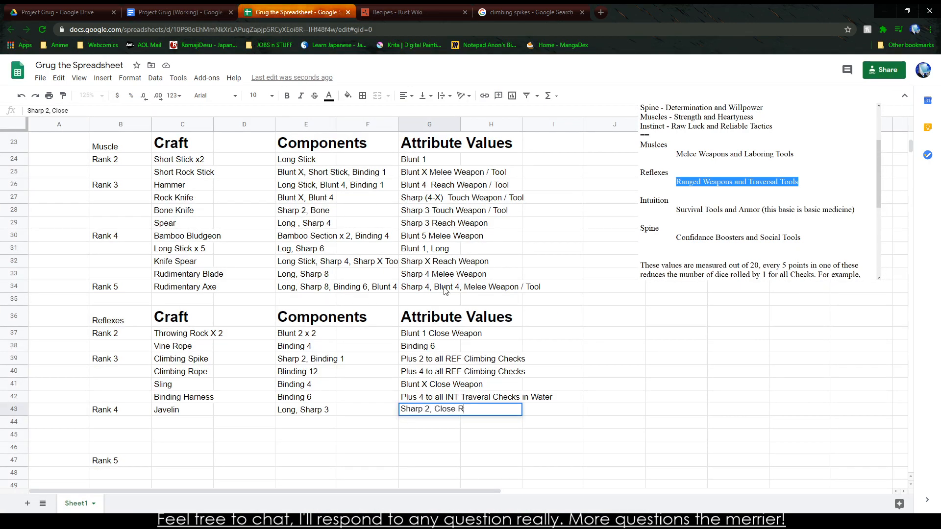
type("e")
key("BackSpace")
key("BackSpace")
type("Weapon")
left_click(432, 410)
key("BackSpace")
left_click(383, 422)
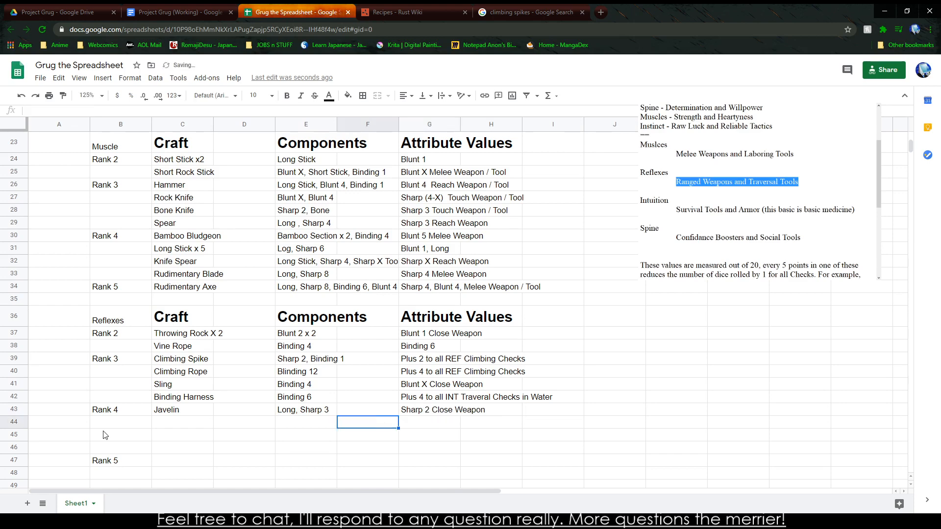
left_click(183, 398)
left_click(183, 423)
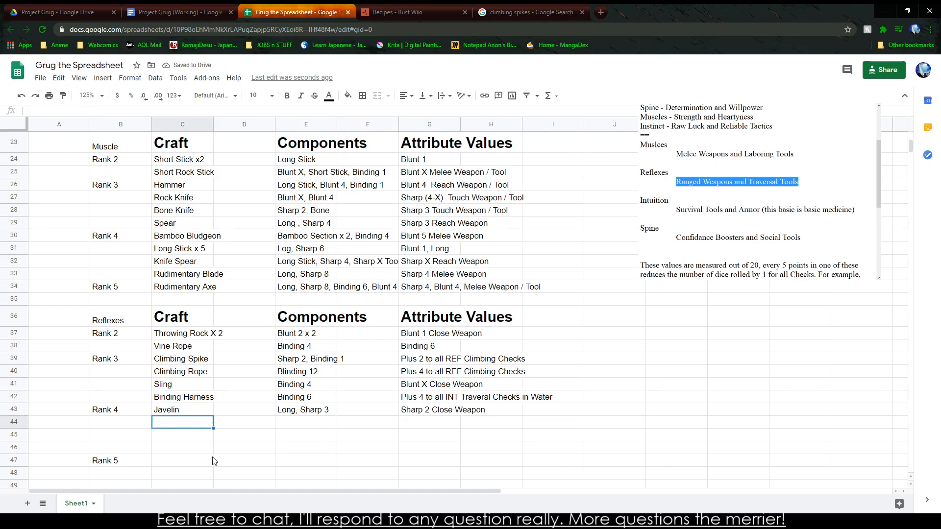
left_click(265, 521)
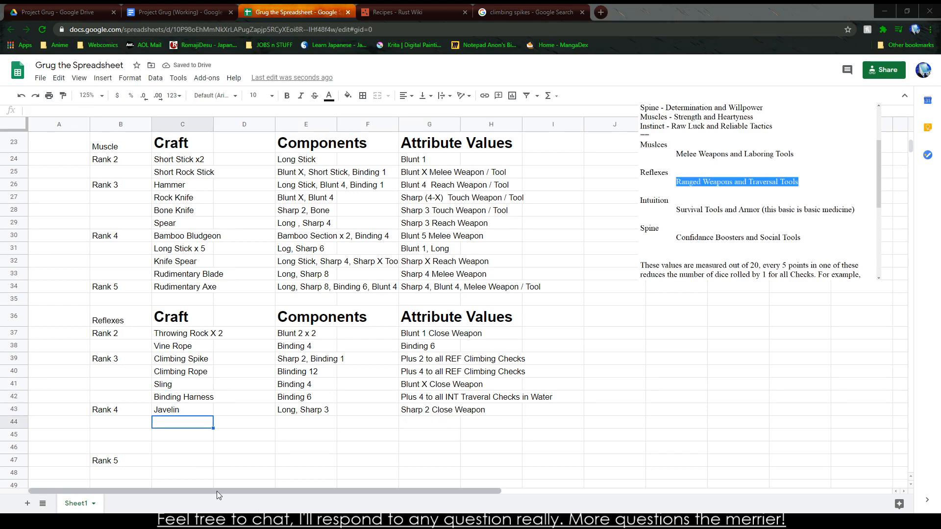
left_click(217, 475)
left_click(180, 428)
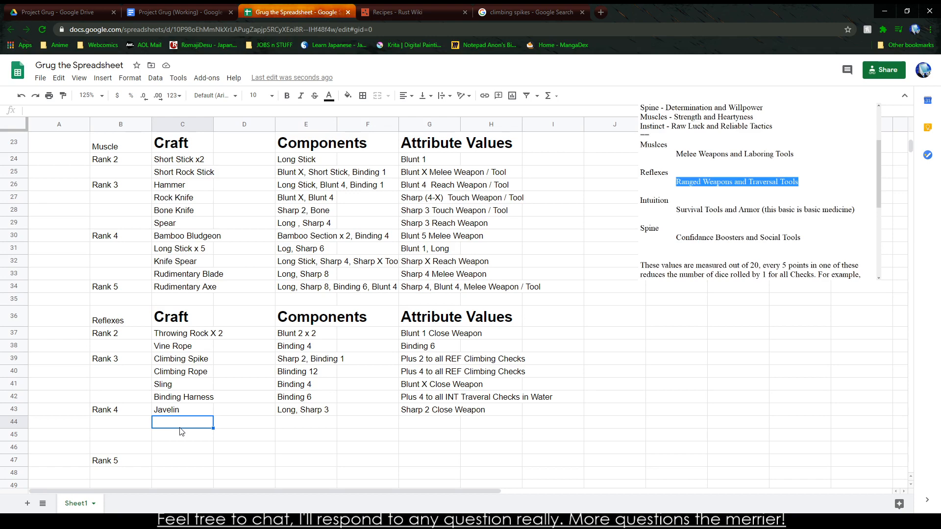
Step: Search Google for "First Arrow" in the climbing spikes tab and look through the results
left_click(528, 12)
left_click(532, 28)
type("First Arrow")
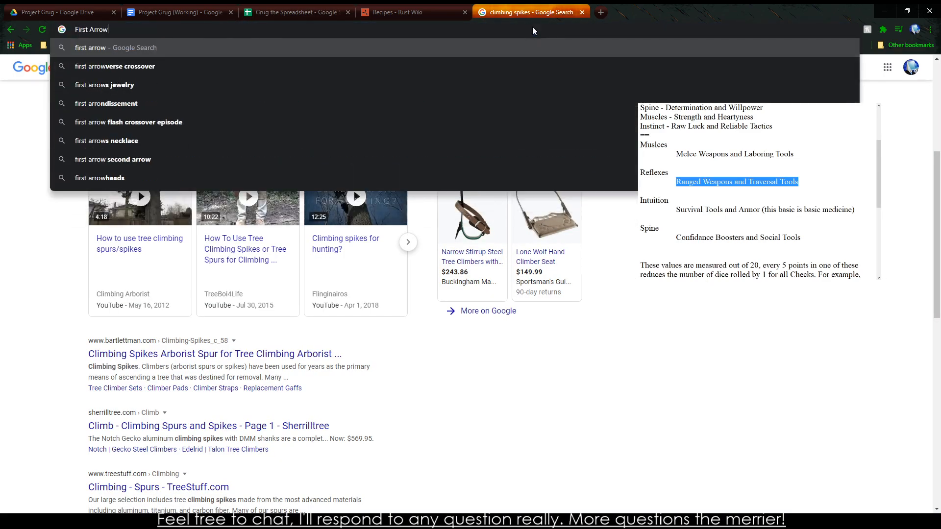
key("Return")
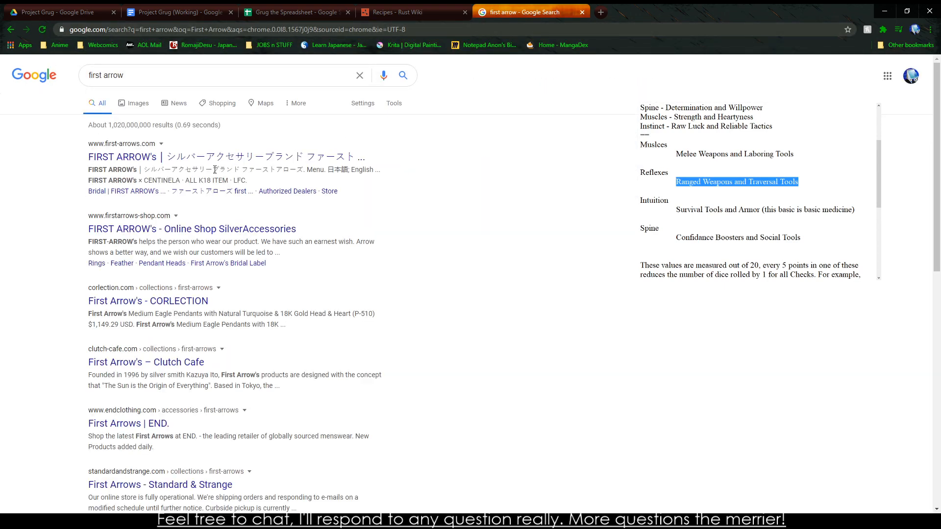
scroll(215, 170, "down", 10)
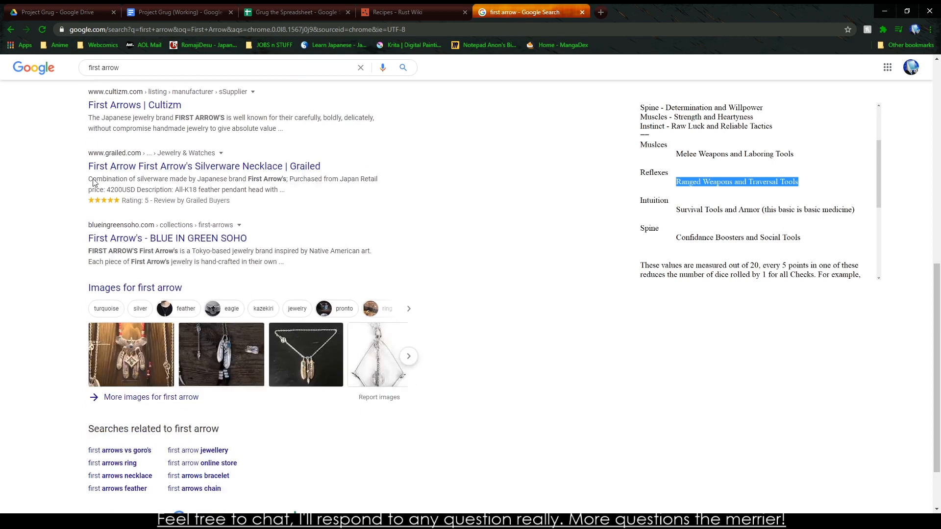
Step: Search Google for "primitive bow and arrow" and look through the results
triple_click(99, 67)
type("Frimative Bo")
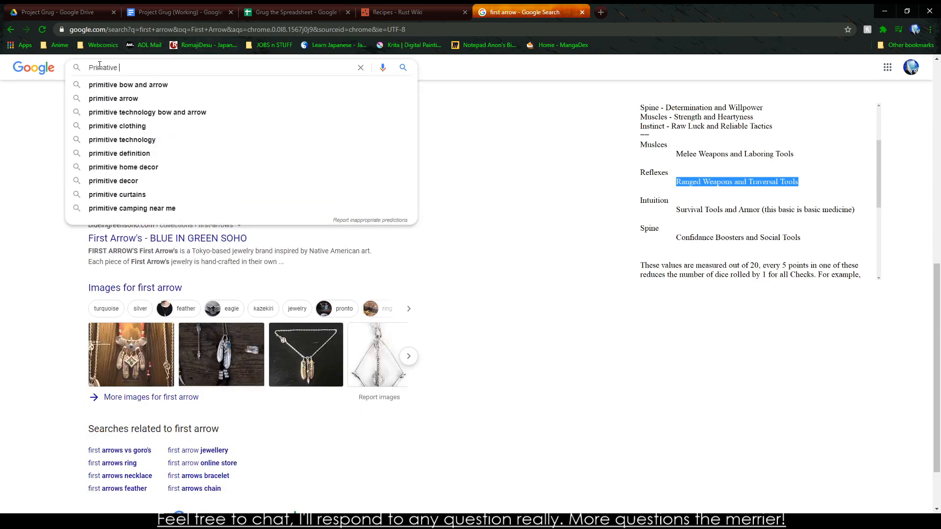
type("w")
key("Down")
key("Down")
key("Return")
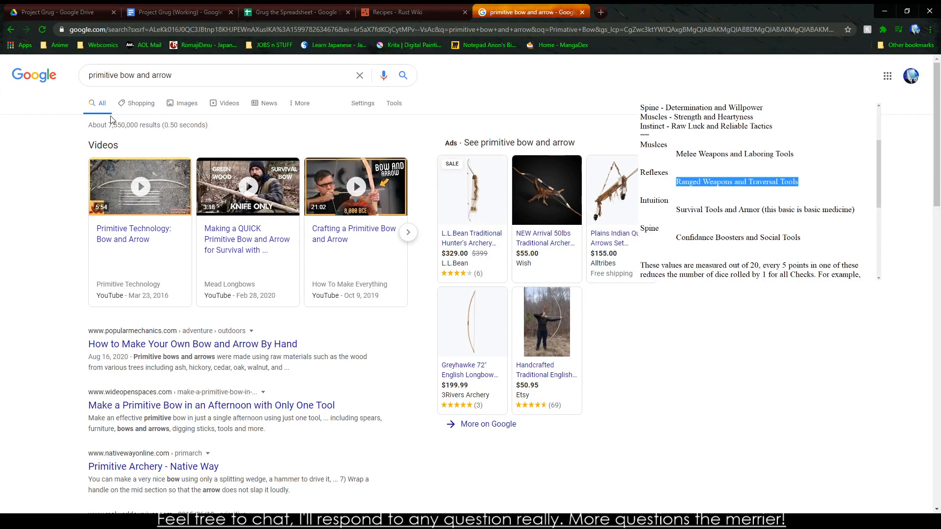
scroll(112, 123, "down", 2)
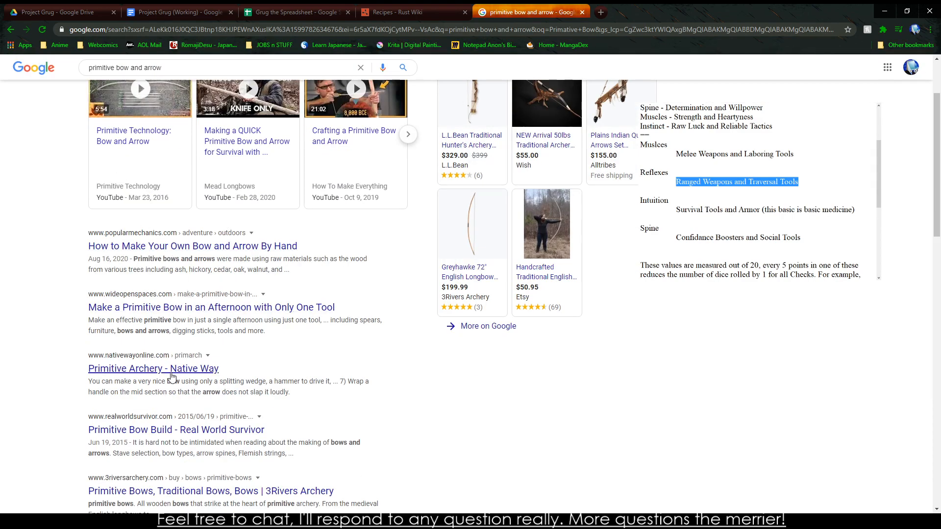
scroll(162, 343, "down", 5)
scroll(155, 317, "down", 6)
middle_click(559, 387)
scroll(547, 382, "up", 10)
Step: Search Google for "Archery" and open the Wikipedia article from the results
left_click(169, 76)
key("ctrl+a")
type("Archery")
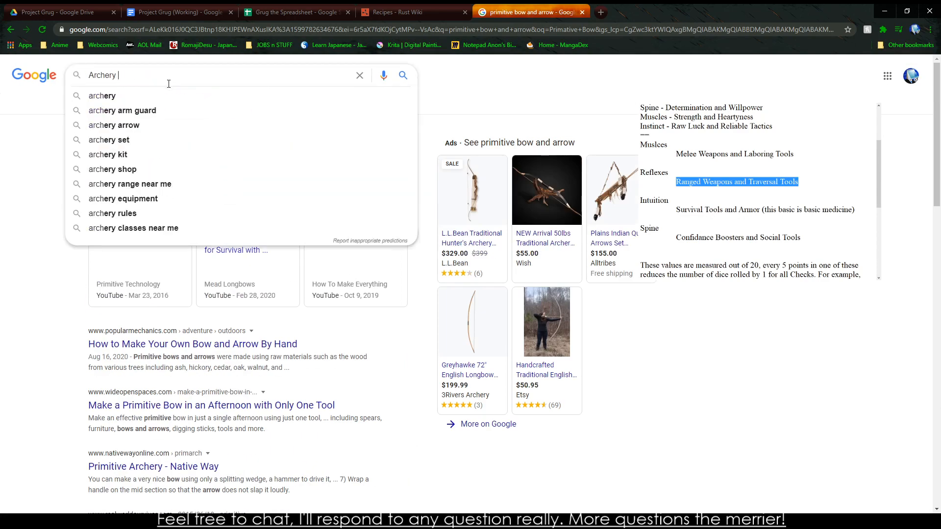
key("Return")
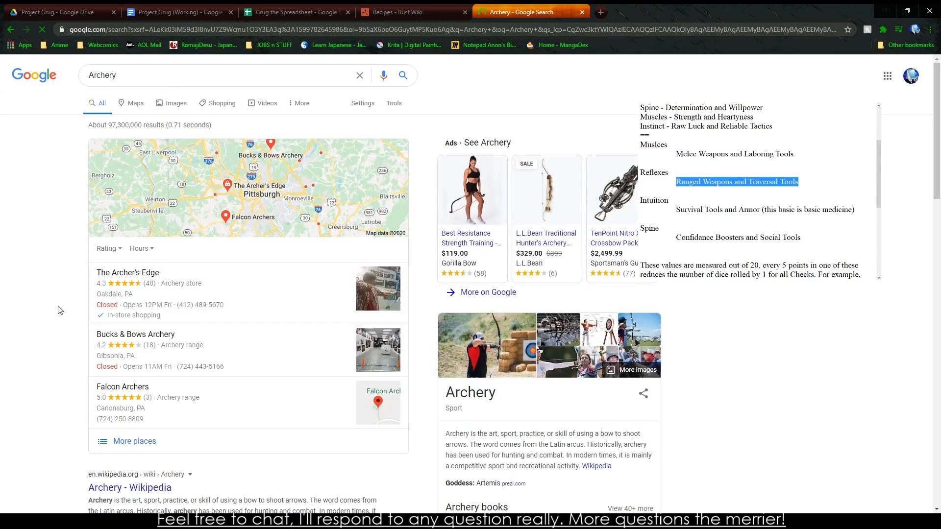
scroll(162, 141, "down", 7)
left_click(147, 148)
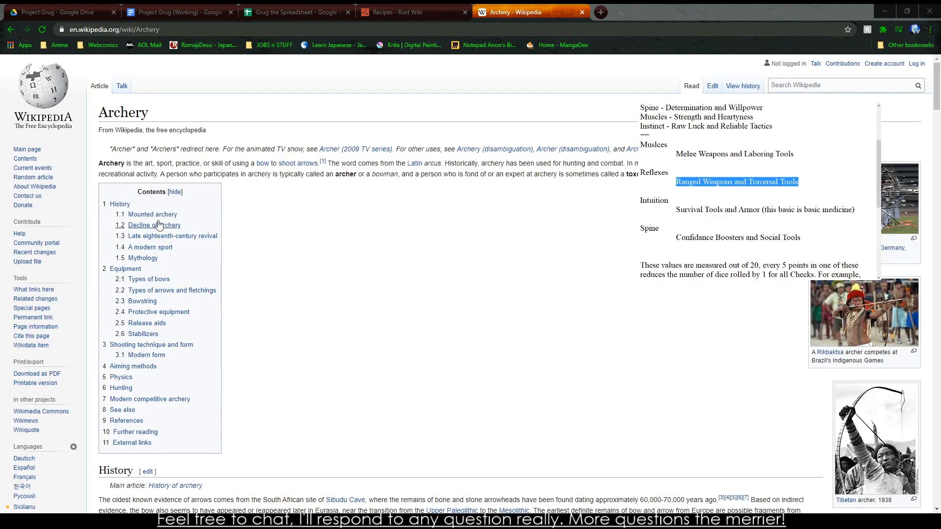
Step: Read the History section of the Archery article and return to Grug the Spreadsheet
scroll(329, 251, "down", 8)
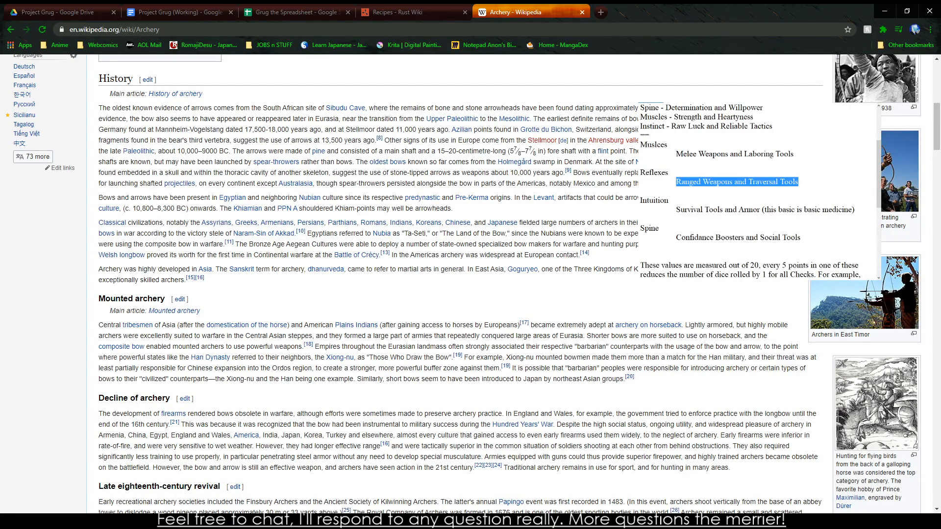
left_click_drag(99, 108, 521, 151)
left_click(521, 151)
mouse_move(461, 119)
left_click(414, 9)
left_click(269, 9)
left_click(162, 8)
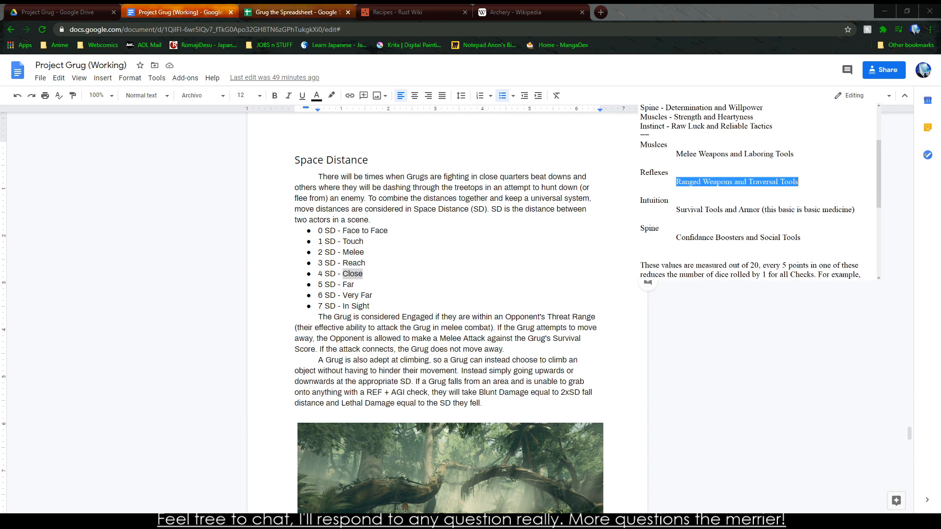
left_click(296, 12)
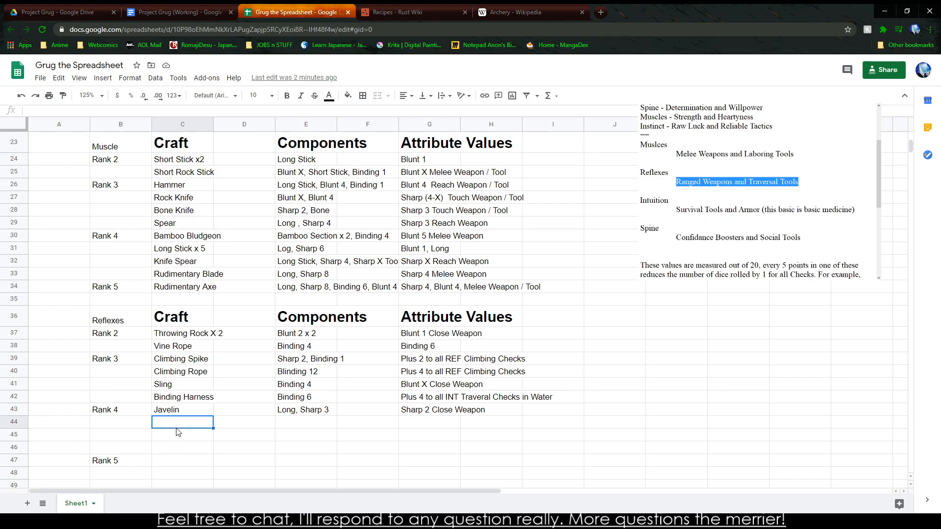
Step: Enter "Dart" as the next Rank 4 craft of the Reflexes table in cell C44
type("Dart")
key("Tab")
key("Tab")
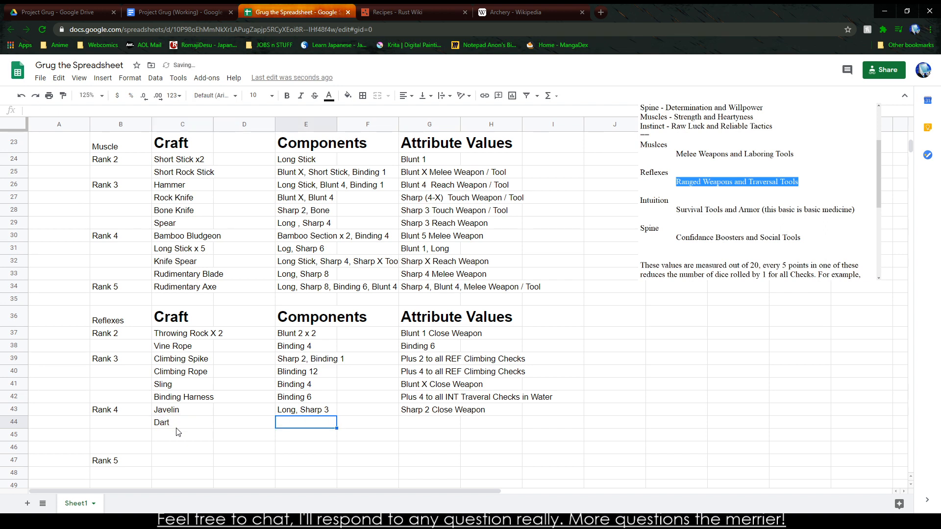
type("Short Stick")
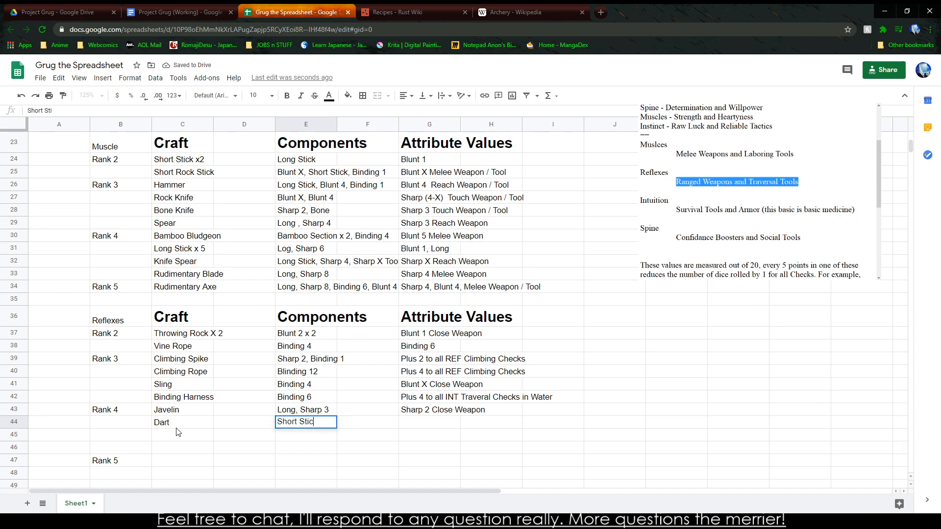
key("BackSpace")
key("BackSpace")
key("BackSpace")
key("BackSpace")
key("BackSpace")
key("BackSpace")
key("BackSpace")
key("BackSpace")
key("BackSpace")
key("BackSpace")
key("BackSpace")
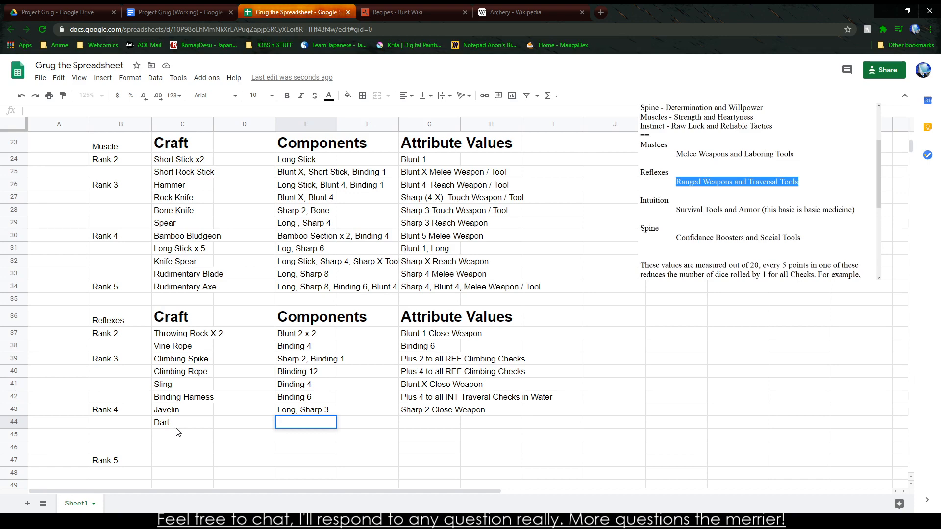
type("S")
key("BackSpace")
key("BackSpace")
Step: Try "Bone Dart" as the craft name in cell C44 and replace it with "Tooth Dart"
key("Left")
key("Left")
key("Left")
key("Right")
type("Bone")
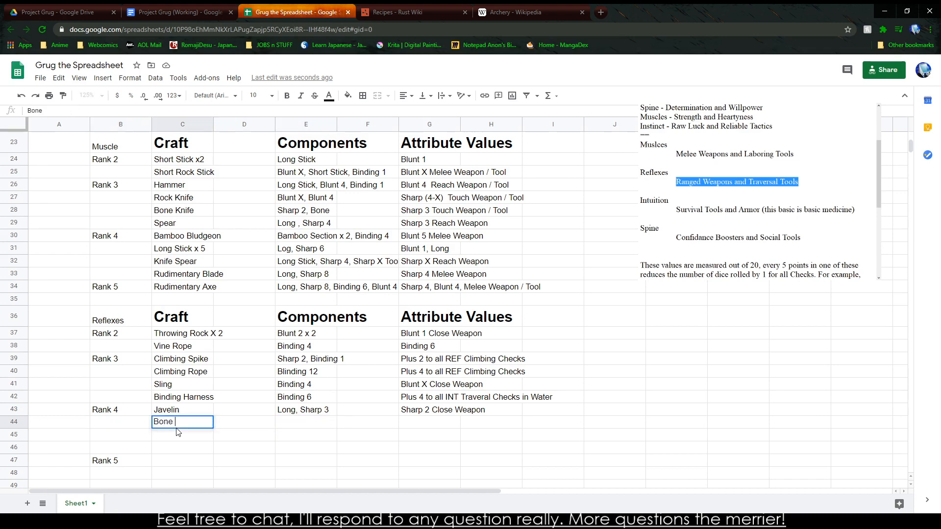
type(" Dart")
key("BackSpace")
key("BackSpace")
key("BackSpace")
key("BackSpace")
key("BackSpace")
key("BackSpace")
key("BackSpace")
key("BackSpace")
type("Tooth Dart")
key("Tab")
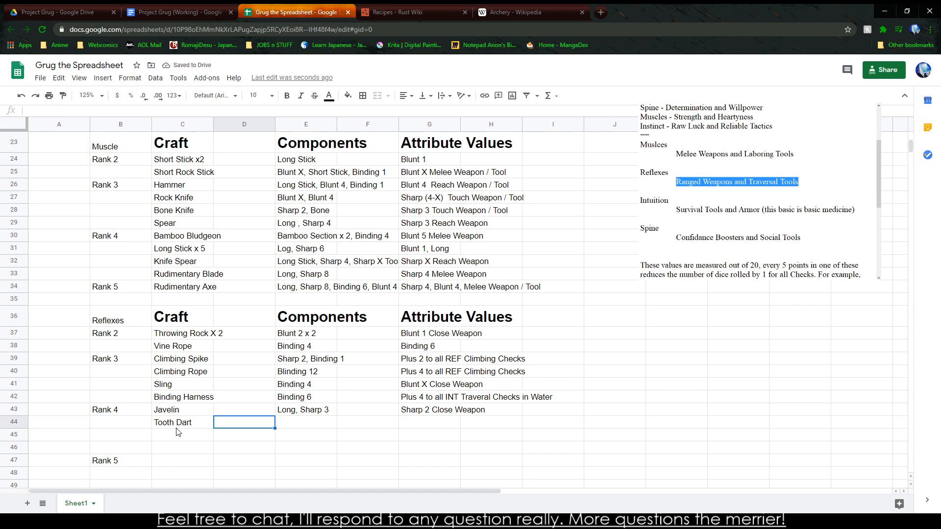
Step: Clear the craft name in cell C44 and enter "Spike Ball" in its place
key("Left")
key("Delete")
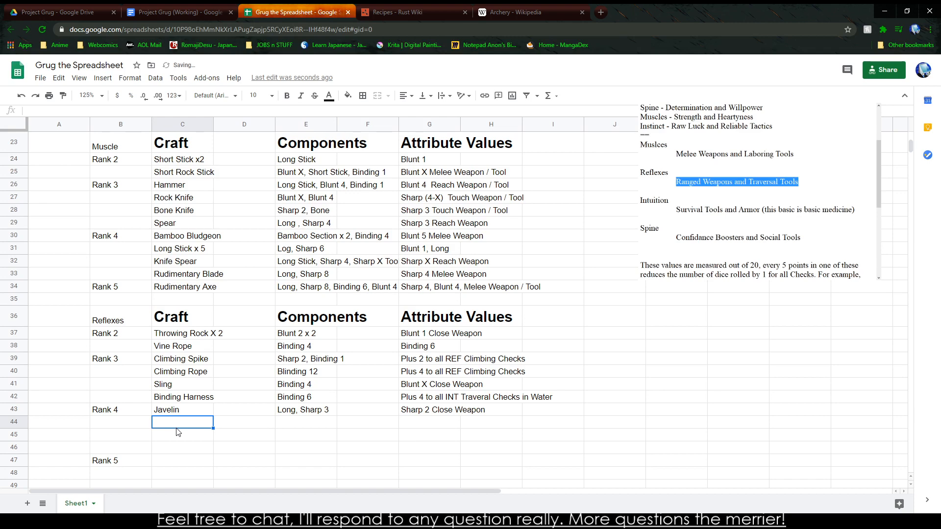
type("Spike Ball")
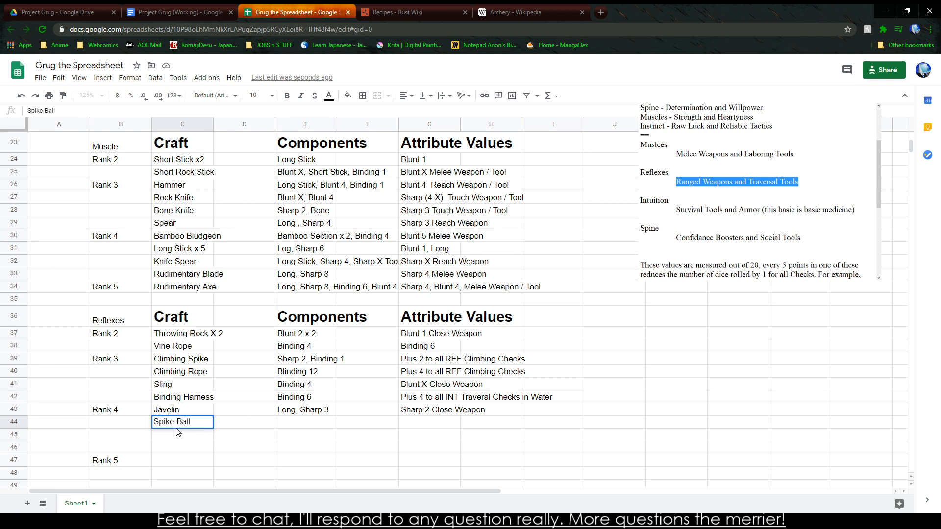
key("Tab")
key("Tab")
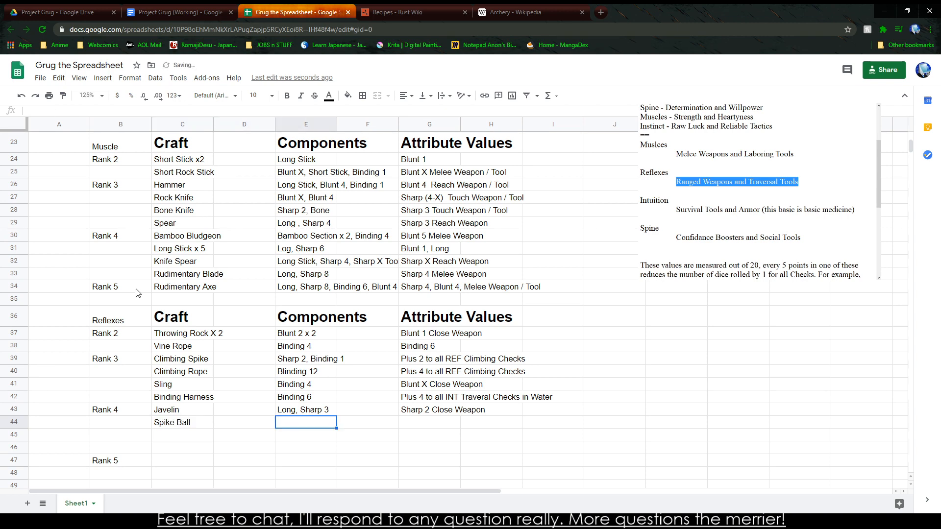
Step: Search Google for "Gummy root" in the Wikipedia tab and look through the results
left_click(519, 12)
left_click(202, 45)
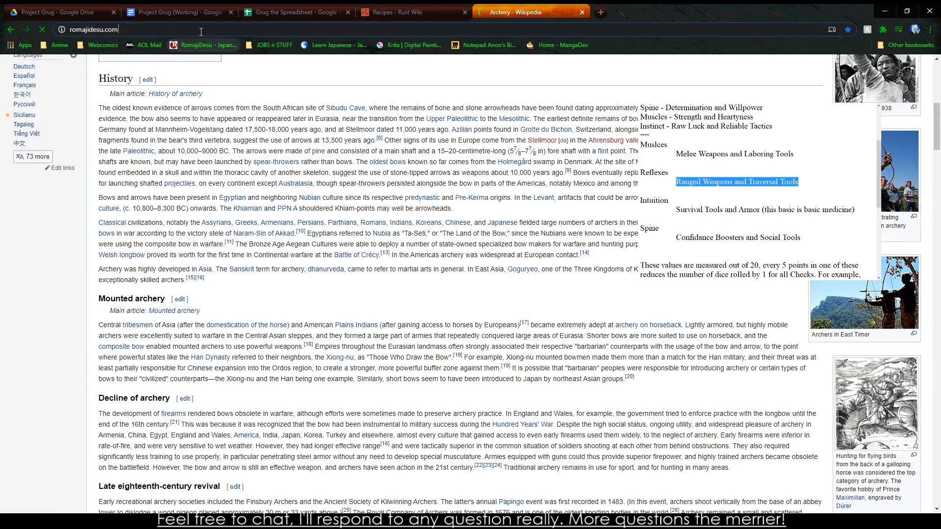
left_click(201, 31)
type("Gummy")
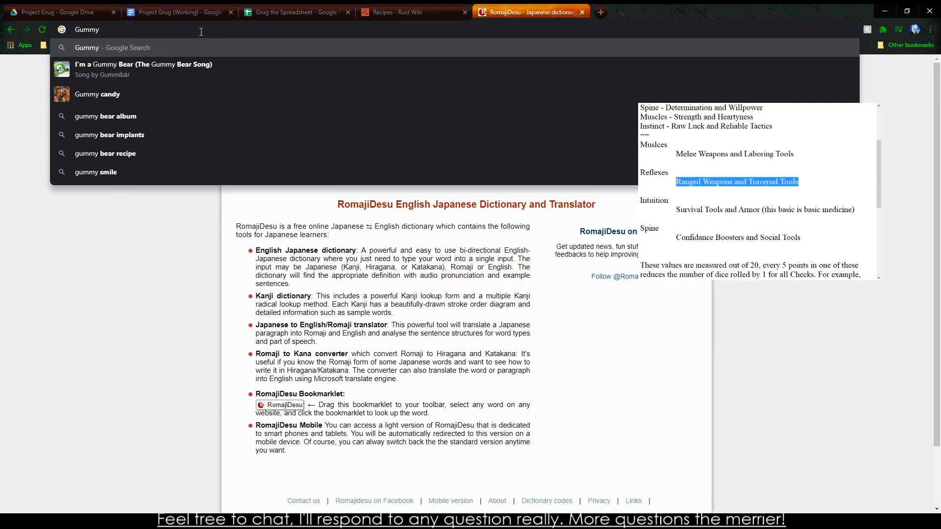
type(" root")
key("Return")
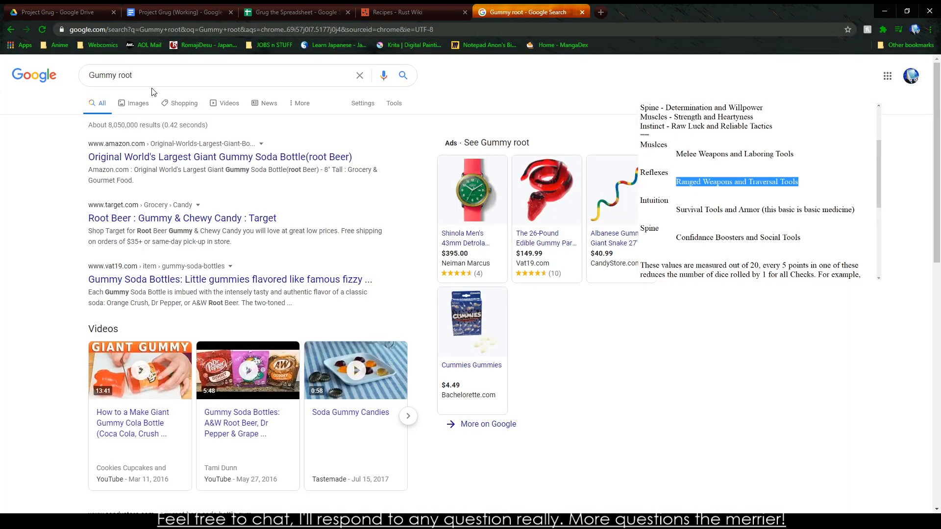
scroll(126, 177, "down", 7)
scroll(127, 178, "up", 7)
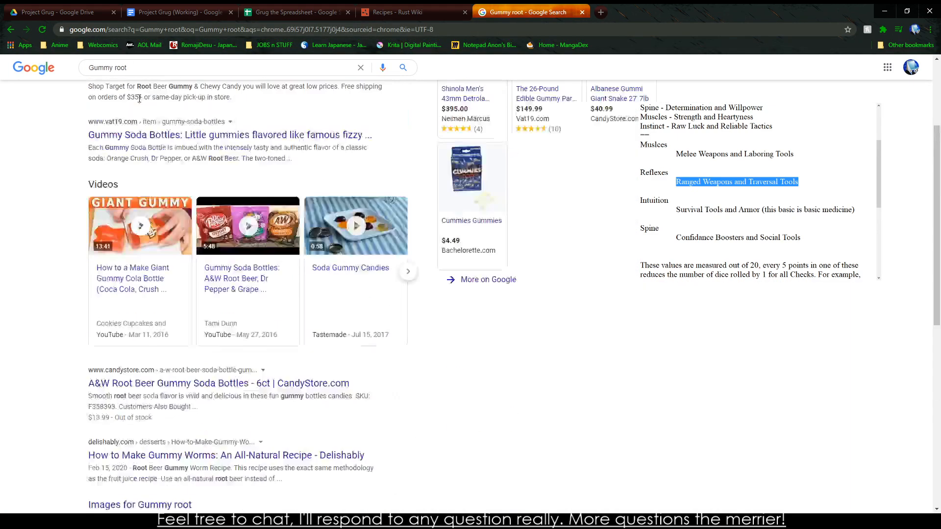
Step: Search Google for "Natural Adhesive" and open the Survivopedia article on making natural glue
triple_click(124, 76)
type("Nat")
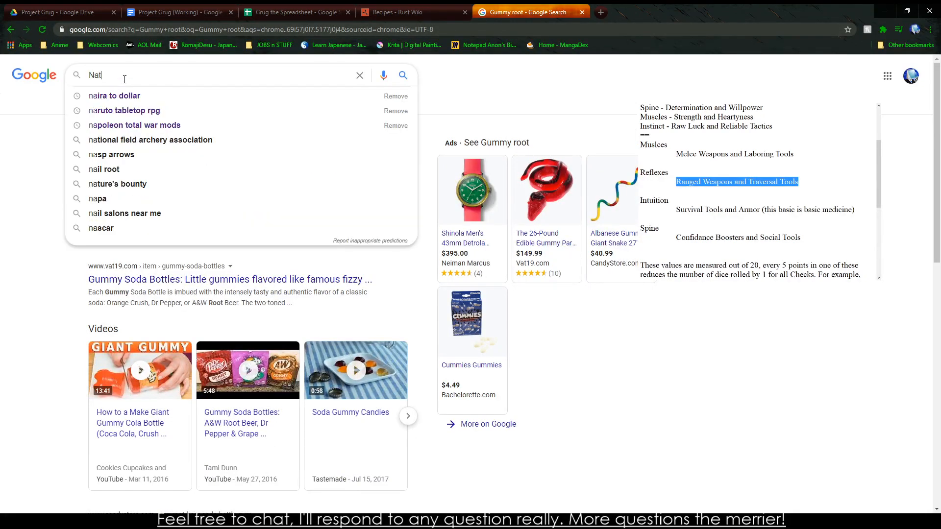
type("ural Adhesive")
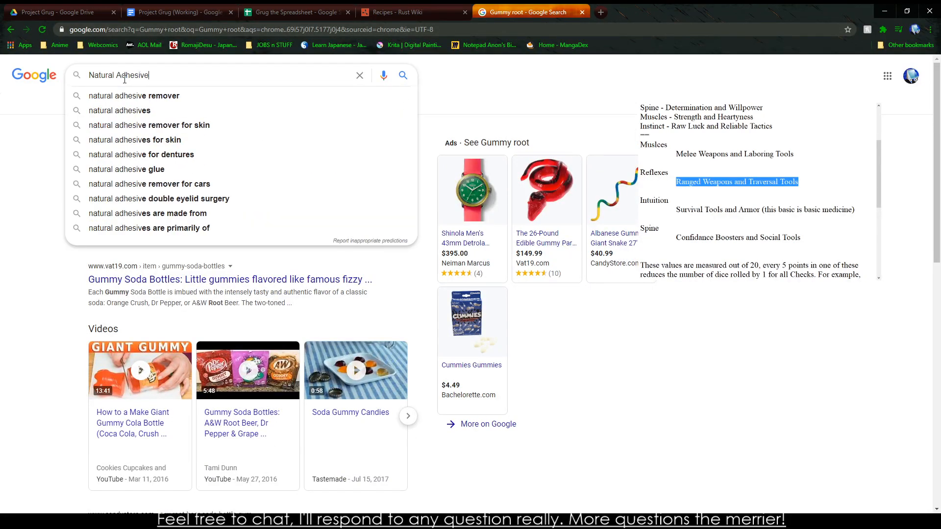
key("Return")
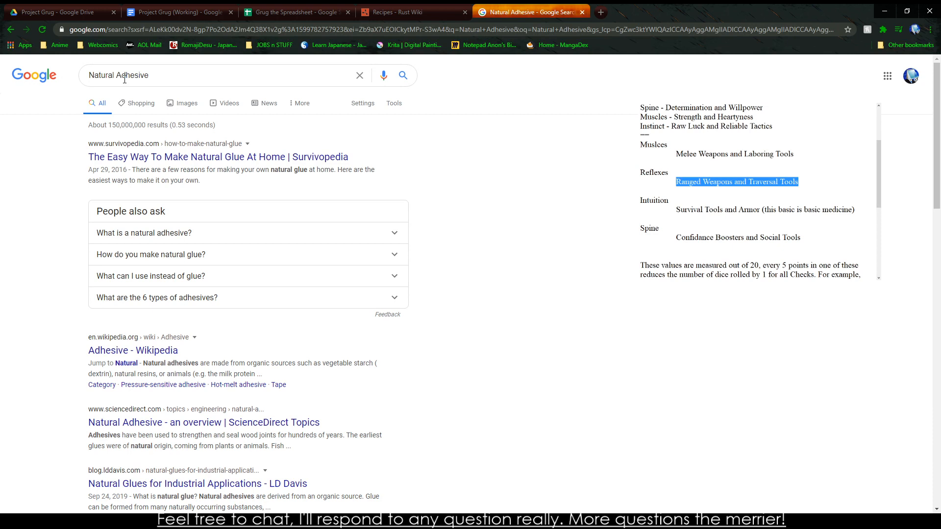
left_click(162, 157)
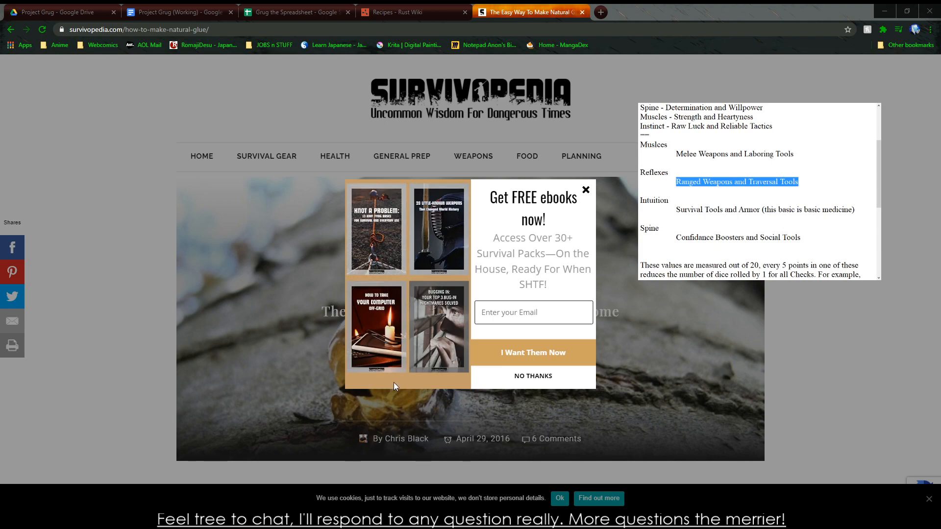
Step: Dismiss the ebook offer, read through the article's glue recipes down to Tree Sap Glue, and close the article
left_click(585, 190)
scroll(541, 311, "down", 15)
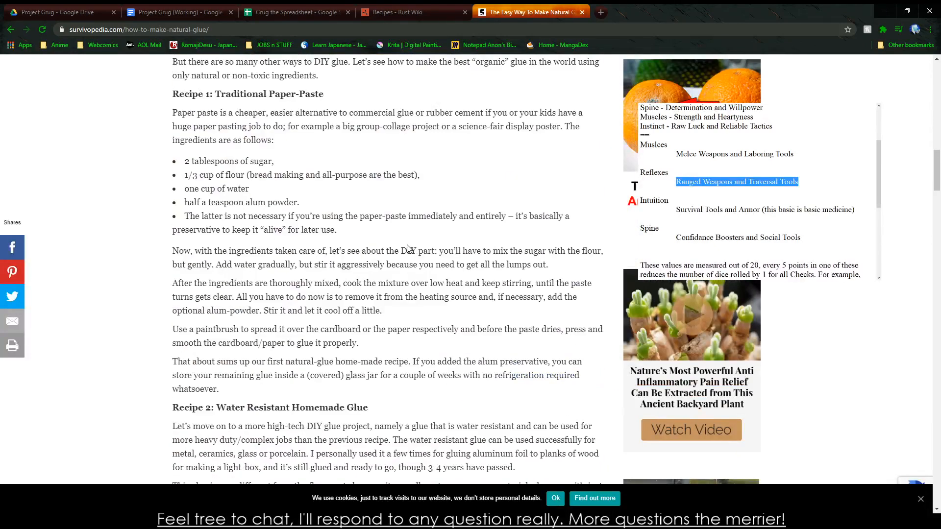
scroll(406, 248, "down", 12)
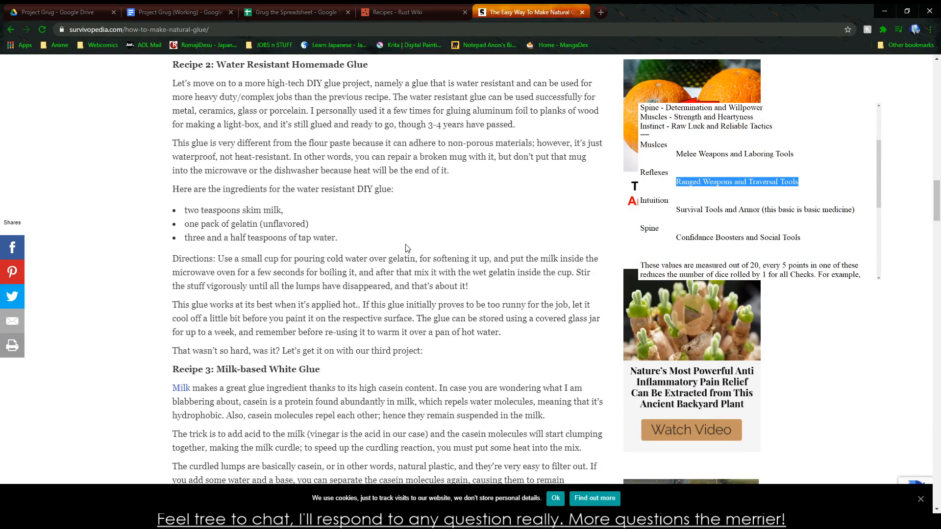
scroll(30, 130, "down", 20)
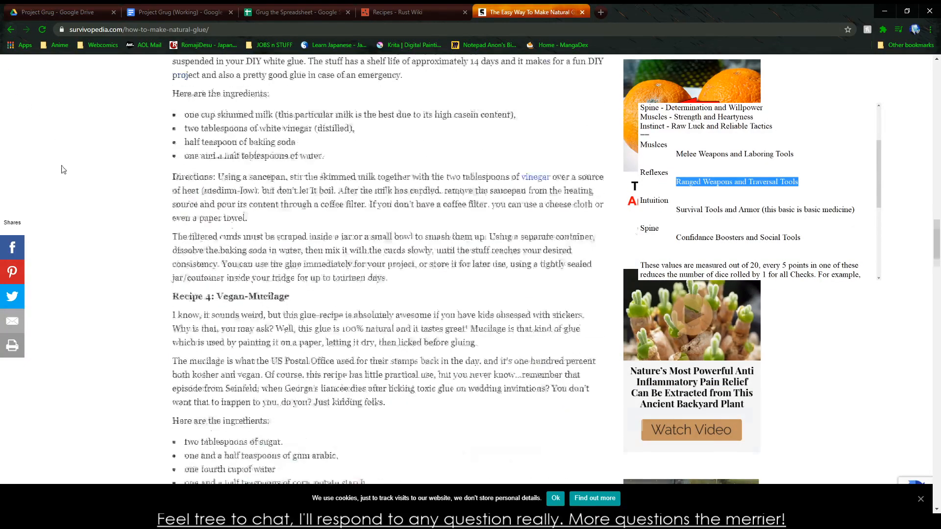
scroll(13, 116, "up", 5)
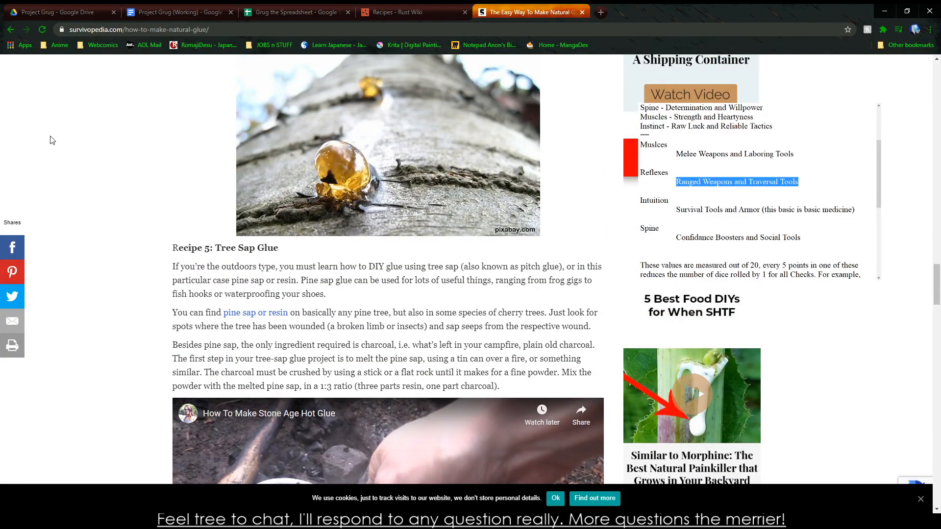
scroll(51, 140, "down", 7)
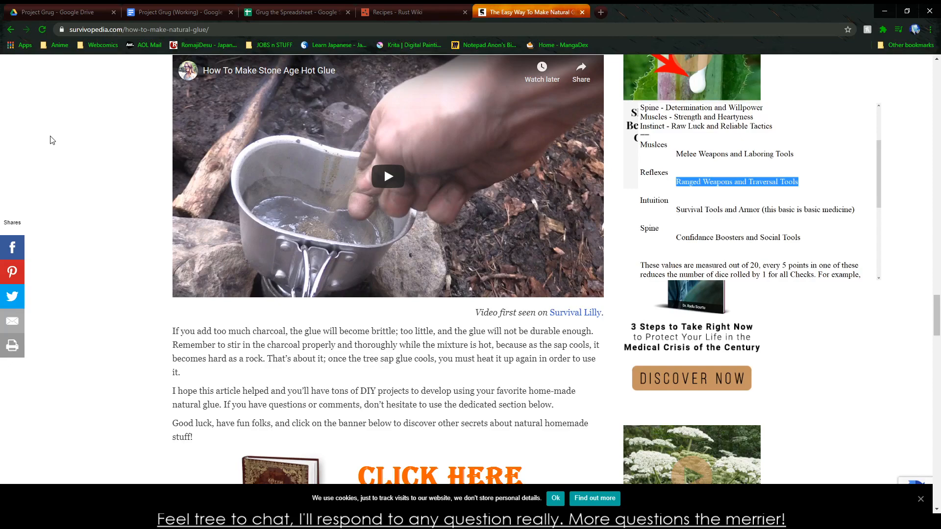
scroll(58, 147, "up", 6)
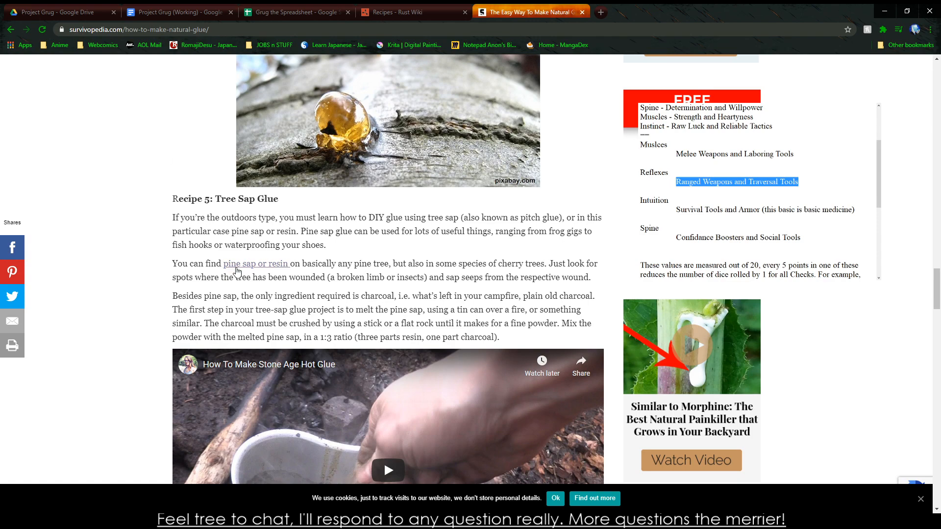
left_click(581, 11)
Step: Return to the Grug spreadsheet and add the base resource "Sap" in row 22 with the attribute value "Sticky 2"
left_click(167, 12)
left_click(54, 12)
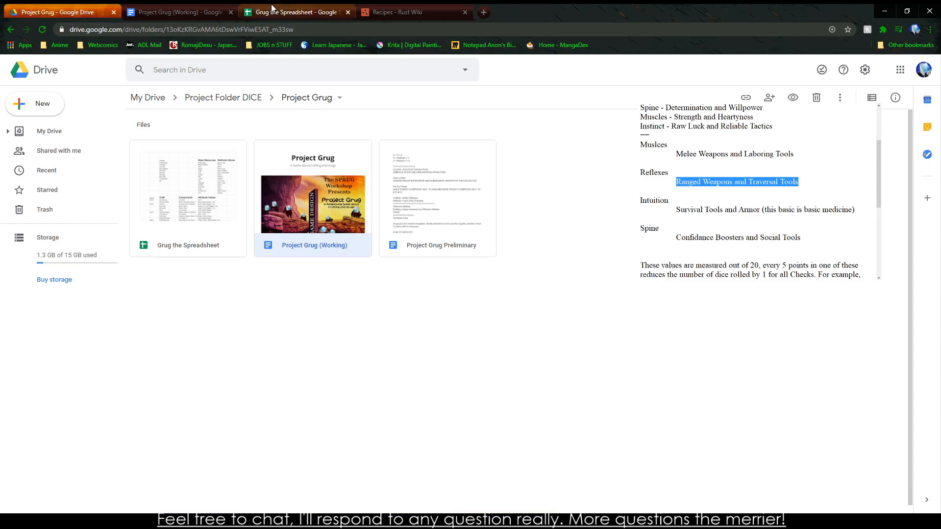
left_click(294, 12)
left_click(414, 363)
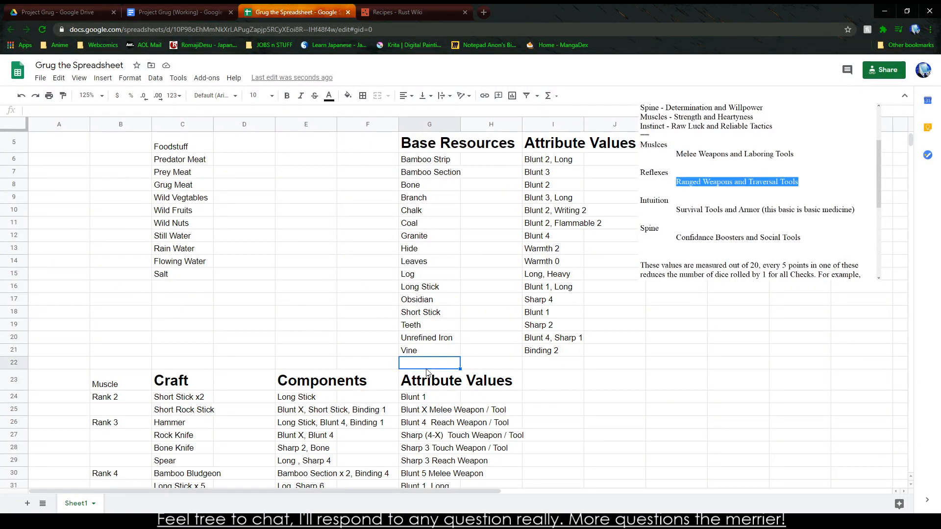
type("Sap")
key("Tab")
key("Tab")
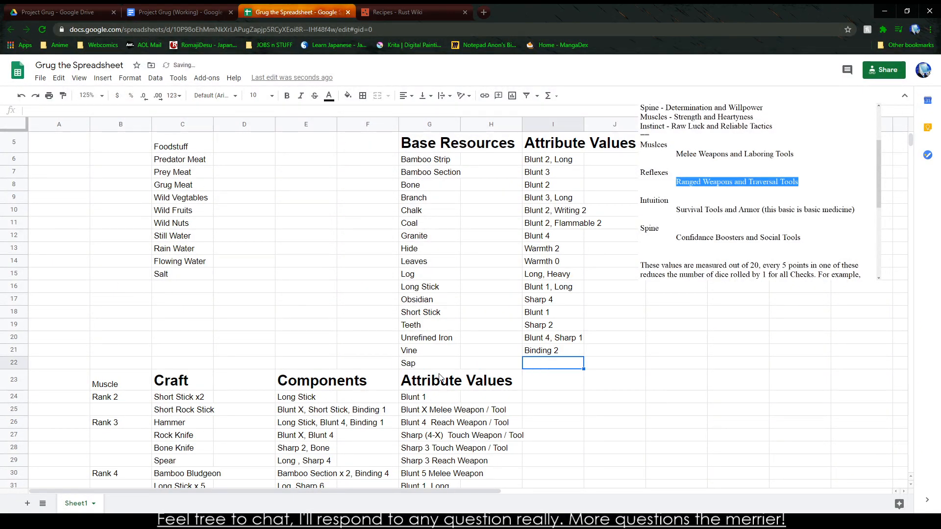
type("Sticky 3")
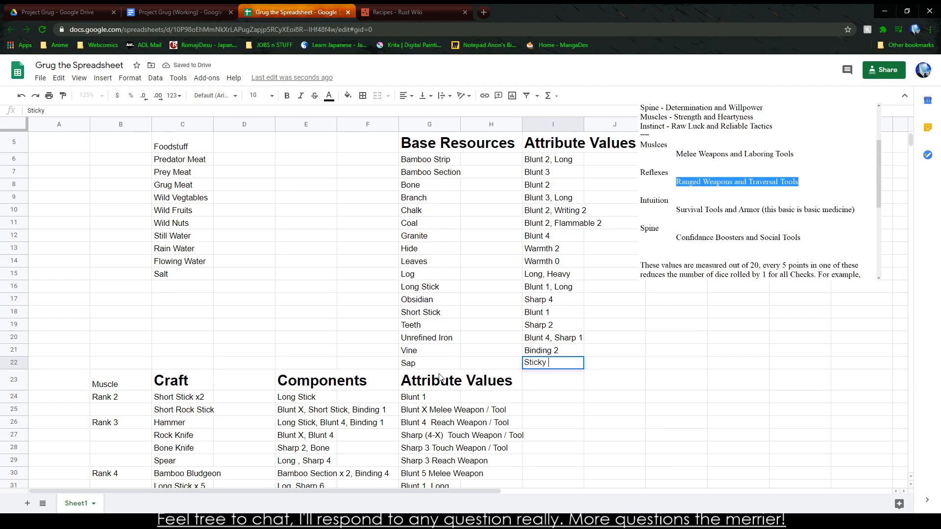
key("BackSpace")
key("BackSpace")
type("2")
left_click(303, 364)
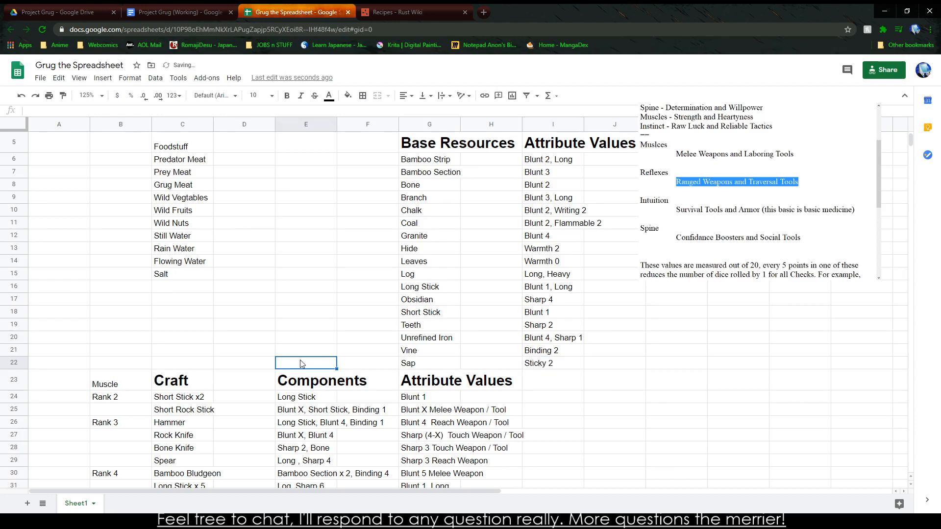
Step: Enter "Sticky 4, Sharp 1, Rock" as the components of the Spike Ball in the Reflexes table
scroll(294, 358, "down", 7)
left_click(132, 388)
left_click(166, 392)
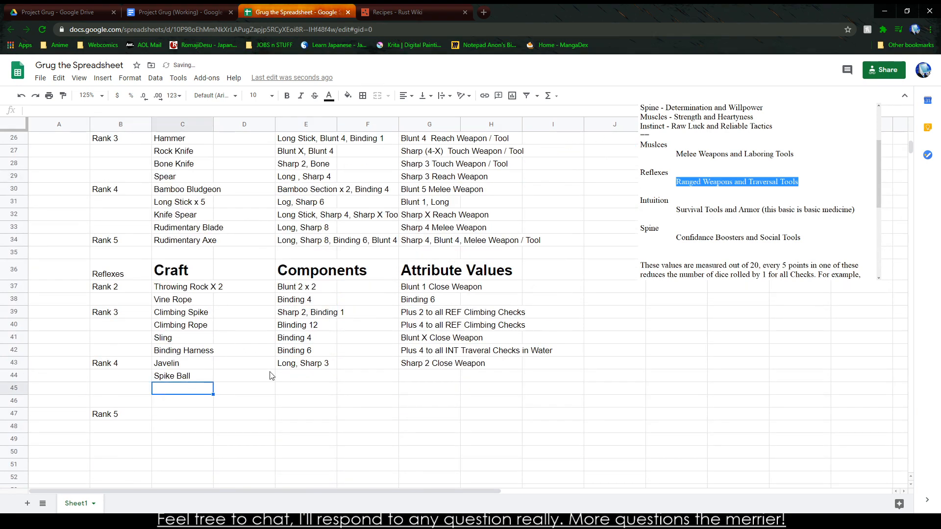
left_click(300, 376)
type("Sticky 4, Sharp 1,")
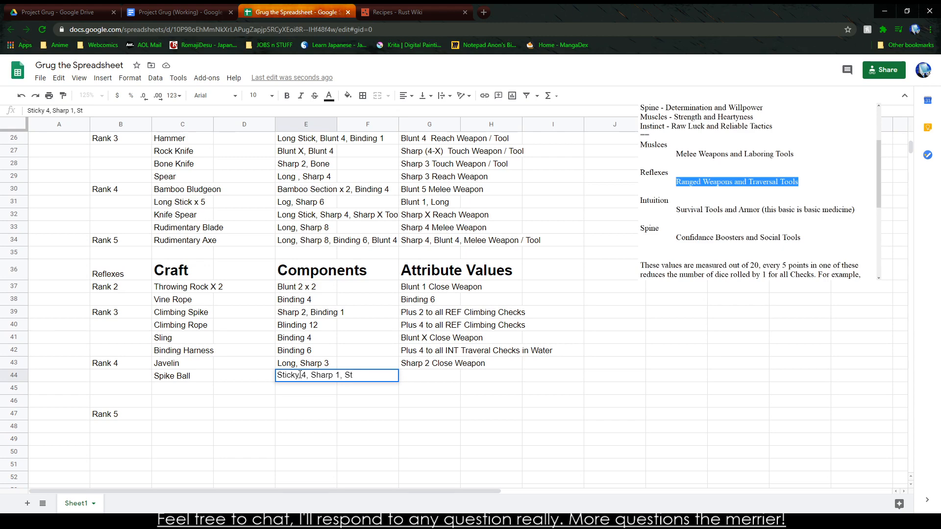
type("Rock")
key("Tab")
key("Tab")
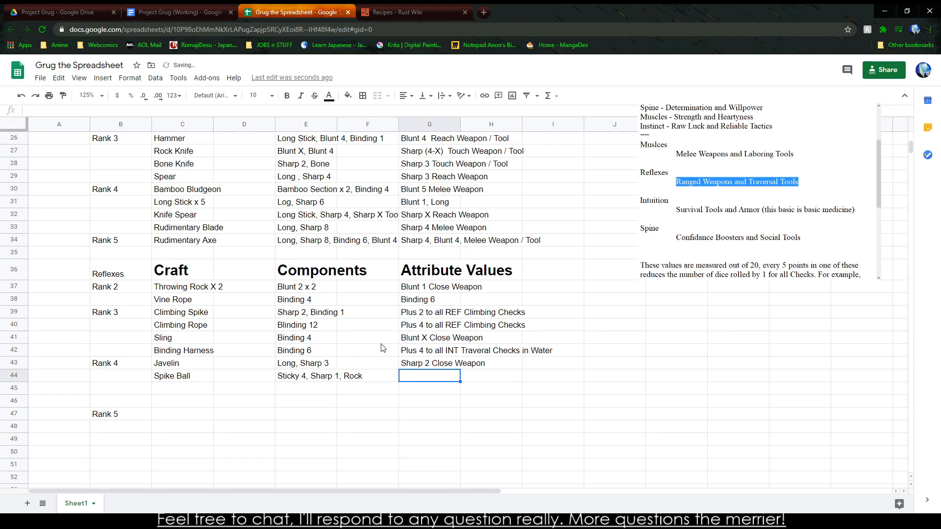
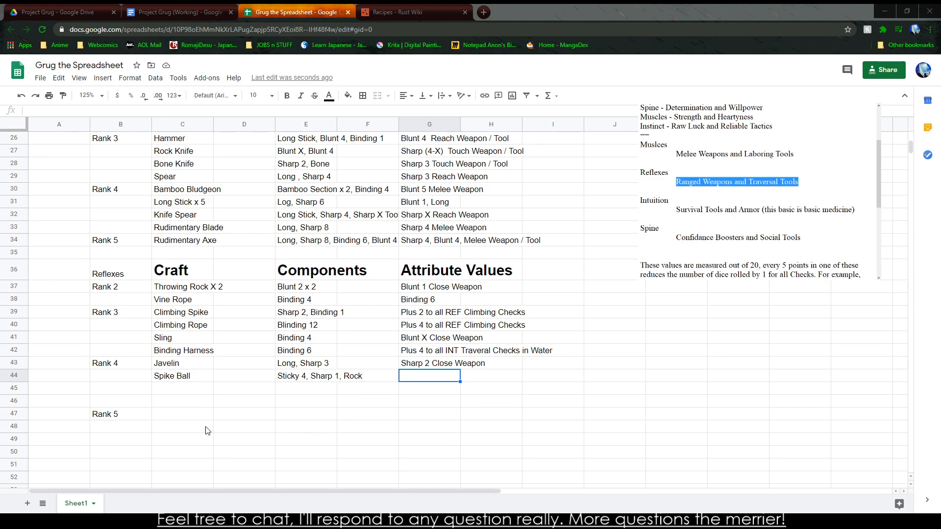
Step: Move the Muscle and Reflexes crafting tables down two rows to leave space below the base resources
left_click(130, 439)
scroll(103, 252, "up", 2)
left_click_drag(108, 184, 443, 422)
left_click(637, 397)
scroll(542, 402, "up", 4)
scroll(543, 402, "down", 4)
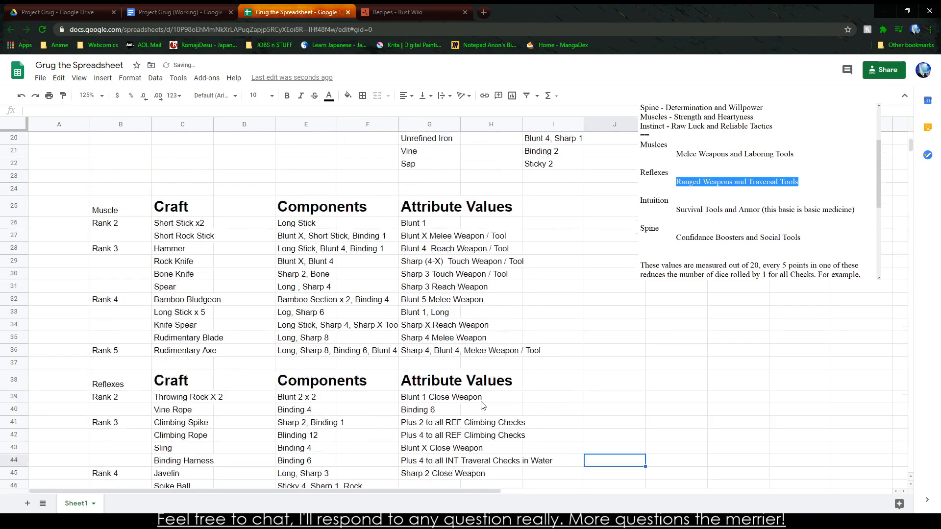
Step: Enter "Sharp 4" as the Spike Ball's attribute value in cell G46
left_click(420, 424)
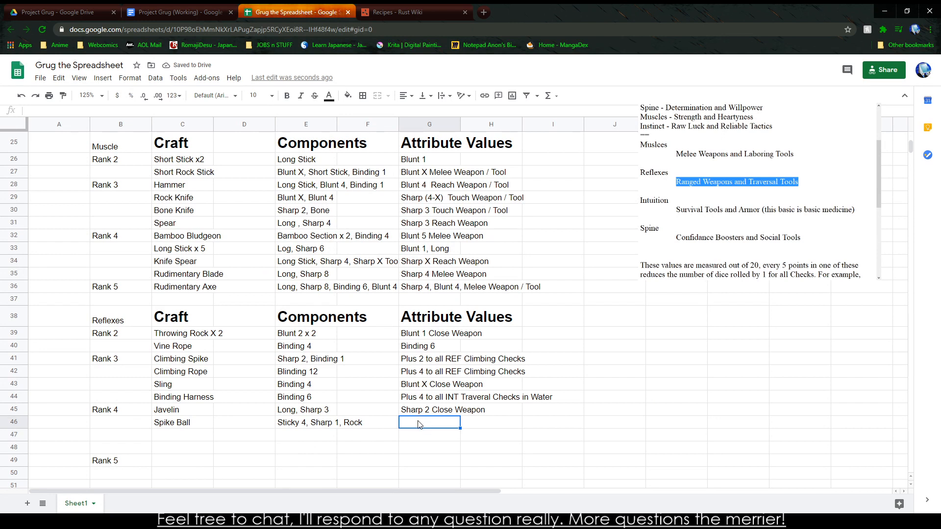
type("Sharp 3")
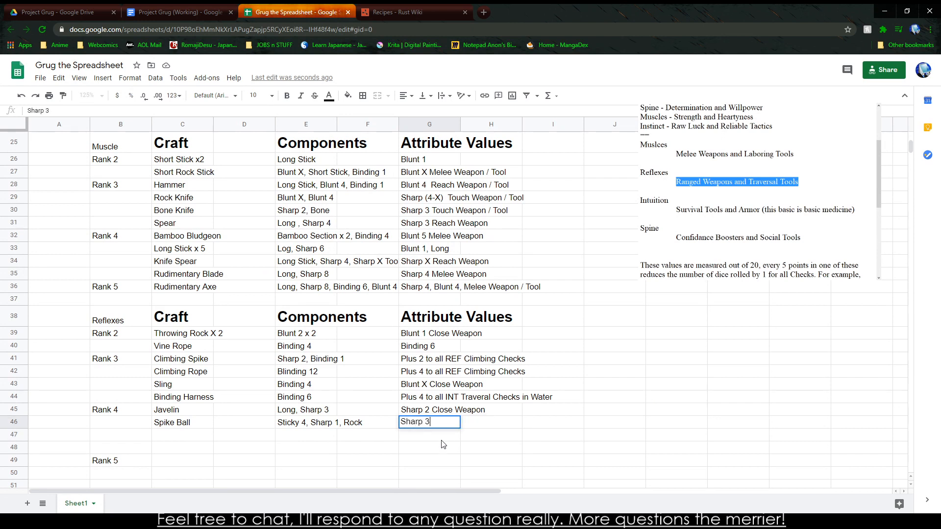
key("BackSpace")
type("4")
key("BackSpace")
type("3")
Step: Change the Sharp requirement in the Spike Ball's components to Sharp 3
left_click(321, 426)
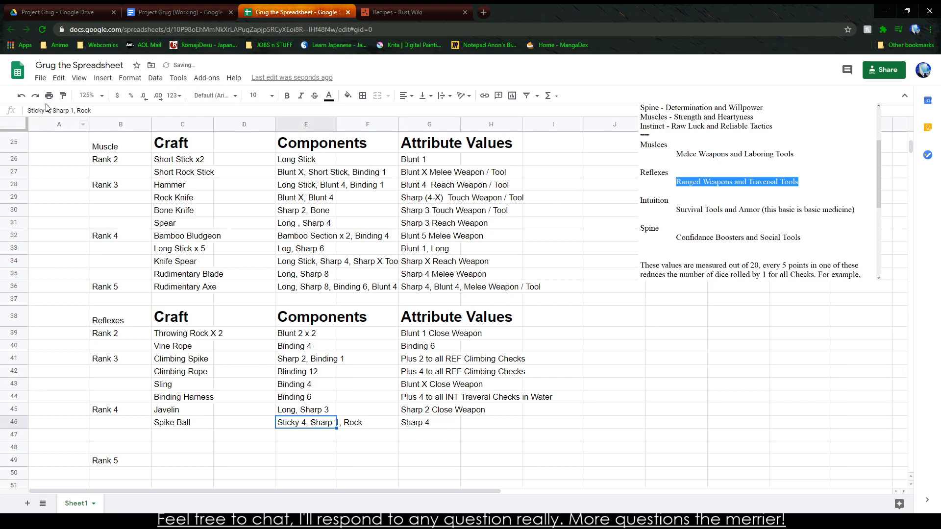
left_click(72, 111)
key("BackSpace")
type("3")
left_click(438, 464)
Step: Extend the Spike Ball's attribute value in G46 to read "Sharp 4 Close Weapon"
left_click(443, 426)
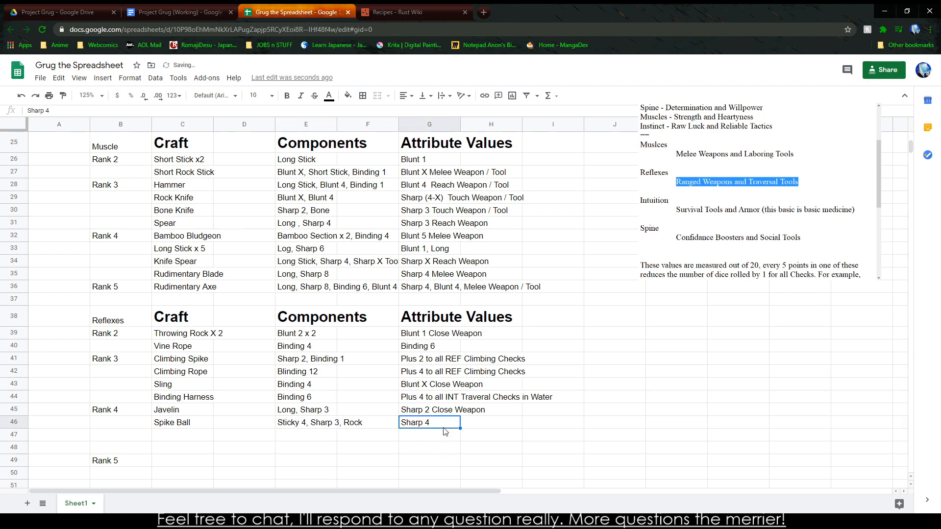
double_click(441, 425)
type("Close W")
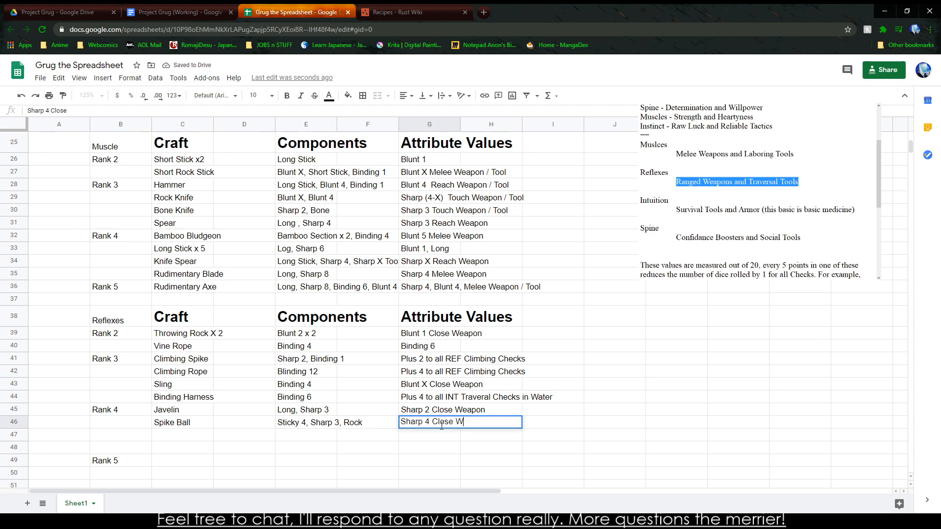
type("eapon")
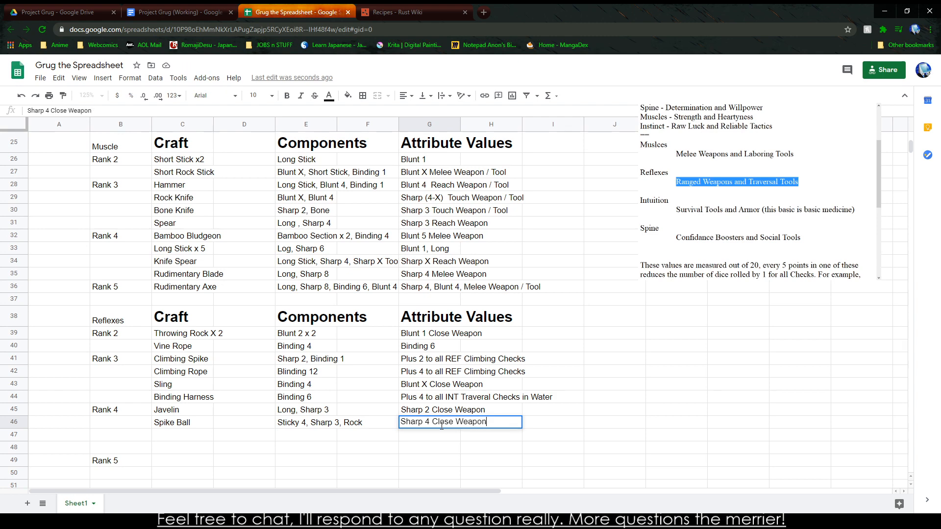
left_click(219, 442)
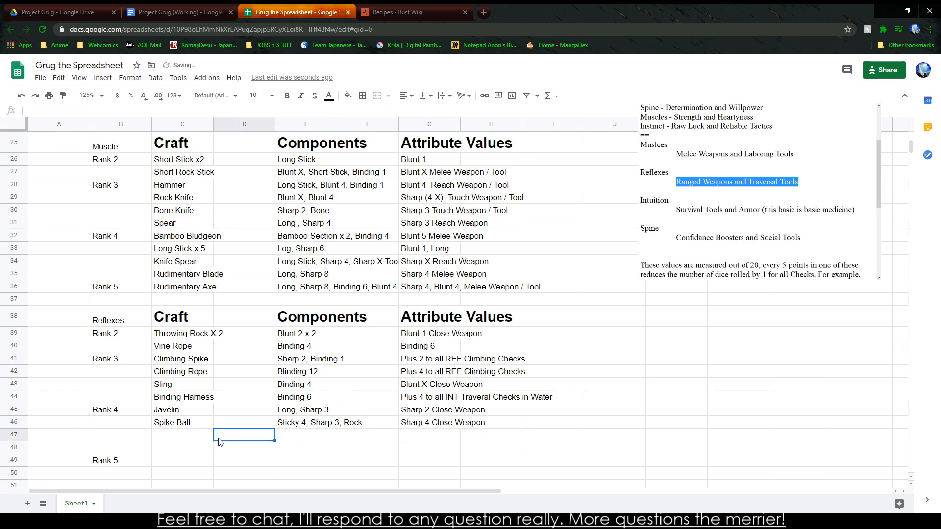
left_click(210, 520)
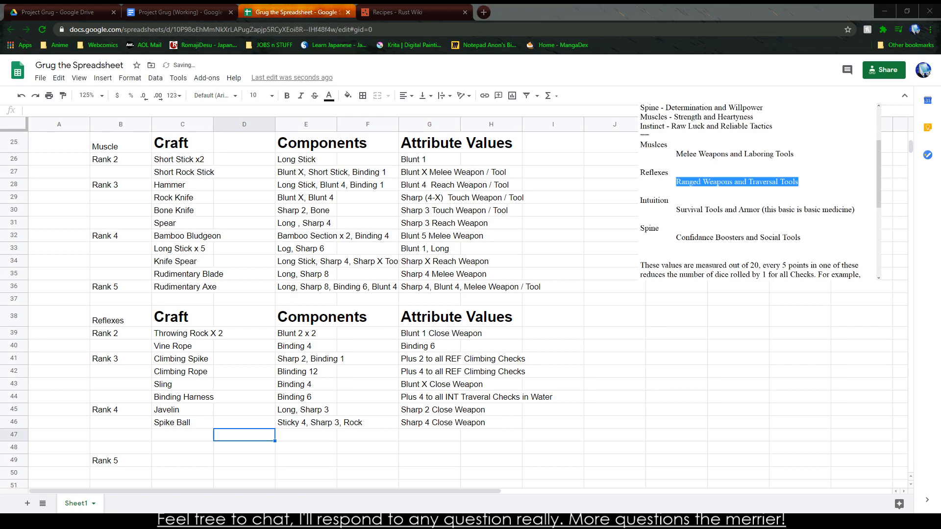
left_click(164, 449)
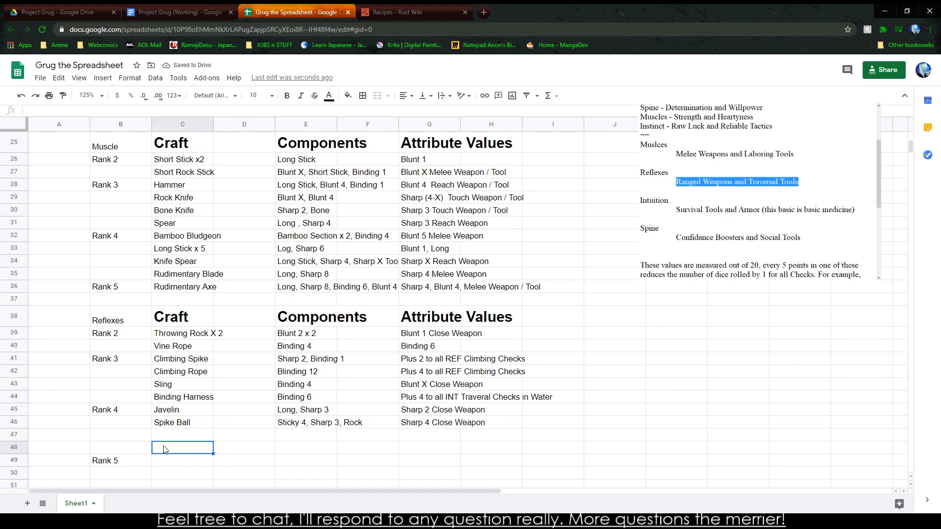
scroll(220, 426, "up", 5)
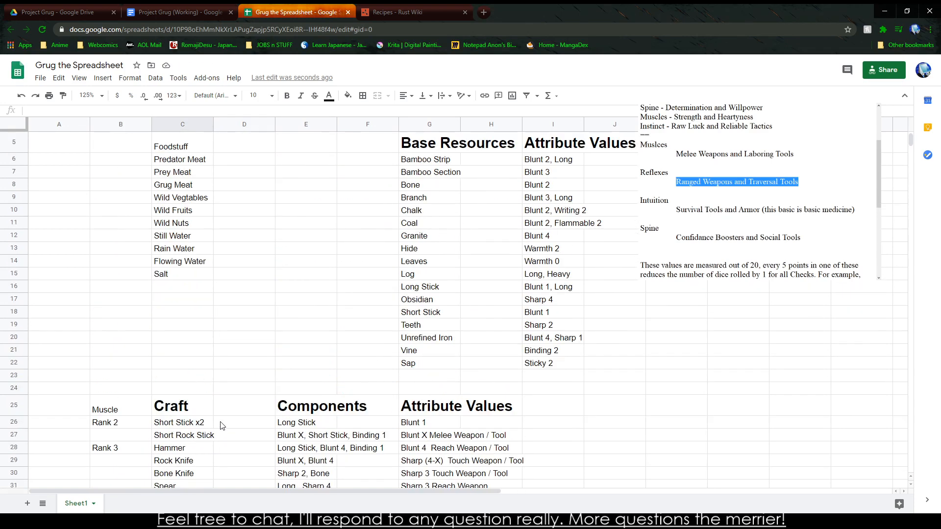
left_click(438, 380)
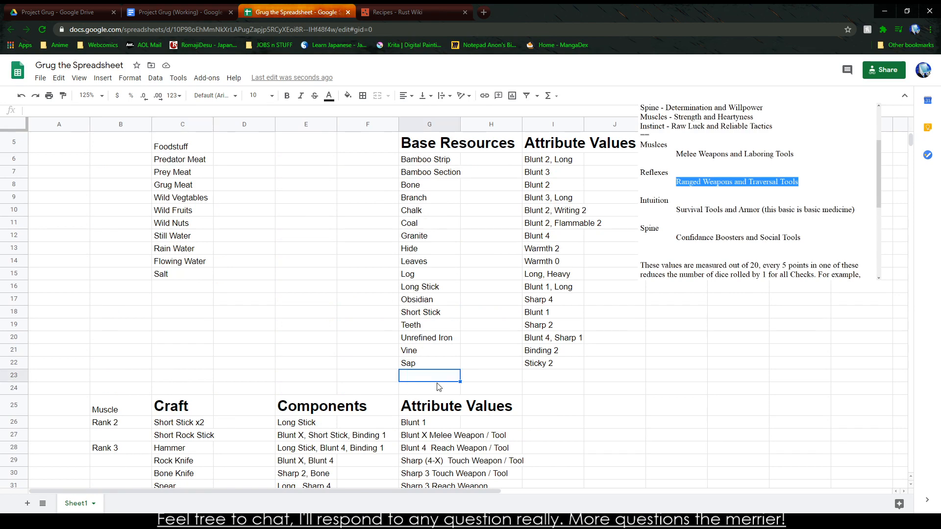
type("Snad")
key("BackSpace")
key("BackSpace")
key("BackSpace")
type("anad")
key("BackSpace")
key("BackSpace")
key("BackSpace")
key("BackSpace")
left_click(305, 357)
scroll(196, 378, "down", 7)
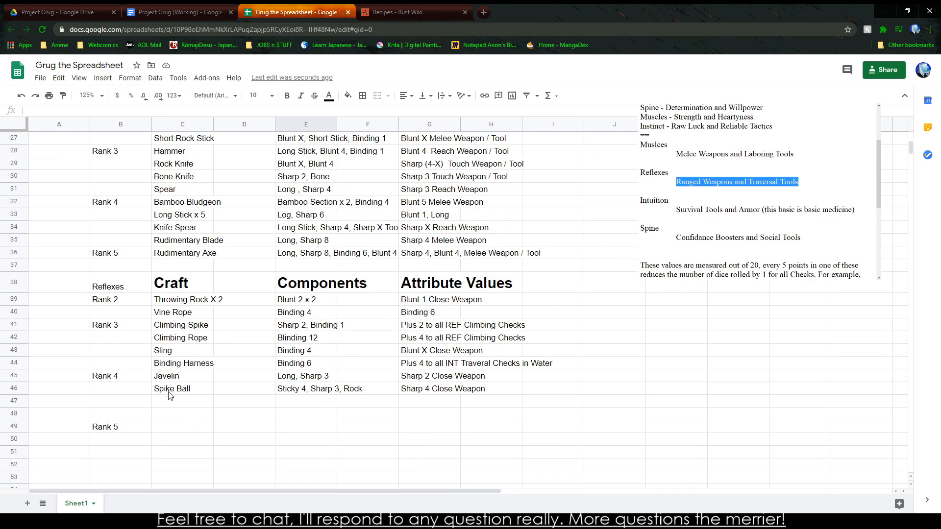
left_click(169, 394)
left_click(171, 403)
type("Pois")
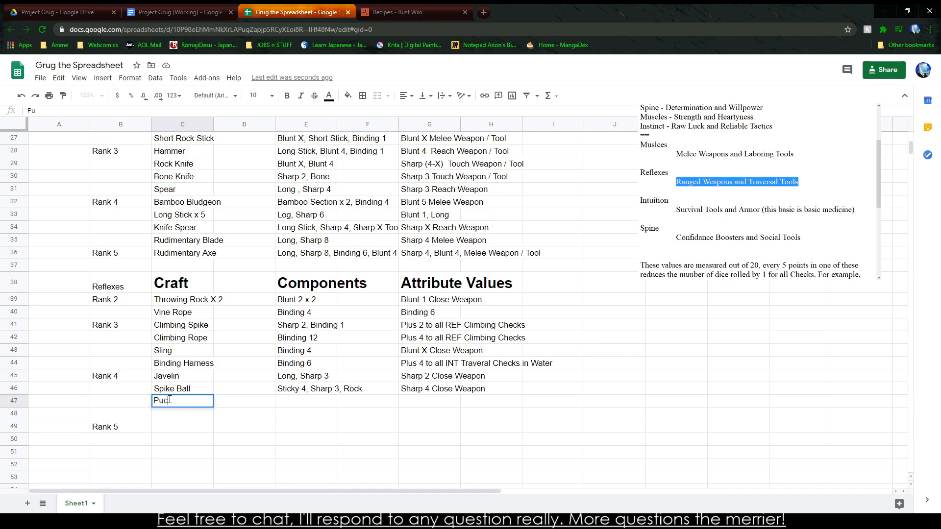
key("BackSpace")
key("BackSpace")
key("BackSpace")
key("BackSpace")
type("D")
key("BackSpace")
type("Puch")
key("BackSpace")
key("BackSpace")
key("BackSpace")
key("BackSpace")
Step: Enter "Bow" and "Arrow" as Rank 4 crafts in cells C47 and C48, below Spike Ball
type("Bow")
key("Return")
type("Arrow")
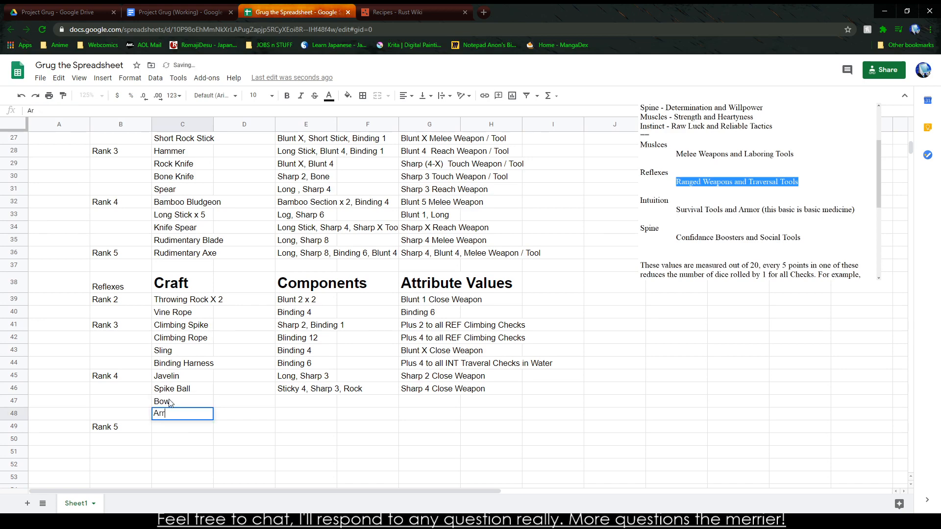
Step: Enter "Long, Binding 6" as the components of the Bow in E47
key("Up")
key("Right")
key("Right")
type("Long, ")
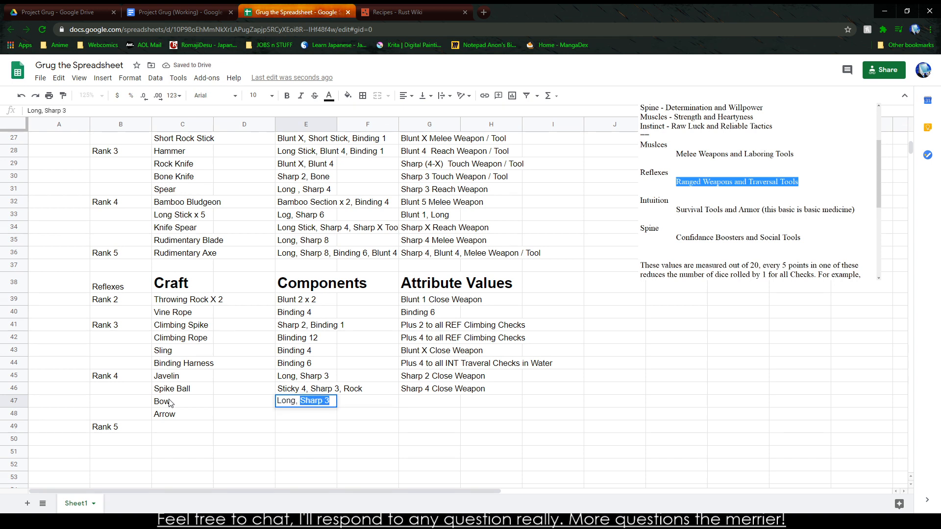
type("Binding ")
type("4")
type("6")
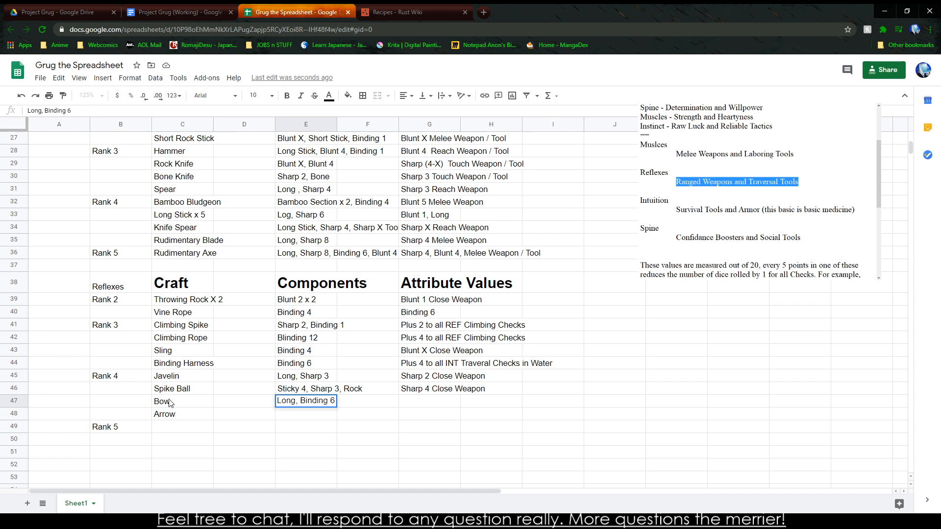
key("Return")
Step: Enter "Far Weapon" as the Bow's attribute value in G47
key("Right")
key("Up")
key("Right")
key("Return")
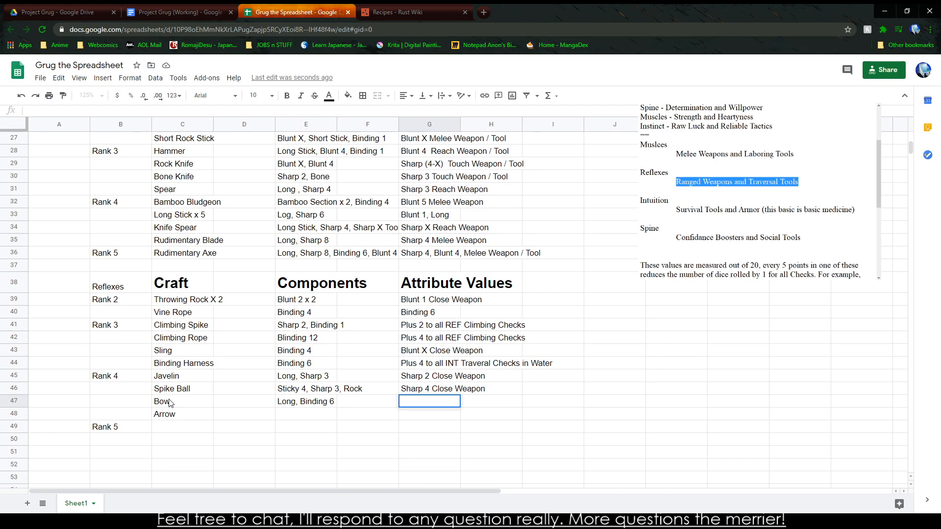
type("Far Weapon")
key("Return")
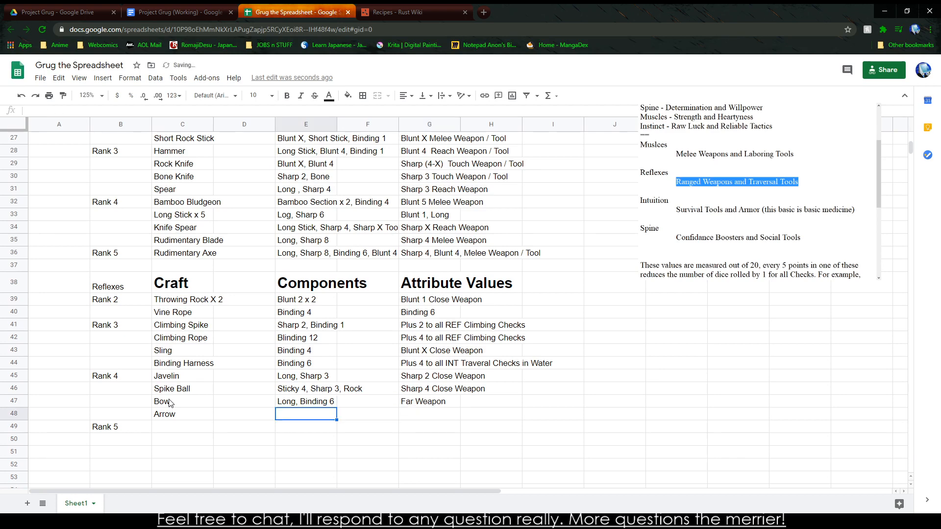
Step: Enter "X Sharp OR X Blunt, Short Stick, Sticky 2" as the components of the Arrow in E48
type("X Sharp,")
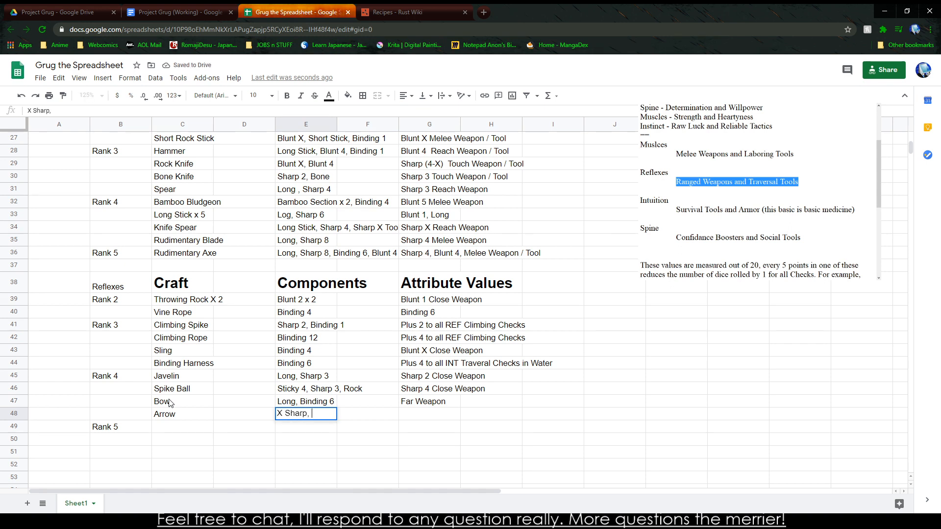
key("BackSpace")
type("OR X BL")
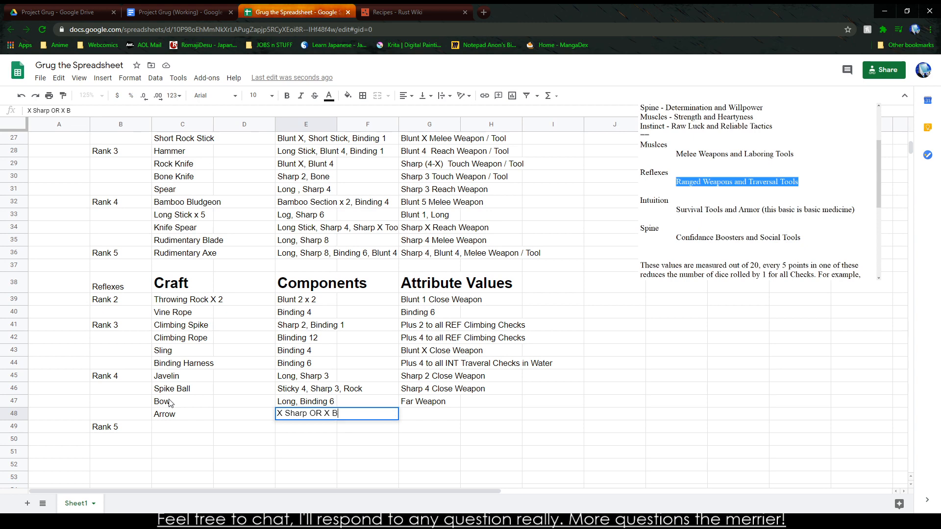
key("BackSpace")
type("lunt")
type(", Stick")
key("BackSpace")
key("BackSpace")
key("BackSpace")
key("BackSpace")
key("BackSpace")
type("Short Stick,")
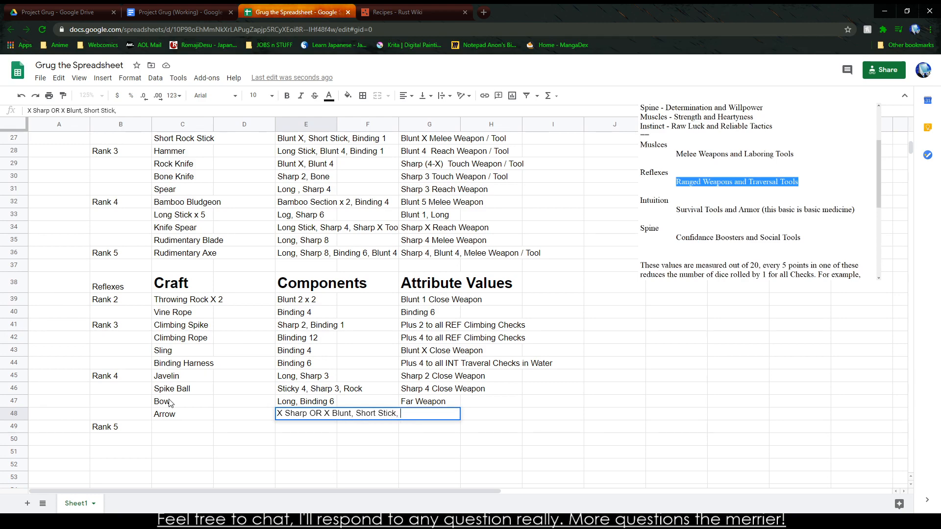
type(" Ah")
key("BackSpace")
key("BackSpace")
type("Sticky 2")
key("Tab")
key("Tab")
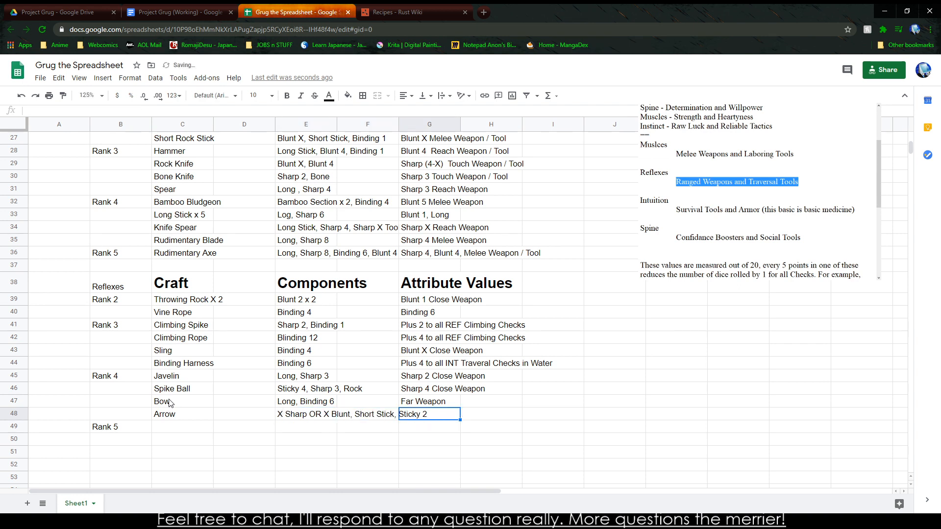
Step: Enter "Sharp / Blunt X Ammunition" as the Arrow's attribute value in G48
type("X")
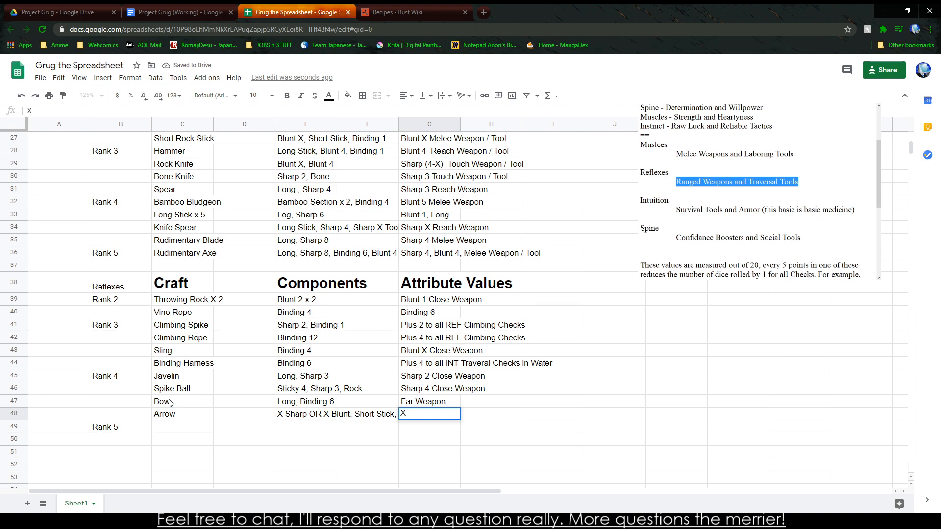
key("BackSpace")
type("Sharp / Blu")
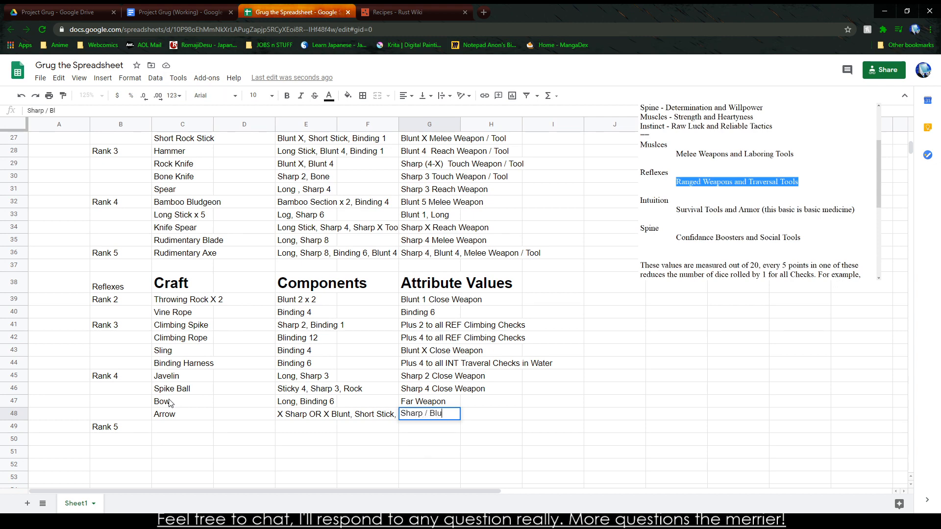
type("nt X Ammunition")
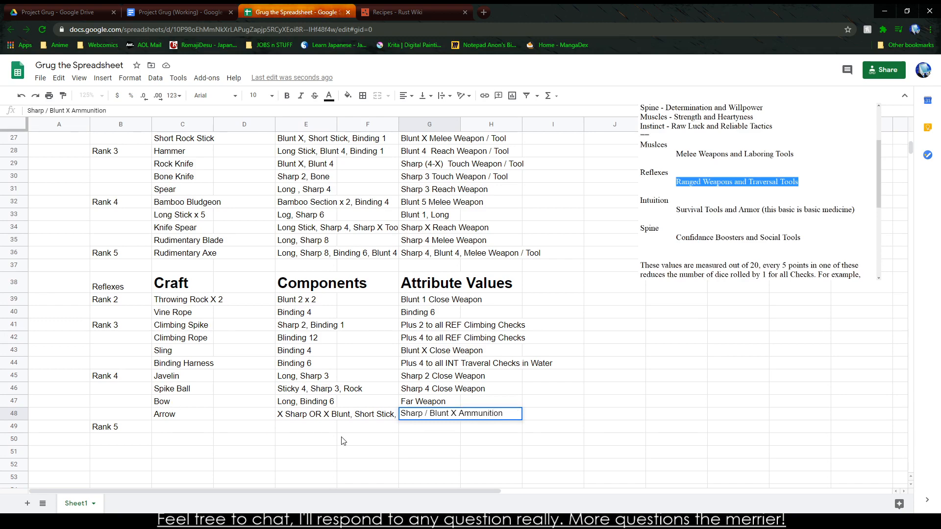
Step: Change the Sling's attribute value in G43 to "Far Weapon, Ammunition"
left_click(530, 451)
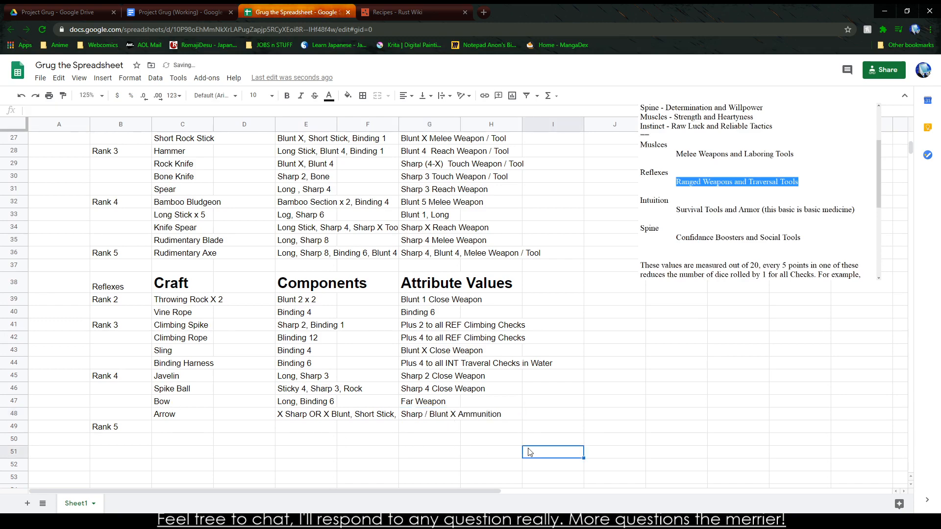
left_click(425, 390)
left_click(467, 327)
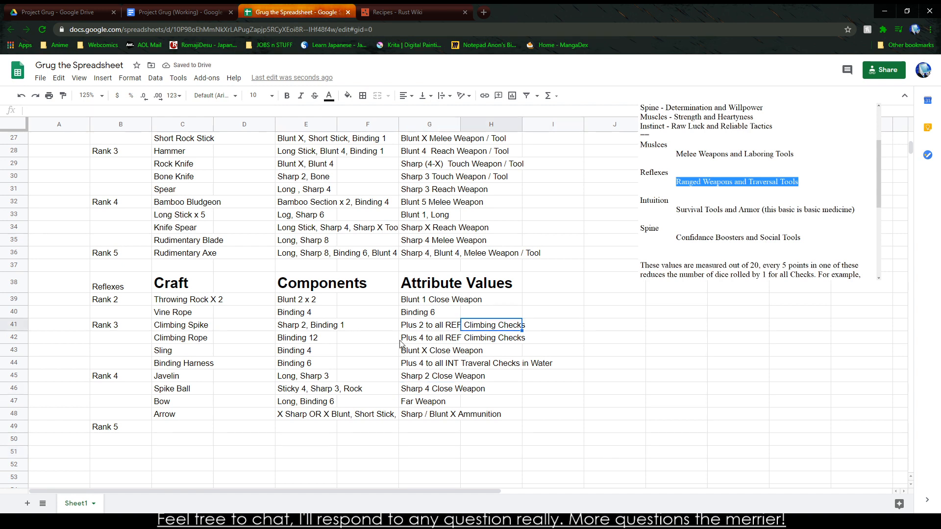
left_click(445, 354)
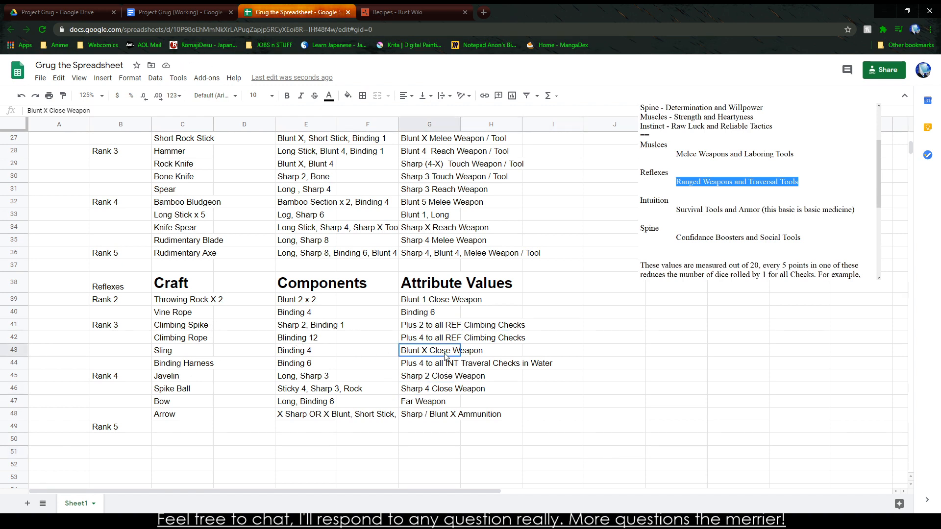
double_click(58, 110)
type("Far")
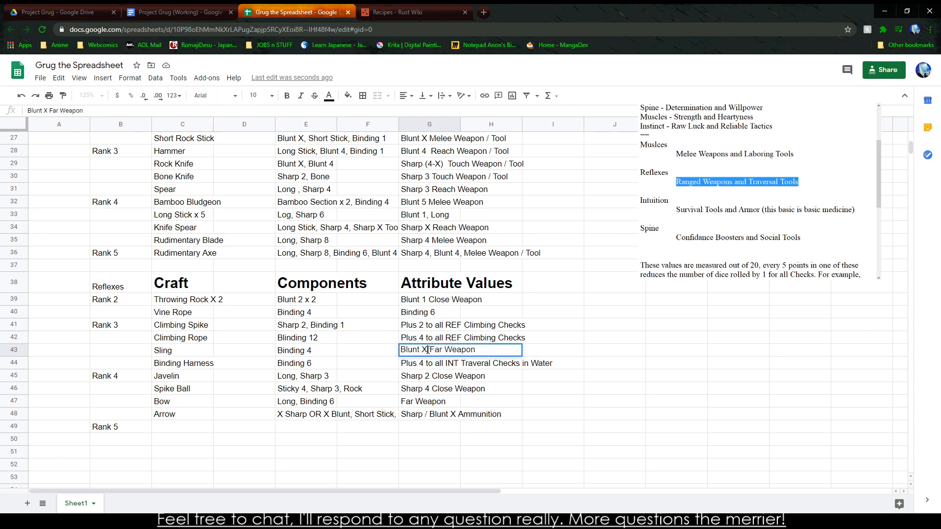
left_click_drag(430, 349, 401, 352)
key("BackSpace")
type(", Ammu")
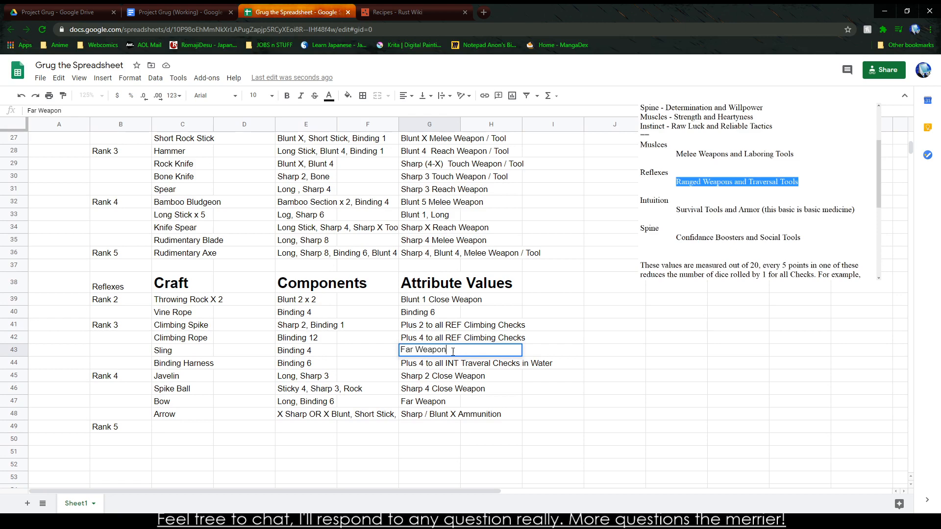
type("nition")
Step: Append ", Ammunition" to the Throwing Rock's attribute value in G39
left_click(438, 299)
left_click(118, 111)
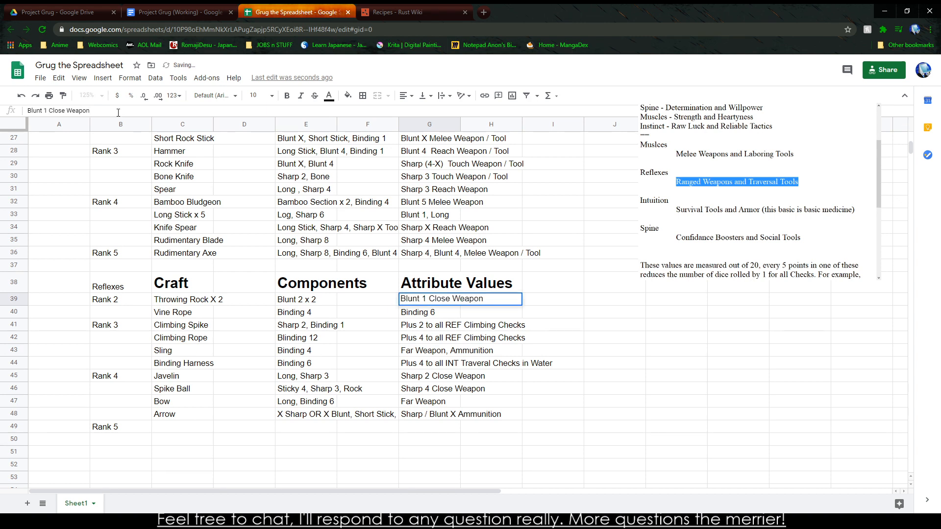
type(", Ammunition")
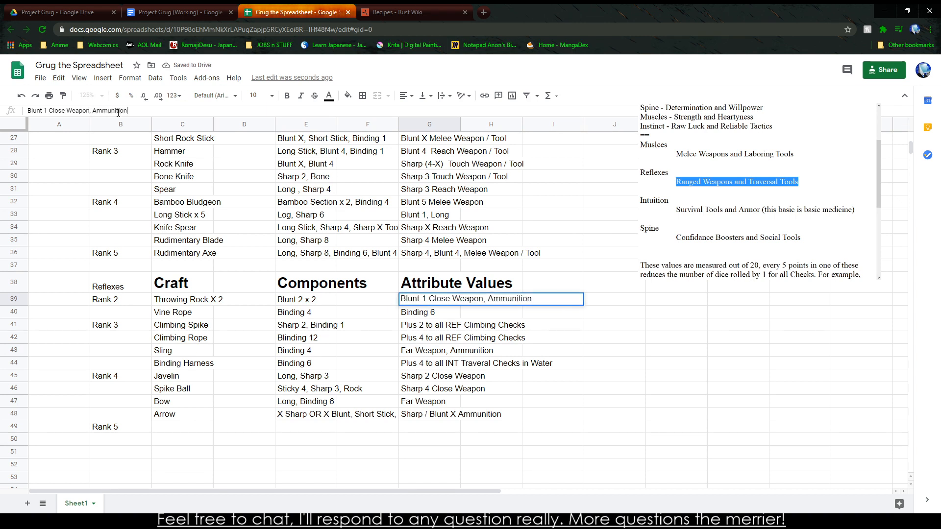
Step: Append ", Ammunition" to the Spike Ball's attribute value in G46
left_click(186, 350)
left_click(244, 365)
left_click(205, 368)
left_click(202, 377)
left_click(197, 389)
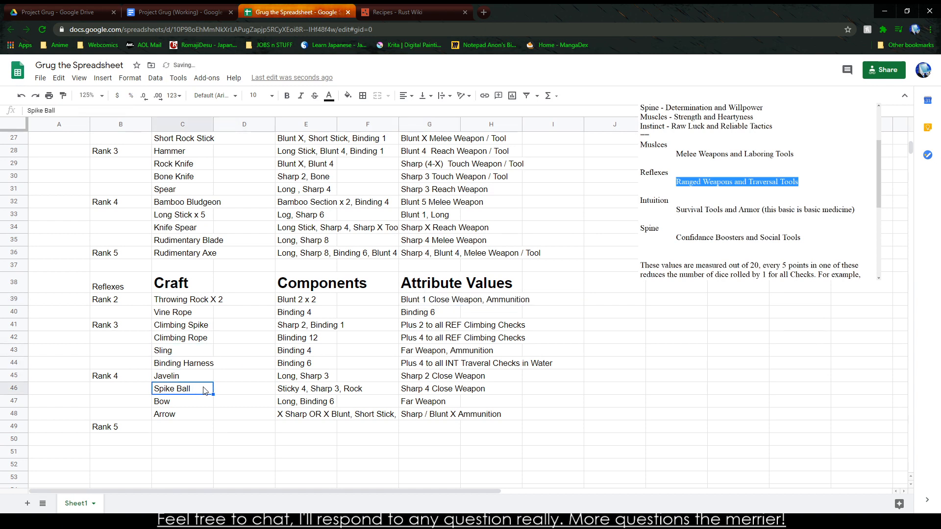
left_click(455, 392)
left_click(101, 112)
type(", Ammunition")
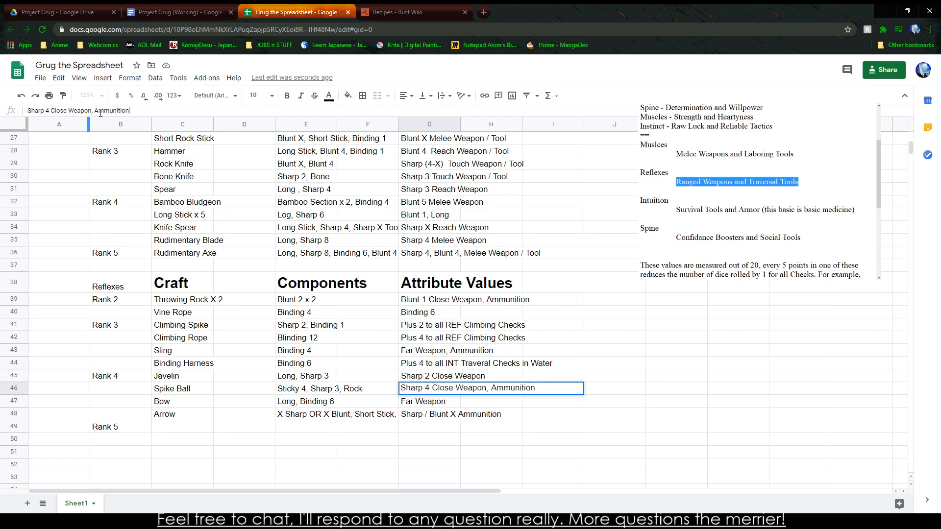
Step: Review the Intuition category note on survival tools and armor and the existing Muscle and Reflexes crafts for Rank 5 ideas
left_click(210, 520)
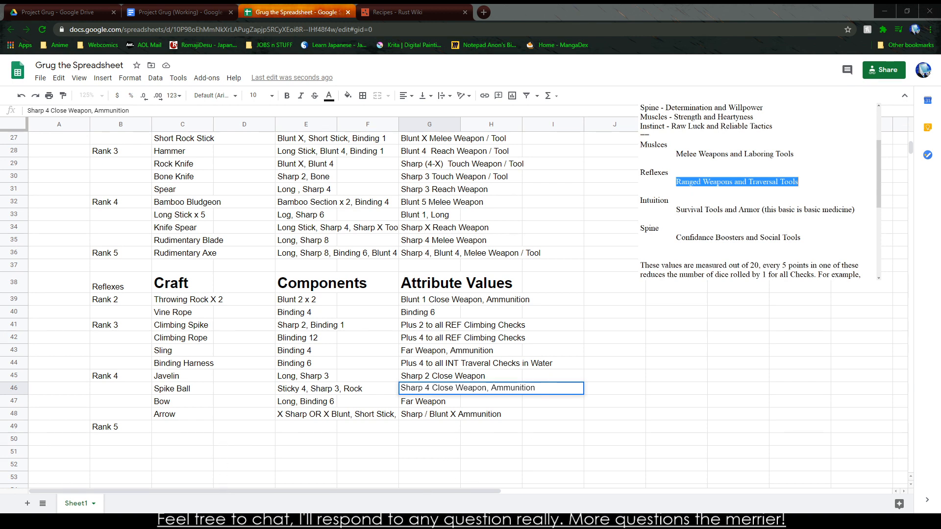
left_click_drag(676, 209, 835, 213)
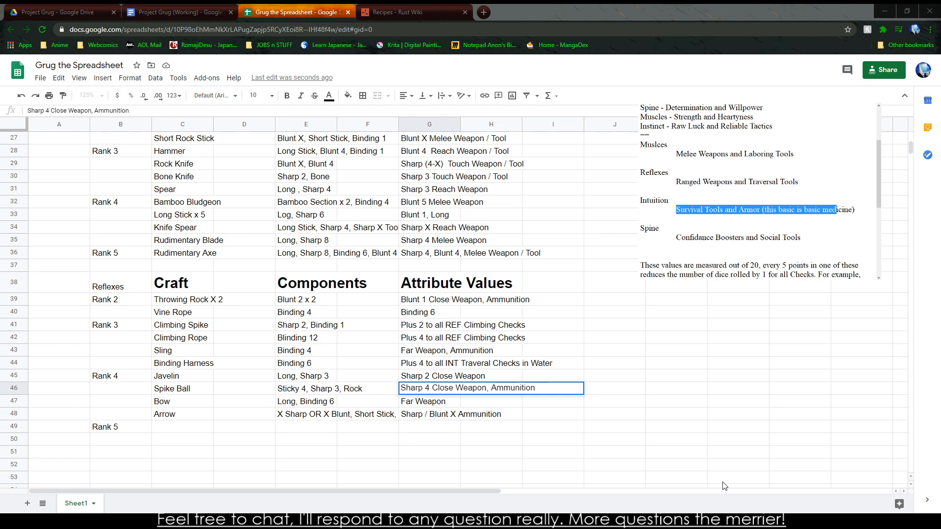
scroll(266, 309, "up", 3)
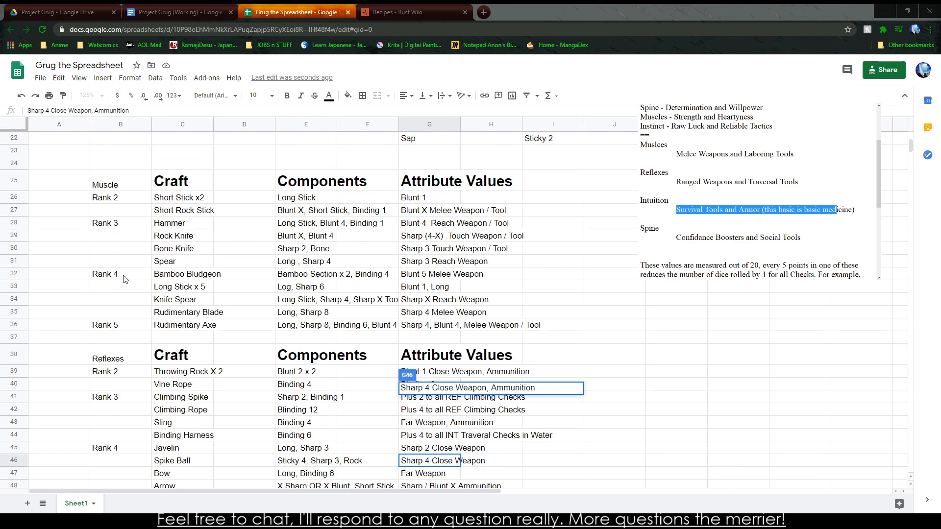
left_click_drag(139, 277, 320, 295)
left_click(191, 291)
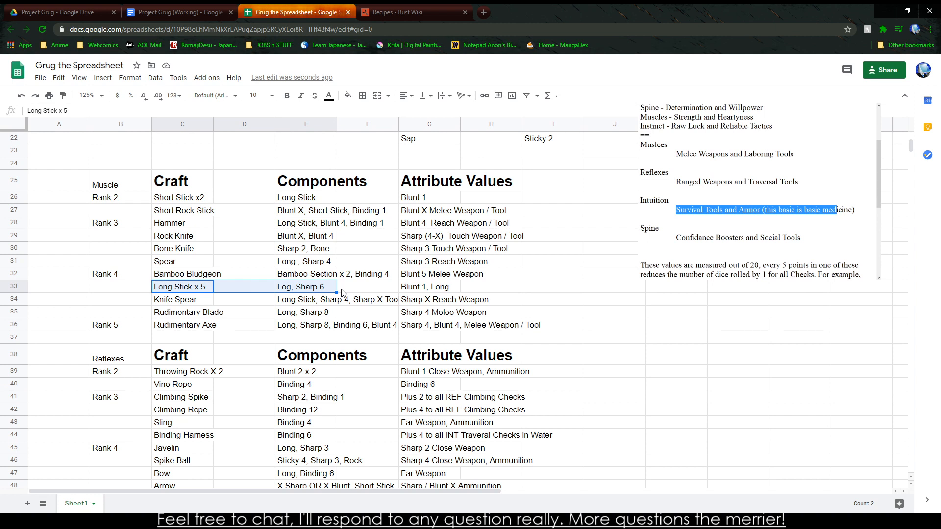
scroll(342, 293, "down", 3)
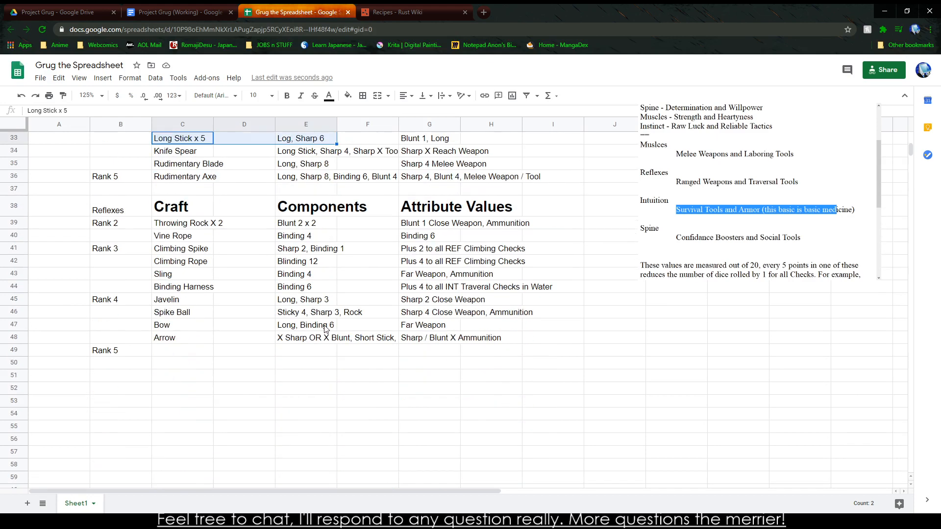
left_click(244, 313)
left_click(188, 364)
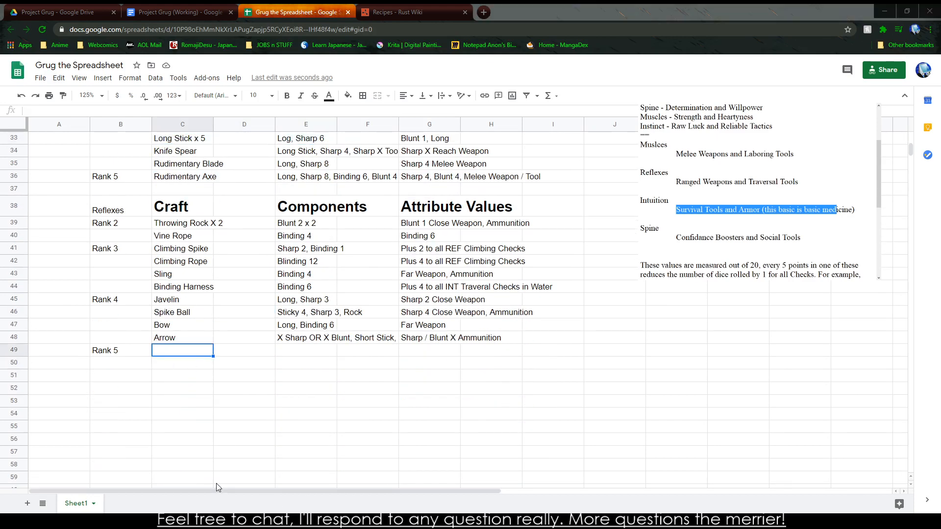
left_click_drag(688, 210, 767, 209)
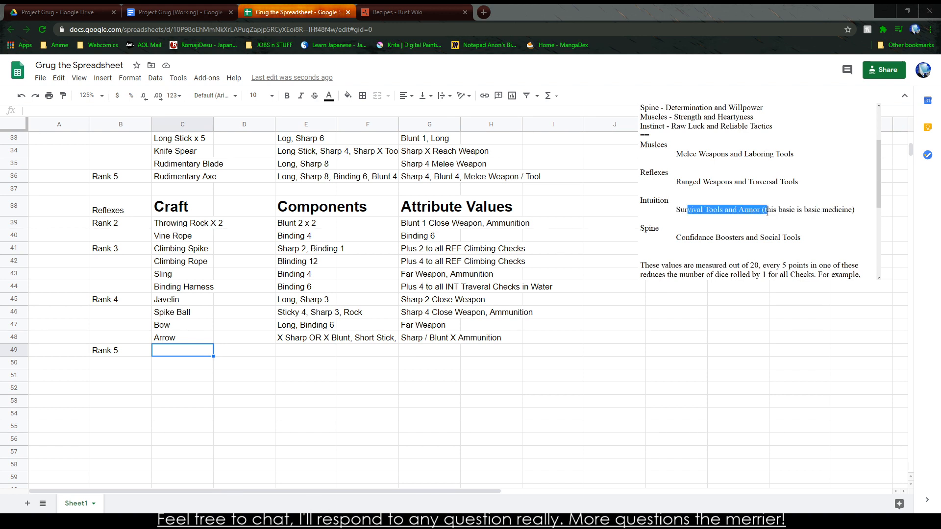
left_click(774, 243)
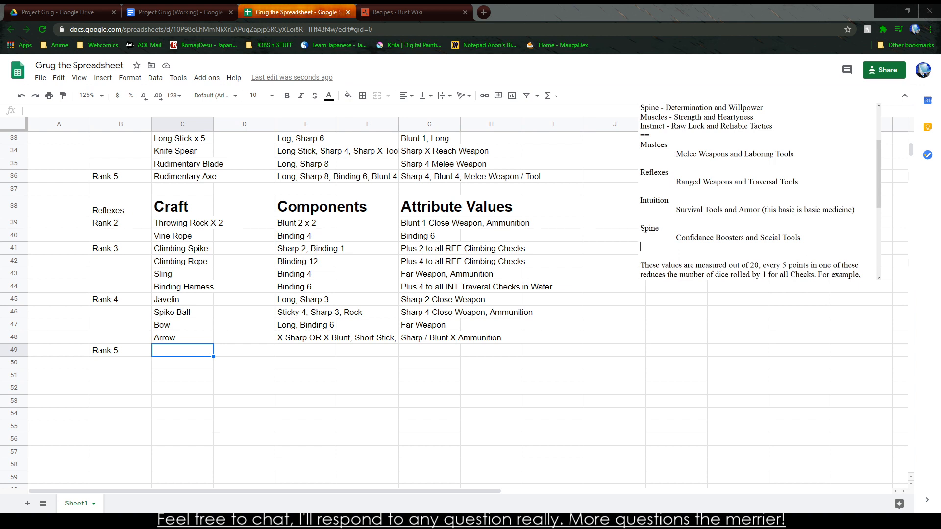
left_click(354, 402)
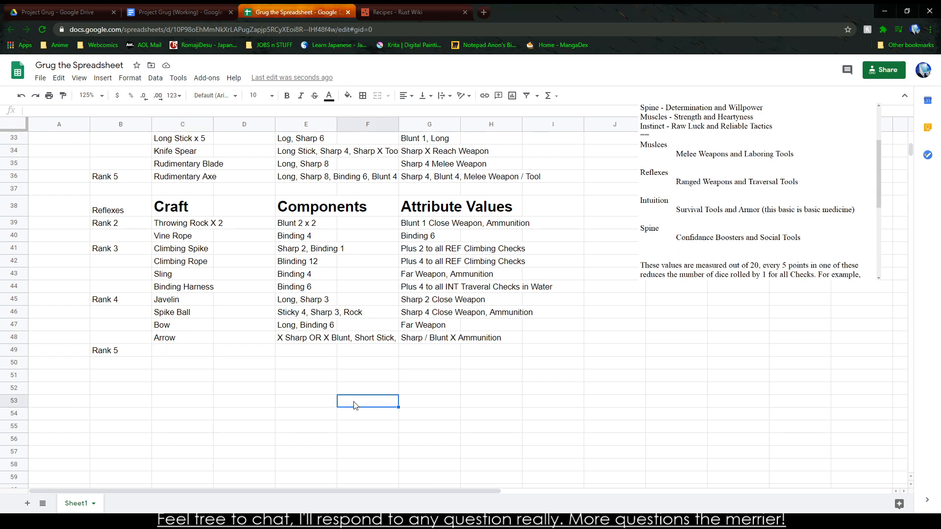
left_click(163, 391)
left_click(190, 353)
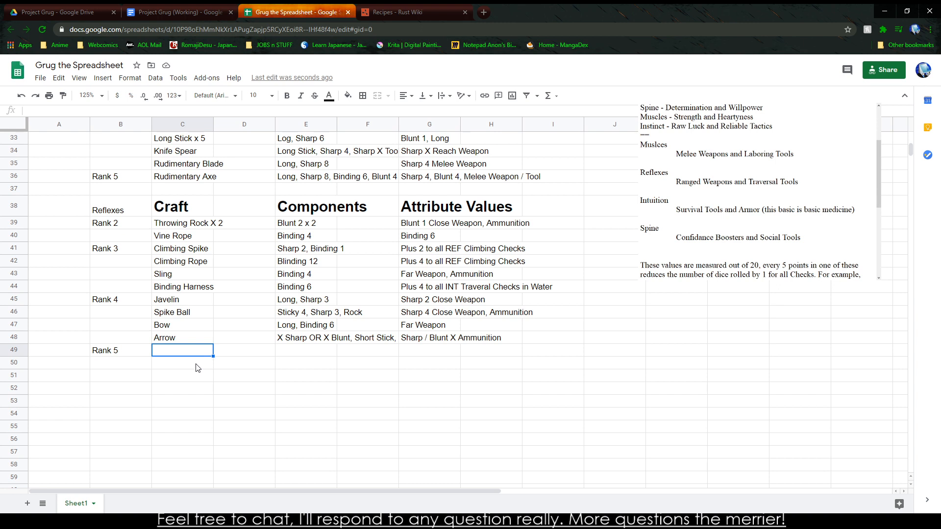
Step: Change the ammunition part of the Sling's attribute value in G43 to "Small Ammo"
left_click(432, 275)
left_click(88, 96)
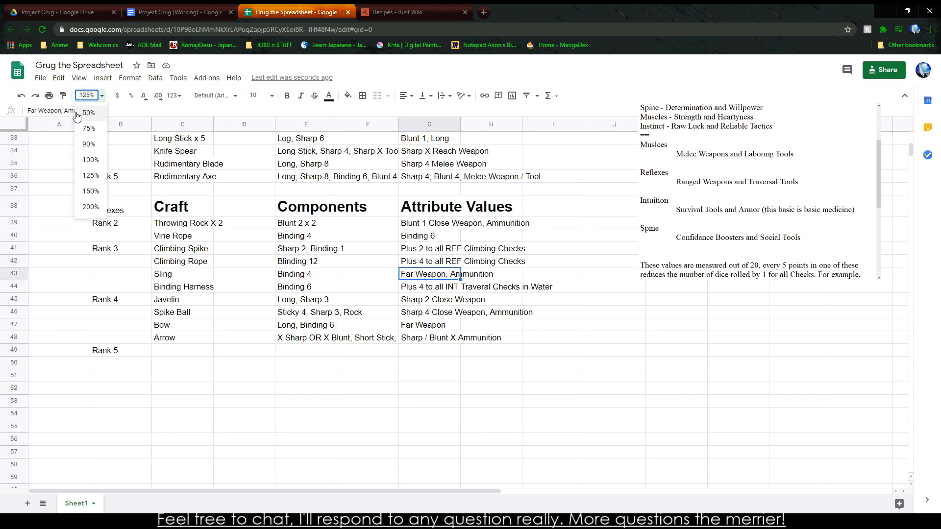
left_click(75, 111)
double_click(75, 111)
key("BackSpace")
type("Small Amm")
type("o")
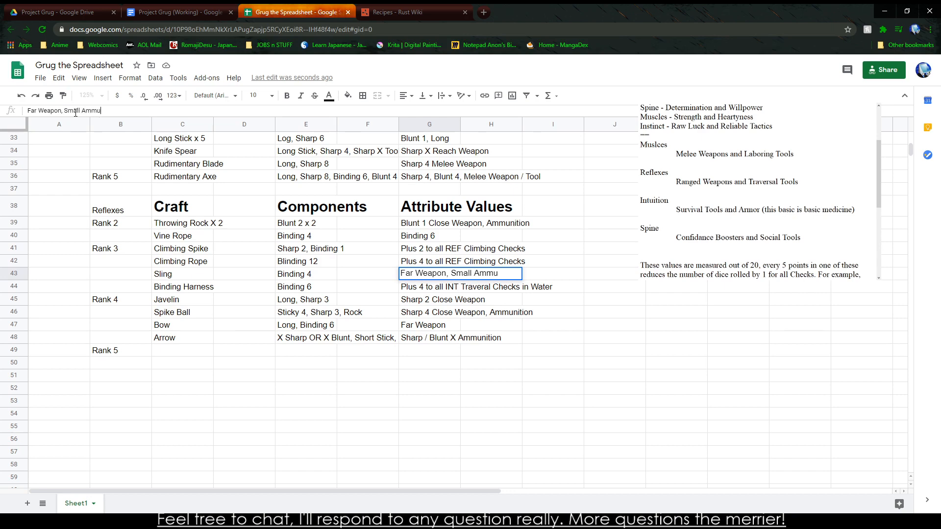
Step: Insert "Small" before "Ammunition" in the Throwing Rock's attribute value in G39
left_click(475, 227)
left_click(450, 233)
left_click(504, 222)
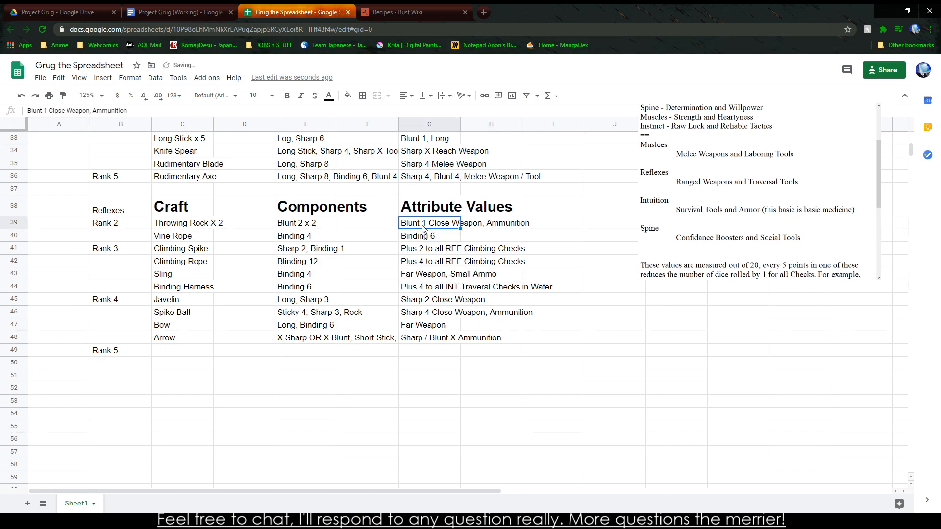
left_click(92, 108)
type("Small")
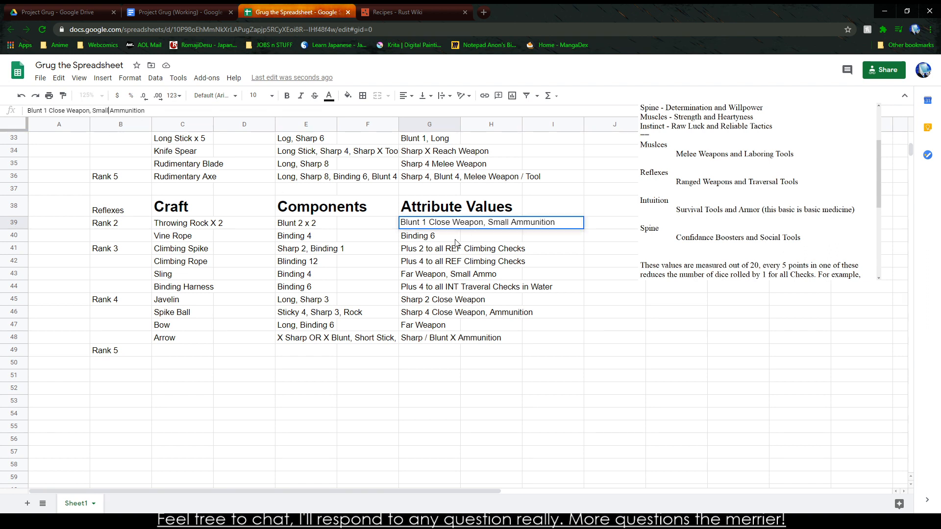
Step: Insert "Small" before "Ammunition" in the Spike Ball's attribute value in G46
left_click(423, 315)
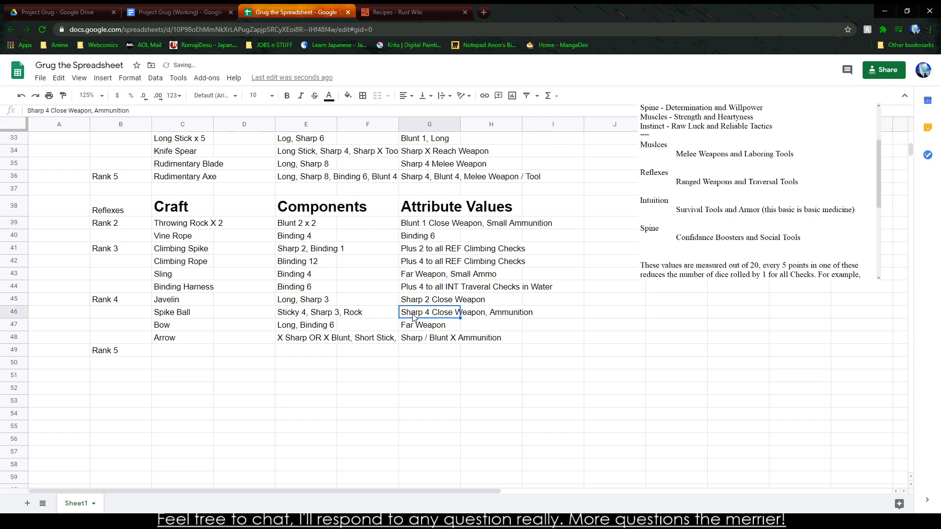
left_click(95, 110)
type("Small")
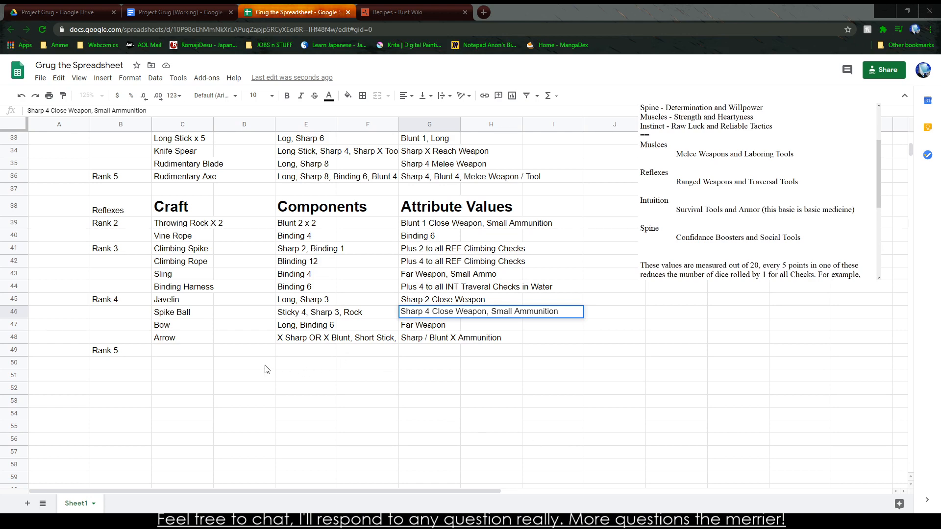
Step: Enter "Pouch Dust" as the Rank 5 Reflexes craft in C49
left_click_drag(179, 343, 169, 358)
left_click(169, 353)
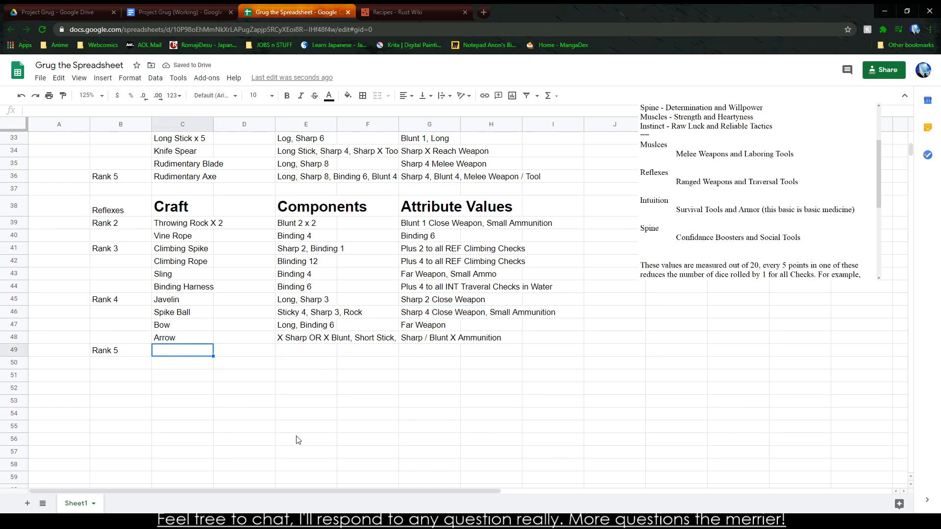
type("Puch Dust")
key("BackSpace")
key("BackSpace")
key("BackSpace")
key("BackSpace")
key("BackSpace")
key("BackSpace")
key("BackSpace")
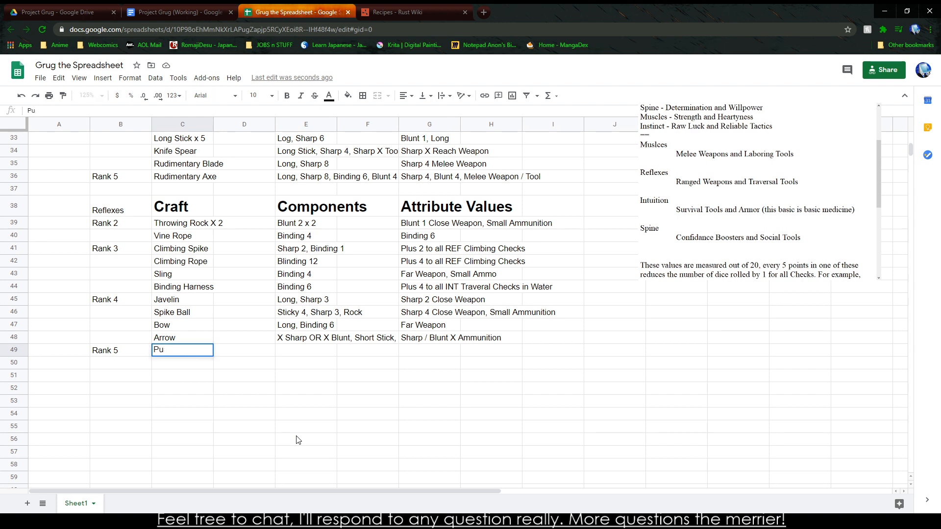
type("ouch Dust")
key("Tab")
key("Tab")
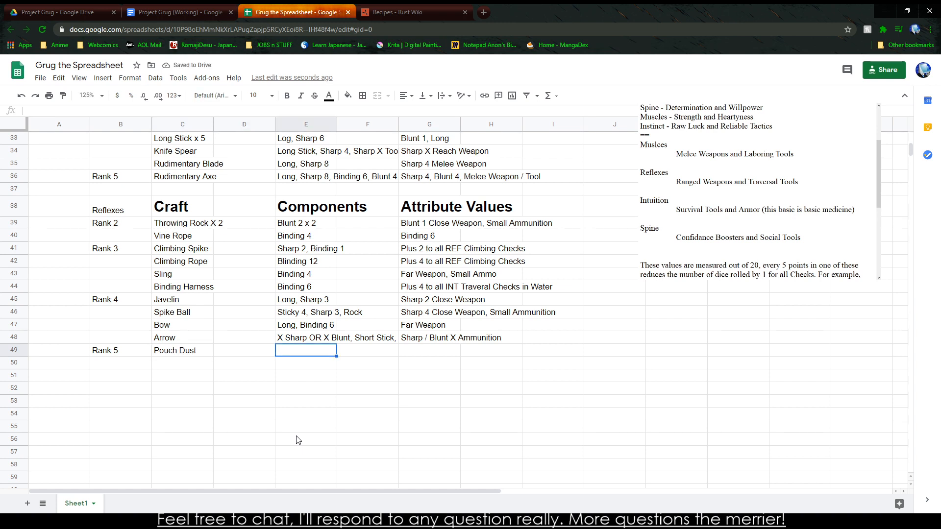
Step: Enter "Refined Dust, Holding 1" as the components of the Pouch Dust in E49
type("Refi")
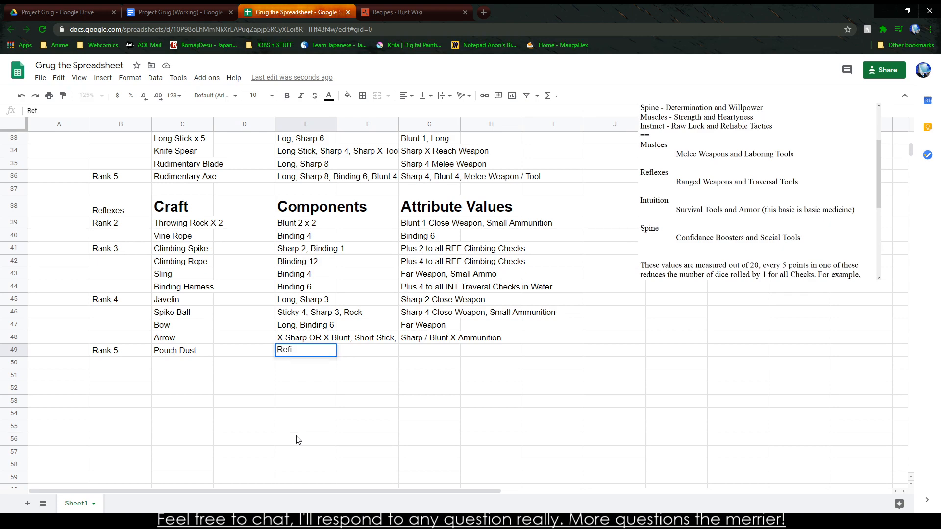
type("ned Dust, Holding 2")
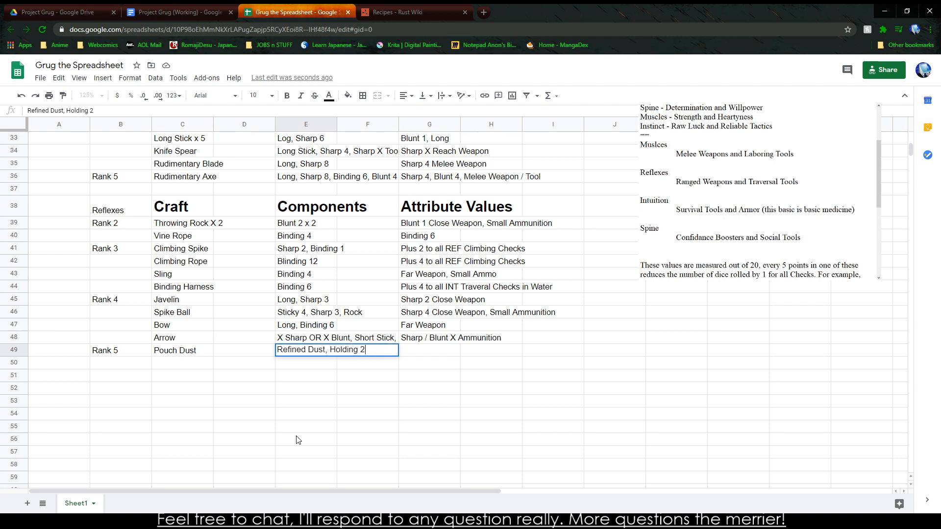
key("BackSpace")
key("BackSpace")
key("BackSpace")
key("BackSpace")
key("BackSpace")
key("BackSpace")
key("BackSpace")
key("BackSpace")
key("BackSpace")
type("Holding 2")
key("Tab")
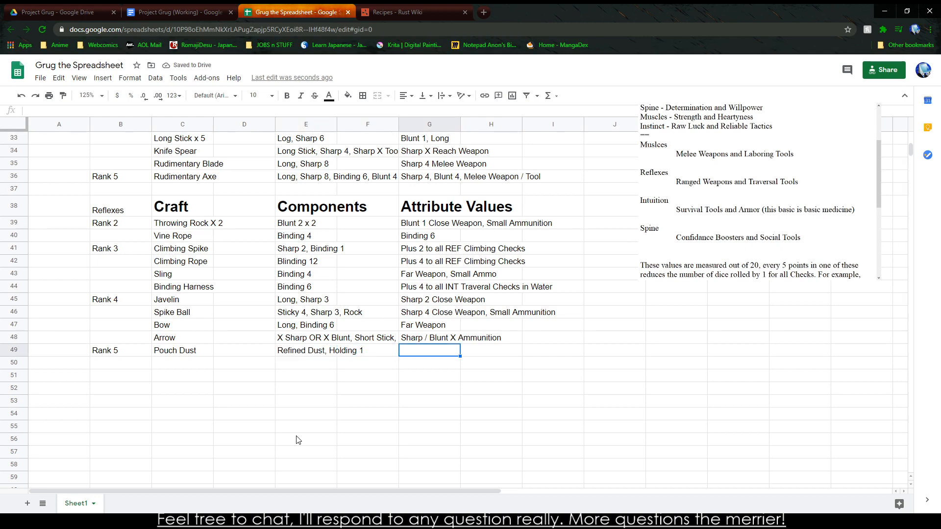
type("B")
key("BackSpace")
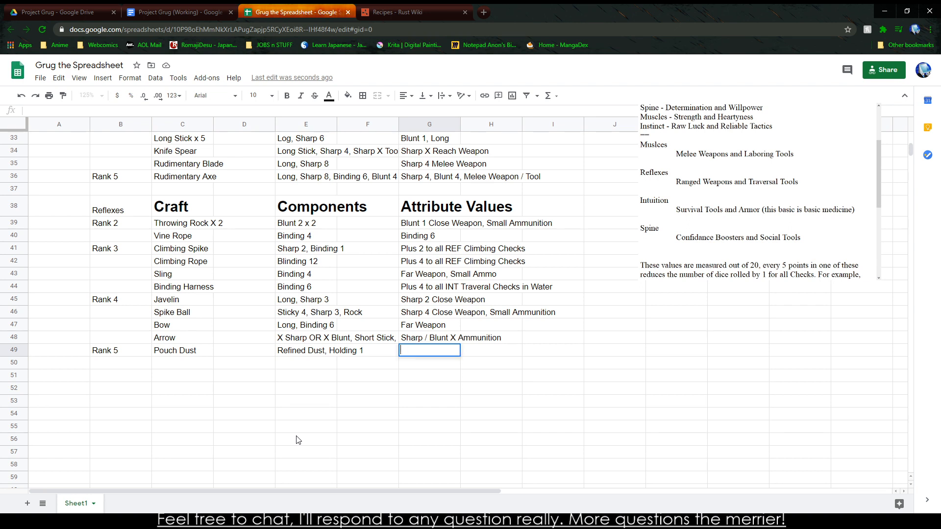
type("CO")
key("BackSpace")
key("BackSpace")
type("Rfin")
key("BackSpace")
key("BackSpace")
key("BackSpace")
type("efined Dust")
key("BackSpace")
key("BackSpace")
key("BackSpace")
key("BackSpace")
key("BackSpace")
key("BackSpace")
key("BackSpace")
key("BackSpace")
key("BackSpace")
key("BackSpace")
key("BackSpace")
type("Close")
key("BackSpace")
key("BackSpace")
key("BackSpace")
key("BackSpace")
key("BackSpace")
type("F")
key("BackSpace")
type("C")
key("BackSpace")
Step: Enter "Melee Weapon, Inflict Dust Effect on Enemy" as the Pouch Dust's attribute value in G49
type("Melee Weapon, ")
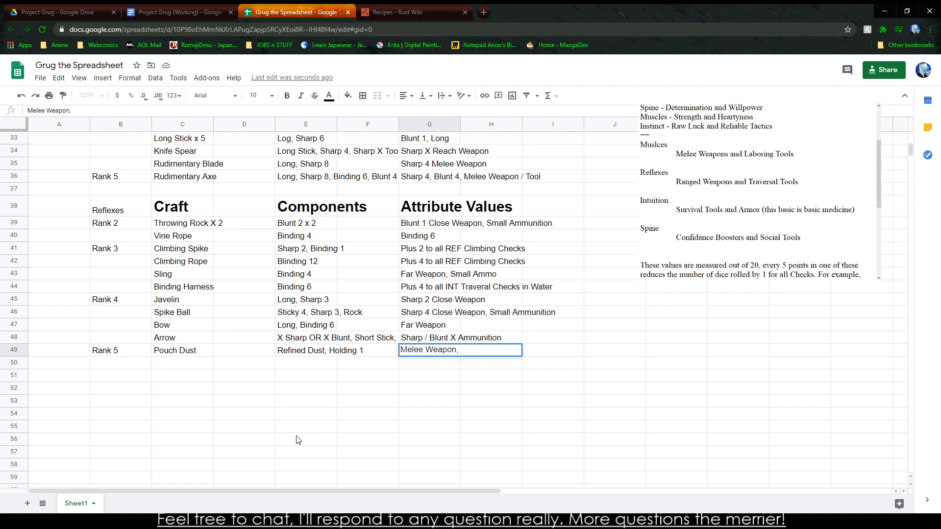
type("Inflict Dust Effect on Enemy")
left_click(297, 440)
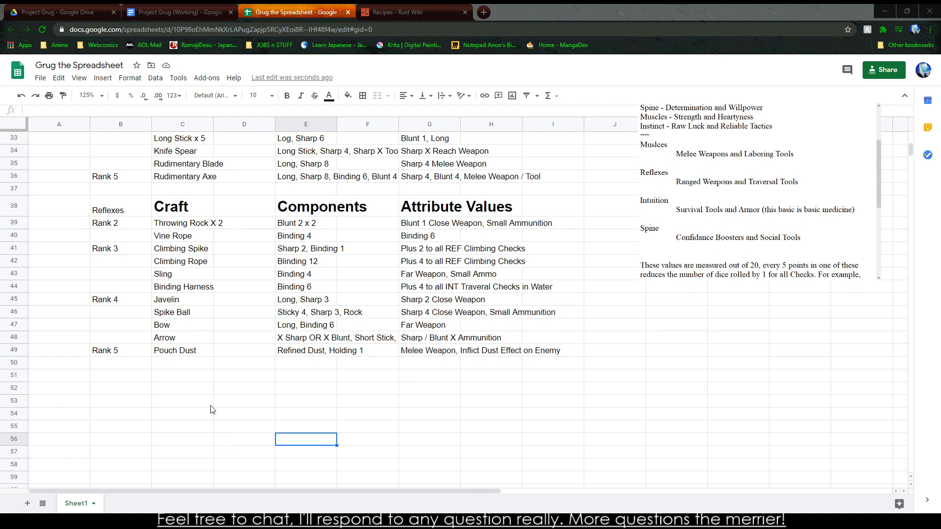
left_click(159, 353)
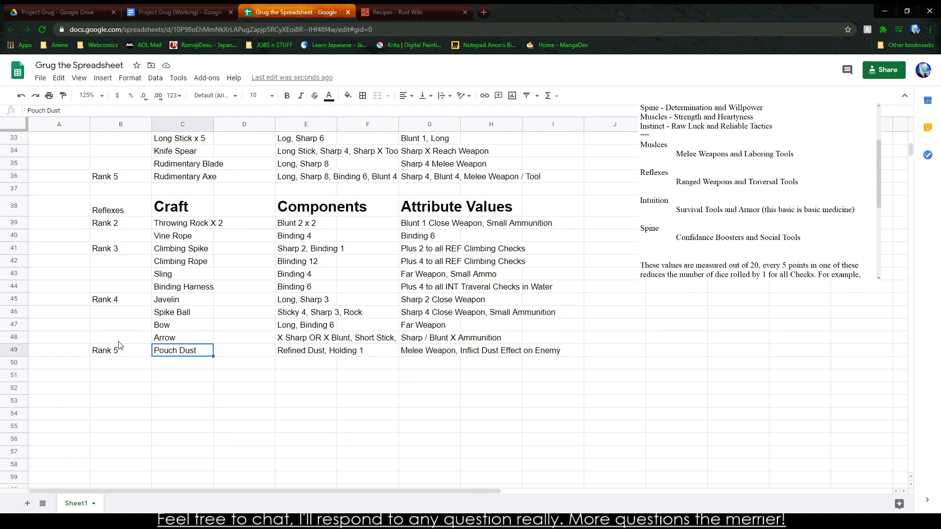
left_click(83, 350)
left_click_drag(125, 351, 534, 346)
scroll(490, 343, "up", 3)
left_click(431, 342)
scroll(431, 341, "up", 4)
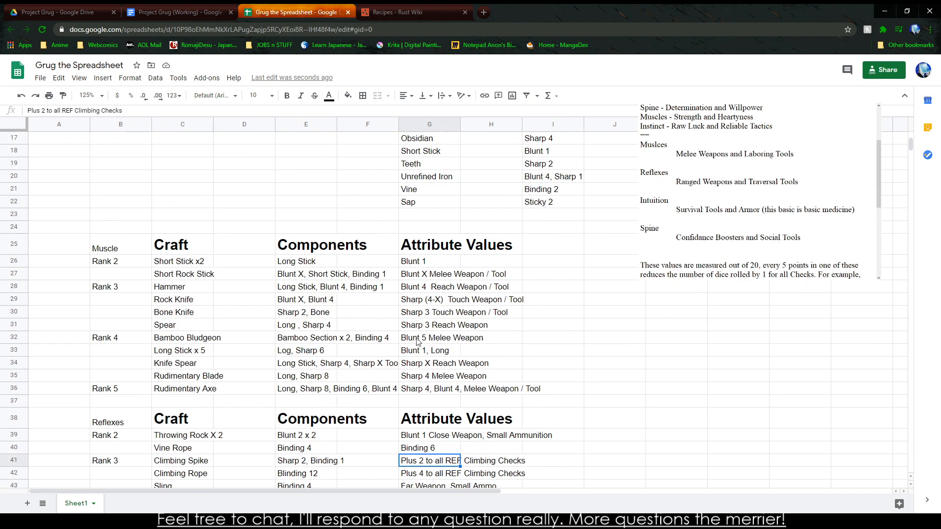
Step: Copy the whole Reflexes table, from its header row through Rank 5, and paste the copy below it starting at B51
scroll(159, 252, "down", 1)
left_click_drag(114, 394, 475, 452)
left_click_drag(127, 299, 490, 441)
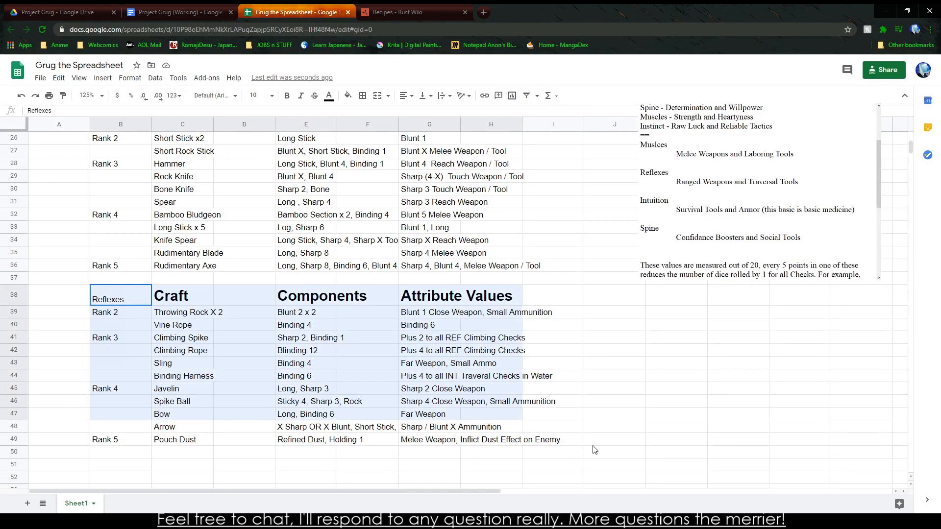
key("ctrl+c")
scroll(322, 456, "down", 1)
left_click(120, 439)
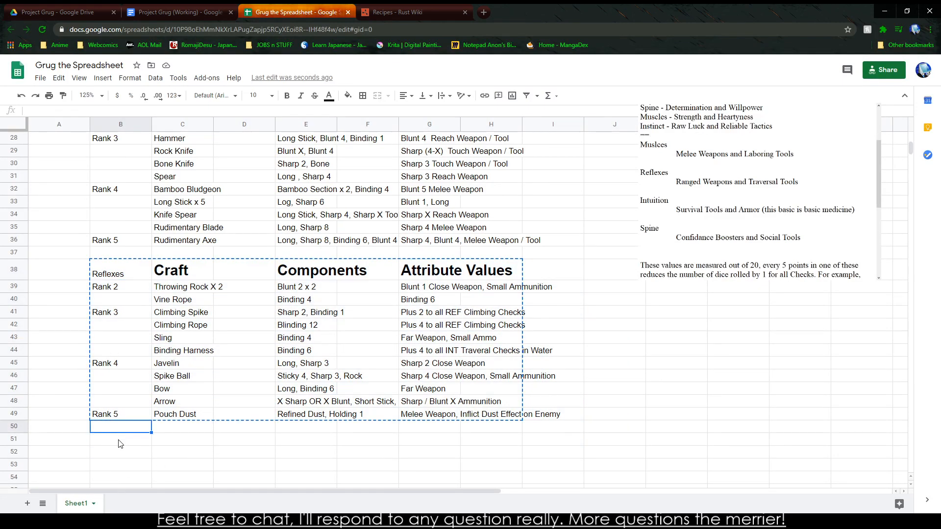
key("ctrl+v")
scroll(272, 429, "down", 5)
left_click(265, 416)
Step: Clear the copied craft, component and attribute entries in C52:I63, keeping the headings and rank labels
left_click(109, 301)
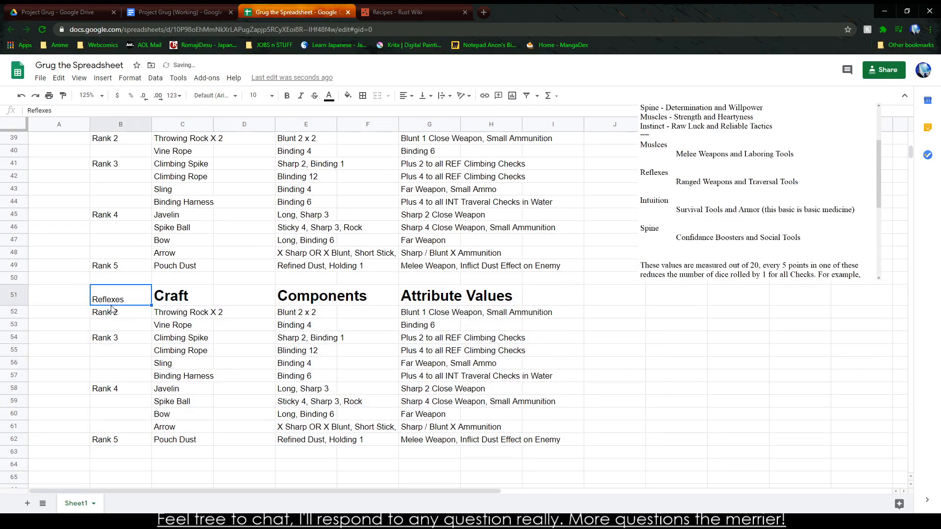
left_click_drag(172, 314, 564, 447)
key("Delete")
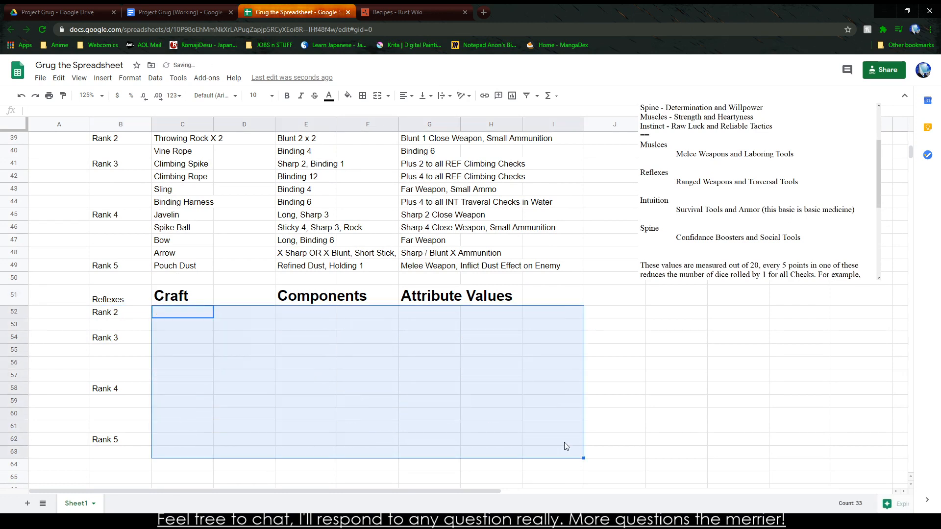
left_click(255, 521)
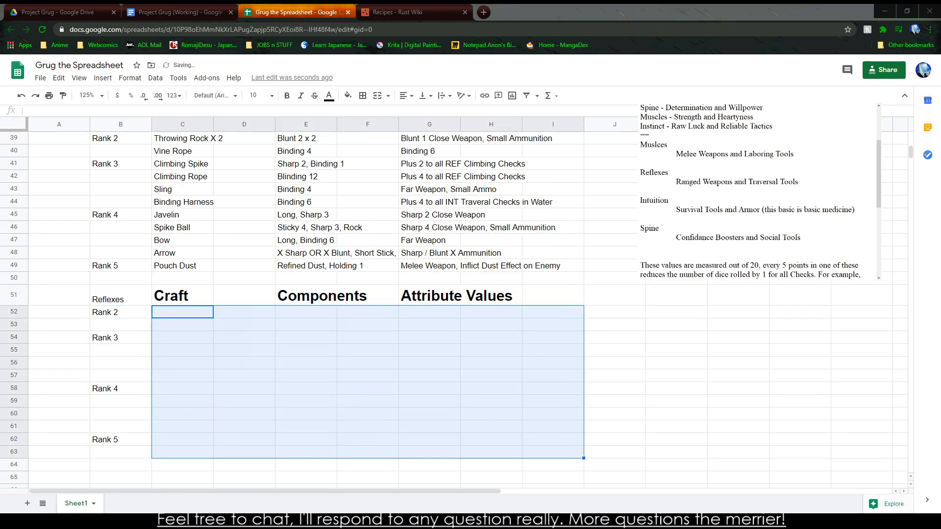
Step: Rename the copied table's label in B51 to "Intuition"
left_click_drag(641, 200, 664, 200)
left_click(119, 294)
type("Intuition")
key("Return")
Step: Enter "Pouch" as the first Rank 2 Intuition craft in C52
key("Down")
key("Right")
key("Up")
type("Puch")
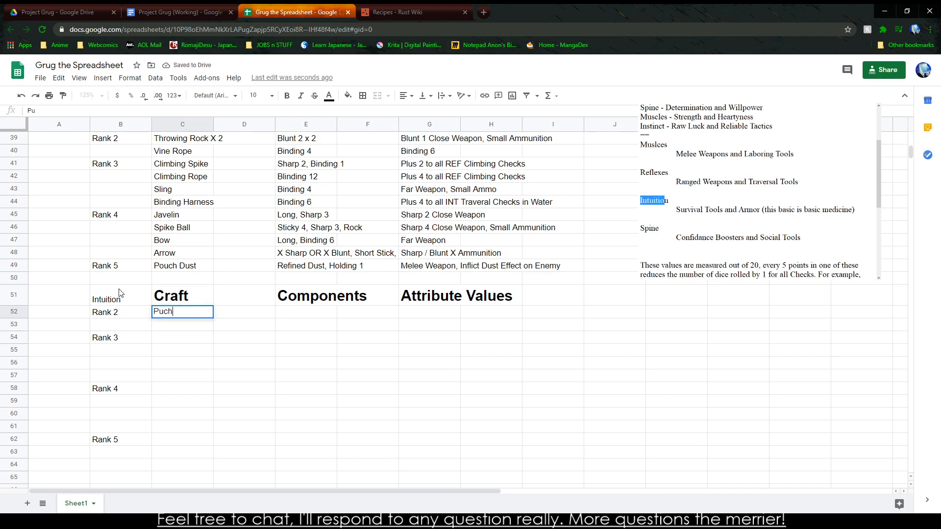
key("BackSpace")
key("BackSpace")
key("BackSpace")
type("ouch")
key("Tab")
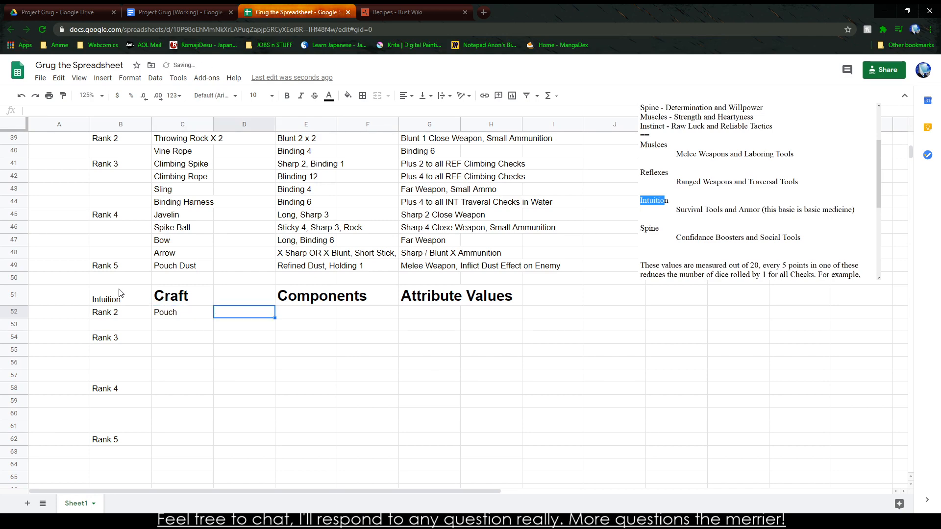
Step: Enter "Hide, Binding 2" as the Pouch's components in E52 and "Holding 1" as its attribute value in G52
key("Tab")
type("Hide, V")
key("BackSpace")
type("Binding 2")
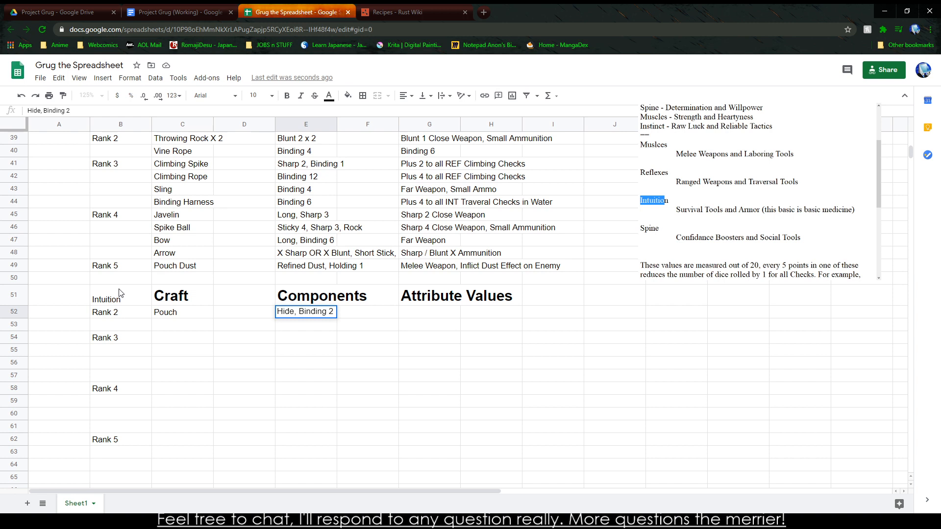
key("Tab")
key("Tab")
type("Holding")
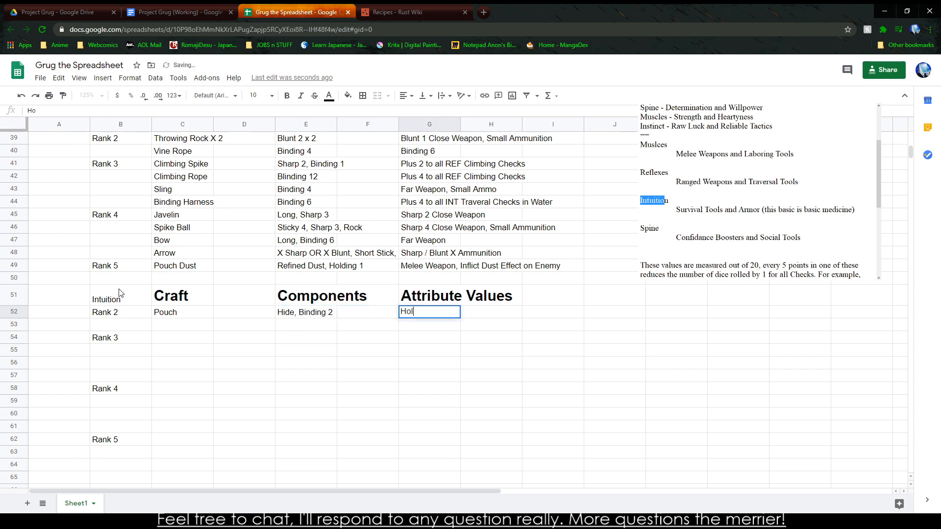
key("Return")
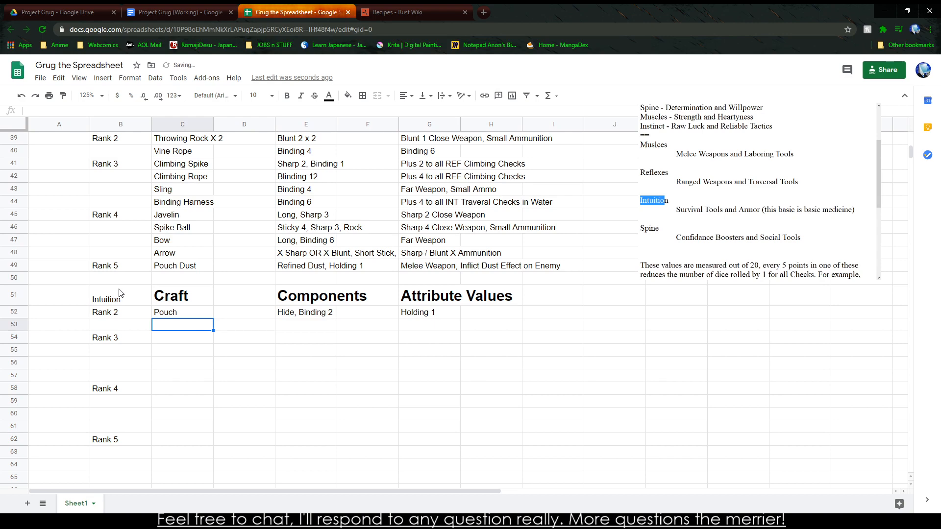
Step: Enter "Hide Cloak" as the second Rank 2 Intuition craft in C53
left_click(274, 522)
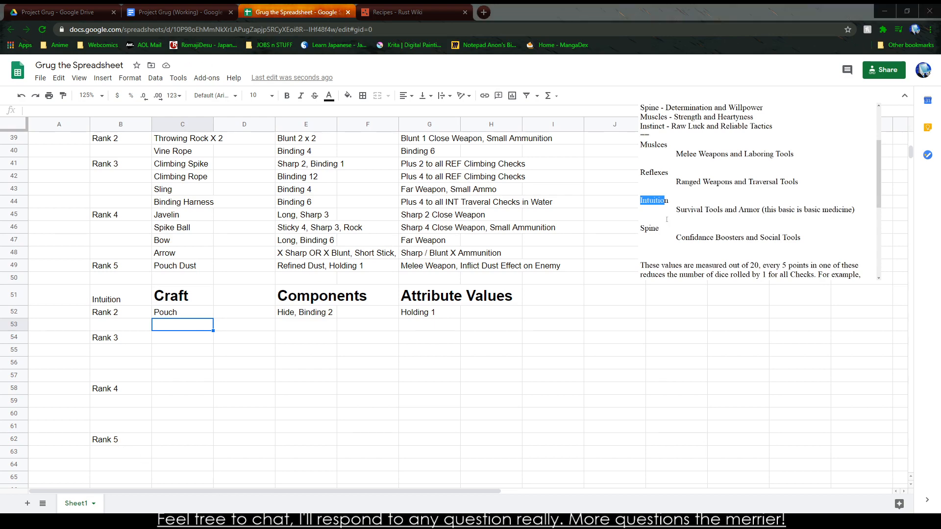
left_click(751, 209)
left_click(176, 337)
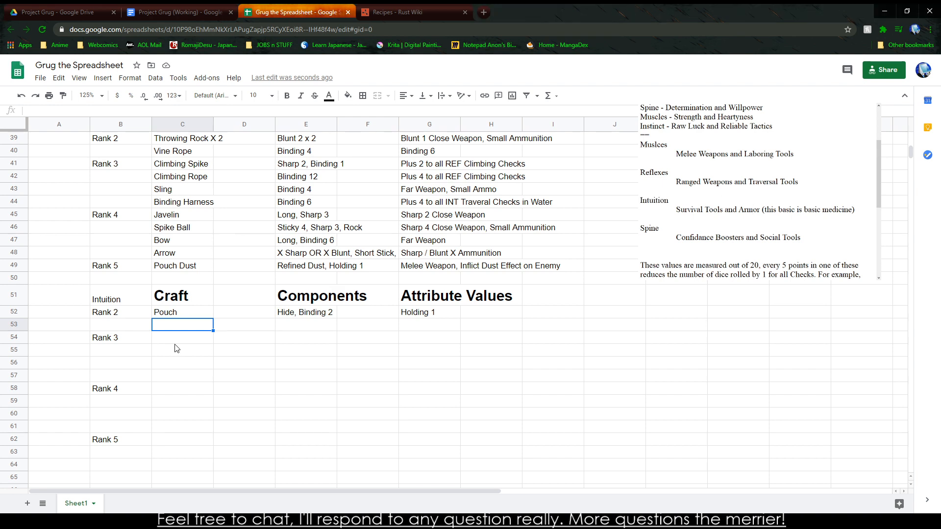
left_click(181, 327)
type("Hide")
key("BackSpace")
key("BackSpace")
key("BackSpace")
type("Hide")
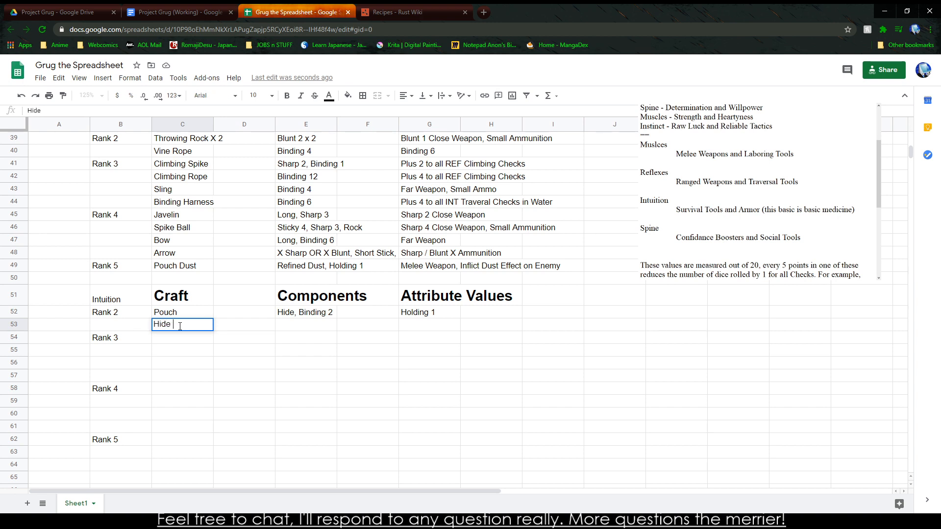
key("BackSpace")
key("BackSpace")
key("BackSpace")
key("BackSpace")
type("Hide CLoak")
key("BackSpace")
key("BackSpace")
key("BackSpace")
key("BackSpace")
key("BackSpace")
type("H")
key("BackSpace")
type("Cloak")
Step: Enter "Hide 3" as the Hide Cloak's components in E53
key("Tab")
key("Tab")
type("HID")
key("BackSpace")
key("BackSpace")
type("ide,")
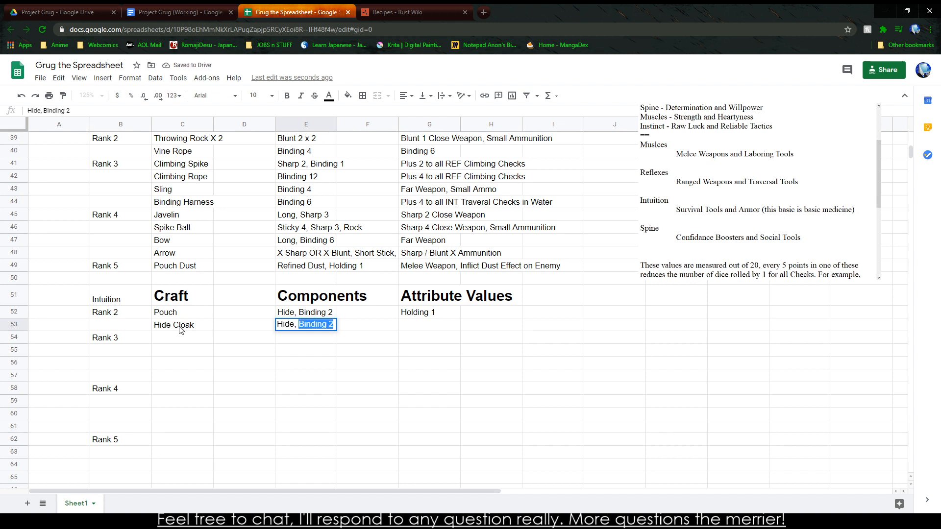
key("BackSpace")
key("BackSpace")
type("4")
key("BackSpace")
type("3")
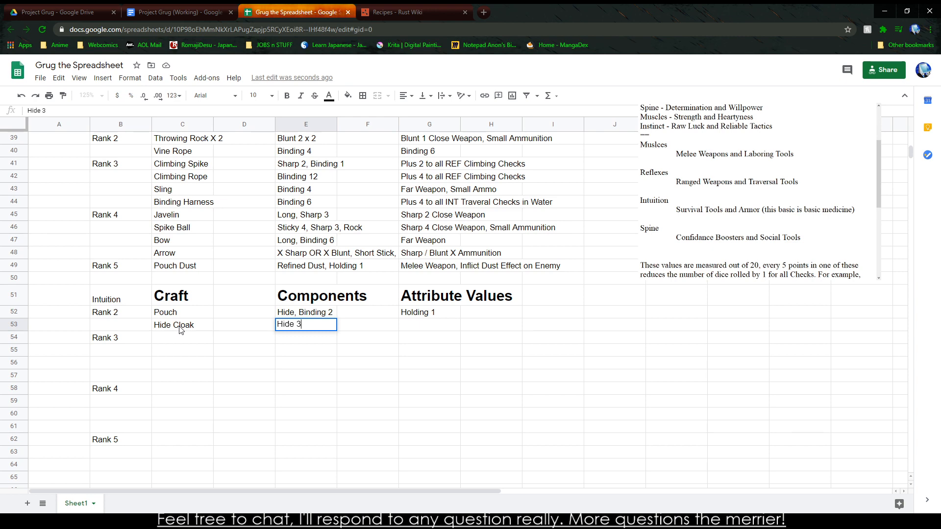
Step: Check the hide's attribute in the Base Resources list and replace the Hide Cloak's components in E53 with "Warmth 6"
scroll(316, 324, "up", 10)
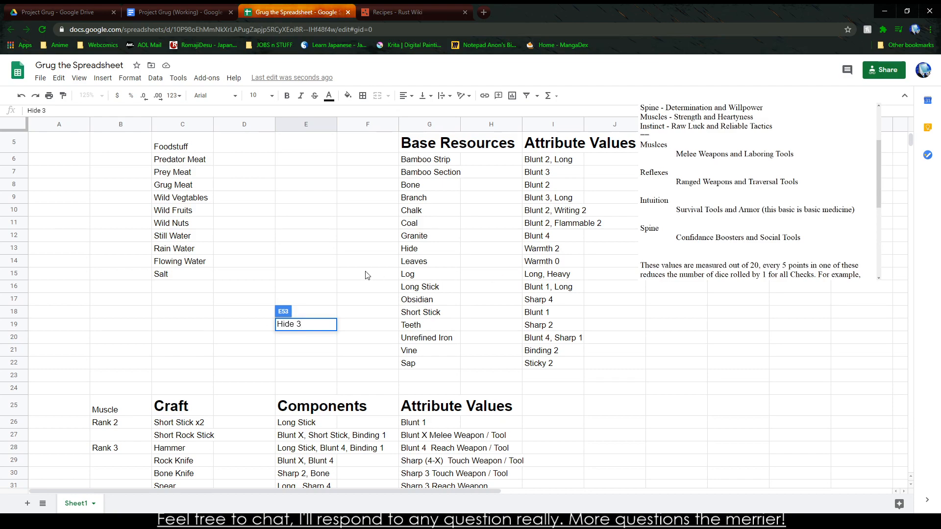
scroll(367, 274, "down", 10)
left_click(353, 380)
double_click(289, 326)
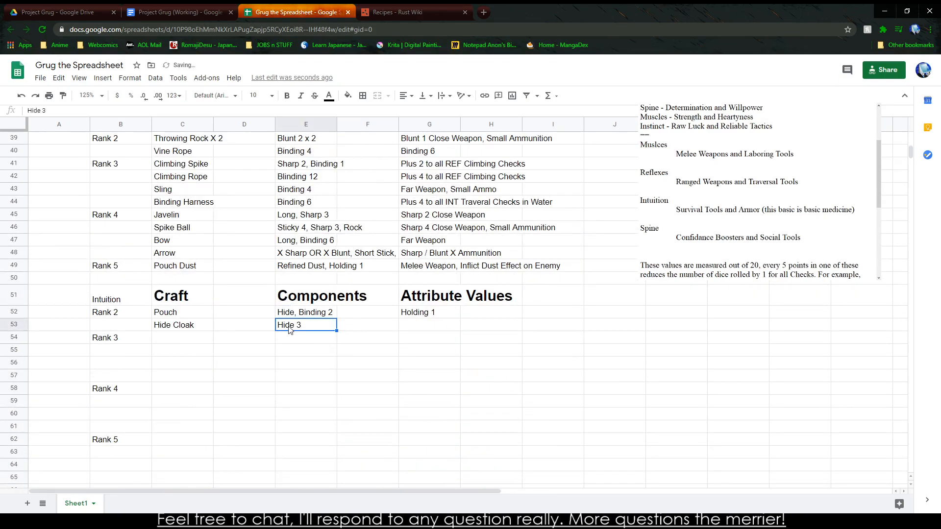
key("ctrl+a")
type("Warmth 5")
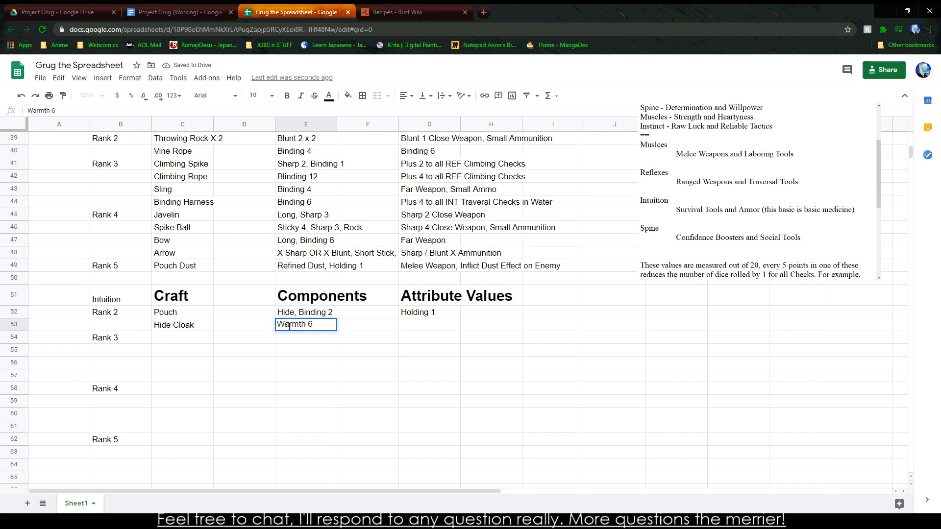
Step: Enter "Plus 2 to all INT Traversal Checks" as the Hide Cloak's attribute value in G53
key("Tab")
key("Tab")
type("PLys")
key("BackSpace")
key("BackSpace")
key("BackSpace")
type("lus 2 t")
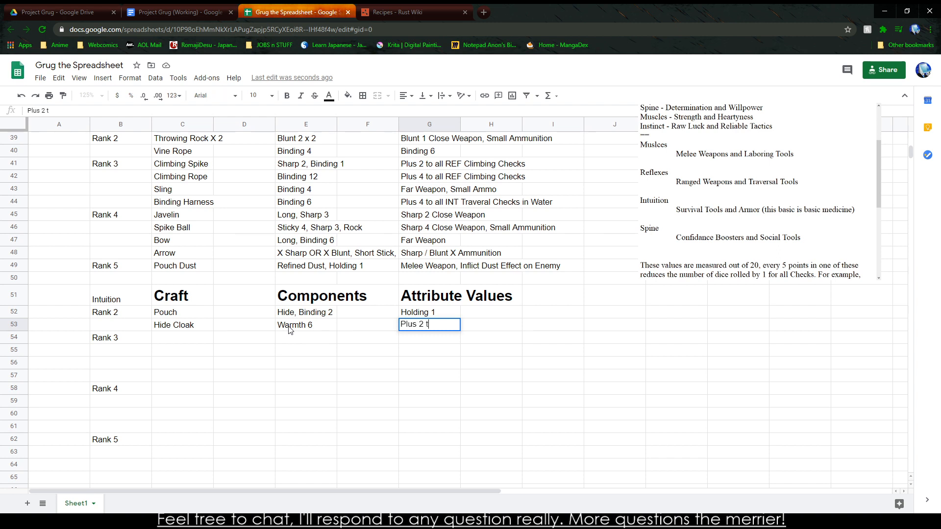
type("o all INT Traversal Checks")
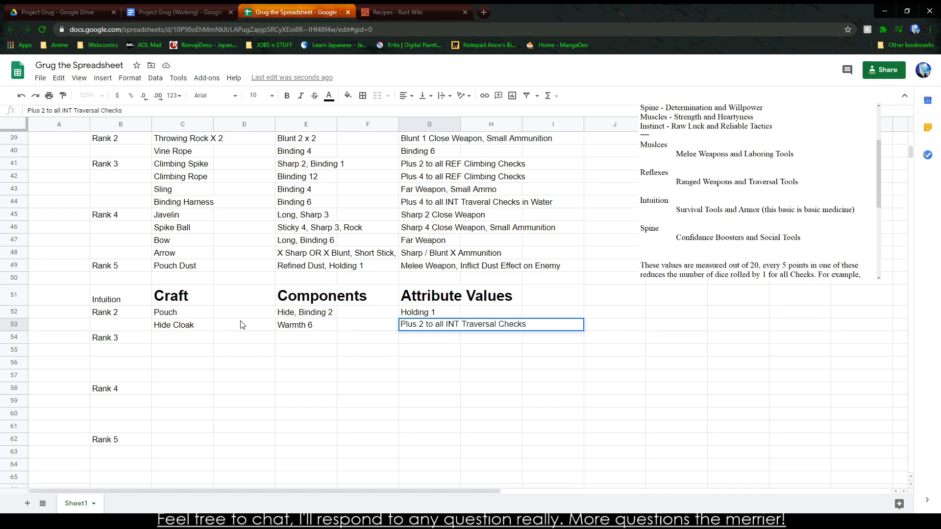
left_click(168, 375)
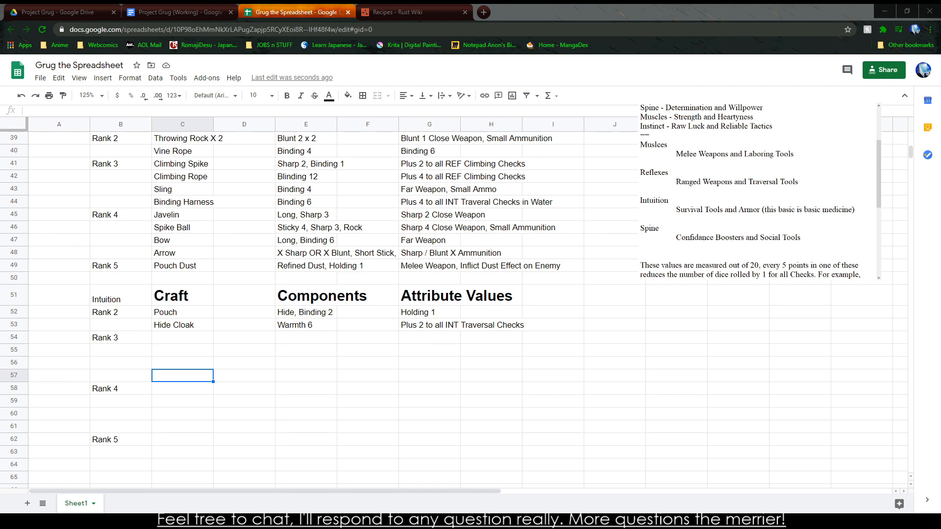
Step: Enter "Pack" as the first Rank 3 Intuition craft in C54
left_click(233, 296)
left_click(147, 364)
left_click(169, 355)
left_click(168, 343)
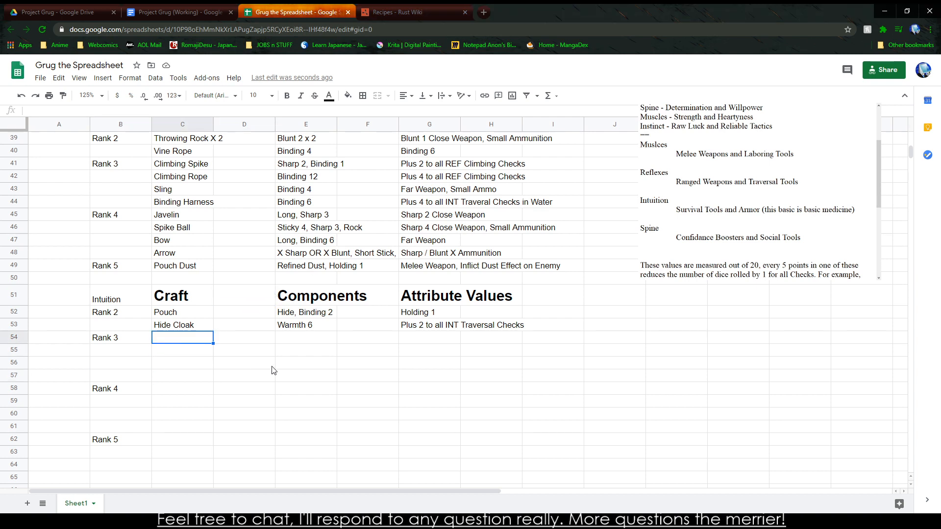
type("Rock")
key("BackSpace")
key("BackSpace")
key("BackSpace")
key("BackSpace")
type("Pac")
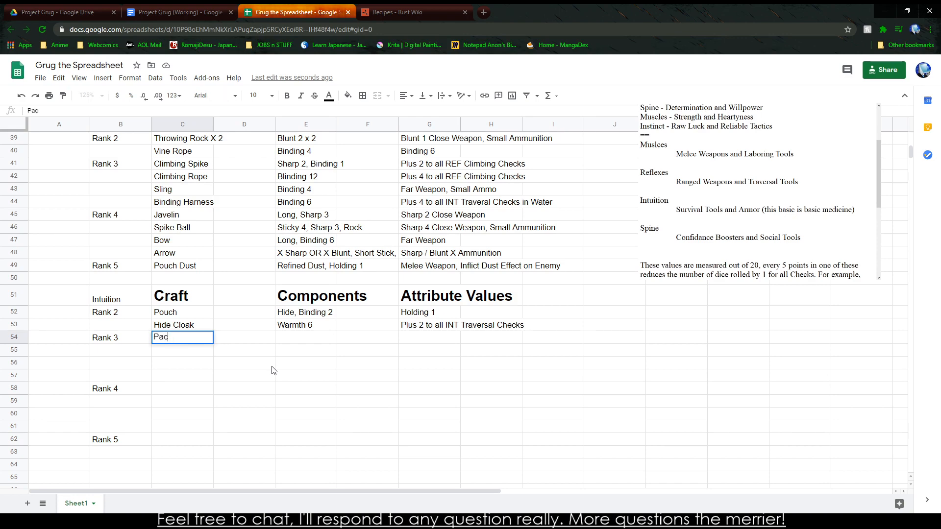
key("Tab")
Step: Enter "Hide 2, Binding 4" as the Pack's components in E54
type("q")
key("Tab")
key("Left")
key("Delete")
key("Right")
type("Hide 2")
key("BackSpace")
type(", Binding 5")
key("BackSpace")
type("4")
Step: Enter "Holding 3" as the Pack's attribute value in G54
key("Tab")
key("Tab")
type("Holding 3")
key("Return")
Step: Enter "Basic Hide Armor" as the second Rank 3 Intuition craft in C55
key("Left")
key("Left")
key("Left")
key("Left")
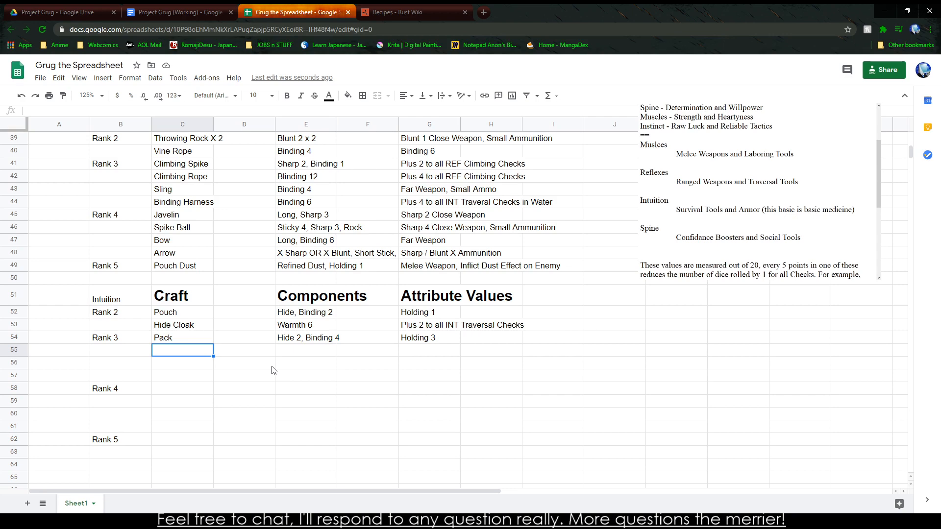
type("Basic Hide ")
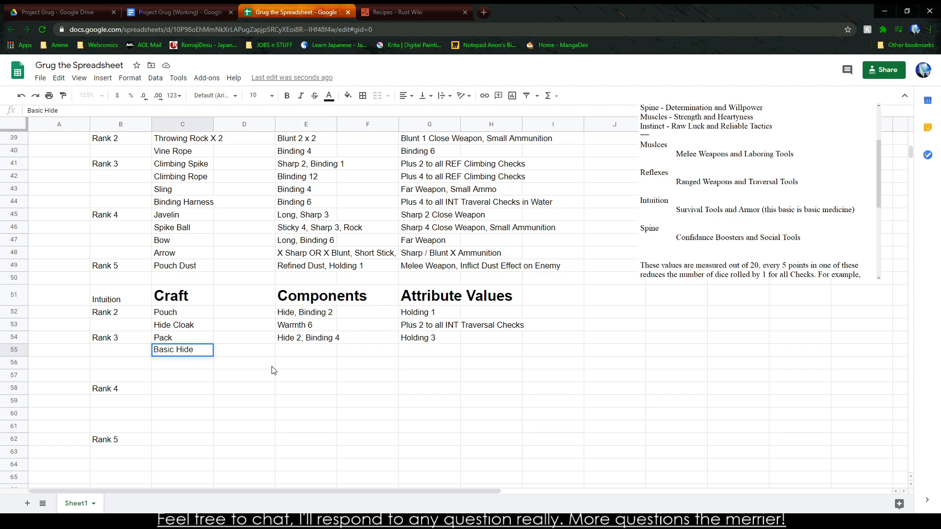
type("C")
key("BackSpace")
type("CArmor")
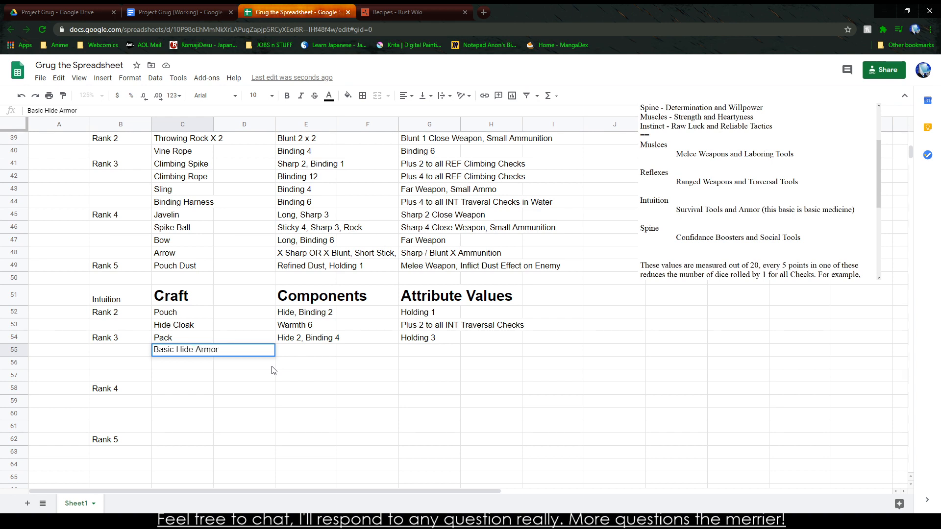
key("Tab")
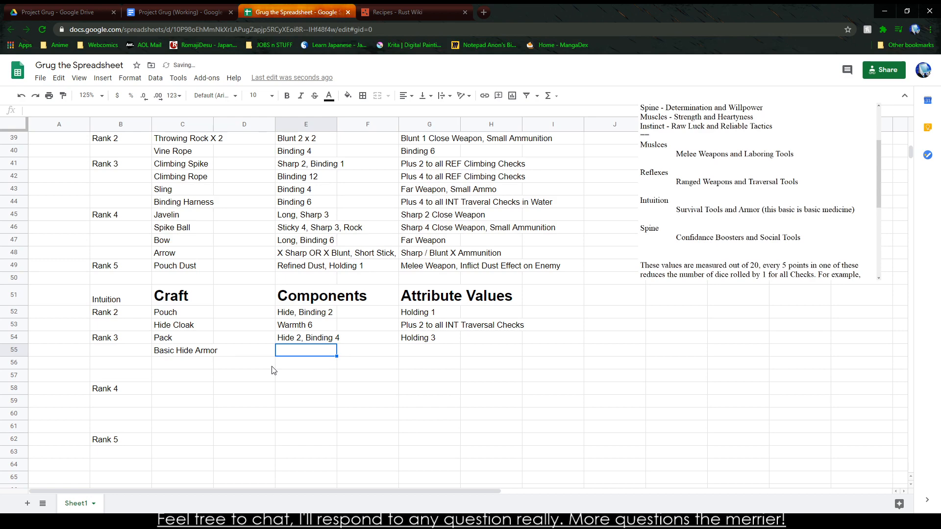
Step: Enter "Warmth 4, Binding 2" as the Basic Hide Armor's components in E55 and "Armor 2" as its attribute value in G55
type("Warmth 4")
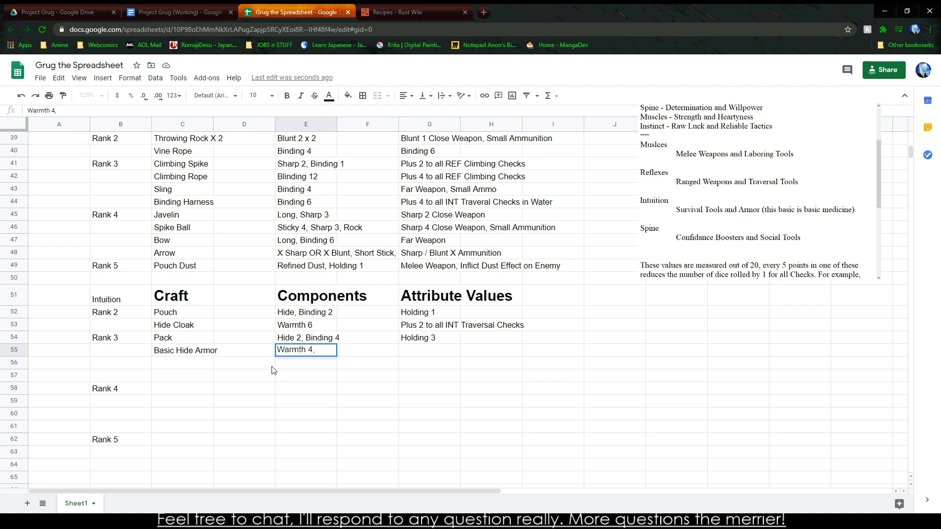
type(", Binding 2")
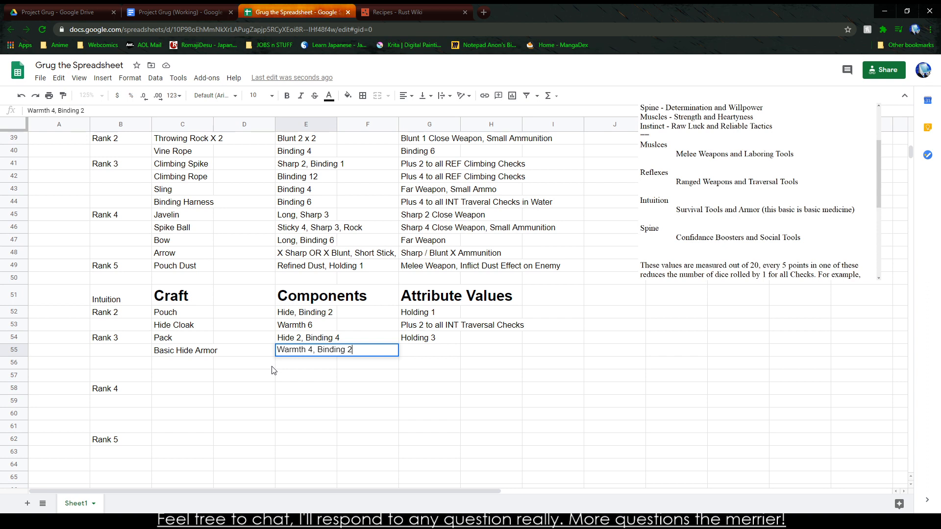
key("Tab")
key("Tab")
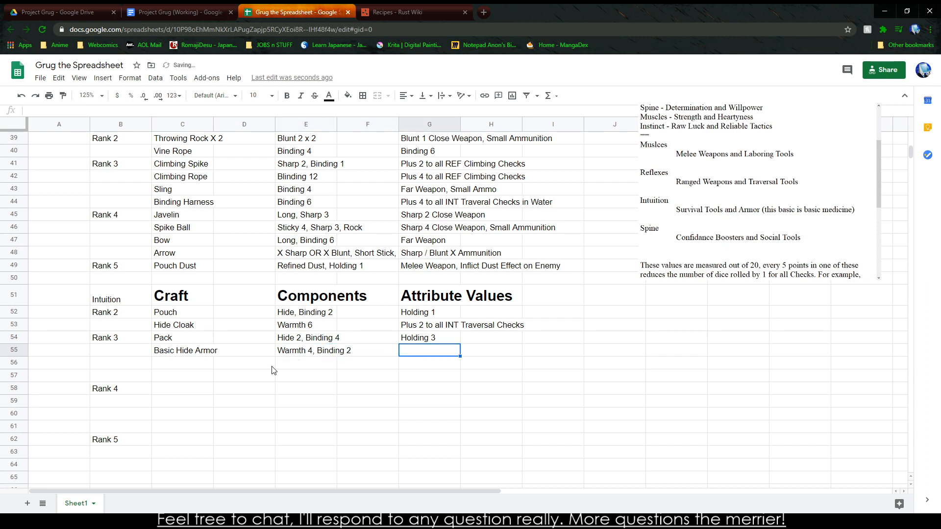
type("Armo")
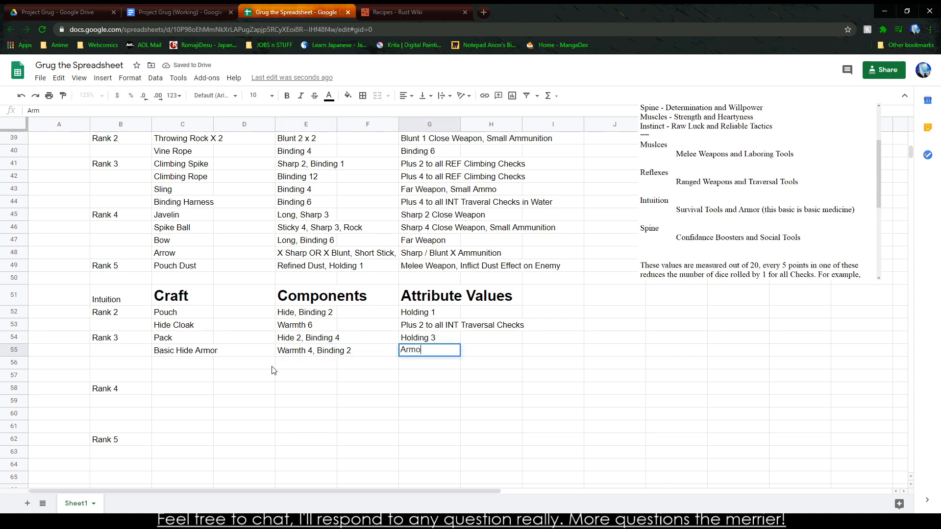
key("Down")
Step: Enter "Medical Powder" as the third Rank 3 Intuition craft in C56
key("Left")
key("Left")
key("Down")
key("Right")
key("Up")
key("Left")
key("Down")
key("Left")
key("Left")
key("Left")
key("Right")
key("Up")
key("Right")
key("Left")
key("Down")
key("Up")
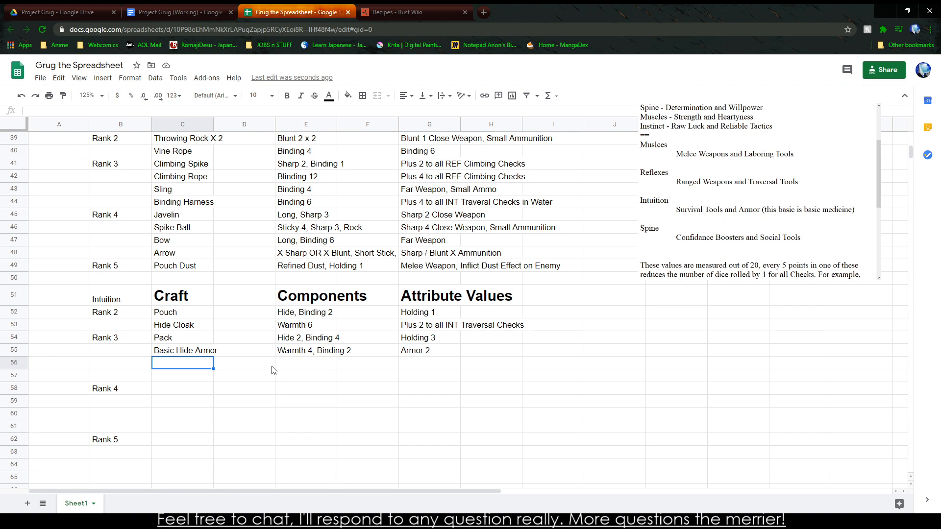
type("Medicinal")
key("BackSpace")
key("BackSpace")
key("BackSpace")
key("BackSpace")
key("BackSpace")
key("BackSpace")
key("BackSpace")
key("BackSpace")
key("BackSpace")
key("BackSpace")
type("Medical Powder")
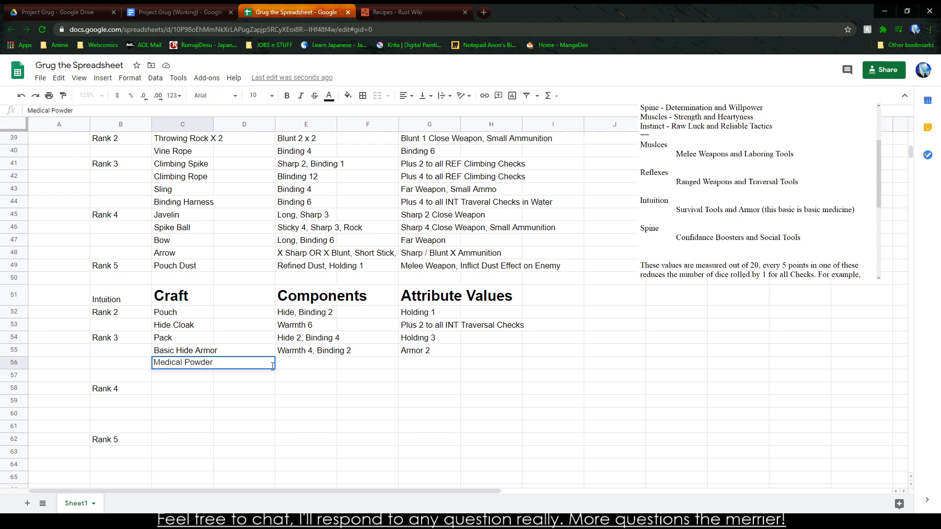
key("Tab")
scroll(273, 368, "up", 10)
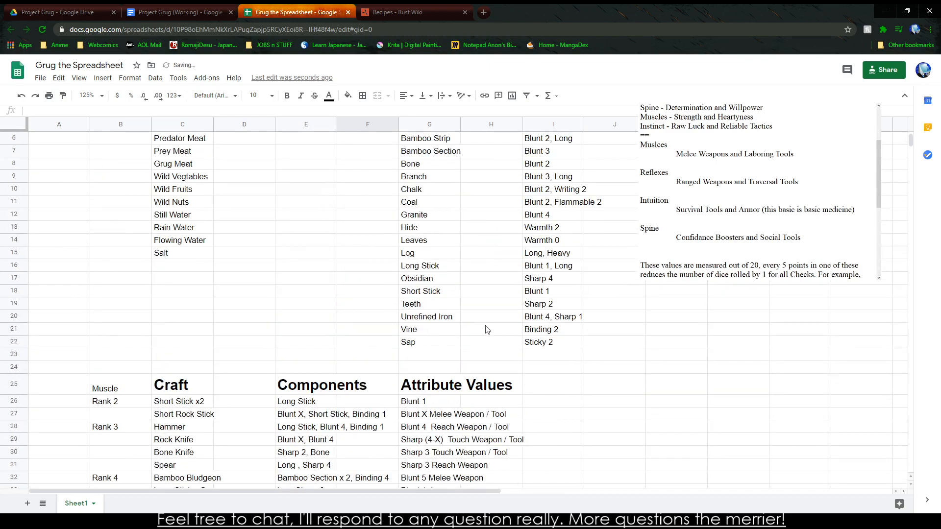
Step: Enter "Herbs, Blunt 2" as the Medical Powder's components in E56
scroll(343, 304, "down", 10)
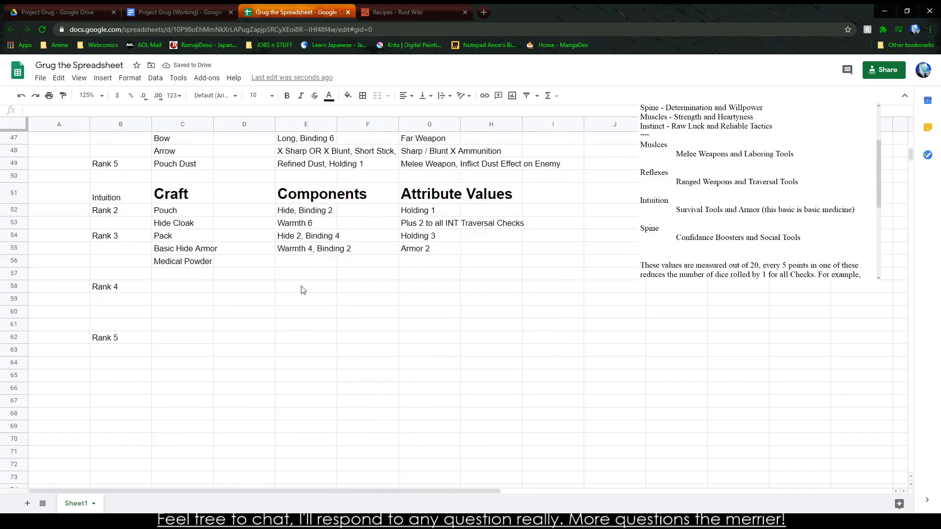
left_click(289, 262)
type("Medical Herbs, ")
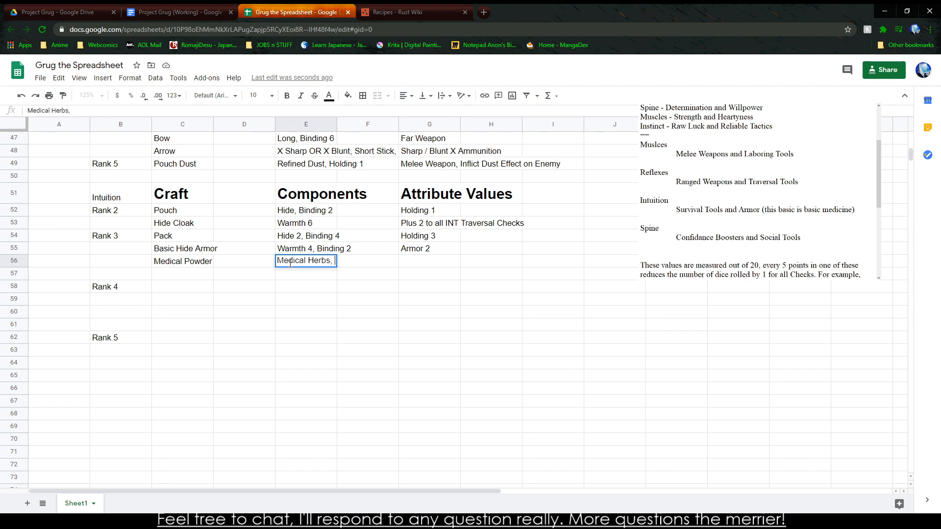
type("Blunt 2")
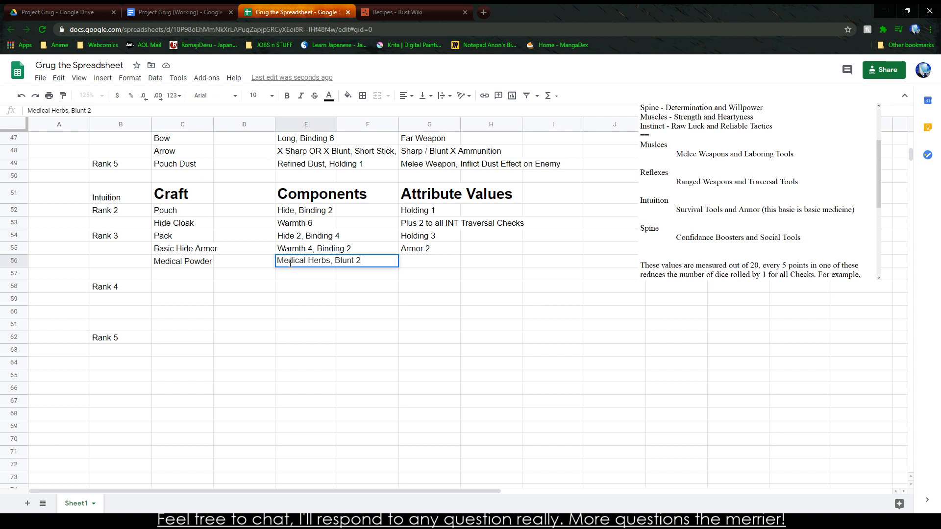
double_click(290, 262)
key("BackSpace")
key("Delete")
left_click(543, 300)
Step: Enter "Refined Powder (Restore +2 Blunt Damage)" as the Medical Powder's attribute value in G56
left_click(434, 265)
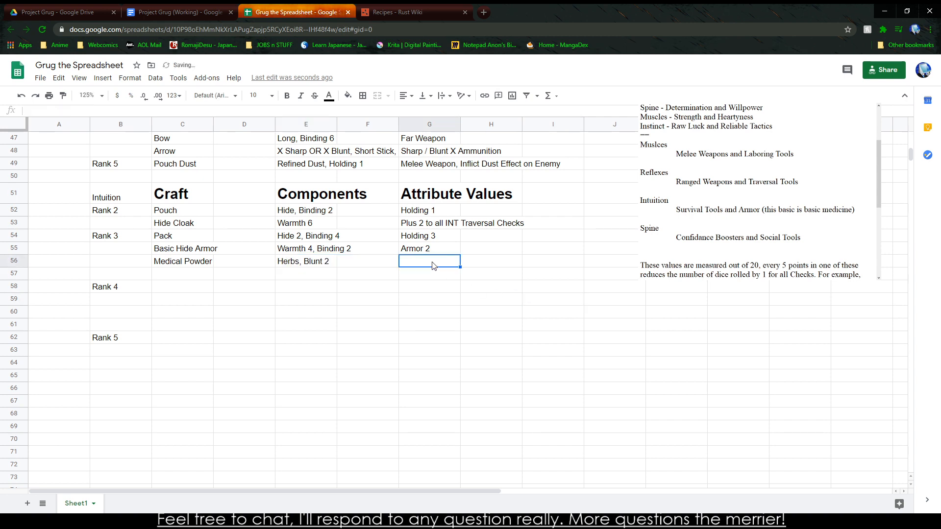
type("Refi")
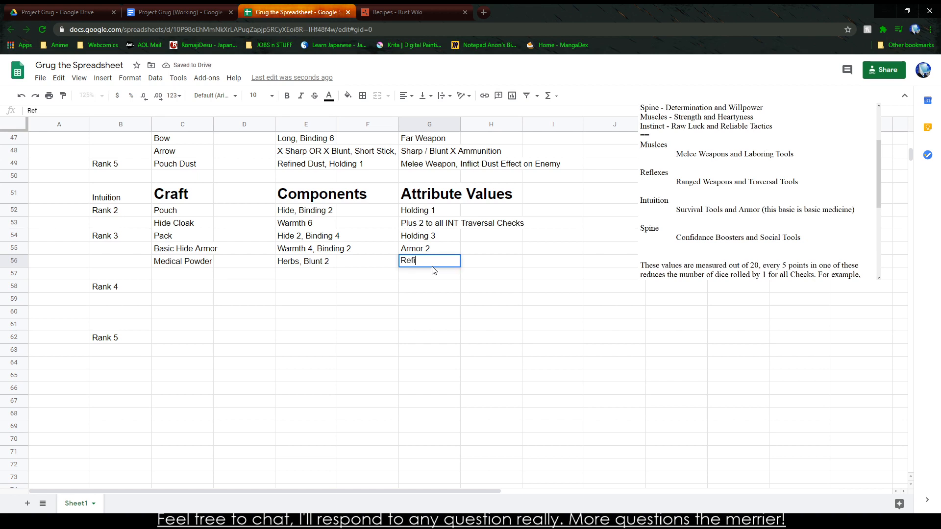
type("ned Powder")
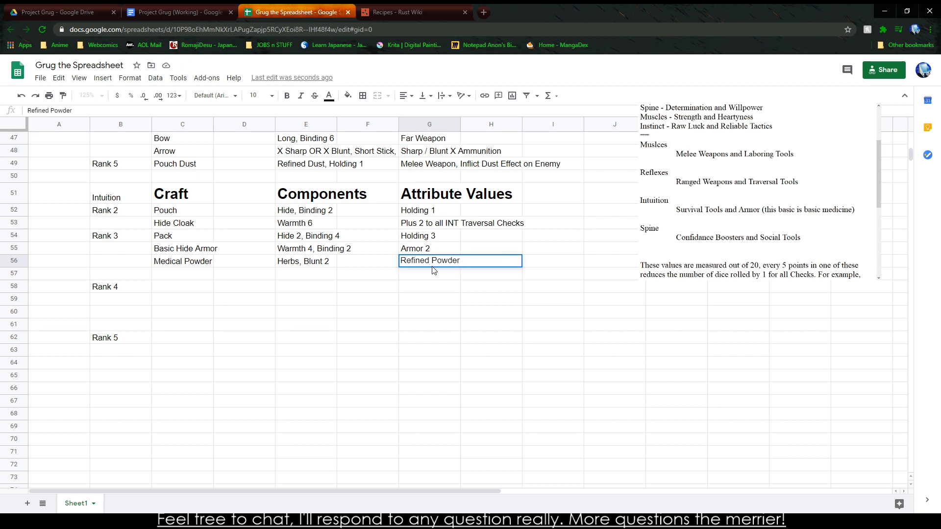
type(",(Restore +2 Blunt Damage)")
key("BackSpace")
key("BackSpace")
key("BackSpace")
key("BackSpace")
key("BackSpace")
key("BackSpace")
key("BackSpace")
key("BackSpace")
key("BackSpace")
key("BackSpace")
key("BackSpace")
key("BackSpace")
key("BackSpace")
key("BackSpace")
key("BackSpace")
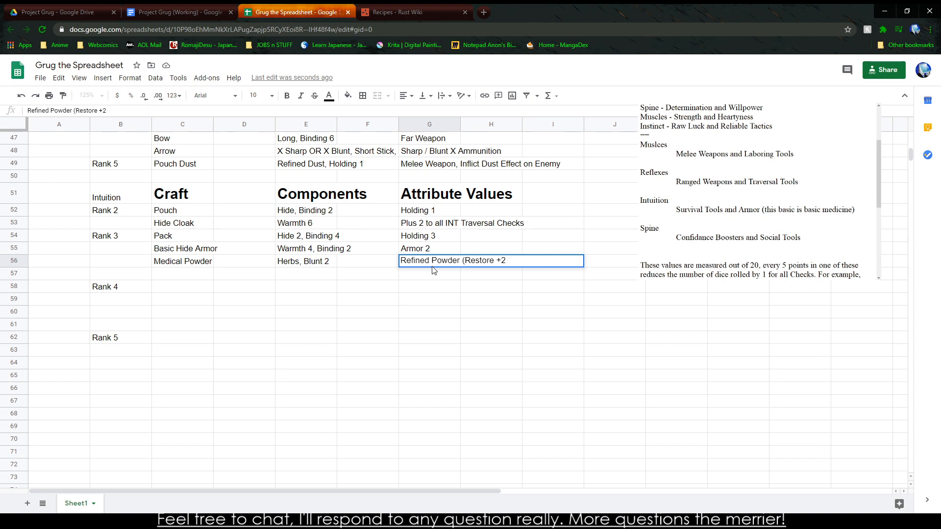
type("+2 Blunt Damage)")
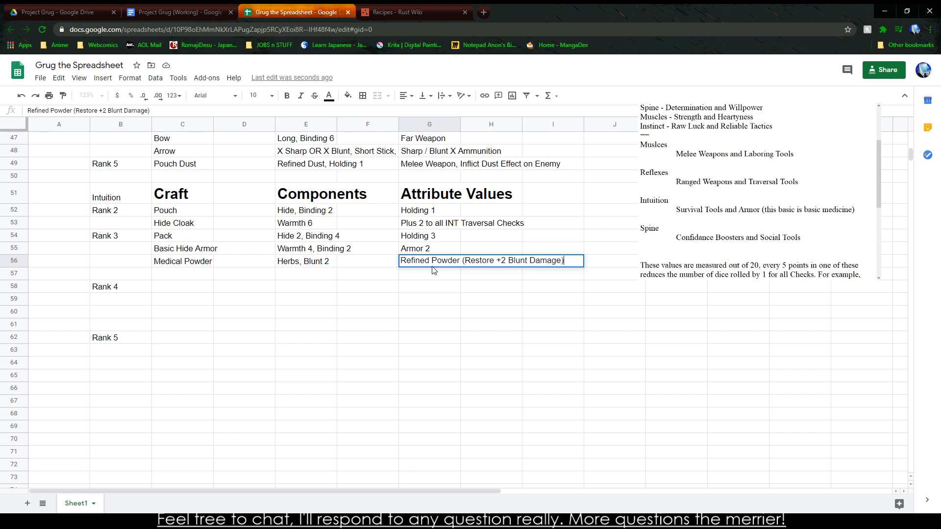
key("Return")
Step: Enter "Medical Salve" as the fourth Rank 3 Intuition craft in C57
key("Left")
key("Left")
key("Left")
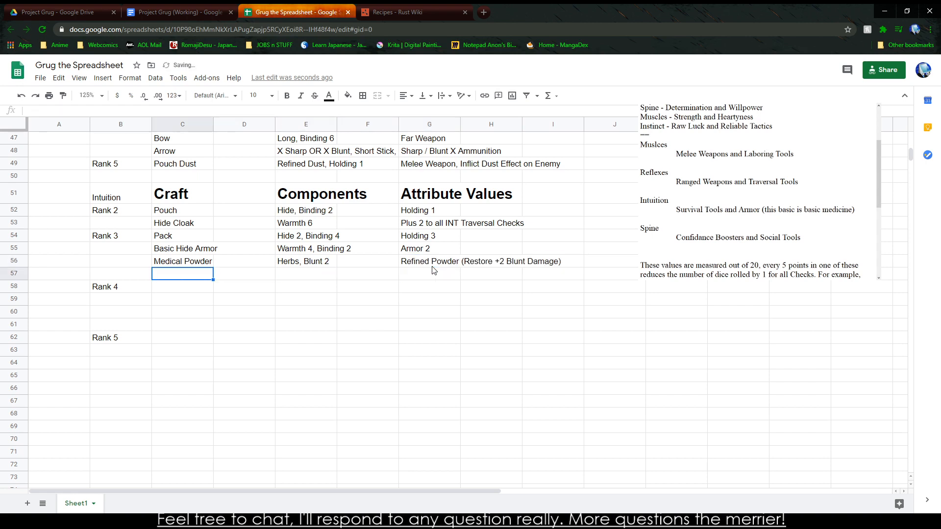
type("Heal")
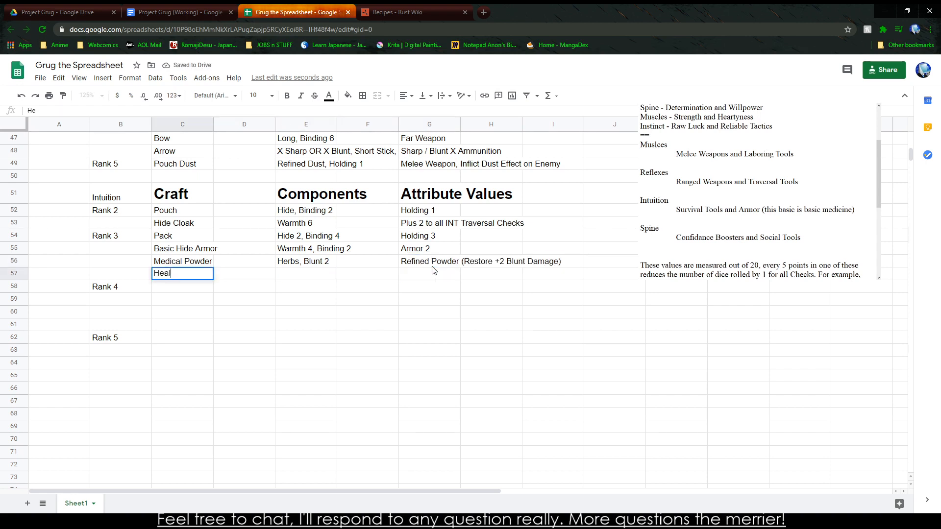
key("BackSpace")
key("BackSpace")
key("BackSpace")
key("BackSpace")
type("Medical Powder")
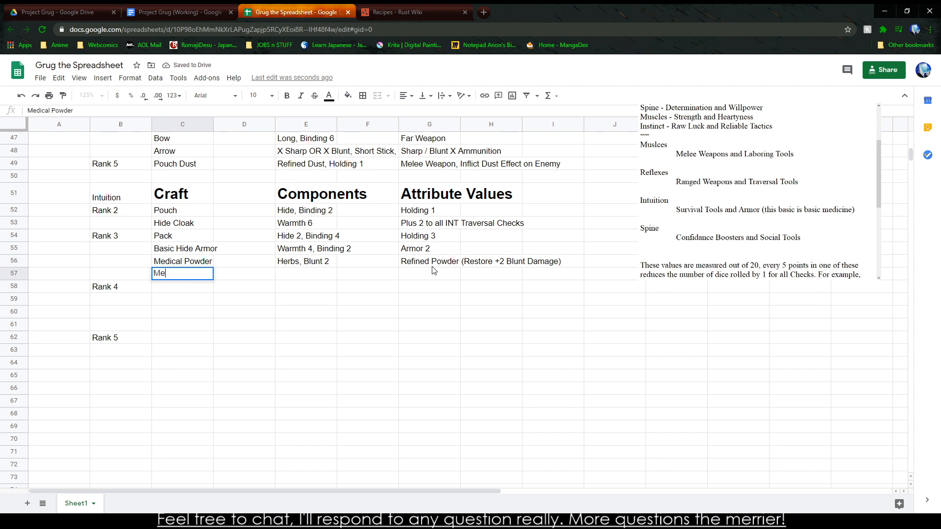
type(" Sla")
key("BackSpace")
key("BackSpace")
type("alve")
Step: Enter "Herbs, Water, Blunt 2, Bowl" as the Medical Salve's components in E57
key("Tab")
key("Tab")
type("Herbs, Flo")
key("BackSpace")
key("BackSpace")
type("Pur")
key("BackSpace")
key("BackSpace")
key("BackSpace")
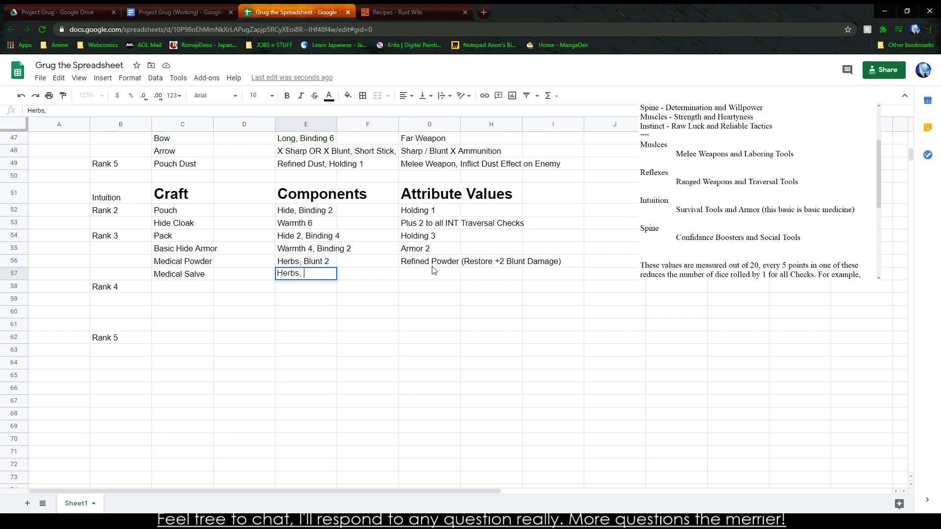
type("Water, Blunt 2, Bowl")
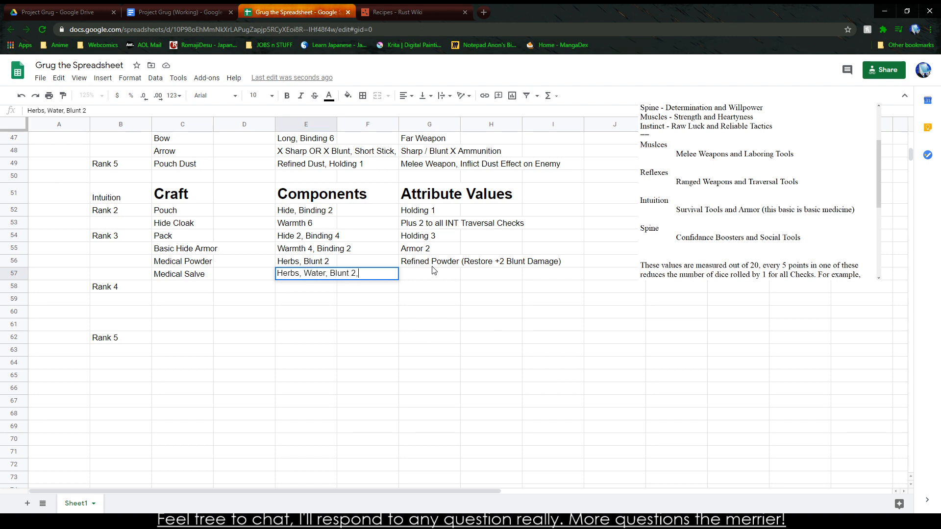
left_click(433, 270)
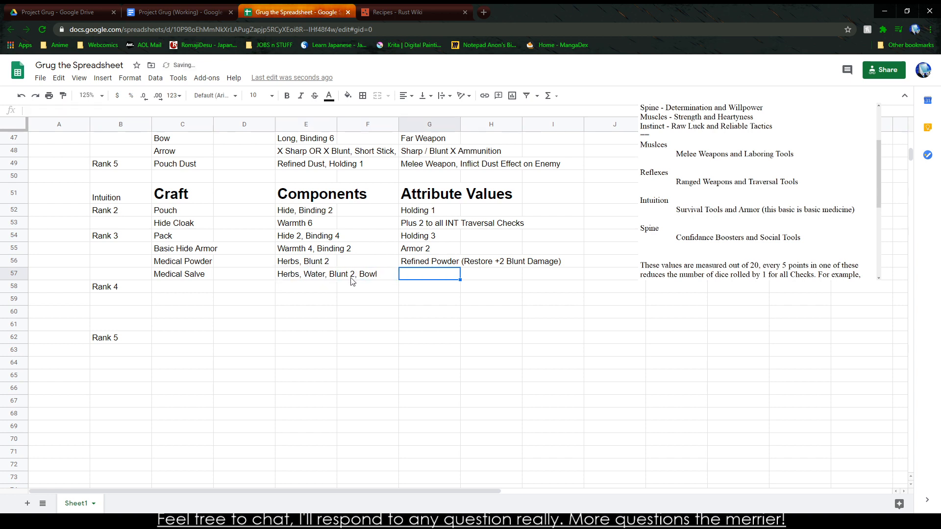
Step: Remove the Bowl from the Medical Salve's components so that E57 reads "Herbs, Water, Blunt 2"
left_click(294, 261)
left_click(287, 277)
left_click(101, 111)
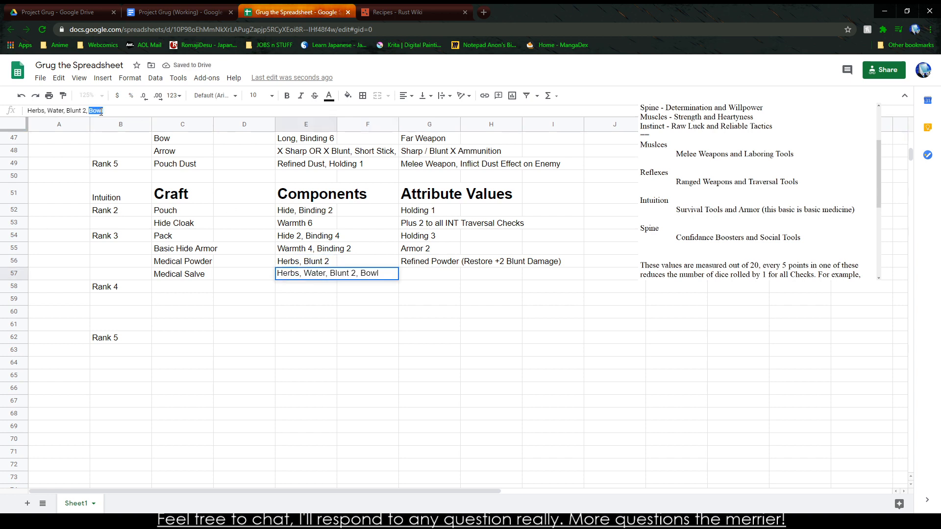
key("BackSpace")
key("BackSpace")
key("BackSpace")
key("BackSpace")
key("BackSpace")
key("BackSpace")
key("Tab")
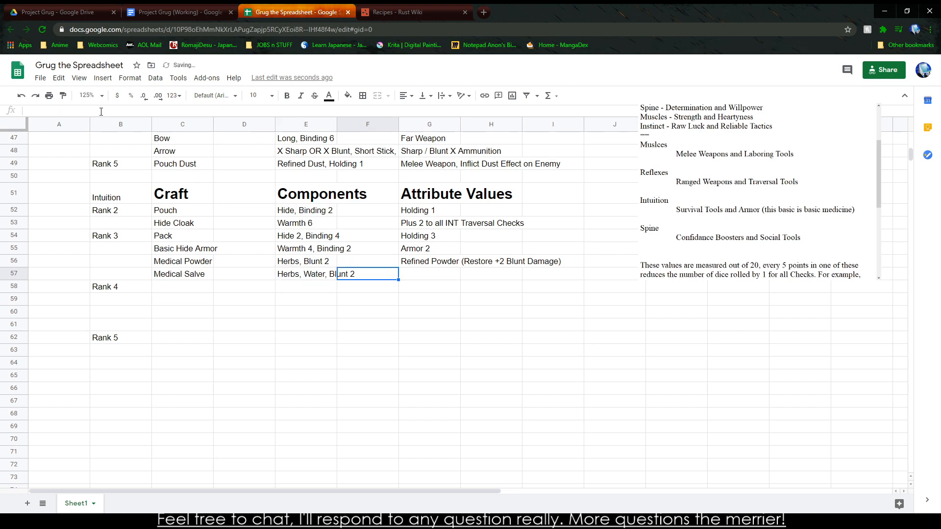
Step: Enter "Salve" as the Medical Salve's attribute value in G57
key("Down")
left_click(425, 279)
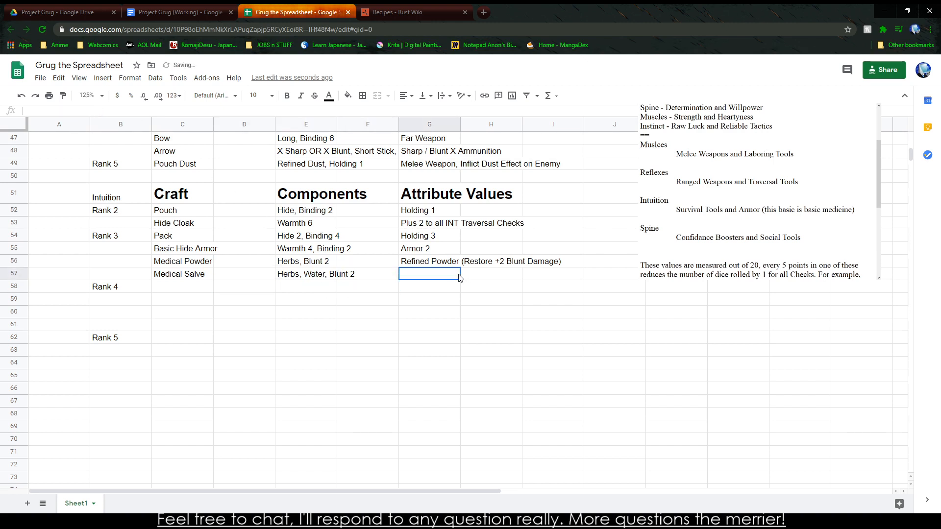
type("Sa")
key("BackSpace")
key("BackSpace")
type("1")
key("BackSpace")
key("BackSpace")
key("BackSpace")
type("Salve")
Step: Add a quantity to both medical craft names: "Medical Powder X 1" in C56 and "Medical Salve x 1" in C57
left_click(182, 265)
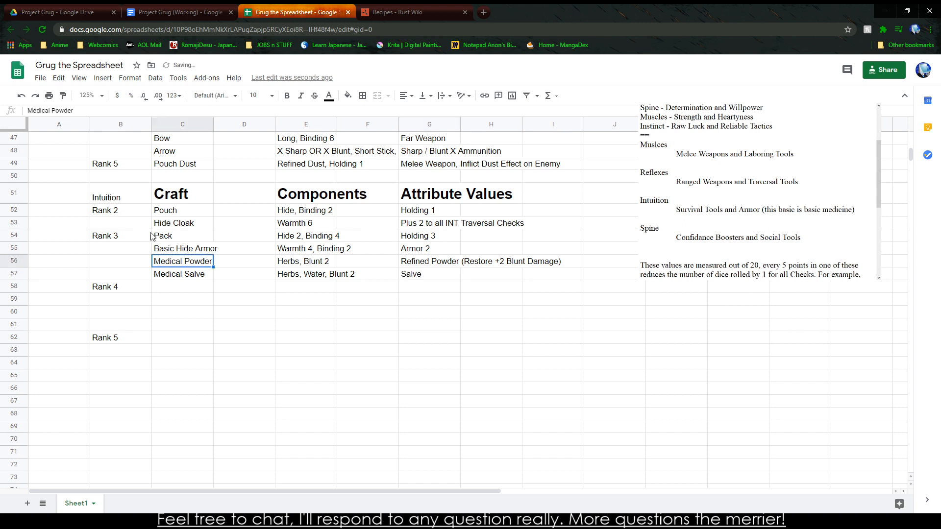
left_click(90, 110)
type("X 1")
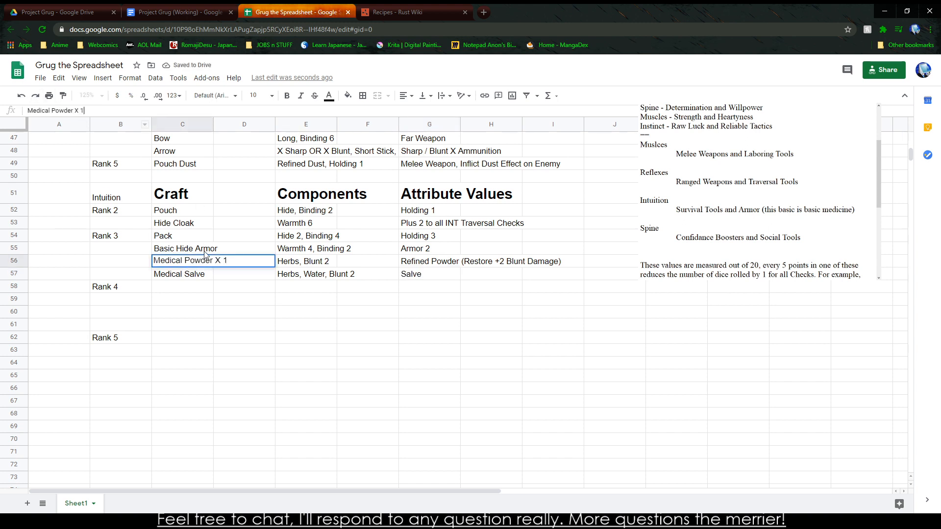
left_click(199, 280)
left_click(79, 111)
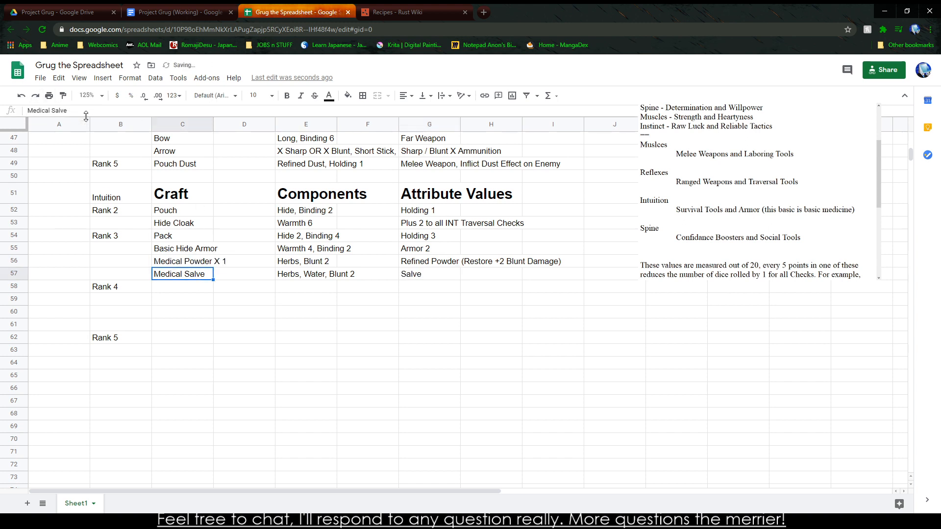
type("x 1")
Step: Extend the Medical Salve's attribute value in G57 to "Salve (Restore +2 Lethal Damage)"
left_click(434, 279)
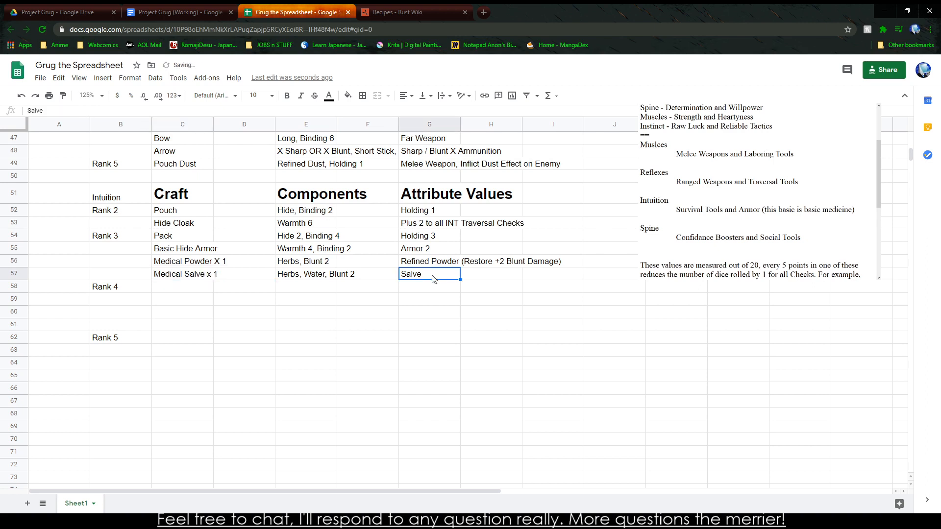
double_click(429, 272)
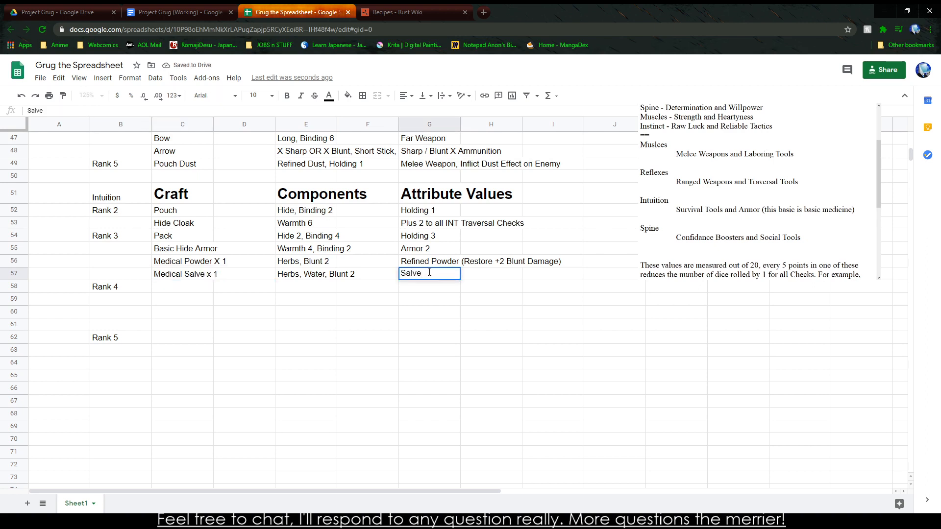
type("(Restore 1")
type("Lac")
key("BackSpace")
key("BackSpace")
key("BackSpace")
type("Le")
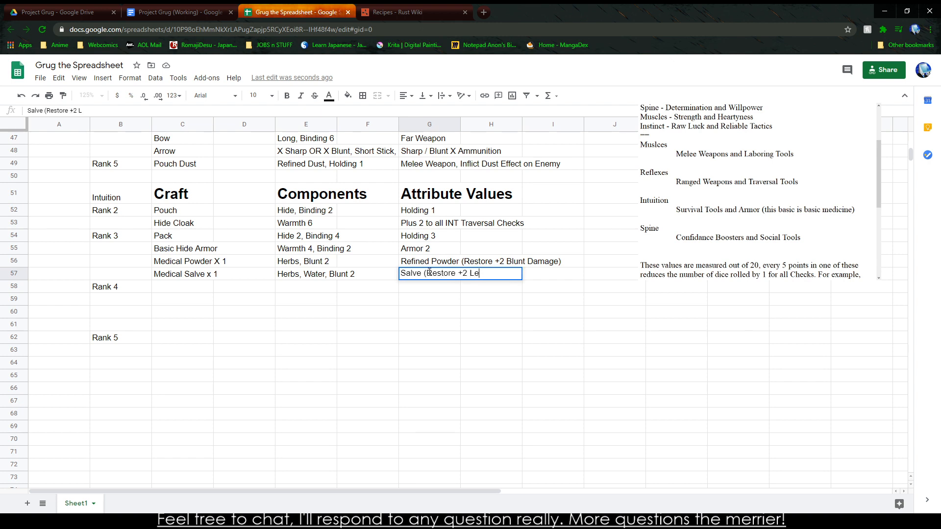
type("thal Damage)")
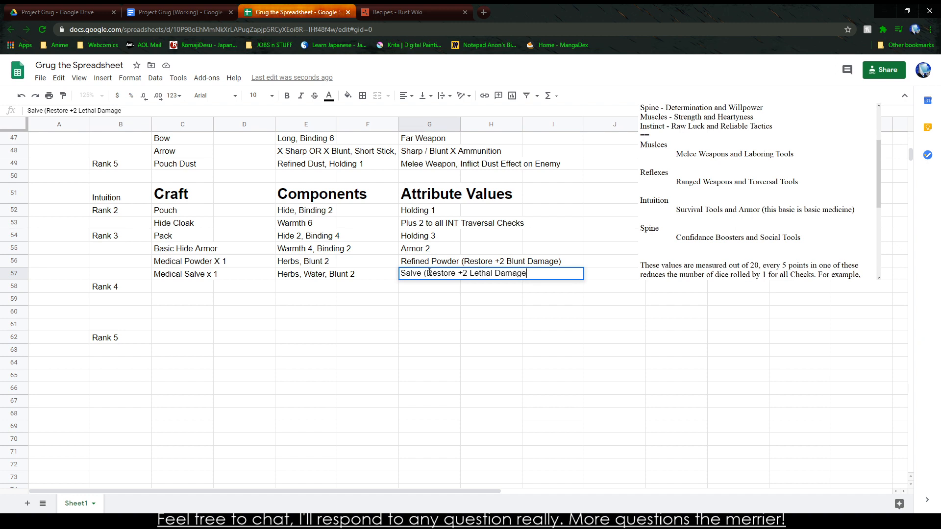
key("Return")
key("Left")
key("Left")
key("Left")
key("Left")
key("Left")
key("Right")
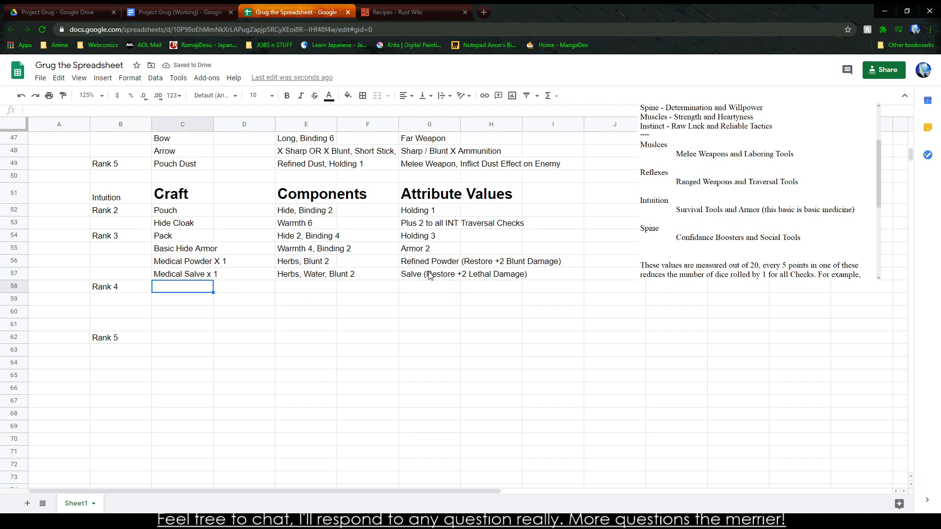
Step: Make the X in the Medical Powder's name lowercase so that C56 reads "Medical Powder x 1"
left_click(176, 270)
left_click(177, 268)
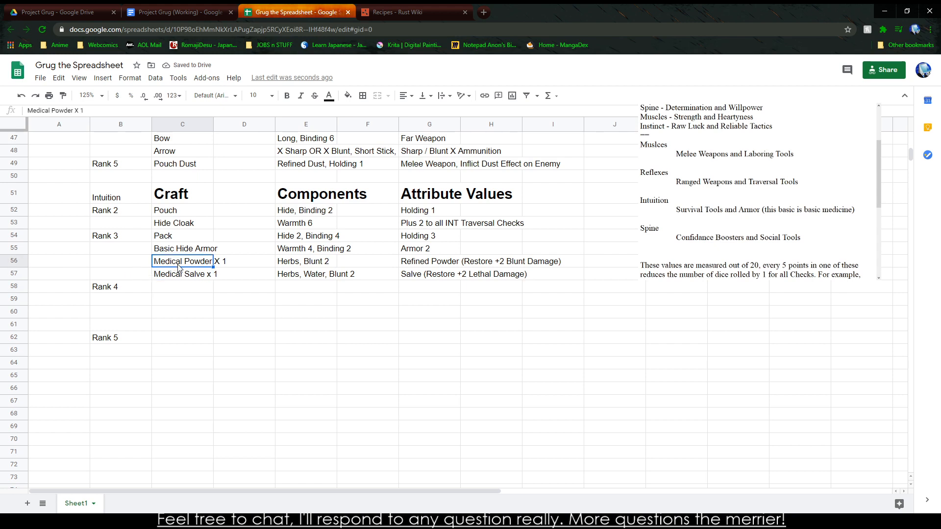
left_click(71, 110)
left_click_drag(75, 111, 79, 111)
type("x")
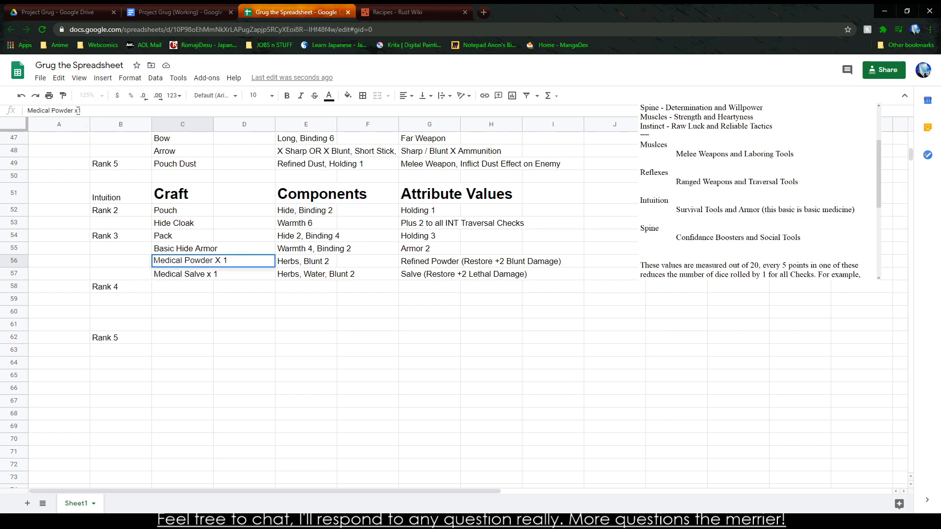
left_click(242, 329)
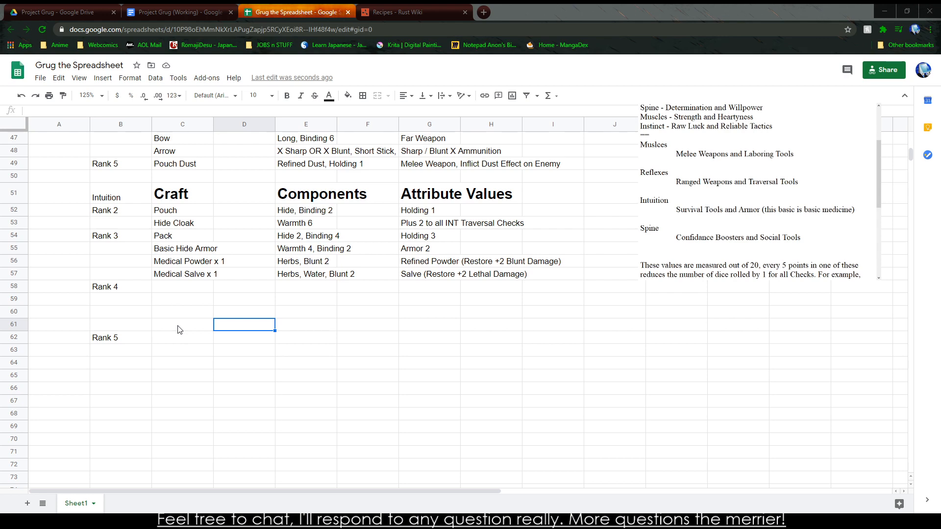
Step: Switch to the Miro board and examine the diagram linking the Gathering Phase, Base Resources, Refineries, Home Base Improvements and Advanced Goods
left_click(452, 6)
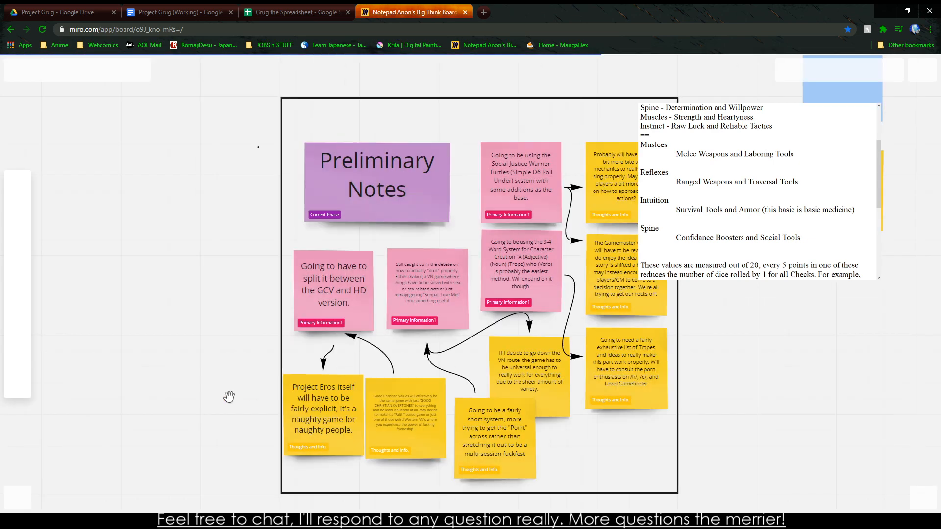
left_click_drag(255, 392, 718, 372)
scroll(534, 321, "down", 4)
left_click_drag(148, 59, 419, 333)
scroll(529, 273, "up", 2)
scroll(519, 316, "up", 4)
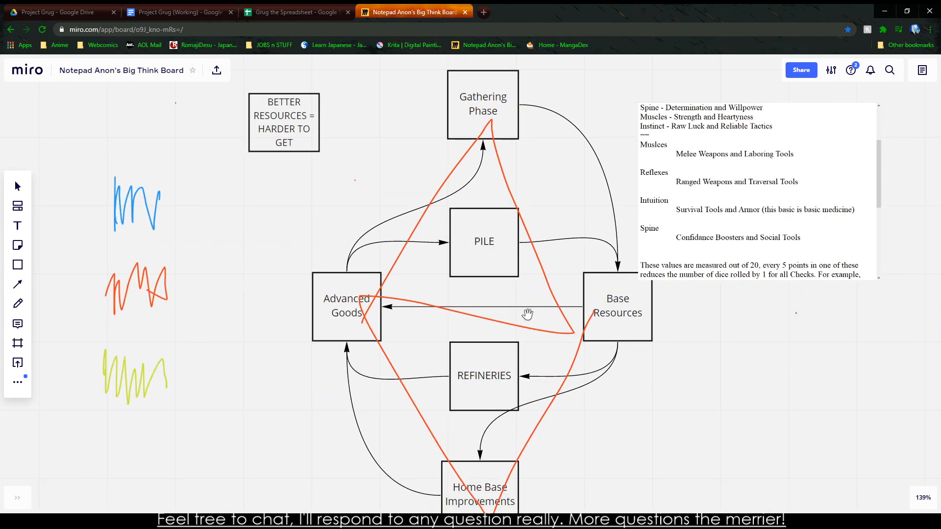
scroll(518, 310, "down", 2)
left_click_drag(524, 299, 487, 266)
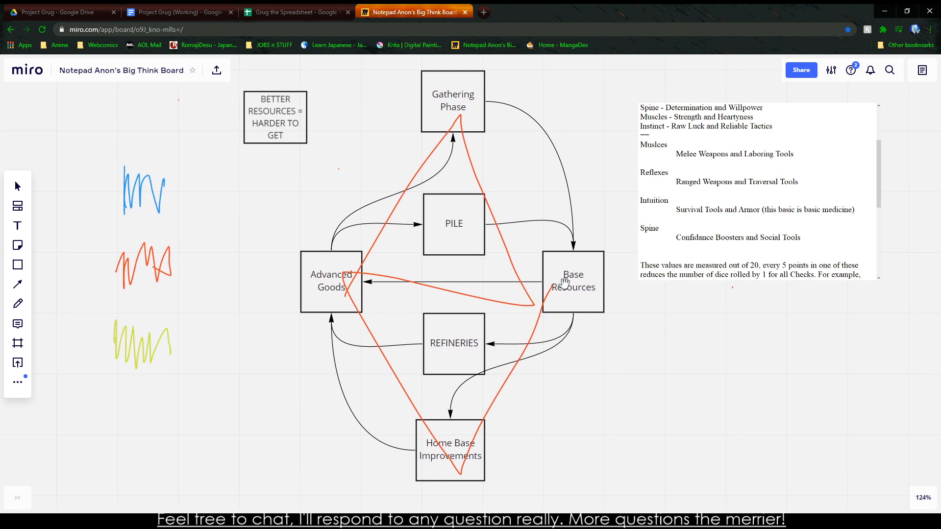
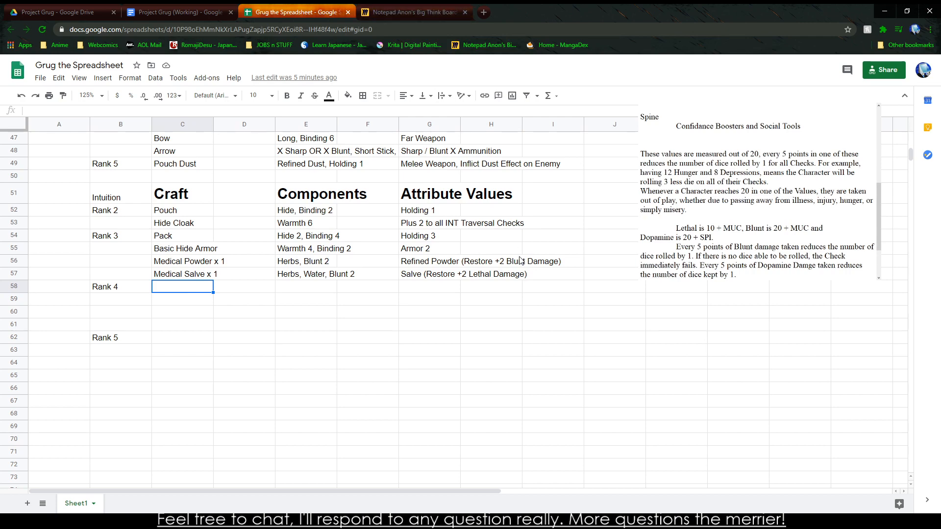
type("Hide Shield")
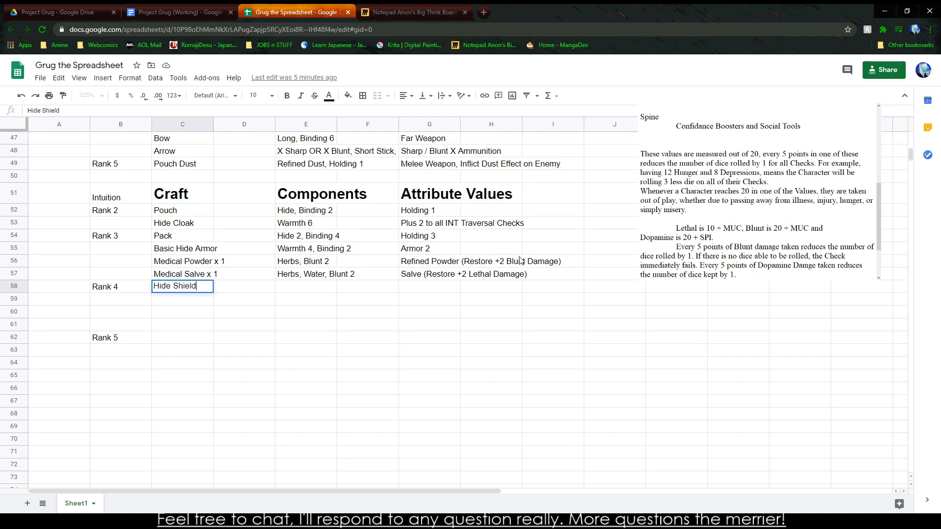
key("Tab")
key("Tab")
type("Hide")
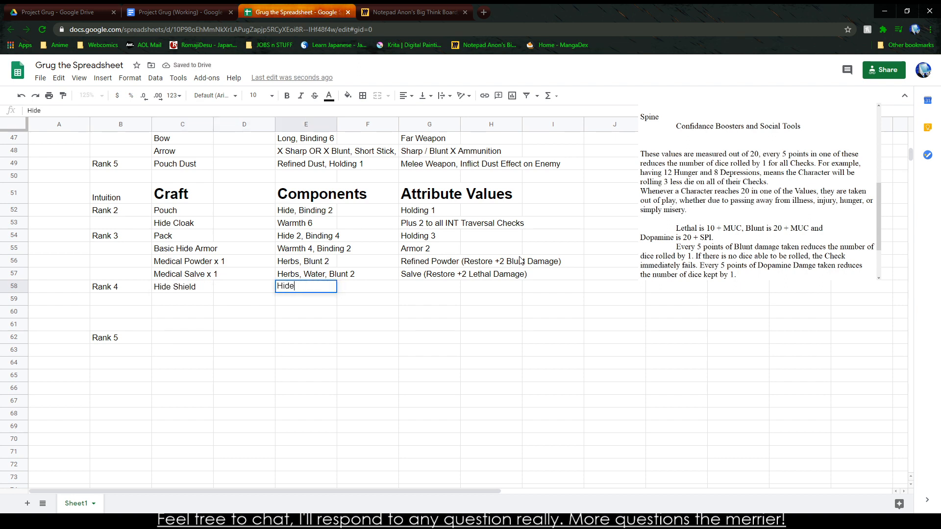
type(", ")
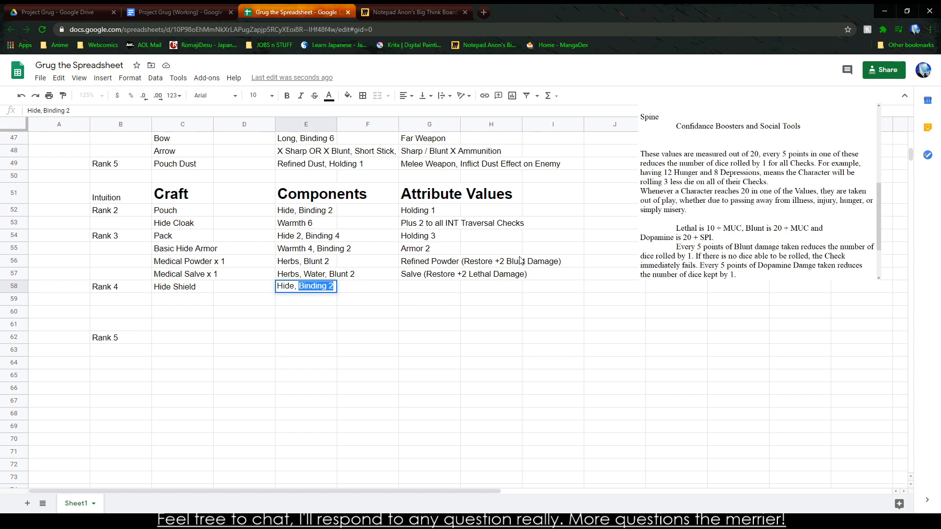
type("Wood")
key("BackSpace")
key("BackSpace")
key("BackSpace")
key("BackSpace")
type("Blunt 4")
key("BackSpace")
key("BackSpace")
key("BackSpace")
key("BackSpace")
key("BackSpace")
key("BackSpace")
key("BackSpace")
key("BackSpace")
key("BackSpace")
key("BackSpace")
key("BackSpace")
key("BackSpace")
key("BackSpace")
key("Left")
key("Left")
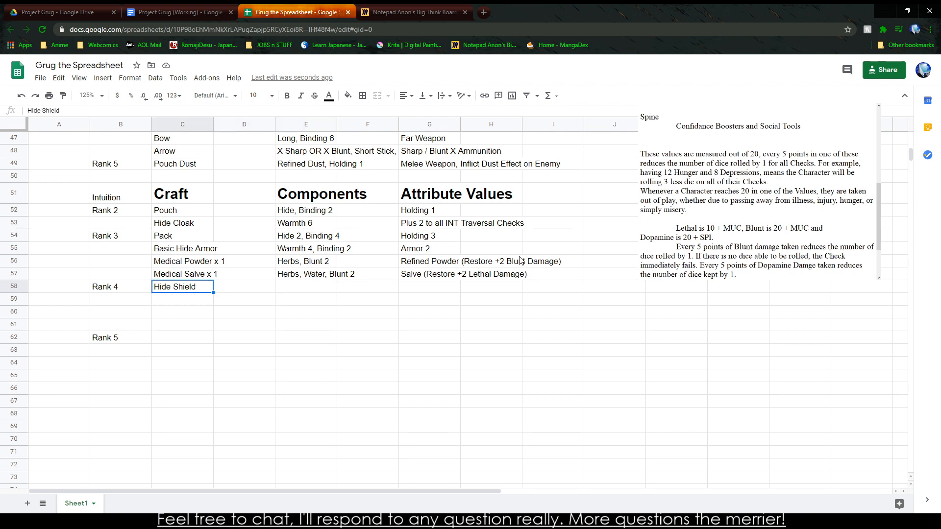
key("Delete")
key("Down")
key("Down")
key("Down")
key("Down")
type("Hide Shield")
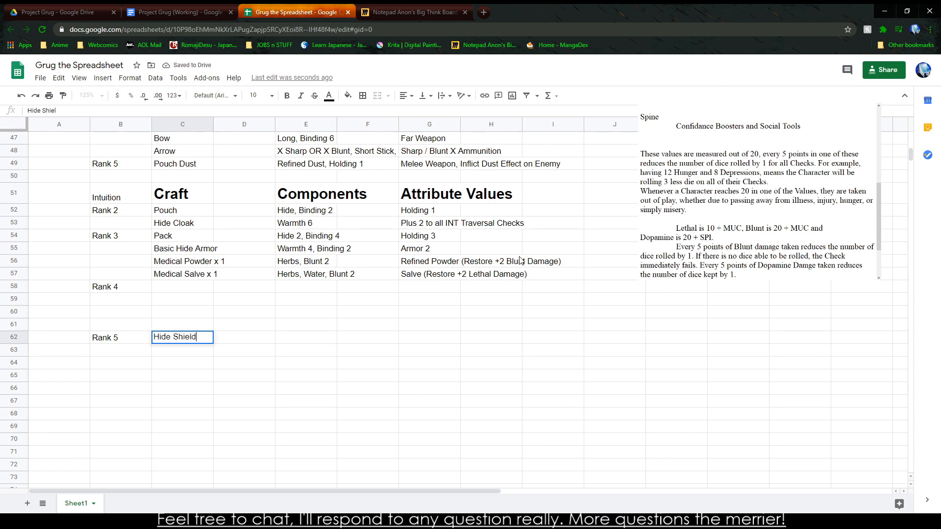
key("BackSpace")
key("BackSpace")
key("BackSpace")
key("BackSpace")
key("BackSpace")
key("BackSpace")
key("BackSpace")
key("BackSpace")
key("BackSpace")
key("BackSpace")
key("BackSpace")
Step: Enter Wood Shield as the first Rank 4 craft in the Intuition section
key("Up")
key("Up")
key("Up")
key("Up")
type("Woord")
key("Return")
key("Up")
type("Wood")
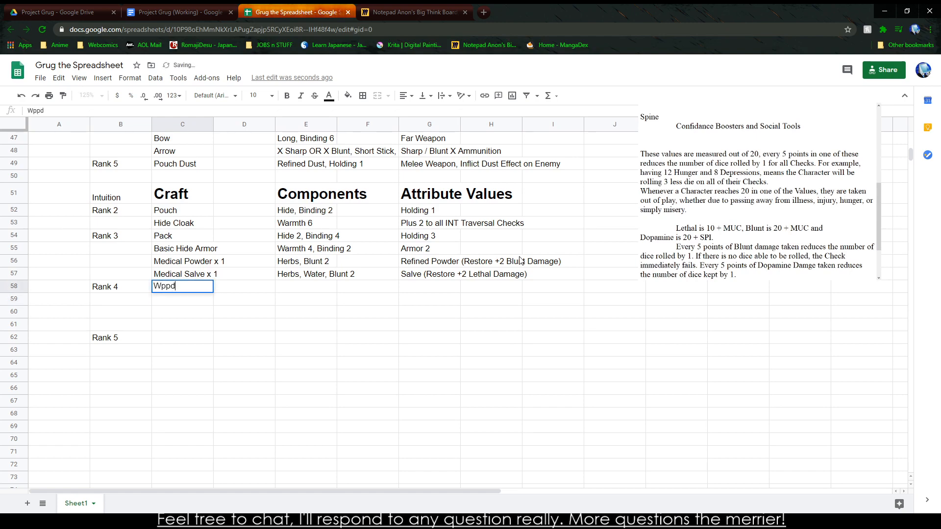
type(" Shield")
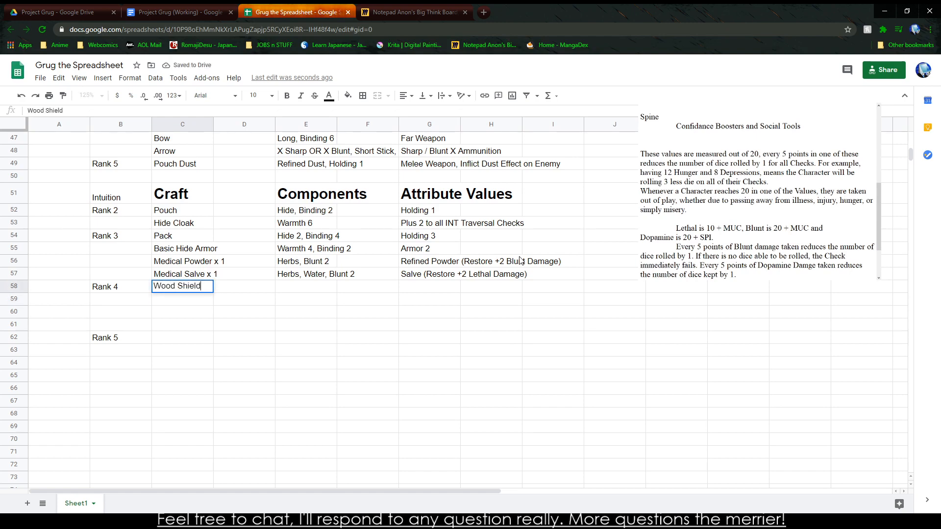
Step: Add Hide Shield as the second Rank 4 craft, directly below Wood Shield
key("Return")
type("Jide")
key("BackSpace")
key("BackSpace")
key("BackSpace")
key("BackSpace")
type("Hide Shield")
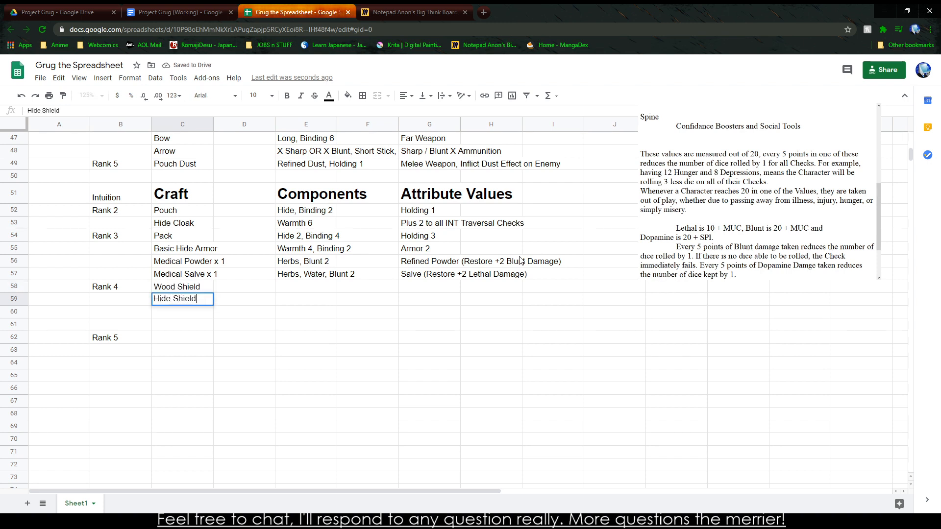
key("Return")
type("Ru")
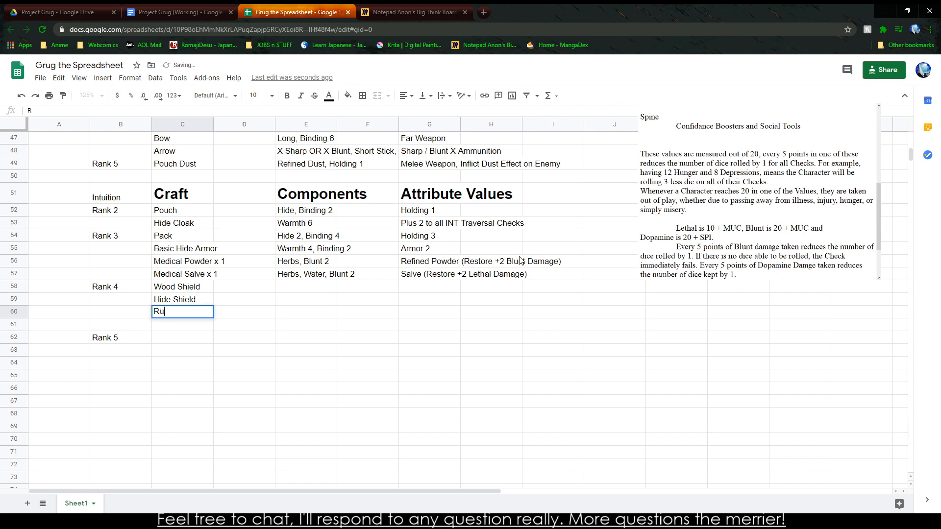
type("dimentary")
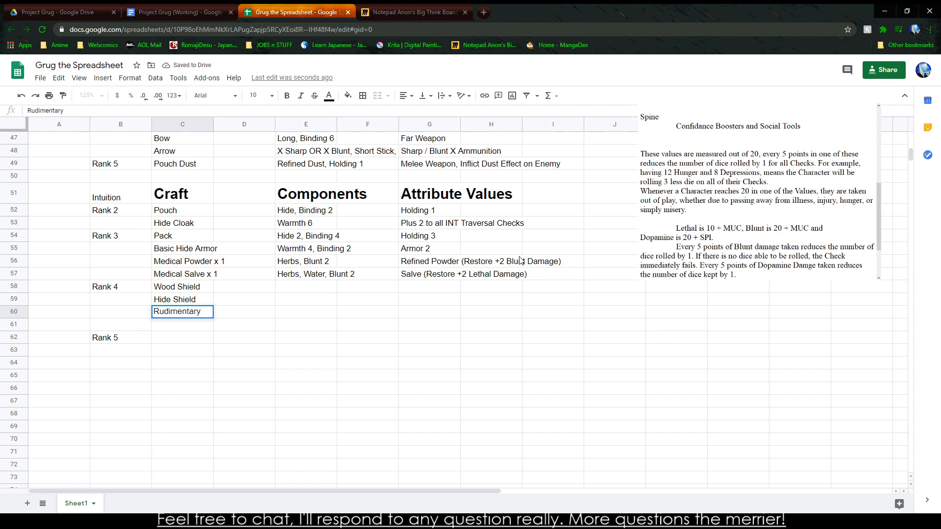
key("BackSpace")
key("BackSpace")
key("BackSpace")
key("BackSpace")
key("BackSpace")
key("BackSpace")
key("BackSpace")
key("BackSpace")
key("BackSpace")
key("BackSpace")
key("BackSpace")
key("BackSpace")
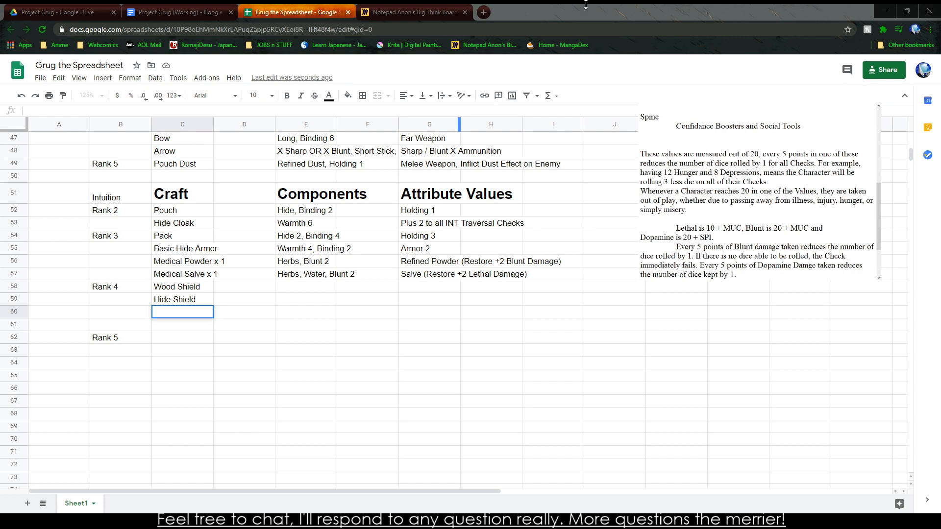
Step: Look at the resource flow diagram on the Miro board, and return to the empty craft cell below Hide Shield in the spreadsheet
left_click(414, 11)
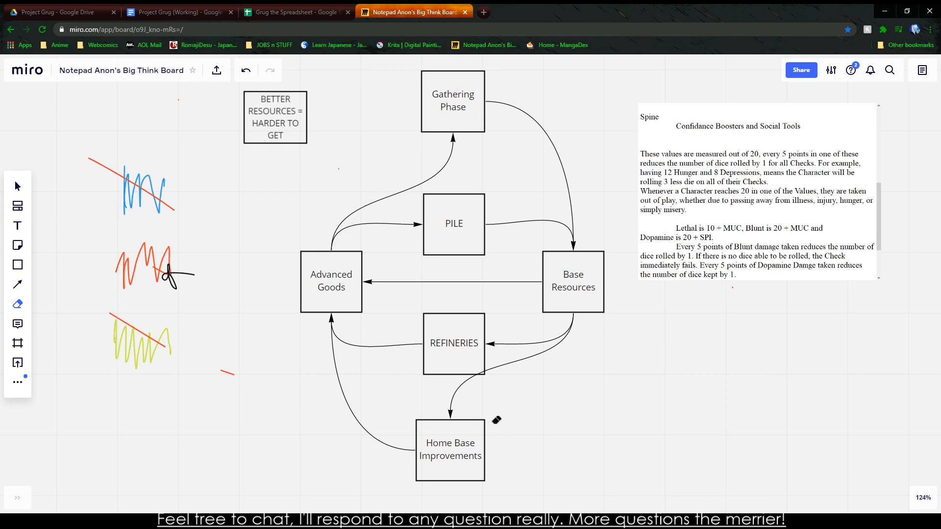
left_click(294, 11)
left_click(192, 339)
left_click(175, 325)
left_click(175, 303)
left_click(168, 313)
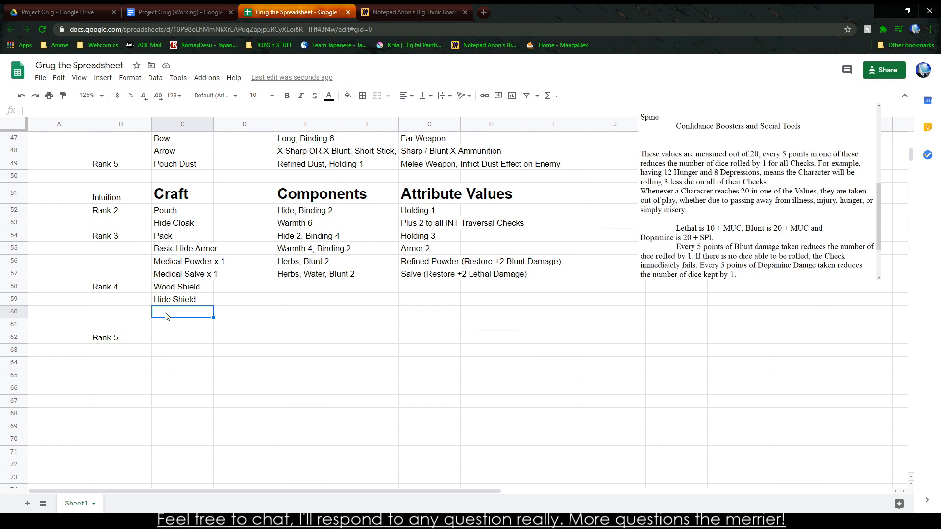
type("Heavy")
key("BackSpace")
key("BackSpace")
key("BackSpace")
key("BackSpace")
key("BackSpace")
Step: Enter Heavy Hide Armor as the first Rank 5 craft and Backpack as the third Rank 4 craft
key("Down")
key("Down")
type("Heavy Hide Armor")
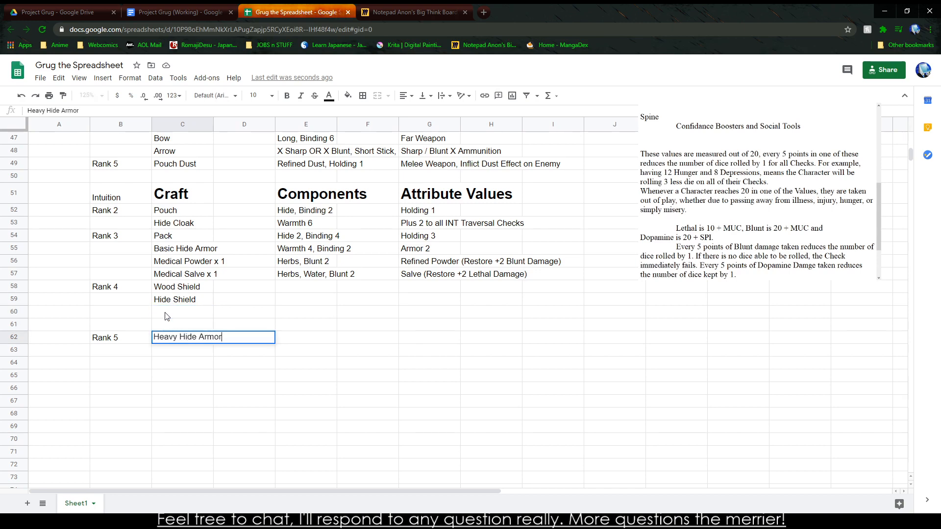
left_click(165, 316)
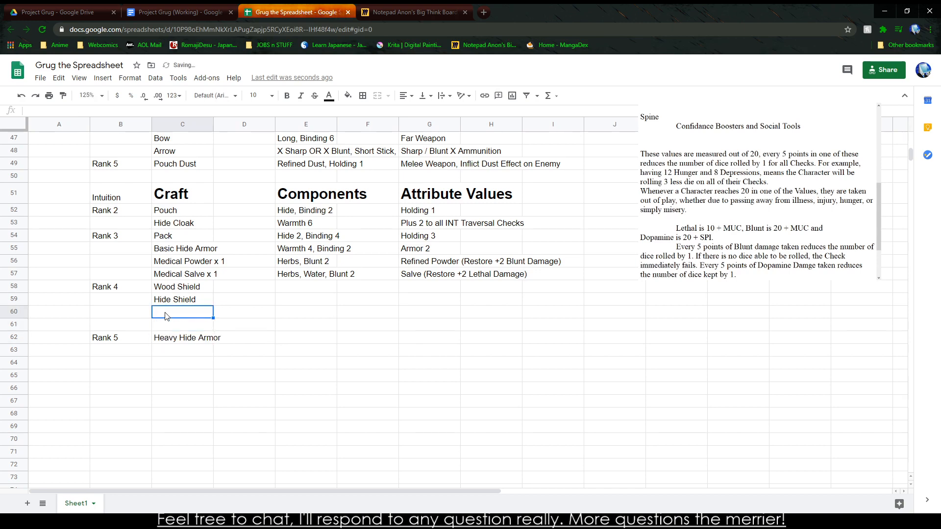
type("Backpack")
left_click(178, 326)
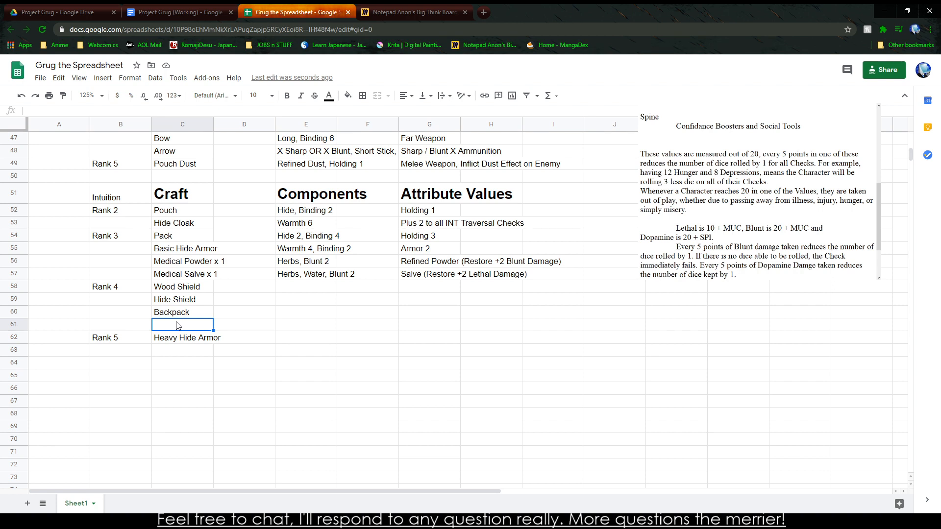
type("Crafting Sti")
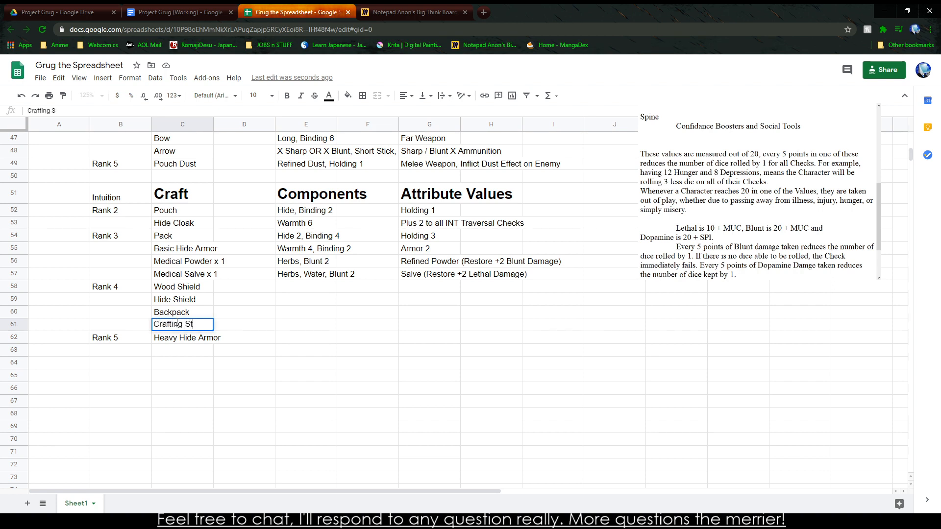
key("BackSpace")
key("BackSpace")
key("BackSpace")
key("BackSpace")
key("BackSpace")
key("BackSpace")
key("BackSpace")
key("BackSpace")
key("BackSpace")
key("BackSpace")
key("BackSpace")
key("BackSpace")
Step: Fill in the Wood Shield's components as "Short Stick x 10, Binding 4"
key("Up")
key("Up")
key("Right")
key("Right")
key("Up")
key("Right")
key("Left")
key("Down")
key("Up")
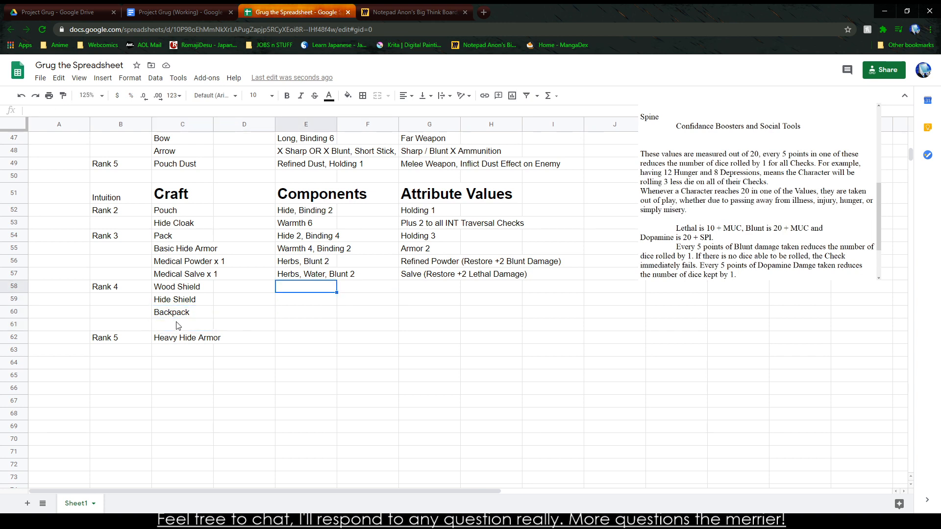
type("Short Stick x 10, ")
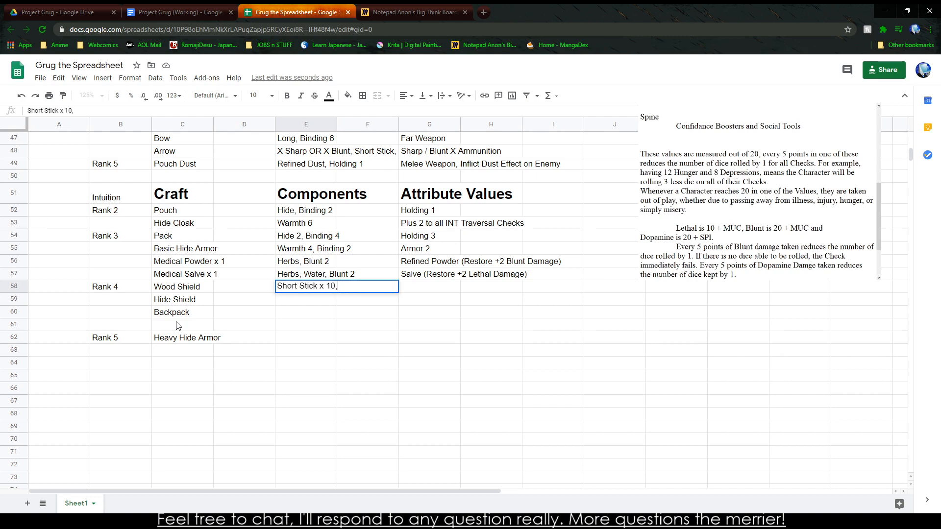
type("Binding 4")
Step: Set the Wood Shield's attribute values to "Armor 3, One-Hand"
key("Tab")
key("Tab")
type("Armor 4")
key("BackSpace")
type("3, ")
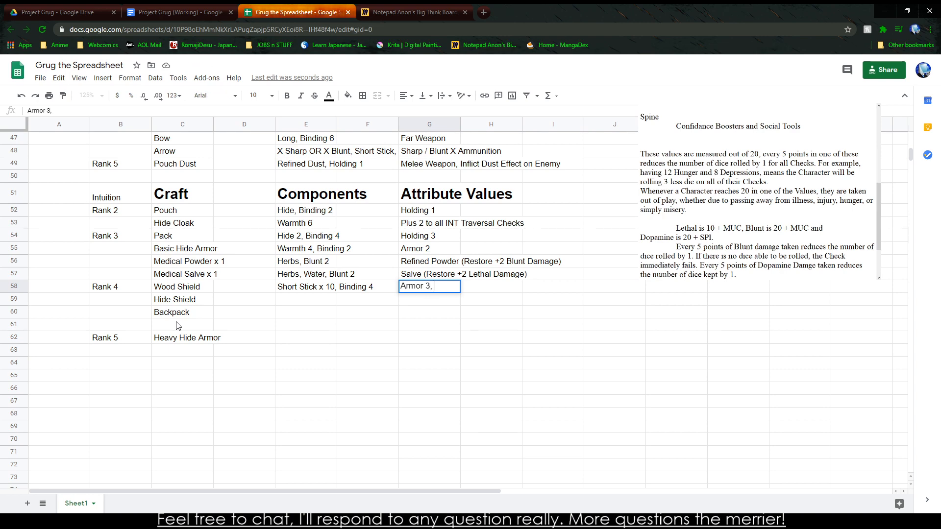
type("One-Hand")
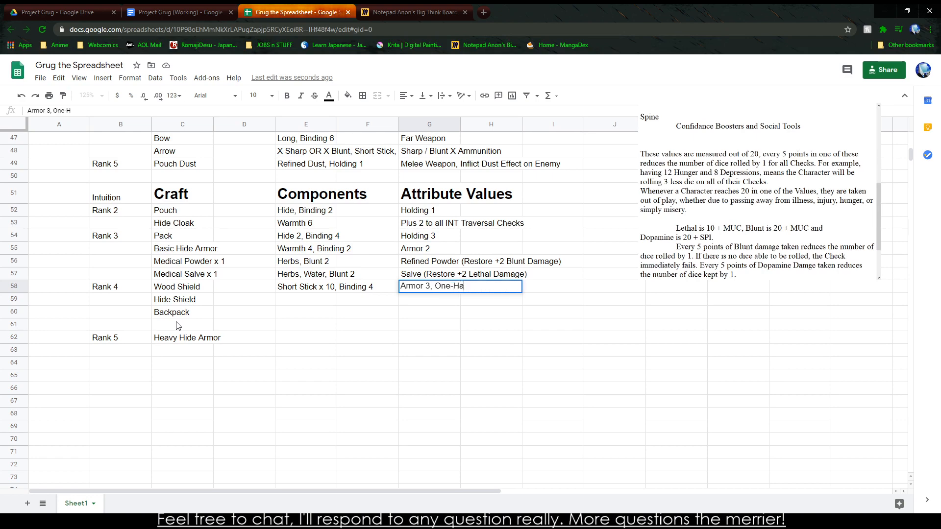
key("Return")
Step: Give the Hide Shield the components "Short Stick x 4, Hide 2, Binding 4" and the attribute values "Armor 4, One-Hand"
key("Left")
key("Left")
type("Short Stick x 4, Hide 2, Binding 4")
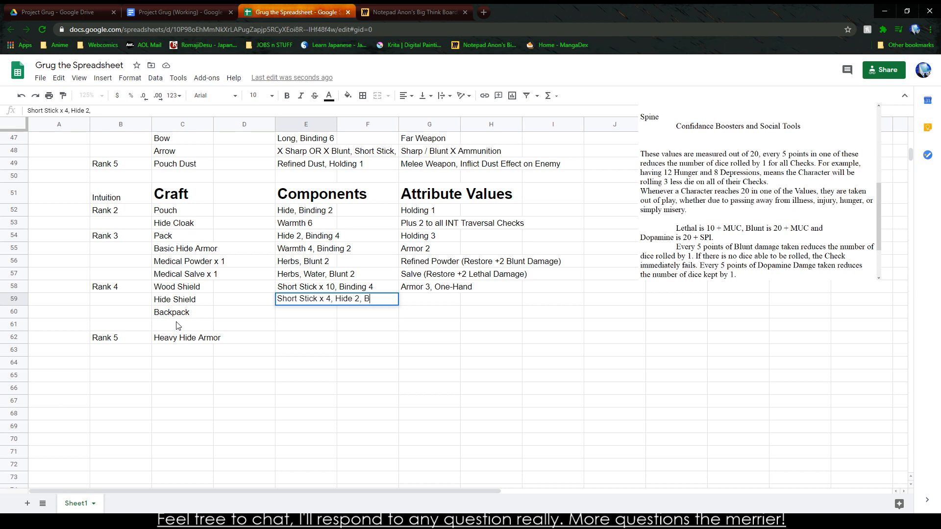
key("Tab")
key("Tab")
type("Armor 4, One-Hand")
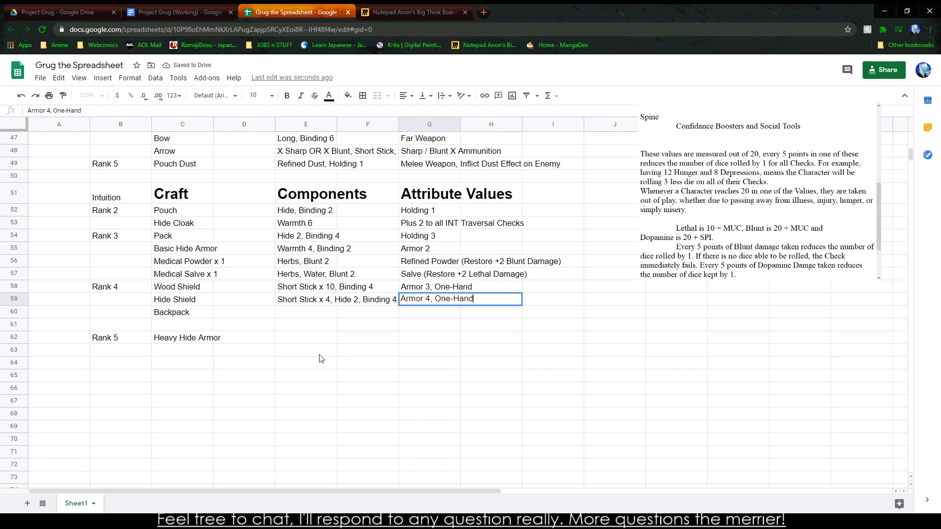
left_click(314, 431)
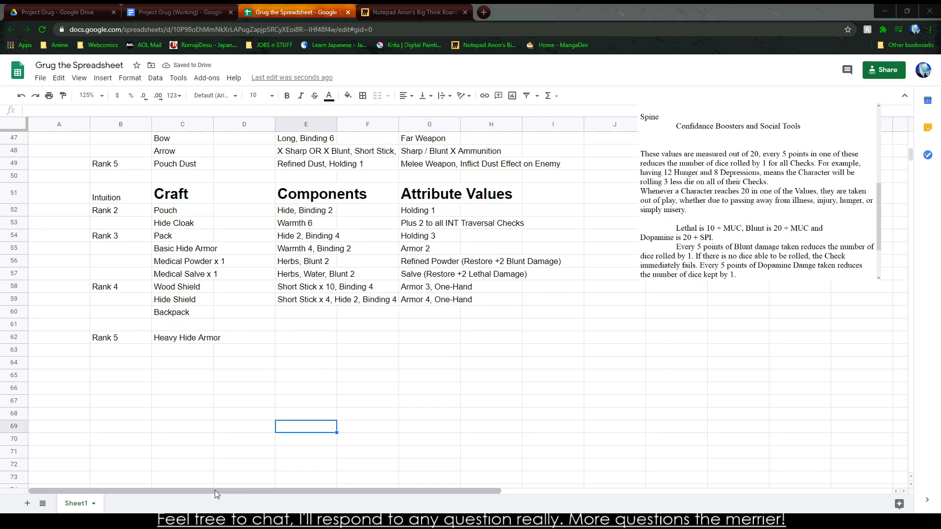
left_click(311, 299)
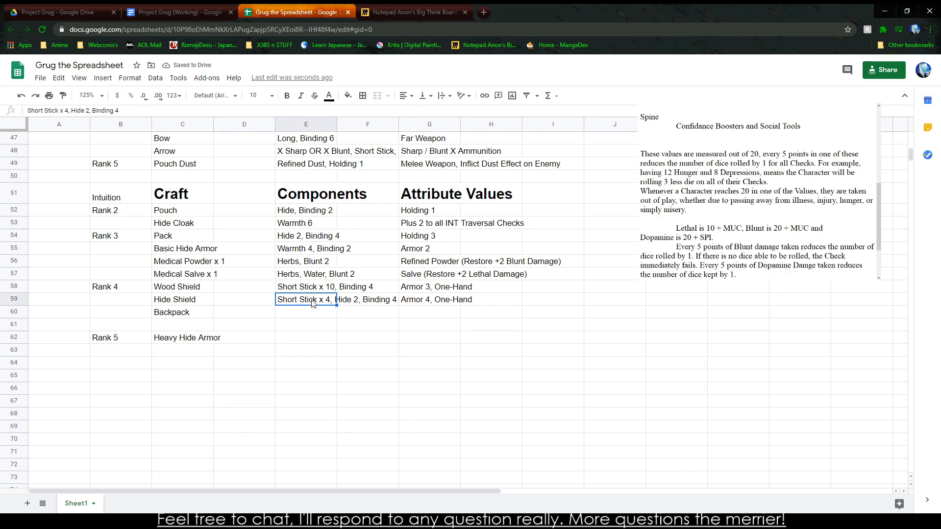
left_click(302, 289)
left_click(302, 300)
left_click(340, 303)
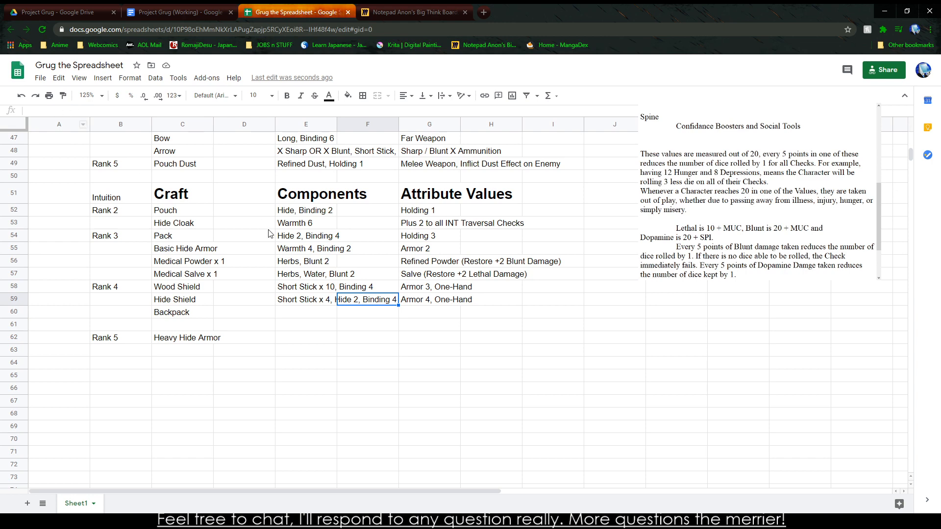
left_click(324, 298)
left_click(302, 290)
left_click(269, 314)
left_click(293, 289)
left_click(308, 311)
left_click(291, 300)
left_click(290, 311)
left_click(291, 290)
left_click(296, 314)
left_click(296, 301)
Step: Give the Backpack the components "Hide 4, Binding 6" and the attribute value "Holding 5"
left_click(301, 314)
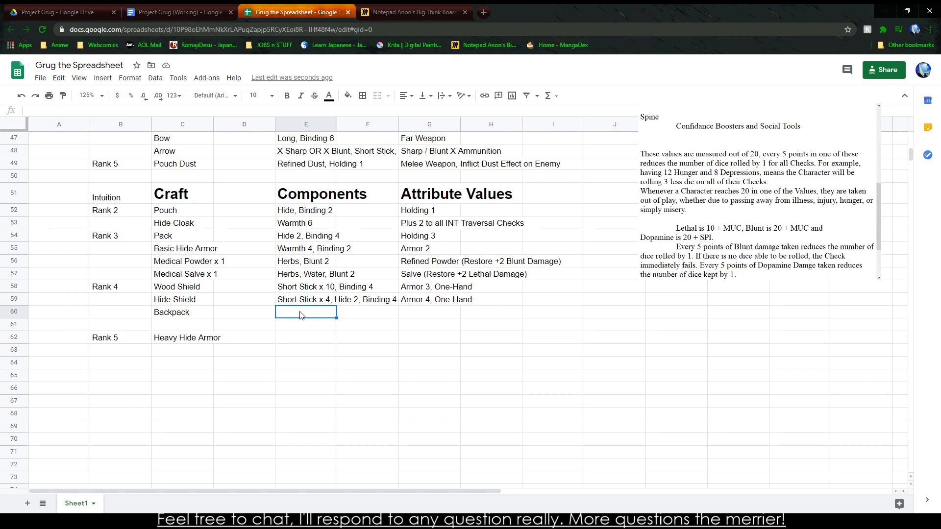
type("Hide 4, Binding 6")
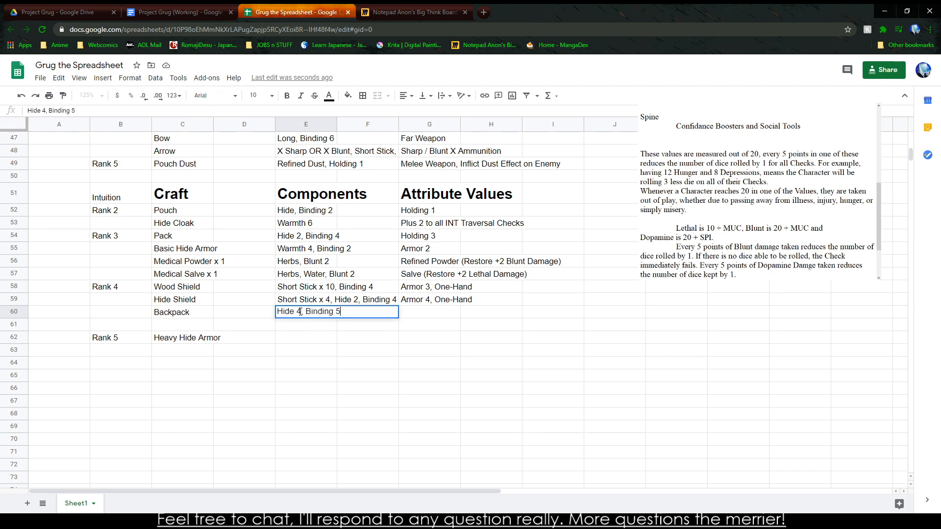
key("Tab")
key("Tab")
type("Holding 5")
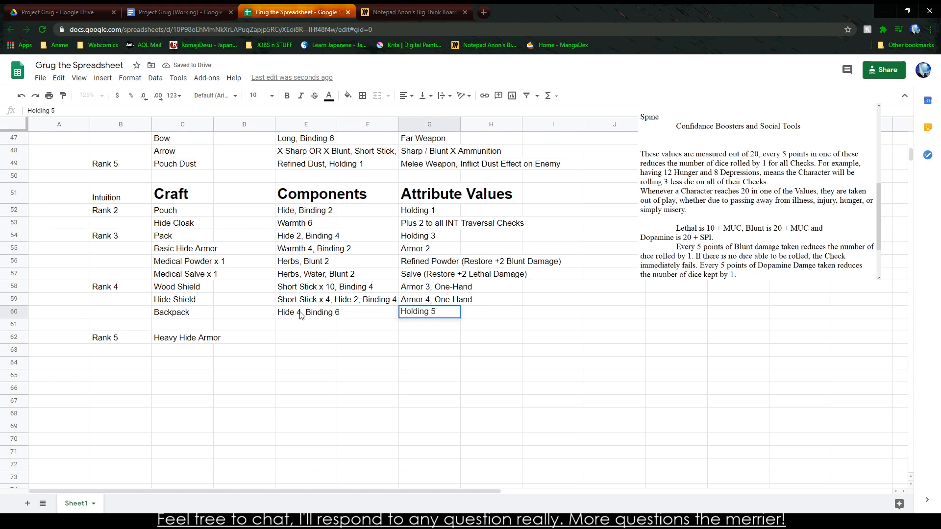
key("Return")
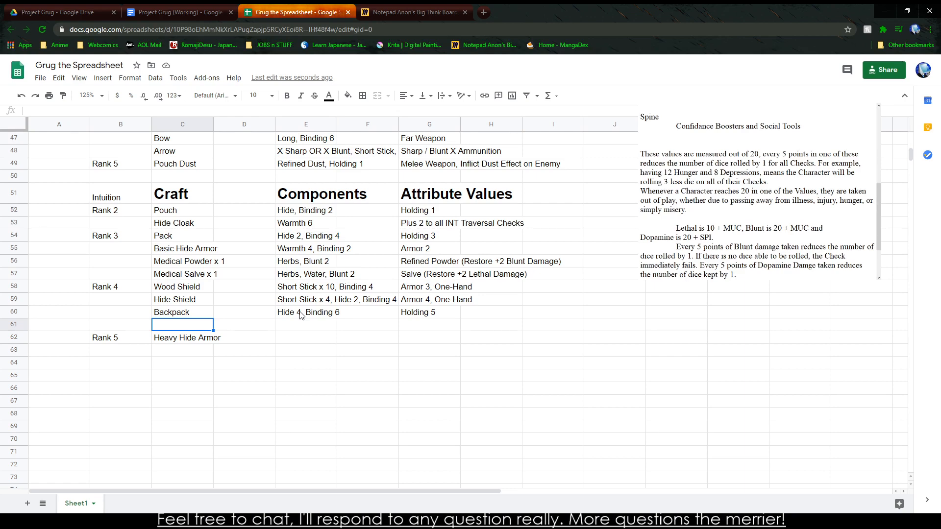
left_click(359, 520)
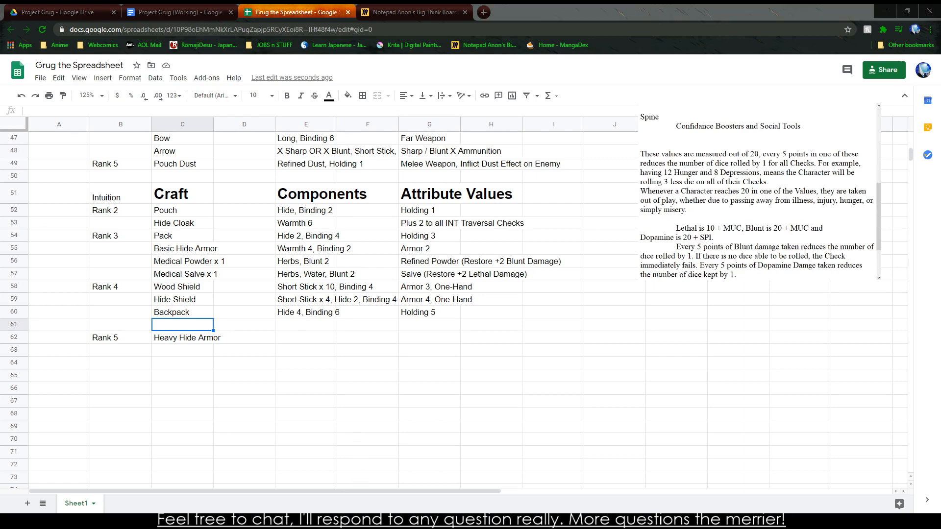
left_click(306, 376)
left_click(163, 327)
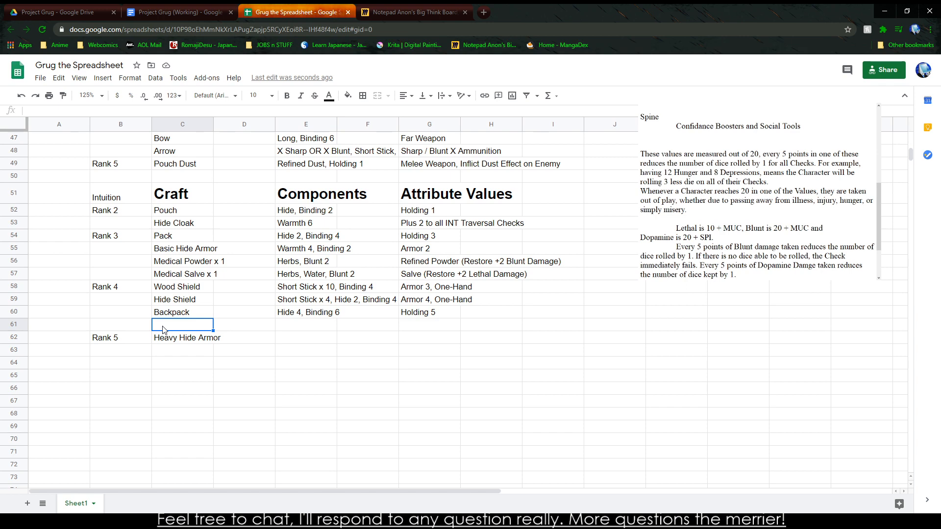
type("Refined")
key("ctrl+BackSpace")
type("Advanced refin")
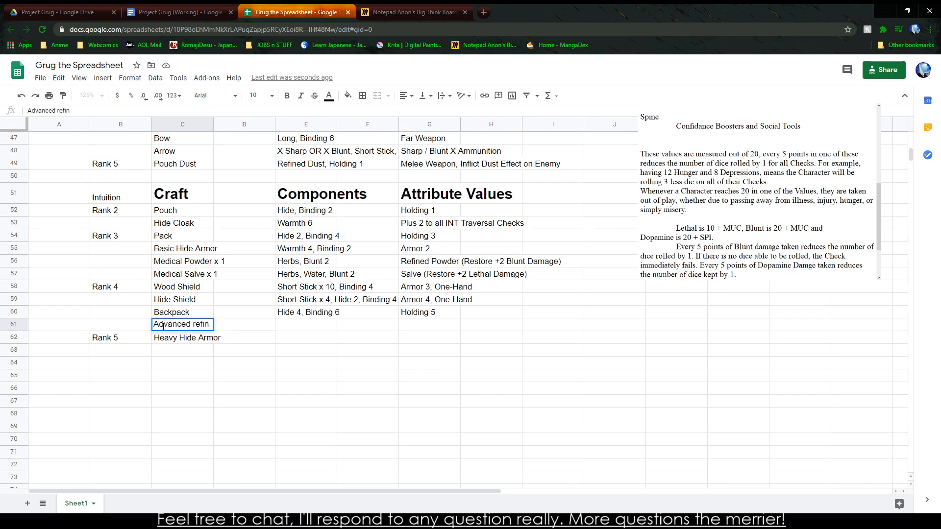
key("BackSpace")
key("BackSpace")
key("BackSpace")
key("BackSpace")
key("BackSpace")
key("BackSpace")
key("BackSpace")
key("BackSpace")
key("BackSpace")
key("BackSpace")
key("BackSpace")
key("BackSpace")
key("BackSpace")
type("Be")
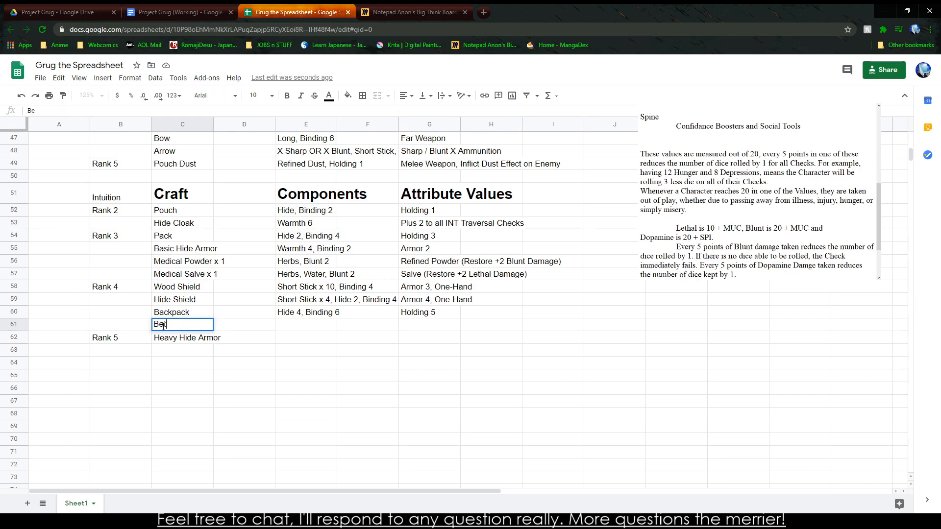
type("tter Refined")
key("BackSpace")
key("BackSpace")
key("BackSpace")
key("BackSpace")
key("BackSpace")
key("BackSpace")
key("BackSpace")
key("BackSpace")
key("BackSpace")
key("BackSpace")
key("BackSpace")
key("BackSpace")
key("BackSpace")
key("BackSpace")
type("Refinery Efficency")
key("BackSpace")
key("BackSpace")
key("BackSpace")
key("BackSpace")
key("BackSpace")
key("BackSpace")
key("BackSpace")
key("BackSpace")
key("BackSpace")
key("BackSpace")
key("BackSpace")
key("BackSpace")
key("BackSpace")
key("BackSpace")
key("BackSpace")
key("BackSpace")
key("BackSpace")
Step: Add the Rank 4 craft "Medical Powder x 3" with components "Herbs x 2, Blunt 2" and attribute value "Refined Powder (Restore +2 Blunt Damage)"
type("Medical Powder x 4")
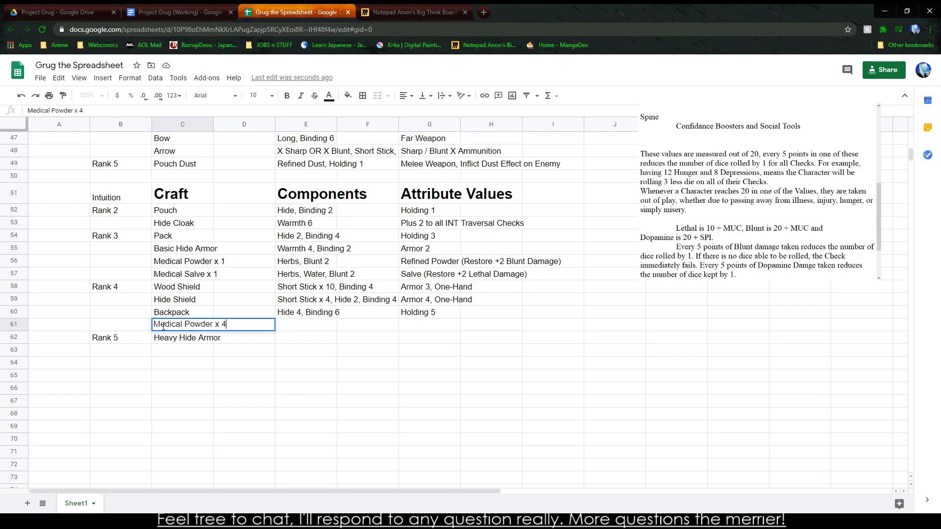
key("Tab")
key("Tab")
type("Herbs ")
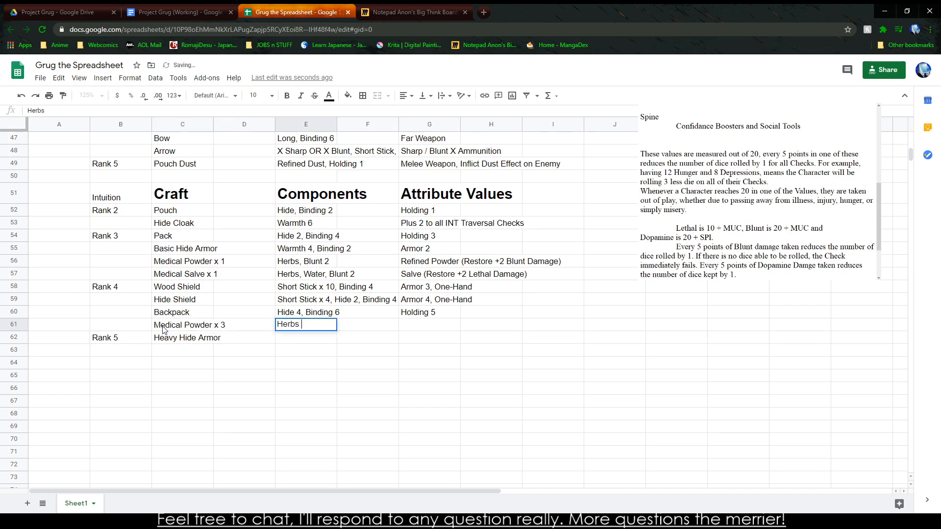
type("x 2,")
key("BackSpace")
type(", Blunt 2")
key("Tab")
key("Tab")
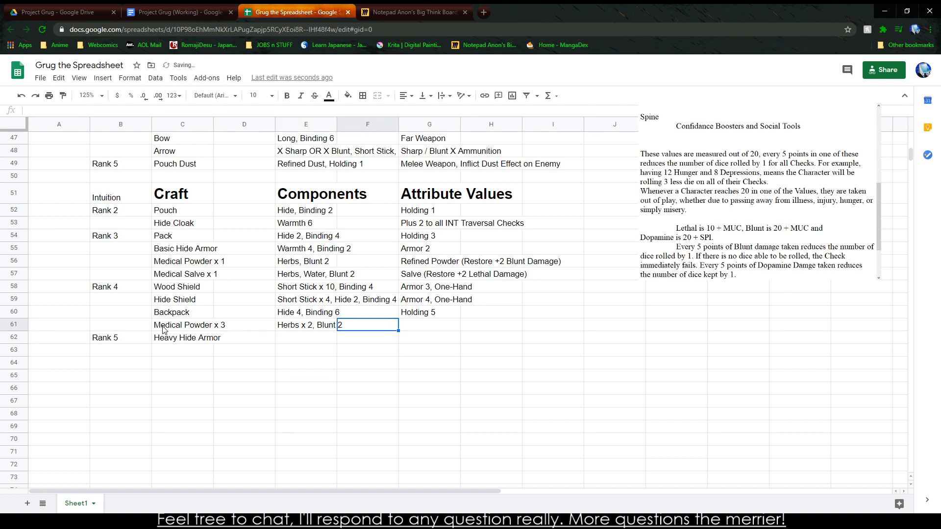
type("Refined Pow")
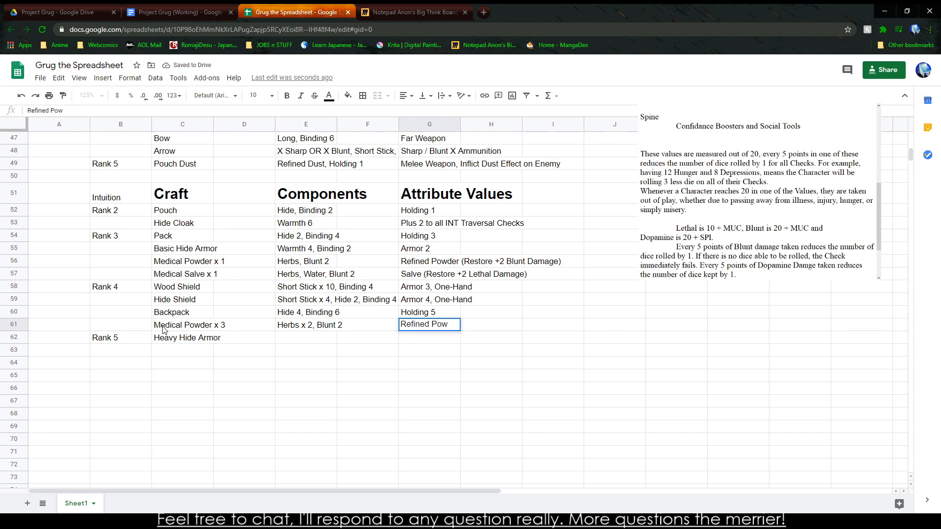
type("erer (Restore +2 Blunt Damage)")
key("Down")
key("Left")
key("Down")
key("Left")
key("Left")
key("Down")
key("Left")
key("Left")
key("Left")
key("Right")
key("Right")
key("Up")
key("Up")
key("Up")
key("Down")
key("Left")
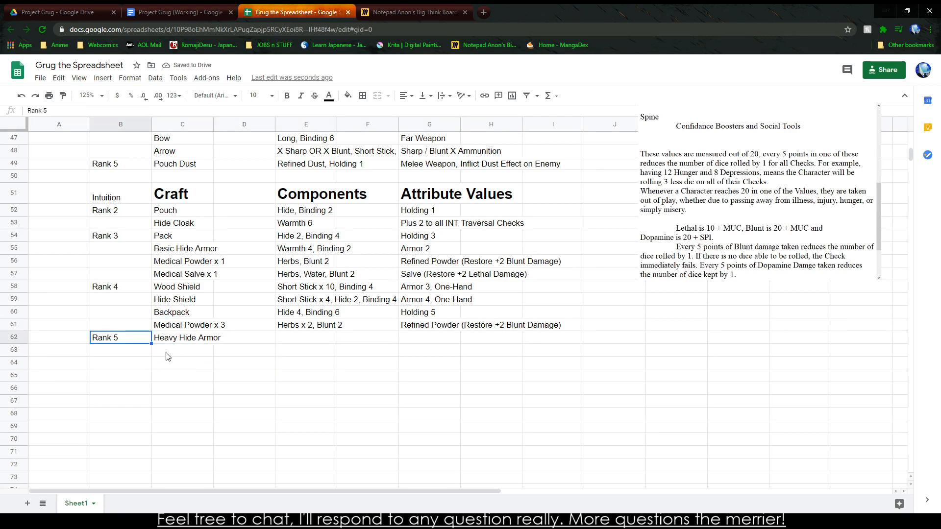
Step: Shift the Rank 5 label and Heavy Hide Armor down one row to free a row under Rank 4
left_click(189, 341)
key("Delete")
key("ctrl+z")
left_click_drag(114, 340, 151, 343)
Step: Fill the empty Rank 4 row with "Mdical Salve x 2", components "Hebers, Water, Blunt 2" and attribute value "Salve (Restore +2 Lethal Damage)"
left_click(171, 341)
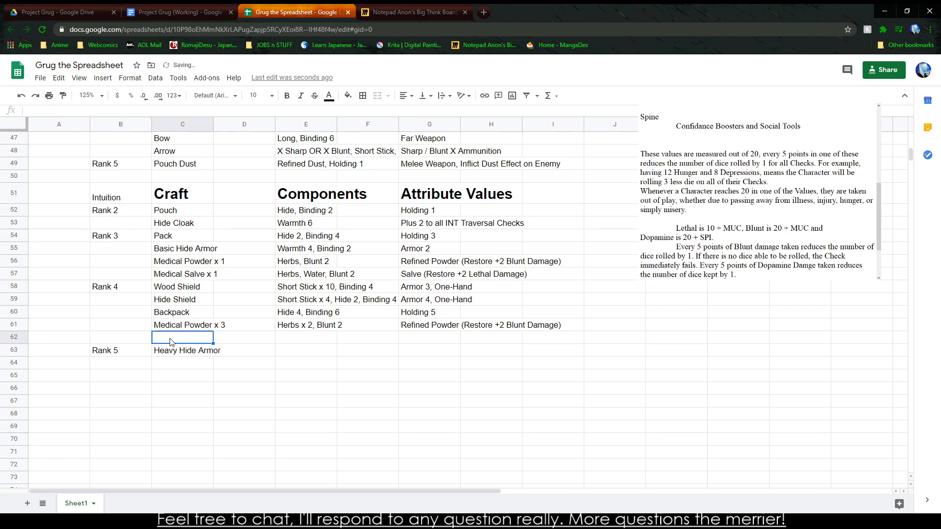
type("Mdical S")
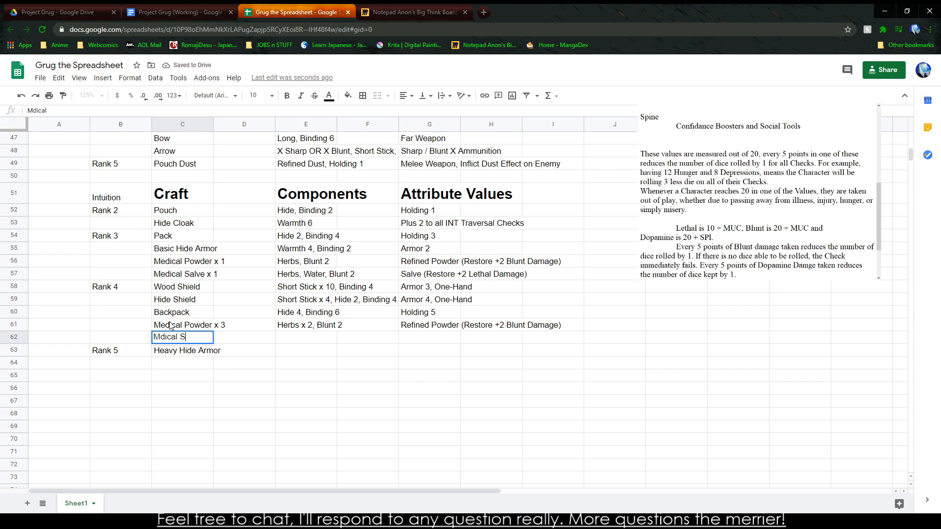
type("alve x 2")
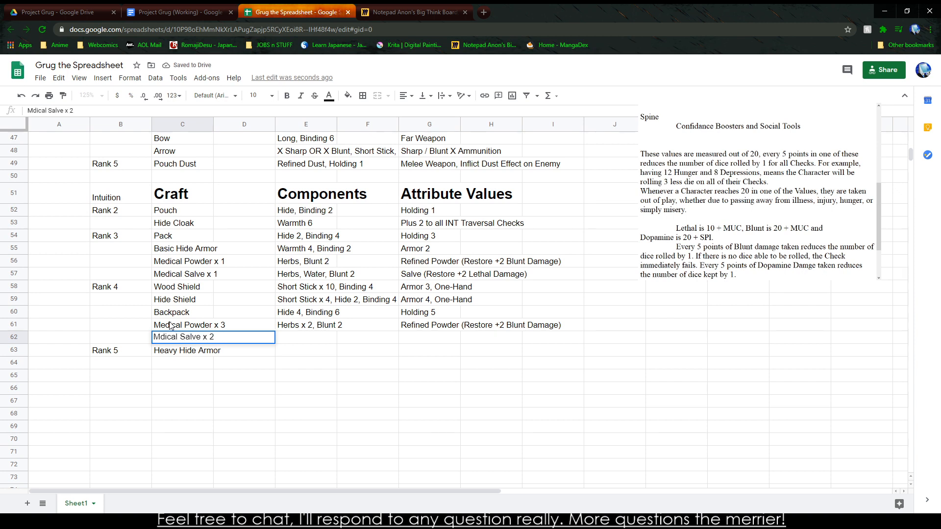
key("Tab")
key("Tab")
type("Hebers, Water, Blunt 2")
key("Tab")
key("Tab")
type("Sa")
key("Return")
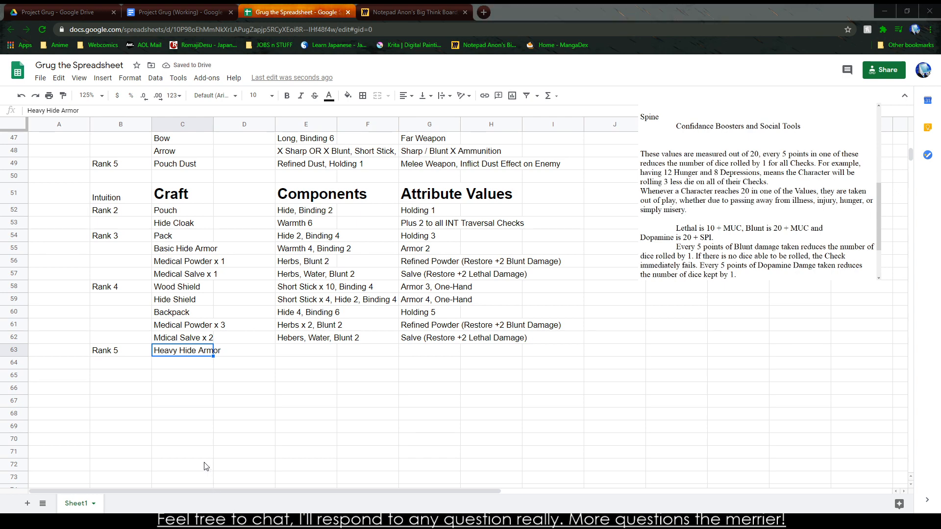
Step: Fill in the Heavy Hide Armor's components as "Warmth 6, Binding 4, Fire"
left_click(181, 419)
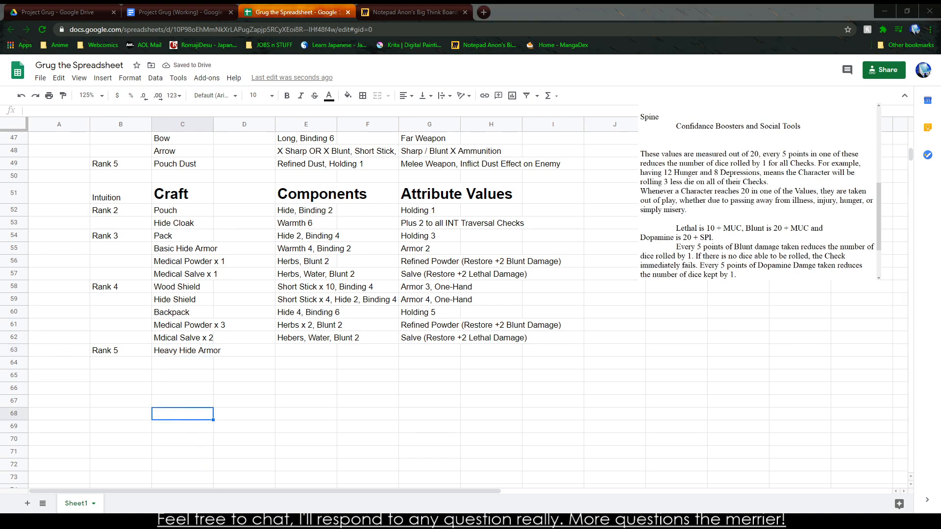
scroll(209, 481, "down", 2)
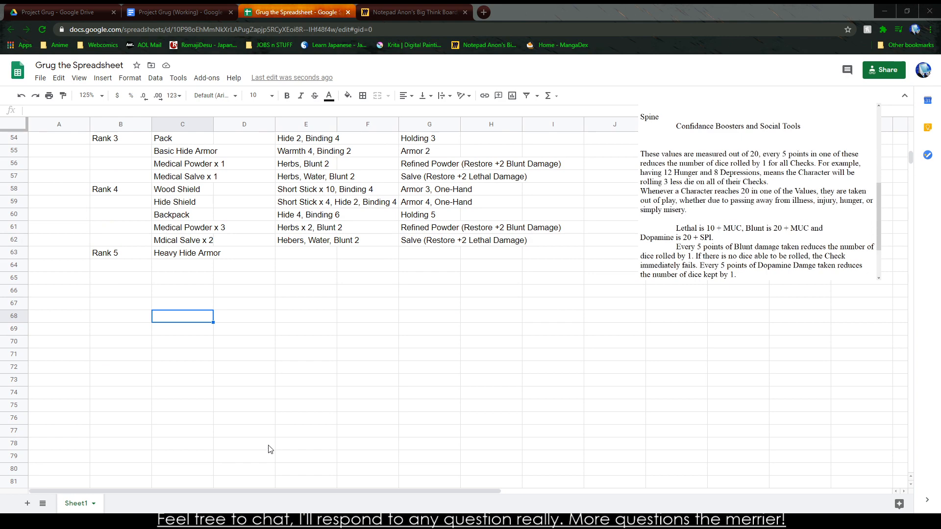
scroll(271, 395, "up", 2)
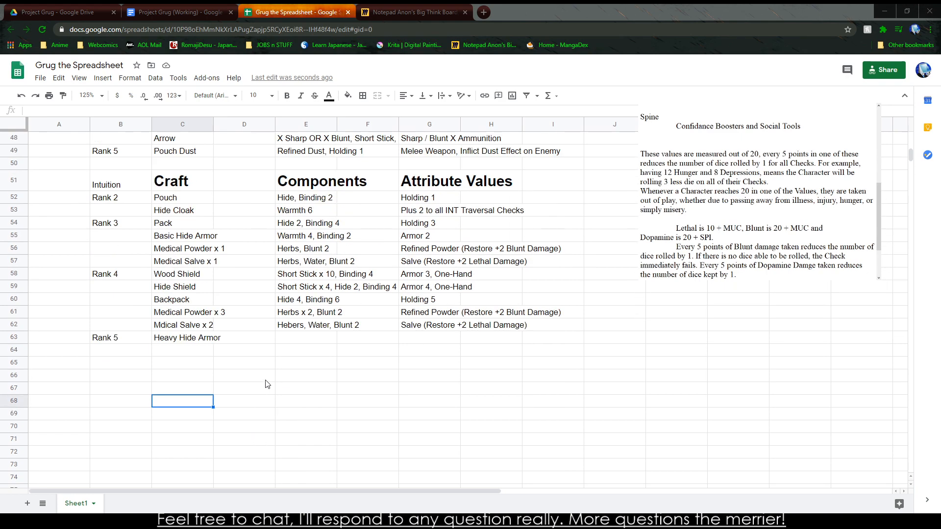
left_click(284, 352)
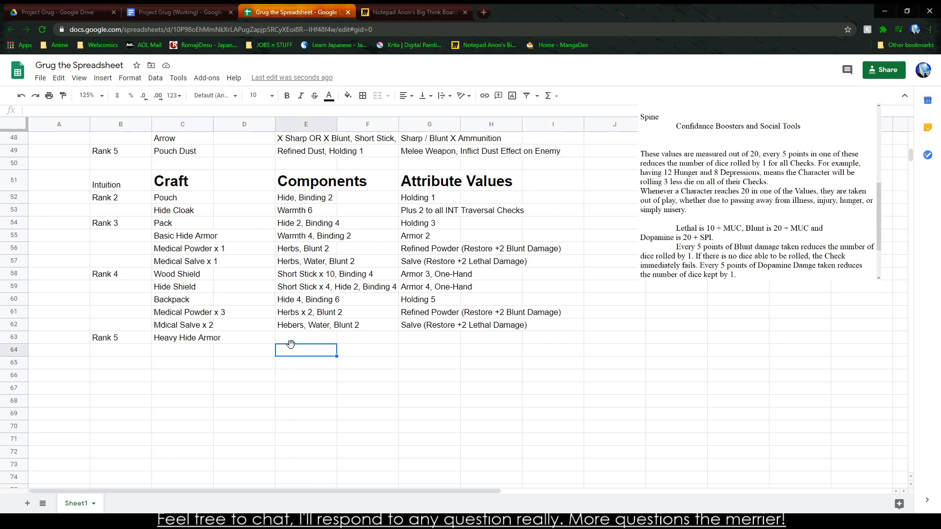
left_click(292, 338)
type("Warm")
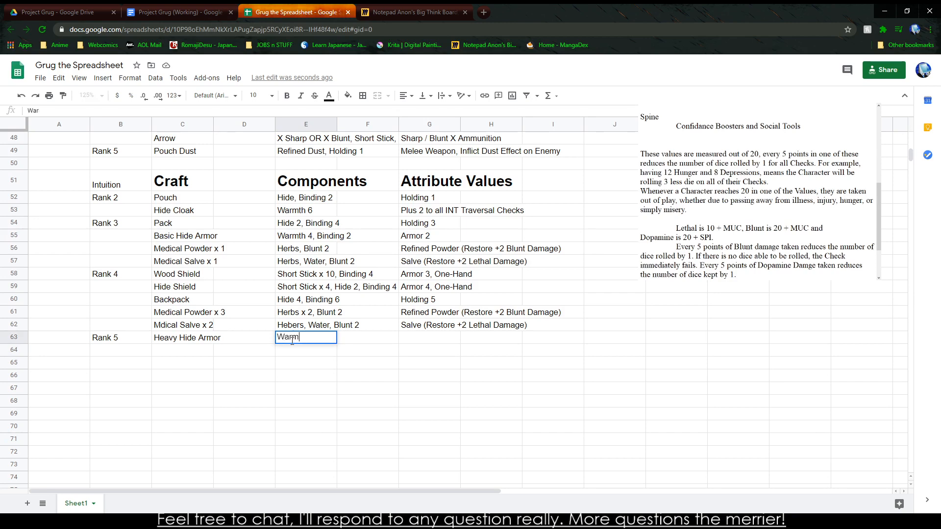
type("th 6, Bluinding")
key("BackSpace")
key("BackSpace")
key("BackSpace")
key("BackSpace")
key("BackSpace")
type("dding 4")
key("BackSpace")
type("6,")
key("BackSpace")
key("BackSpace")
key("BackSpace")
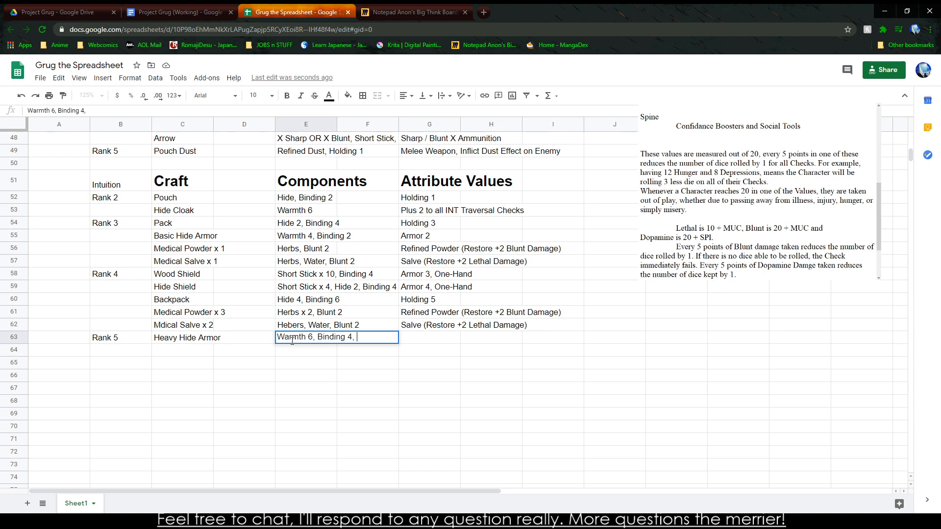
type("4, Fire")
key("Tab")
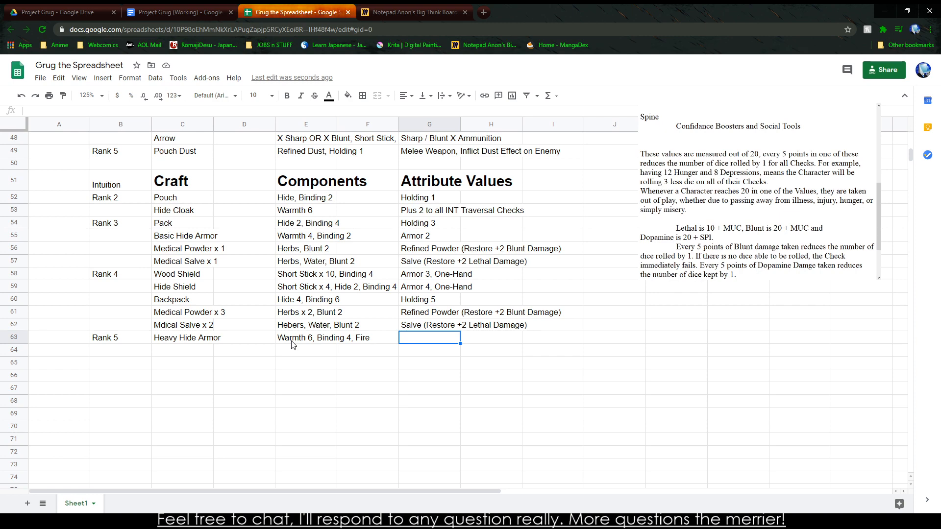
Step: Set the Heavy Hide Armor's attribute value to "Armor 4"
type("Armor 4")
key("BackSpace")
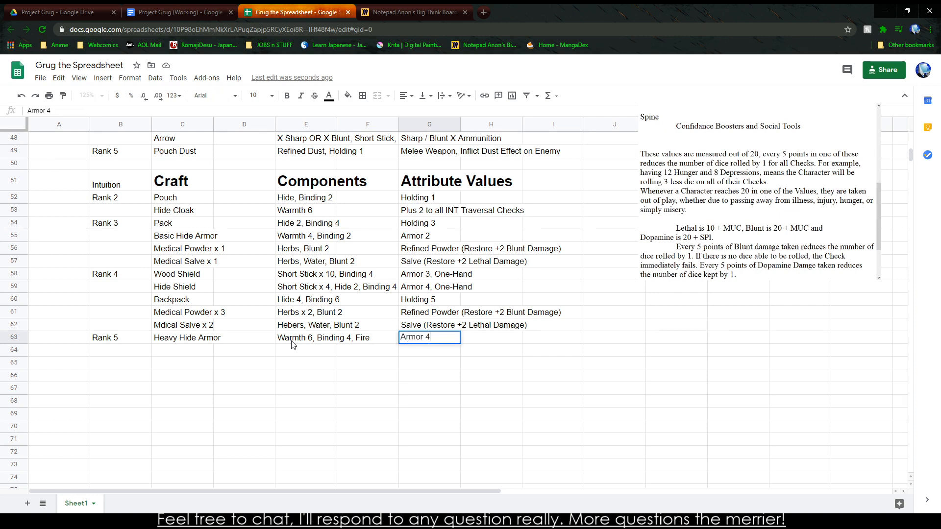
key("Return")
Step: Copy the whole Intuition craft table and paste the copy below it, starting at cell B65
left_click(262, 367)
left_click(60, 352)
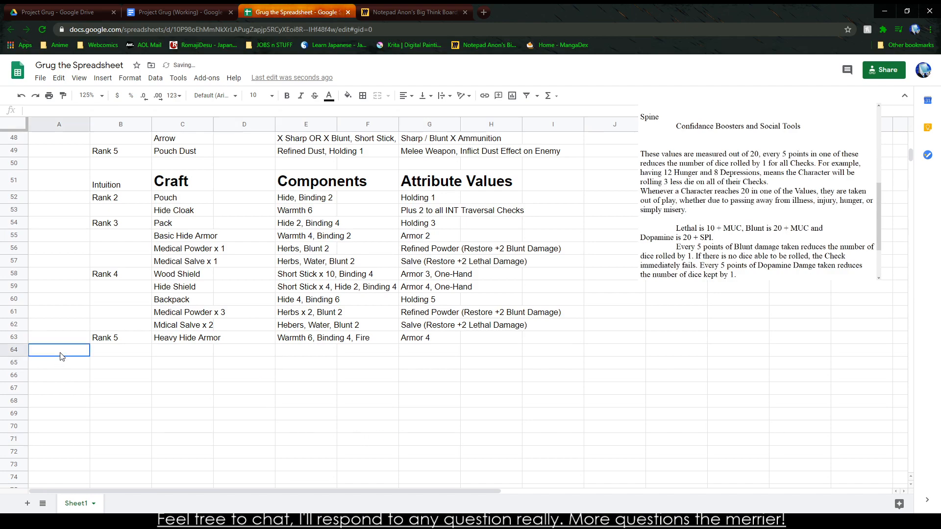
left_click(191, 300)
left_click(178, 313)
left_click_drag(67, 339, 208, 337)
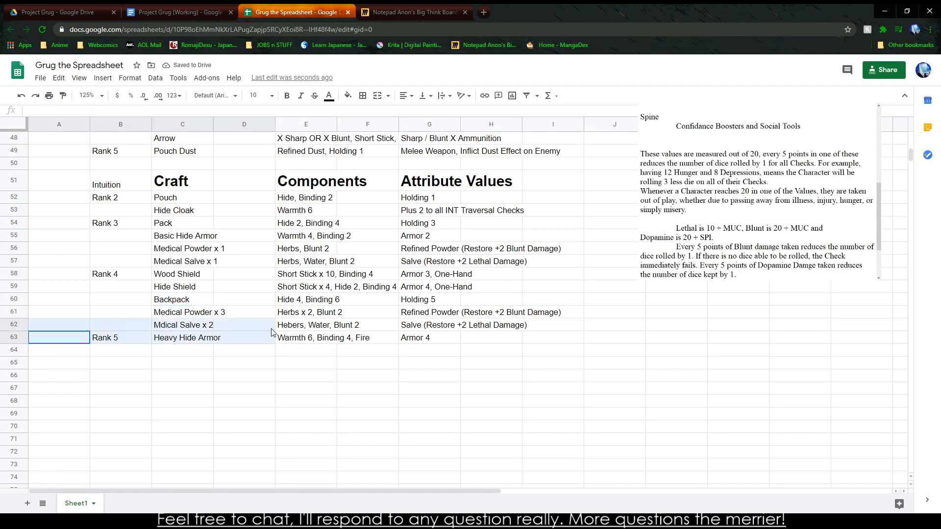
left_click(117, 385)
scroll(118, 384, "up", 6)
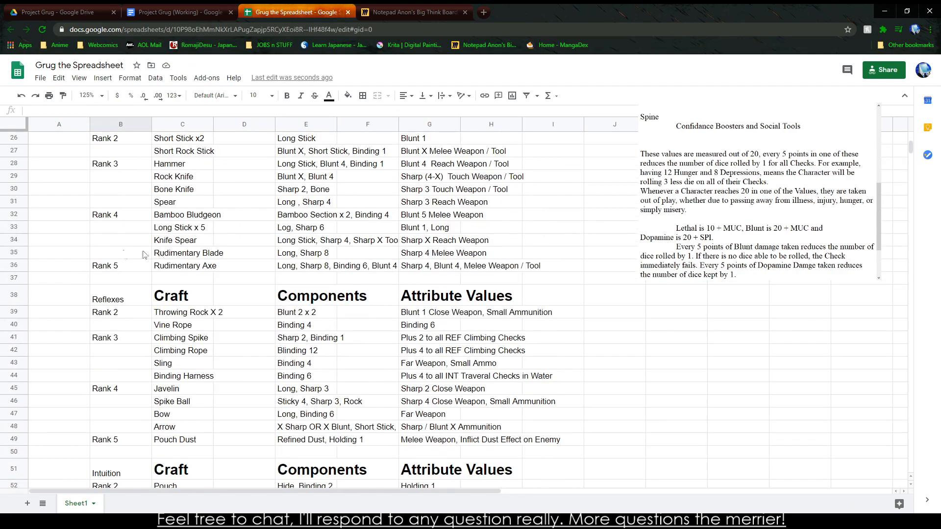
scroll(147, 257, "up", 4)
left_click_drag(120, 309, 283, 416)
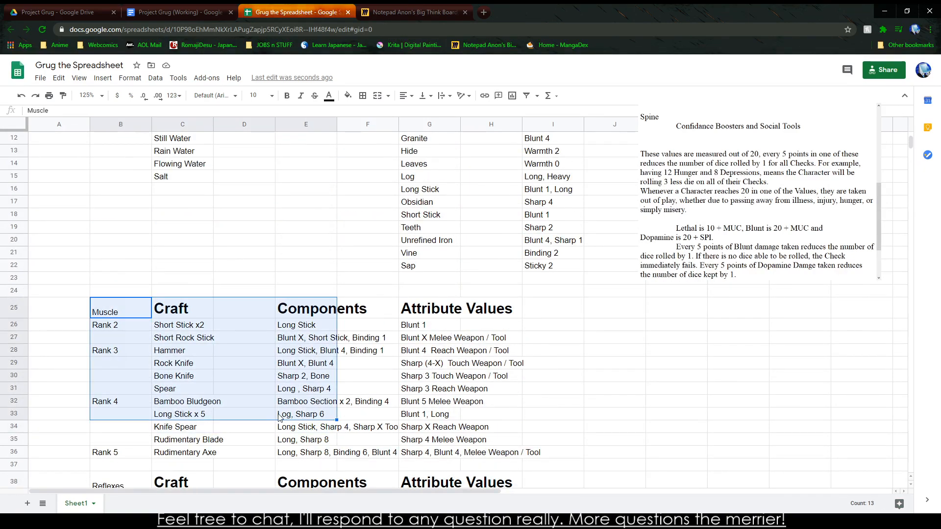
scroll(283, 416, "down", 9)
left_click_drag(121, 220, 498, 378)
key("ctrl+c")
left_click(103, 403)
key("ctrl+v")
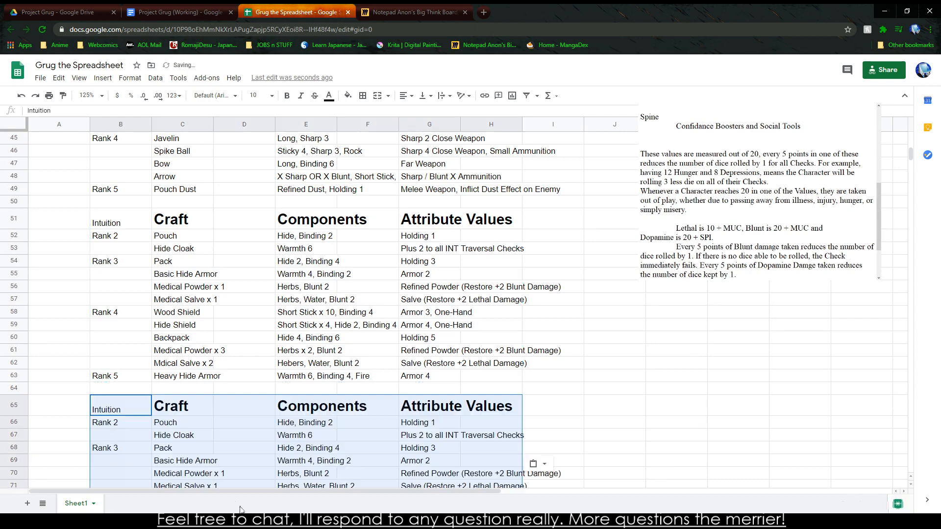
Step: Check the attribute list in the reference notes and relabel the pasted table from Intuition to "Spine"
scroll(708, 207, "up", 3)
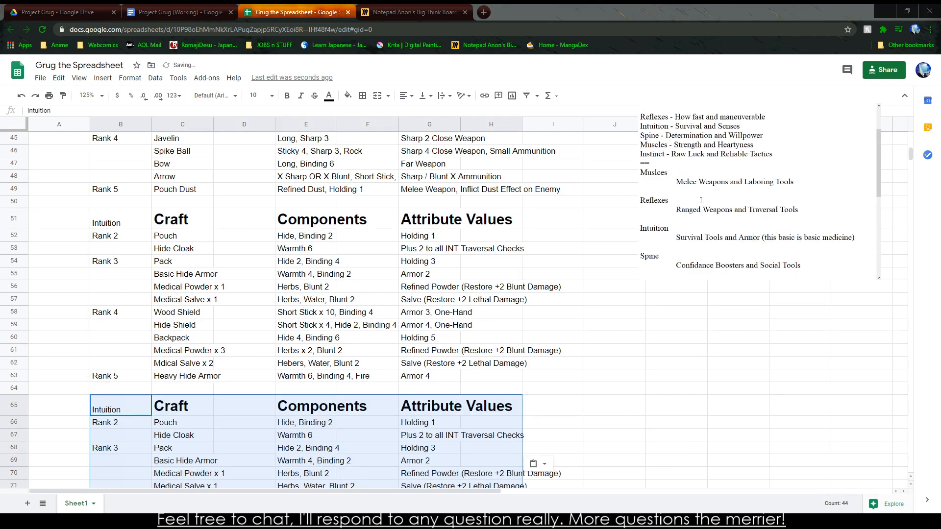
left_click(186, 376)
left_click(130, 406)
type("Spine")
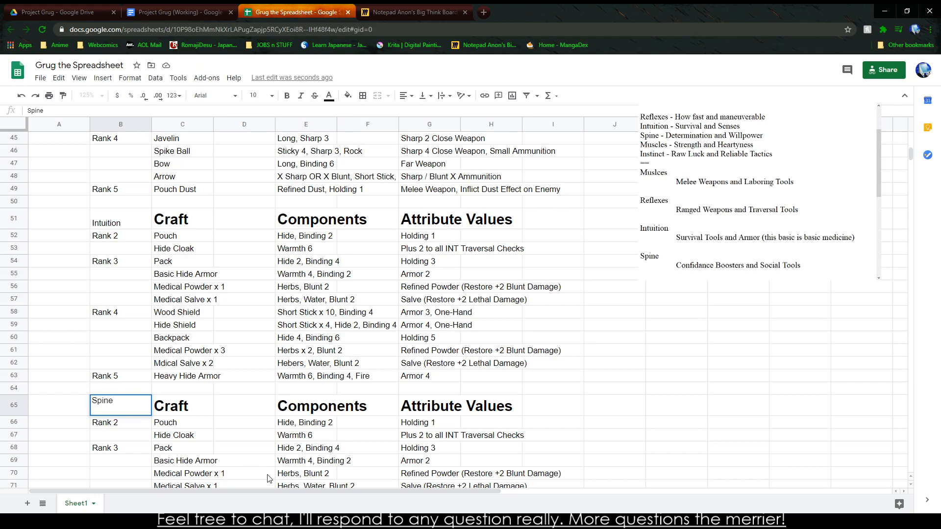
Step: Clear all crafts, components and attribute values from the Spine table, keeping its headers and rank labels
left_click_drag(182, 422, 500, 406)
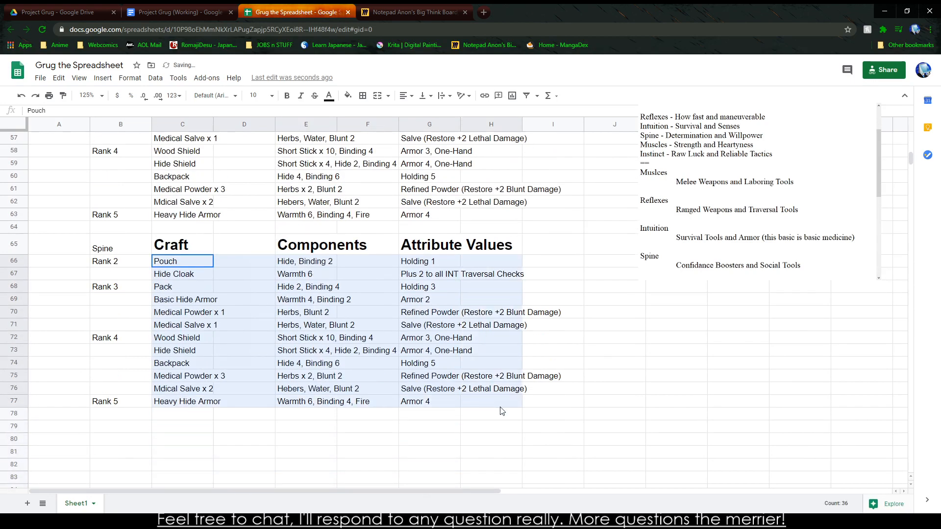
key("Delete")
left_click(496, 404)
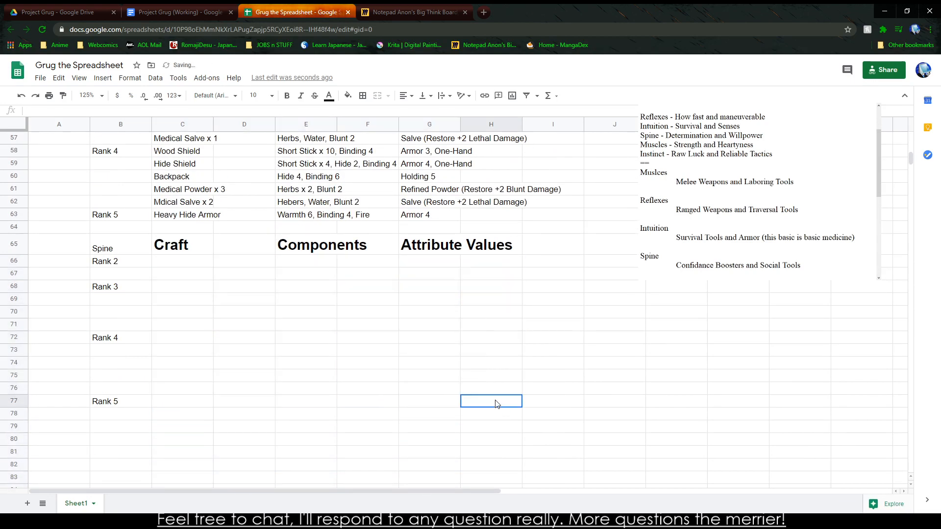
Step: Enter "Bone Trophy" as the first Rank 2 craft of the Spine table
left_click(170, 261)
type("Bone")
key("BackSpace")
key("BackSpace")
key("BackSpace")
type("Bbone")
key("BackSpace")
key("BackSpace")
key("BackSpace")
key("BackSpace")
type("one Trophy")
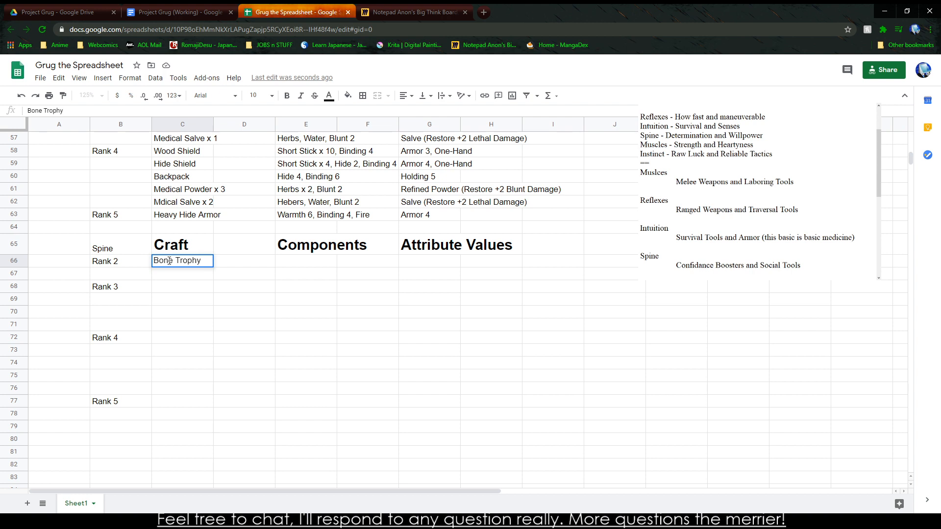
key("Tab")
key("Tab")
type("Bone")
key("BackSpace")
key("BackSpace")
key("BackSpace")
key("BackSpace")
key("BackSpace")
Step: Make "Tooth Trophy" the first Rank 2 Spine craft, with the components "Tooth x 4, Binding 1"
key("shift+Tab")
key("shift+Tab")
type("Tooth Trophy")
key("Tab")
key("Tab")
type("Tooth x 4, V")
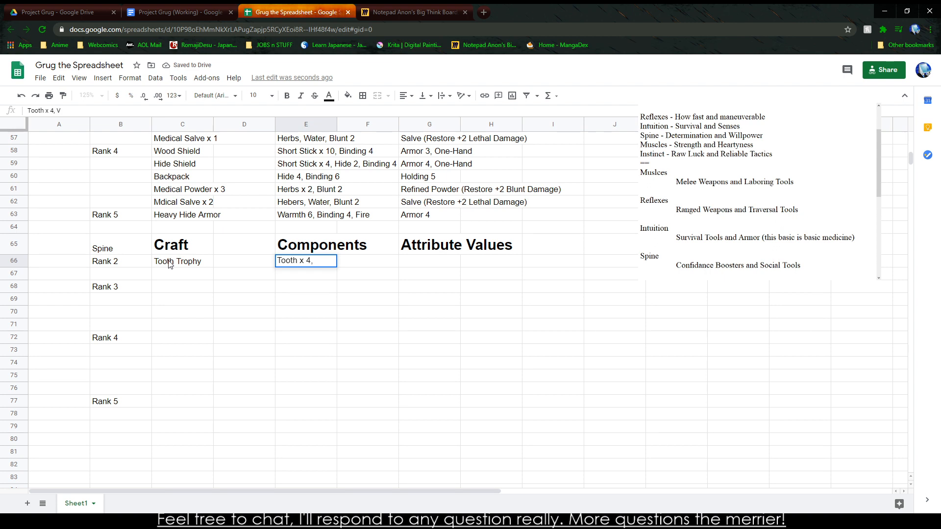
key("BackSpace")
type("Binding 1")
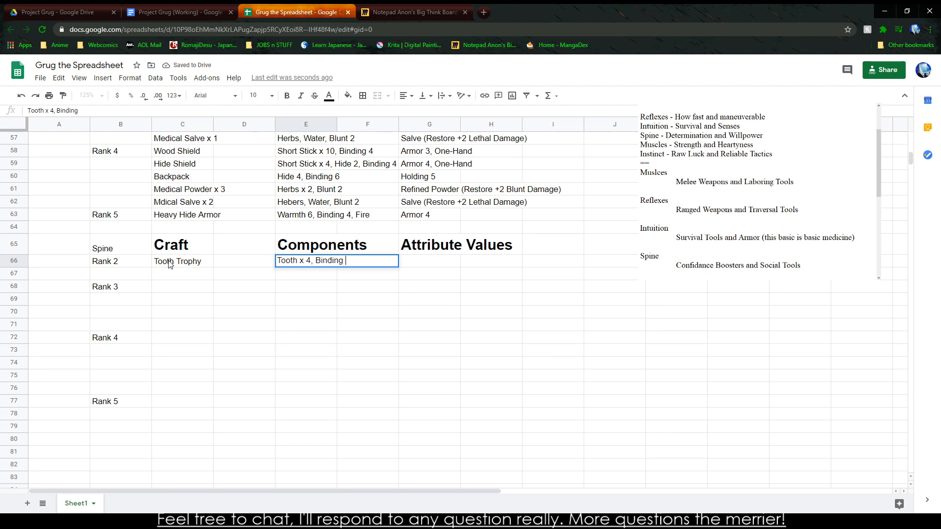
key("Tab")
key("Tab")
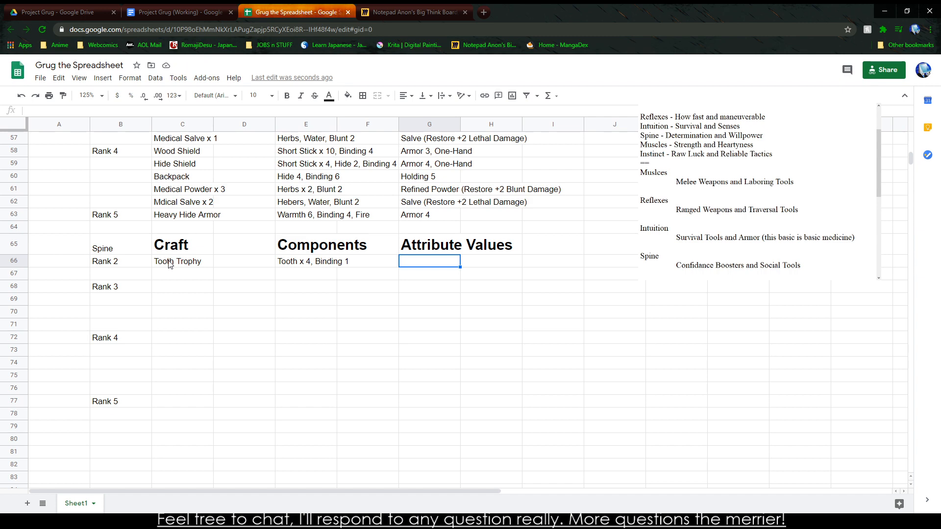
Step: Set the Tooth Trophy's attribute value to "Plus +1 to all SPI Social Checks"
scroll(169, 264, "up", 3)
type("Plus")
key("BackSpace")
key("BackSpace")
type("us 1 ot")
key("BackSpace")
key("BackSpace")
type("1 to all")
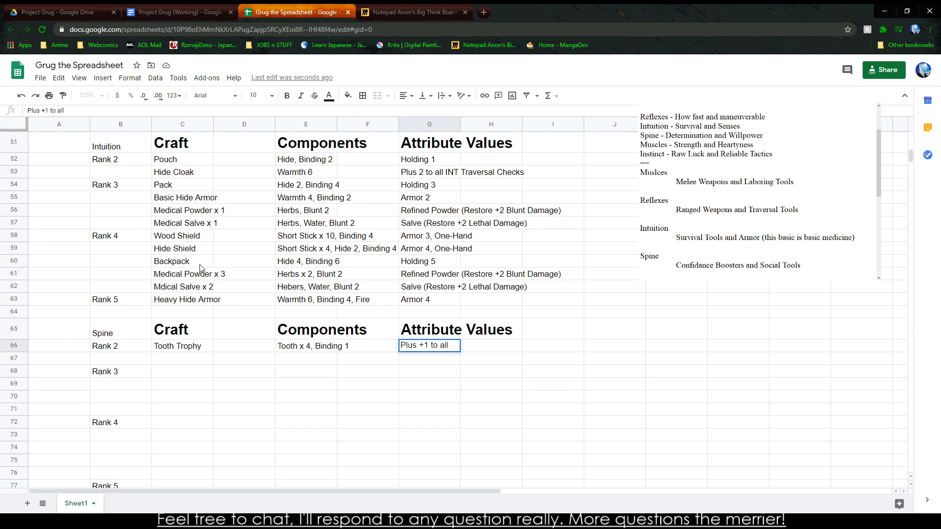
type(" SPI Checks")
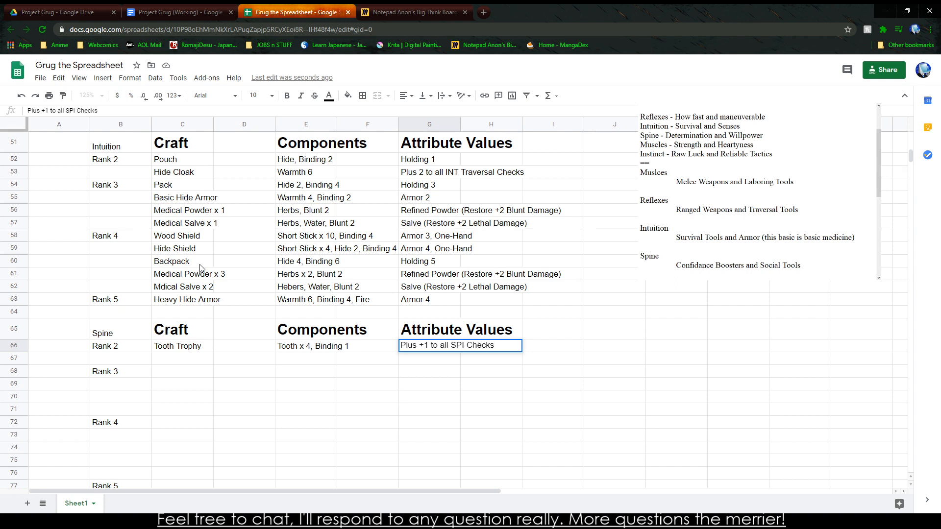
key("BackSpace")
key("BackSpace")
key("BackSpace")
key("BackSpace")
key("BackSpace")
type("Social Checks")
key("Return")
Step: Add "Bone Trophy" as the second Rank 2 craft, directly below the Tooth Trophy
key("Left")
key("Left")
key("Left")
key("Left")
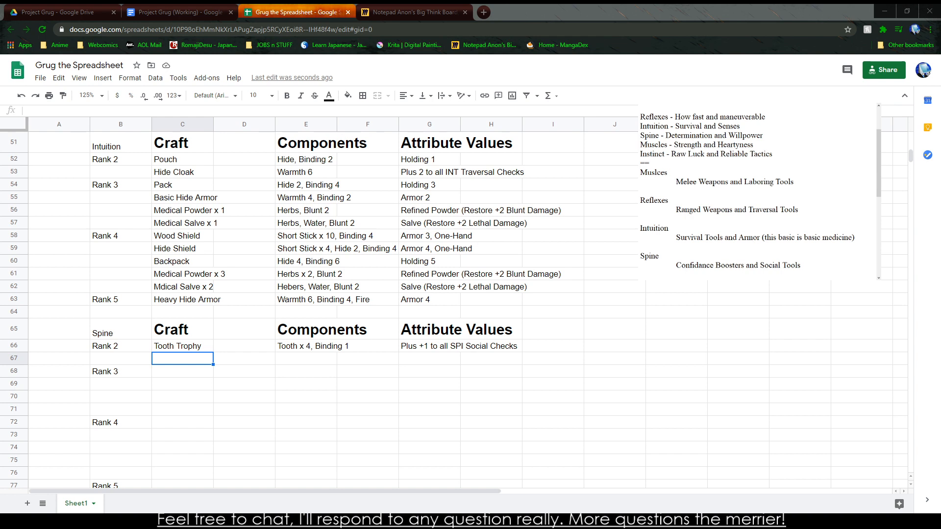
left_click(175, 448)
left_click(170, 417)
left_click(185, 384)
left_click(193, 360)
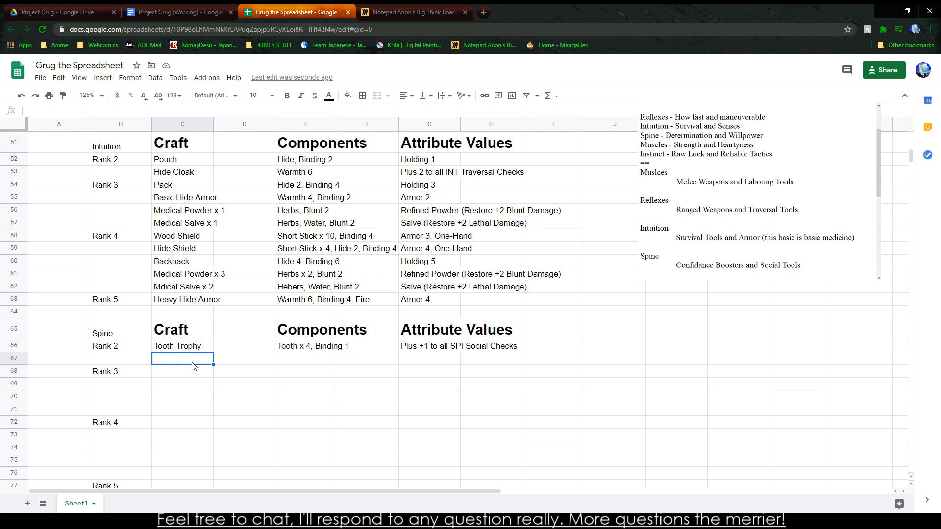
type("Bone Tro")
key("Tab")
key("Tab")
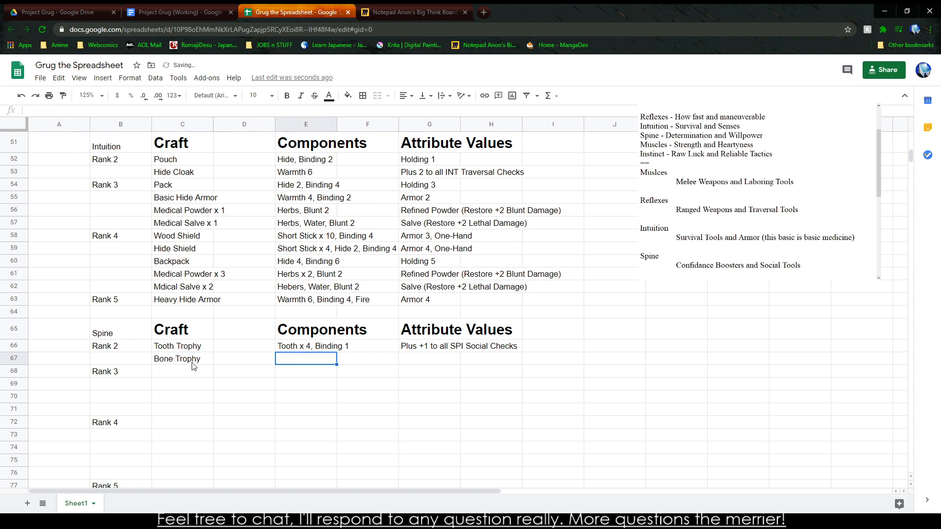
Step: Set the Bone Trophy's components to "Bone x 3, Sticky 4"
type("Bone x ")
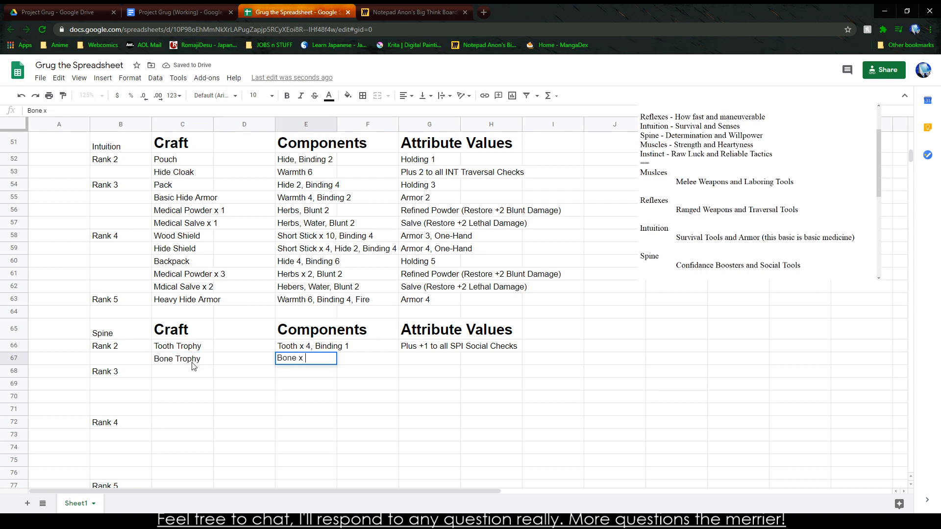
type("3, Binding")
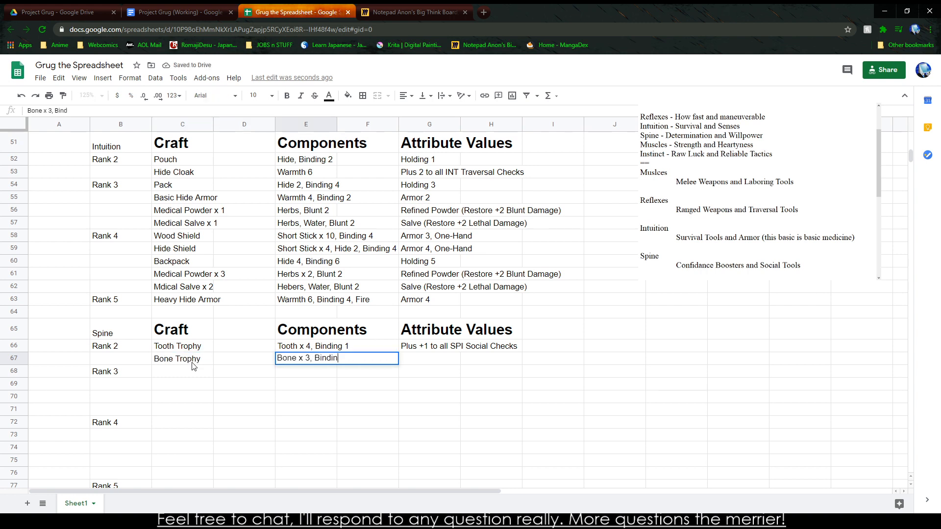
key("BackSpace")
key("BackSpace")
key("BackSpace")
key("BackSpace")
key("BackSpace")
key("BackSpace")
key("BackSpace")
type("Stic")
type("k 2 ")
type("y 4")
key("Tab")
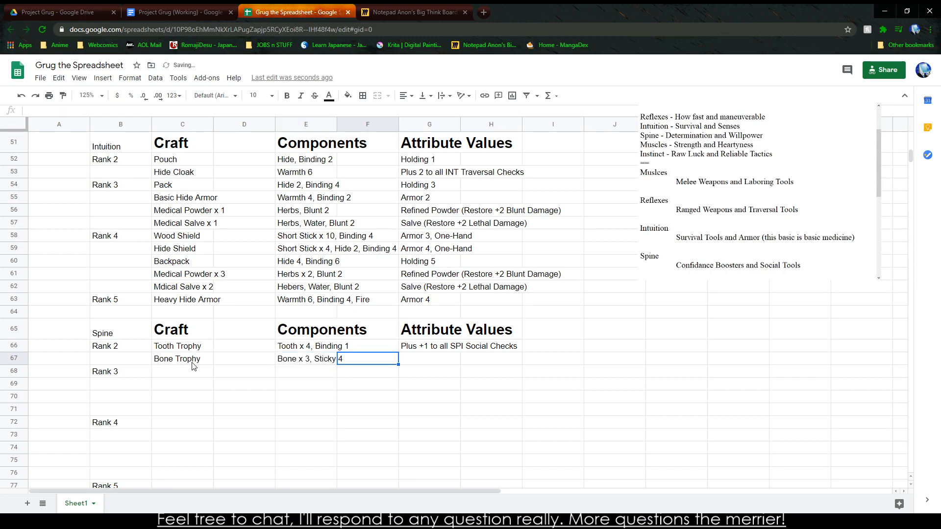
key("Tab")
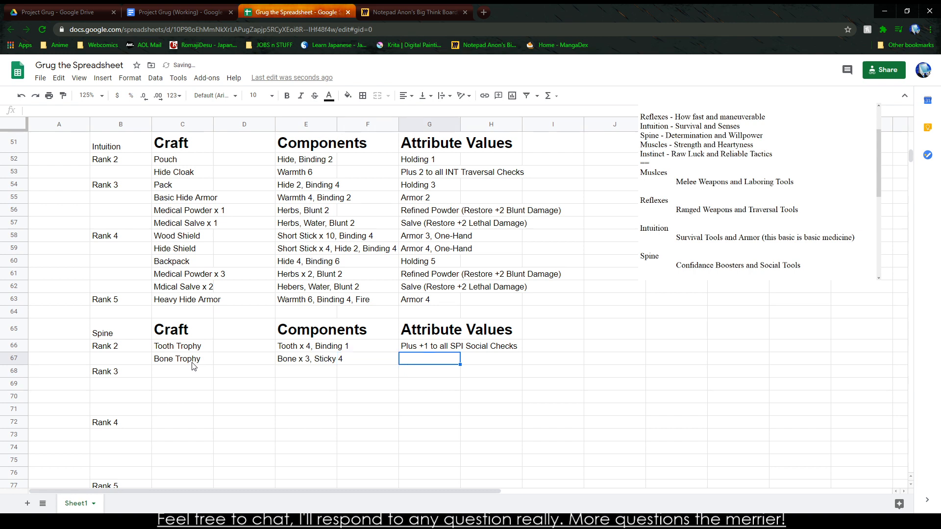
Step: Set the Bone Trophy's attribute value to "Plus +2 to all SPI Social Checcks"
type("PLus")
key("BackSpace")
key("BackSpace")
key("BackSpace")
key("BackSpace")
type("lsu")
key("BackSpace")
key("BackSpace")
type("sus")
key("BackSpace")
key("BackSpace")
key("BackSpace")
type("us ")
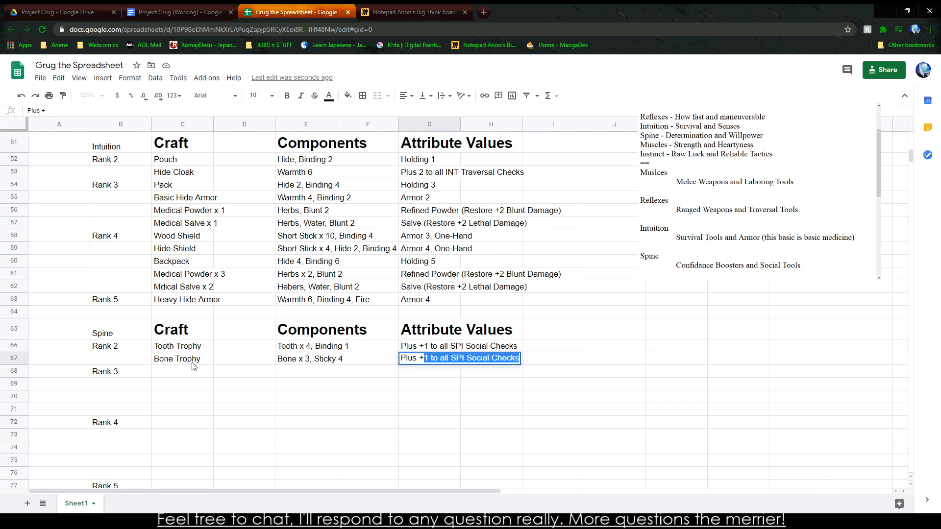
type("+2 ")
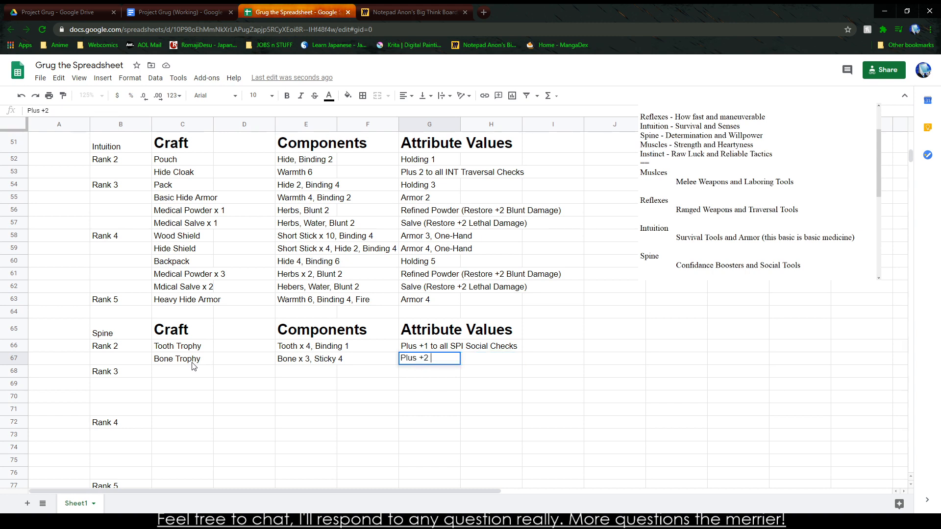
type("to all SPI Social Checcks")
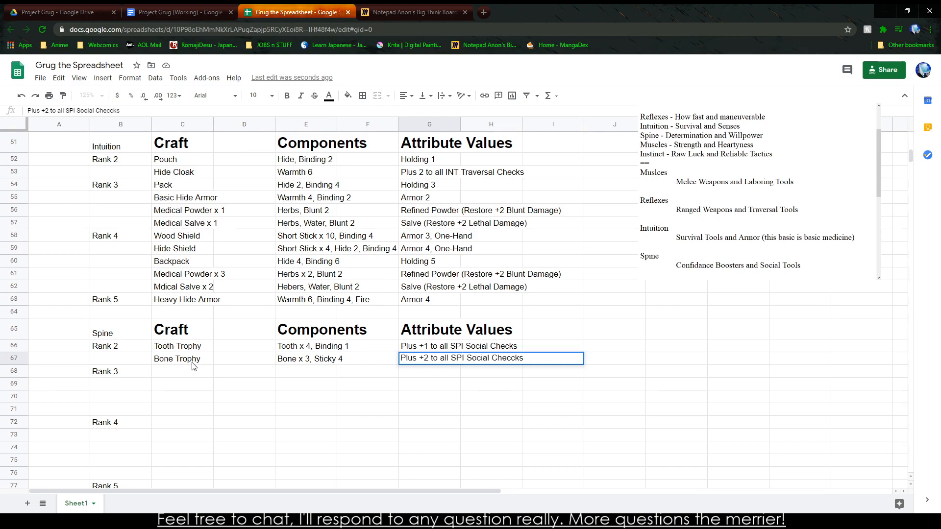
key("Return")
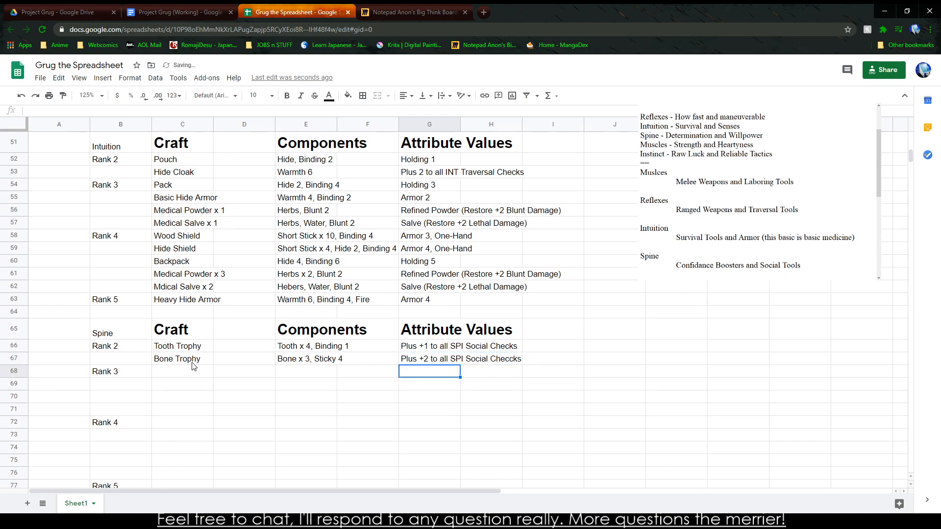
Step: Correct the misspelled "Checcks" to "Checks" in the Bone Trophy's attribute value
key("Up")
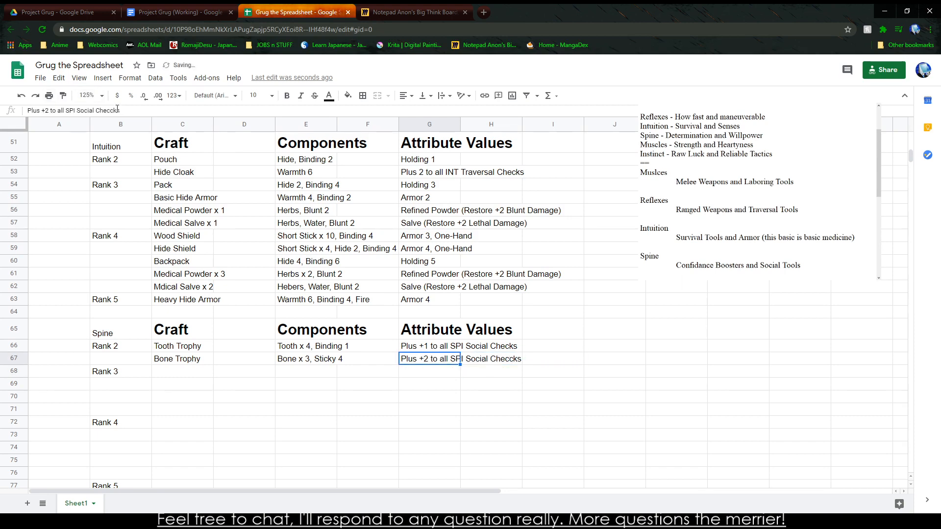
double_click(118, 109)
type("Checcks")
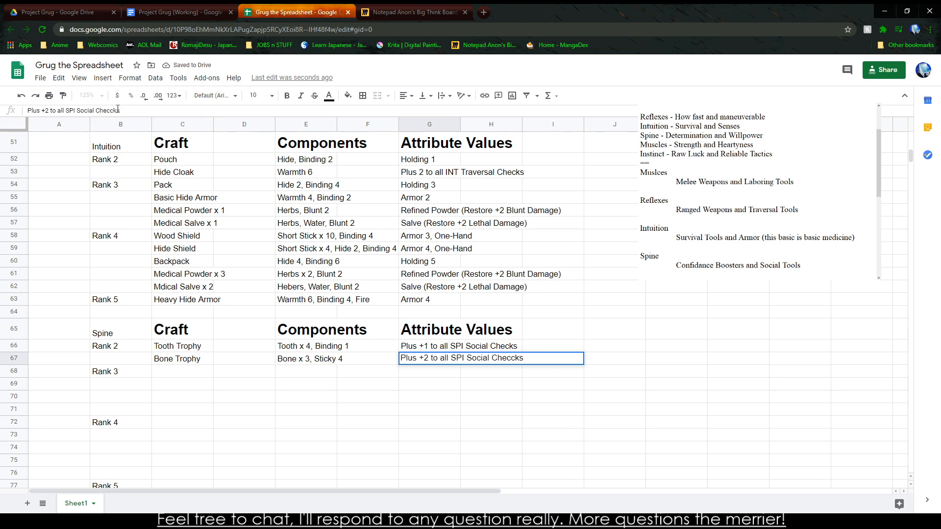
key("BackSpace")
key("BackSpace")
type("ks")
key("Return")
Step: Add "Leadership Sash" as the first Rank 3 Spine craft, with the components "Hide x 2, Binding 2"
key("Left")
key("Left")
key("Left")
key("Left")
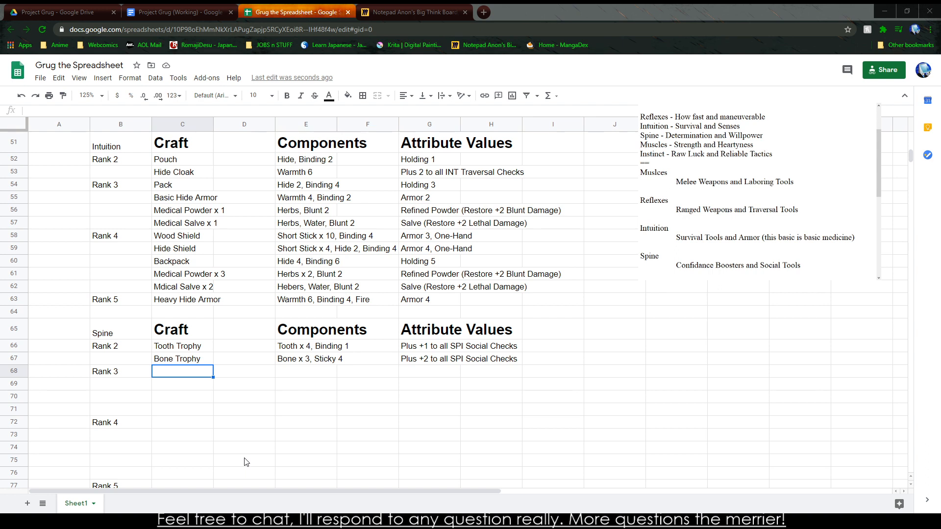
left_click(241, 435)
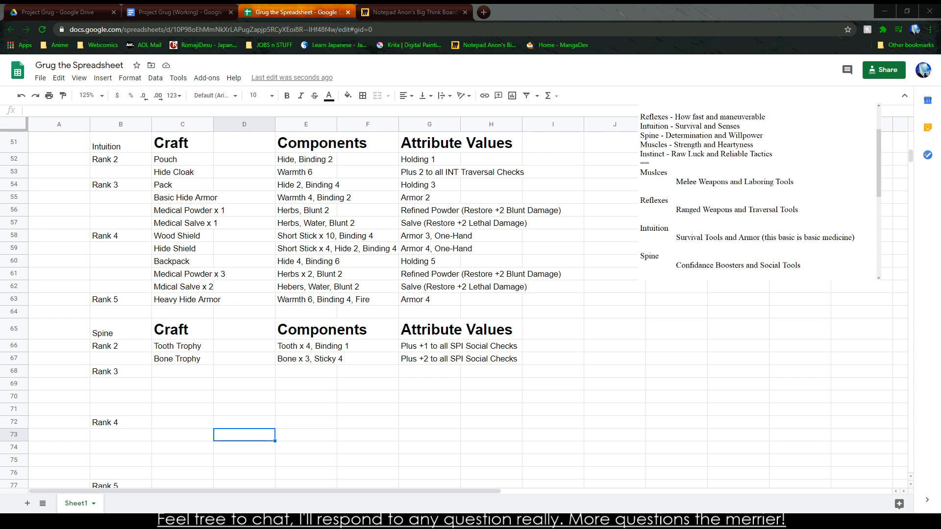
left_click(207, 370)
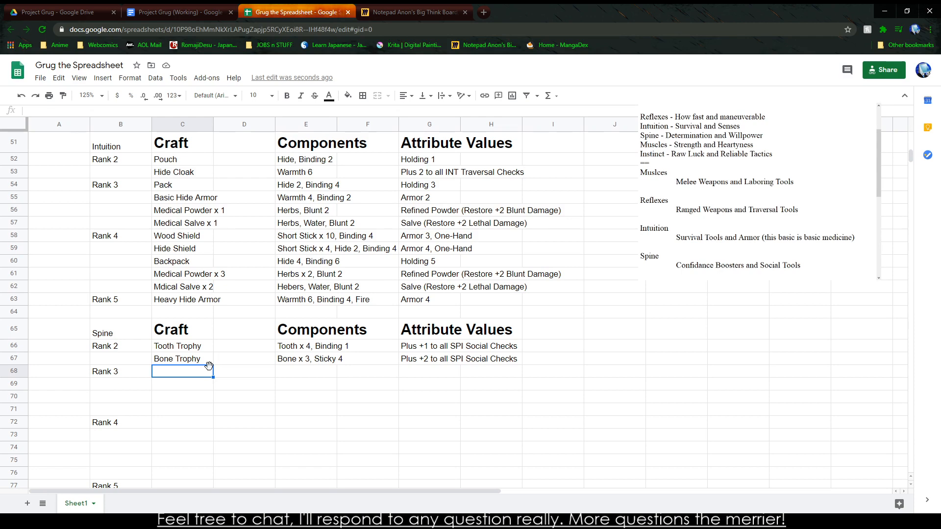
type("Leadership Sash")
key("Tab")
key("Tab")
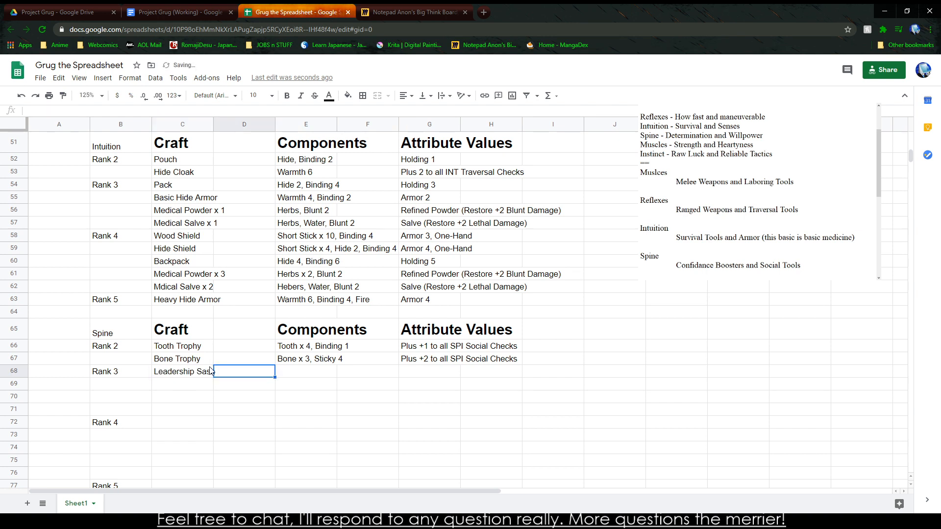
type("Hid")
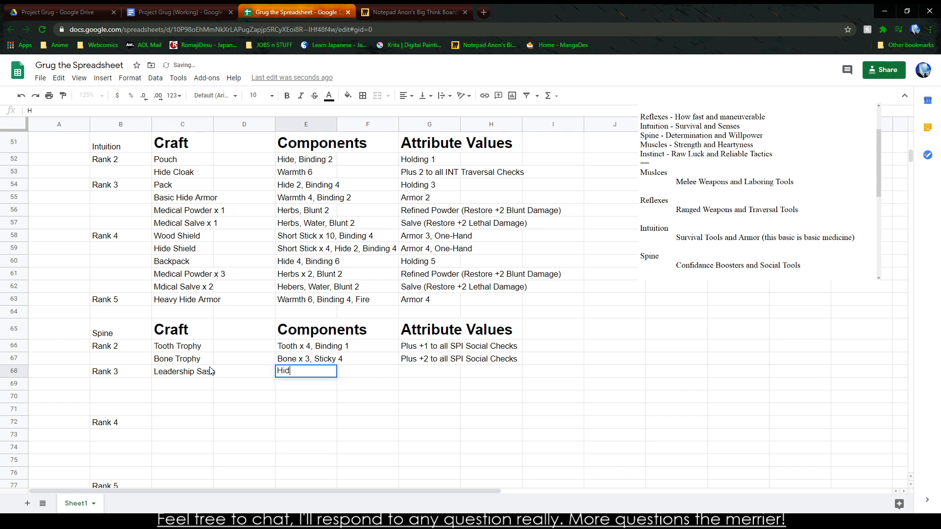
type("e x 2, Binding 2")
key("Tab")
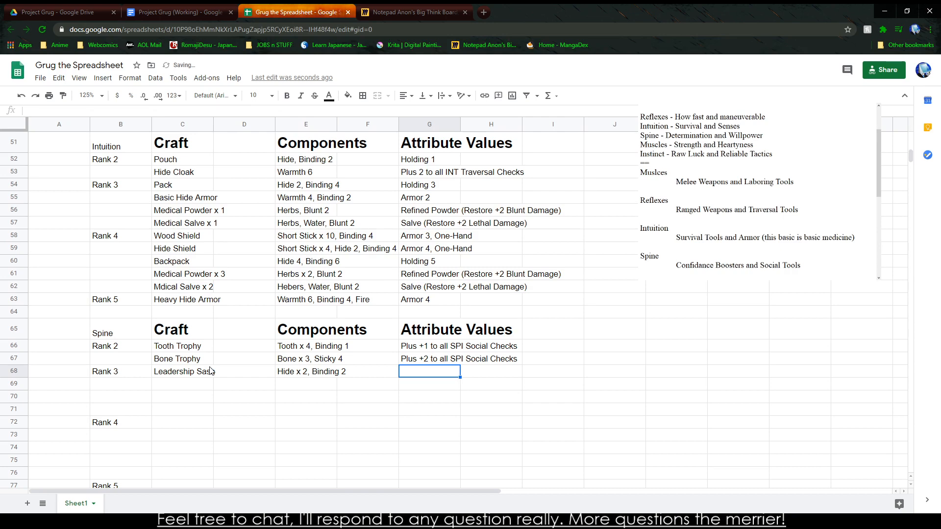
Step: Set the Leadership Sash's attribute value to "Restore +1 Dopamine to all Grugs within 1 SD"
type("Restore ")
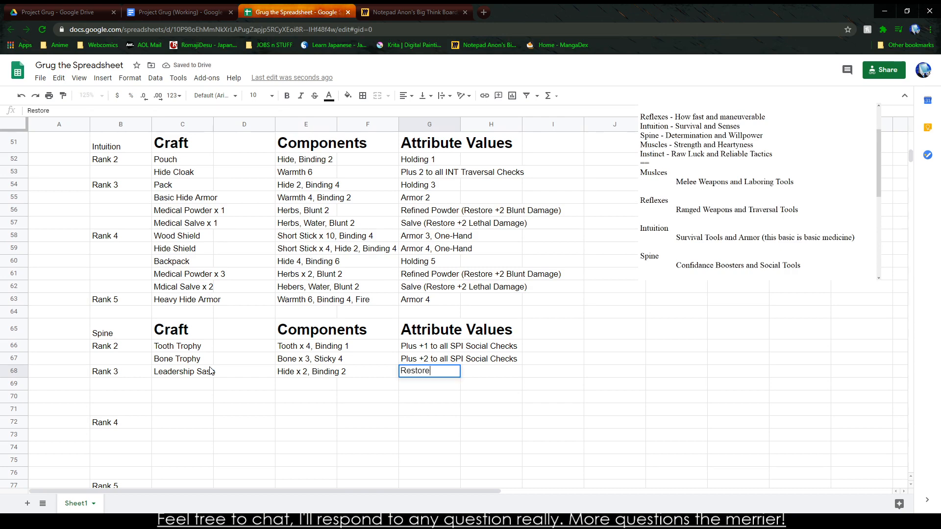
type("+2 Dopamine to all Grugs within 1 SD")
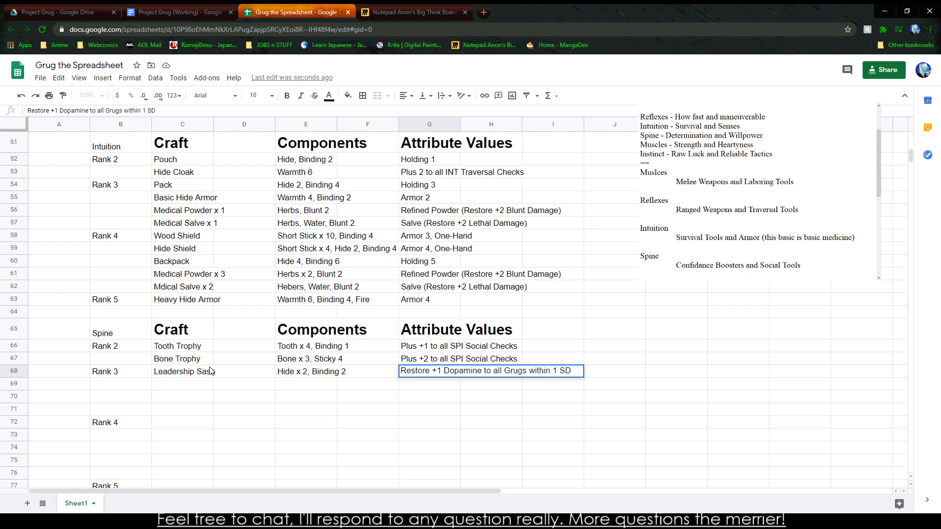
key("Return")
Step: Add "Intimidating Headdress" as the second Rank 3 craft, below the Leadership Sash
key("Down")
key("Left")
key("Left")
key("Up")
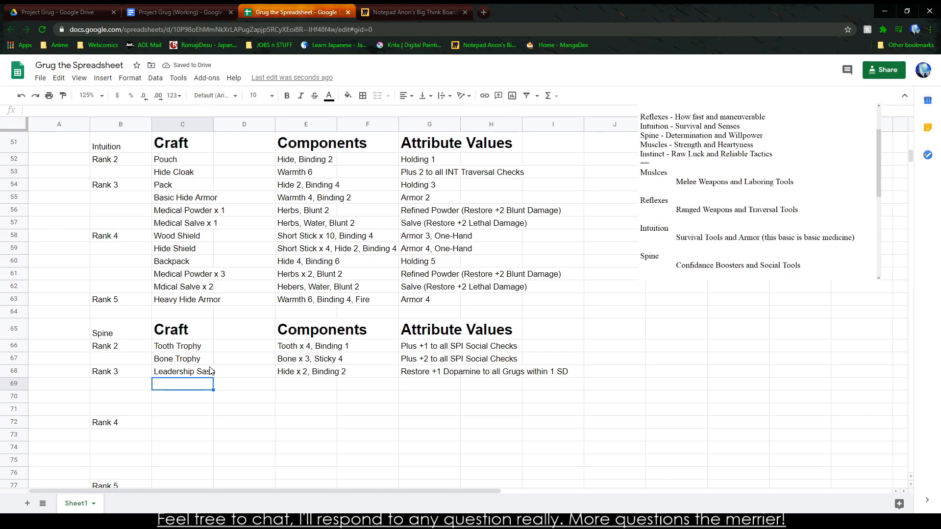
key("Return")
type("W")
key("BackSpace")
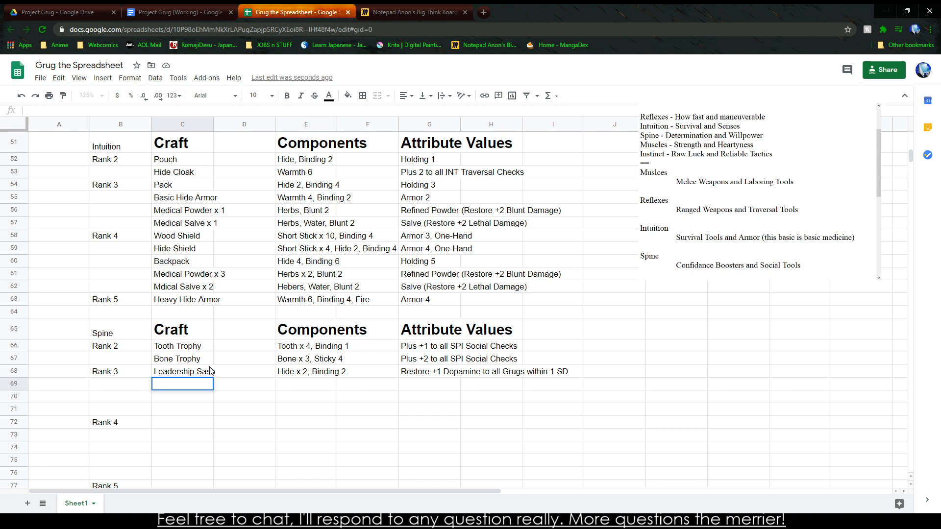
type("T")
key("BackSpace")
key("BackSpace")
type("Intimidating Headdress")
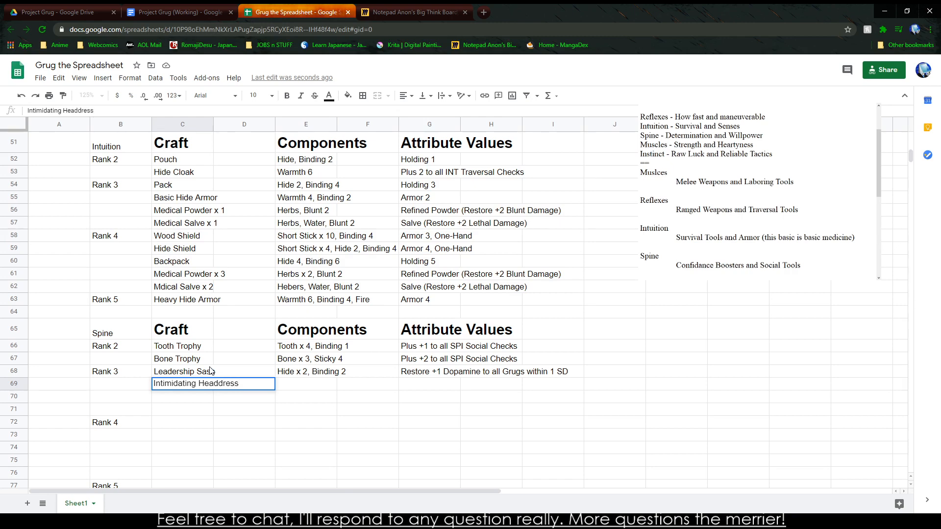
Step: Set the Intimidating Headdress's components to "Bone x 4, Binding 2, Tooth x 6"
key("Tab")
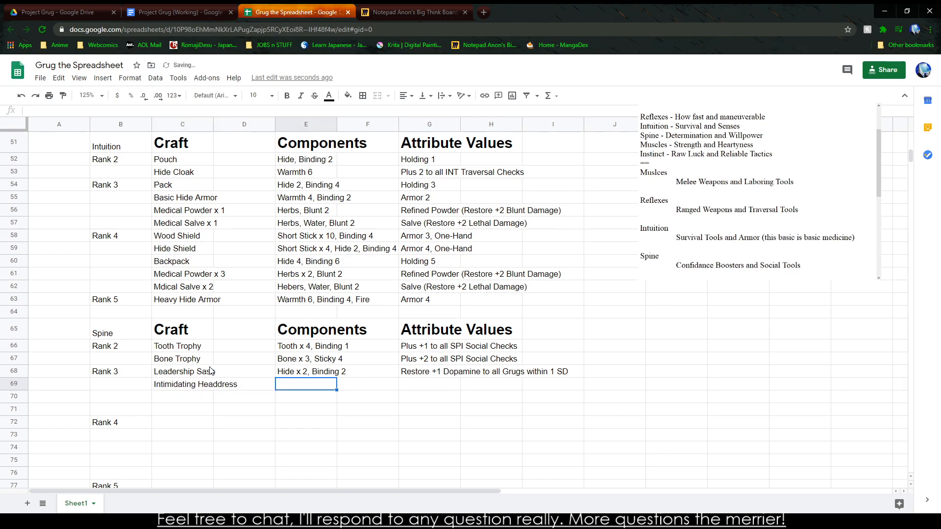
type("Bone x 4")
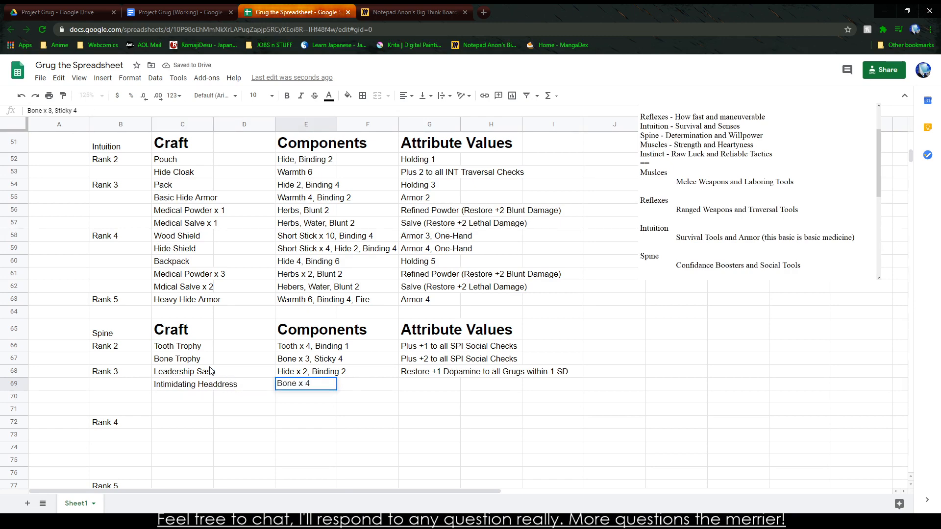
type(", Binding 2")
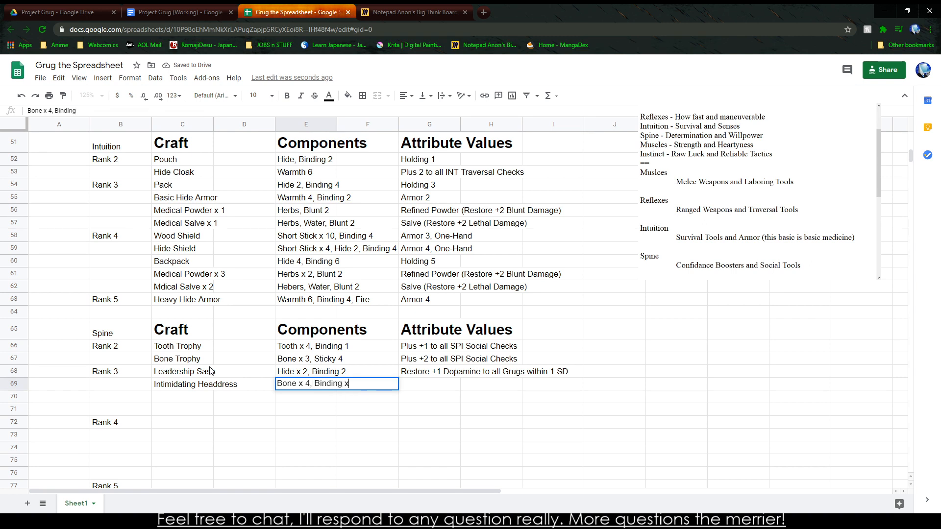
key("BackSpace")
type(", Tooth x 6")
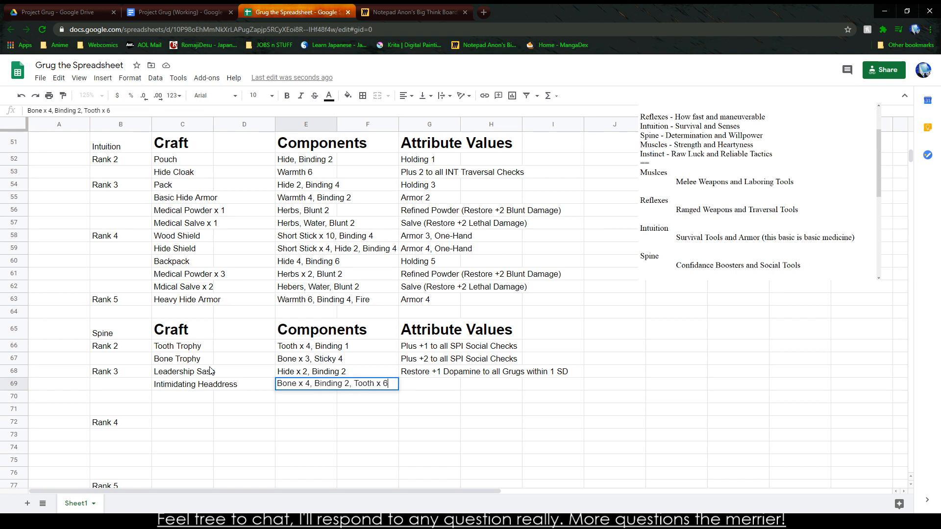
key("Tab")
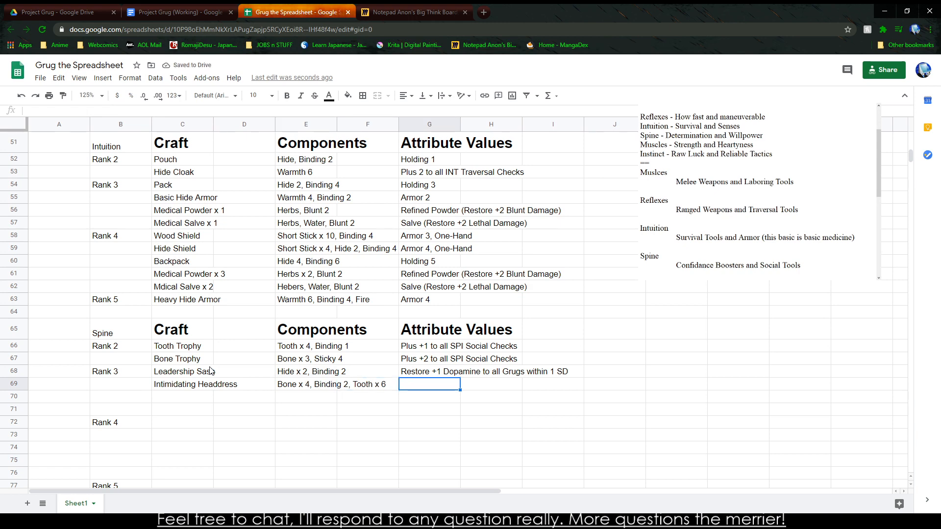
Step: Set the Intimidating Headdress's attribute value to "Reduce 1 Dopamine to all Hostile Grugs within 1 SD"
type("Reduce ")
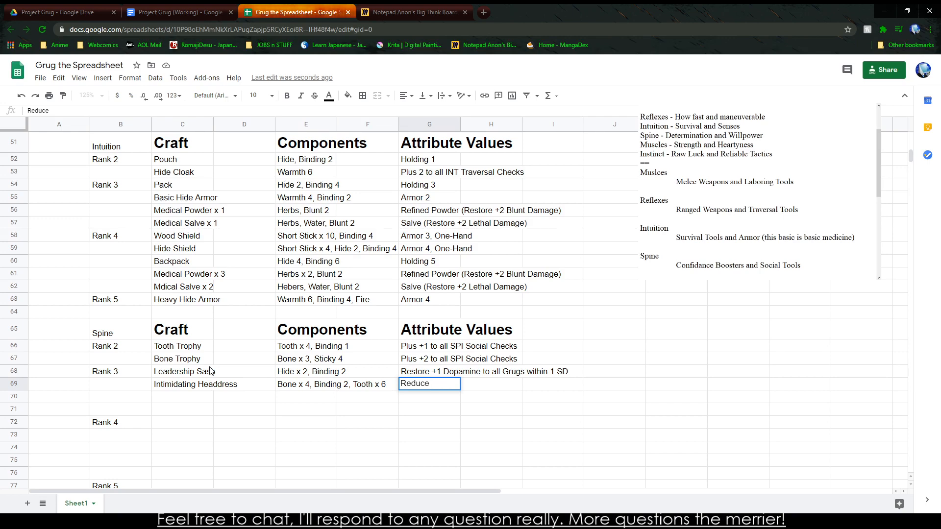
type("-1 Dopamine")
key("BackSpace")
key("BackSpace")
key("BackSpace")
key("BackSpace")
key("BackSpace")
key("BackSpace")
key("BackSpace")
key("BackSpace")
key("BackSpace")
key("BackSpace")
type("1 Dopamine ")
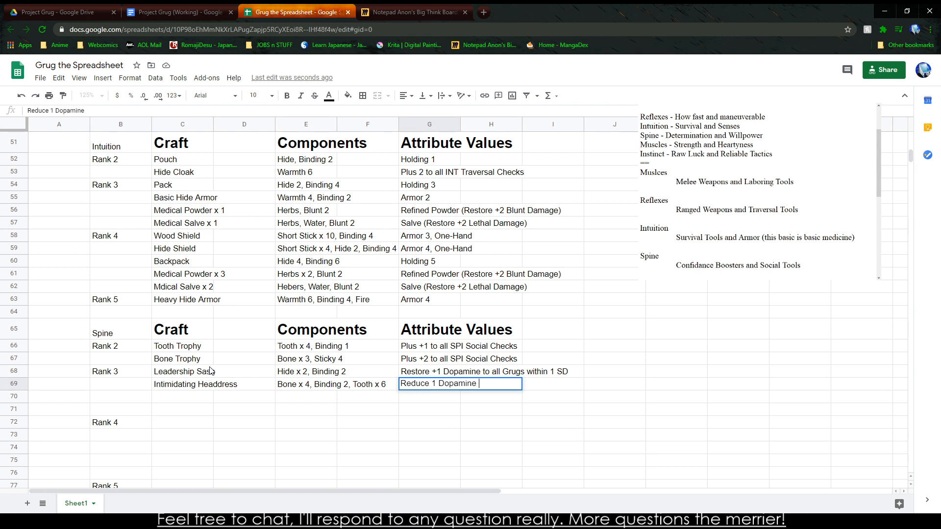
type("to all Hostile Grugs within 1 SD")
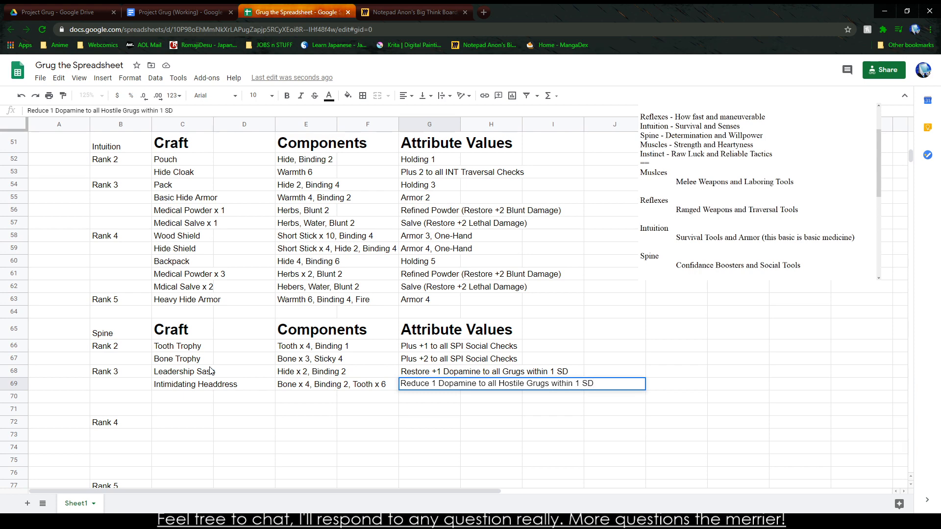
key("Return")
Step: Add "Hero Totem" as the third Rank 3 Spine craft, below the Intimidating Headdress
key("Left")
key("Left")
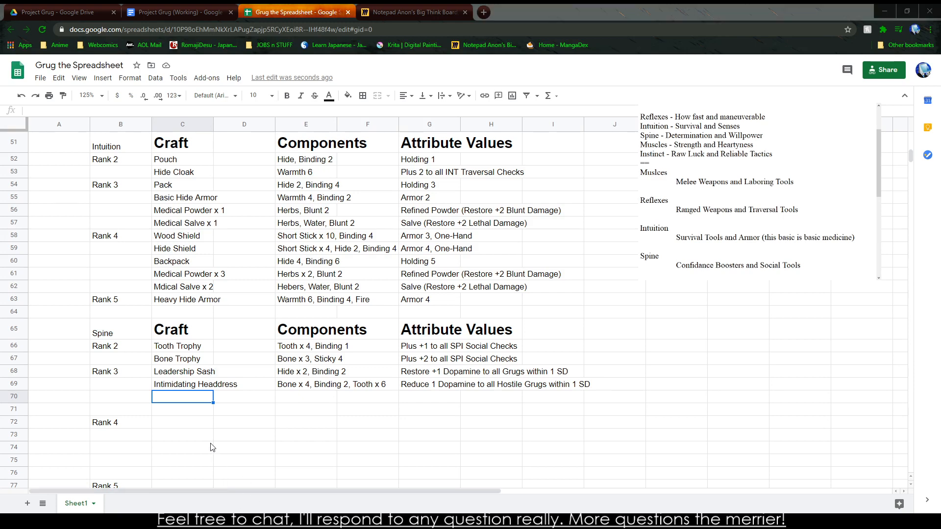
key("Up")
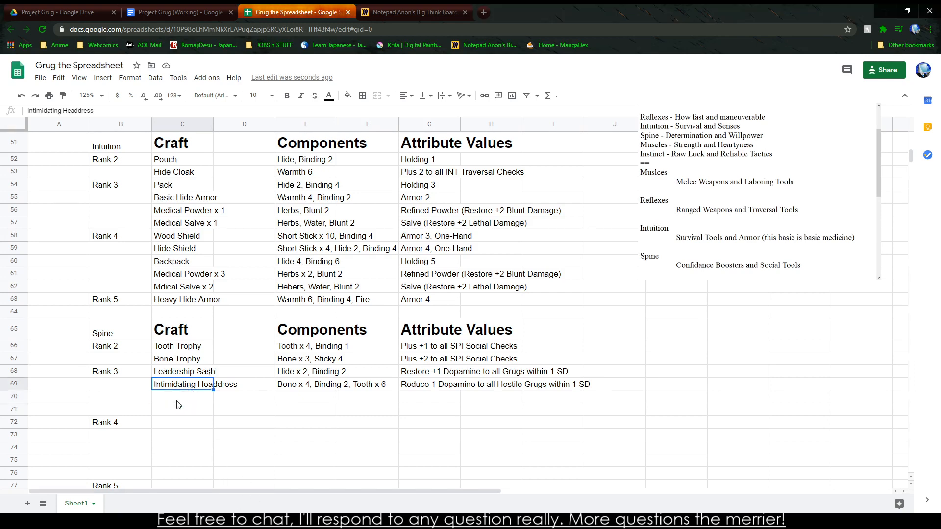
left_click(180, 398)
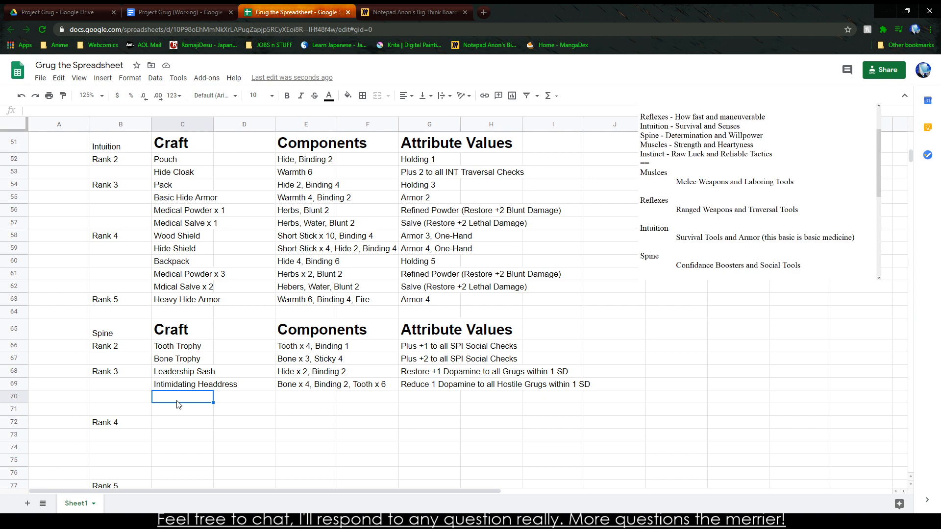
type("Hero Totem")
key("Tab")
key("Tab")
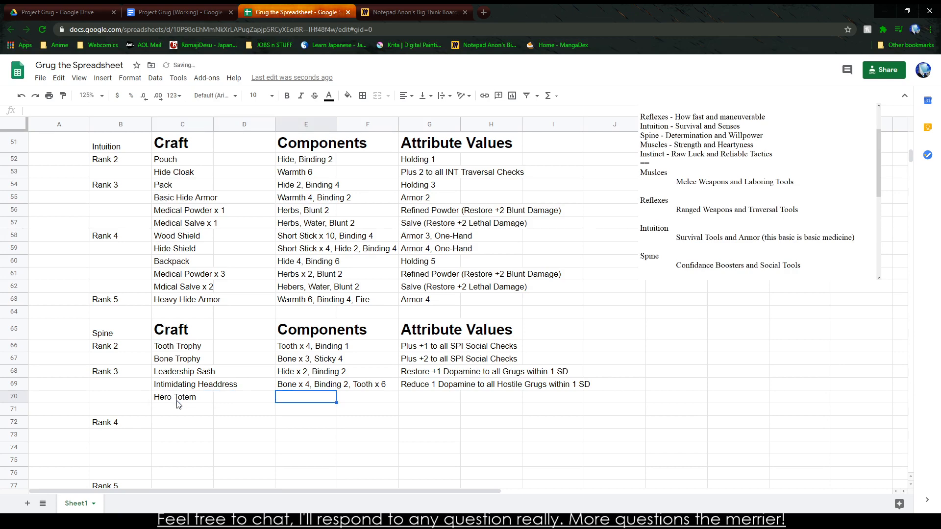
Step: Set the Hero Totem's components to "Log, Sharp 4"
type("Lon")
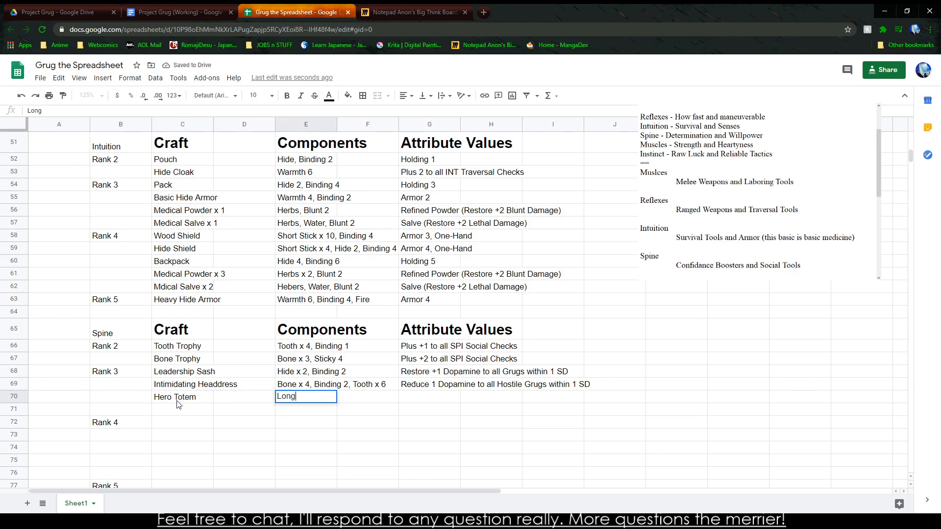
key("BackSpace")
type("g, LSharp 5")
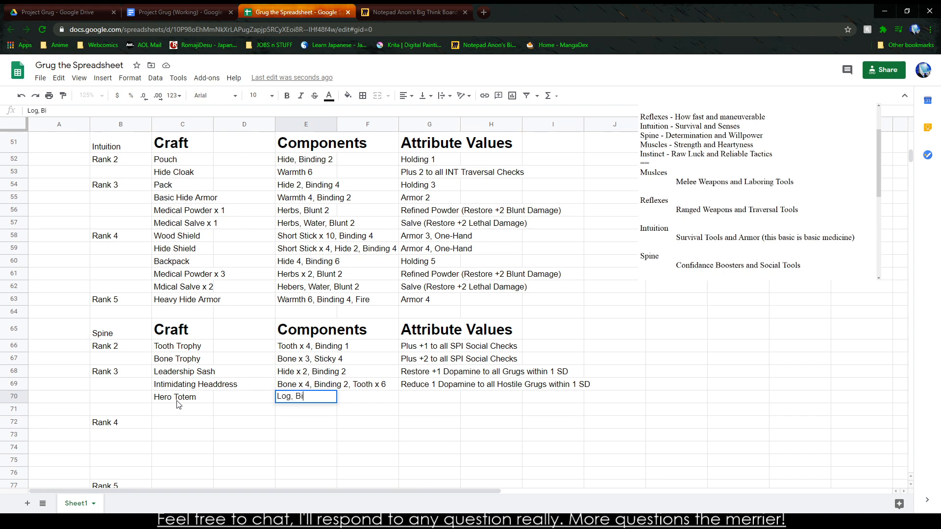
key("BackSpace")
type("4, Binding 2")
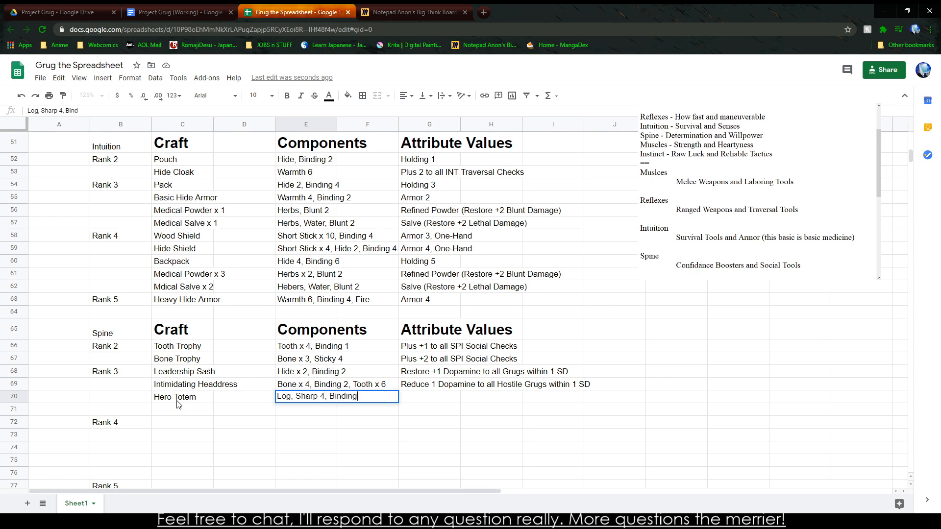
key("BackSpace")
key("BackSpace")
key("BackSpace")
key("BackSpace")
key("BackSpace")
key("BackSpace")
key("BackSpace")
key("BackSpace")
key("BackSpace")
key("BackSpace")
key("BackSpace")
key("Tab")
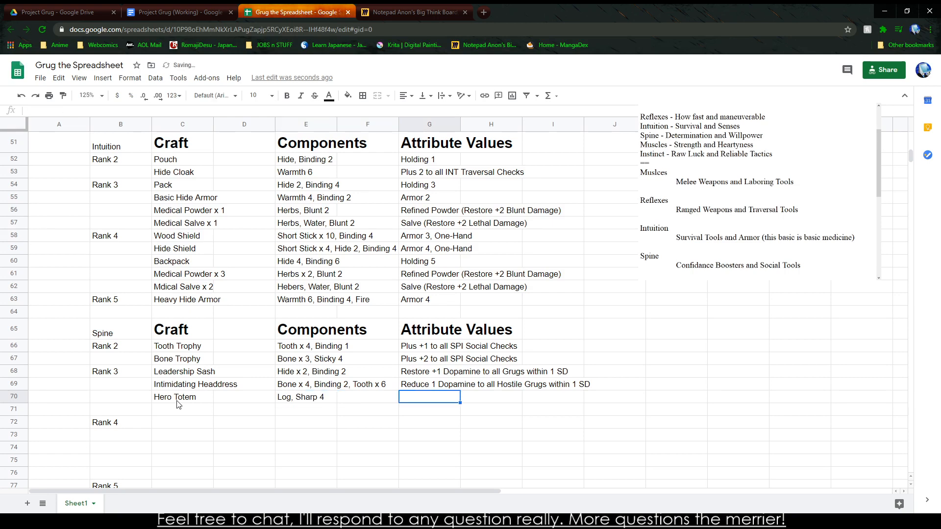
Step: Start the Hero Totem's attribute value with the word "Increase", leaving the rest of the wording open
type("Increase ")
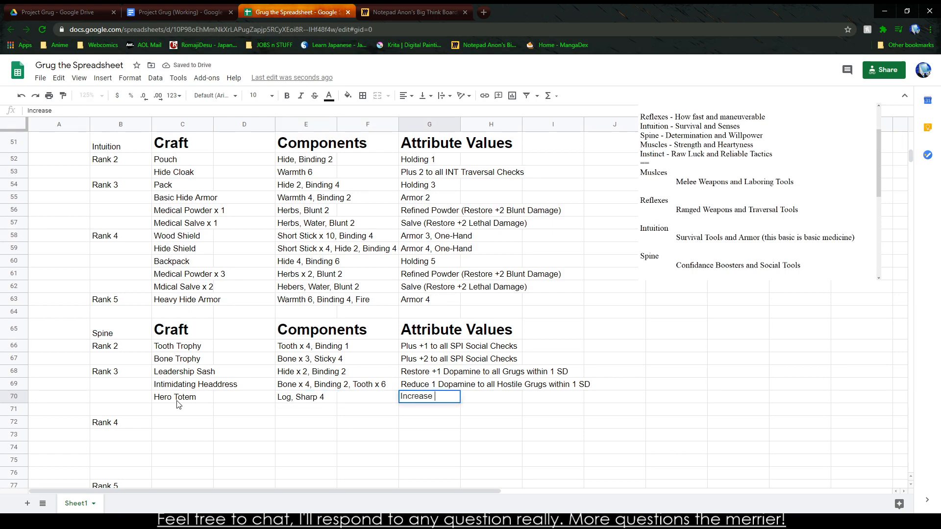
type("Tribal")
key("BackSpace")
key("BackSpace")
key("BackSpace")
type("bal ")
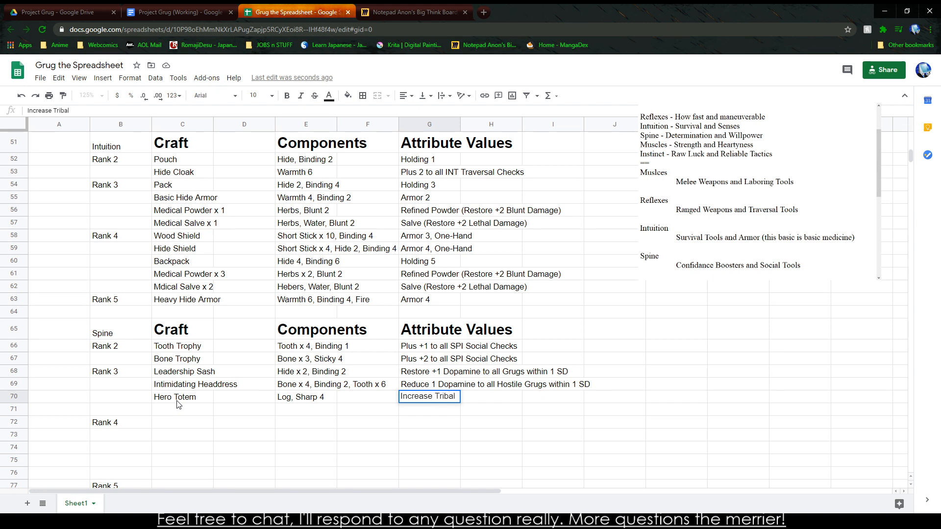
type("+")
key("BackSpace")
key("BackSpace")
key("BackSpace")
key("BackSpace")
key("BackSpace")
key("BackSpace")
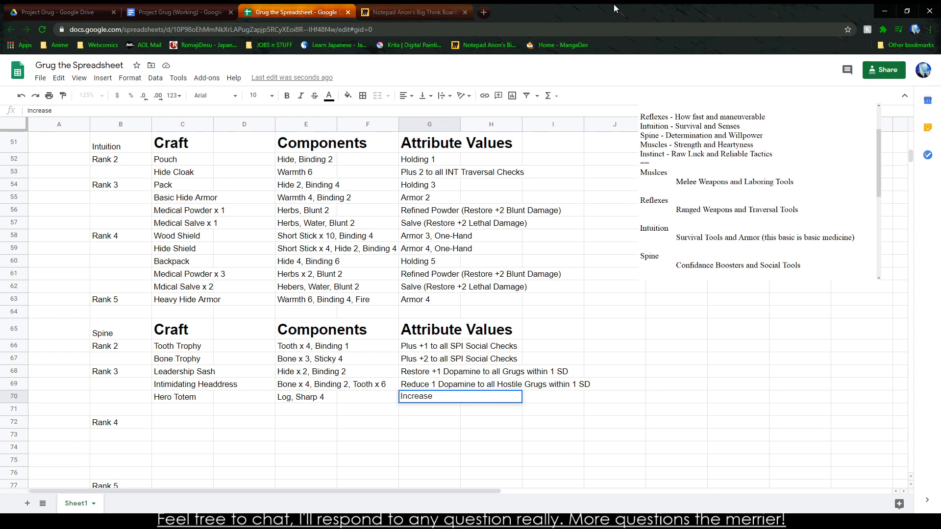
Step: Switch to the Miro board's browser page, search Google for "Group of Chimpa" and expand the answer on what a group of chimps is called
key("ctrl+Tab")
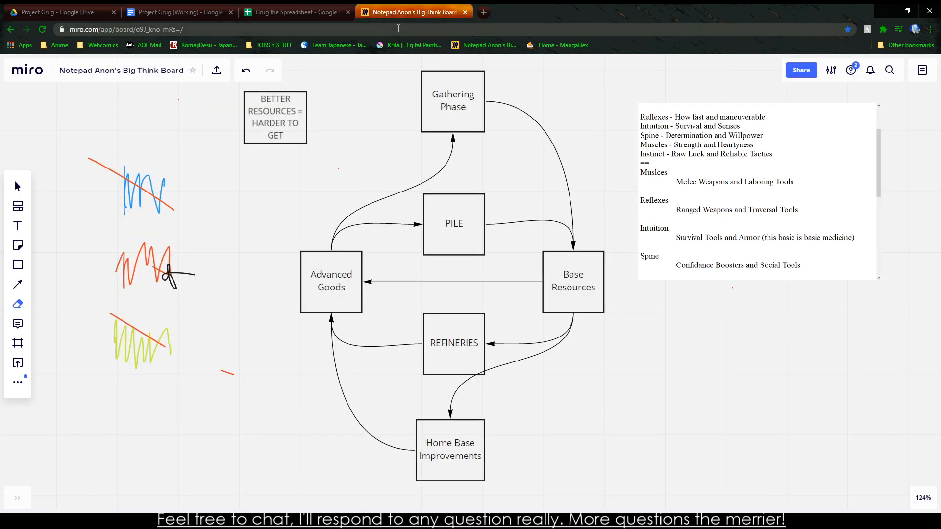
left_click(398, 29)
type("Group of Chimpa")
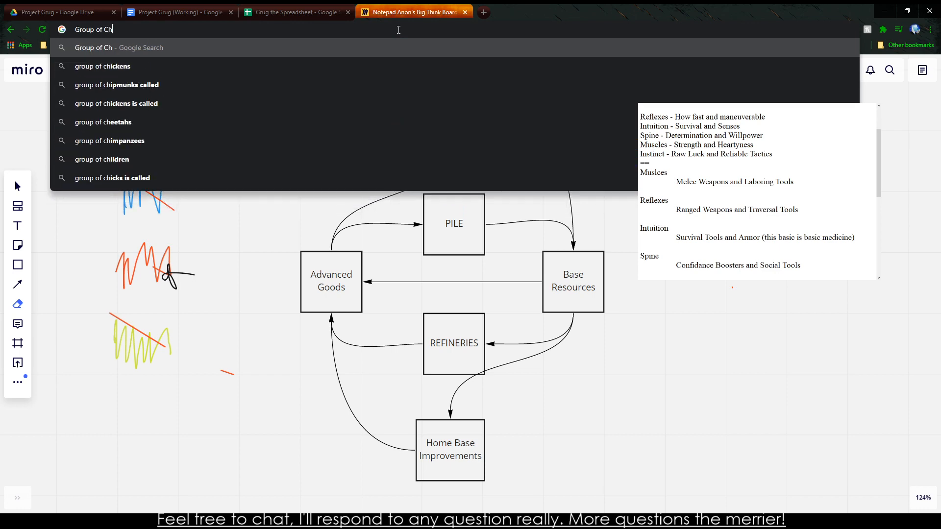
key("Down")
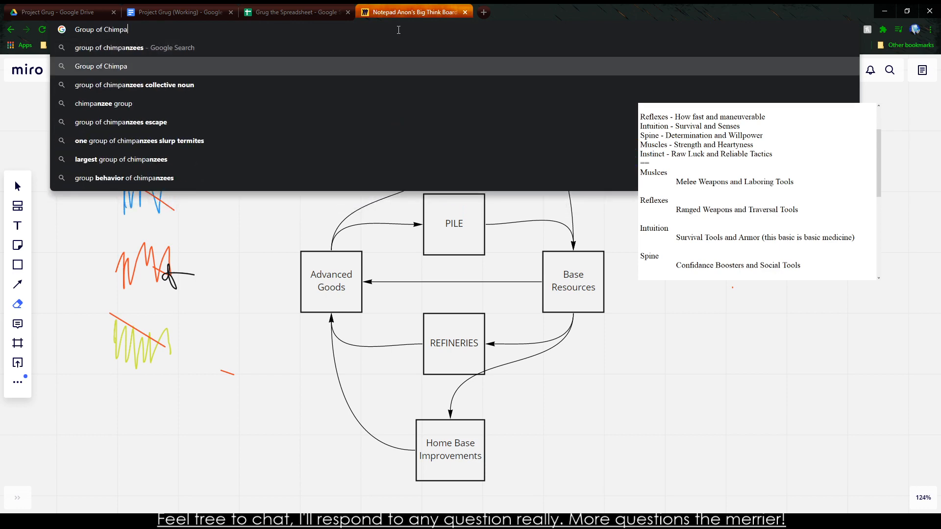
key("Return")
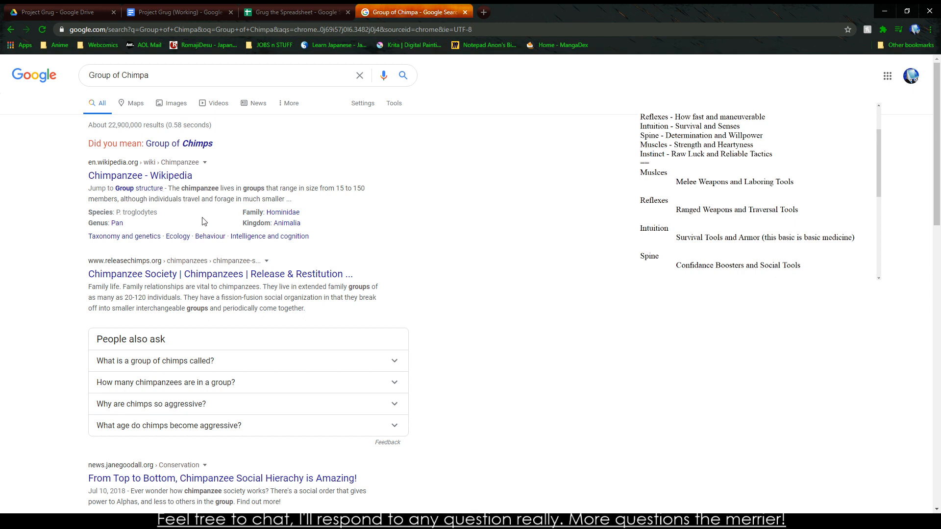
left_click(205, 367)
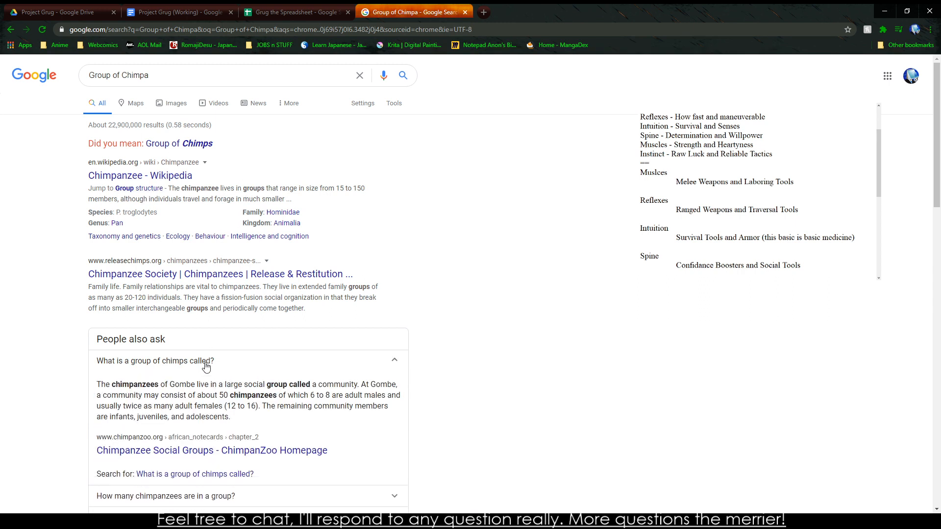
Step: Return to the Grug spreadsheet and complete the Hero Totem's attribute value as "Increase Community Value by 1"
left_click(293, 12)
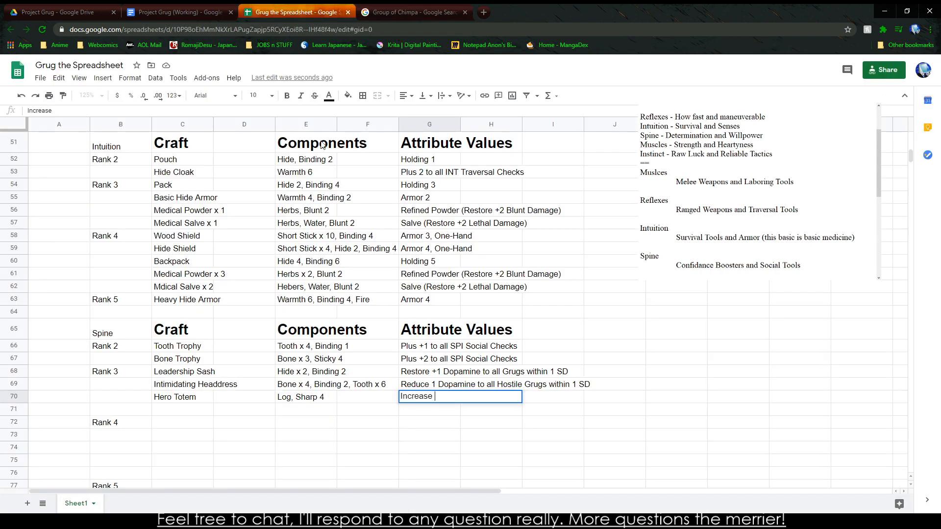
type("Community Valu")
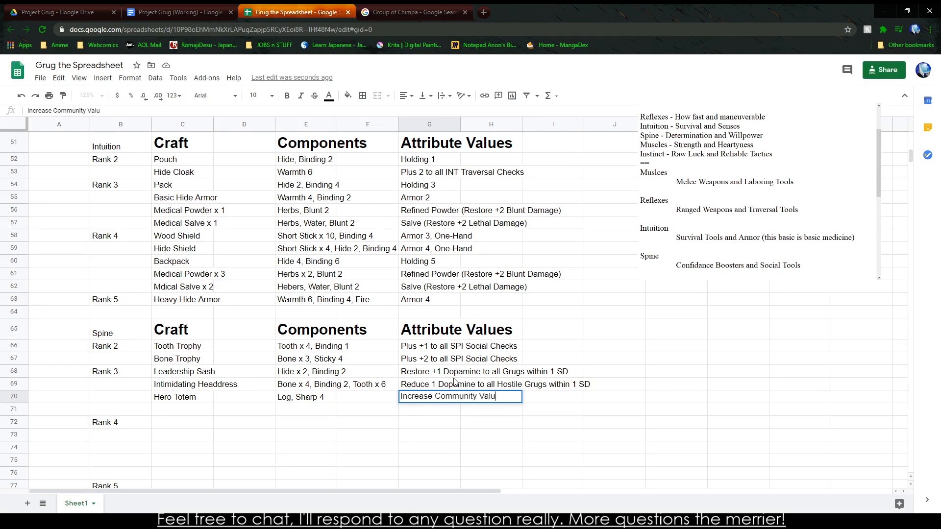
type("e by 1")
key("Return")
key("Left")
key("Left")
key("Left")
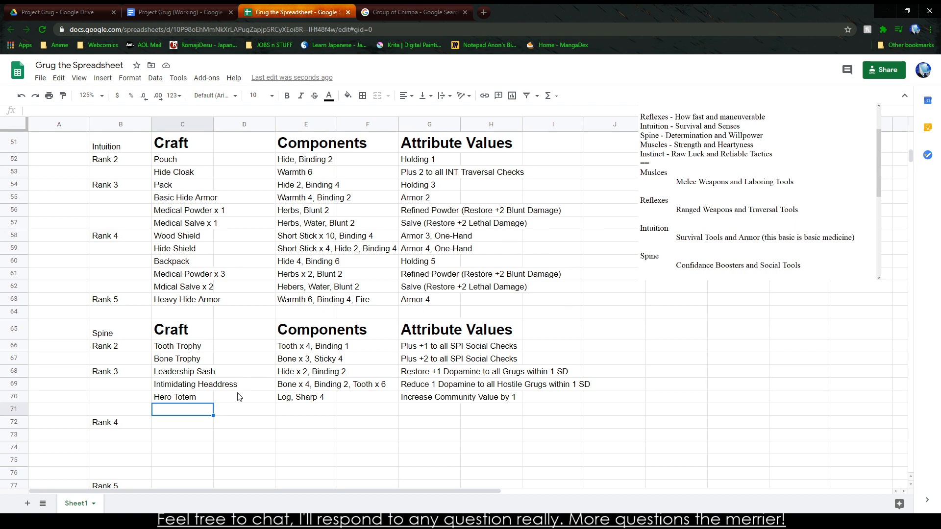
Step: Change the Hero Totem's components to "Log x 2, Sharp 4"
left_click(290, 398)
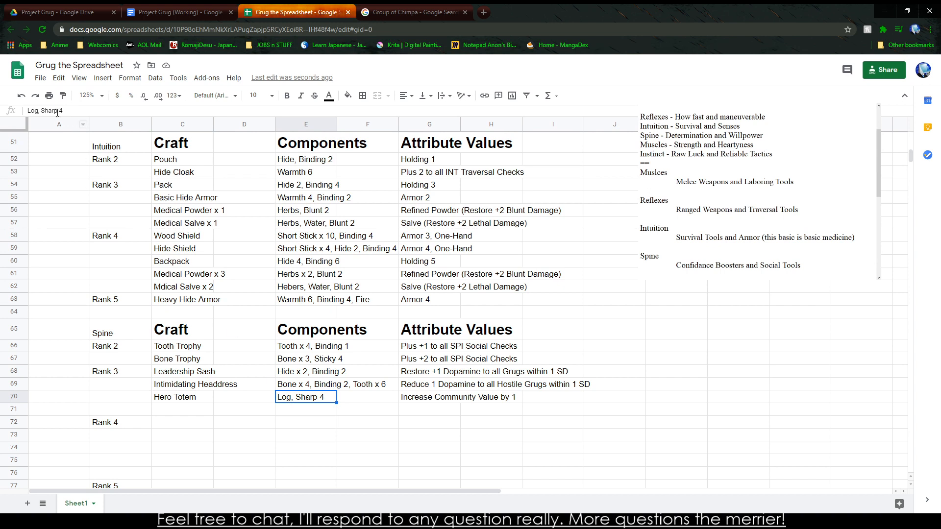
double_click(31, 110)
type("Log x 2")
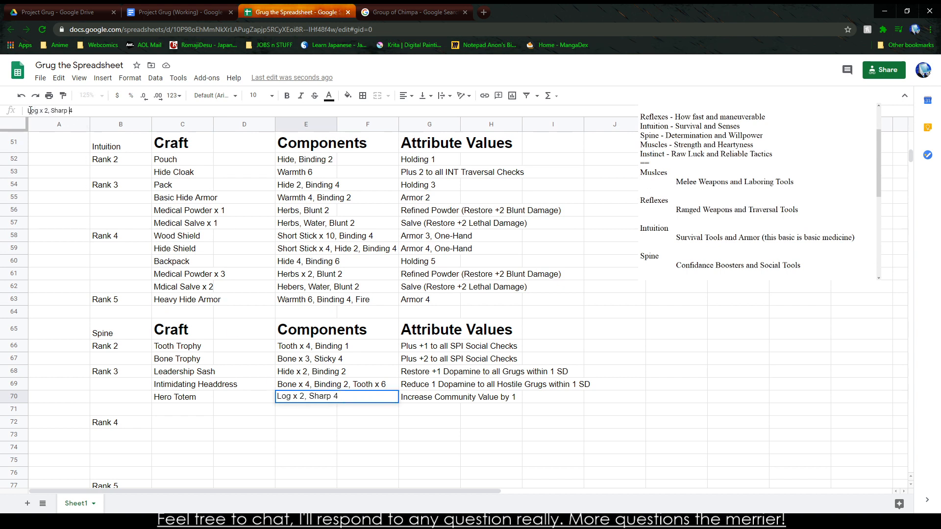
key("Return")
key("Left")
key("Left")
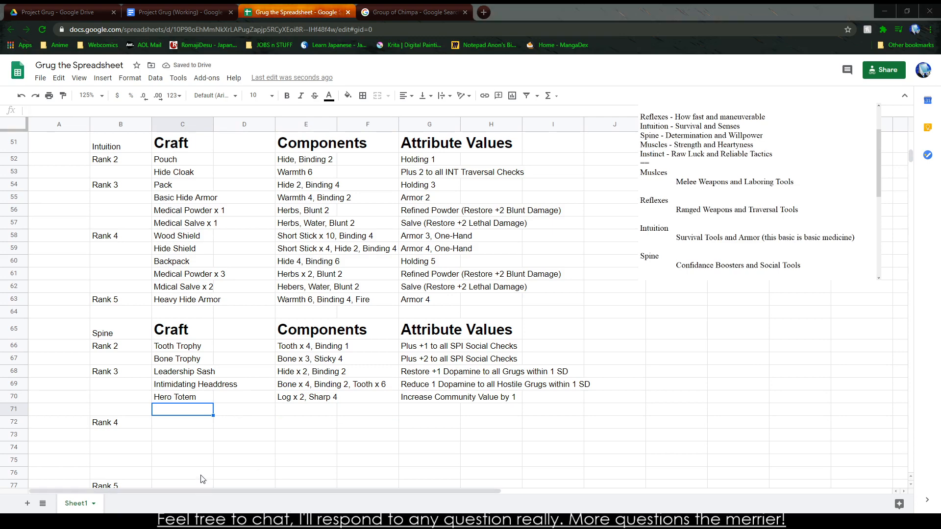
left_click(163, 435)
left_click(149, 414)
left_click(175, 414)
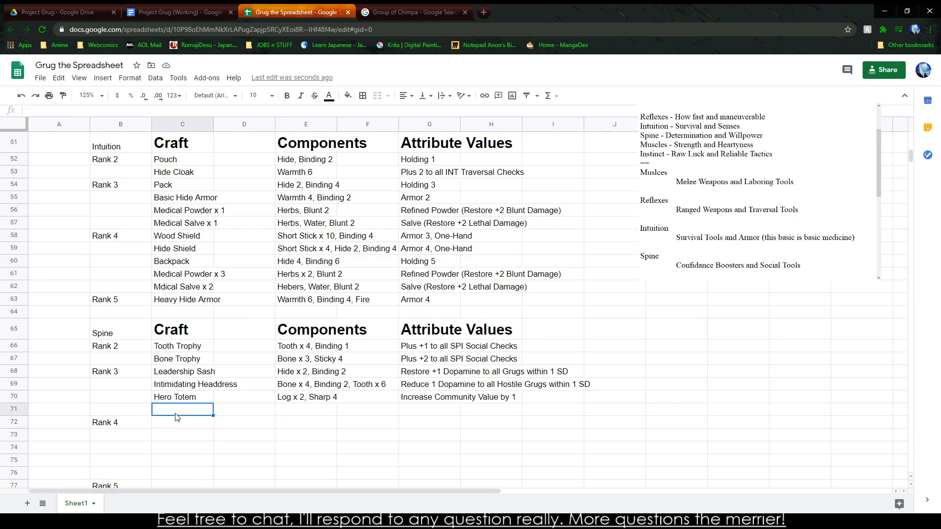
type("Bonfire Stic")
key("BackSpace")
key("BackSpace")
key("BackSpace")
key("BackSpace")
key("BackSpace")
key("BackSpace")
key("BackSpace")
key("BackSpace")
key("BackSpace")
key("BackSpace")
key("BackSpace")
key("BackSpace")
type("Head")
key("BackSpace")
key("BackSpace")
key("BackSpace")
key("BackSpace")
type("Fearful")
key("BackSpace")
key("BackSpace")
key("BackSpace")
key("BackSpace")
key("BackSpace")
key("BackSpace")
type("Terrifying")
type(" War")
key("BackSpace")
key("BackSpace")
key("BackSpace")
key("BackSpace")
key("BackSpace")
key("BackSpace")
key("BackSpace")
key("BackSpace")
key("BackSpace")
key("BackSpace")
key("BackSpace")
key("BackSpace")
key("BackSpace")
key("BackSpace")
type("Wa")
key("BackSpace")
key("BackSpace")
key("BackSpace")
Step: Add "War Paint" as the fourth Rank 3 Spine craft, below the Hero Totem
type("War Pain")
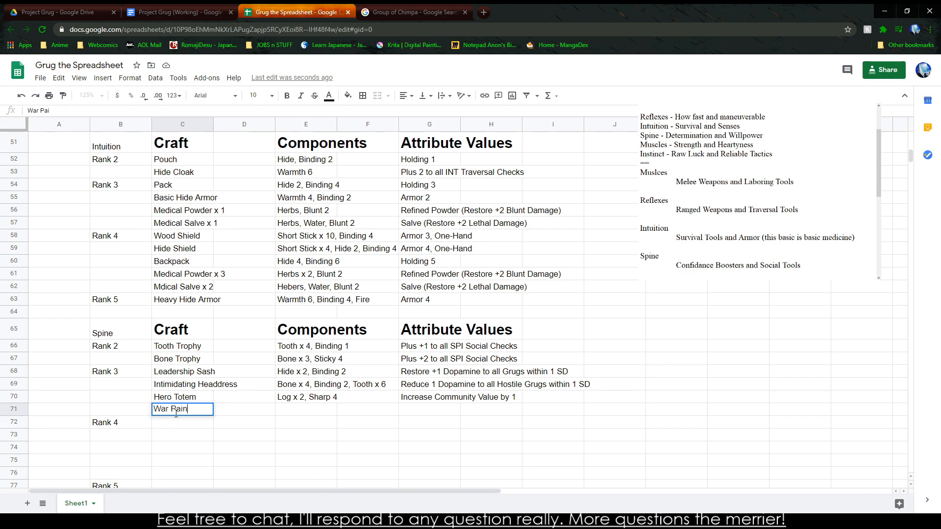
key("Tab")
key("Tab")
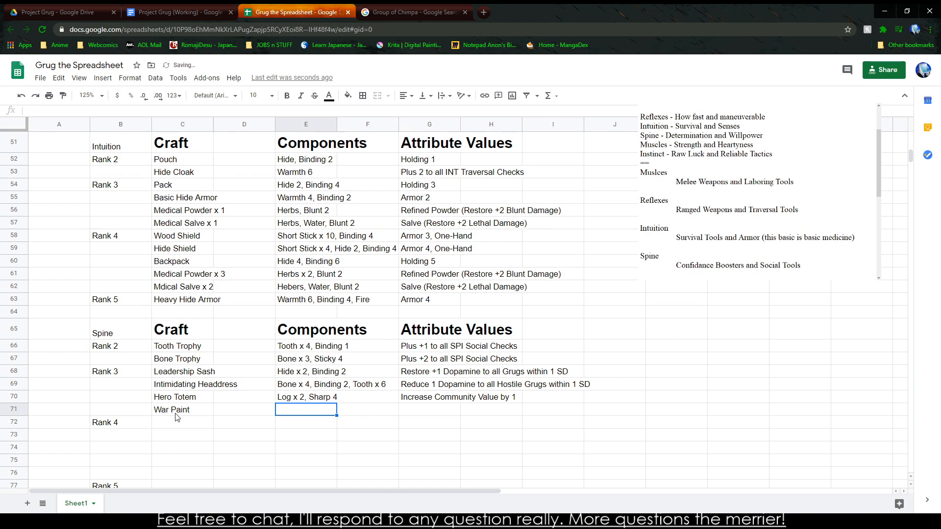
Step: Check the foodstuff and base resource lists, and set the War Paint's components to "Fruit x 3, Blunt 2"
scroll(300, 343, "up", 15)
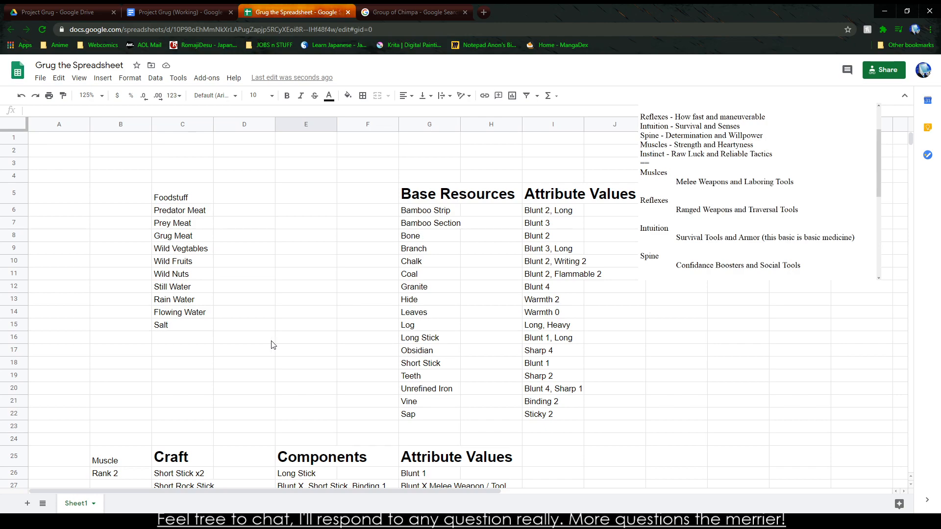
scroll(270, 328, "down", 10)
scroll(268, 323, "down", 5)
type("Fruit")
key("BackSpace")
type(", Water")
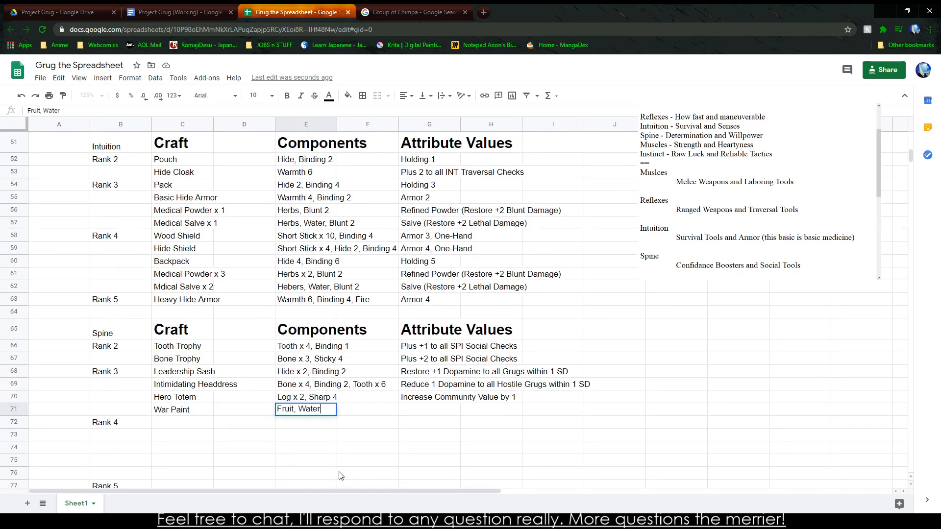
type(",")
key("BackSpace")
key("BackSpace")
key("BackSpace")
key("BackSpace")
key("BackSpace")
key("BackSpace")
key("BackSpace")
type("unt 2")
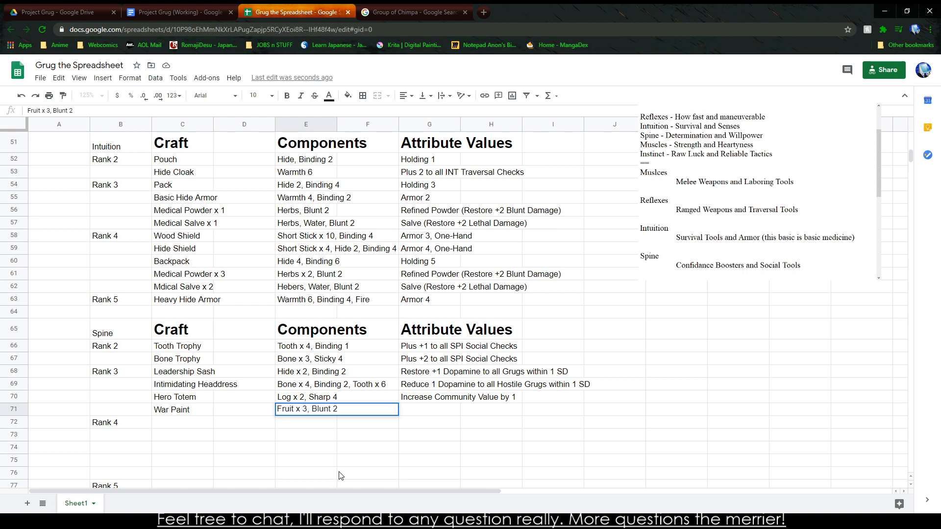
key("Tab")
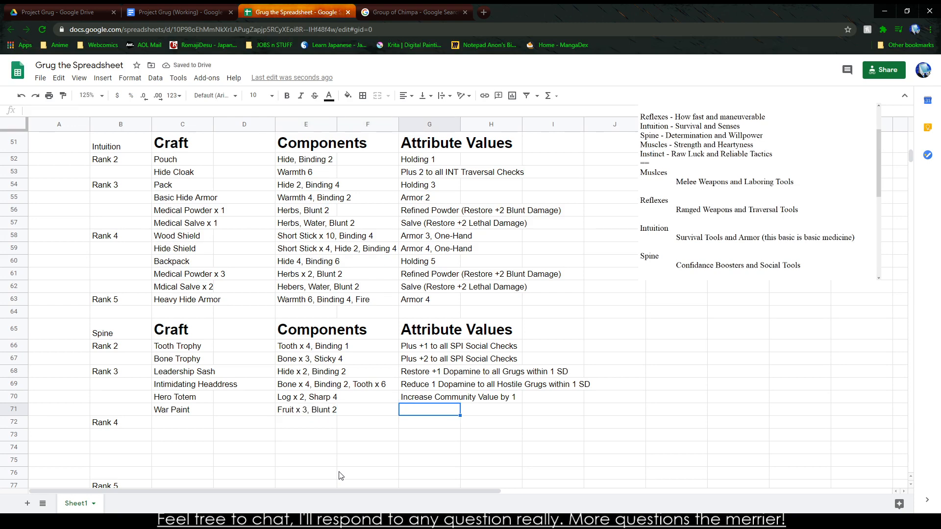
Step: Enter "Restore +4 Dopamine to the Grug Wearing the Warpaint." as the War Paint's attribute value
type("Res")
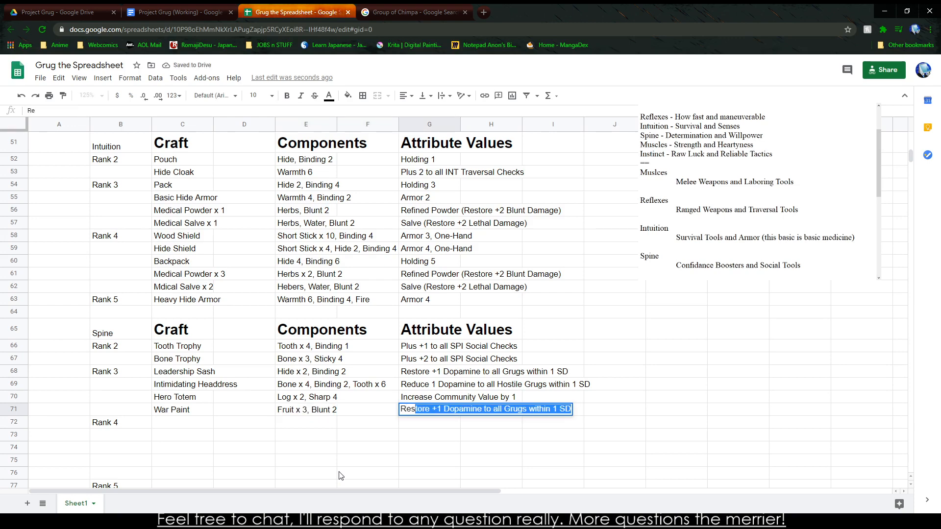
type("tore +4 Doap")
key("BackSpace")
key("BackSpace")
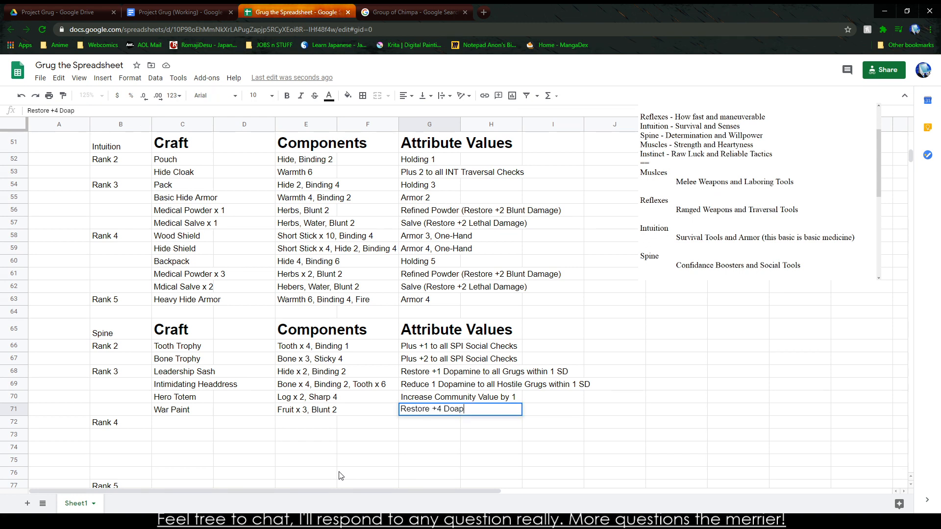
type("pamine to the ")
type("We")
key("BackSpace")
key("BackSpace")
type("Grug Wearing t")
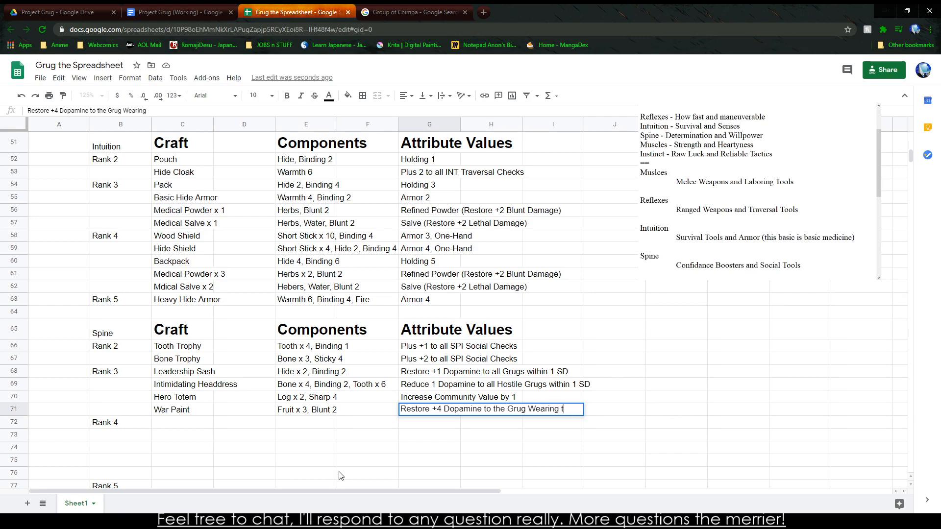
type("he Warpaint.")
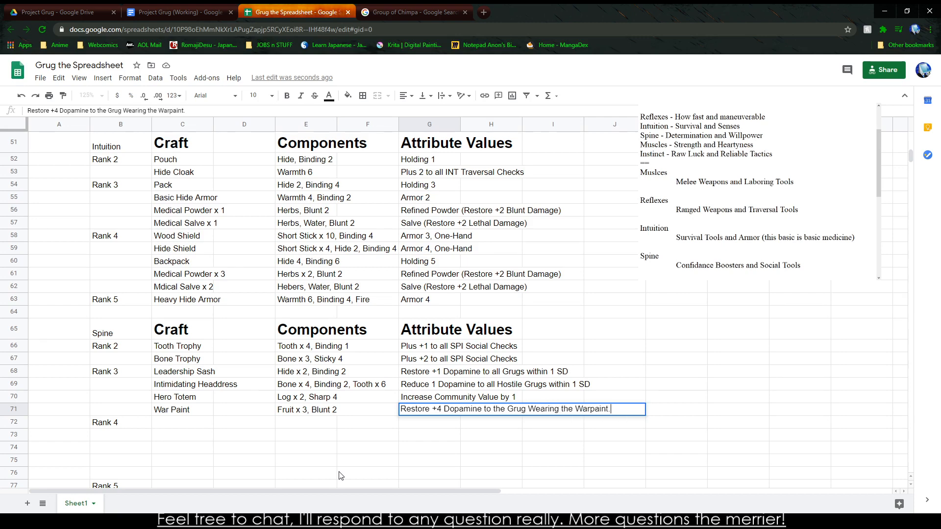
Step: Shorten the War Paint's attribute value to "Restore +4 Dopamine" and go to the first Rank 4 craft cell
key("BackSpace")
key("BackSpace")
key("BackSpace")
key("BackSpace")
key("BackSpace")
key("BackSpace")
key("BackSpace")
key("BackSpace")
key("BackSpace")
key("BackSpace")
key("BackSpace")
key("BackSpace")
key("BackSpace")
key("BackSpace")
key("BackSpace")
key("BackSpace")
key("BackSpace")
key("BackSpace")
key("BackSpace")
key("BackSpace")
key("BackSpace")
key("BackSpace")
key("BackSpace")
key("BackSpace")
key("BackSpace")
key("BackSpace")
key("BackSpace")
key("BackSpace")
key("BackSpace")
key("BackSpace")
key("BackSpace")
type("mine")
key("Return")
key("Left")
key("Left")
key("Down")
key("Left")
key("Left")
key("Up")
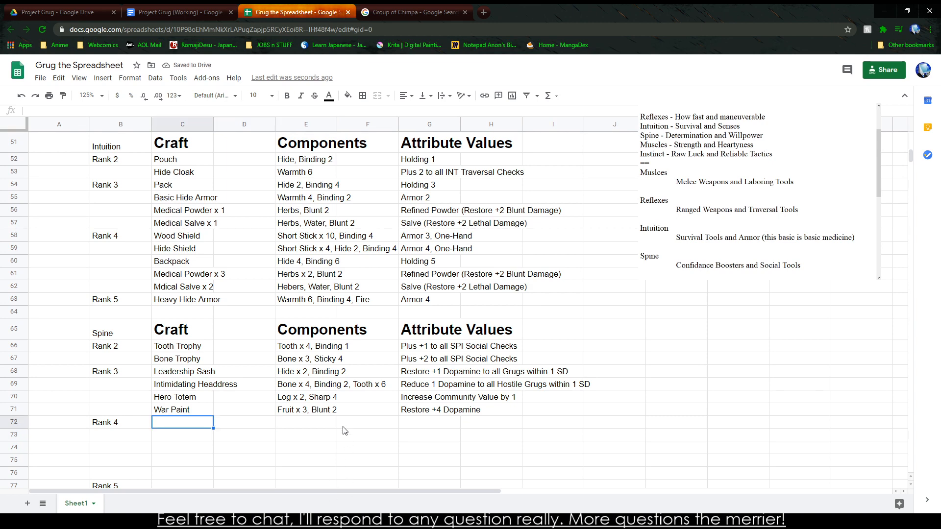
Step: Change the War Paint's attribute value to "Restore +5 Dopamine"
left_click(417, 410)
left_click(57, 111)
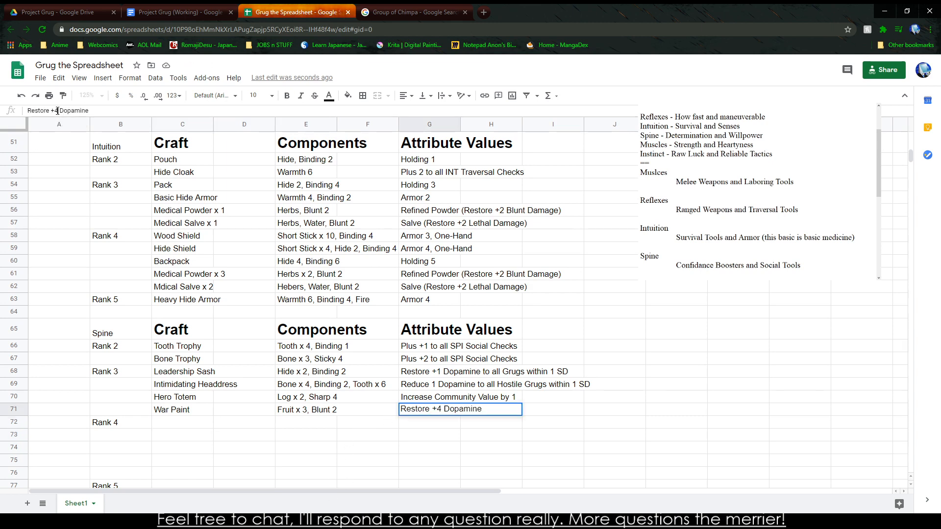
key("BackSpace")
type("5")
left_click(299, 409)
left_click(273, 428)
left_click(202, 429)
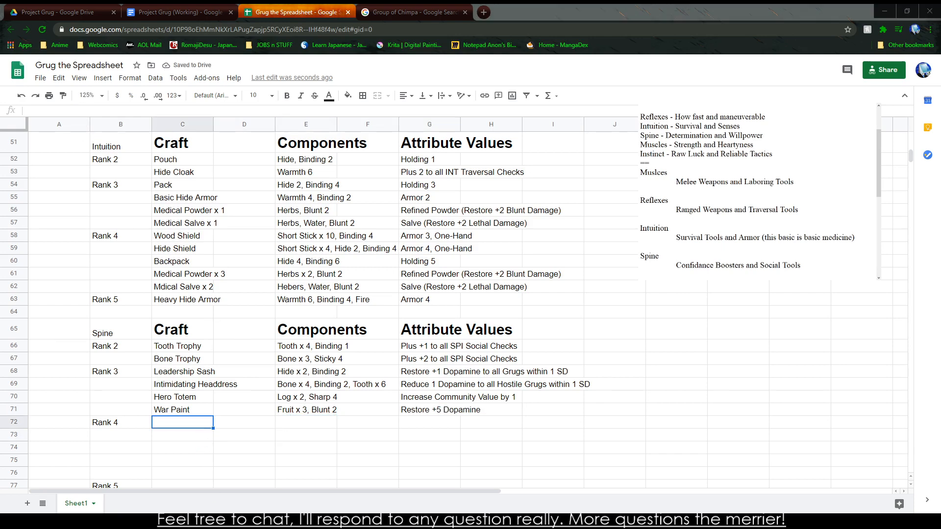
Step: Add "War Trophy" as the first Rank 4 Spine craft, with the components "Bone x 6, Sticky 6"
left_click(195, 425)
scroll(178, 435, "down", 3)
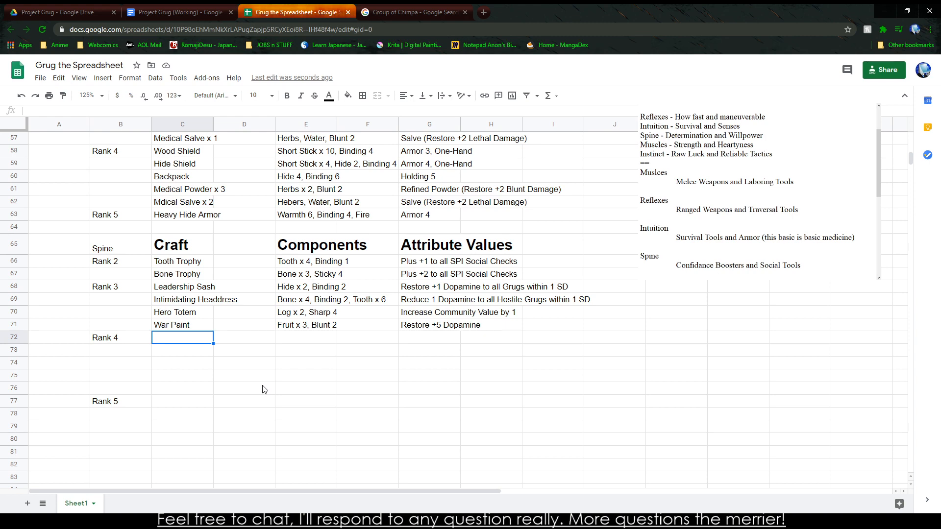
type("War Trophy")
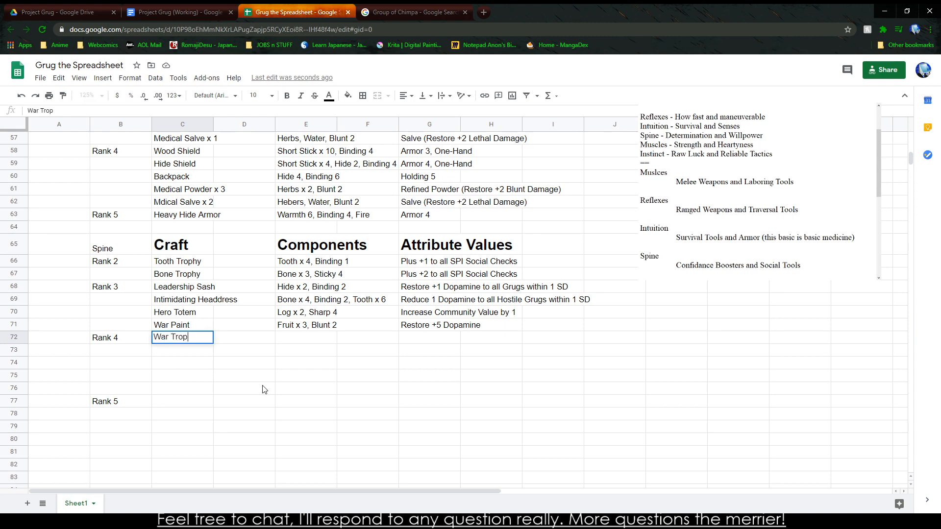
key("Tab")
key("Tab")
type("Bone ")
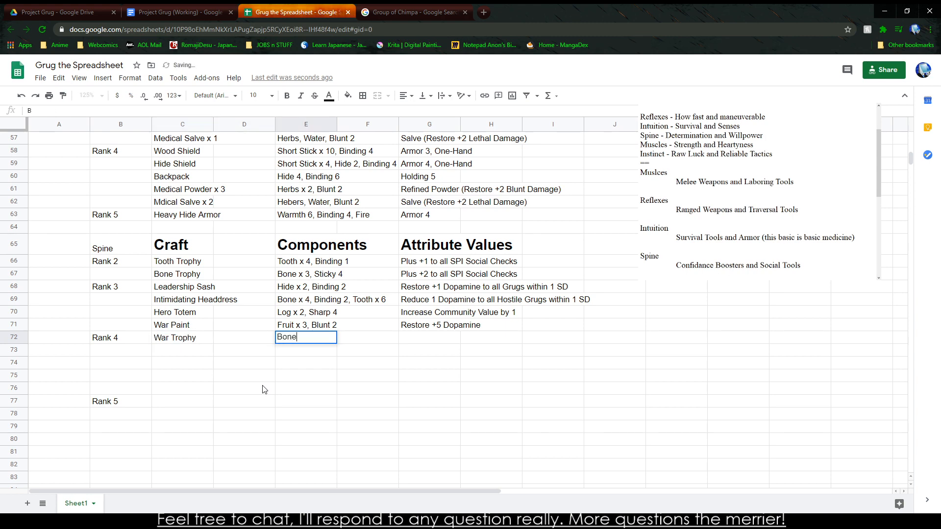
type("x 6y")
type(", Sticky 6")
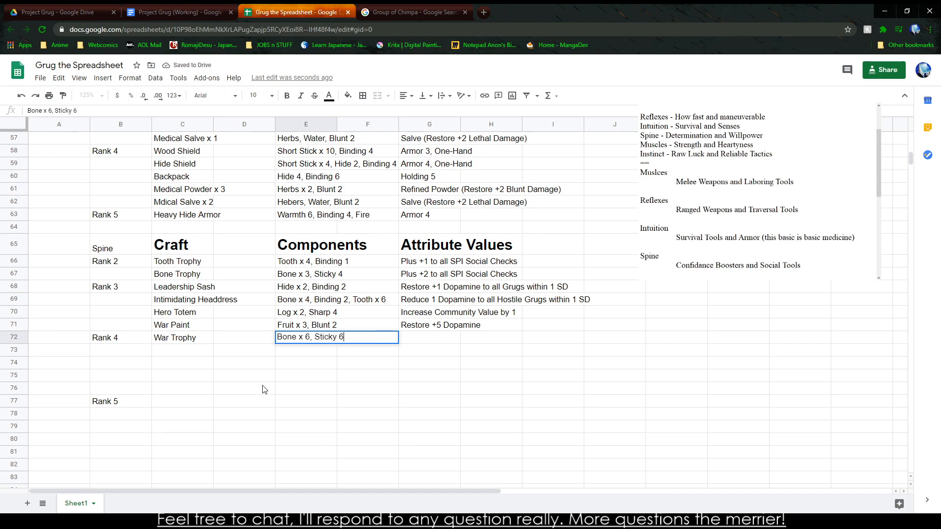
key("Tab")
key("Tab")
type("P")
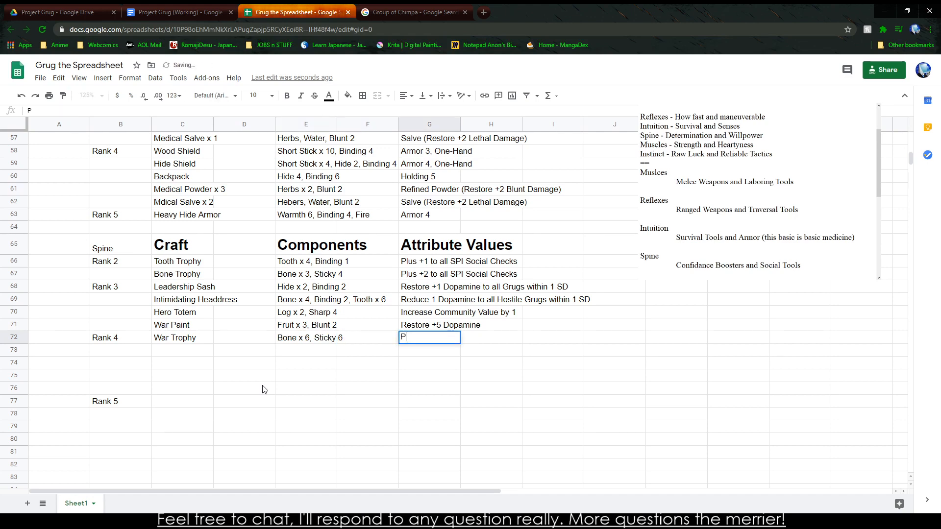
key("BackSpace")
type("Re")
key("BackSpace")
type("INcrease Comm")
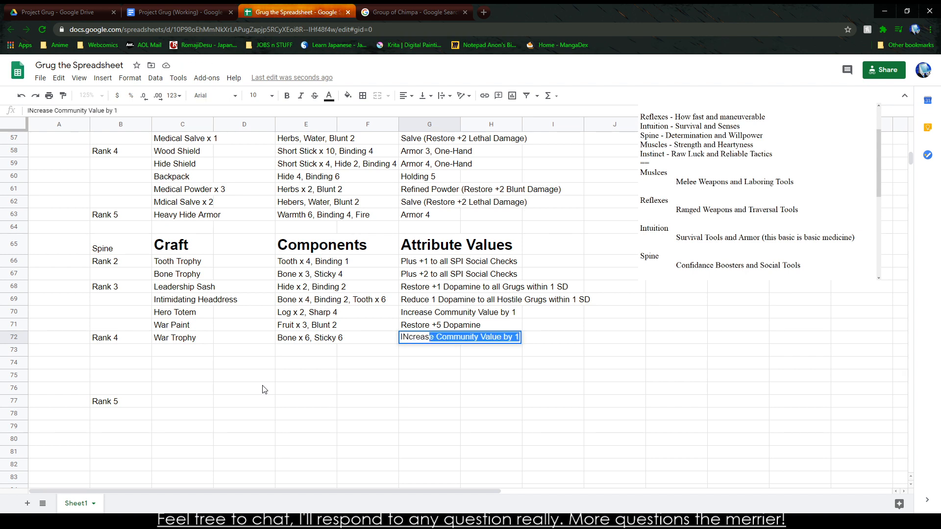
key("BackSpace")
key("BackSpace")
key("BackSpace")
key("BackSpace")
key("BackSpace")
key("BackSpace")
key("BackSpace")
key("BackSpace")
key("BackSpace")
key("BackSpace")
key("BackSpace")
key("BackSpace")
key("BackSpace")
type("R")
key("BackSpace")
Step: Enter "Plus +4 to all SPI Social Checks among Friendly Grugs" as the War Trophy's attribute value
type("Plsu")
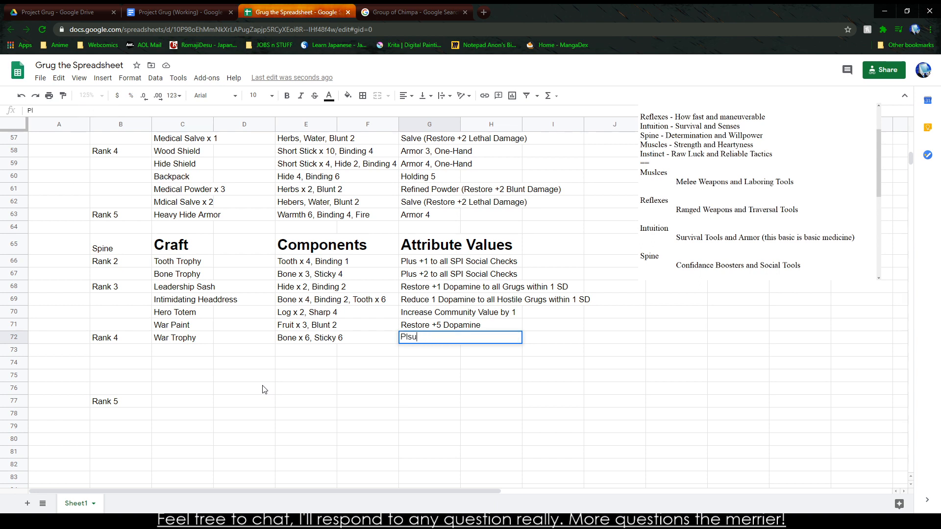
type(" +2 ")
type("to all SP")
type("I Social Checks ")
type("among Grug")
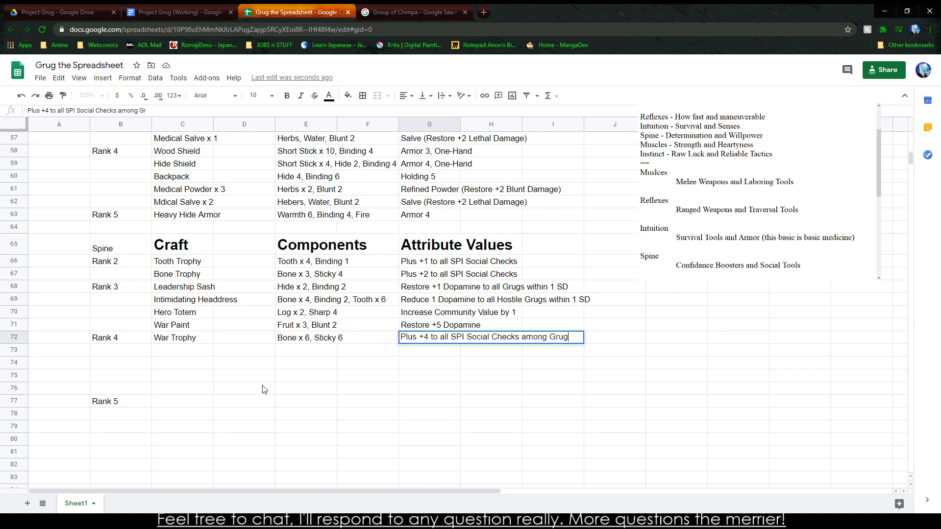
key("BackSpace")
key("BackSpace")
key("BackSpace")
key("BackSpace")
type("Friendly Grug")
key("Return")
key("Left")
key("Left")
key("Left")
key("Left")
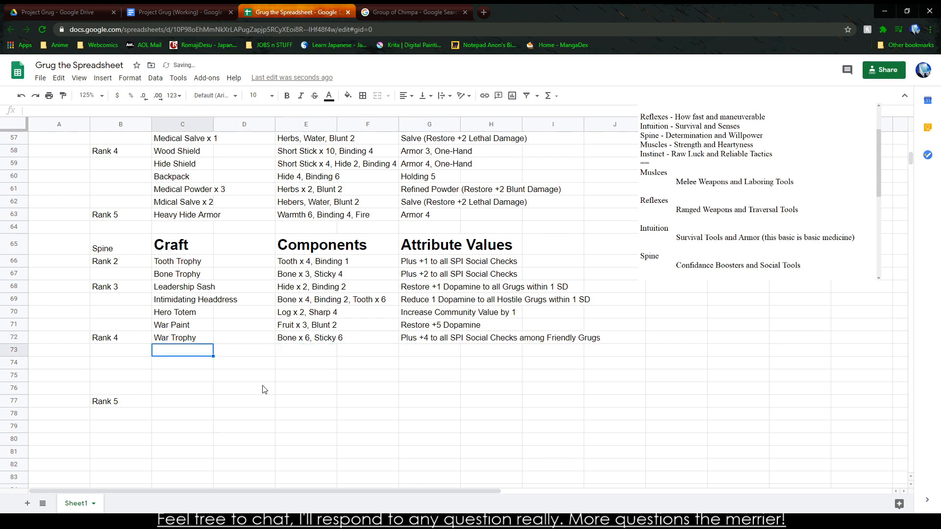
type("Bloody")
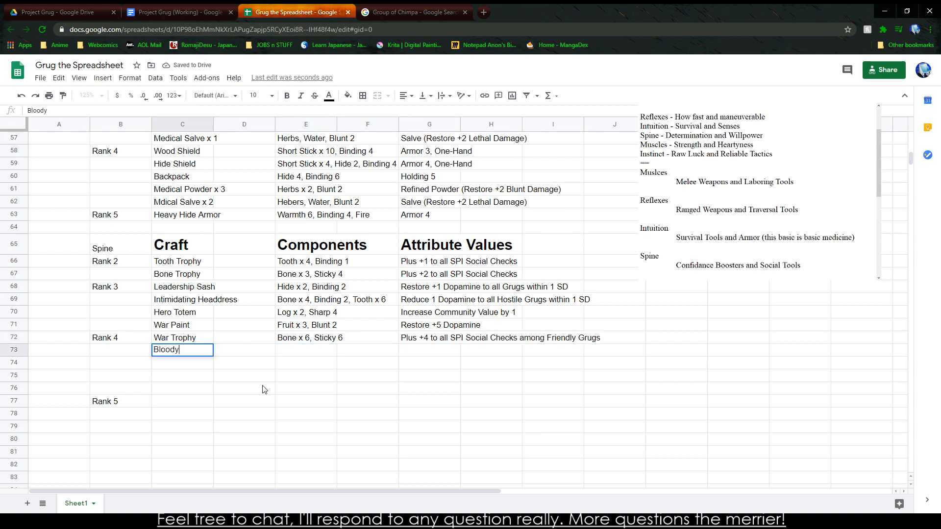
type(" Reminder")
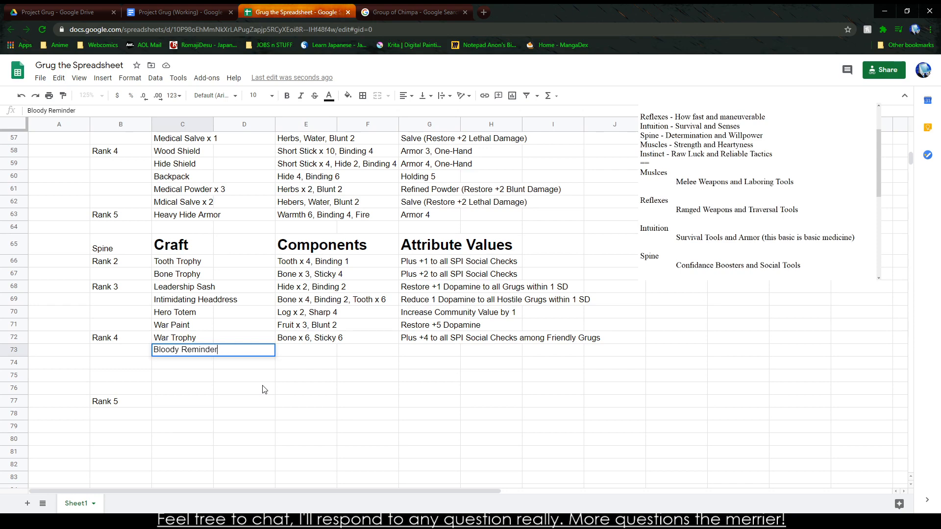
key("BackSpace")
key("BackSpace")
key("BackSpace")
key("BackSpace")
key("BackSpace")
key("BackSpace")
key("BackSpace")
key("BackSpace")
key("BackSpace")
key("BackSpace")
key("BackSpace")
key("BackSpace")
key("BackSpace")
key("BackSpace")
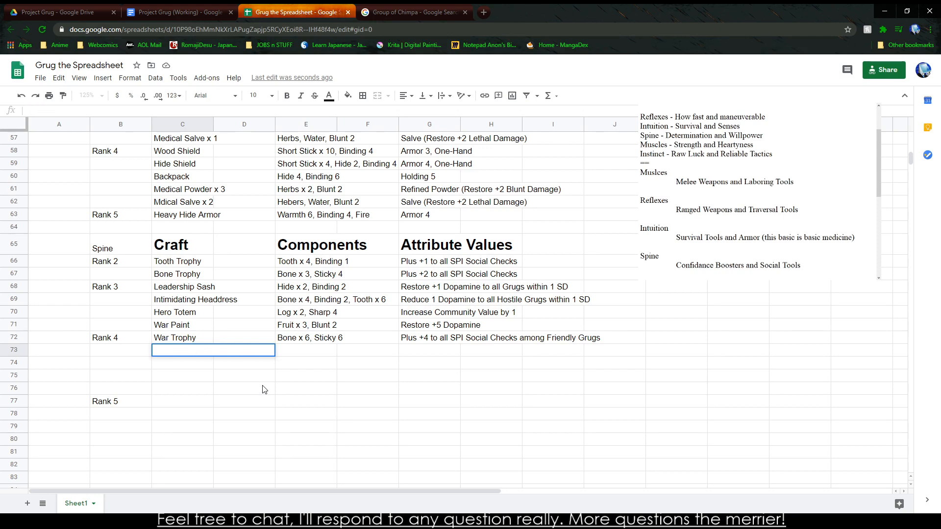
type("C")
key("BackSpace")
key("BackSpace")
Step: Add "Bloody Trophy" as the second Rank 4 Spine craft, with the components "Grug Meat x 3, Fire, Binding 1"
type("Bloody Trophy")
key("Tab")
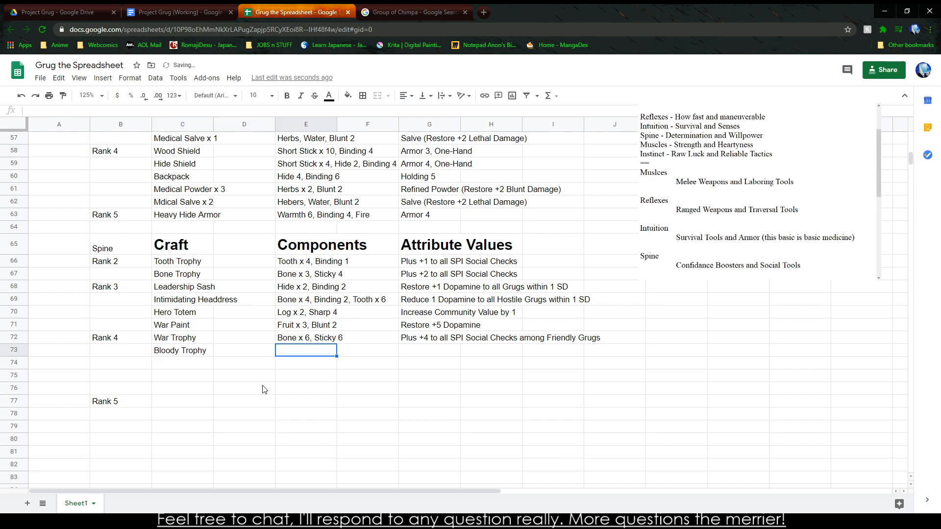
type("Grug Meat")
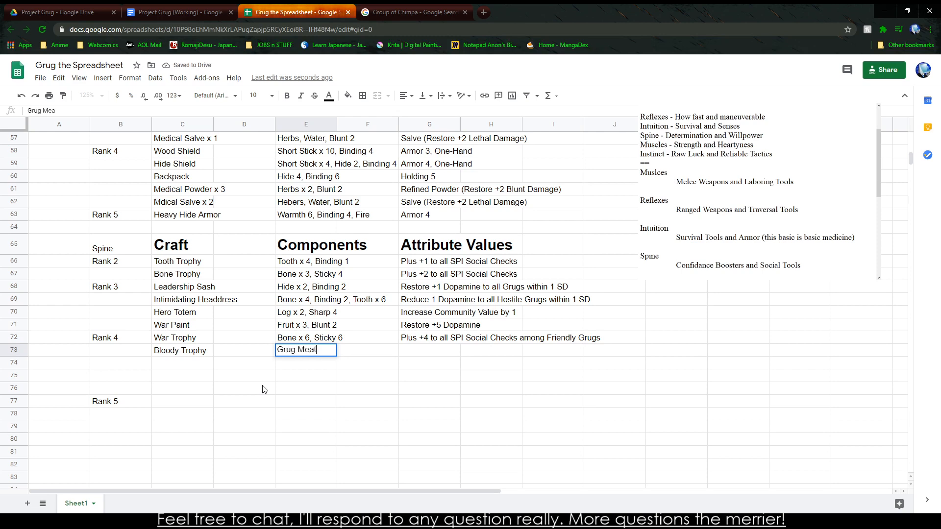
type(" x 3, Fire, ")
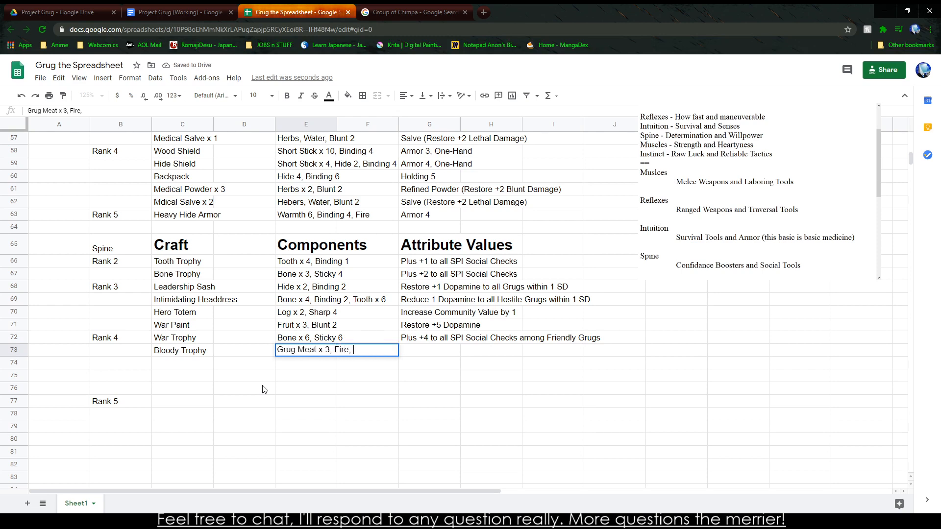
type("Binding")
type(" 2")
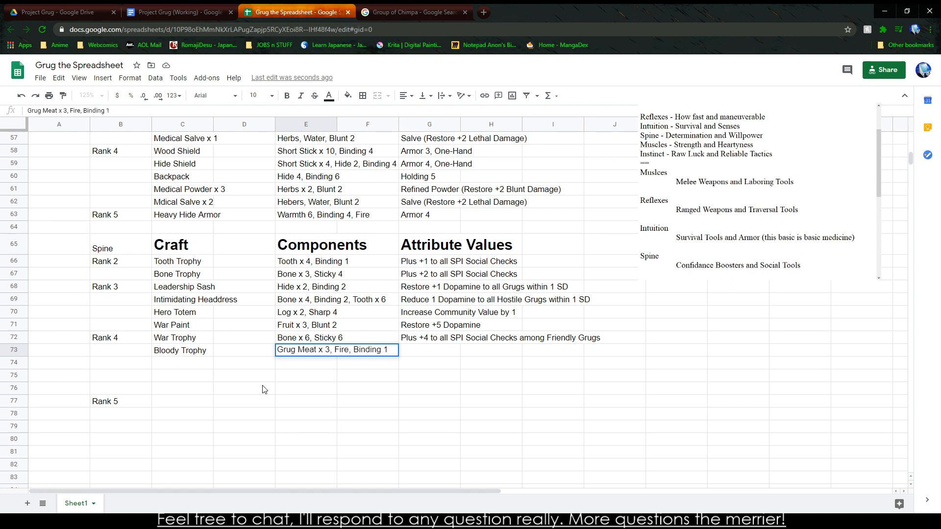
Step: Enter "Plus +4 to all SPI Social Checks among Hostile Grugs" as the Bloody Trophy's attribute value
key("Tab")
key("Tab")
type("Plus +")
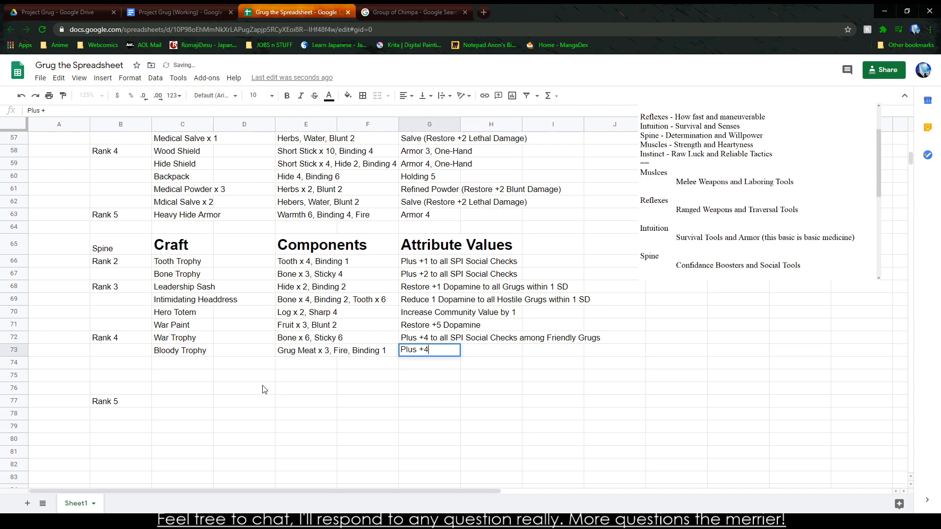
type("4 to all SPI Social Checks among Host")
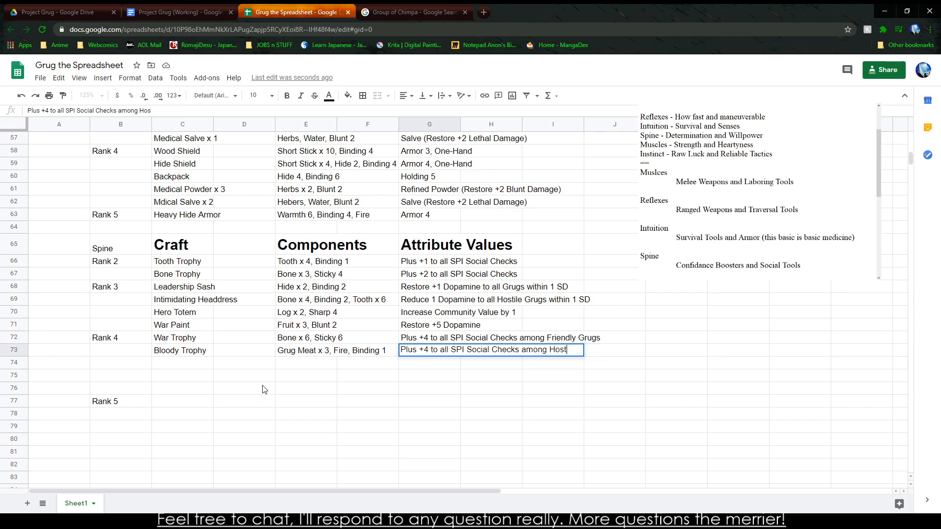
type("ile Grugs")
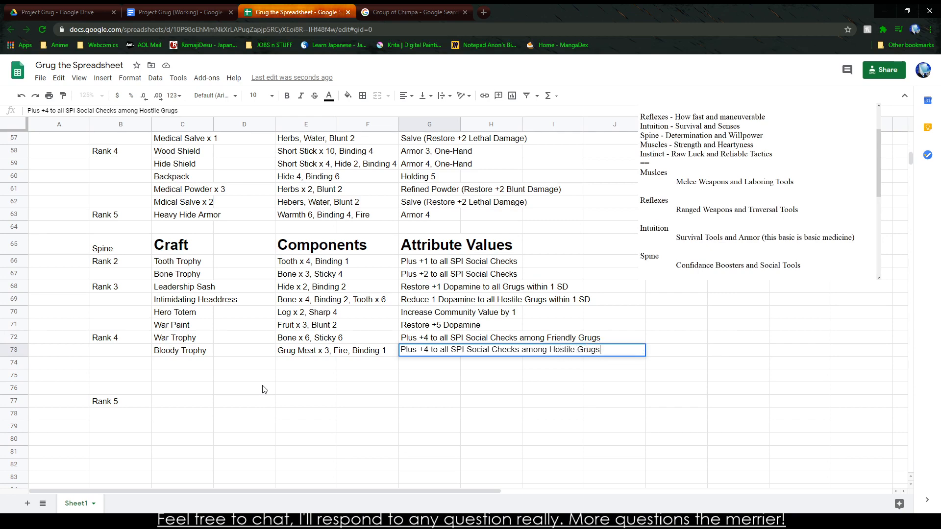
key("Return")
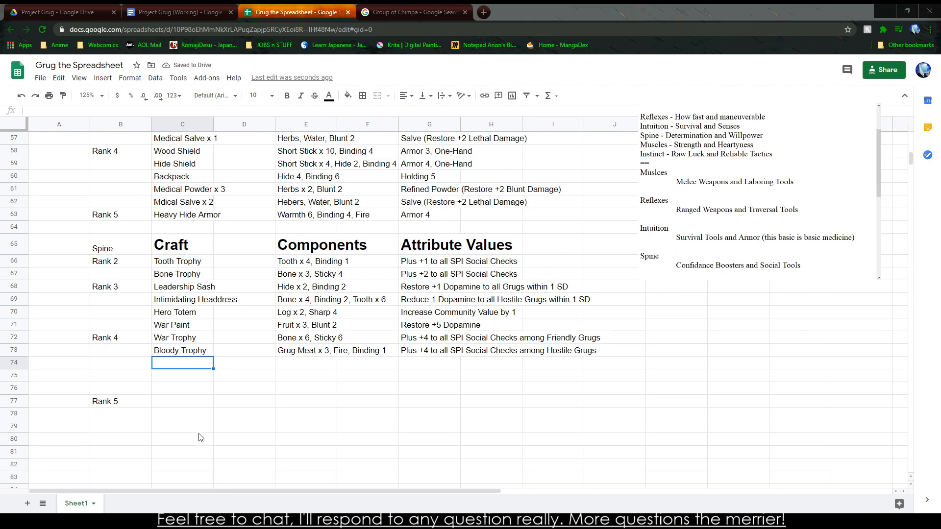
left_click(206, 401)
left_click(178, 379)
left_click(177, 363)
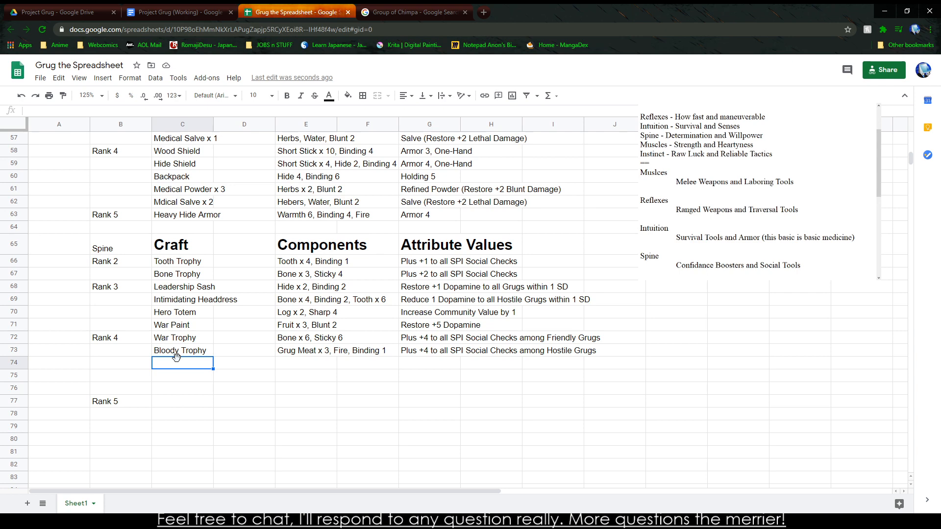
type("Violent Rag")
key("BackSpace")
key("BackSpace")
key("BackSpace")
key("BackSpace")
key("BackSpace")
key("BackSpace")
key("BackSpace")
key("BackSpace")
key("BackSpace")
key("BackSpace")
key("BackSpace")
Step: Add "Community Totem" as the third Rank 4 Spine craft, with the components "Log x 4, Sharp 6, Binding 4"
type("Communi")
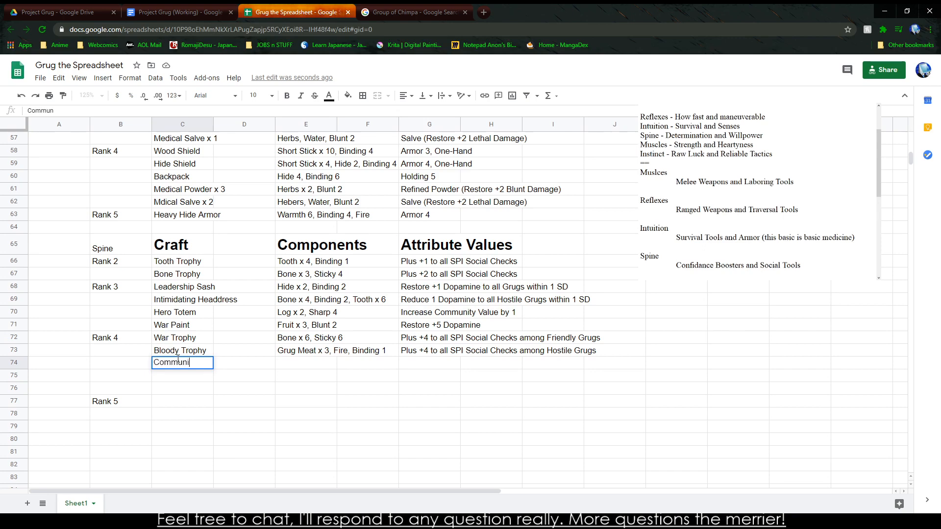
type("ty Totem")
key("Tab")
key("Tab")
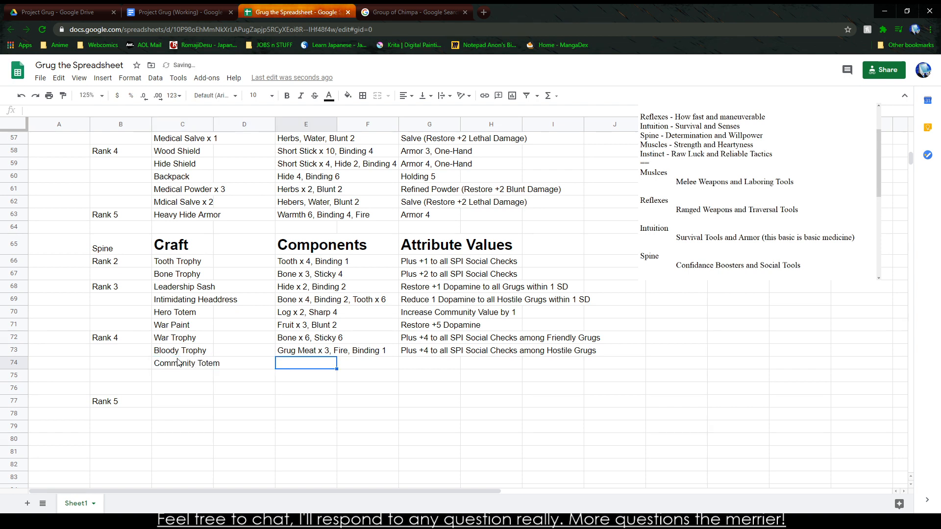
type("Log x ")
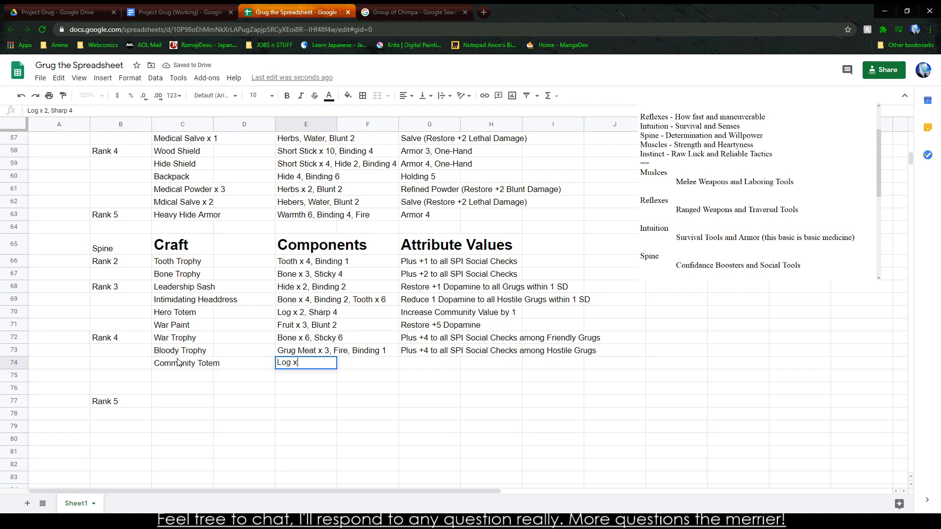
type("4")
type("Sharp 6, Binding 4")
Step: Enter "IncreAse Community Value by 2" as the Community Totem's attribute value
key("Tab")
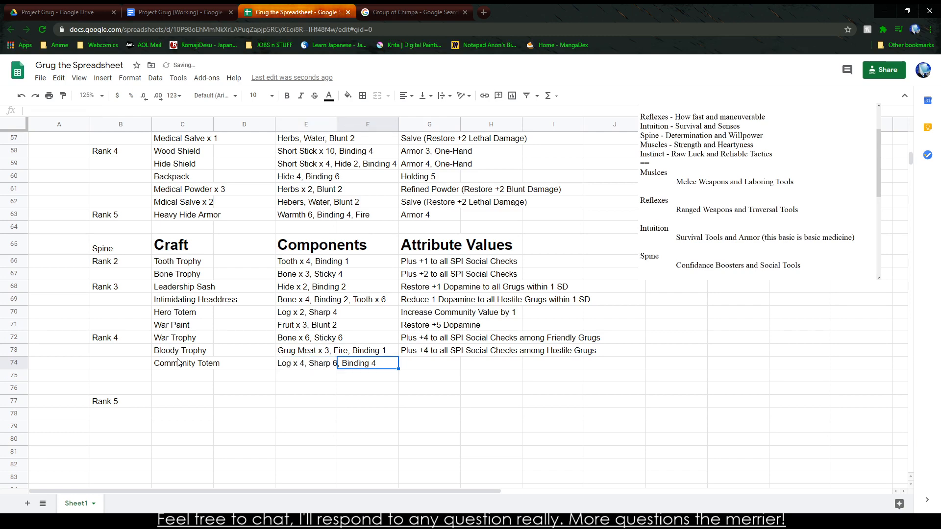
key("Tab")
type("IncreAse Community Value by 2")
key("Return")
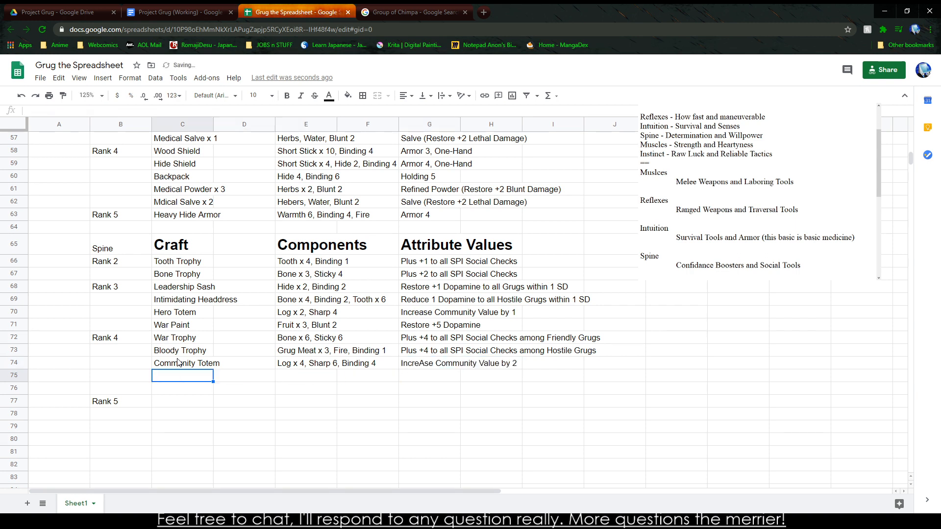
Step: Move the "Rank 5" label of the Spine table up one row to row 76
left_click(109, 393)
left_click(110, 399)
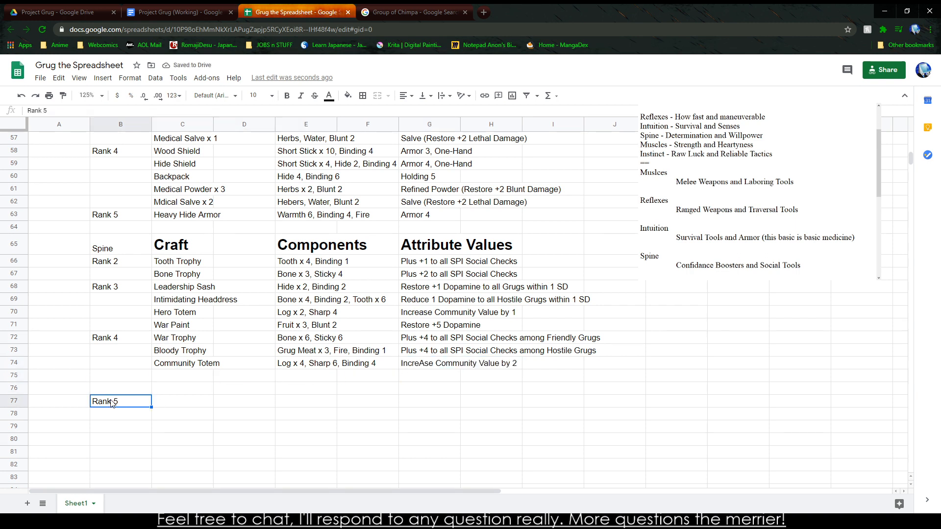
mouse_move(108, 395)
left_mouse_down()
mouse_move(111, 378)
mouse_move(112, 389)
left_mouse_up()
Step: Add "Animal Mask" as the fourth Rank 4 Spine craft, with the components "Predator Meat x 2, Sharp 2, Binding 4"
left_click(189, 380)
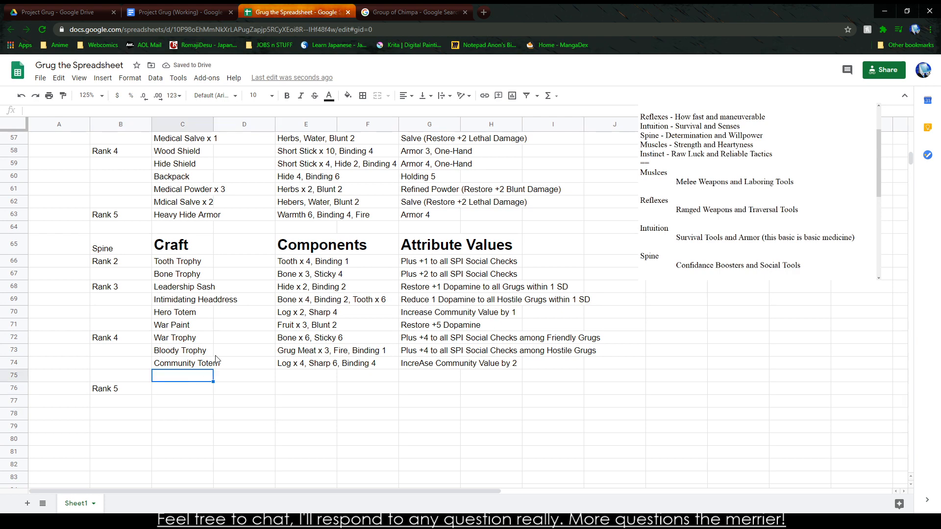
type("Animal Mask")
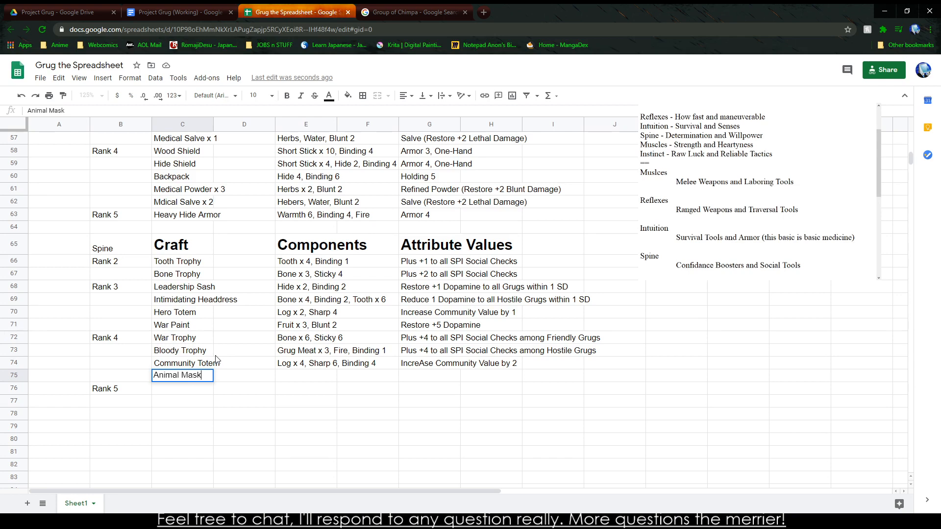
key("Tab")
key("Tab")
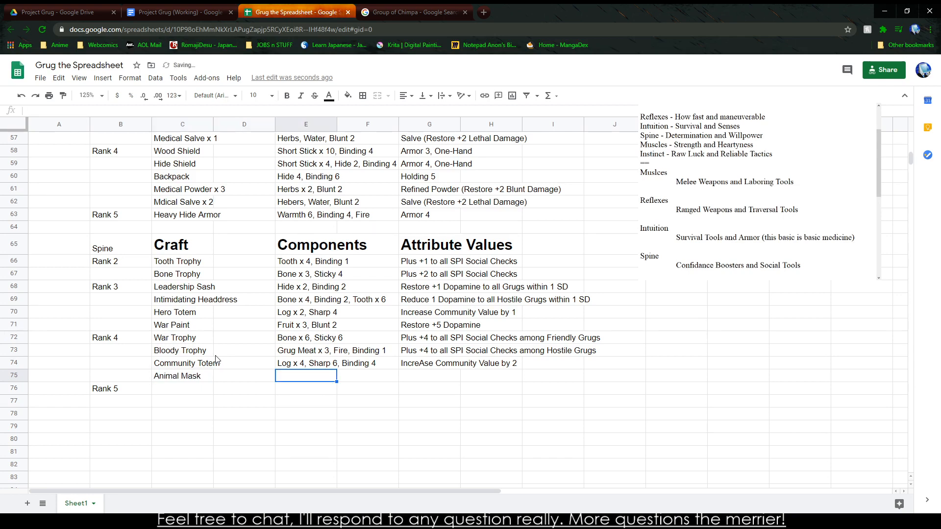
type("Ani")
key("BackSpace")
key("BackSpace")
key("BackSpace")
type("Predator Meat")
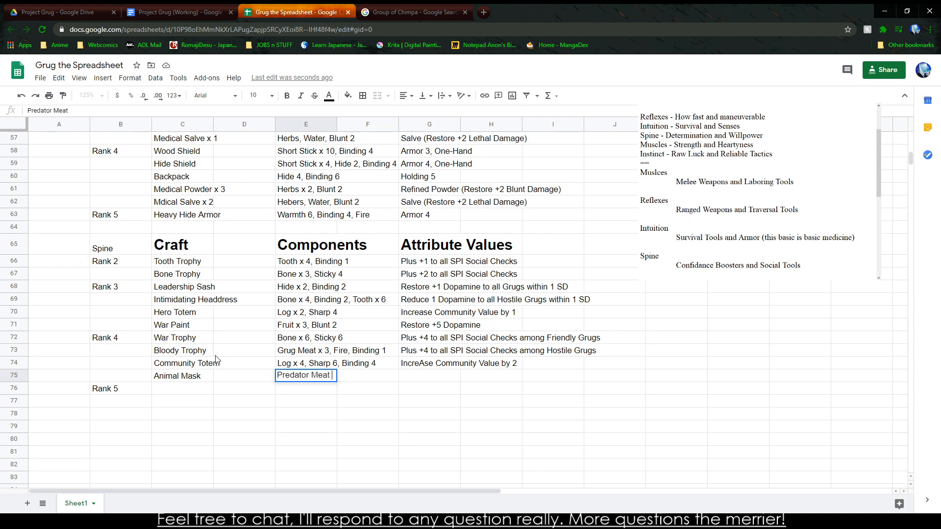
type(" x 2,")
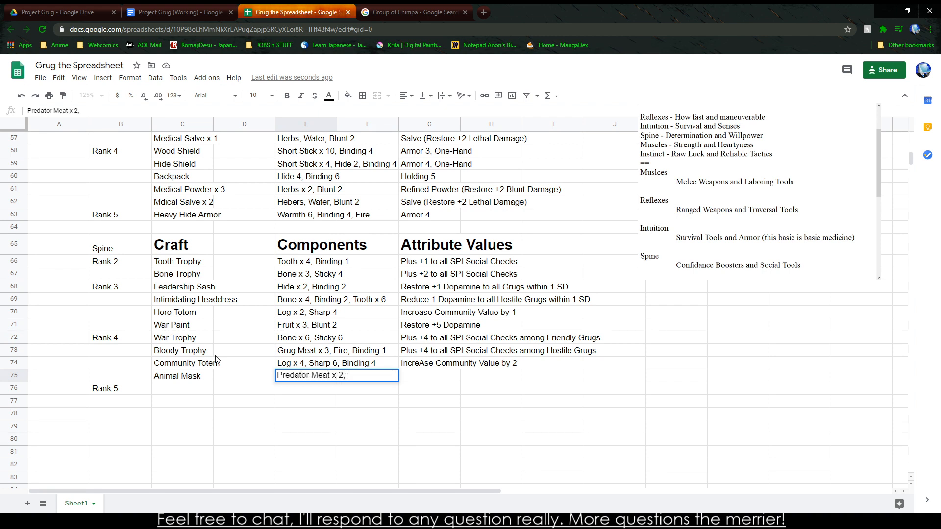
type(" Sharp 2, Binding 4")
key("Tab")
key("Tab")
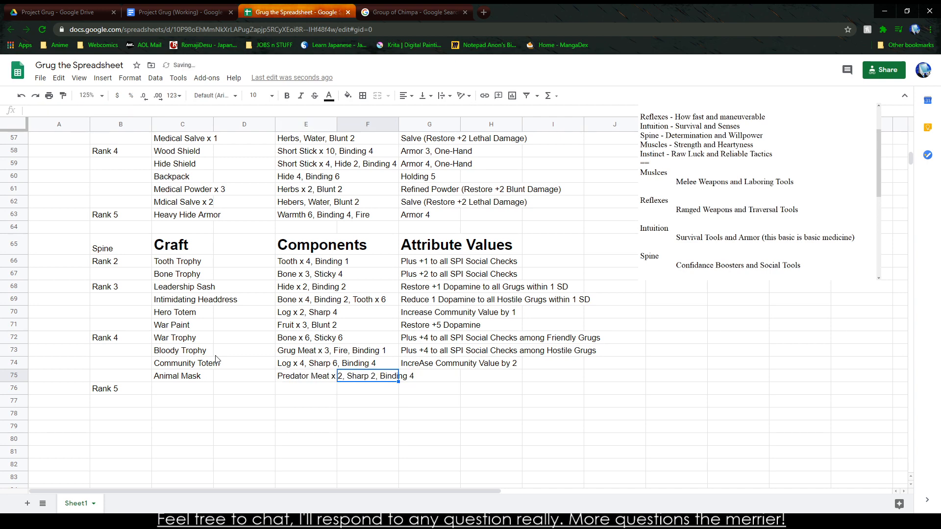
Step: Enter "Reduce 1 Doapamine to all Hostiles within 2 SD" as the Animal Mask's attribute value
type("Plys")
type(" +3")
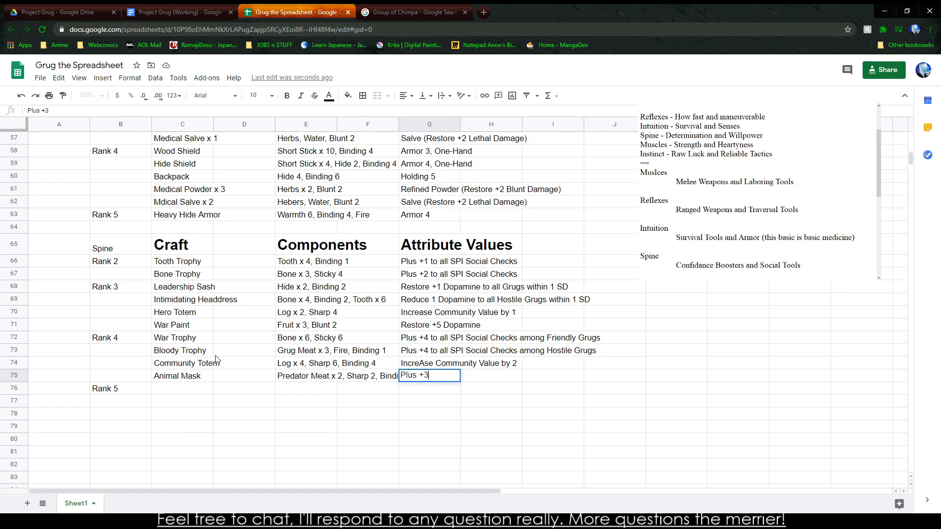
type("Reduce 1 Doapamine to")
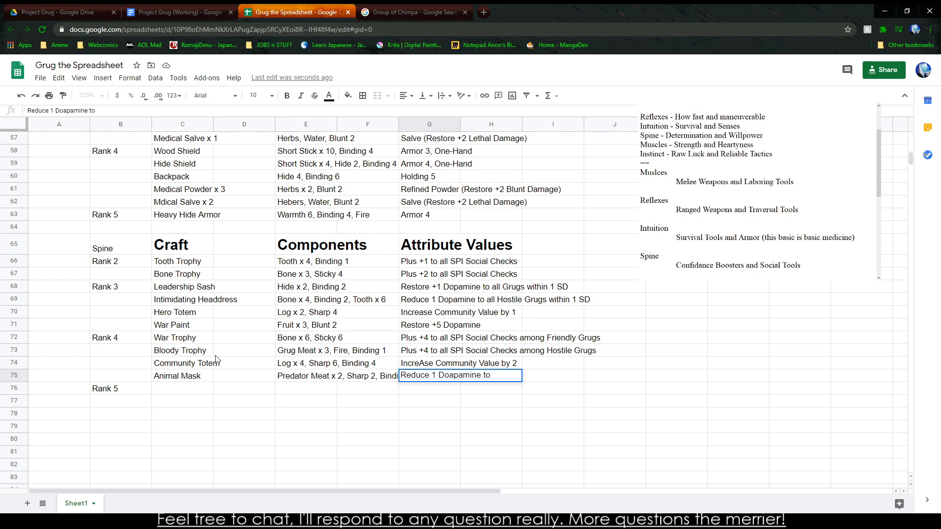
type(" all hostile")
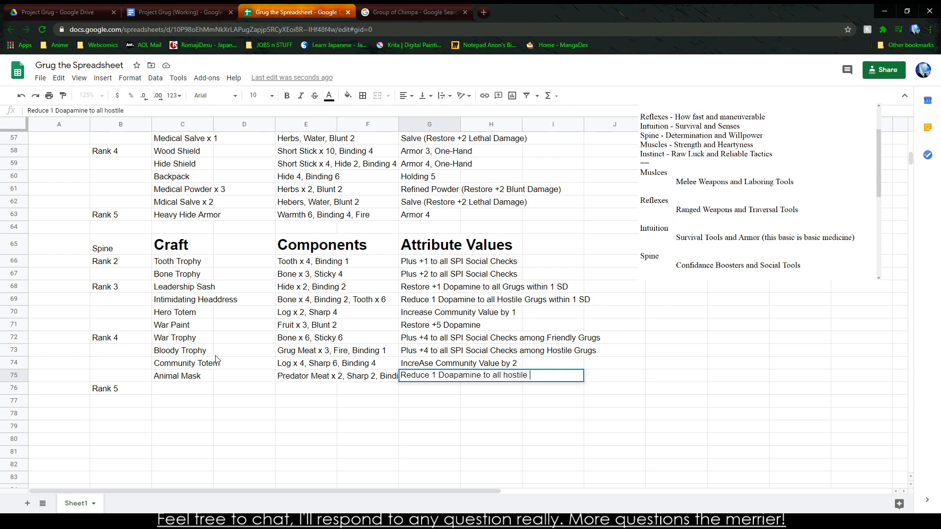
key("BackSpace")
key("BackSpace")
key("BackSpace")
key("BackSpace")
key("BackSpace")
key("BackSpace")
key("BackSpace")
type("Hostiles within 1")
key("BackSpace")
key("BackSpace")
type("SD")
key("Return")
Step: Add Rank 5 Spine craft "Glorious Totem" with components "Shiny x 4, Log x 4, Sharp 6, Binding 6" and attribute value "Increase Community Value by 4"
key("Left")
key("Left")
key("Left")
key("Left")
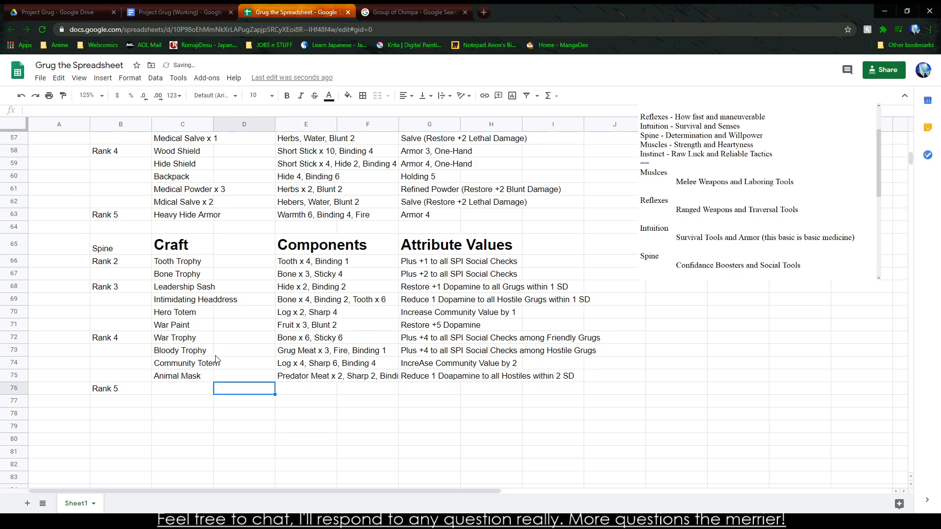
type("Gl")
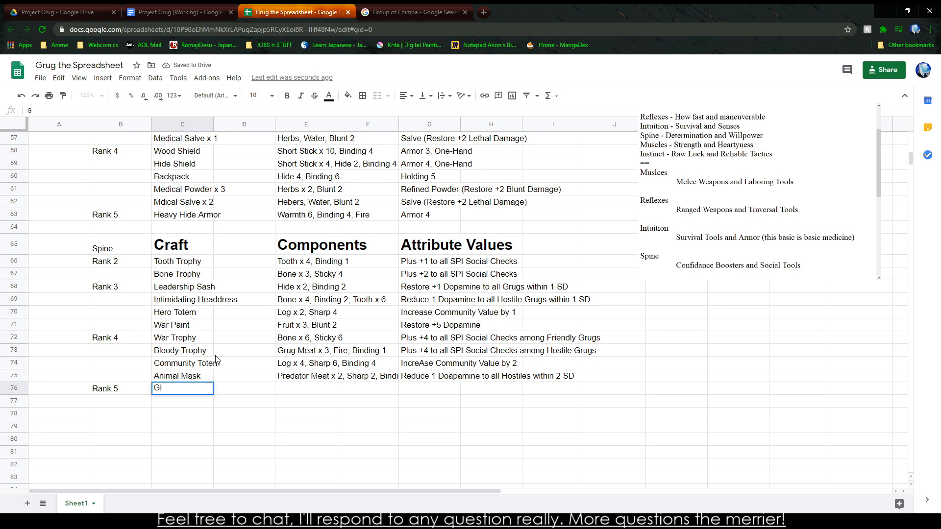
type("orious Totem")
key("Tab")
key("Right")
type("Shiny ")
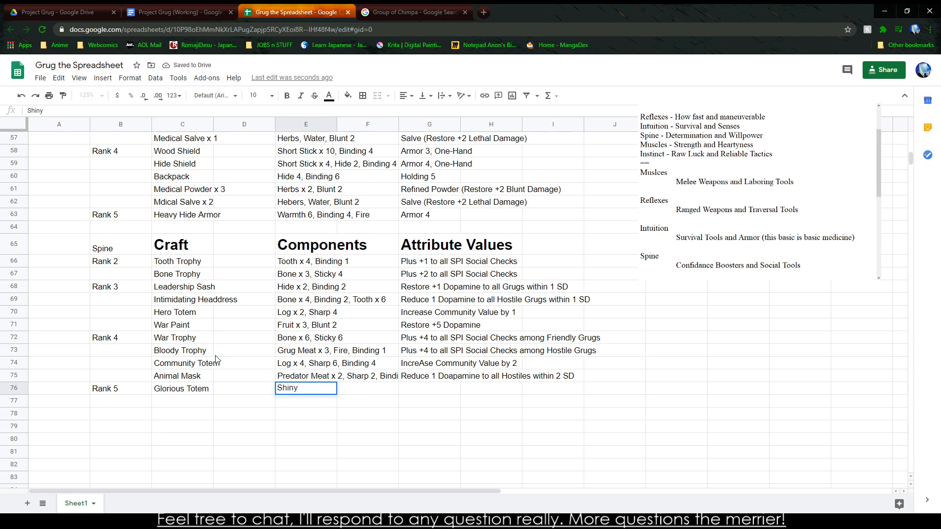
type("x 4, Log x 4, Sharp 6, Binding 5")
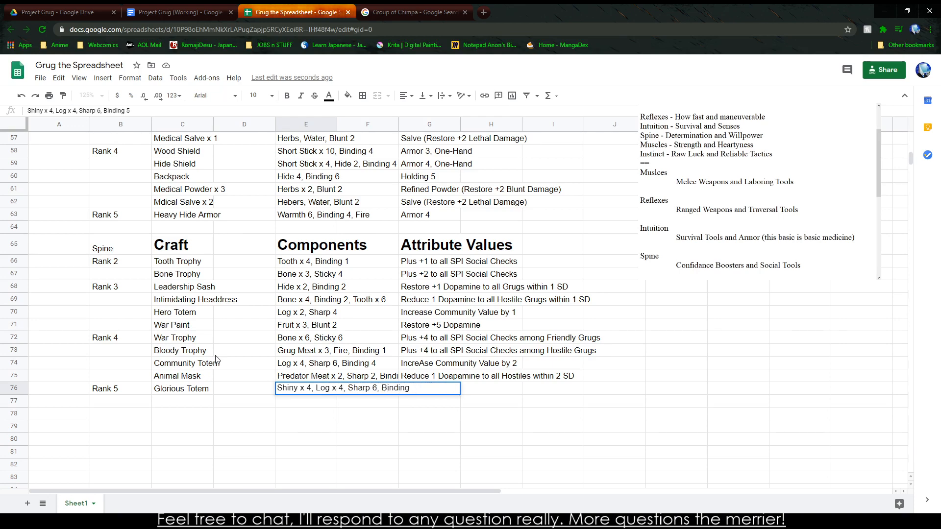
key("Tab")
type("Increase Community Value by 4")
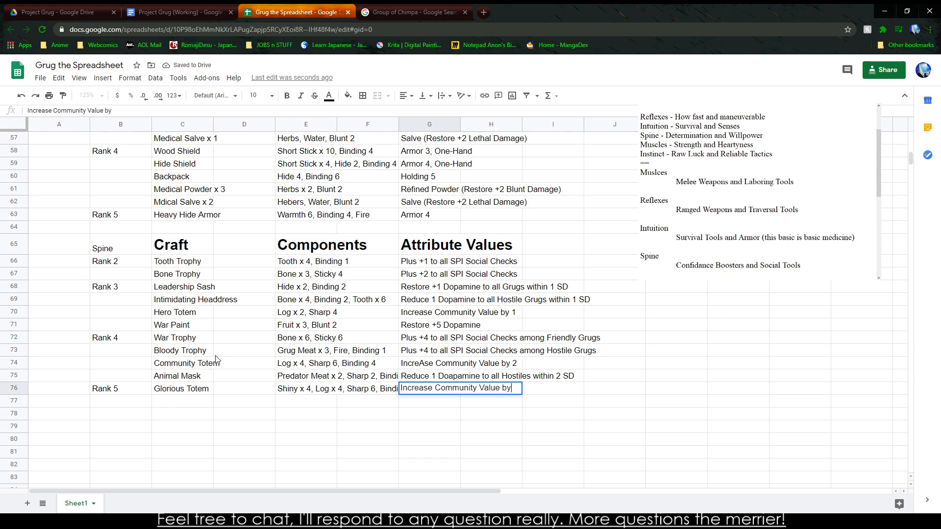
Step: Correct the capitalization in the Community Totem's attribute value so it reads "Increase Community Value by 2"
left_click(414, 366)
left_click(50, 110)
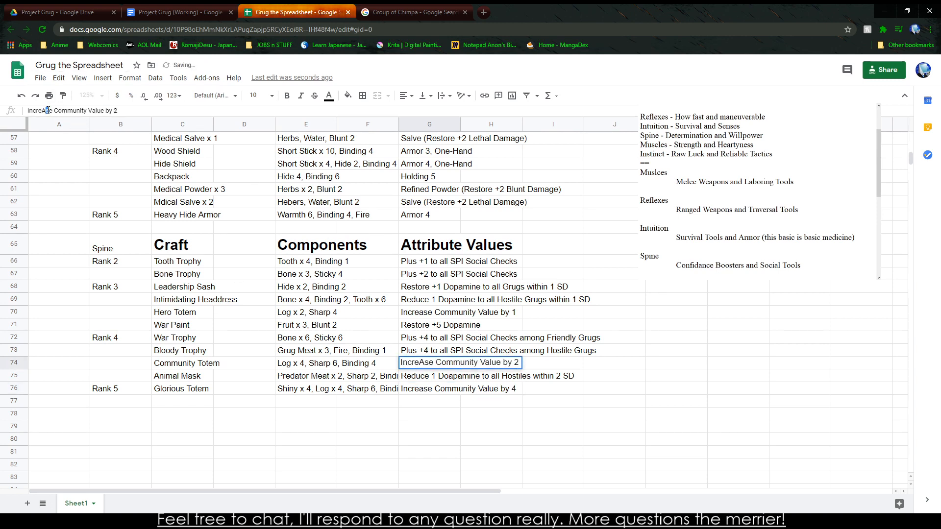
key("BackSpace")
type("a")
key("BackSpace")
key("BackSpace")
type("as")
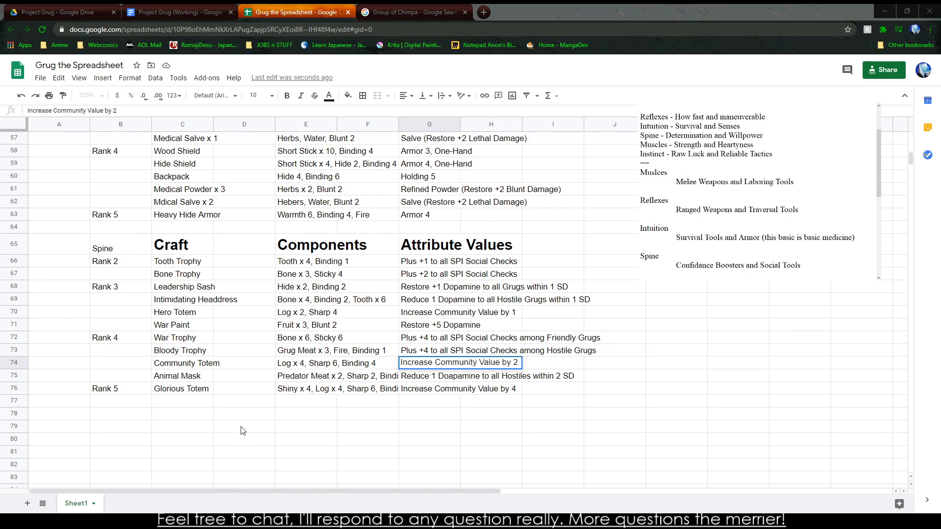
double_click(244, 389)
Step: Go back through the craft tables to the Base Resources list and select the first empty cell below "Sap"
scroll(391, 285, "up", 6)
left_click(400, 266)
scroll(357, 237, "up", 6)
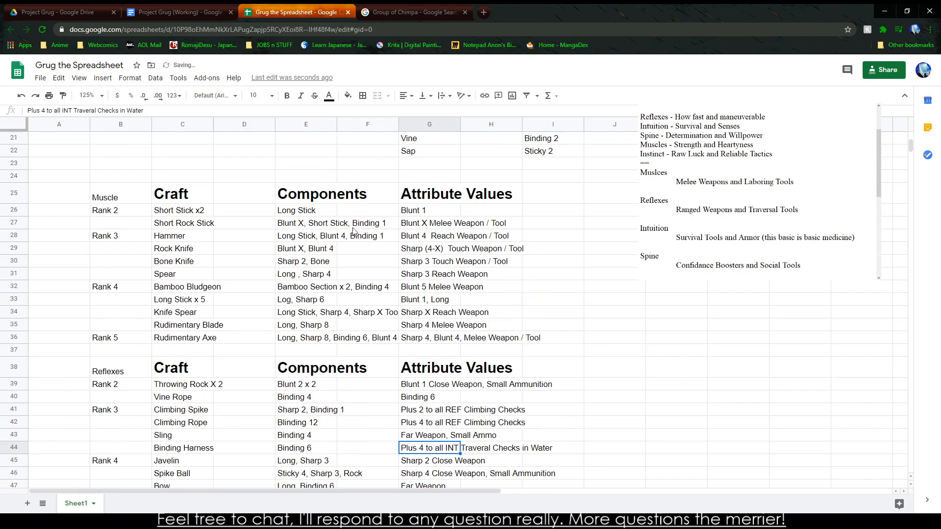
left_click_drag(121, 326, 519, 485)
left_click_drag(513, 474, 608, 485)
scroll(578, 400, "up", 11)
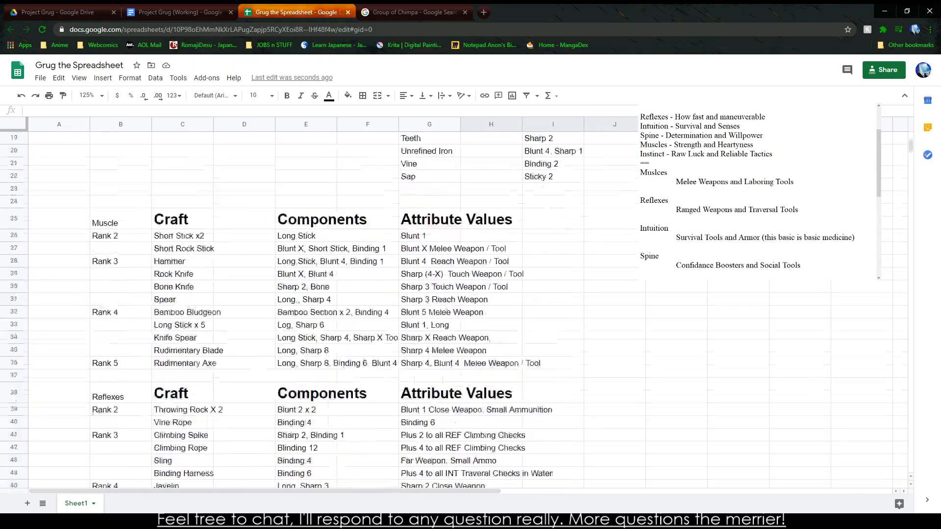
left_click_drag(436, 198, 538, 416)
left_click(432, 427)
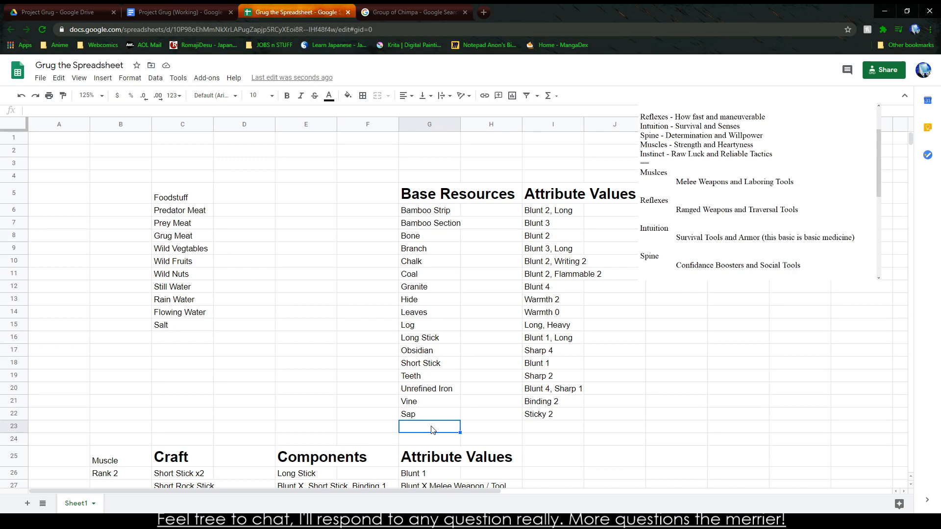
Step: Switch to the Google search page and search the web for "Natural Glass"
left_click(414, 11)
left_click(393, 31)
type("Natural Glass")
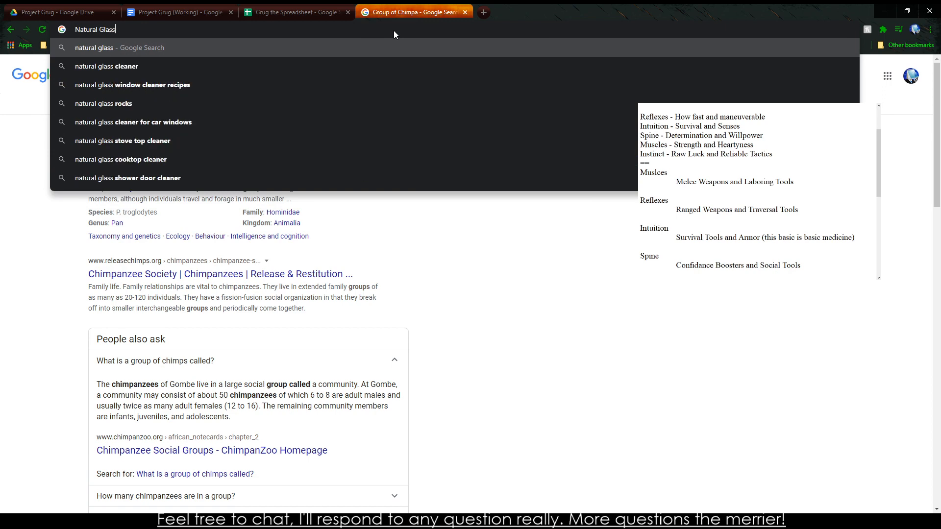
key("Return")
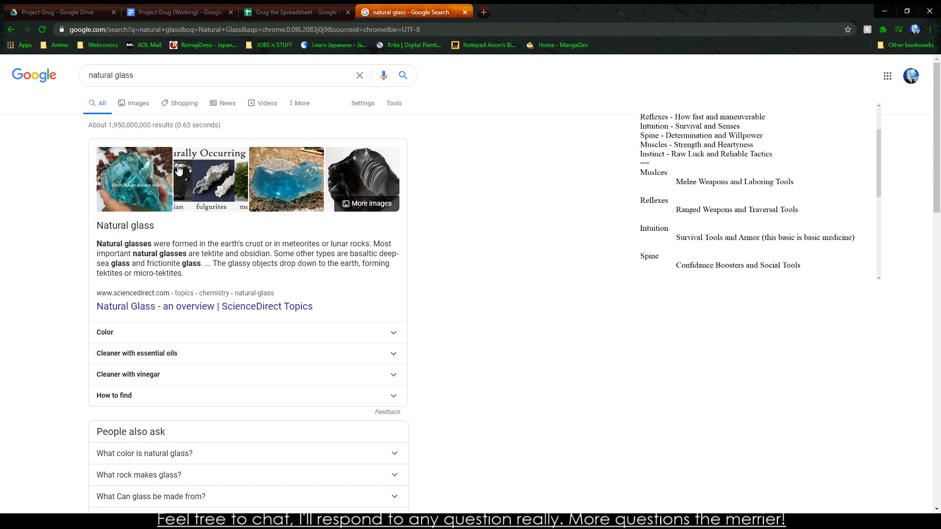
Step: Search the web for "natural shiny objects" and look through the "Naturally Shiny things" forum thread for resource ideas
double_click(108, 83)
double_click(142, 81)
type("shiny objects")
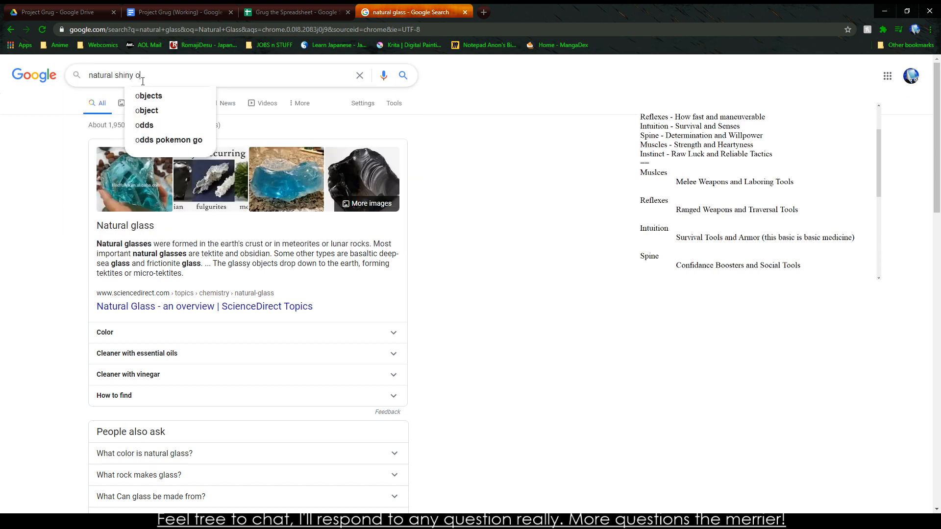
key("Return")
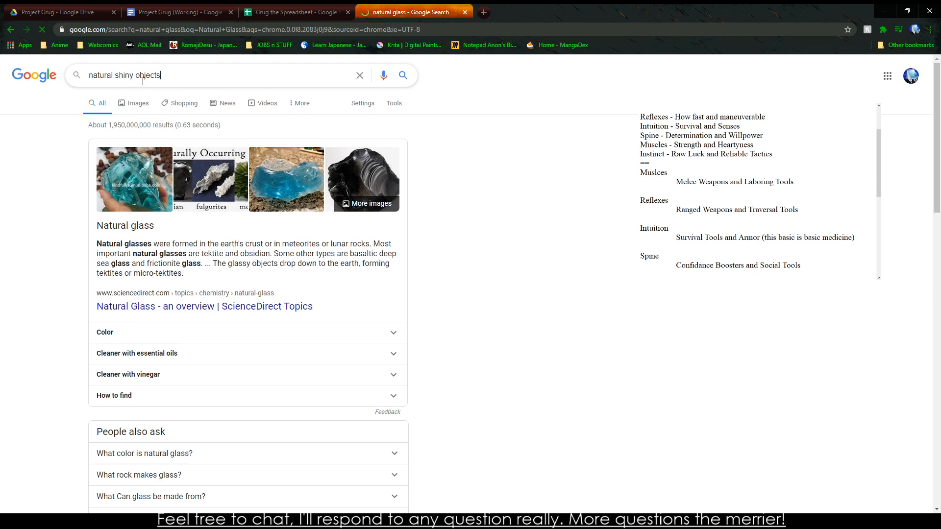
left_click(208, 163)
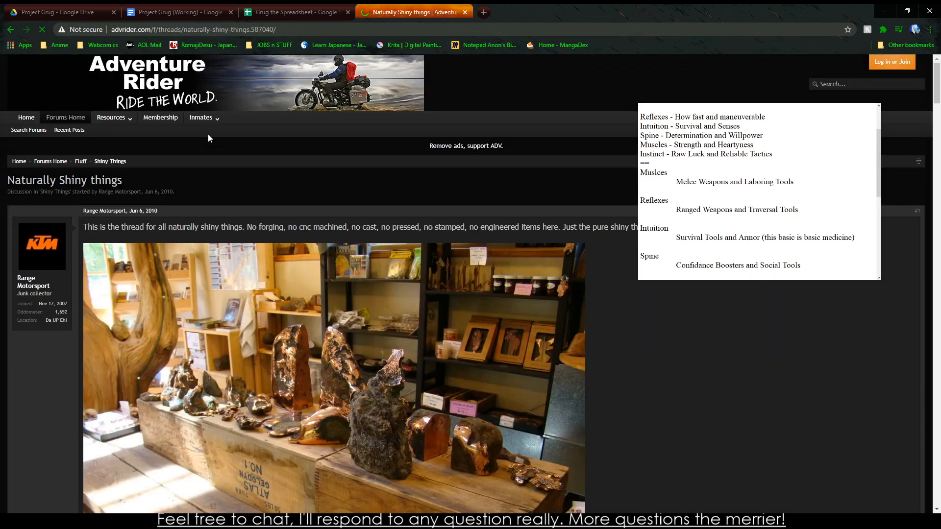
scroll(206, 162, "down", 15)
scroll(206, 169, "down", 15)
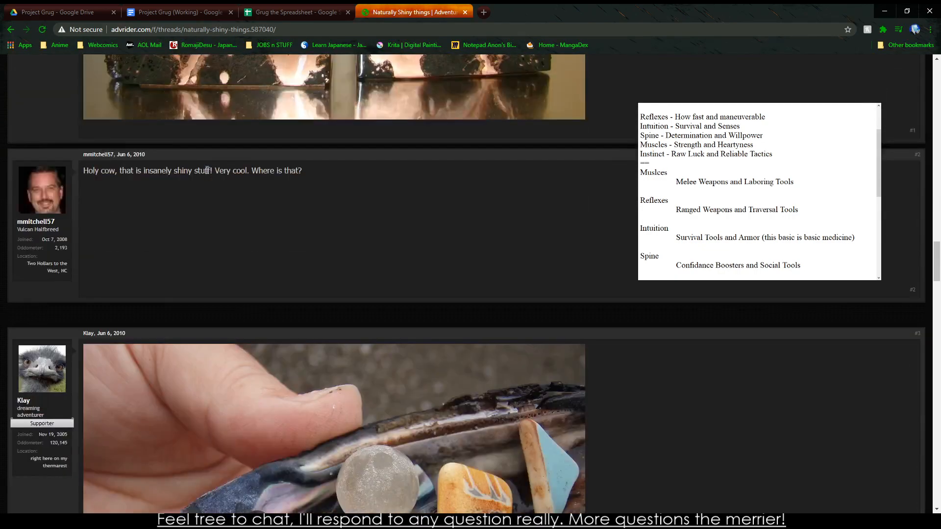
scroll(322, 250, "down", 15)
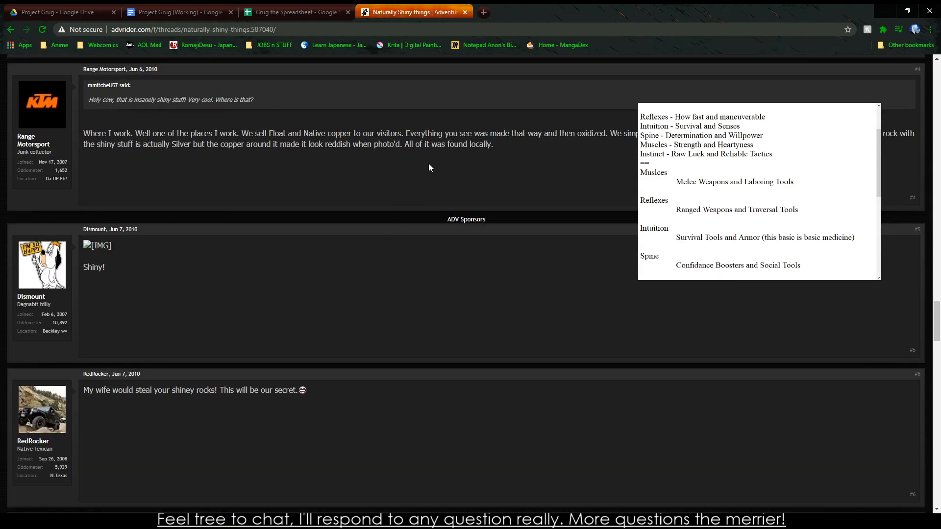
Step: Close the forum page and add "Shiny Rocks" to the Base Resources list with the attribute value "Shiny 1"
left_click(463, 12)
type("Shiny Rocks")
key("Tab")
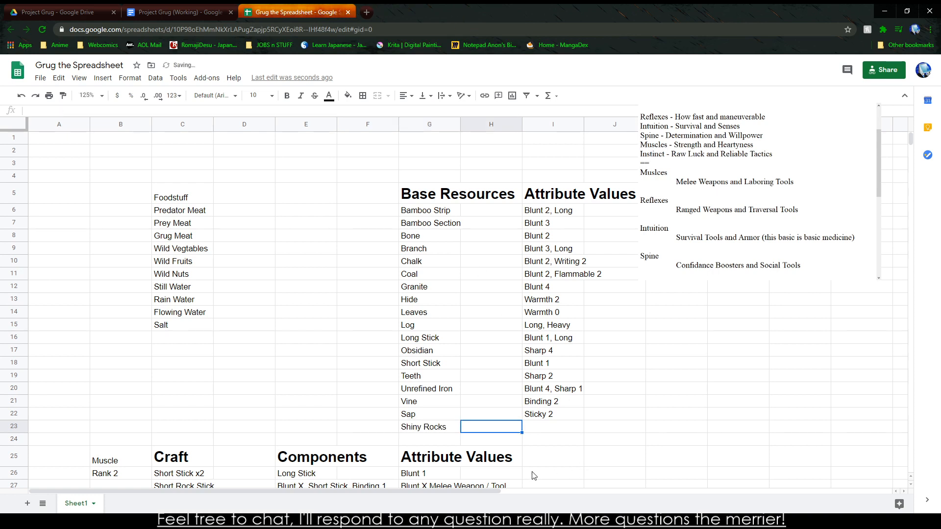
key("Tab")
type("Shiny")
type(" 1")
left_click(729, 345)
Step: Change the Glorious Totem's first component to "Shiny 4", keeping the comma before "Log x 4"
scroll(587, 252, "down", 10)
scroll(587, 252, "down", 9)
left_click(431, 367)
left_click(349, 293)
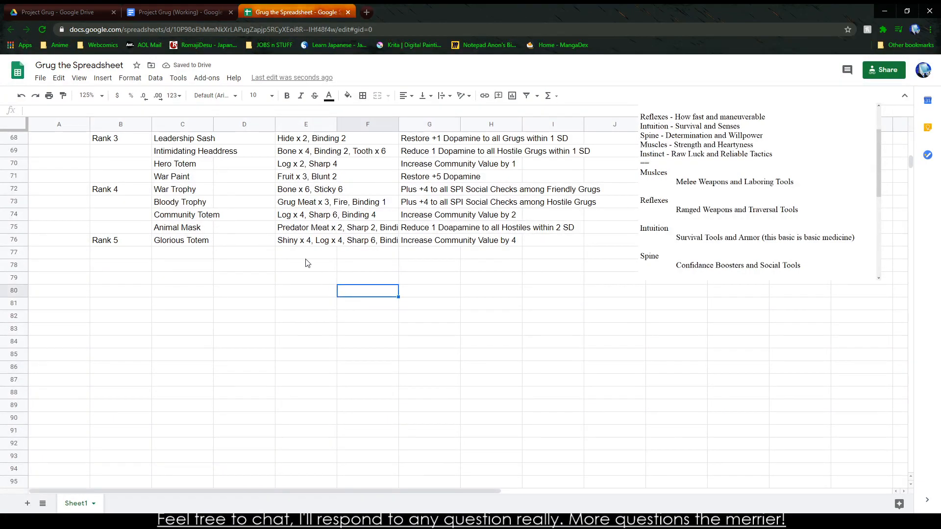
left_click(298, 245)
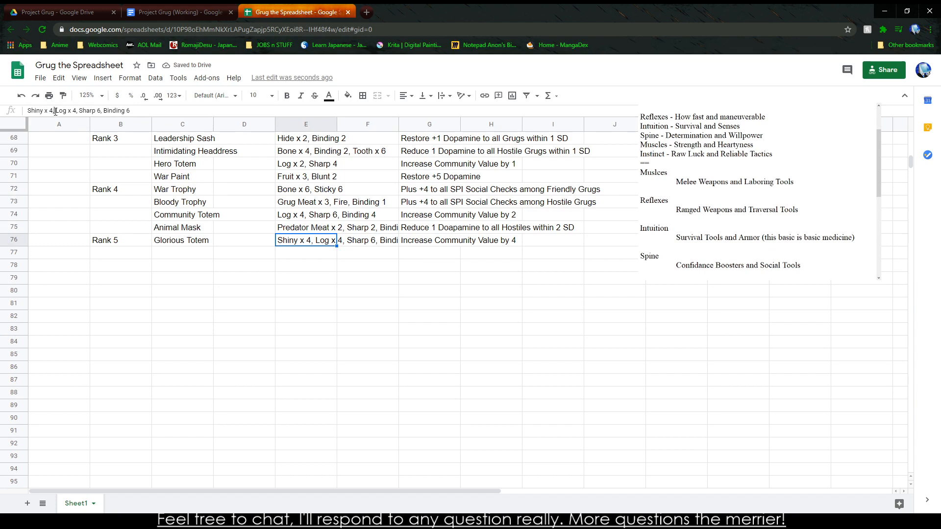
left_click_drag(54, 112, 45, 112)
type("4")
left_click(335, 286)
left_click(288, 240)
left_click(49, 110)
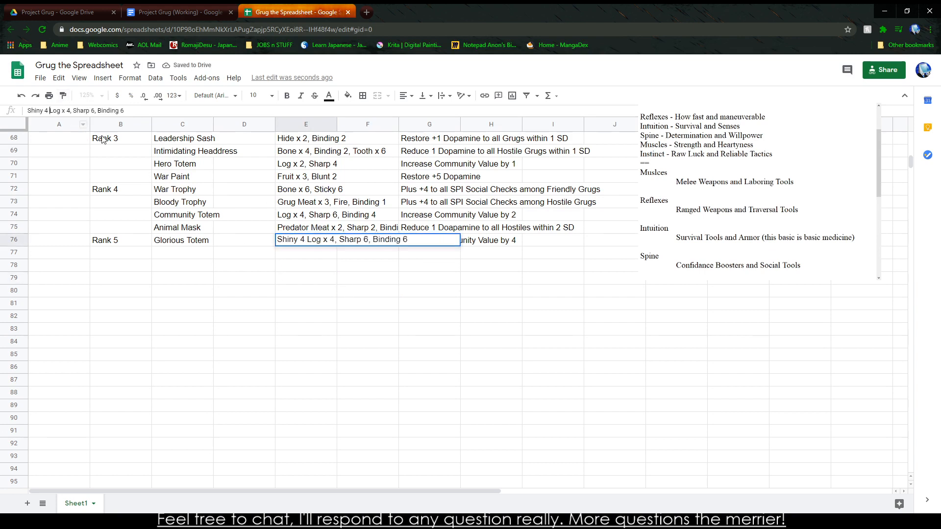
type(",")
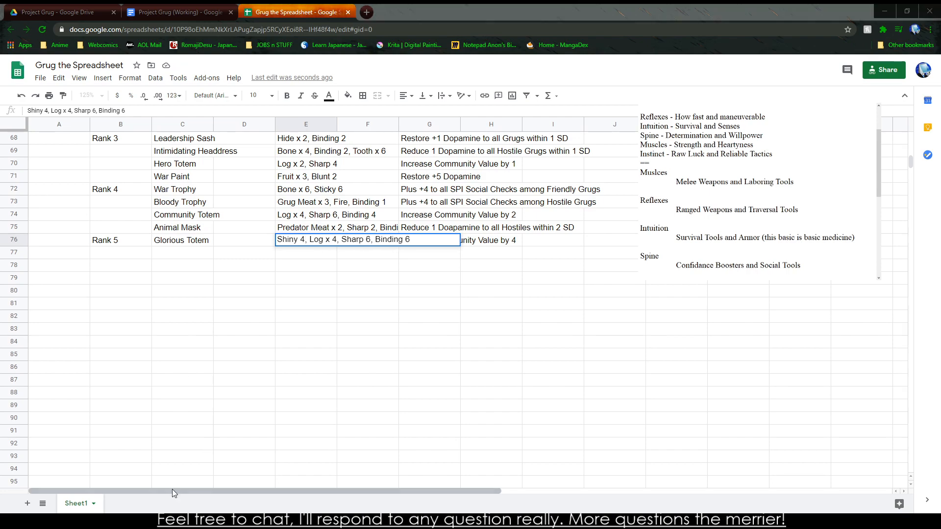
left_click(201, 406)
Step: Create a filter on the Base Resources column from its heading in row 5
scroll(203, 368, "up", 13)
left_click(206, 325)
left_click_drag(105, 248, 441, 415)
scroll(538, 278, "up", 7)
left_click(426, 430)
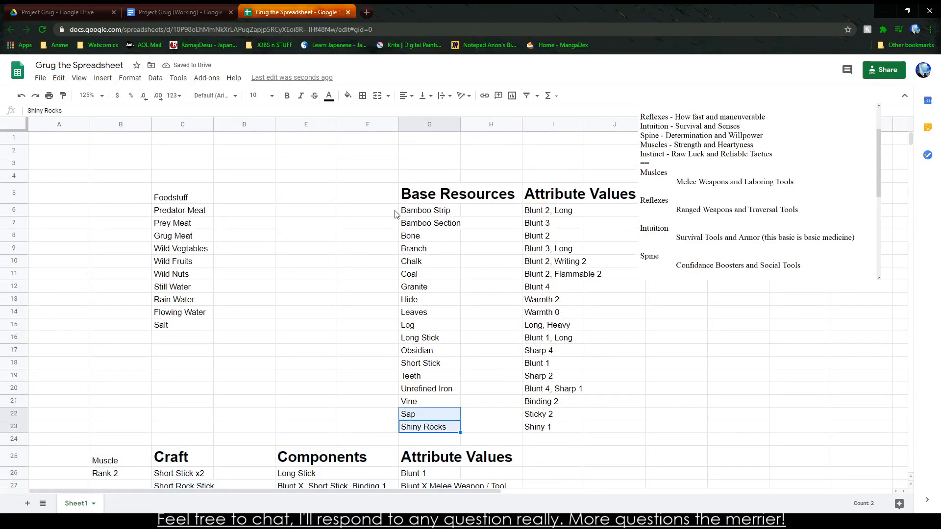
left_click(418, 199)
left_click(101, 78)
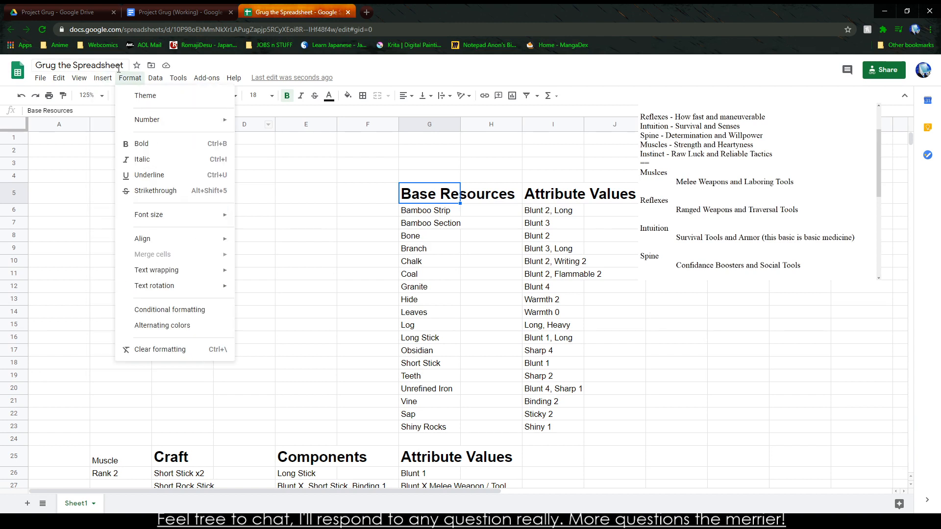
left_click(191, 155)
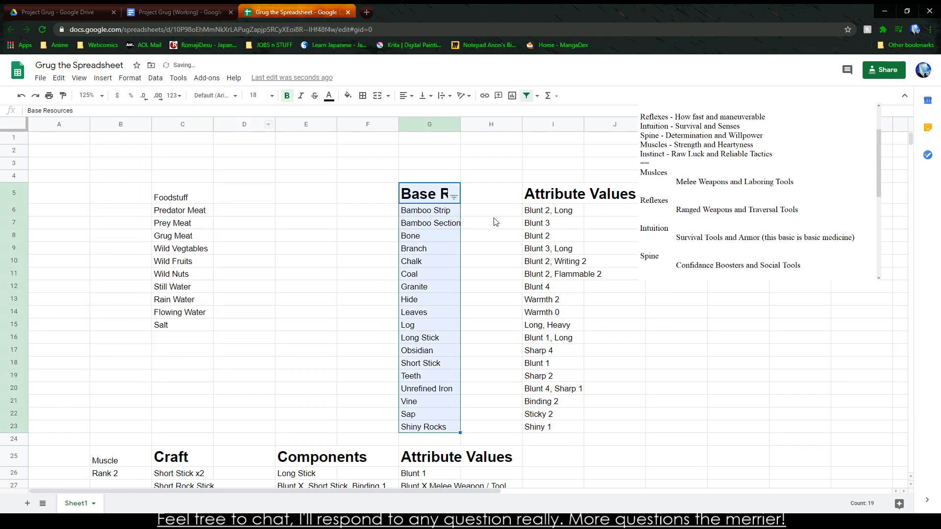
Step: Undo the filter on the Base Resources column and move the Attribute Values block next to it, starting in cell H5
left_click(454, 197)
left_click(425, 215)
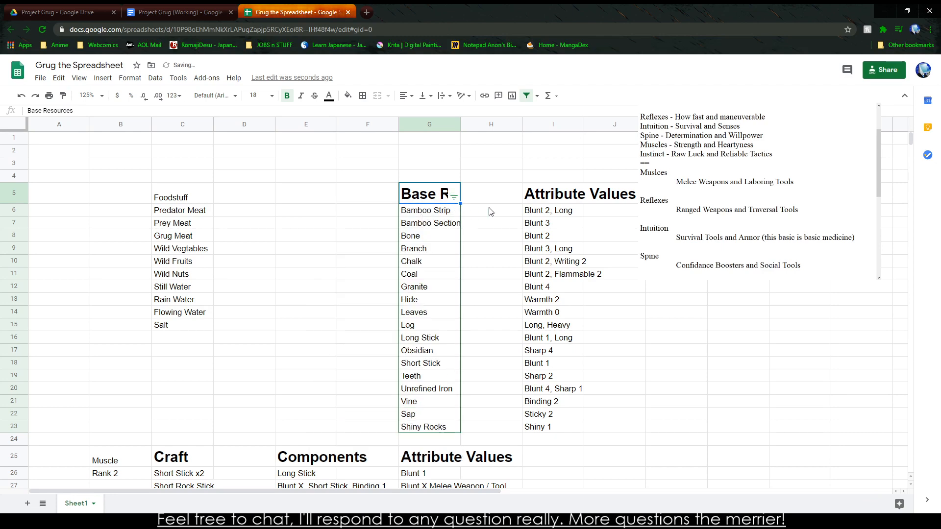
left_click(504, 196)
key("ctrl+z")
left_click_drag(524, 194, 549, 427)
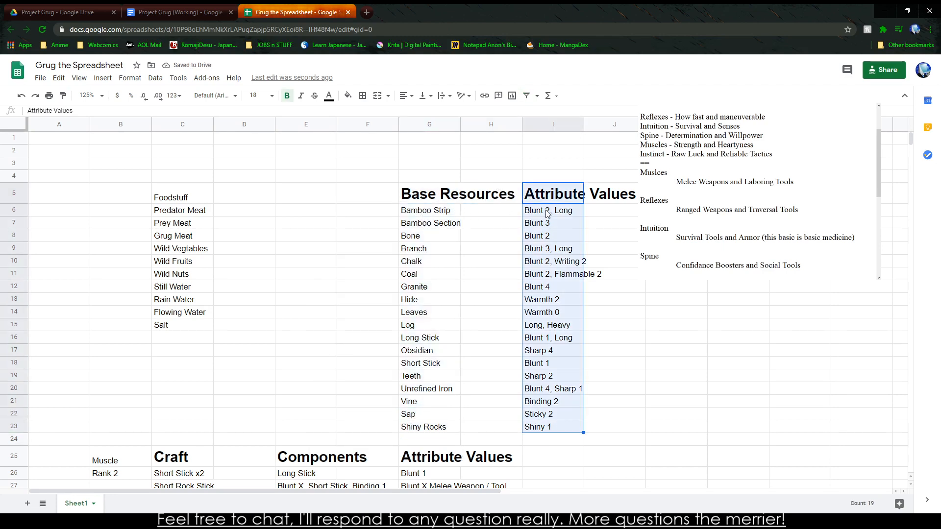
left_click_drag(551, 183, 490, 197)
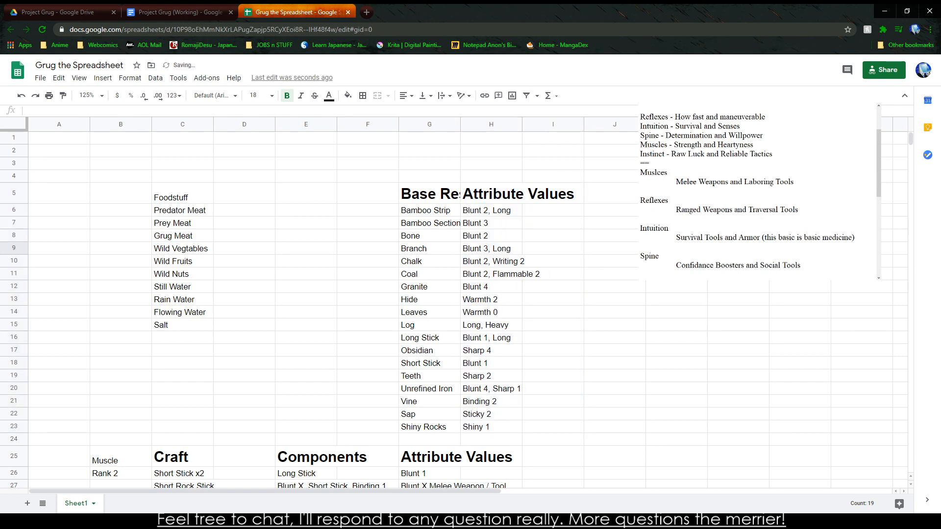
Step: Create a filter covering the Base Resources and Attribute Values columns and sort them A to Z by Base Resources
left_click(441, 201)
left_click(99, 78)
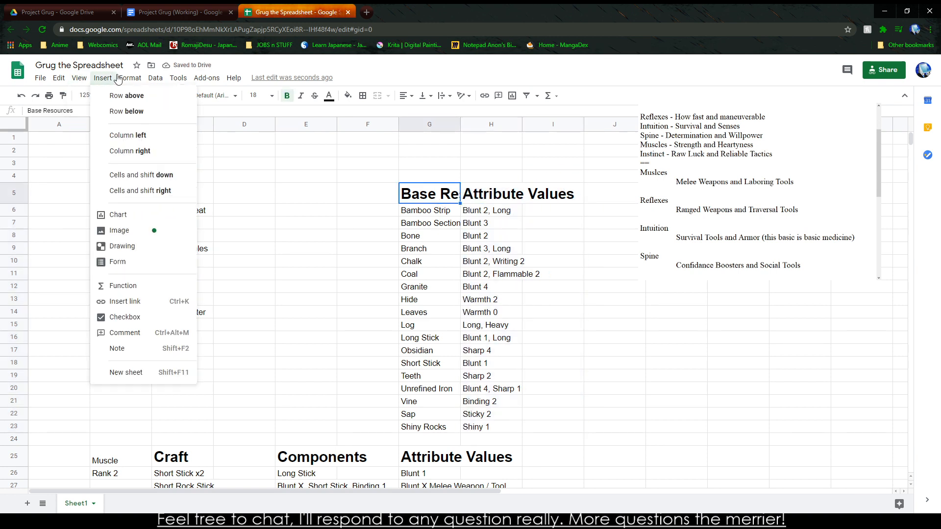
mouse_move(130, 78)
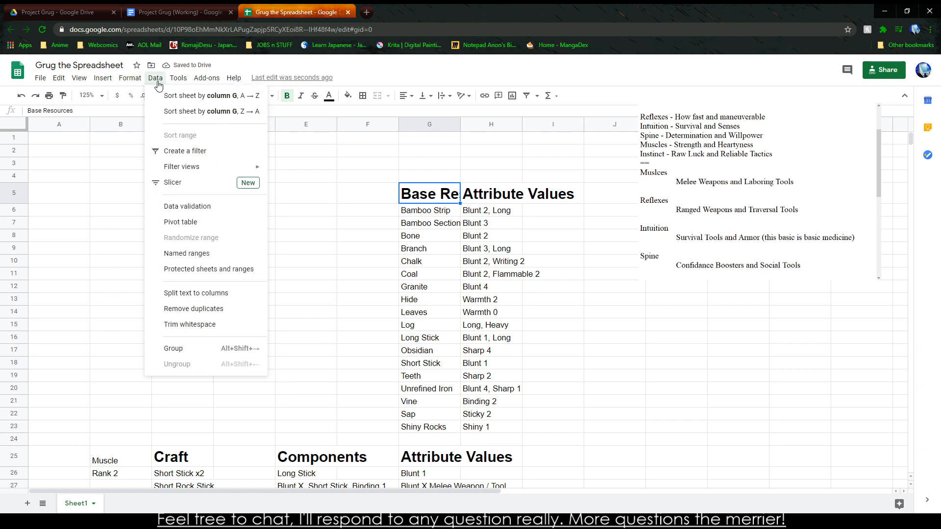
left_click(206, 152)
left_click(455, 198)
left_click(433, 214)
Step: Copy the Base Resources table, paste it unlinked below the crafting text in the Project Grug (Working) document, and remove the blank line above it
left_click_drag(424, 198, 492, 434)
key("ctrl+c")
left_click(179, 12)
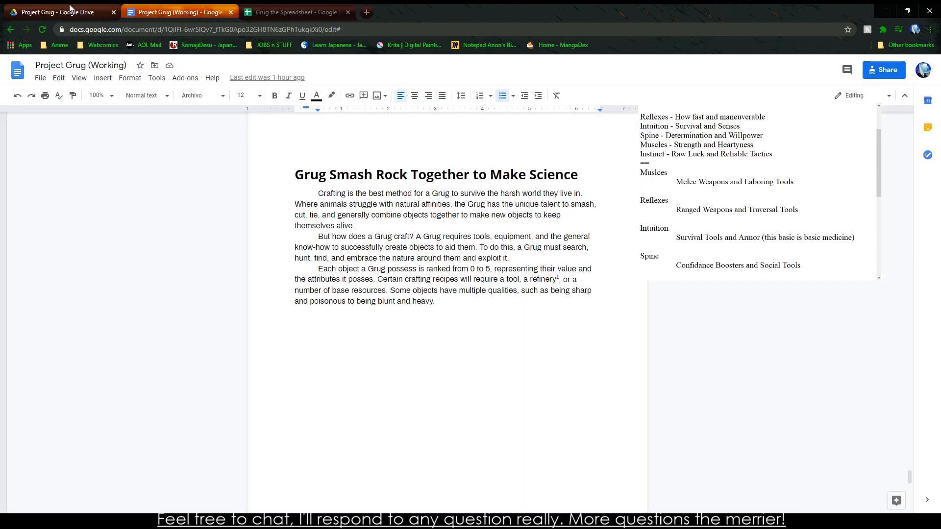
left_click(293, 349)
key("ctrl+v")
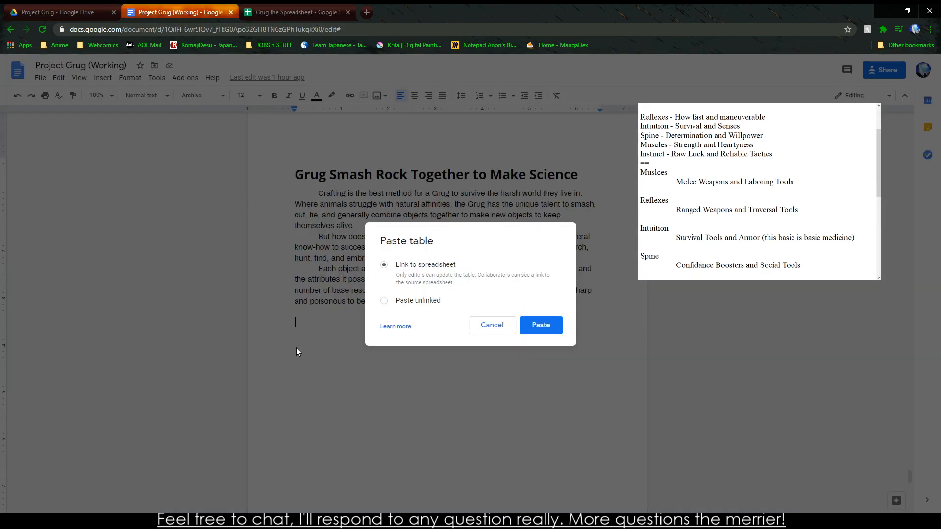
left_click(417, 300)
left_click(549, 325)
scroll(462, 310, "up", 6)
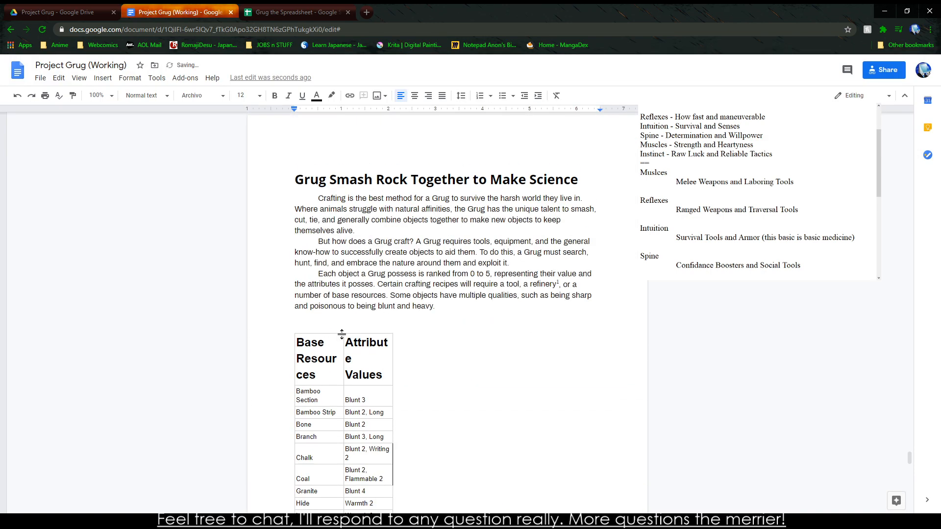
left_click(308, 323)
key("BackSpace")
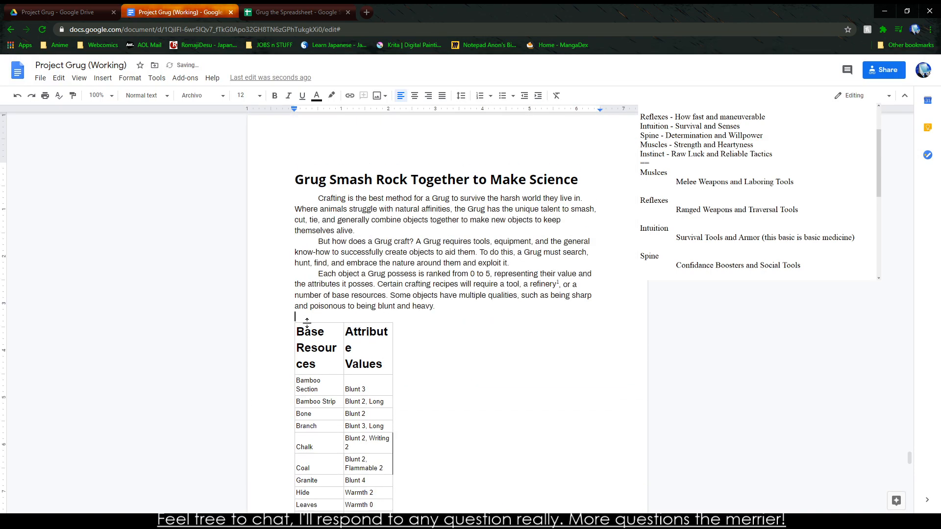
Step: Apply the Normal text style to the whole pasted table, from the headings through the Vine row
scroll(307, 322, "down", 6)
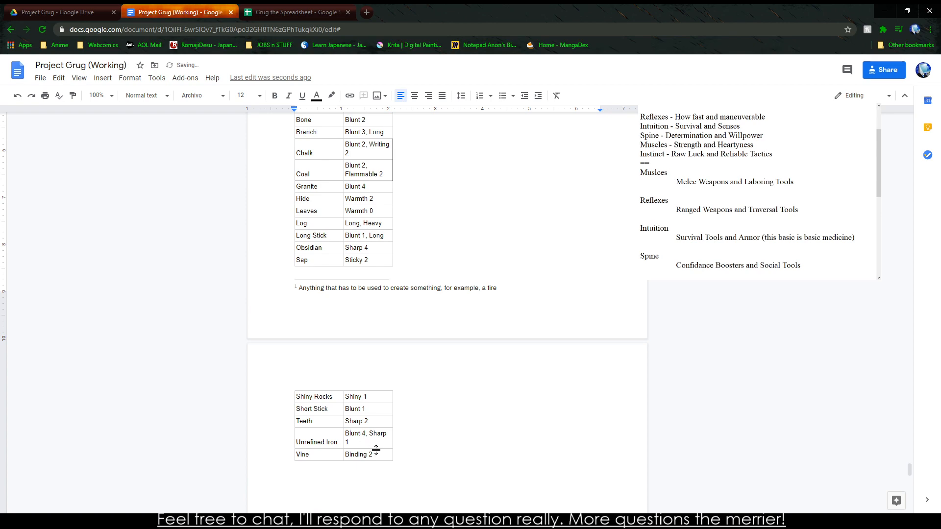
left_click_drag(378, 453, 338, 261)
left_click(321, 173)
scroll(322, 174, "up", 5)
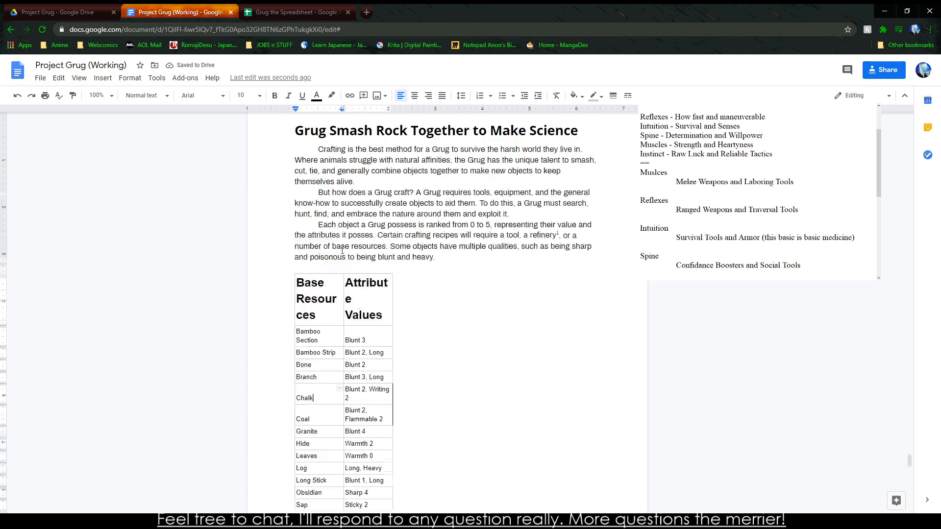
triple_click(377, 306)
left_click_drag(313, 298, 363, 305)
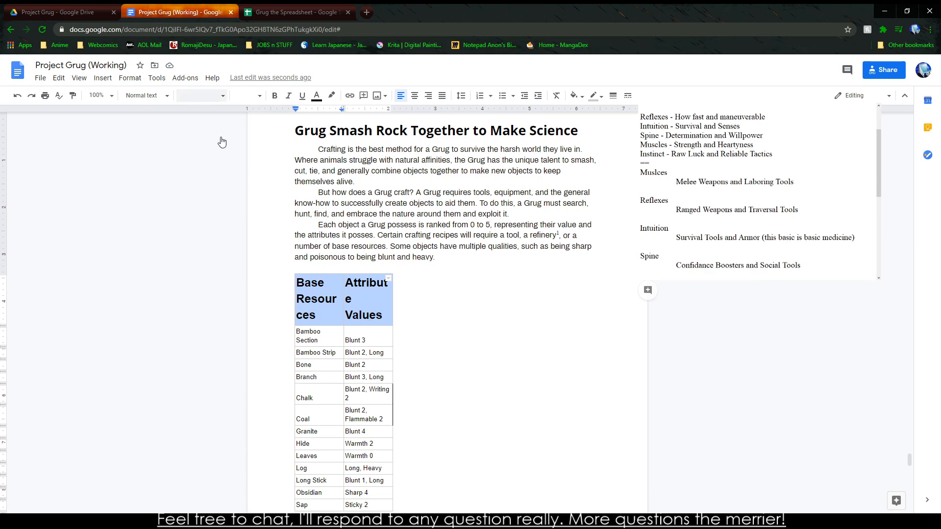
left_click_drag(296, 289, 372, 461)
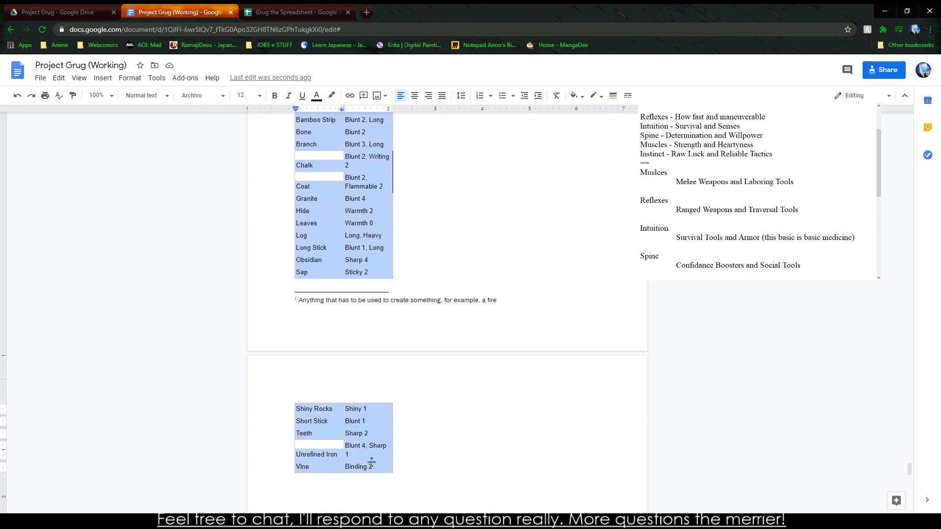
left_click(146, 95)
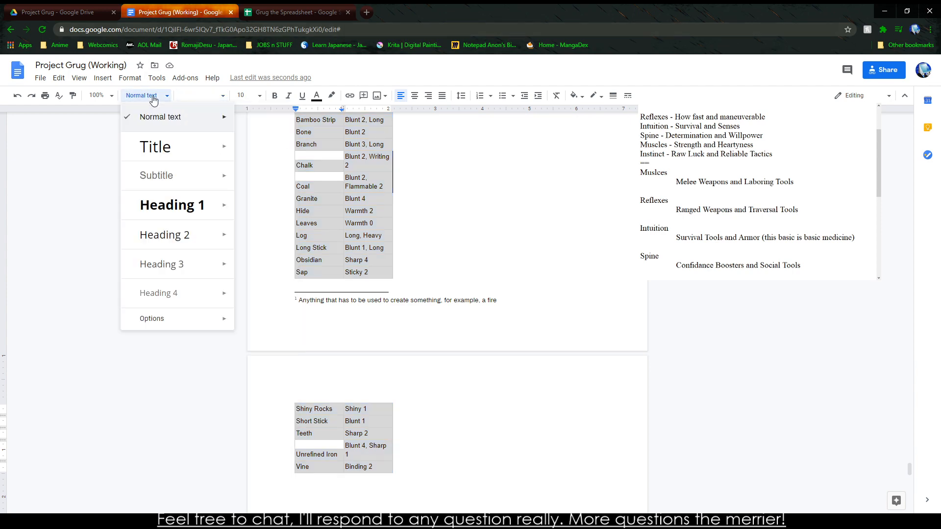
left_click(170, 122)
Step: Make the Base Resources and Attribute Values headings bold
scroll(360, 273, "up", 5)
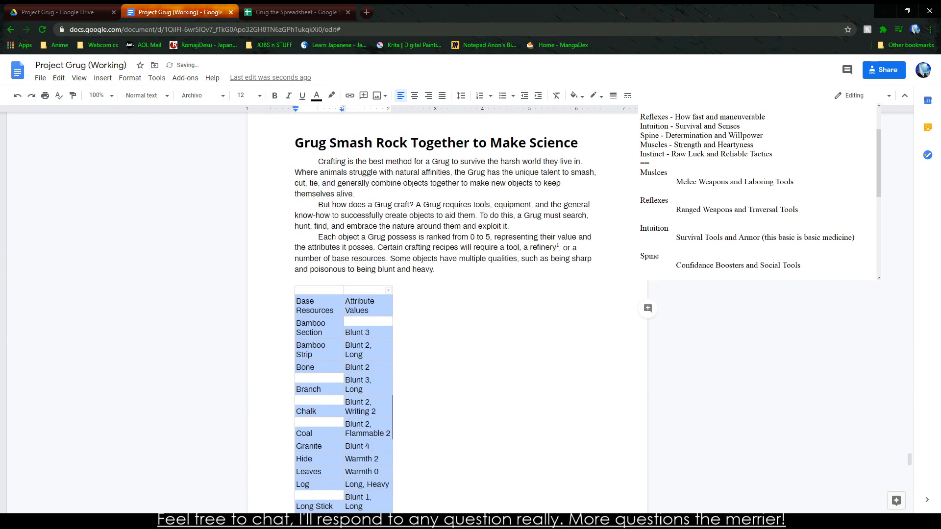
left_click_drag(330, 308, 371, 314)
key("ctrl+b")
Step: Go through the table's rows across the page break to work out where to split the list in half
scroll(371, 314, "down", 7)
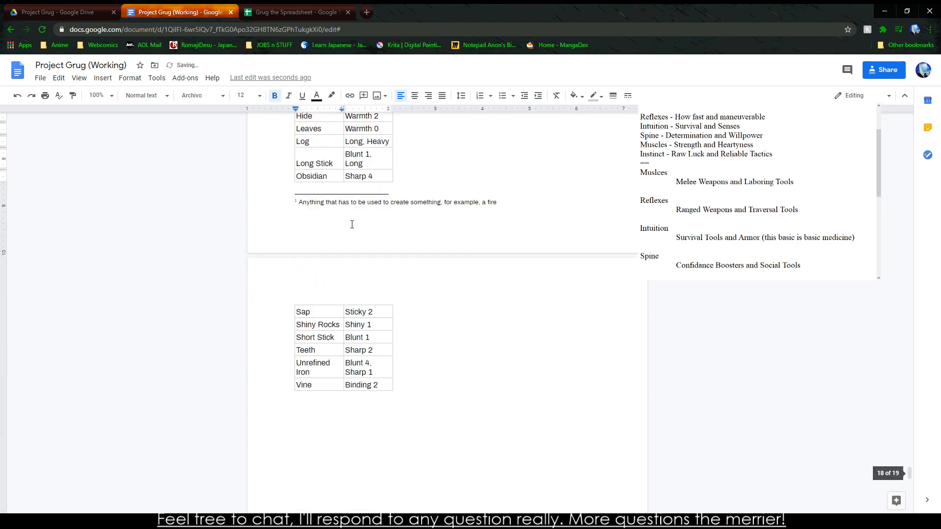
scroll(320, 257, "up", 5)
left_click(317, 228)
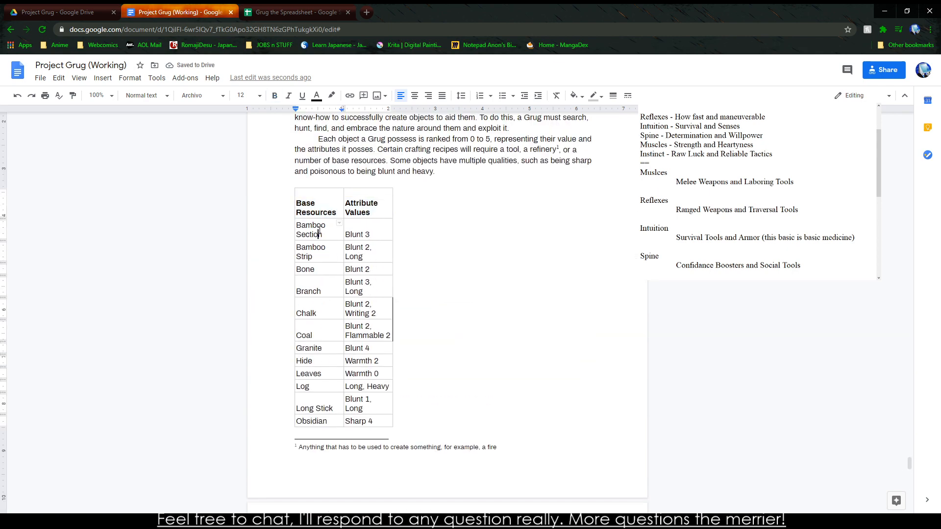
key("Down")
key("Down")
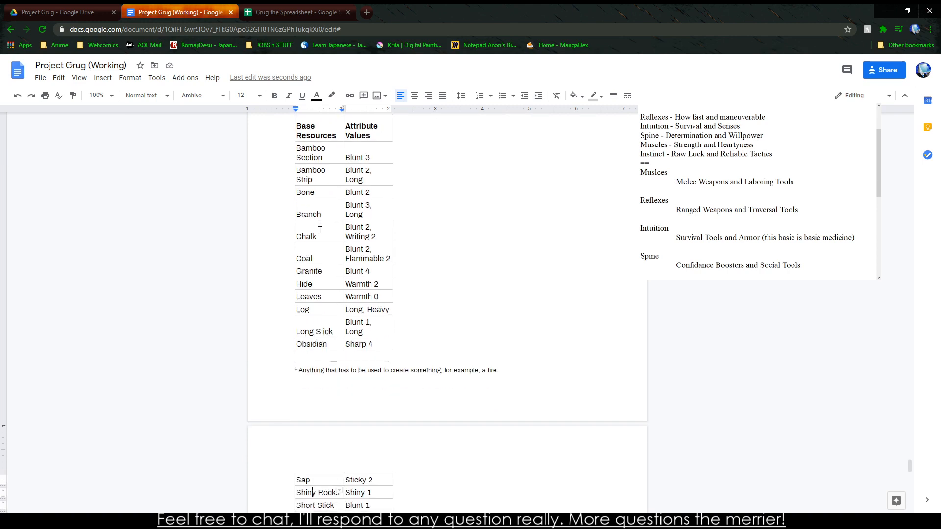
key("Down")
key("Down")
key("Down")
key("Down")
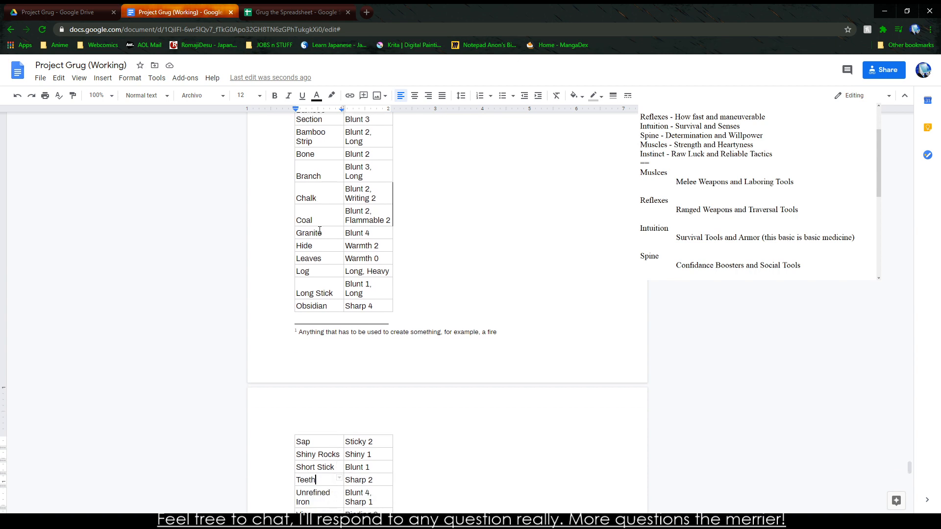
key("Down")
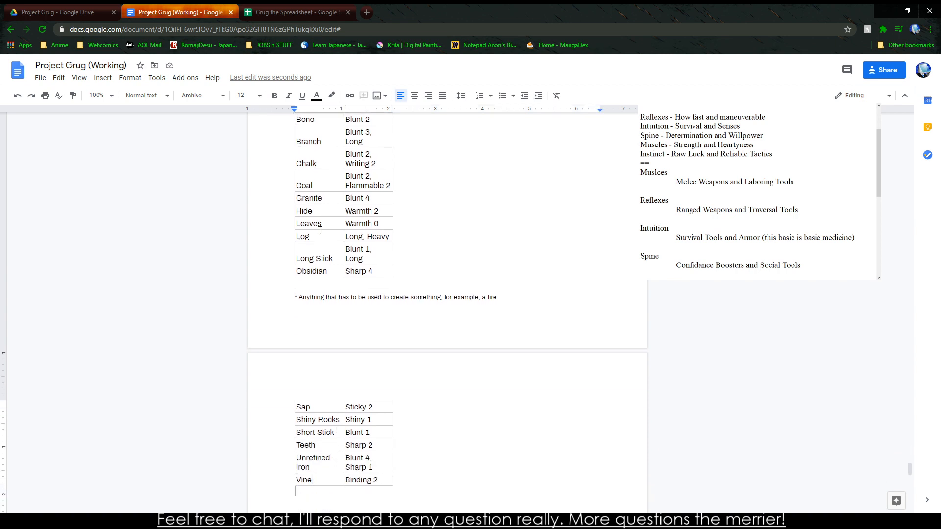
scroll(376, 215, "up", 2)
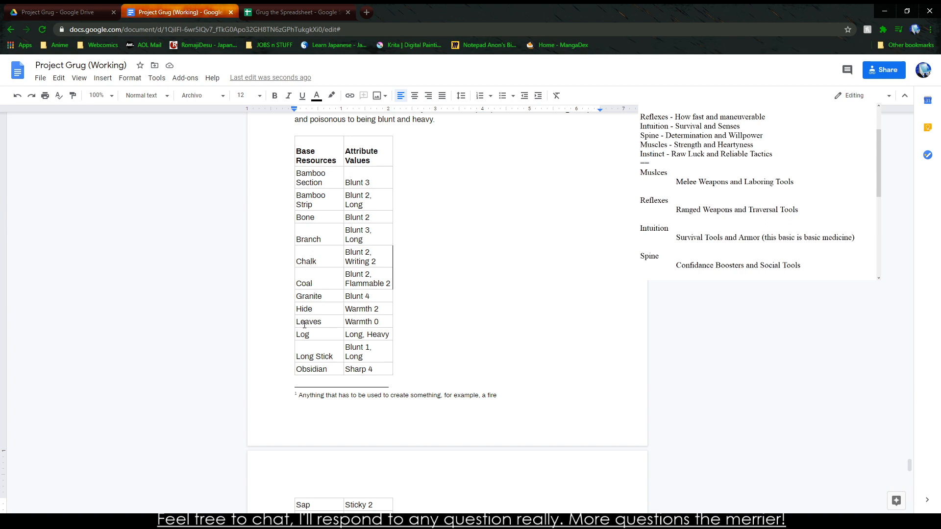
left_click(301, 308)
left_click(304, 239)
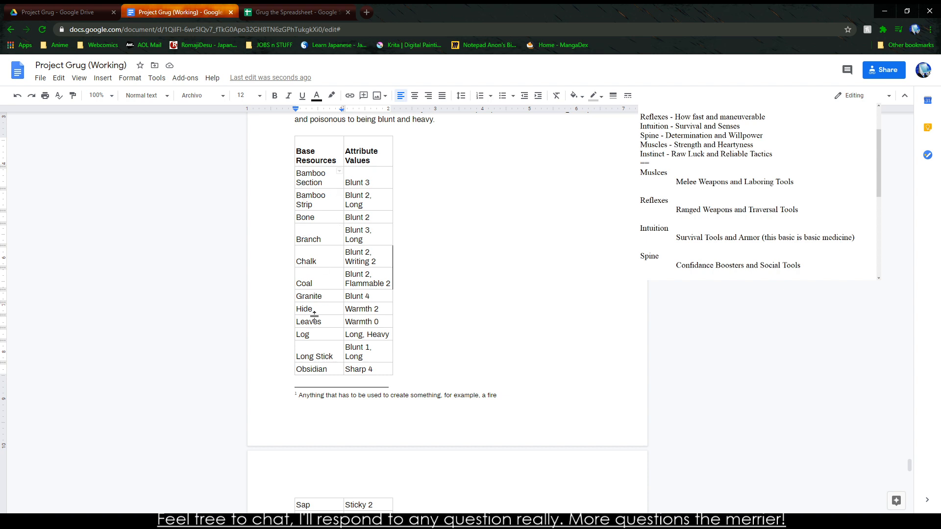
double_click(305, 296)
left_click(306, 259)
left_click(314, 196)
Step: Copy the table rows from Log through Vine and clear their contents
left_click_drag(301, 334, 365, 485)
key("ctrl+c")
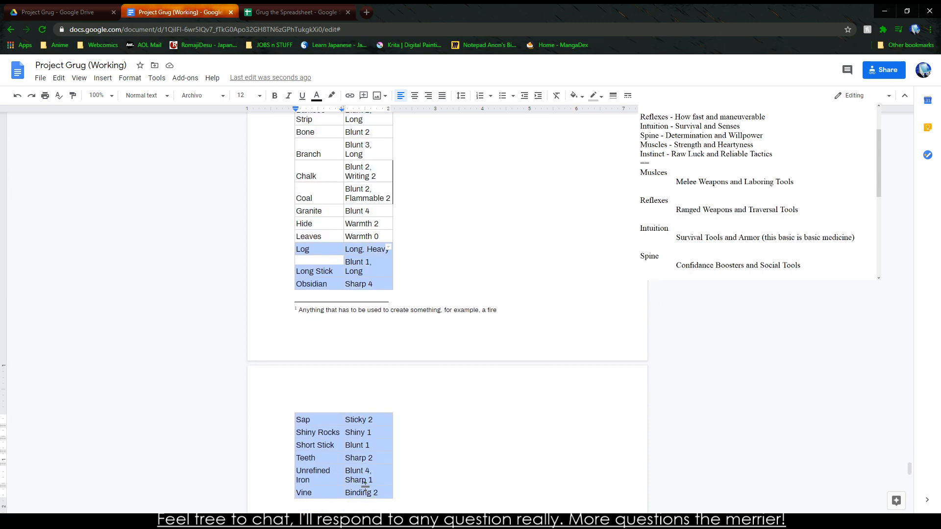
key("Delete")
Step: Insert two empty columns to the right of the Attribute Values column
scroll(363, 343, "up", 3)
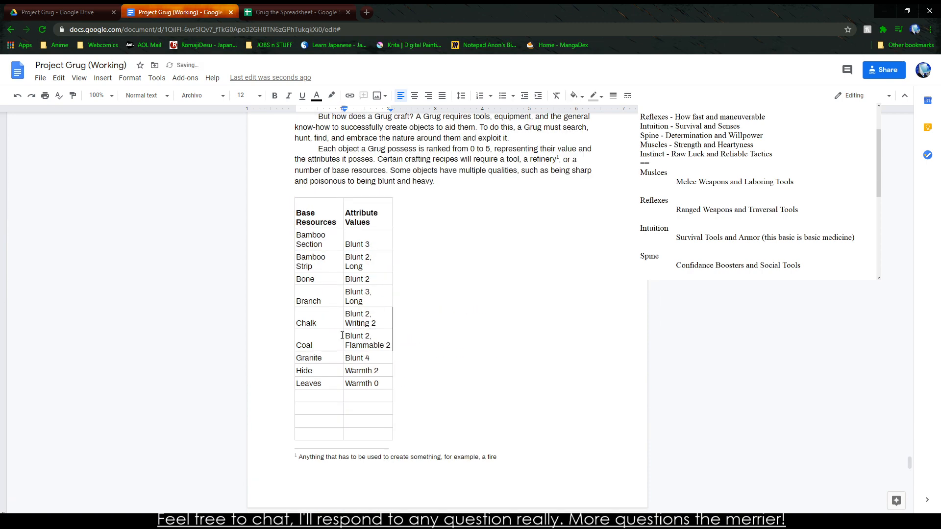
right_click(355, 301)
left_click(425, 330)
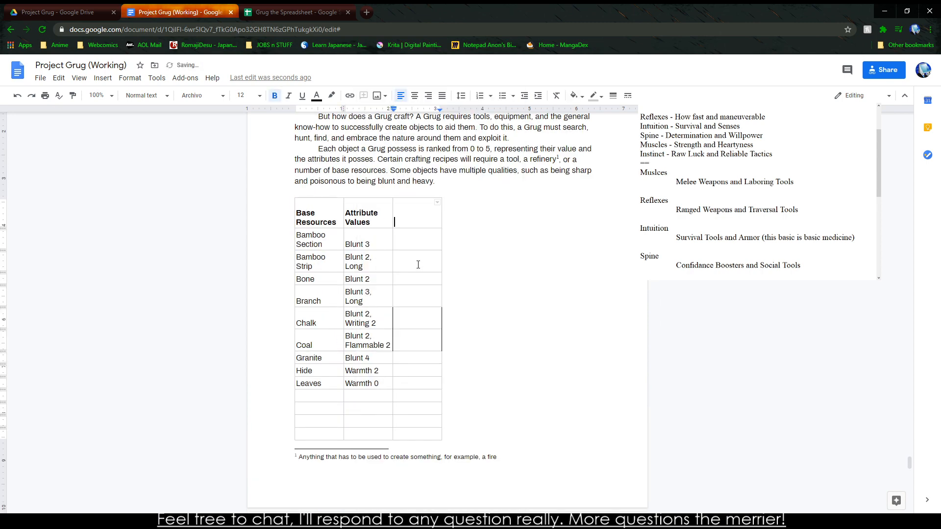
right_click(419, 252)
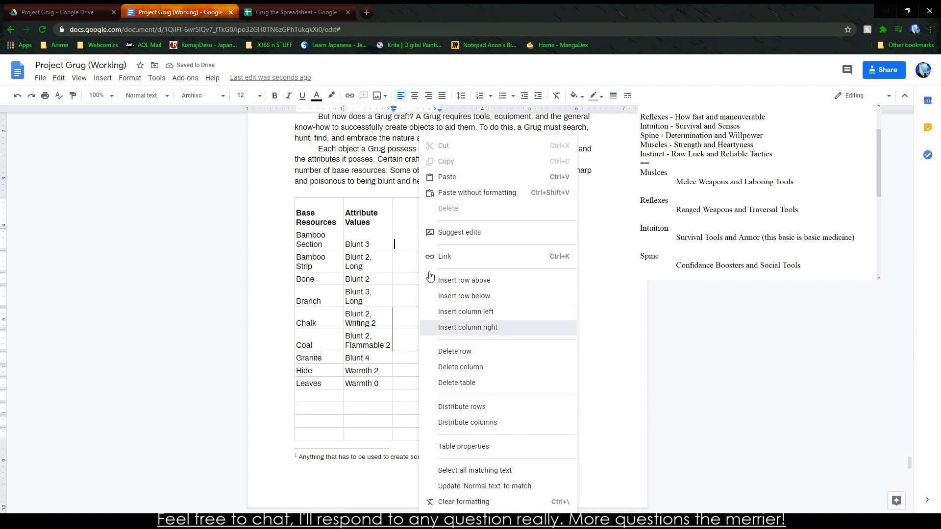
left_click(490, 328)
Step: Paste the copied Log to Vine entries into the two new columns, starting in the Bamboo Section row
left_click(409, 249)
key("ctrl+v")
left_click(552, 291)
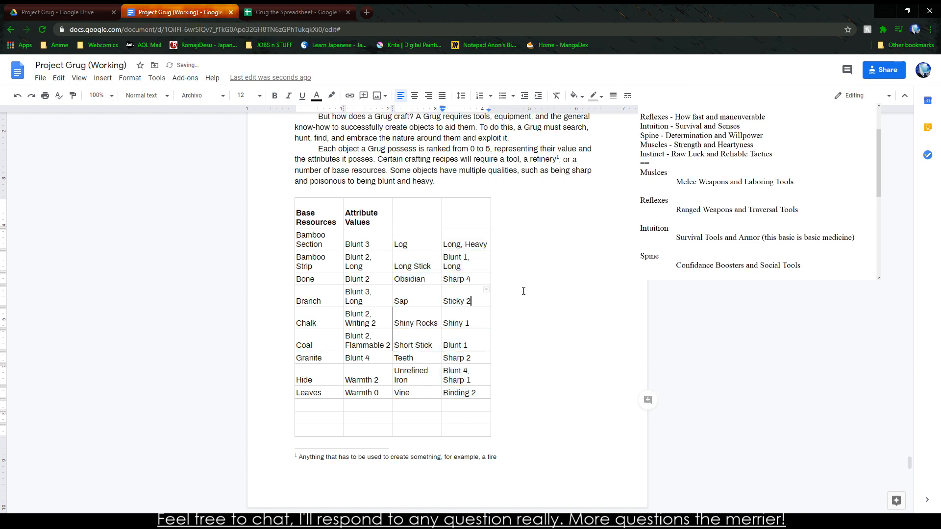
Step: Delete the nine empty rows below the Leaves row
left_click_drag(316, 406, 325, 166)
right_click(325, 165)
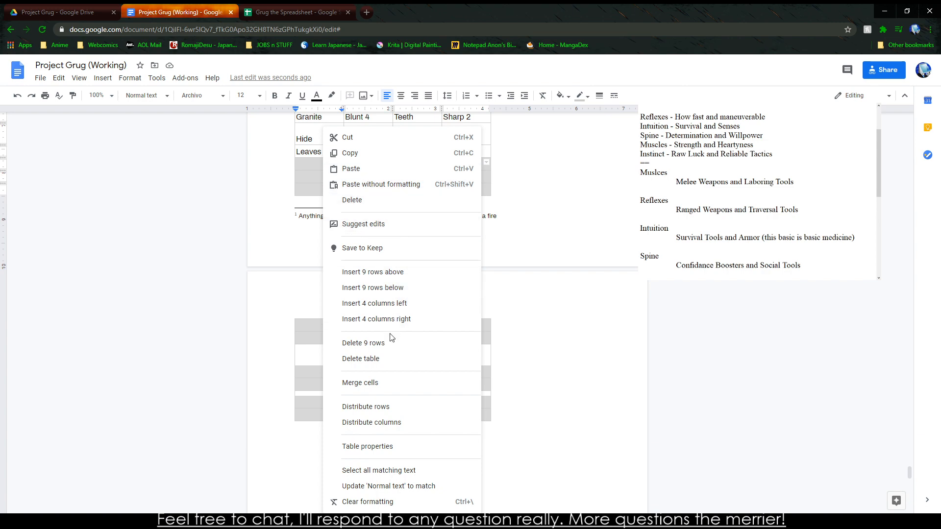
left_click(369, 344)
Step: Copy the Base Resources and Attribute Values headings into the heading cells of the two new columns
scroll(311, 250, "up", 5)
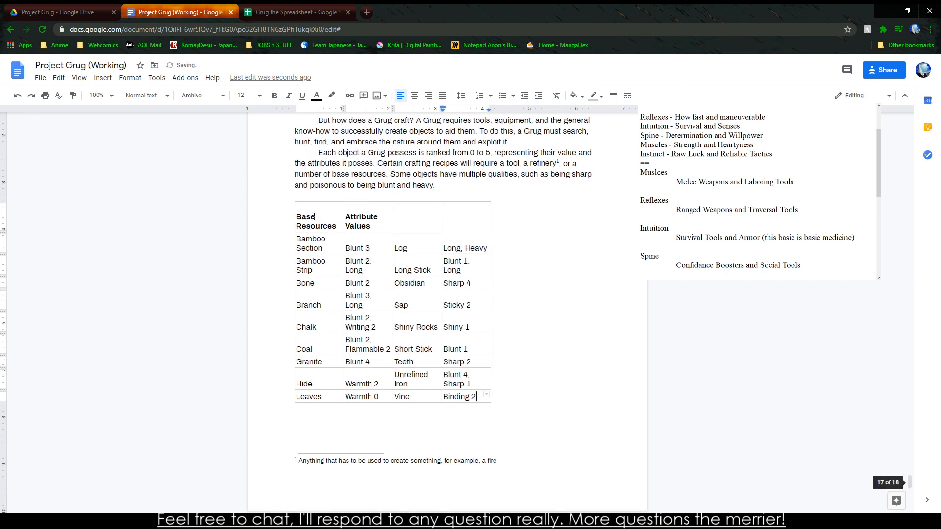
left_click_drag(314, 216, 297, 216)
left_click_drag(365, 240, 365, 228)
left_click_drag(312, 216, 363, 226)
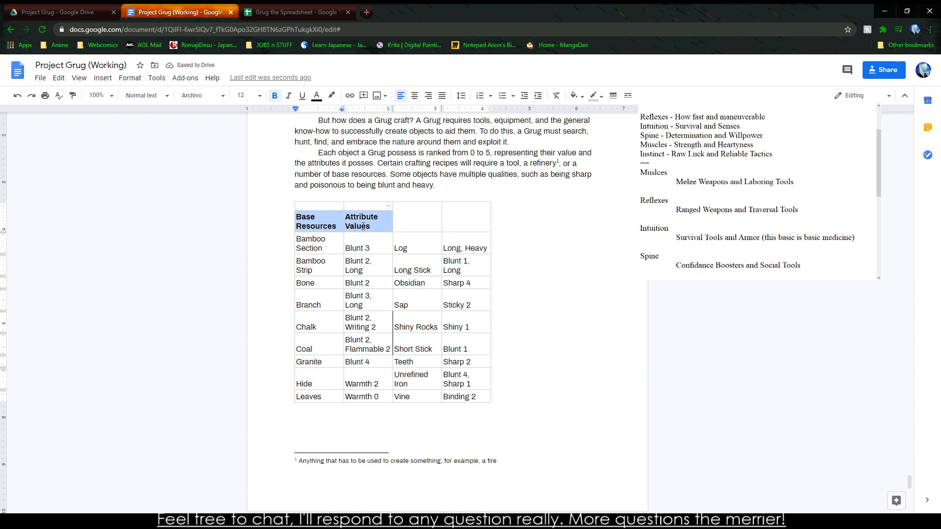
key("ctrl+c")
left_click(415, 223)
key("ctrl+v")
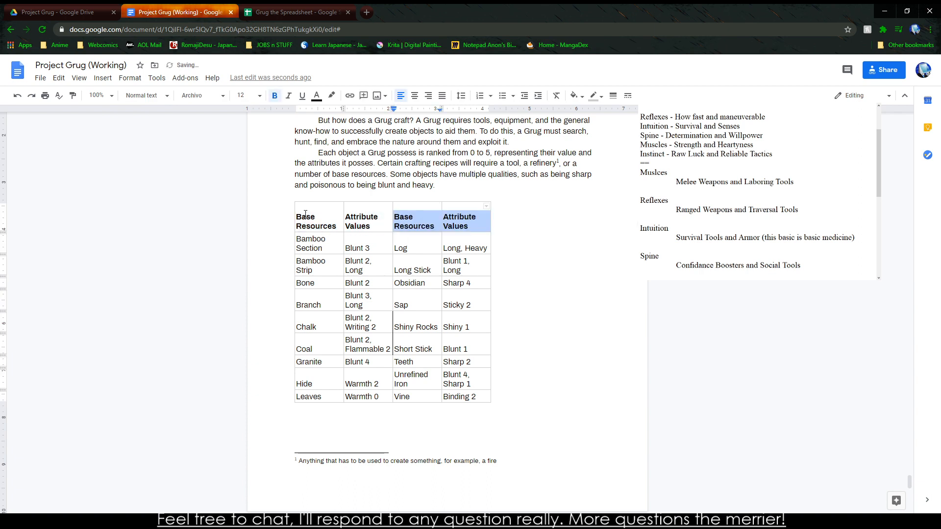
Step: Center the text of the whole Base Resources table and set its table alignment to Center and cell vertical alignment to Middle
left_click_drag(307, 216, 466, 392)
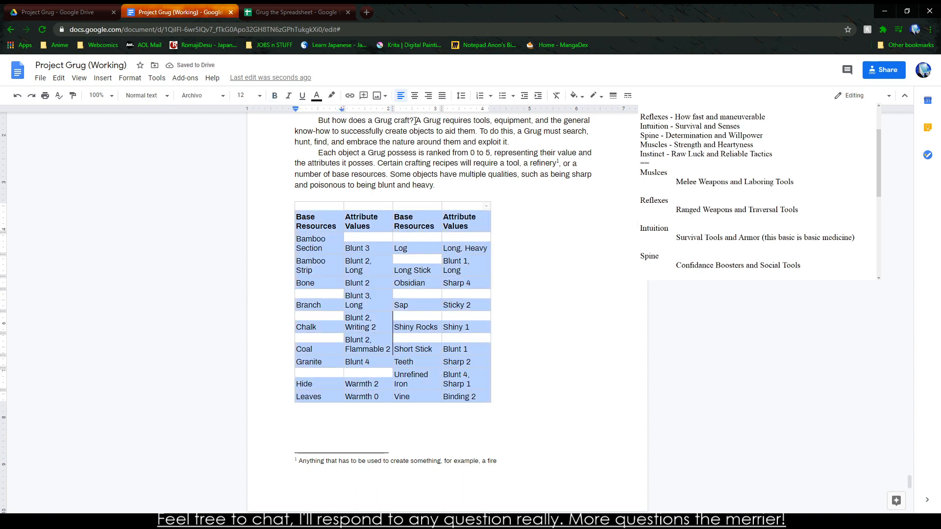
left_click(414, 97)
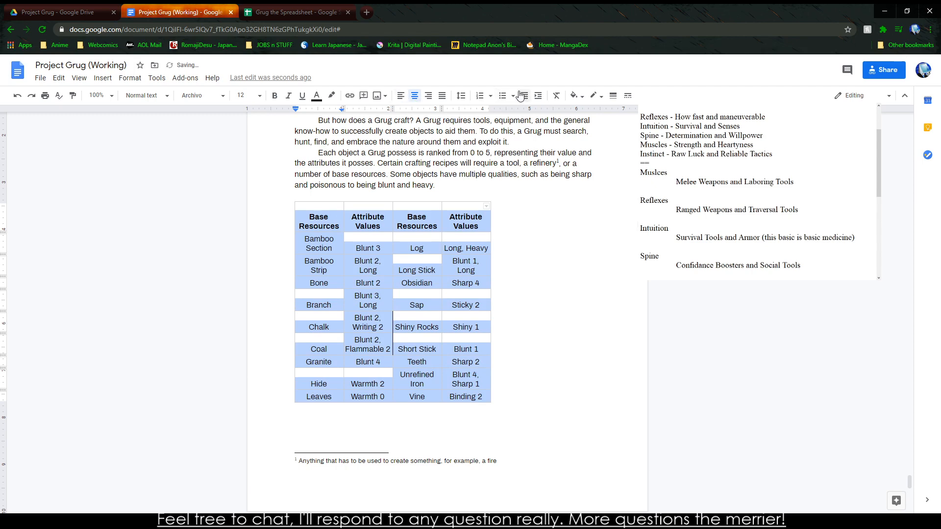
right_click(419, 362)
left_click(463, 465)
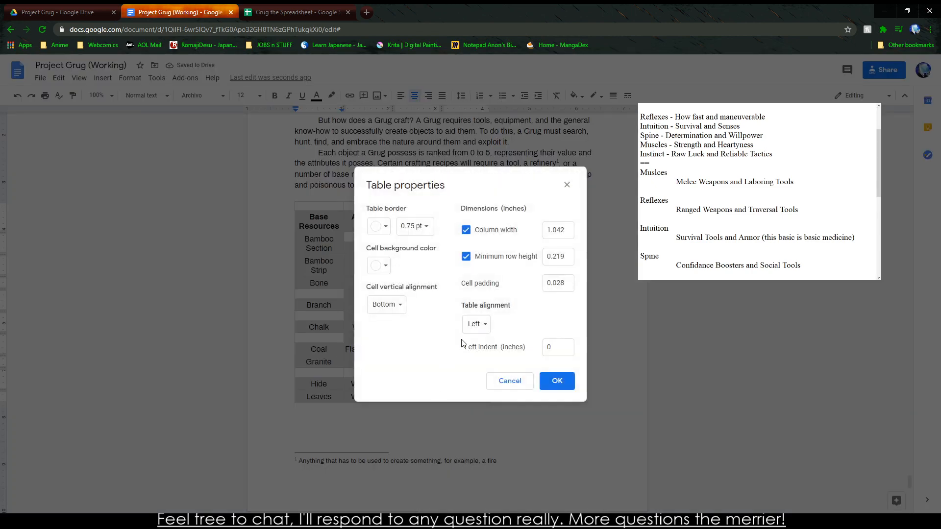
left_click(475, 324)
left_click(495, 354)
left_click(475, 324)
left_click(479, 326)
left_click(476, 324)
left_click(478, 309)
left_click(392, 304)
left_click(394, 304)
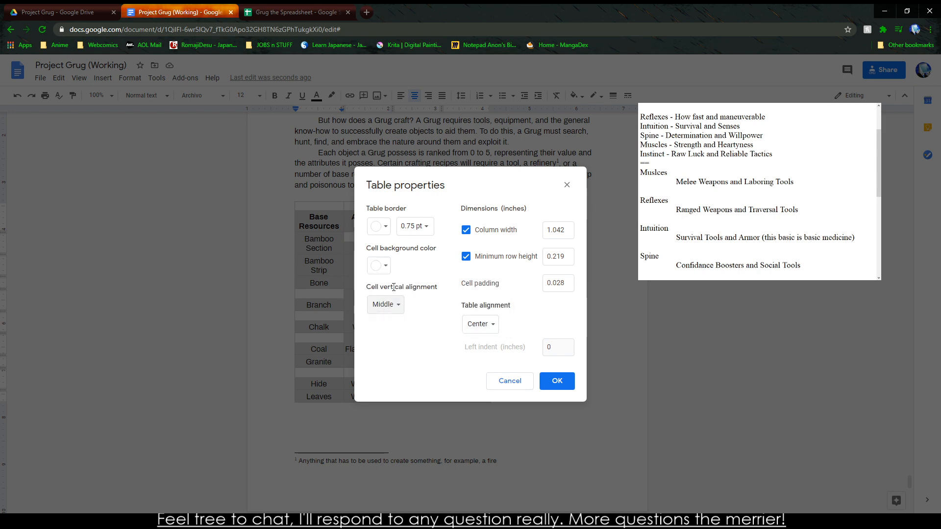
left_click(566, 381)
left_click(638, 348)
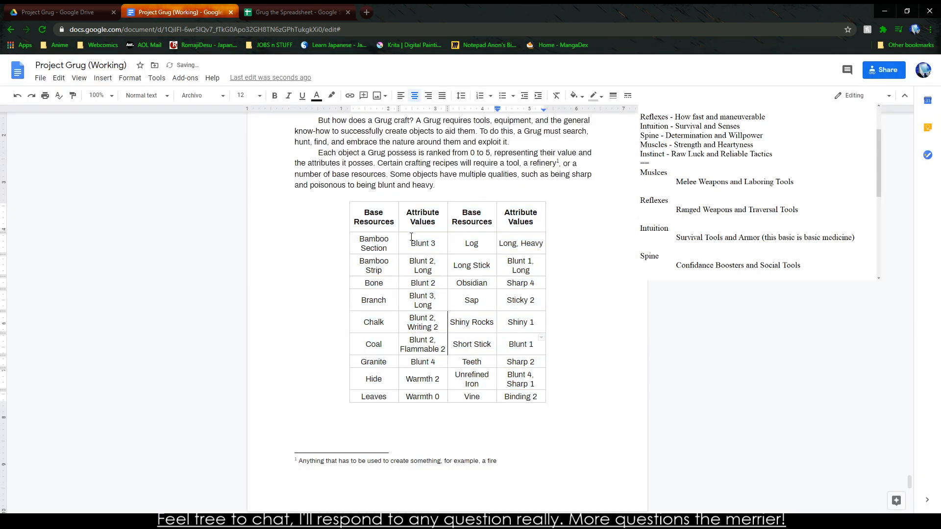
Step: Insert a page break below the Base Resources table
left_click(299, 423)
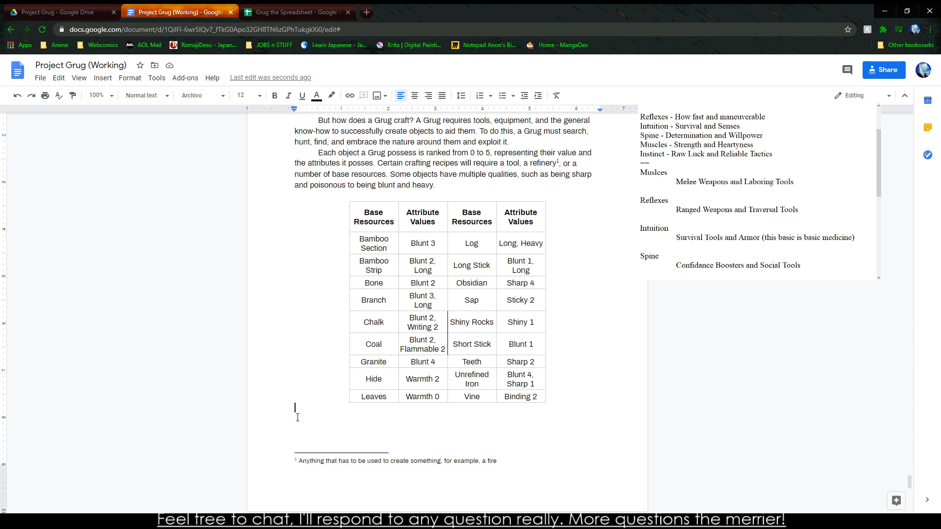
key("ctrl+Return")
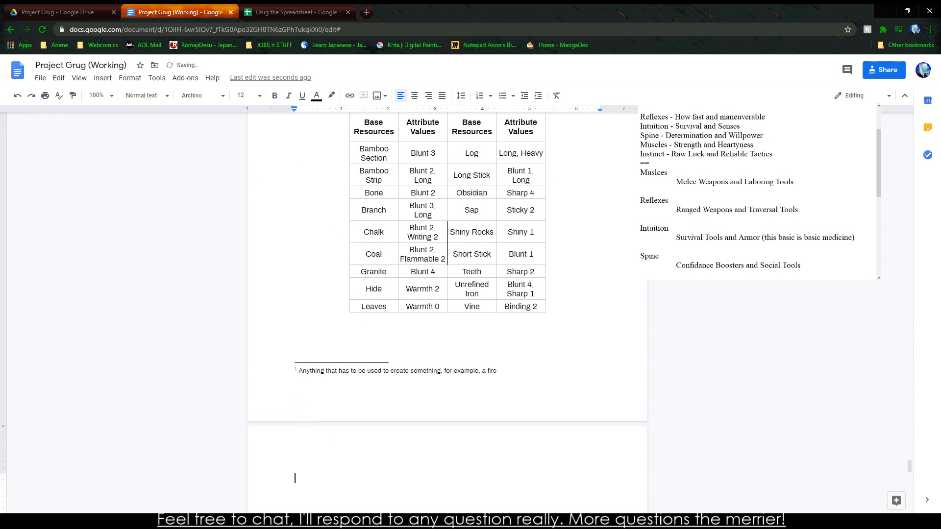
Step: Switch to Grug the Spreadsheet and set the Muscle crafting table's font to Archivo, size 12
left_click(294, 11)
scroll(177, 289, "down", 3)
left_click(196, 311)
left_click_drag(235, 309, 225, 337)
left_click_drag(103, 314, 447, 457)
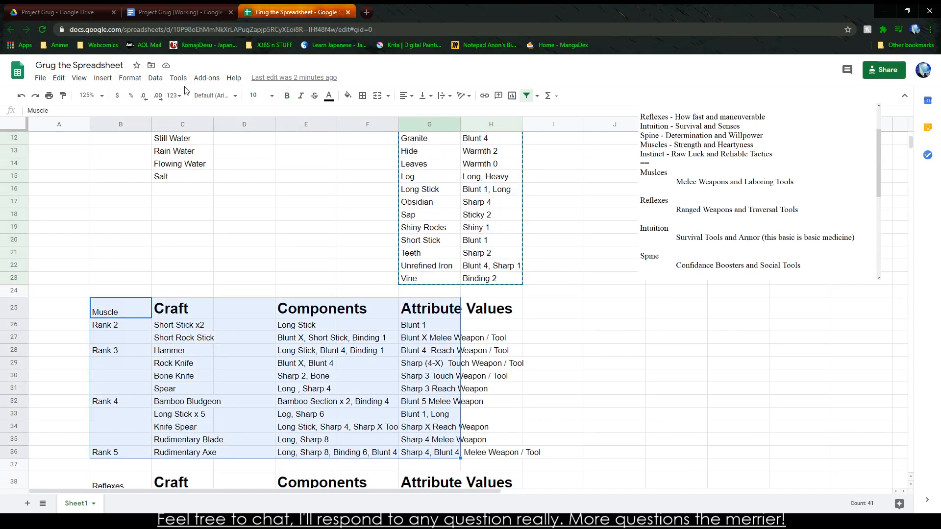
left_click(223, 96)
left_click(227, 195)
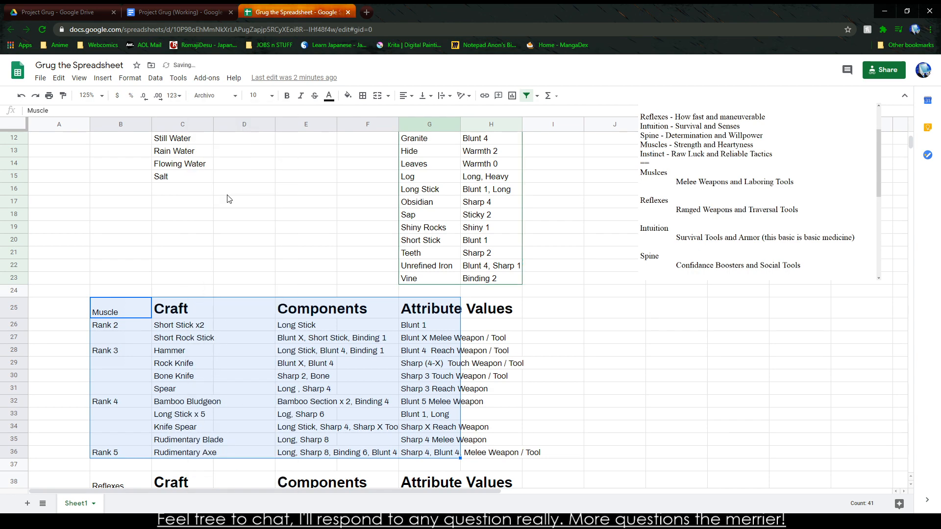
left_click(261, 96)
left_click(258, 203)
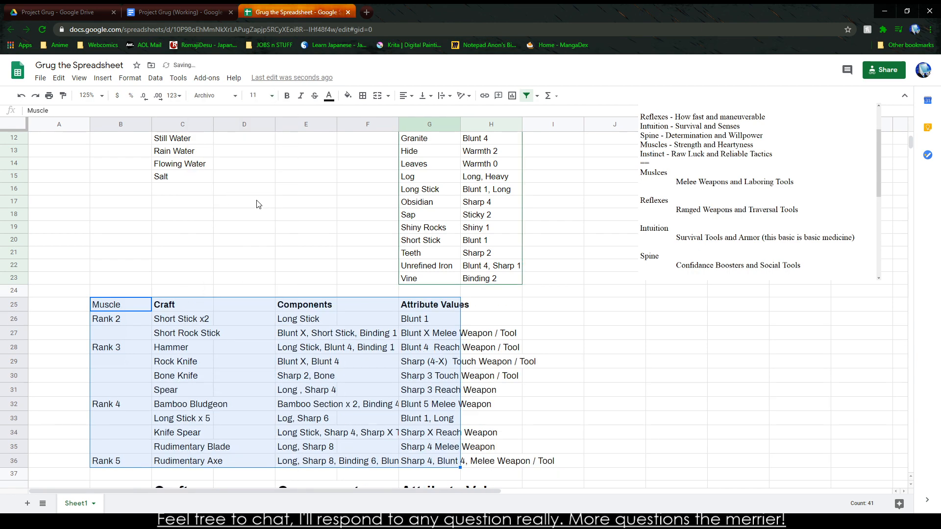
left_click(262, 95)
left_click(260, 206)
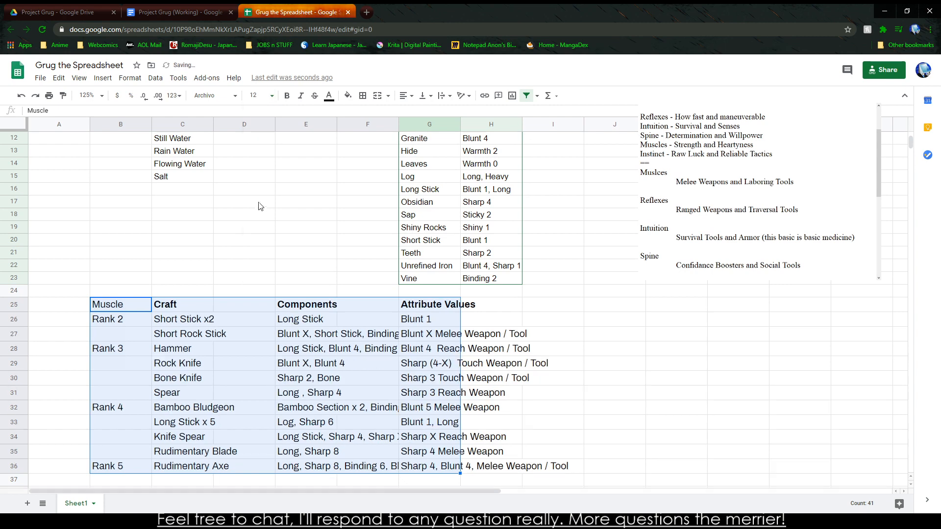
Step: Try pasting the Muscle crafting table unlinked onto the new page of the Project Grug document
left_click(195, 16)
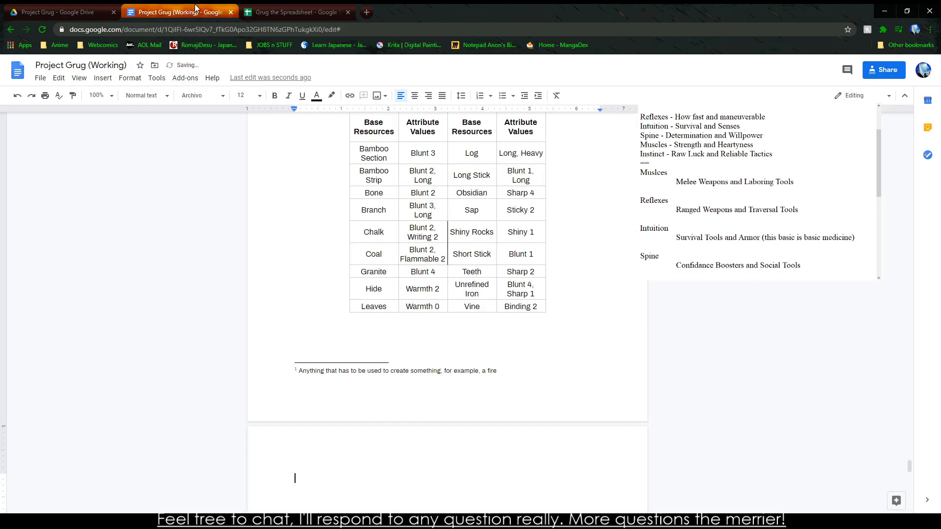
key("ctrl+v")
left_click(385, 300)
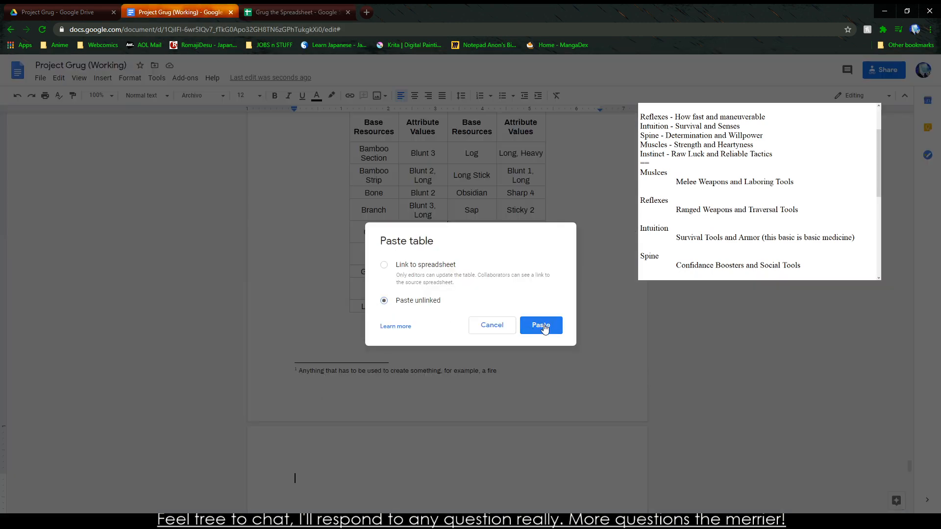
left_click(541, 325)
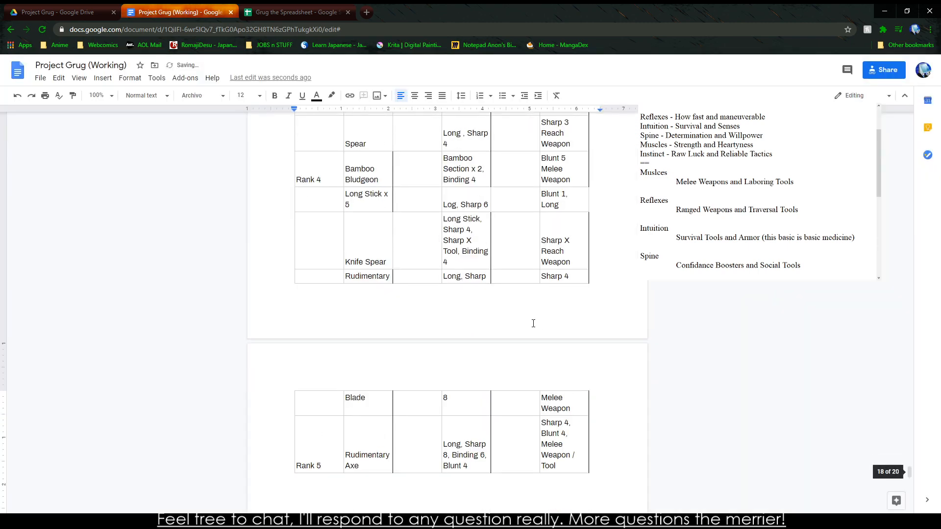
scroll(490, 294, "up", 6)
left_click_drag(318, 191, 519, 227)
left_click(519, 228)
scroll(521, 230, "up", 15)
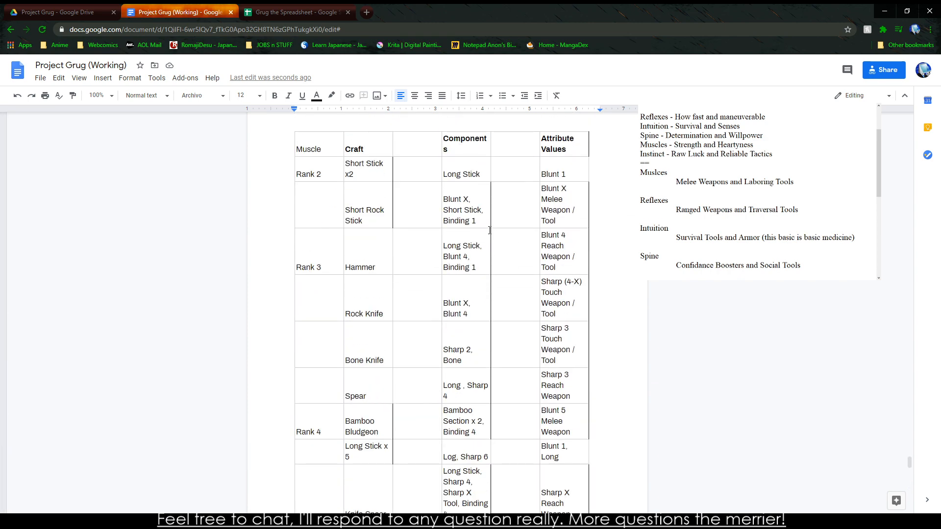
key("ctrl+z")
Step: In Grug the Spreadsheet, move the Muscle table's Components and Attribute Values entries to columns D and E to close the empty columns
left_click(297, 12)
left_click_drag(424, 310, 446, 469)
left_click_drag(438, 296, 384, 304)
left_click_drag(312, 306, 377, 465)
left_click_drag(296, 303, 248, 308)
Step: Make the Muscle heading in the crafting table bold
left_click_drag(101, 308, 135, 303)
key("ctrl+c")
double_click(126, 304)
key("ctrl+v")
key("ctrl+z")
key("Escape")
key("ctrl+b")
left_click(116, 319)
Step: Copy the Muscle crafting table, B25 through E36, and paste it unlinked onto the new page of the Project Grug document
left_click_drag(117, 307, 326, 468)
key("ctrl+c")
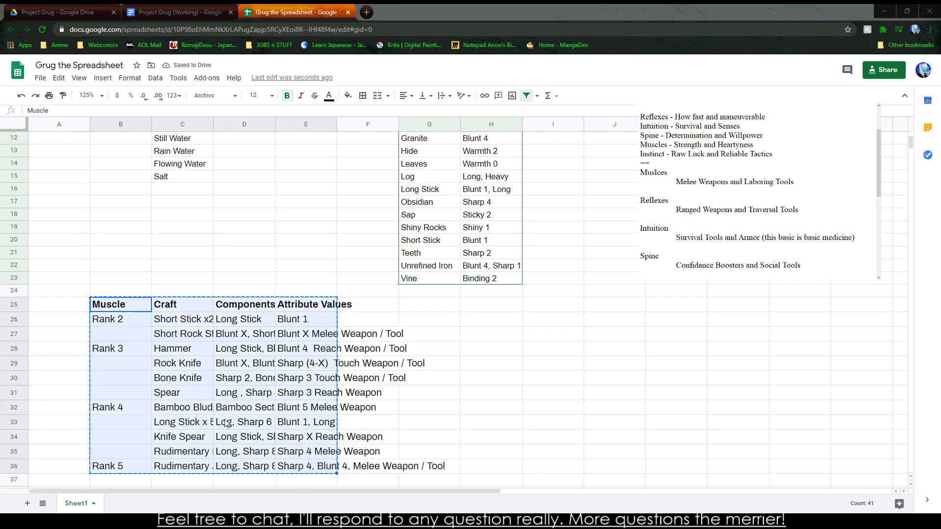
left_click(210, 10)
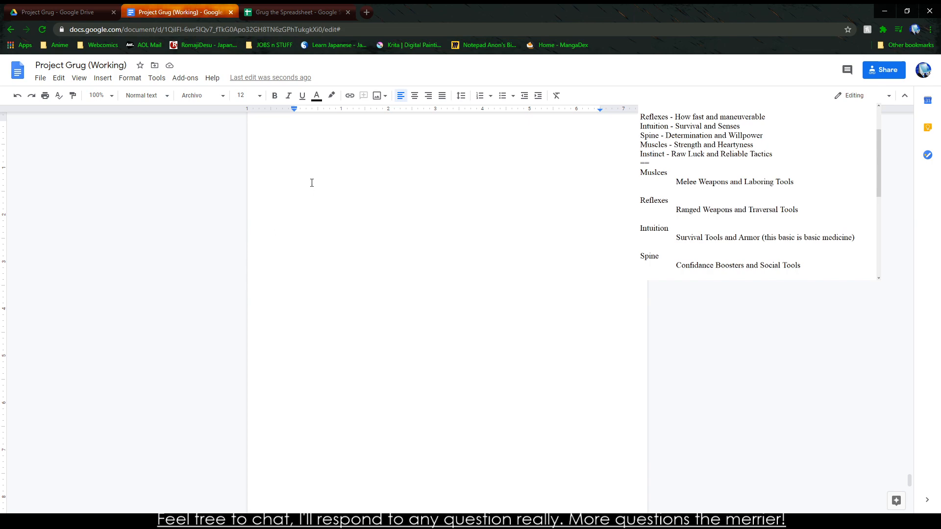
key("ctrl+v")
left_click(541, 325)
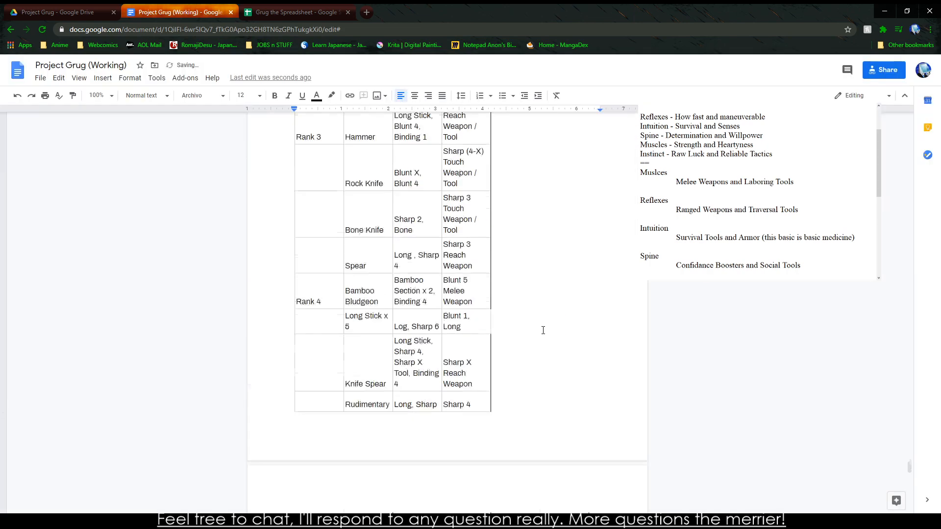
Step: Widen the Muscle table's Attribute Values column to about 3.7 inches
scroll(519, 324, "up", 8)
left_click_drag(489, 288, 617, 290)
scroll(528, 302, "down", 7)
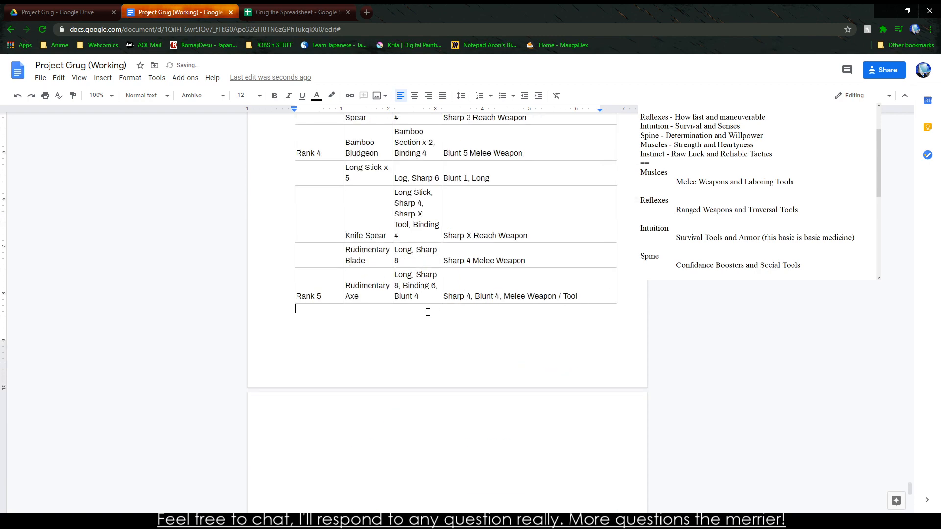
Step: Center the text in all cells of the Muscle table
scroll(428, 312, "up", 4)
left_click_drag(313, 142, 555, 398)
right_click(523, 311)
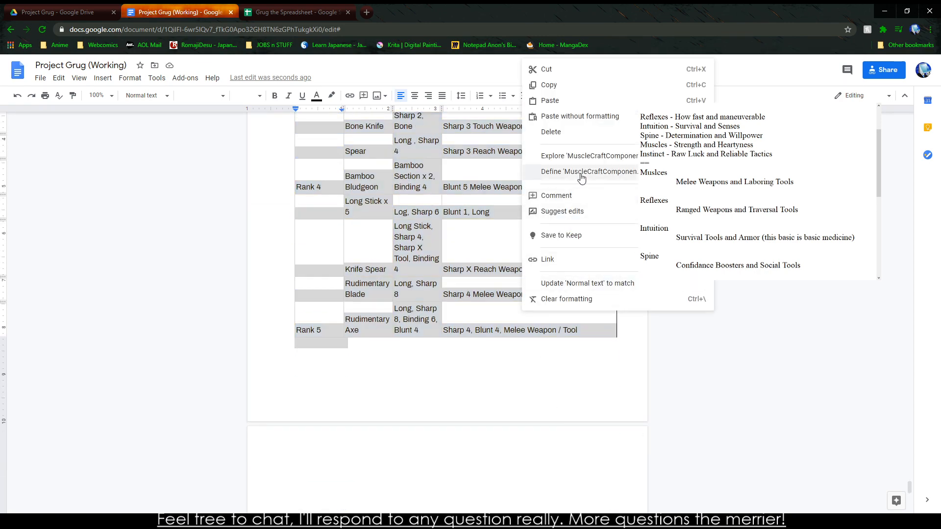
left_click(414, 95)
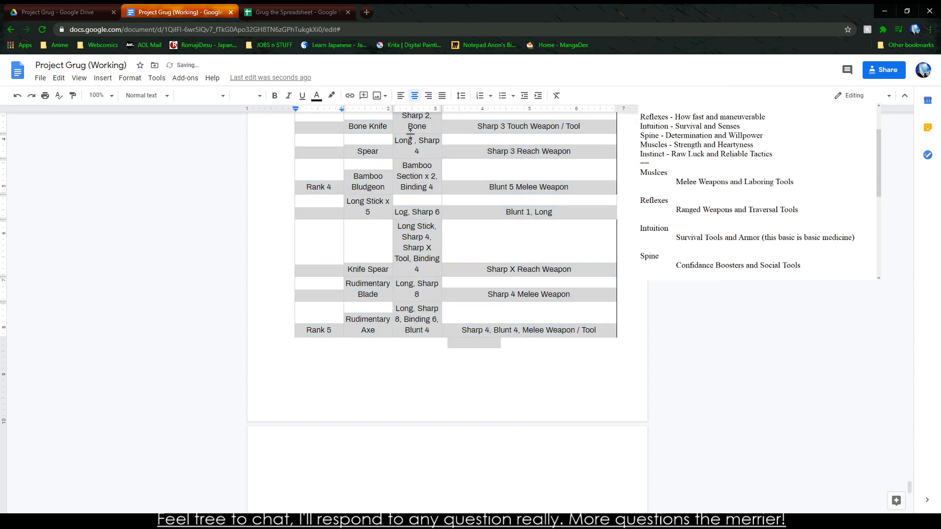
right_click(411, 311)
left_click(409, 312)
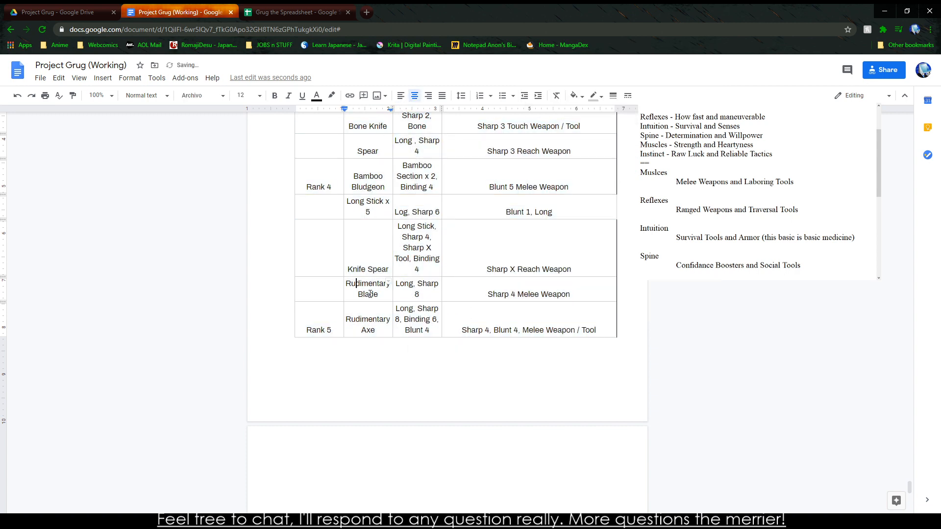
Step: Set the Muscle table's alignment to Center and the vertical alignment of the Rudimentary Axe row's Attribute Values cell to Middle
right_click(521, 330)
left_click(563, 451)
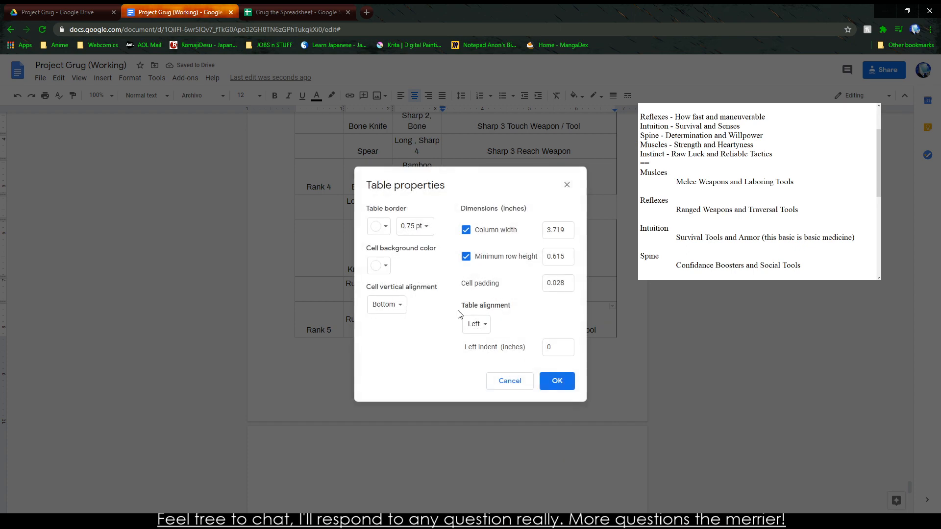
left_click(475, 324)
left_click(478, 338)
left_click(392, 304)
left_click(387, 289)
left_click(557, 381)
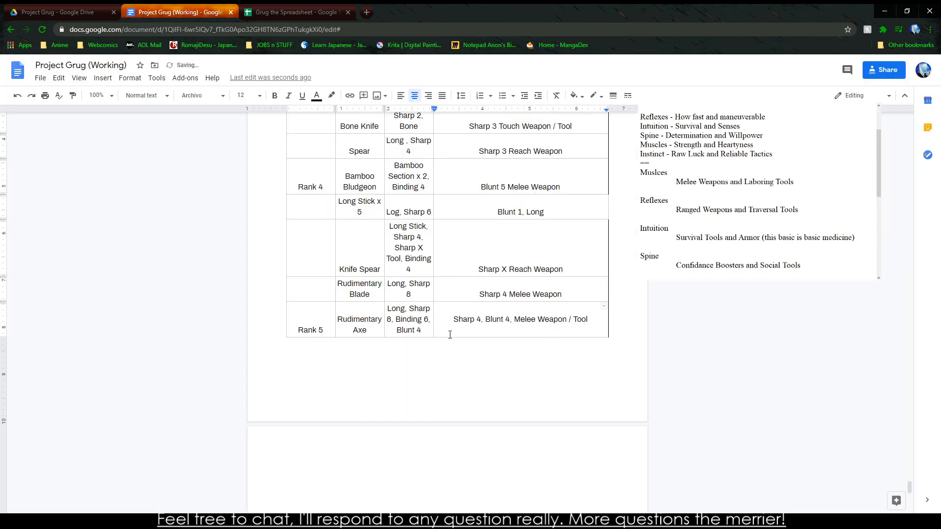
Step: Widen the Components column of the Muscle table until "Blunt X, Short Stick, Binding 1" fits on one line
scroll(451, 334, "up", 7)
left_click_drag(310, 357, 312, 340)
left_click_drag(434, 314, 441, 314)
scroll(571, 295, "down", 5)
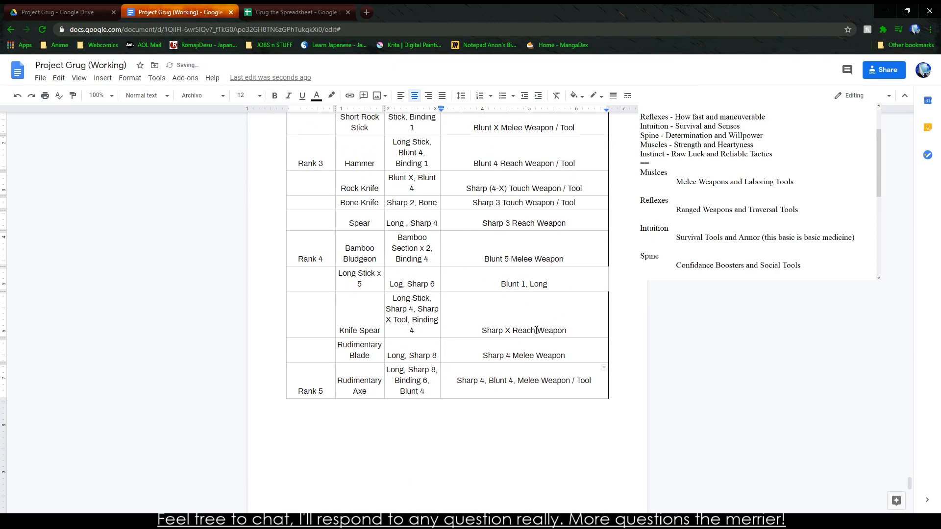
scroll(538, 330, "up", 4)
left_click_drag(440, 262, 485, 269)
scroll(485, 275, "down", 3)
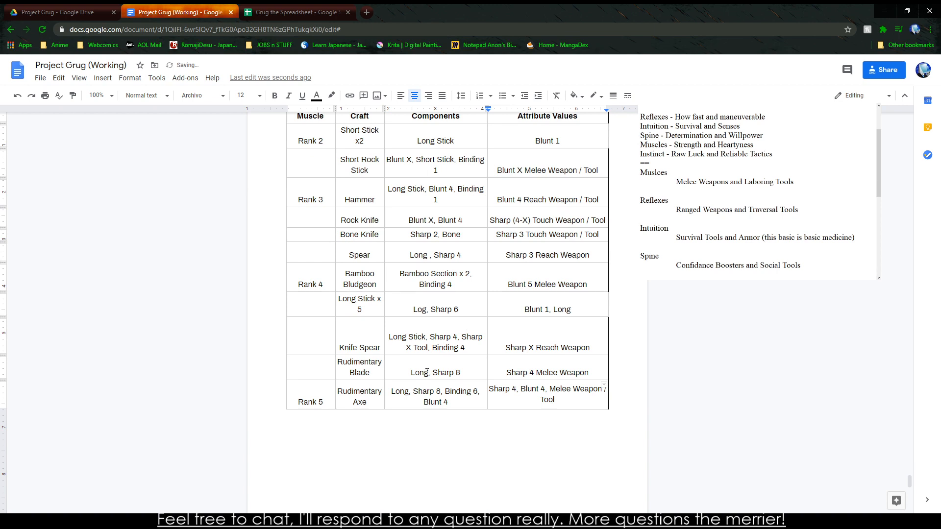
scroll(429, 372, "up", 2)
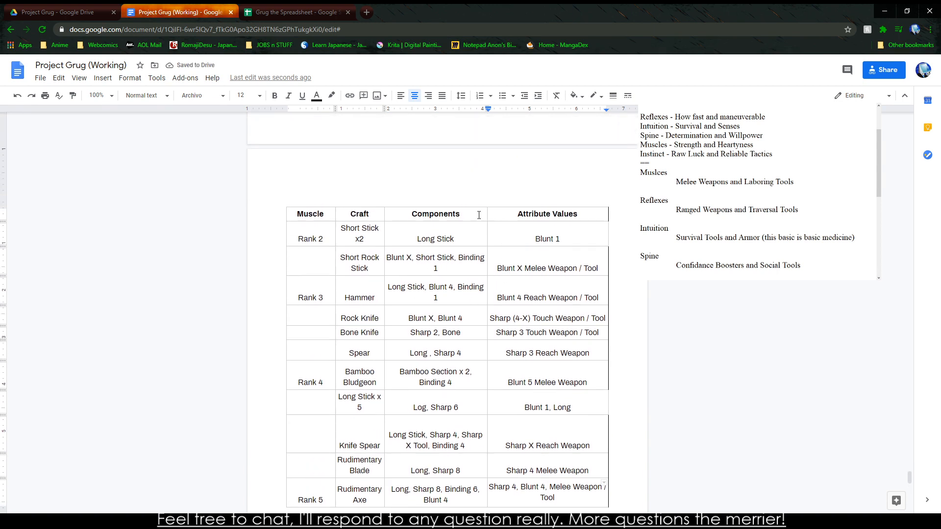
left_click_drag(487, 215, 493, 215)
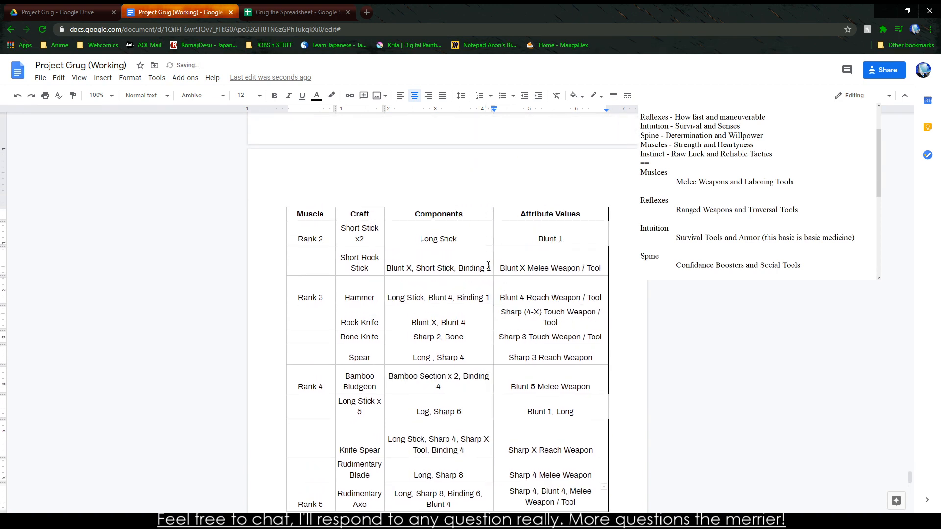
scroll(490, 257, "down", 2)
scroll(313, 154, "up", 2)
Step: Narrow the Muscle column so that "Short Rock Stick" fits on one line in the Craft column
left_click_drag(334, 212, 325, 212)
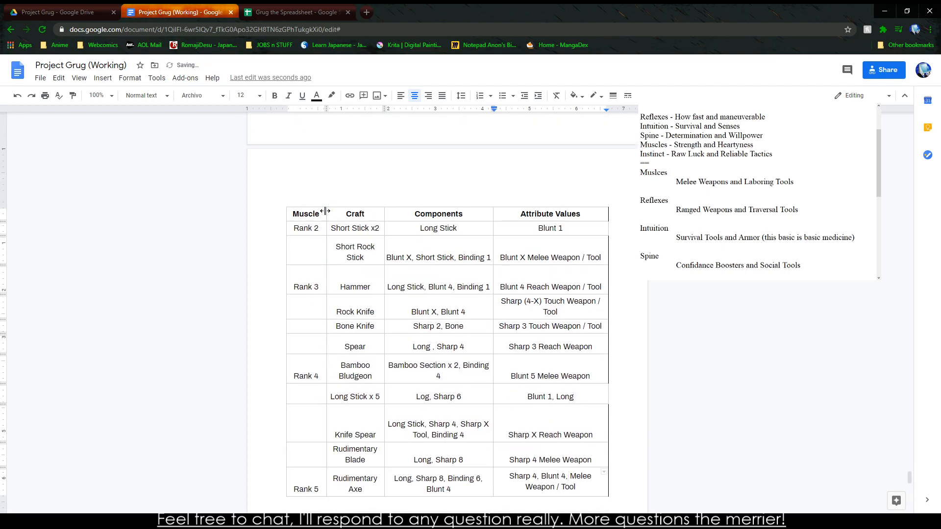
left_click(321, 216)
left_click_drag(327, 213, 322, 214)
left_click(395, 265)
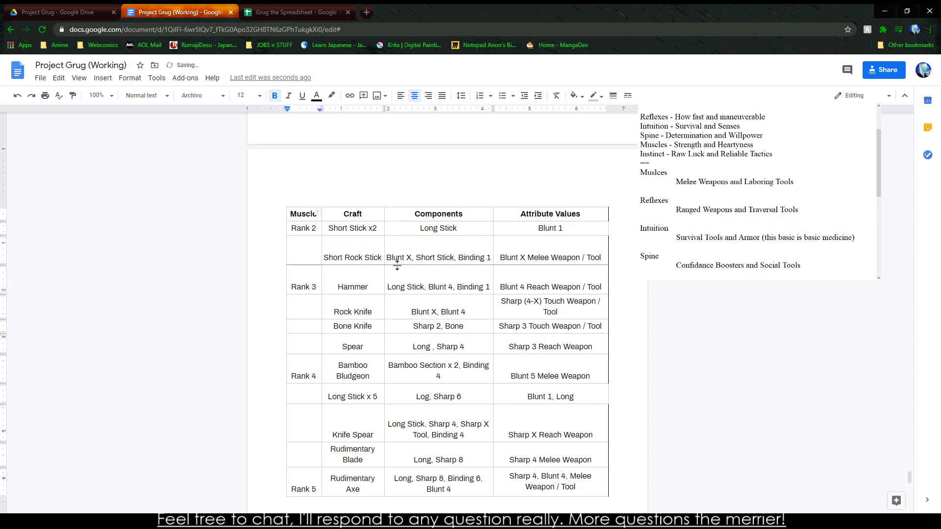
Step: Reduce the heights of the Long Stick x 5 and Knife Spear rows to fit their text
scroll(393, 314, "down", 2)
left_click(246, 248)
left_click(393, 343)
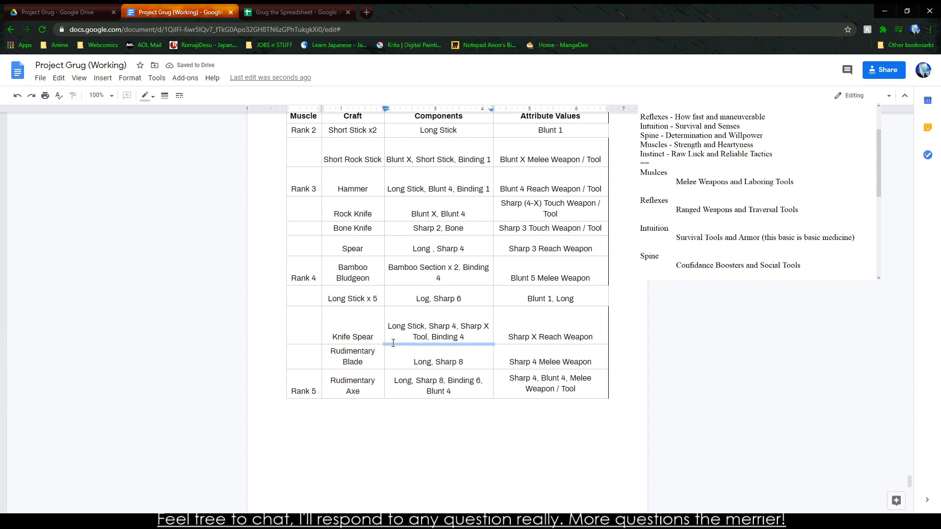
left_click(460, 329)
left_click_drag(447, 345, 435, 280)
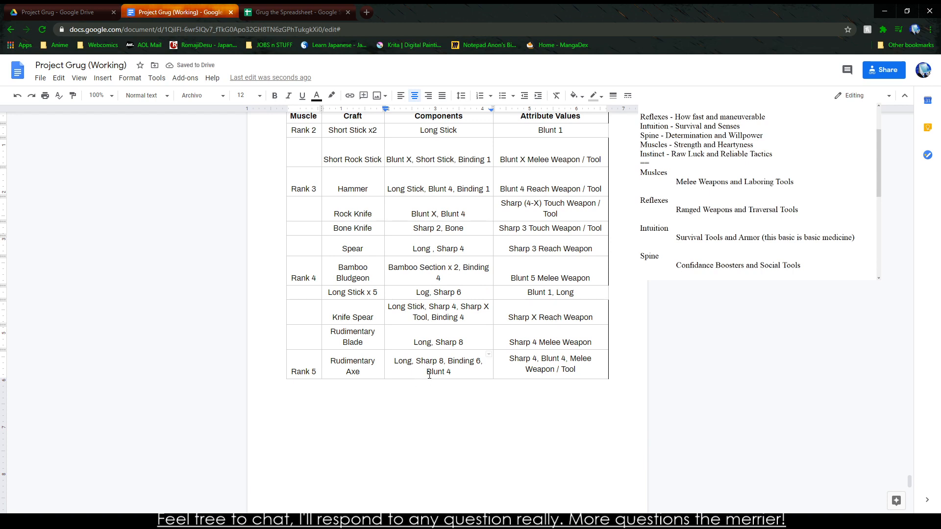
left_click_drag(420, 349, 419, 351)
left_click(364, 382)
Step: Reduce the heights of the Short Rock Stick and Hammer rows to a single text line
scroll(395, 353, "up", 4)
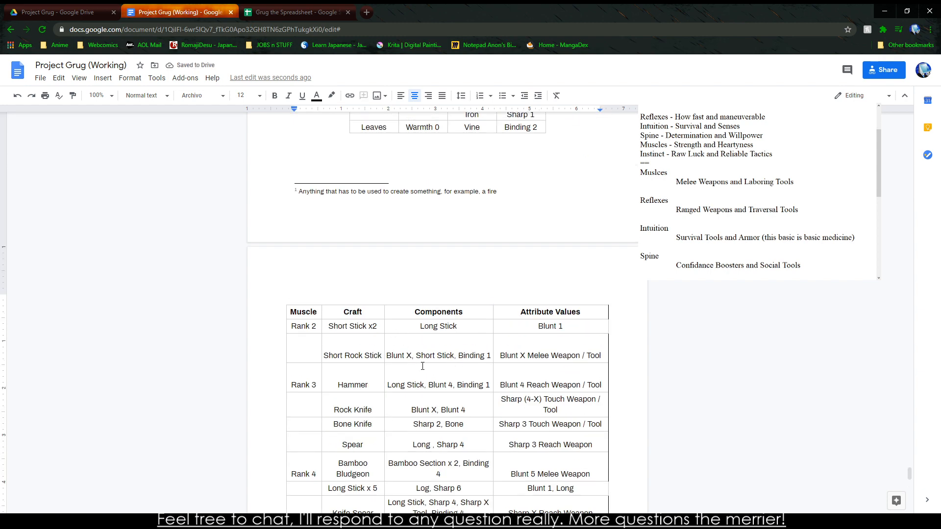
left_click_drag(422, 352, 422, 344)
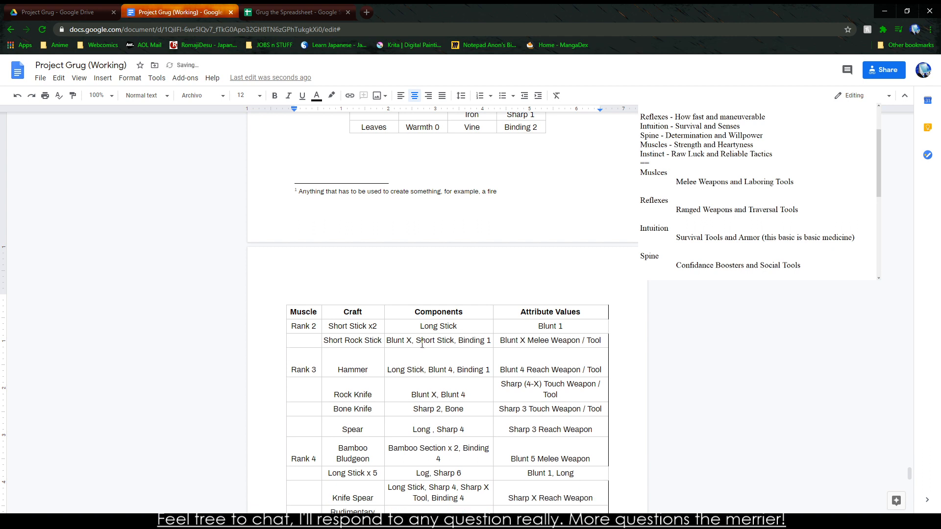
left_click_drag(421, 378, 420, 384)
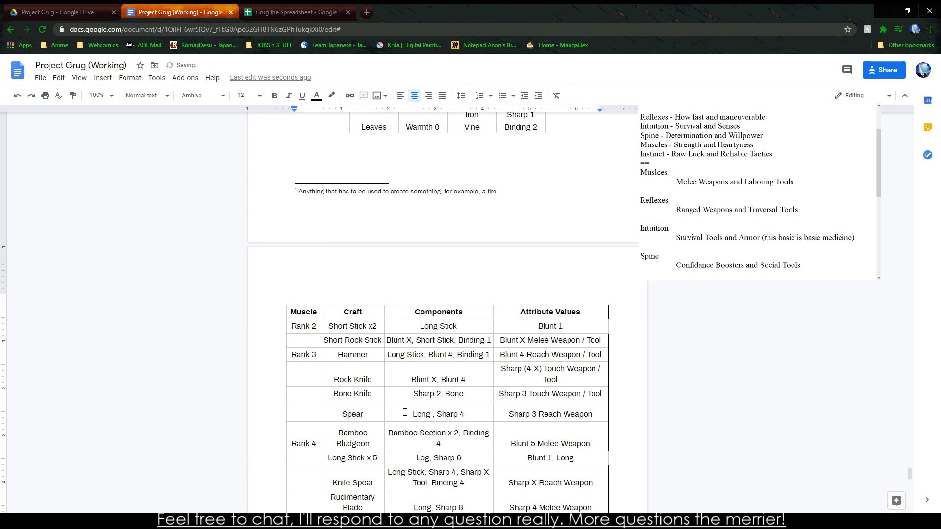
Step: Reduce the heights of the Spear and Bamboo Bludgeon rows to fit their text
left_click_drag(397, 422, 398, 406)
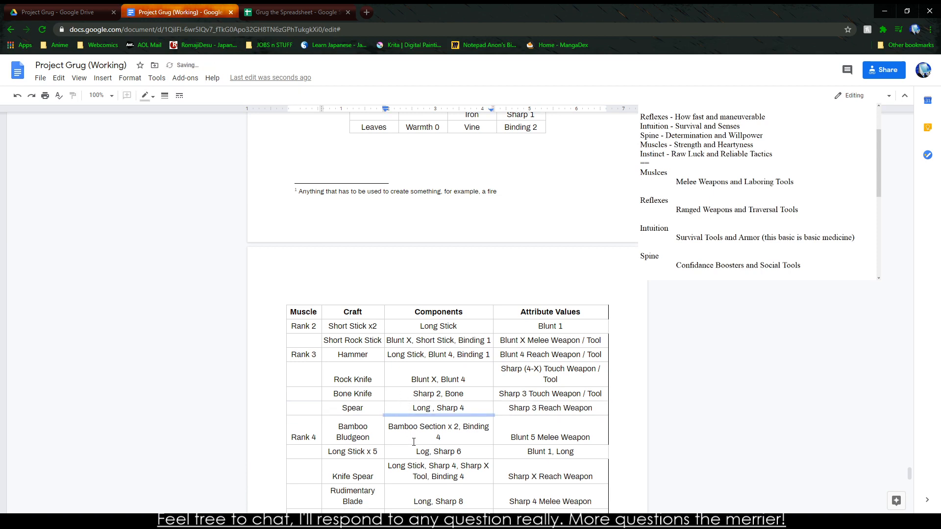
left_click_drag(409, 446, 406, 408)
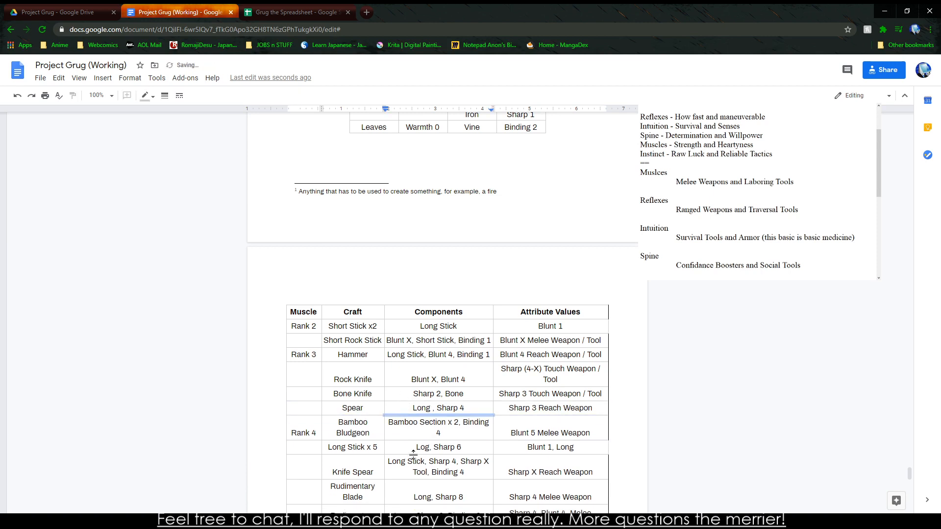
scroll(409, 384, "down", 4)
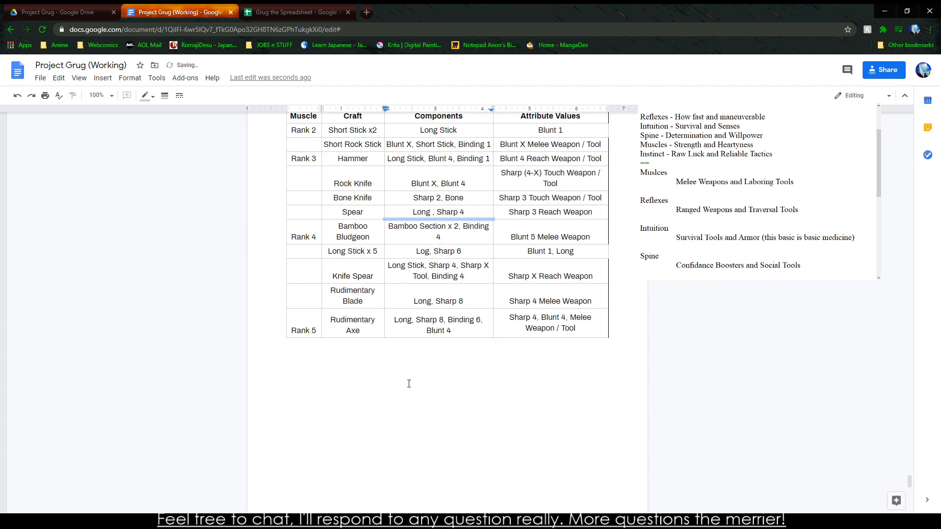
Step: Set the border color of the entire Muscle table to black
left_click(421, 328)
scroll(423, 329, "up", 2)
left_click_drag(307, 220, 579, 427)
right_click(579, 428)
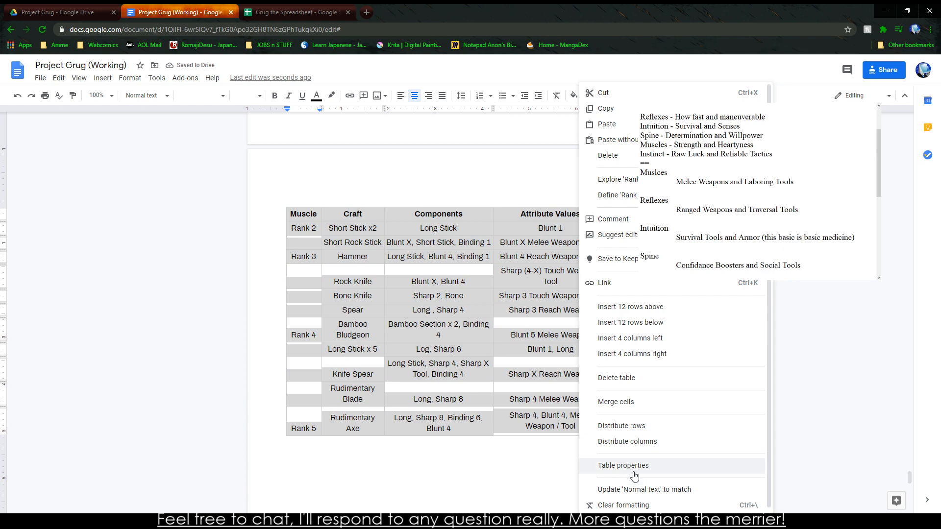
left_click(632, 467)
left_click(485, 325)
left_click(485, 325)
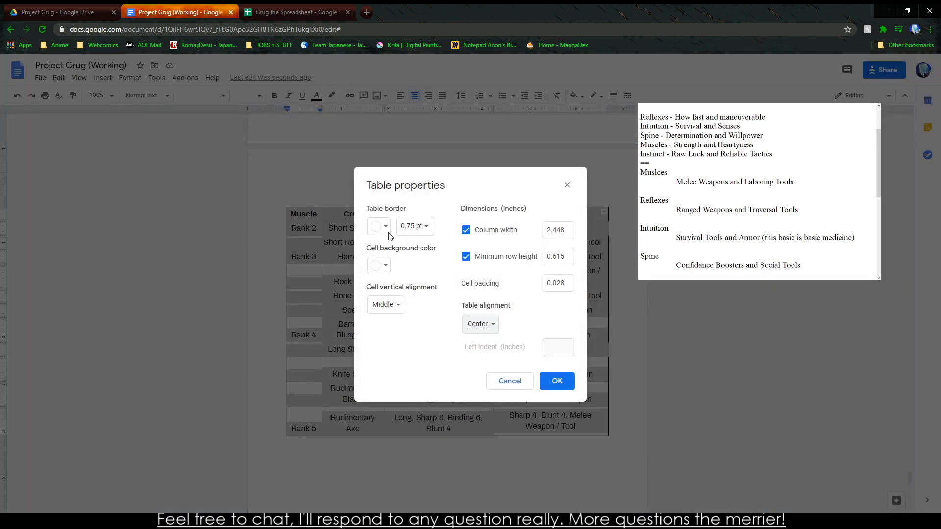
left_click(379, 230)
left_click(377, 248)
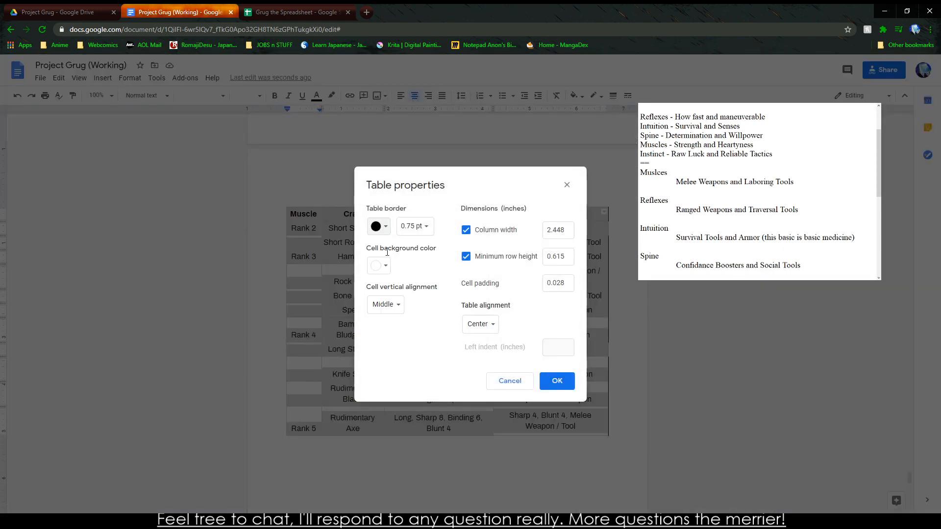
left_click(557, 381)
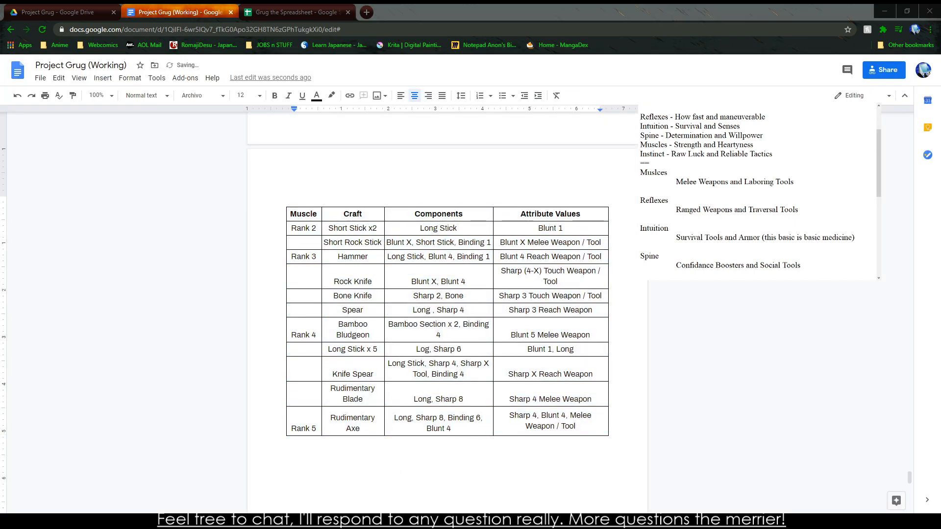
Step: Duplicate the bordered Muscle table onto a new page after it
left_click(332, 419)
left_click_drag(319, 226, 574, 426)
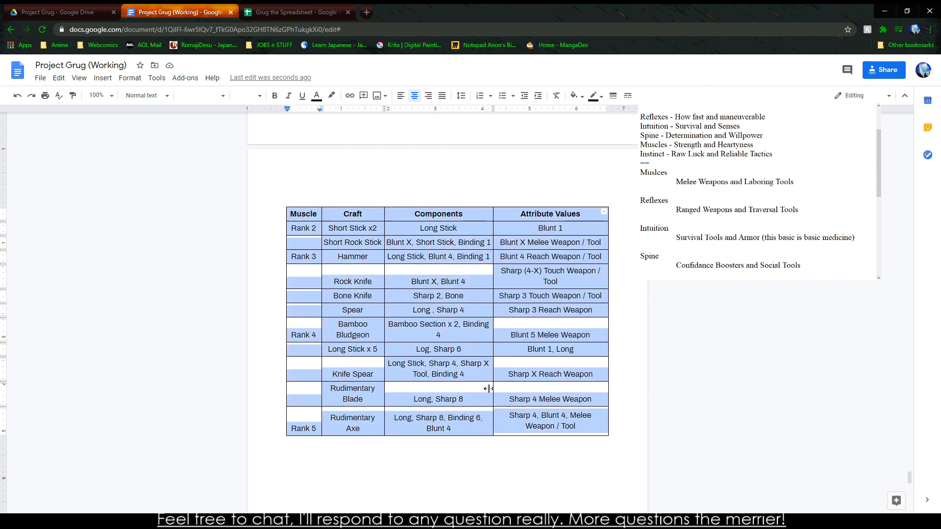
key("Delete")
key("ctrl+z")
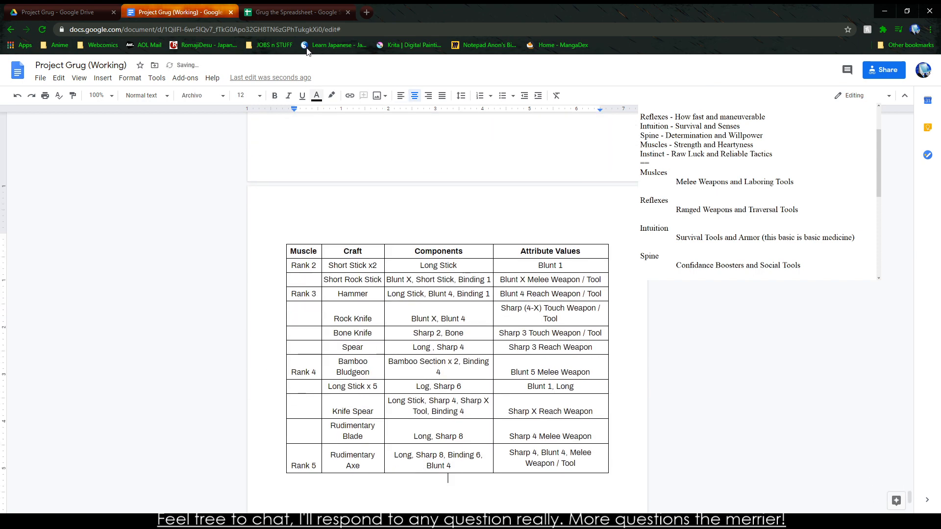
Step: Switch to the Grug spreadsheet and set the whole Reflexes crafting list, header row included, to the Archivo font
left_click(281, 10)
scroll(247, 322, "down", 4)
left_click(286, 309)
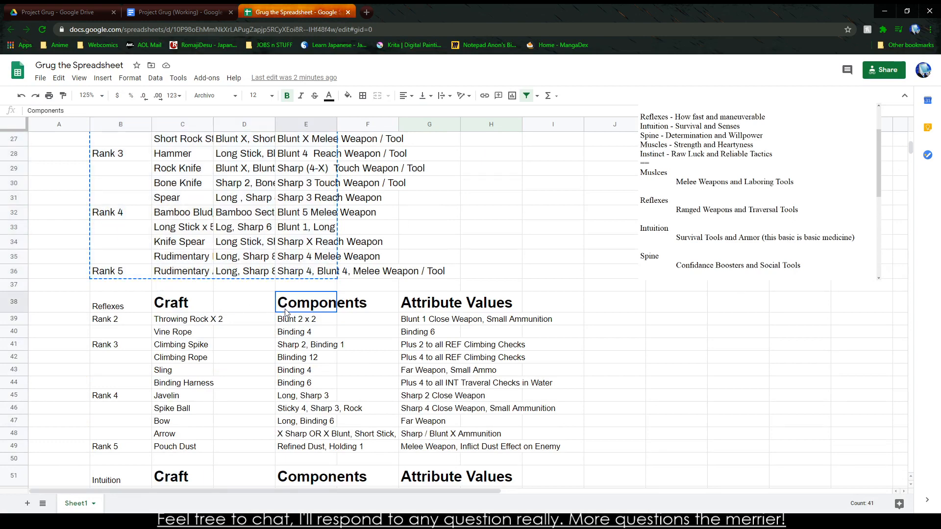
left_click_drag(431, 396, 431, 446)
left_click(431, 446)
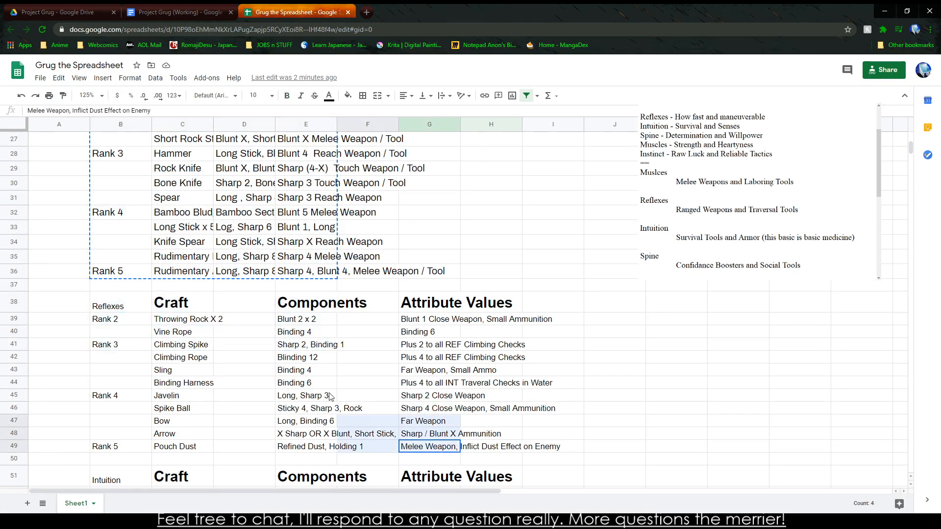
left_click(93, 302, "shift")
left_click(214, 95)
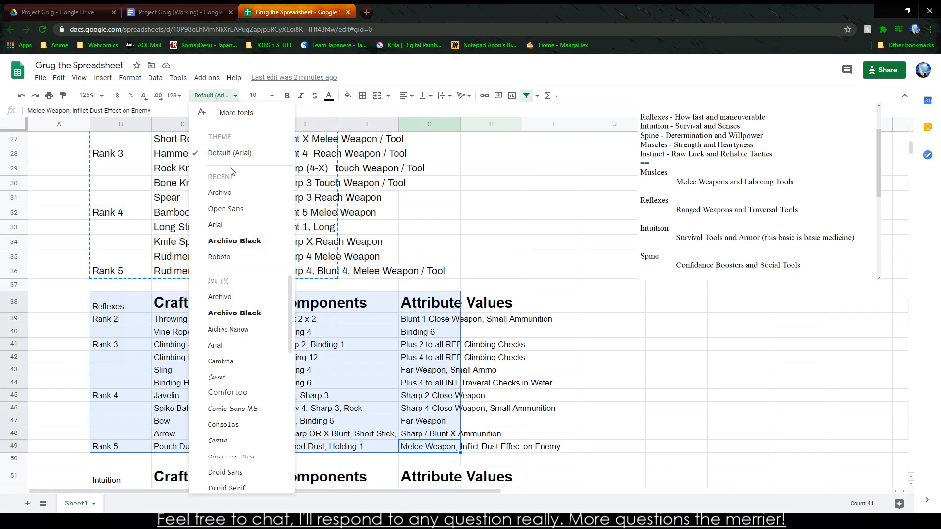
left_click(220, 192)
type("12")
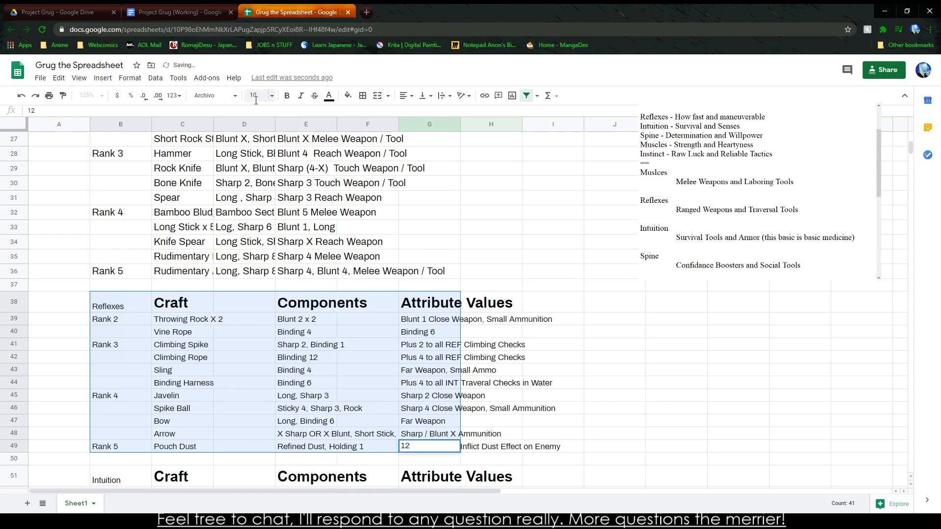
left_click(255, 96)
key("ctrl+z")
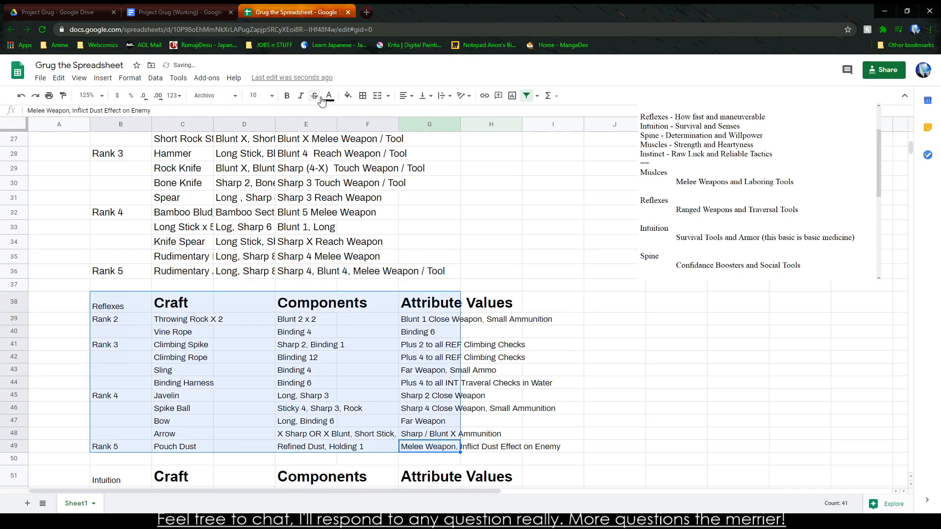
Step: Set the font size of the whole Reflexes list to 12
left_click(264, 96)
type("12")
key("Return")
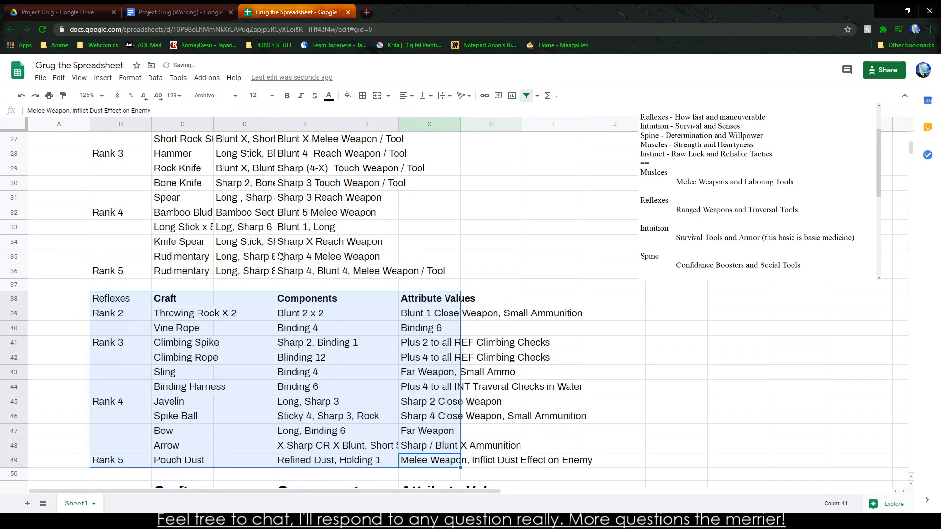
Step: Move the Reflexes list's Components to column D and its Attribute Values to column E, both starting at row 38
left_click_drag(294, 300, 429, 462)
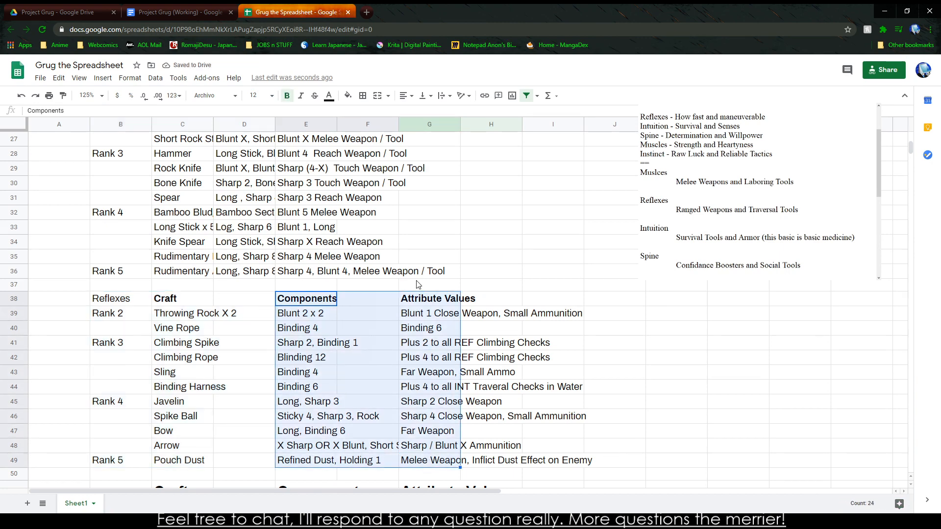
left_click_drag(411, 293, 373, 461)
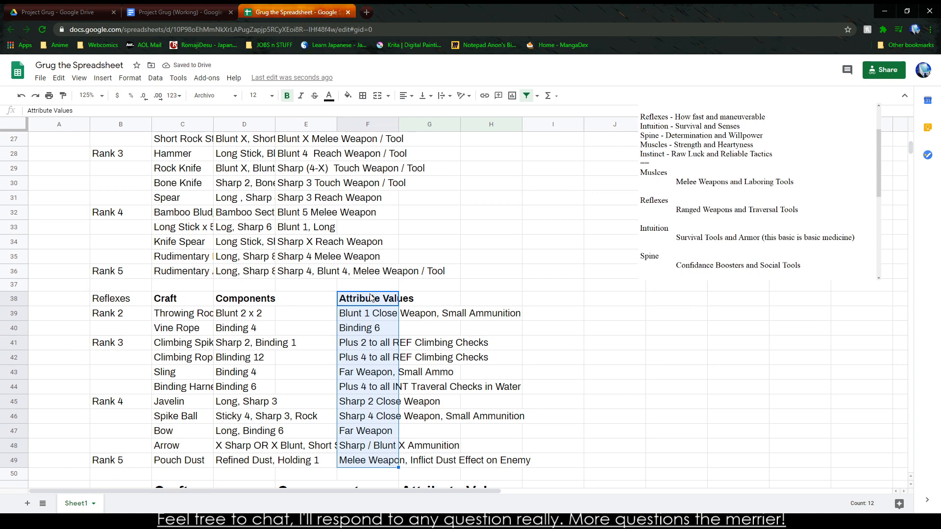
left_click_drag(369, 293, 307, 309)
left_click(300, 314)
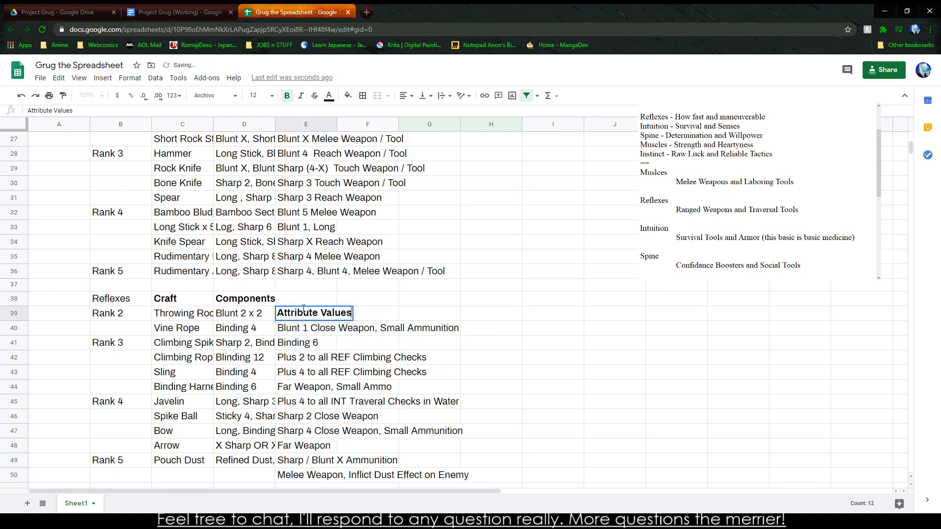
left_click_drag(307, 478, 296, 292)
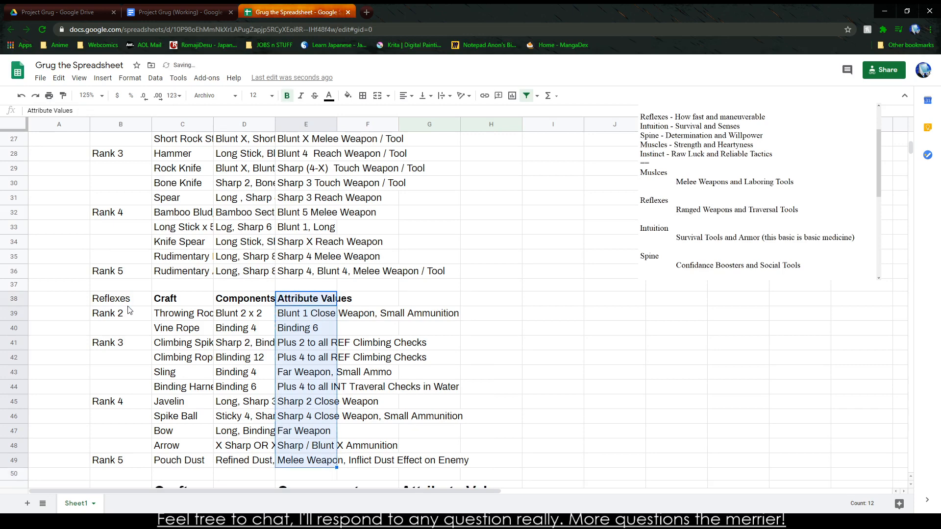
Step: Make only the header row of the Reflexes list bold, including the Reflexes cell
left_click_drag(127, 299, 309, 430)
key("ctrl+b")
key("ctrl+b")
left_click_drag(126, 298, 317, 304)
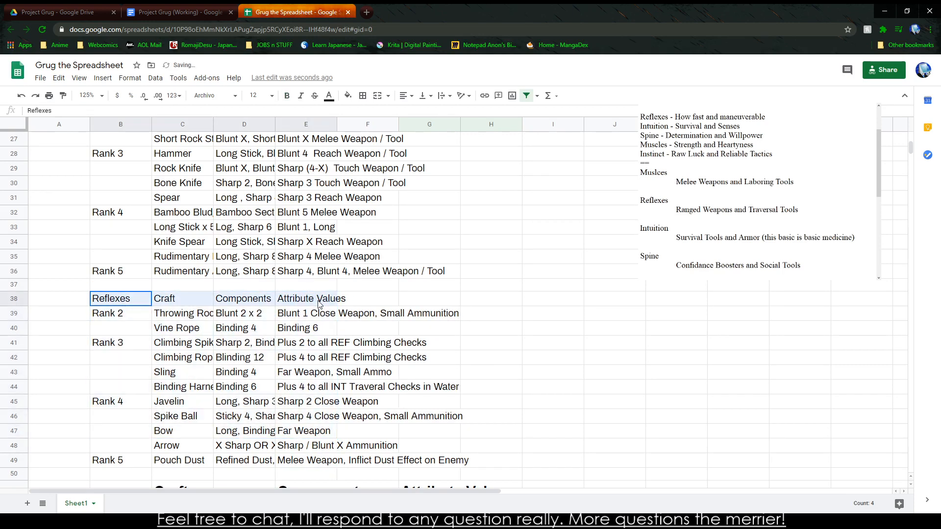
key("ctrl+b")
Step: Copy the Reflexes list from B38 to E49 and switch to the duplicated Muscle table in the Project Grug document
left_click_drag(124, 299, 333, 457)
key("ctrl+c")
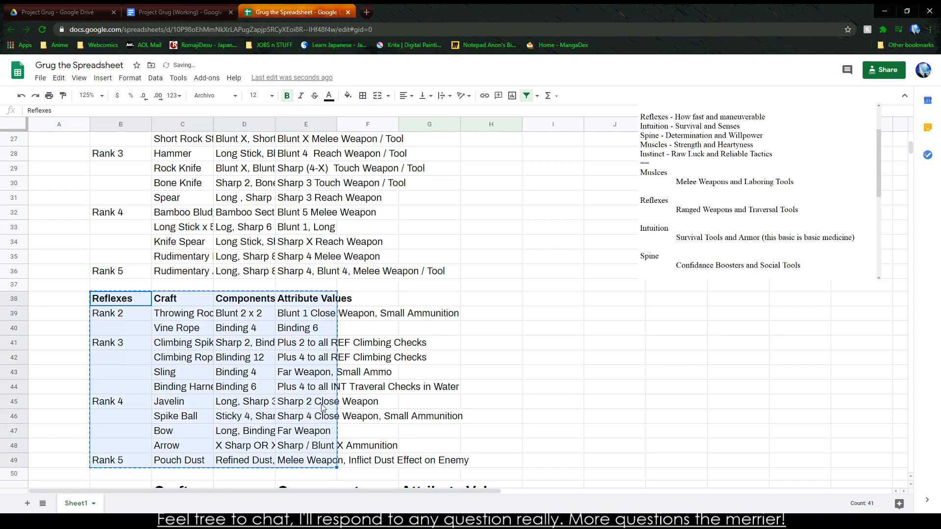
left_click(177, 12)
scroll(369, 262, "down", 4)
scroll(373, 269, "up", 6)
scroll(394, 288, "down", 3)
scroll(403, 284, "up", 3)
scroll(511, 450, "down", 5)
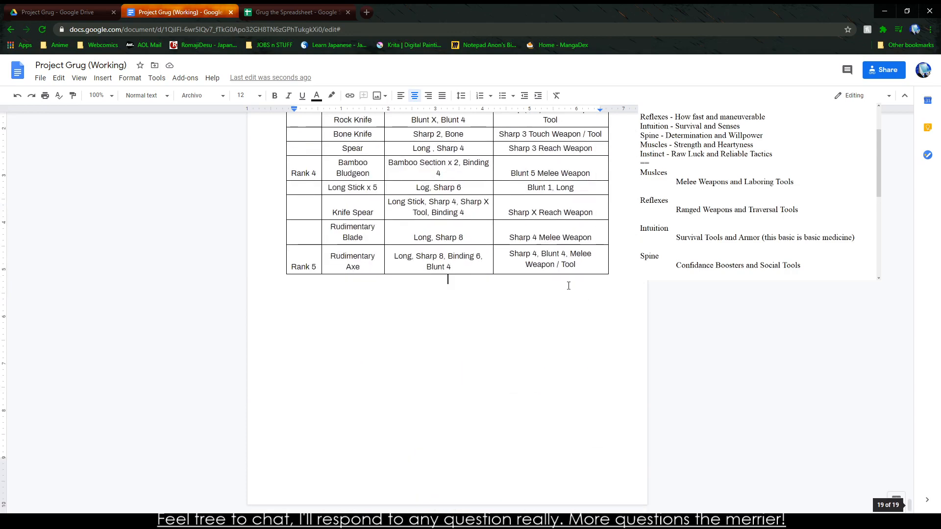
Step: Try clearing the duplicated table below its header row and pasting the Reflexes list there, and undo the paste
left_click_drag(563, 311, 293, 267)
key("Delete")
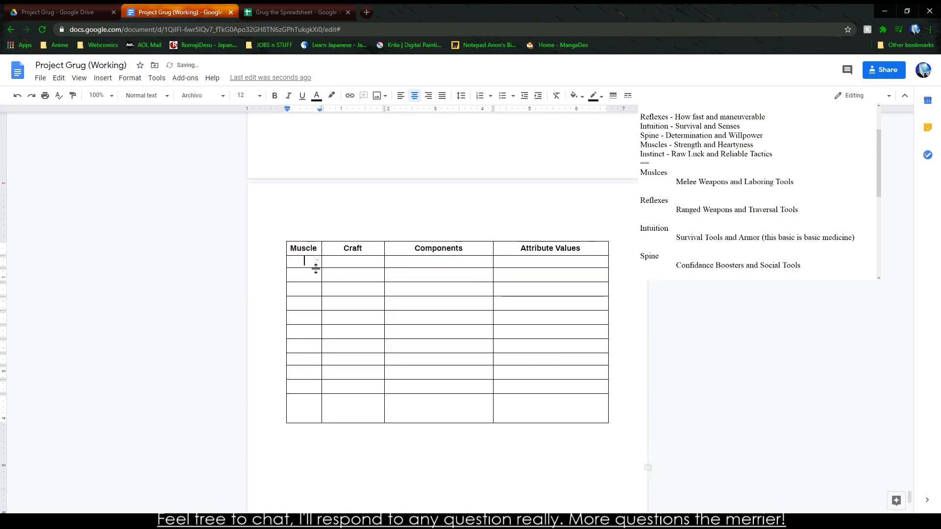
key("ctrl+v")
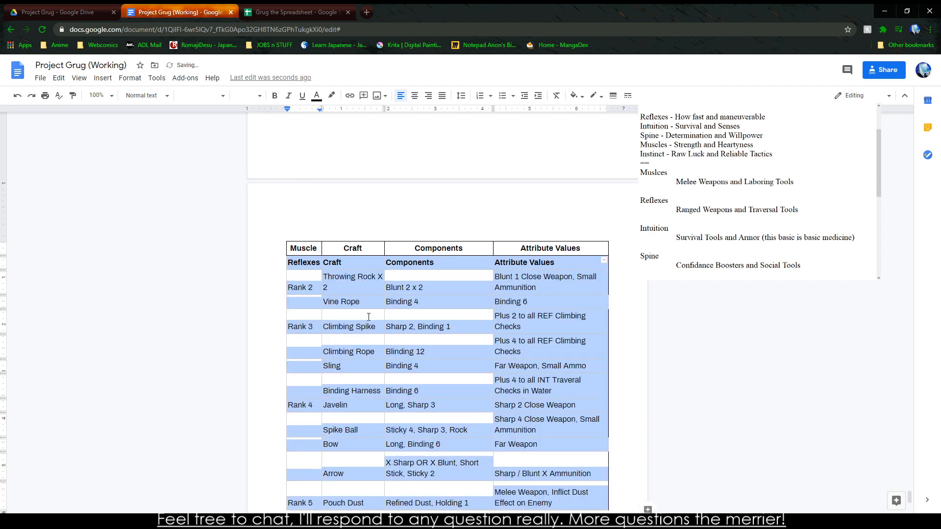
left_click(403, 332)
scroll(403, 330, "down", 4)
scroll(403, 326, "up", 1)
scroll(431, 284, "up", 3)
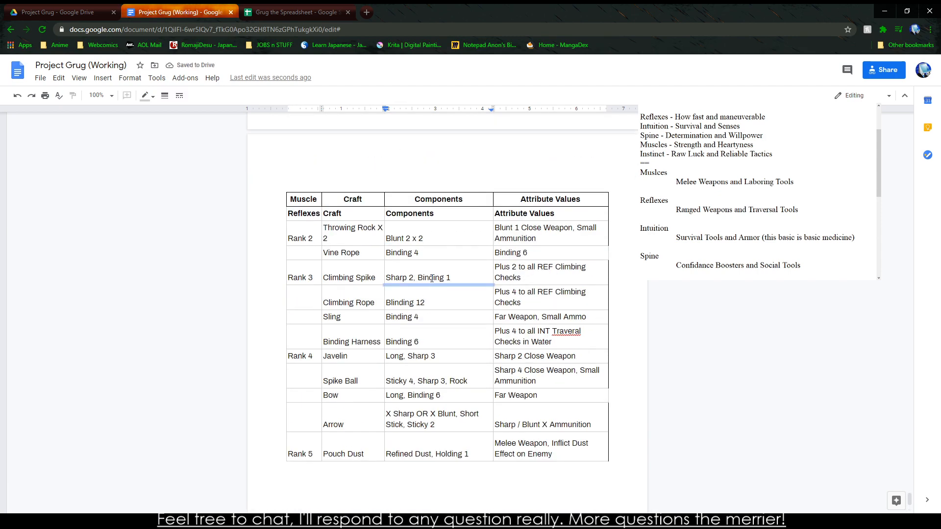
key("ctrl+z")
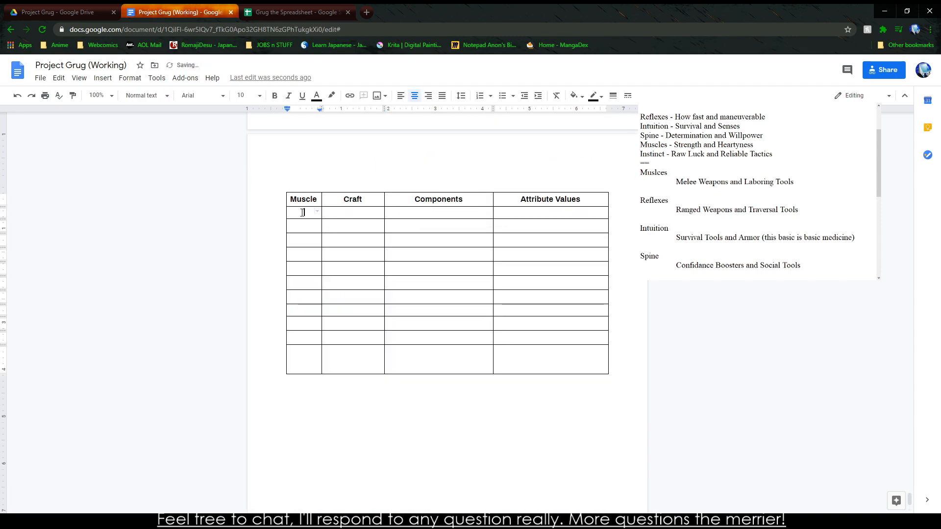
Step: Paste the Reflexes list over the whole duplicated table, replacing its header row as well
left_click_drag(330, 215, 304, 199)
left_click_drag(574, 367, 293, 200)
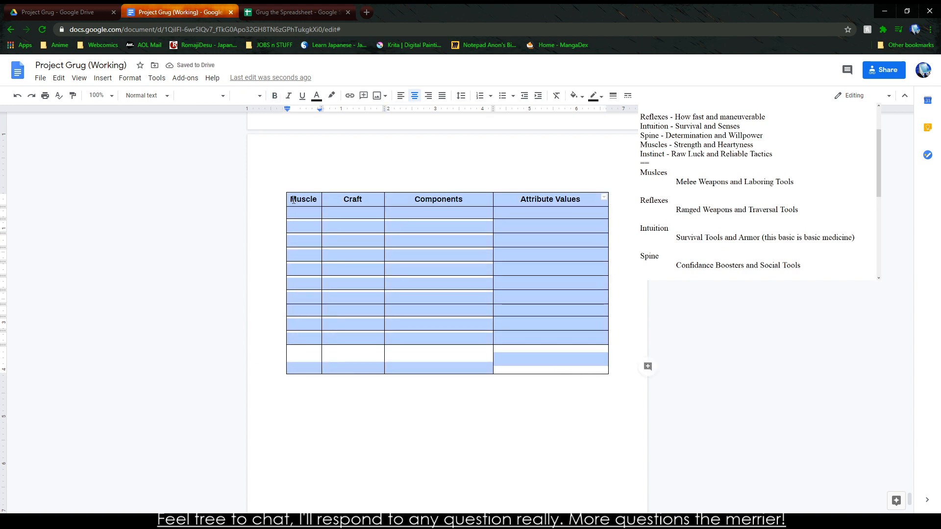
key("ctrl+v")
Step: Give the whole Reflexes table a black border and middle vertical cell alignment, keeping the table centered
left_click_drag(333, 235, 541, 440)
right_click(546, 443)
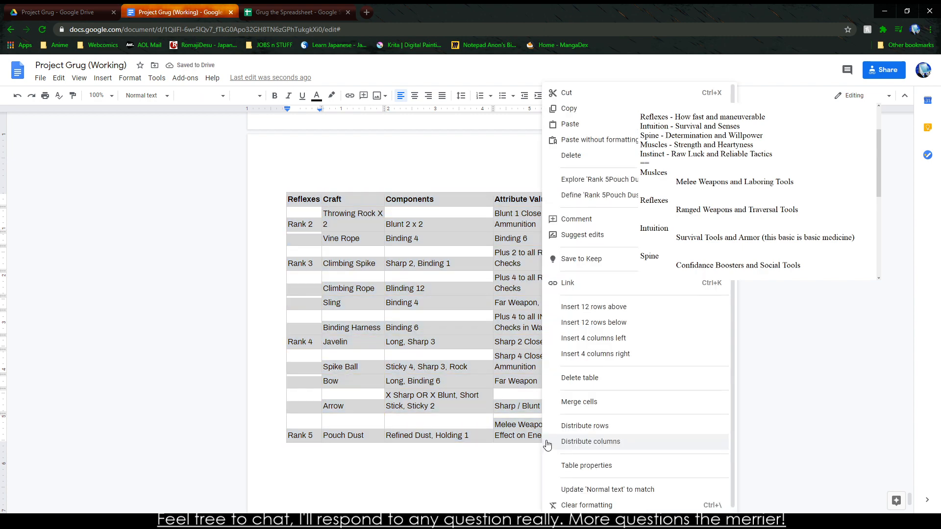
left_click(586, 465)
left_click(379, 264)
left_click(378, 226)
left_click(380, 247)
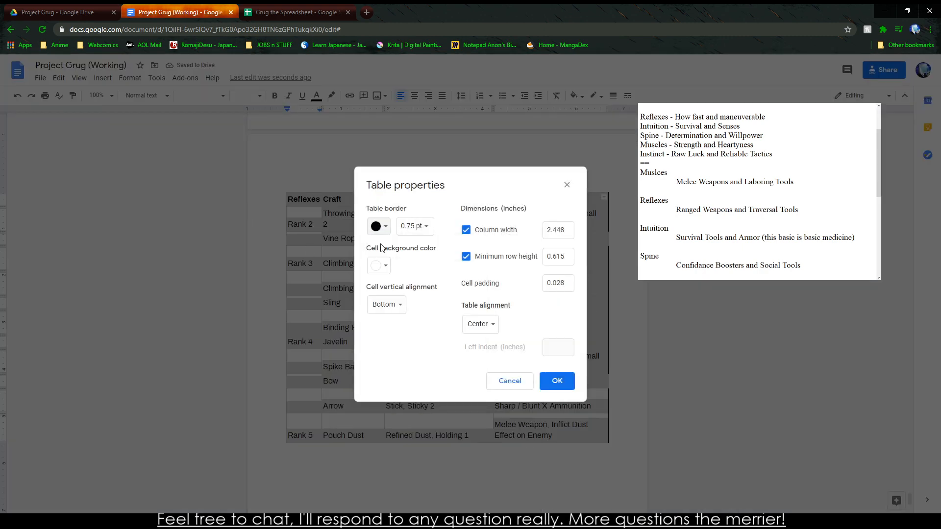
left_click(479, 331)
left_click(480, 321)
left_click(386, 304)
left_click(392, 290)
left_click(557, 381)
Step: Center the text horizontally in all cells of the Reflexes table
scroll(508, 297, "up", 4)
scroll(432, 317, "down", 3)
left_click_drag(301, 254, 532, 482)
left_click(414, 95)
left_click(652, 302)
scroll(698, 323, "up", 4)
scroll(515, 223, "down", 8)
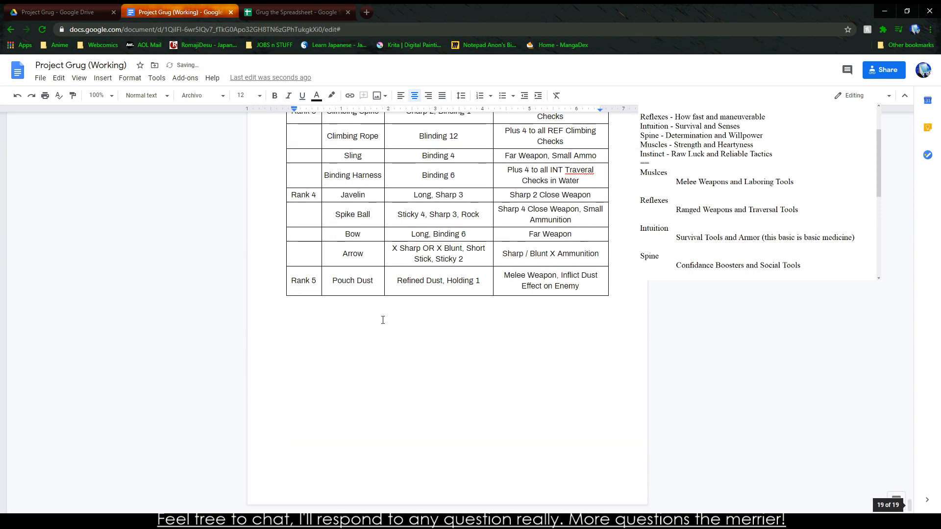
Step: Insert a page break below the Reflexes table
left_click(298, 382)
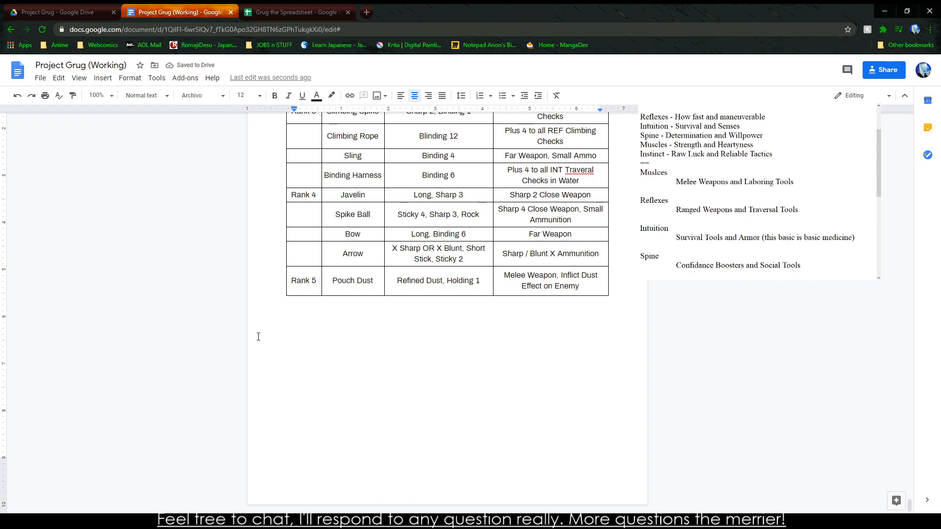
key("ctrl+Return")
key("ctrl+v")
left_click(384, 301)
left_click(539, 325)
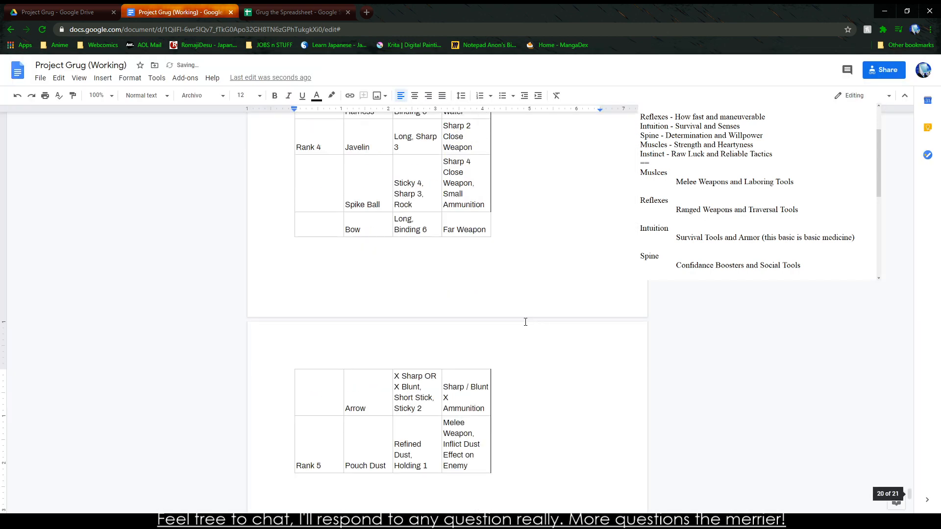
key("ctrl+z")
Step: Copy the whole formatted Reflexes table and paste the duplicate onto the new page after the page break
scroll(447, 357, "up", 7)
left_click_drag(291, 192, 497, 426)
scroll(471, 437, "down", 1)
scroll(334, 448, "down", 5)
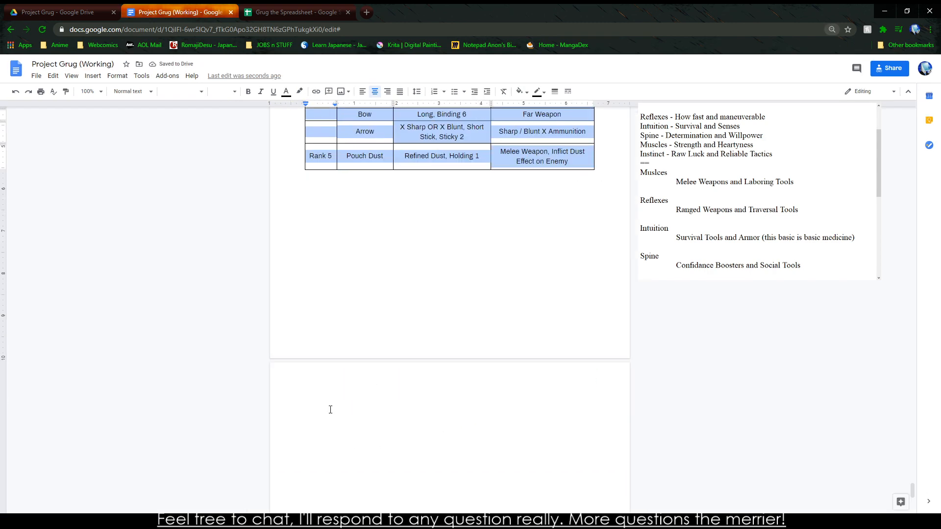
scroll(419, 365, "down", 2)
scroll(420, 361, "up", 2)
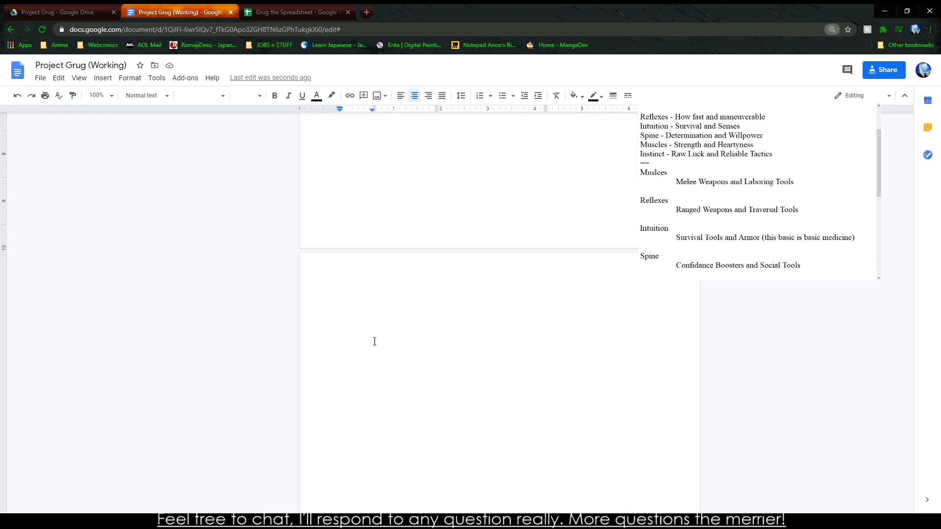
scroll(390, 342, "down", 1)
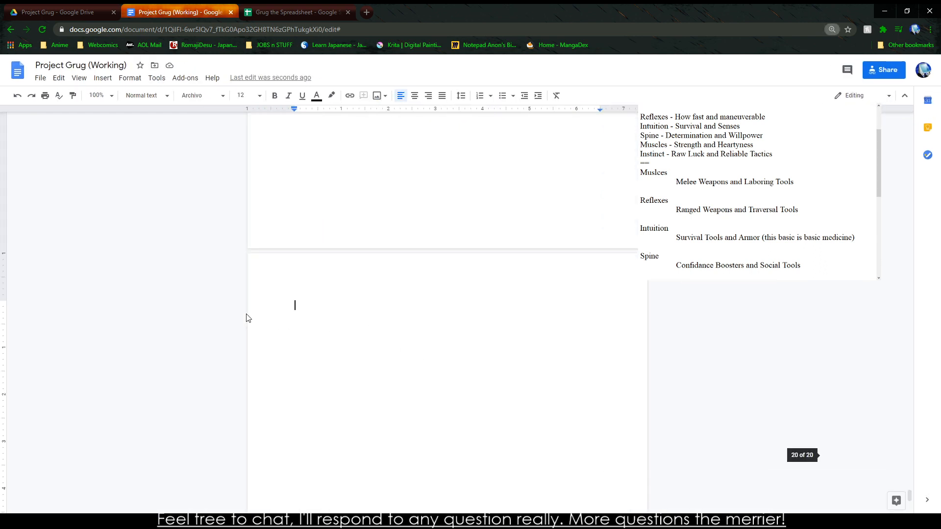
double_click(320, 326)
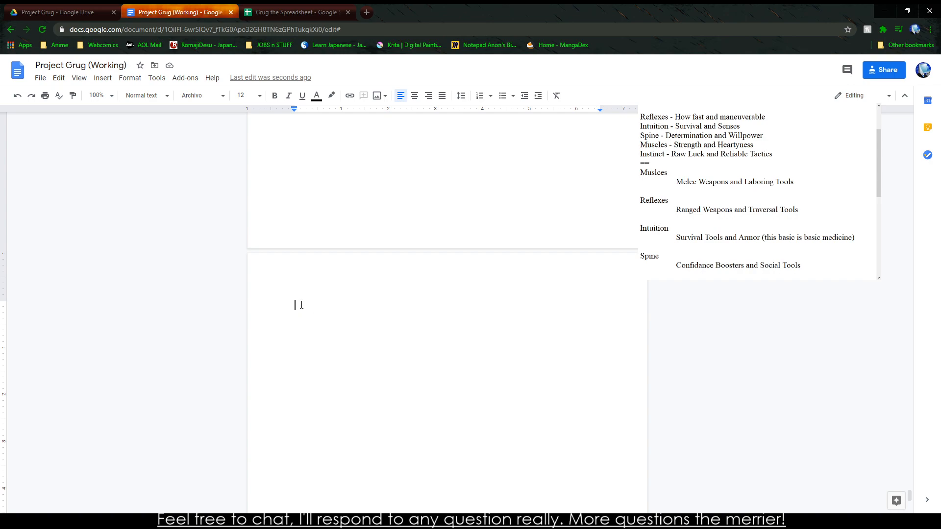
key("ctrl+v")
Step: In the Grug spreadsheet, format the whole Intuition list in Archivo size 12 and make its Intuition heading bold
left_click(260, 12)
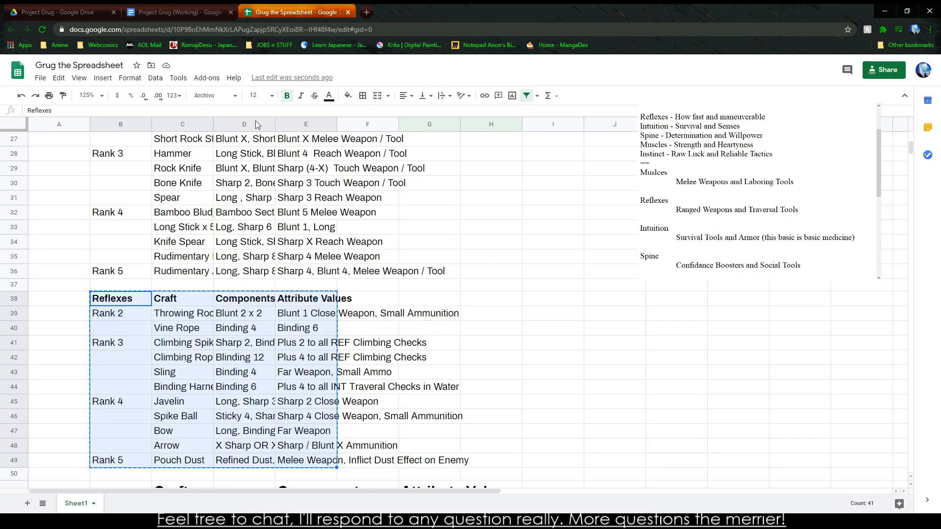
scroll(84, 248, "down", 10)
left_click_drag(108, 218, 441, 372)
key("ctrl+c")
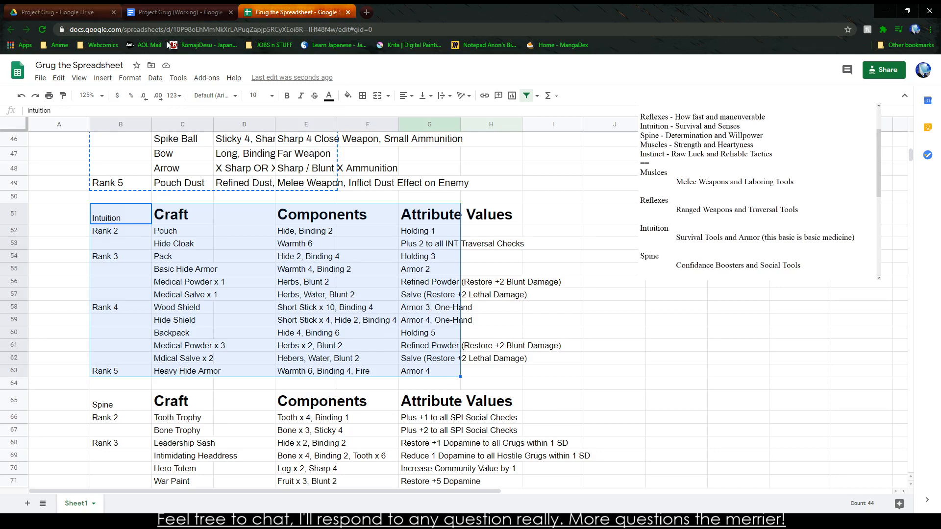
left_click(228, 95)
left_click(216, 195)
left_click(251, 95)
type("12")
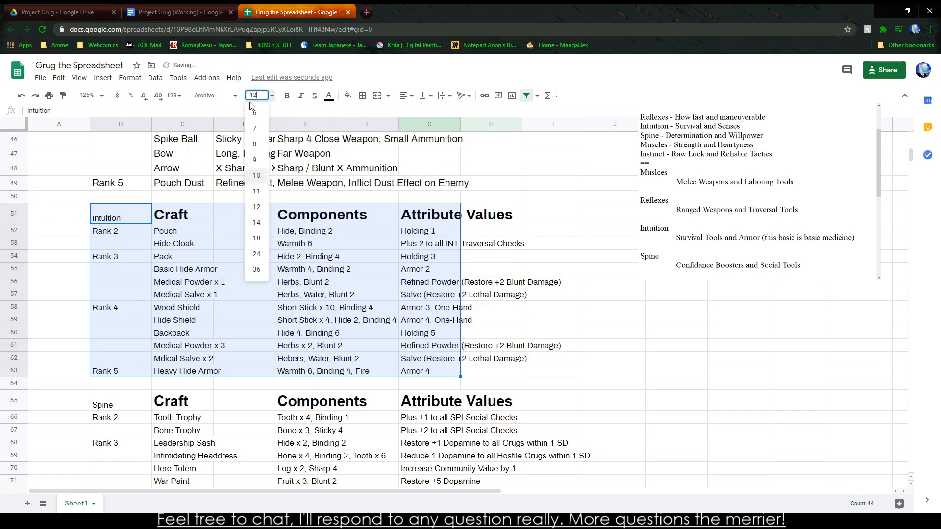
key("Return")
left_click(136, 214)
key("ctrl+b")
Step: Move the Intuition list's Components and Attribute Values into columns D and E, directly beside the Craft column
left_click_drag(283, 216, 505, 388)
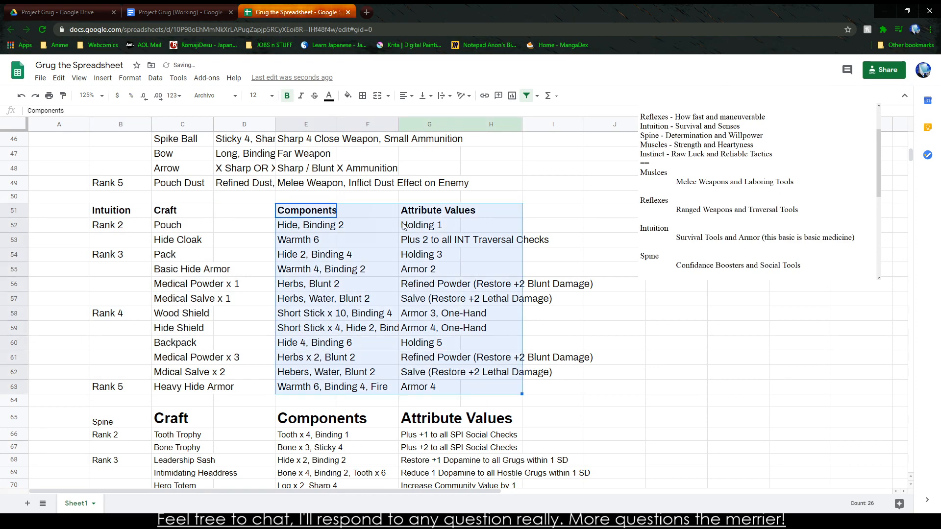
left_click_drag(419, 203, 299, 203)
left_click(355, 211)
key("shift+Down")
key("shift+Down")
key("shift+Down")
key("shift+Down")
key("shift+Down")
key("shift+Down")
key("shift+Down")
key("shift+Down")
key("shift+Down")
key("shift+Down")
key("shift+Down")
key("shift+Down")
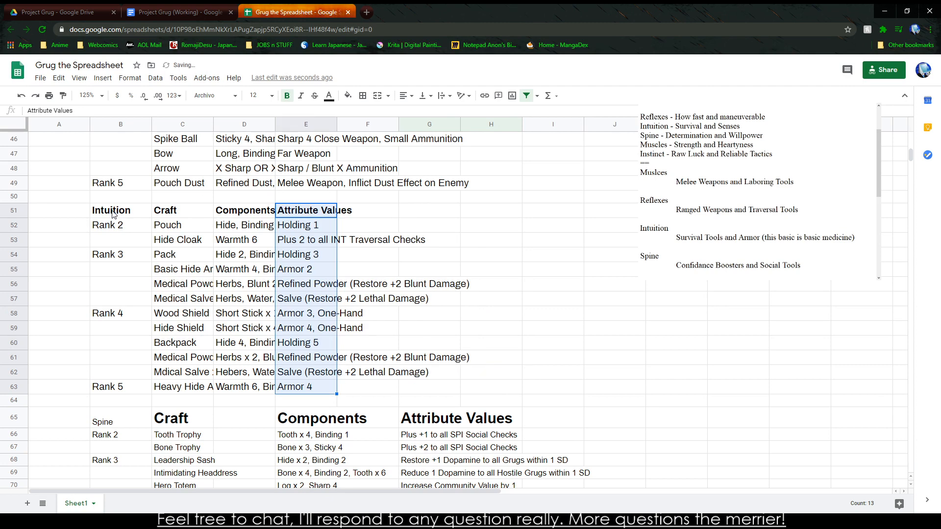
Step: Copy the compact Intuition list and paste it over the whole duplicated Reflexes table in the Project Grug document
left_click_drag(112, 214, 319, 388)
left_click(152, 8)
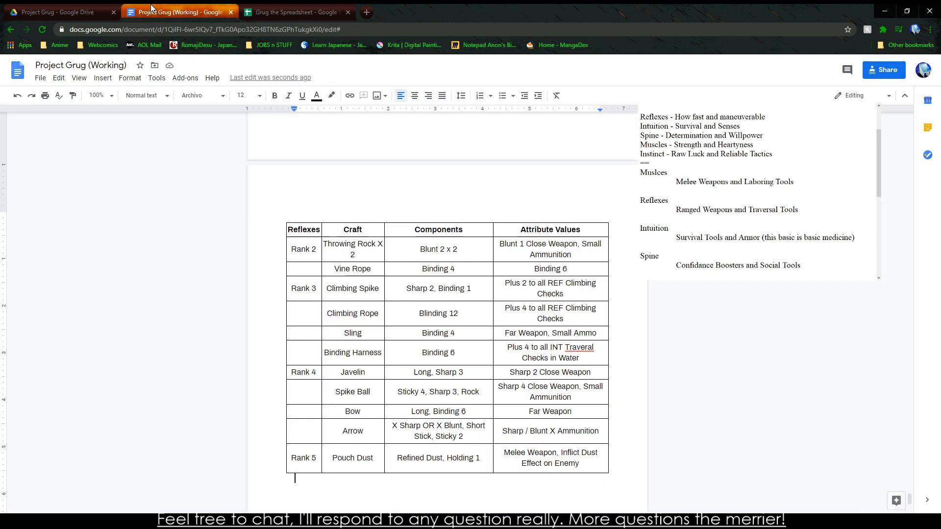
left_click_drag(301, 232, 593, 466)
key("ctrl+v")
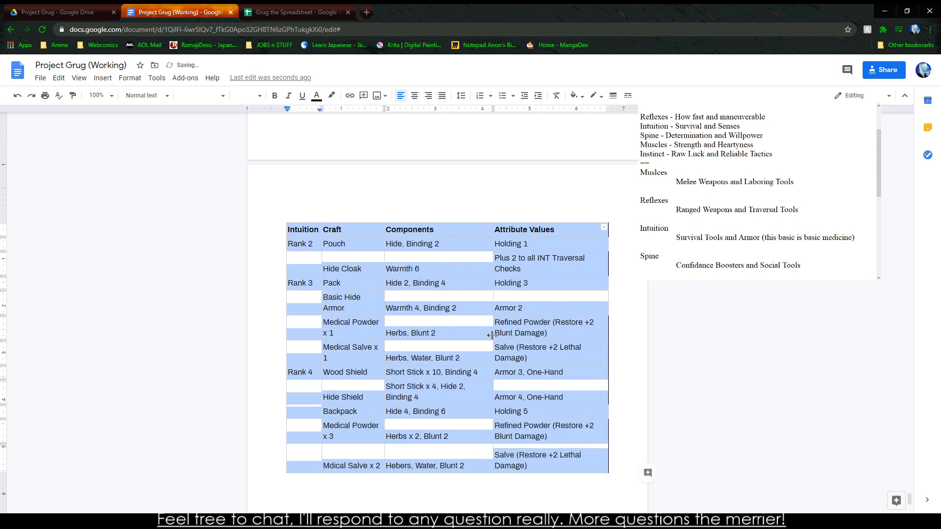
Step: Give the Intuition table a black border and middle vertical cell alignment, keeping the table centered
right_click(410, 322)
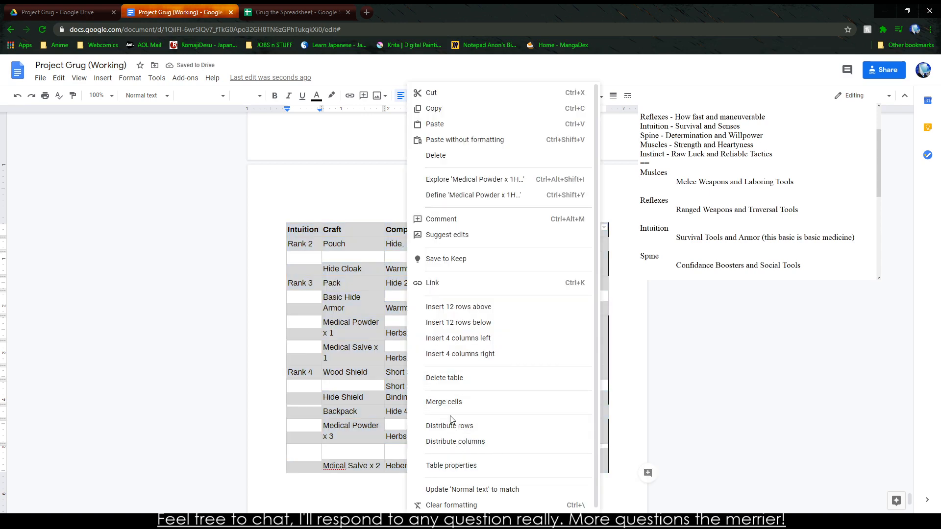
left_click(453, 466)
left_click(384, 229)
left_click(381, 245)
left_click(480, 324)
left_click(386, 304)
left_click(388, 288)
left_click(557, 381)
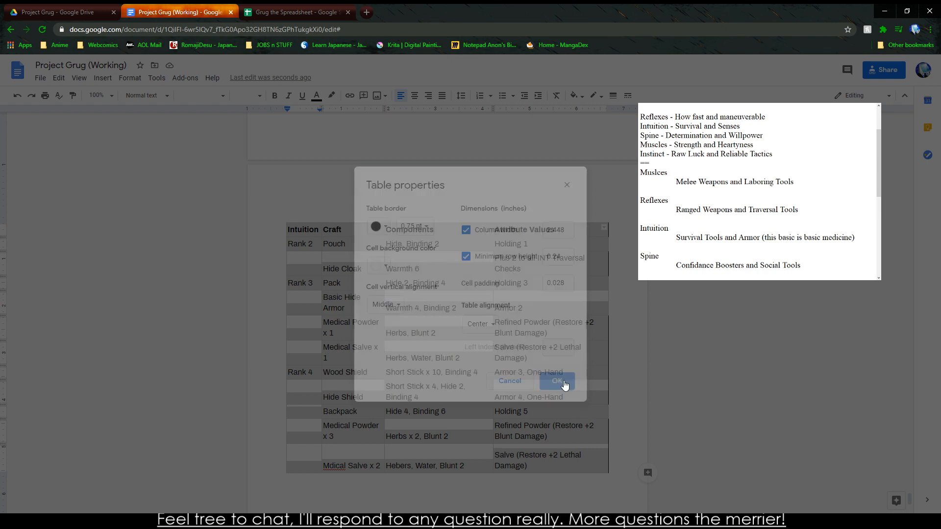
Step: Center the text horizontally in all cells of the Intuition table
scroll(292, 417, "up", 4)
left_click(292, 417)
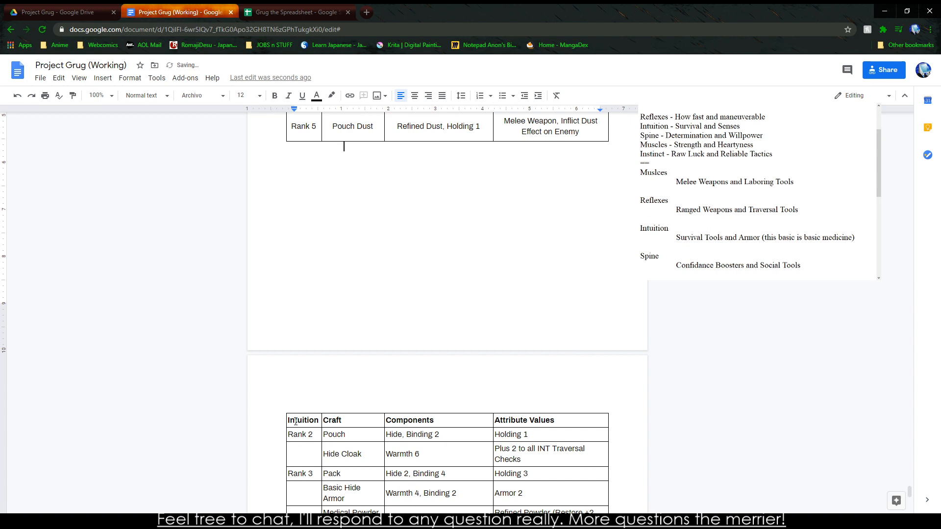
left_click(412, 100)
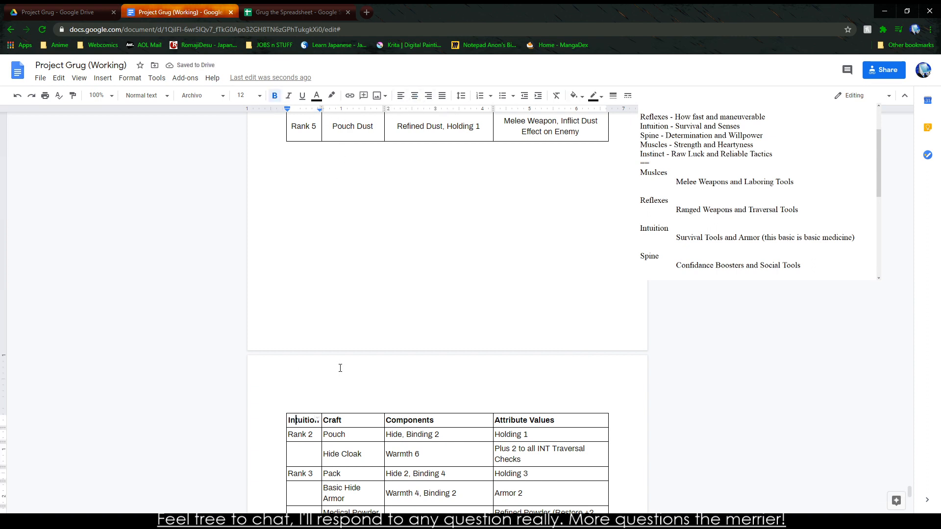
left_click(346, 414)
scroll(308, 382, "down", 2)
left_click_drag(297, 319, 564, 405)
left_click(415, 97)
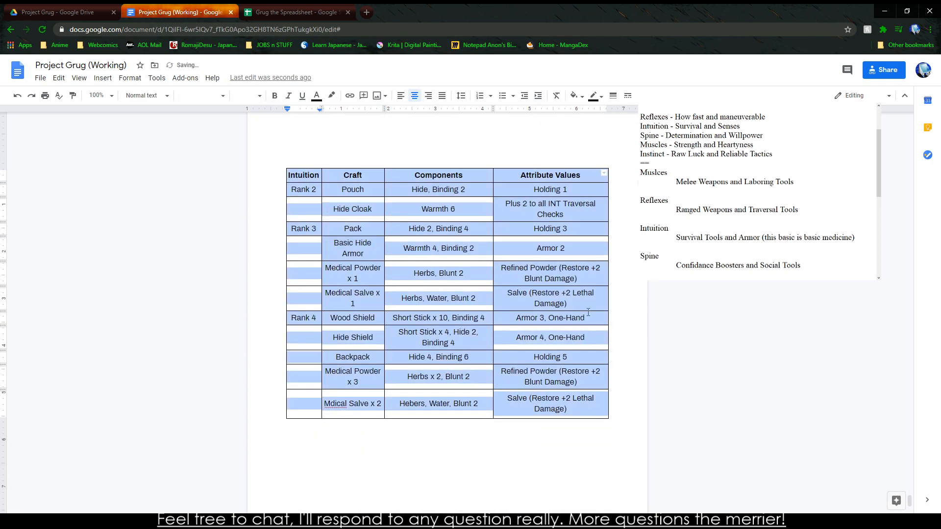
Step: Correct the misspelled "Mdical" to "Medical" in the Salve x 2 row of the Intuition table
scroll(342, 147, "up", 5)
scroll(343, 147, "down", 5)
left_click(358, 403)
scroll(358, 403, "down", 1)
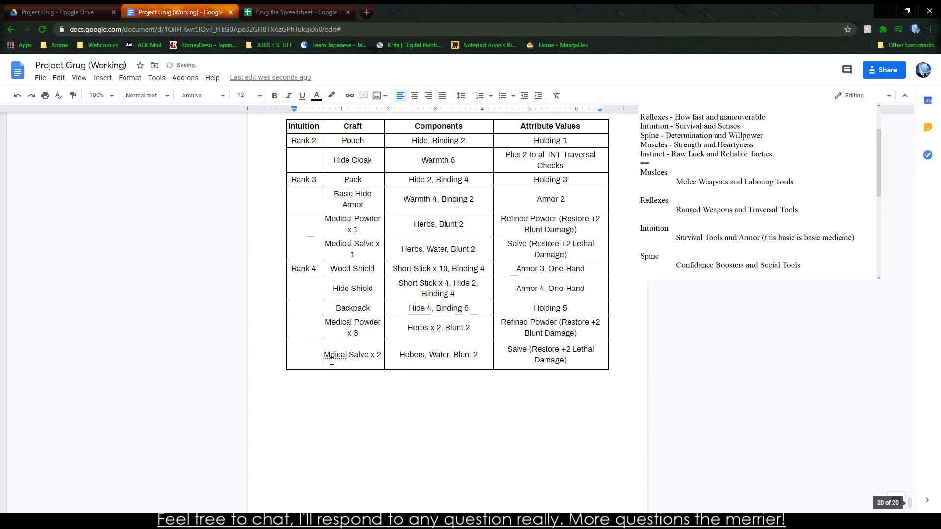
right_click(333, 351)
left_click(352, 383)
scroll(352, 382, "down", 1)
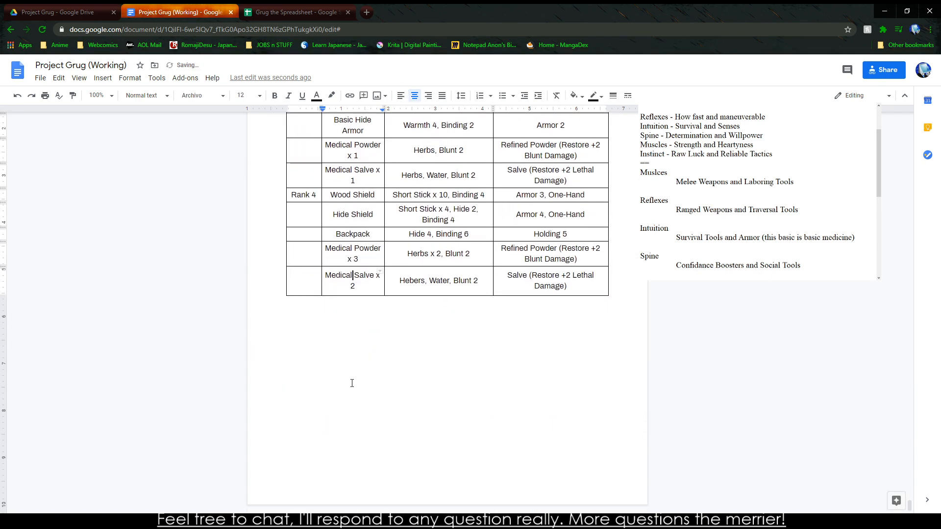
Step: Copy the Rank 5 Heavy Hide Armor row from the spreadsheet and add it as the last row of the document's Intuition table
left_click(294, 12)
left_click_drag(119, 381, 283, 390)
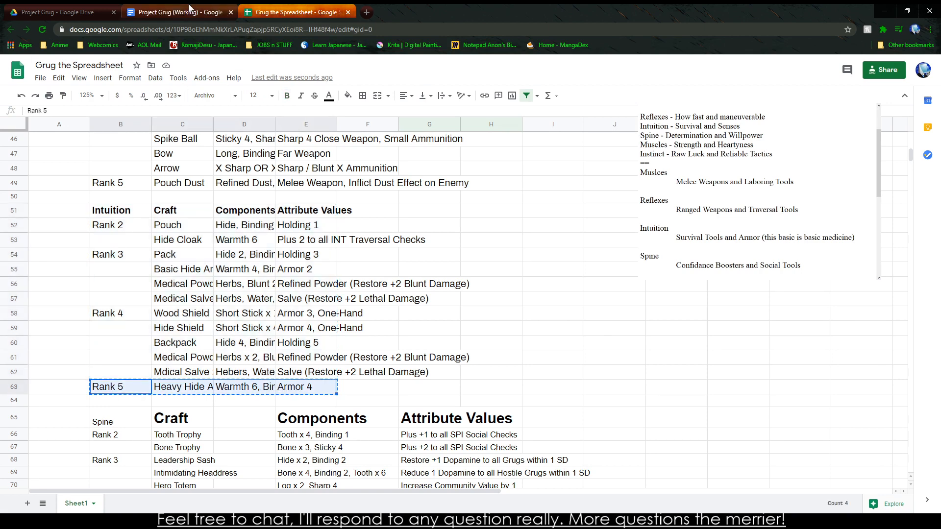
left_click(181, 12)
right_click(319, 279)
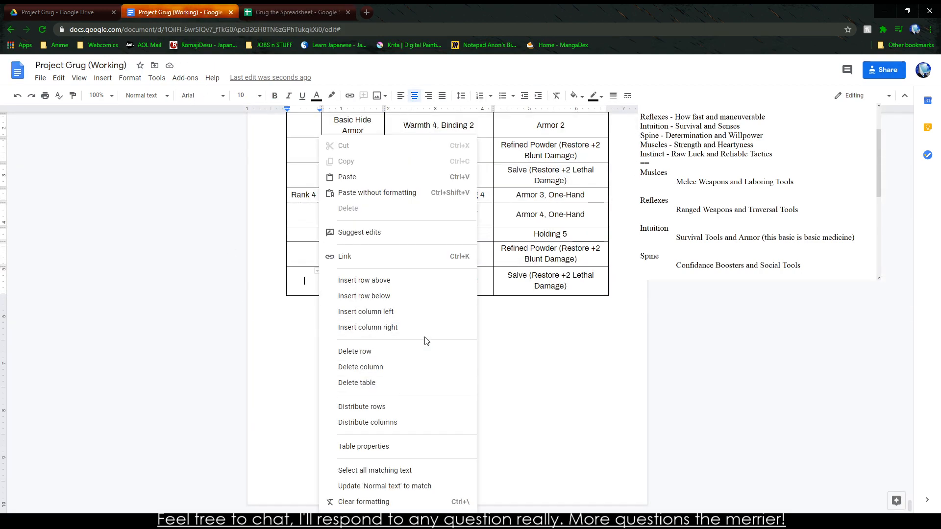
left_click(404, 296)
type("Rank 5\tHeavy Hide Armor\tWarmth 6, Binding 4, Fire\tArmor 4")
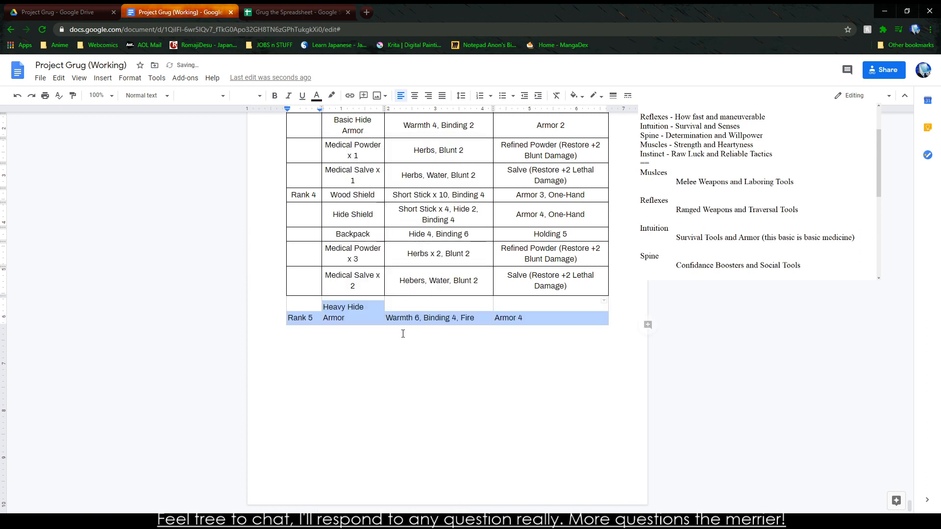
Step: Center the text horizontally in the added Rank 5 row
left_click_drag(312, 313, 556, 314)
left_click(428, 95)
right_click(424, 252)
left_click_drag(291, 295, 559, 316)
key("ctrl+z")
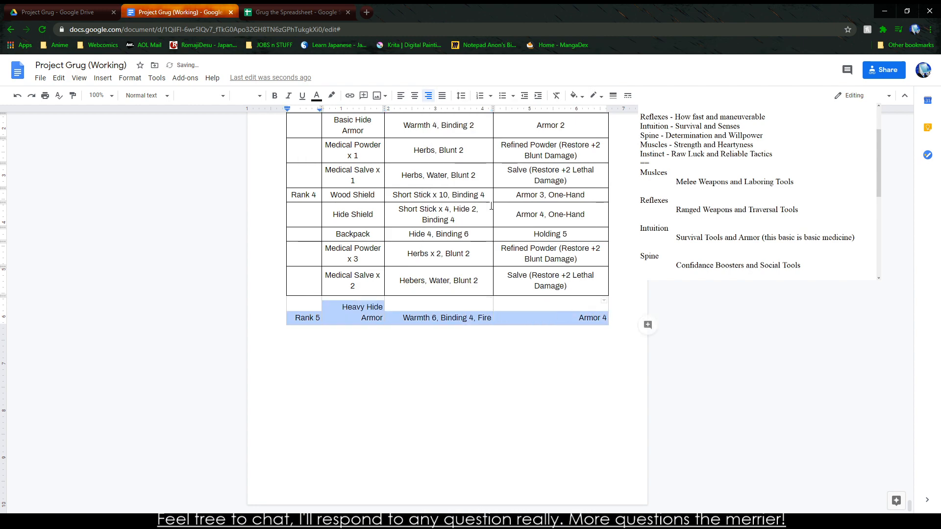
left_click(414, 95)
Step: Apply a black border to the last two rows of the Intuition table, Medical Salve x 2 and Rank 5
right_click(445, 293)
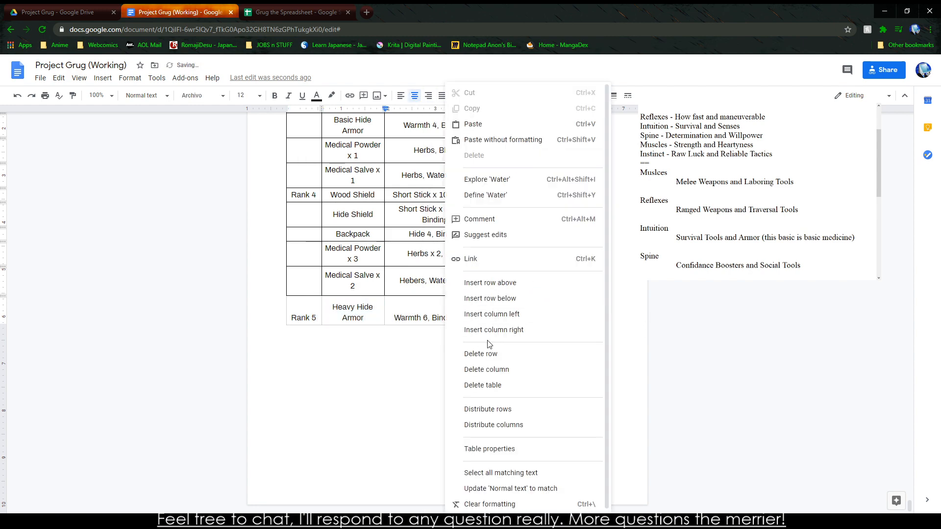
left_click(310, 317)
left_click_drag(291, 282, 553, 319)
right_click(553, 321)
left_click(618, 483)
left_click(379, 226)
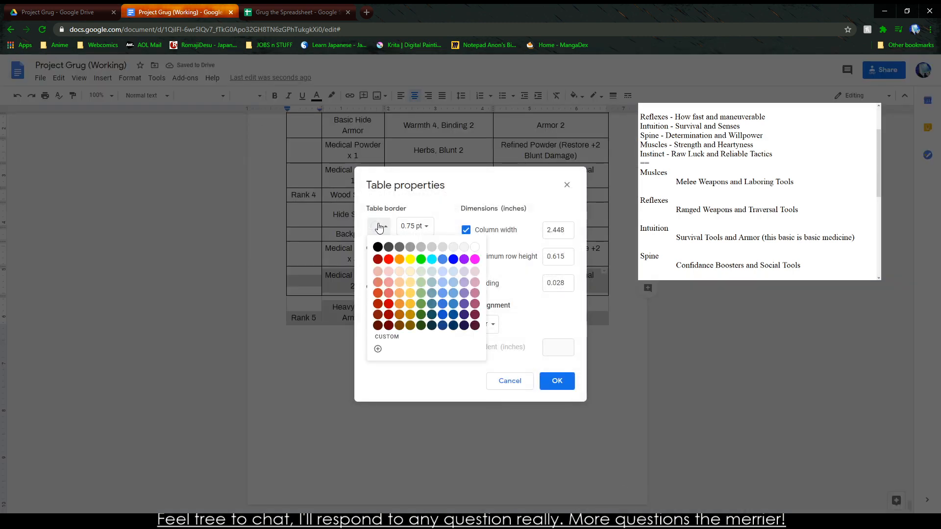
left_click(377, 247)
left_click(558, 381)
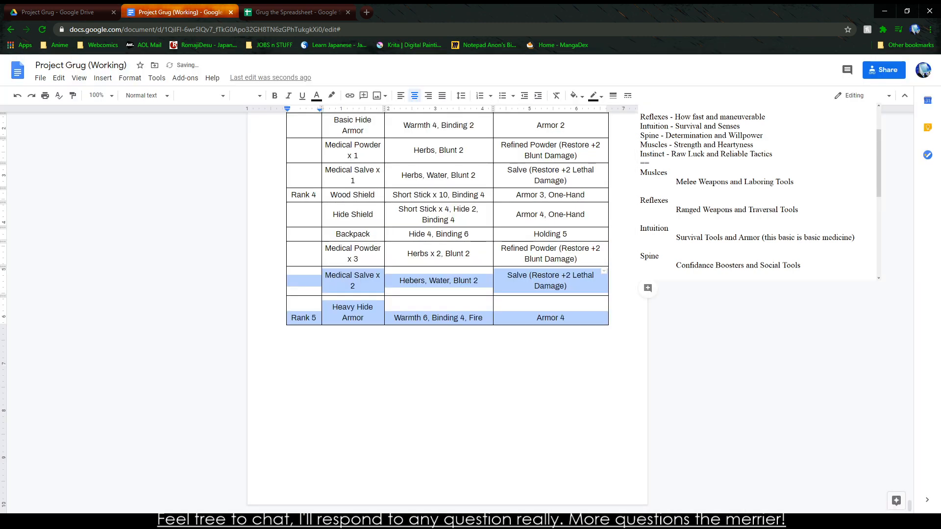
left_click(328, 310)
scroll(377, 264, "up", 4)
scroll(375, 269, "down", 4)
scroll(369, 286, "up", 3)
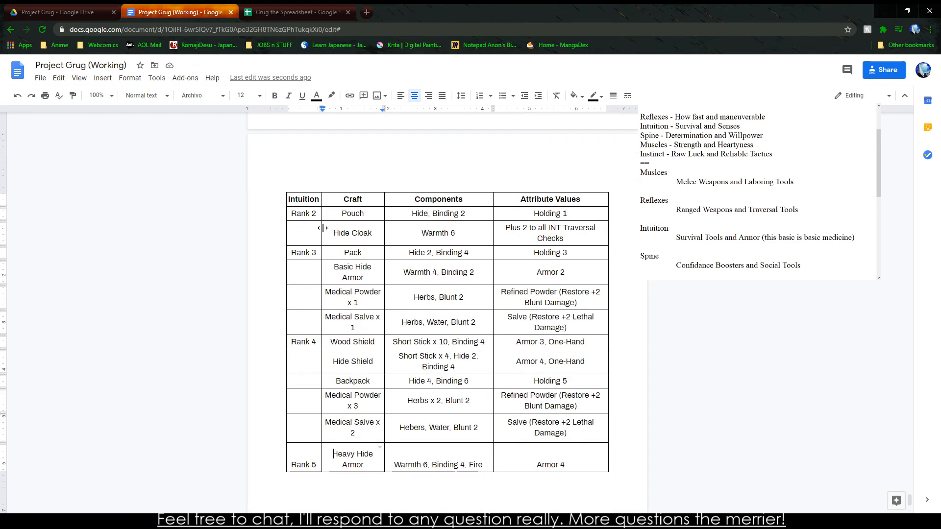
scroll(336, 273, "down", 3)
left_click(292, 367)
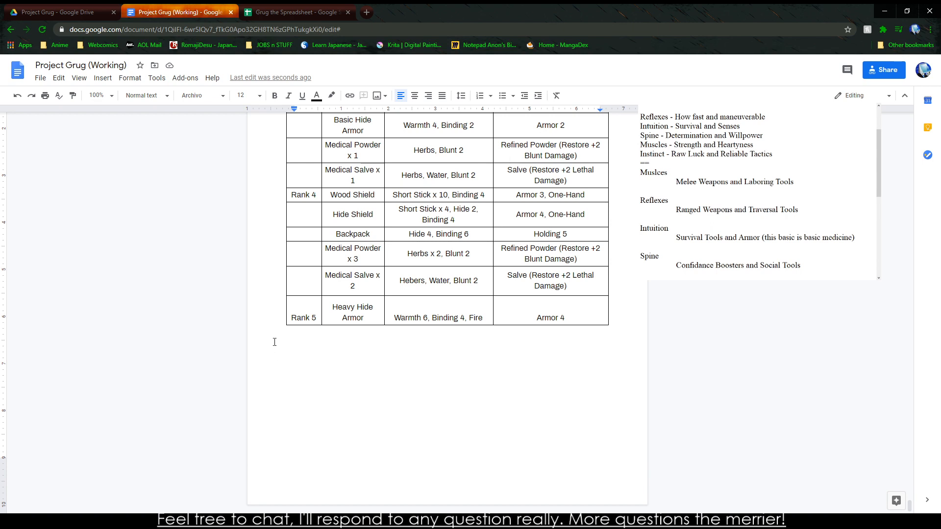
Step: Try to apply middle vertical cell alignment to the last two Intuition rows, keeping the table centered
scroll(526, 367, "up", 1)
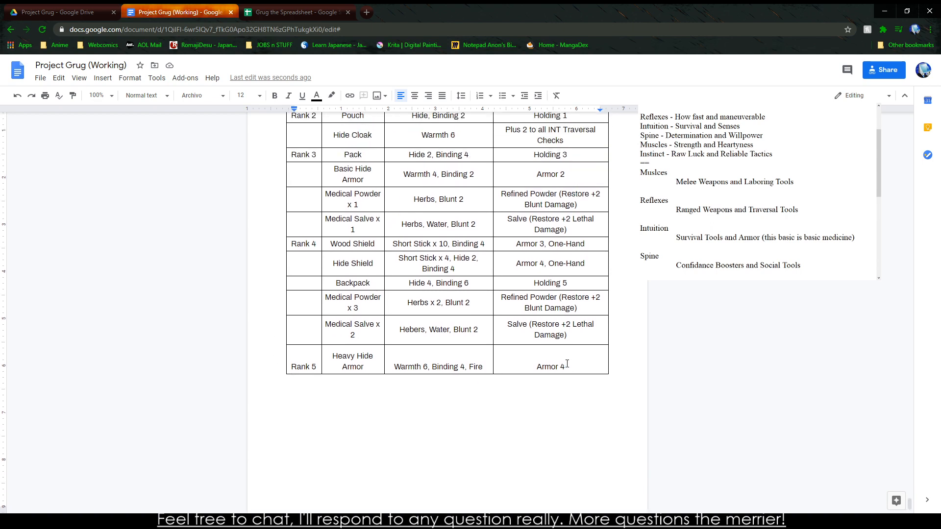
left_click_drag(568, 368, 329, 335)
left_click_drag(570, 366, 275, 330)
right_click(320, 328)
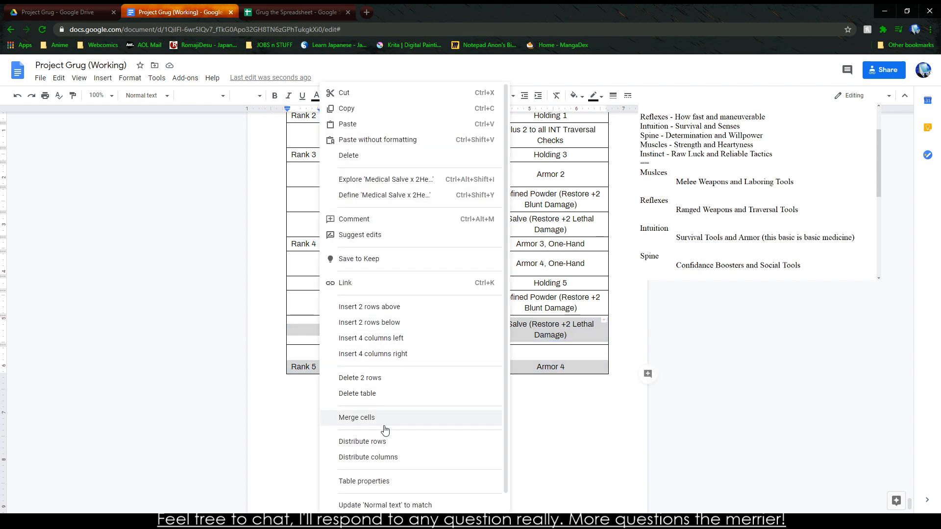
left_click(347, 479)
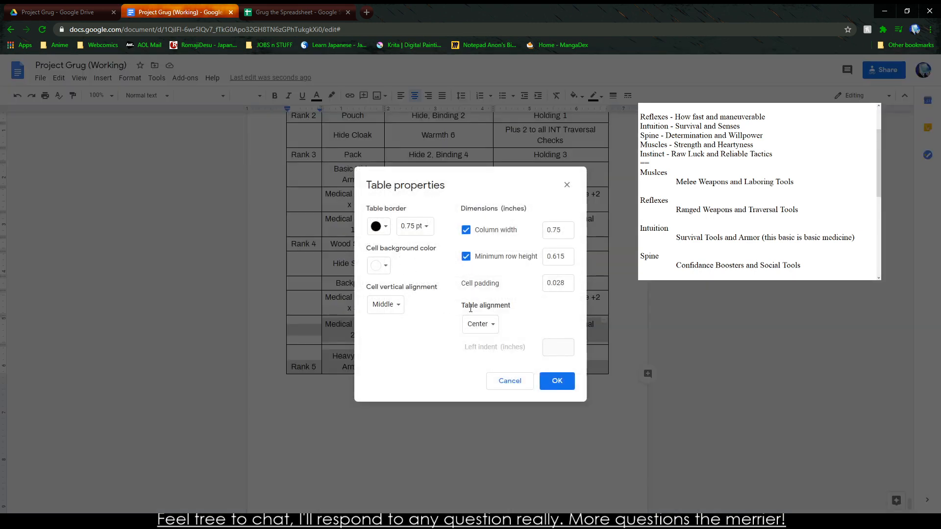
left_click(385, 304)
left_click(385, 305)
left_click(480, 324)
left_click(485, 324)
left_click(558, 381)
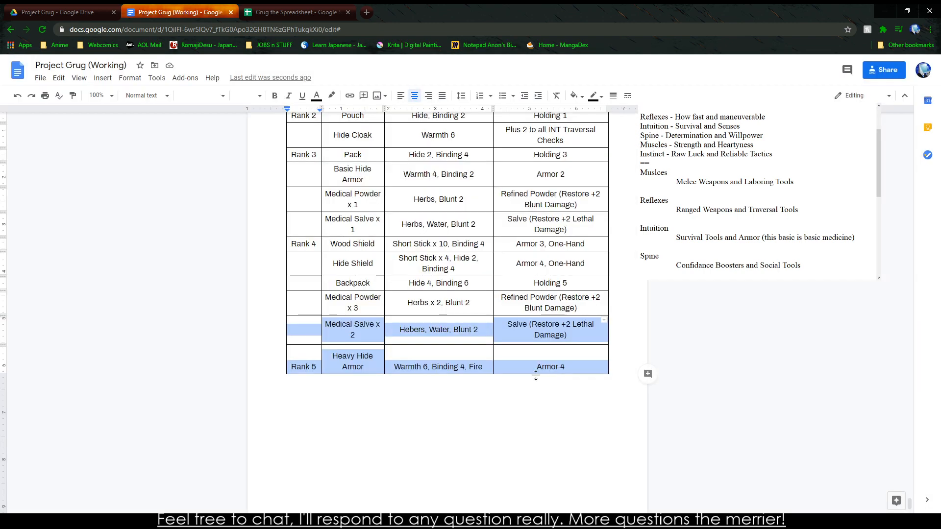
left_click_drag(322, 357, 381, 360)
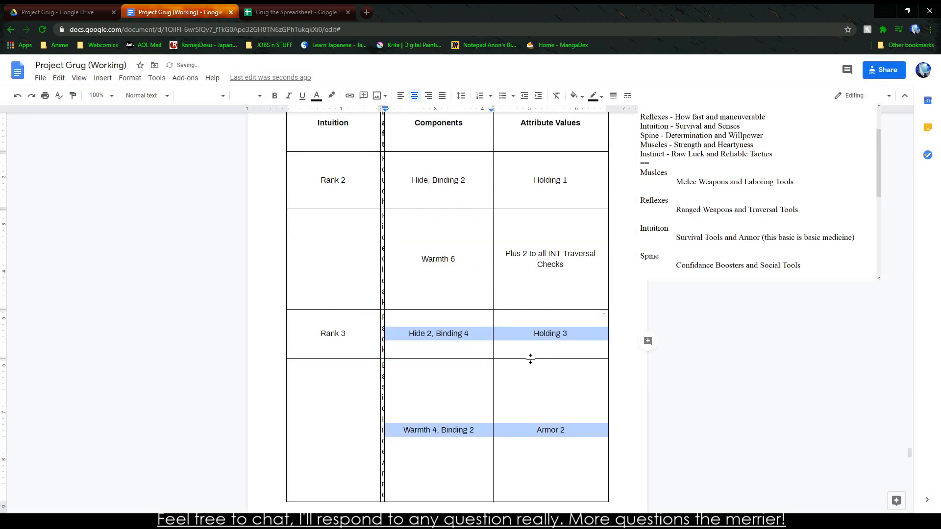
left_click(526, 350)
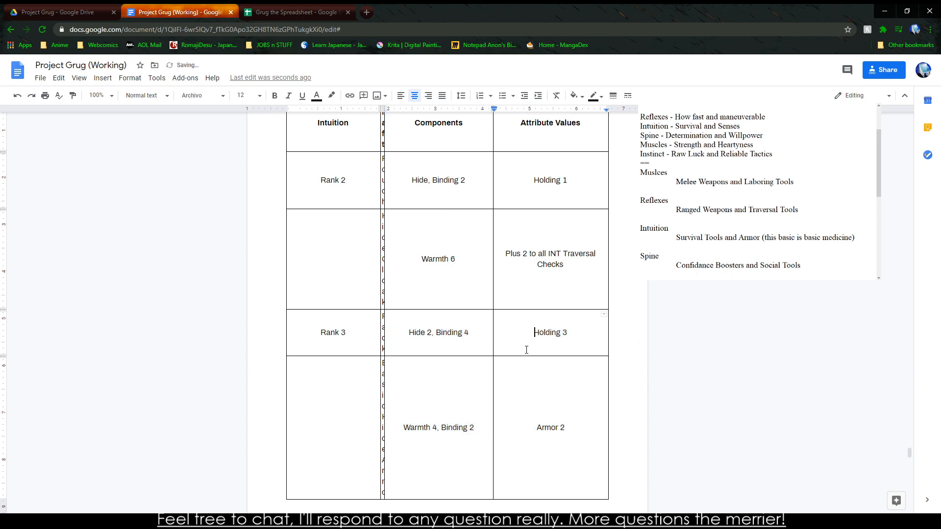
key("ctrl+z")
Step: Apply middle vertical cell alignment to the Rank 5 row of the Intuition table, keeping the table centered
left_click_drag(546, 356, 296, 351)
right_click(304, 357)
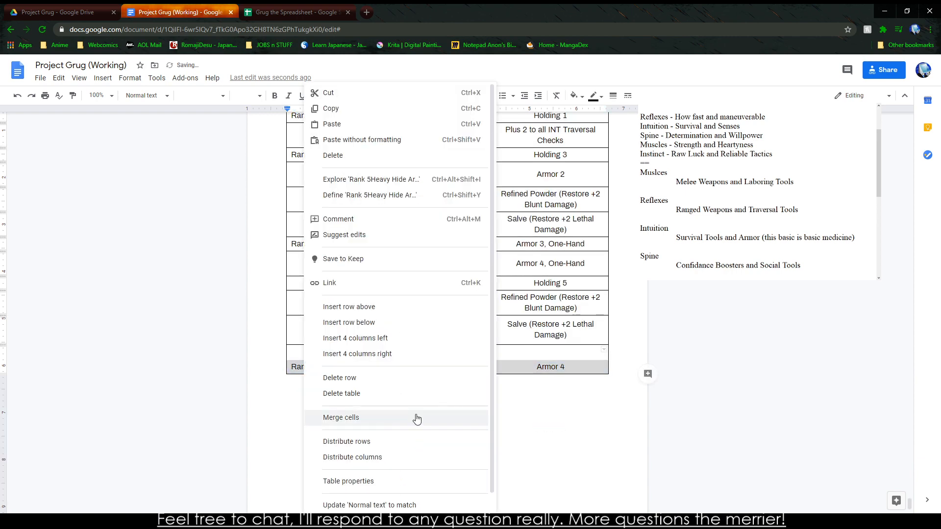
left_click(367, 481)
left_click(482, 332)
left_click(483, 324)
left_click(386, 304)
left_click(384, 289)
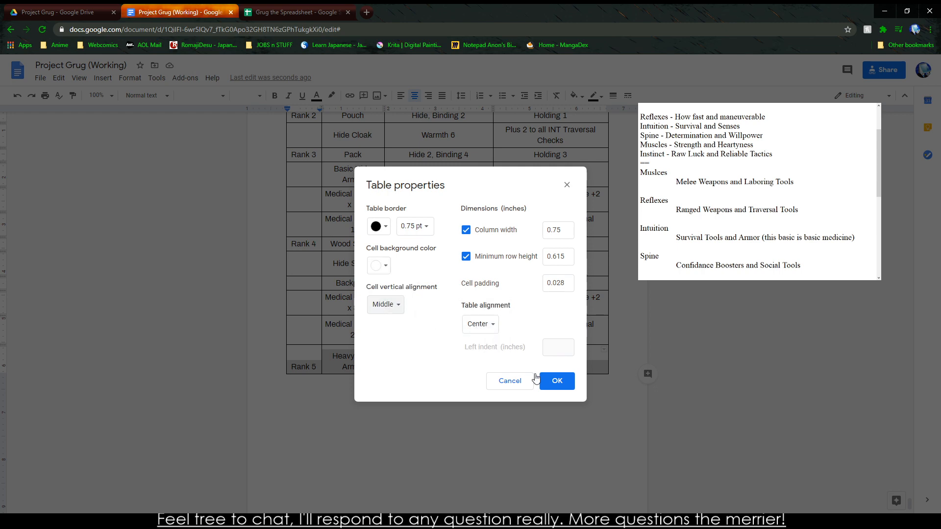
left_click(557, 381)
left_click(436, 406)
scroll(337, 359, "down", 1)
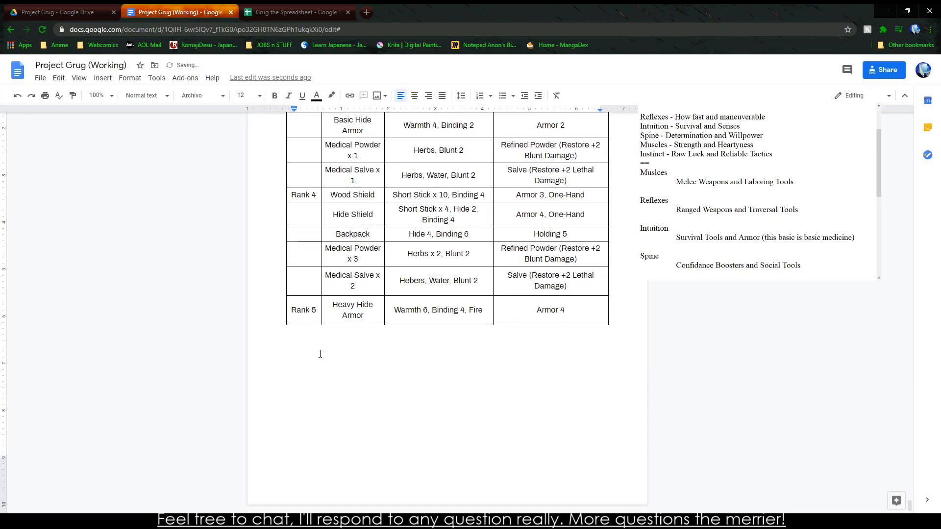
scroll(303, 348, "down", 2)
Step: In the Grug spreadsheet, move the Spine list's Components and Attribute Values blocks into columns D and E, next to Craft
left_click(59, 12)
left_click(181, 11)
left_click(283, 9)
scroll(233, 299, "down", 3)
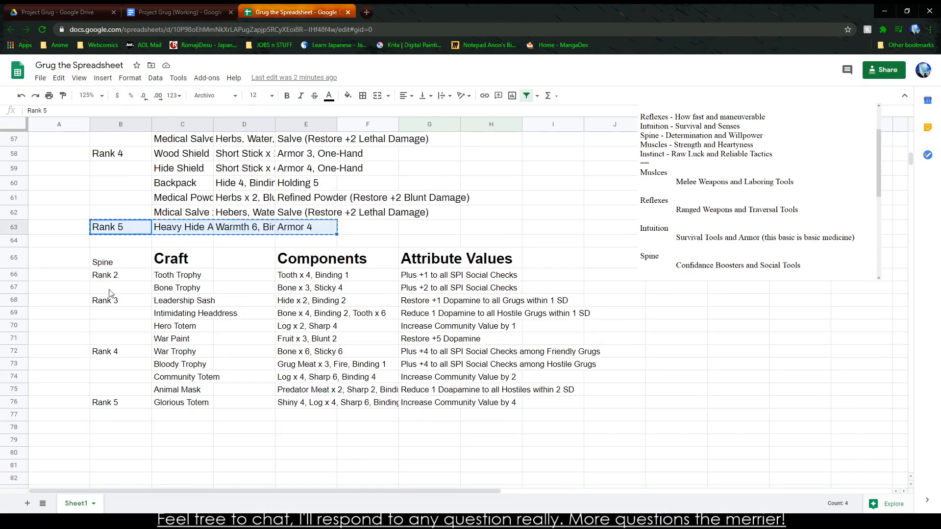
left_click_drag(112, 264, 495, 403)
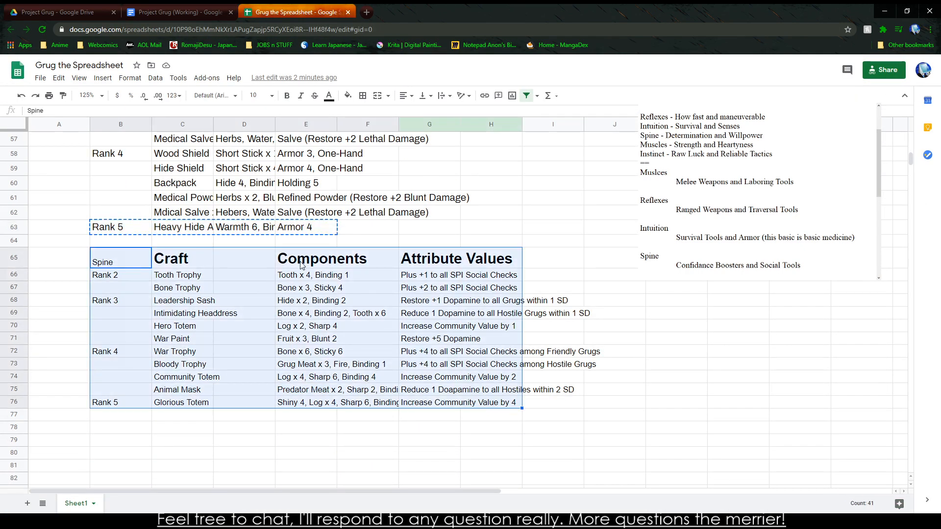
left_click_drag(301, 265, 479, 392)
mouse_move(308, 265)
left_mouse_down()
mouse_move(381, 361)
mouse_move(438, 410)
left_mouse_up()
left_click_drag(301, 248, 268, 256)
left_click_drag(368, 260, 369, 402)
left_click_drag(370, 255, 306, 258)
left_click(131, 259)
Step: Set the whole Spine list to the Archivo font at size 12
left_click_drag(174, 296, 349, 410)
left_click(216, 95)
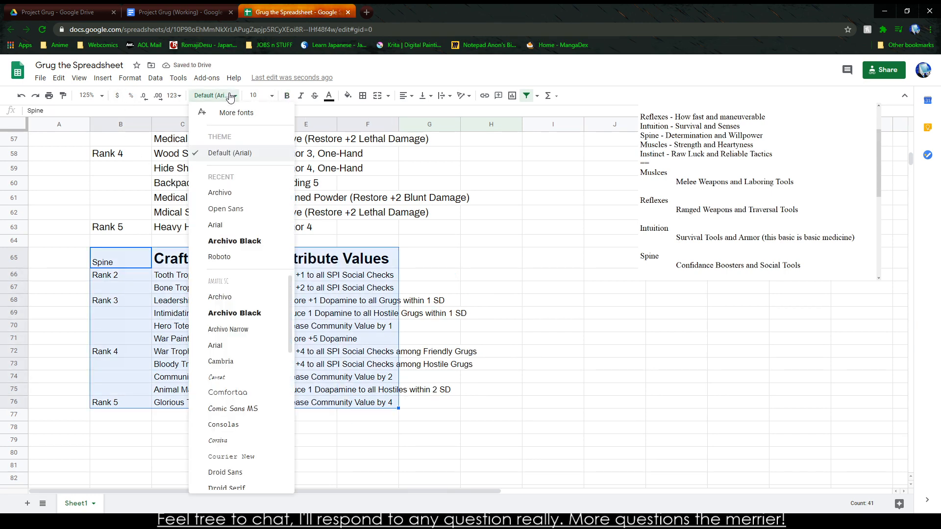
left_click(228, 187)
left_click(258, 96)
type("1")
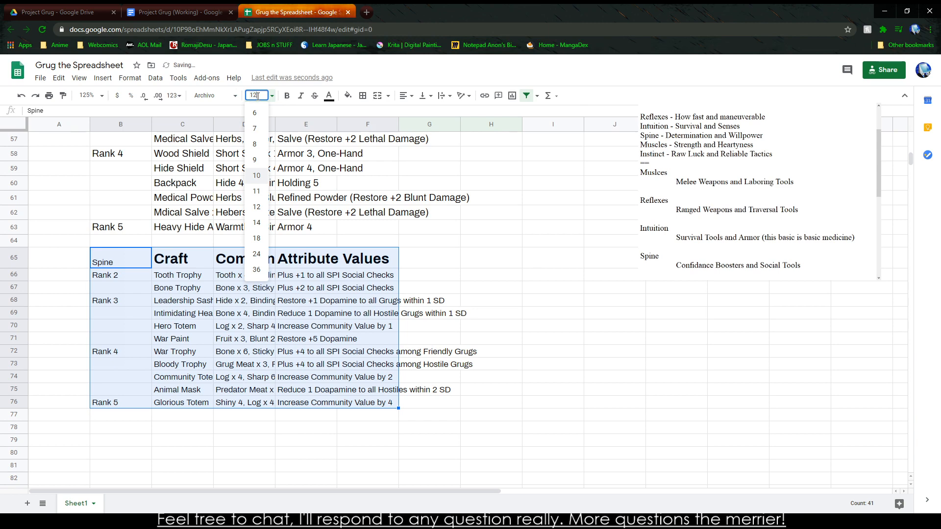
type("2")
key("Return")
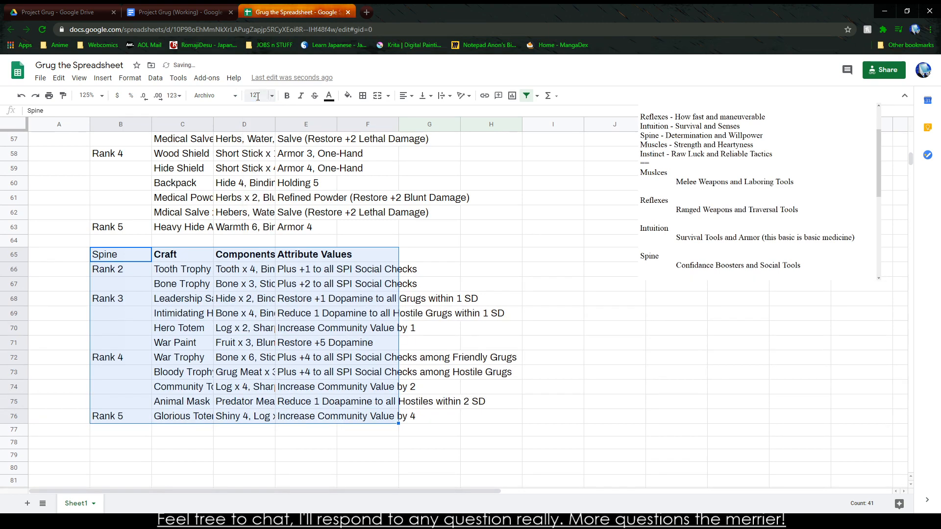
Step: Make the Spine list's header row bold, from Spine through Attribute Values
left_click(220, 374)
left_click_drag(100, 254, 302, 257)
key("ctrl+b")
key("ctrl+b")
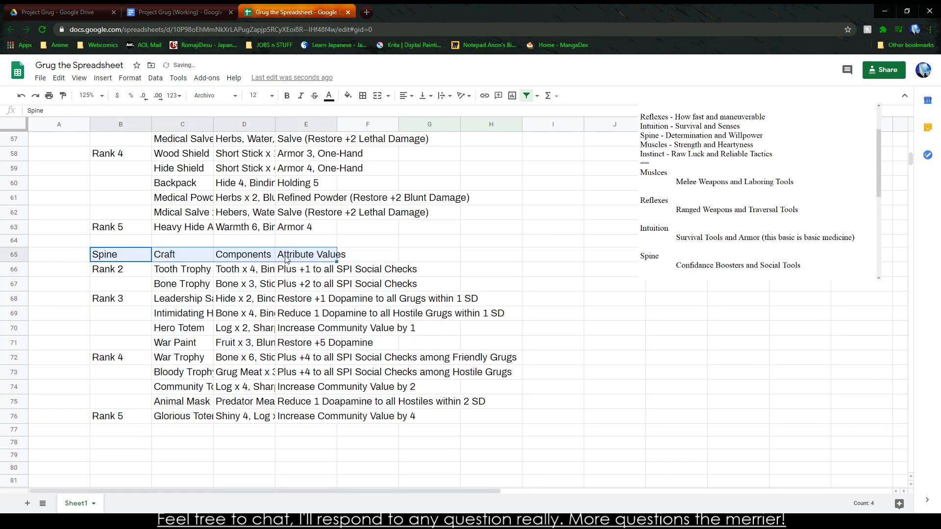
key("ctrl+b")
left_click_drag(112, 256, 318, 413)
key("ctrl+c")
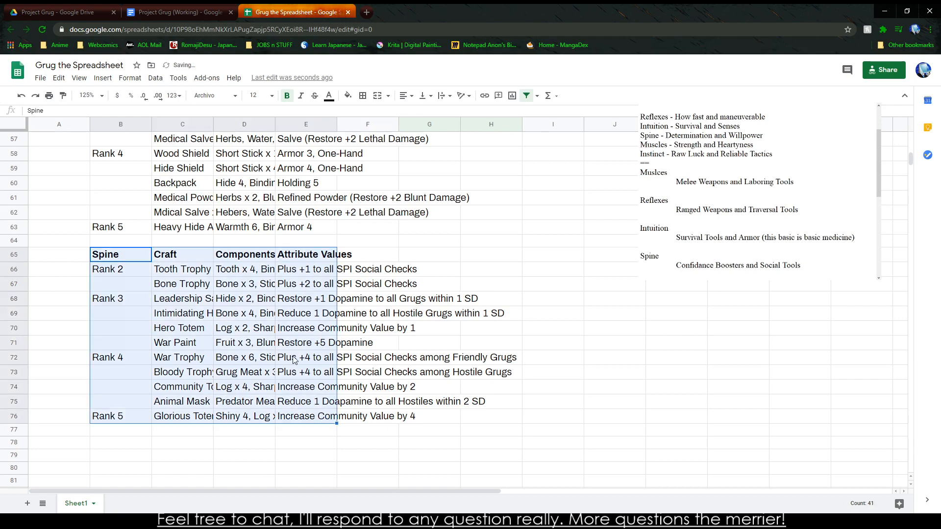
left_click(189, 8)
left_click(294, 381)
key("ctrl+v")
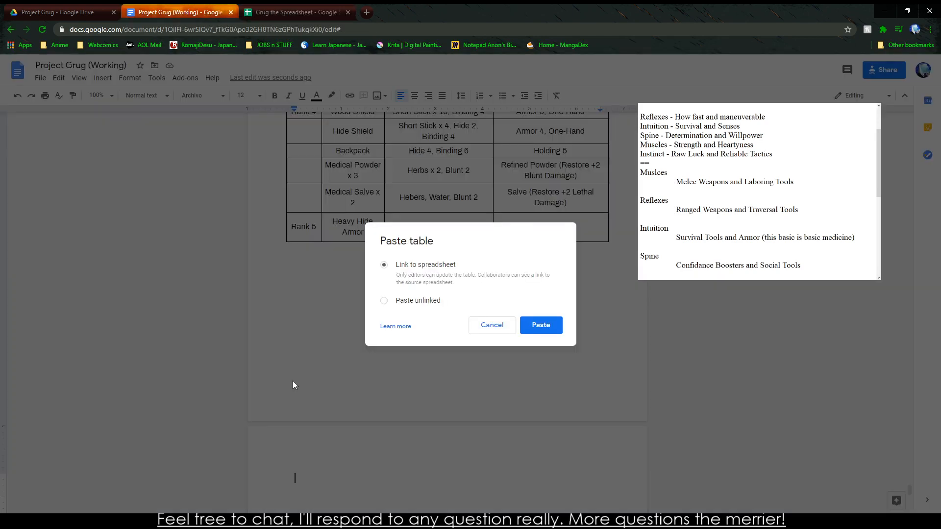
left_click(490, 338)
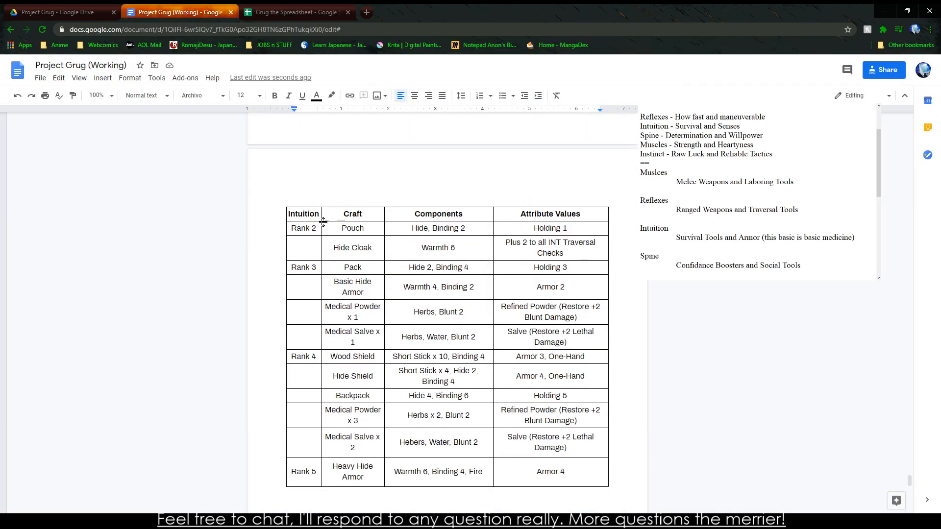
Step: Duplicate the document's formatted Reflexes table onto the blank page after the Intuition table
scroll(329, 223, "up", 10)
left_click_drag(294, 230, 583, 476)
scroll(564, 449, "down", 17)
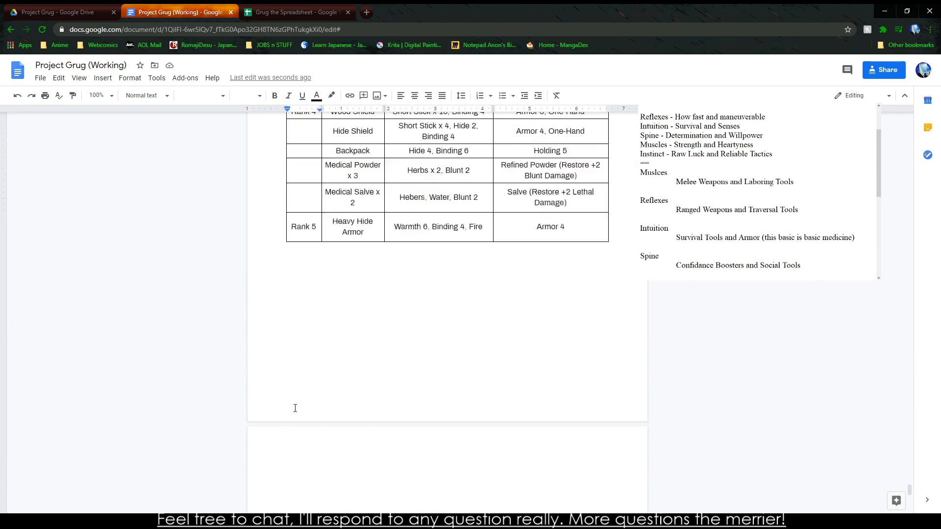
left_click(298, 433)
key("ctrl+v")
scroll(485, 367, "up", 15)
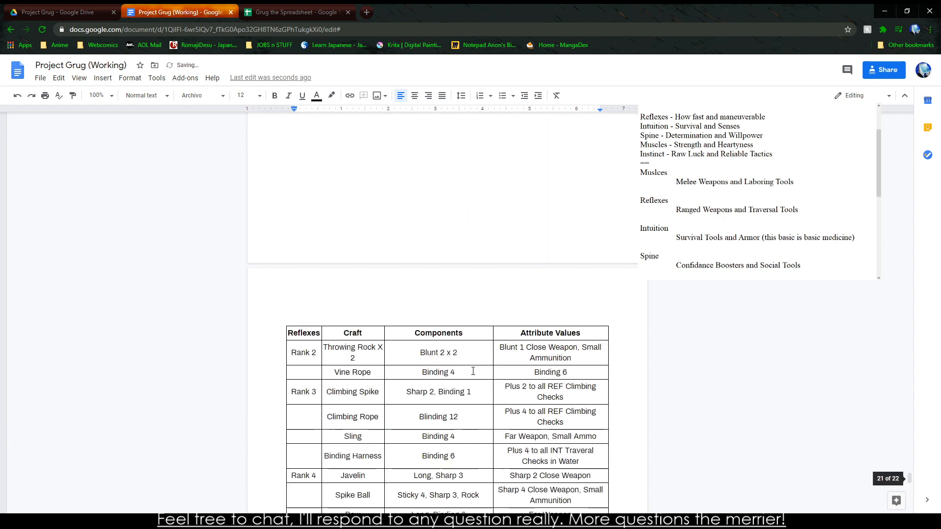
Step: Correct "Traveral" to "Traversal" in the Binding Harness row of the original Reflexes table
scroll(549, 289, "up", 3)
left_click(582, 168)
double_click(574, 169)
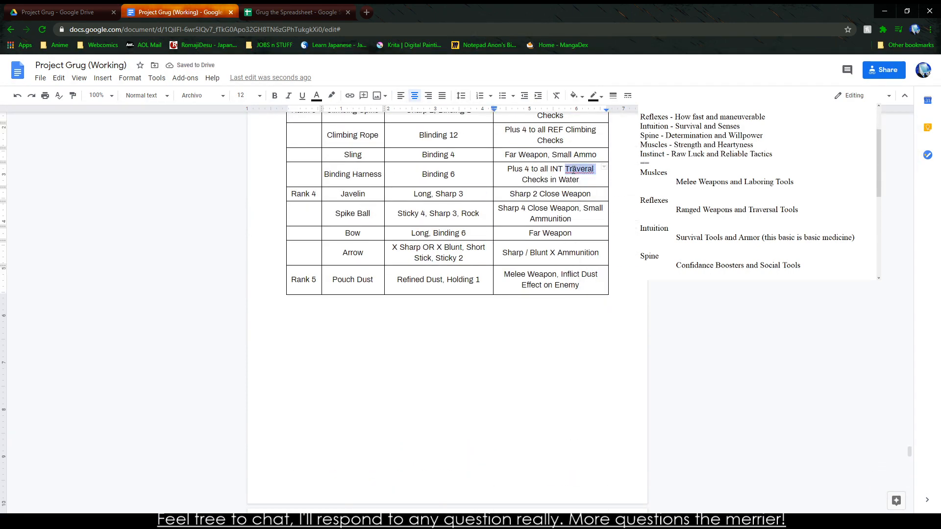
type("Traversal")
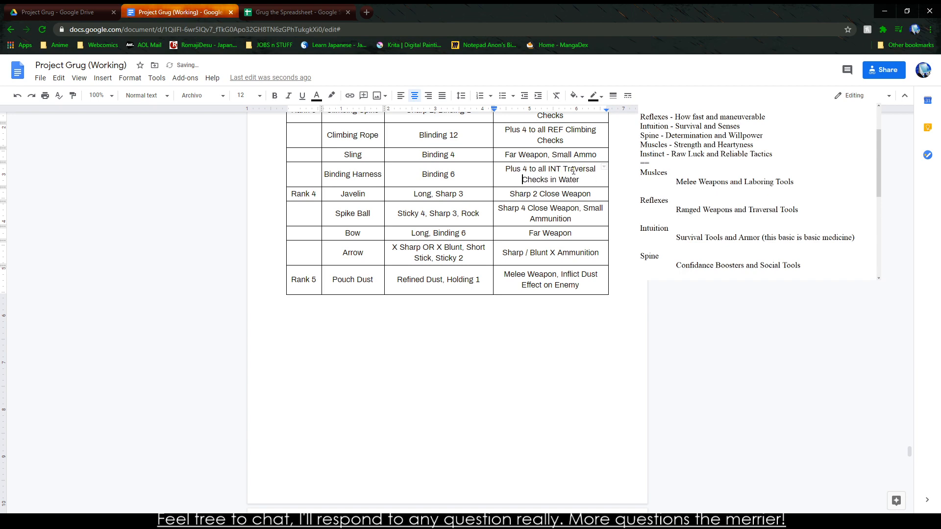
left_click(463, 324)
Step: Try to paste the spreadsheet's Spine list over the contents of the duplicated Reflexes table
scroll(456, 325, "down", 17)
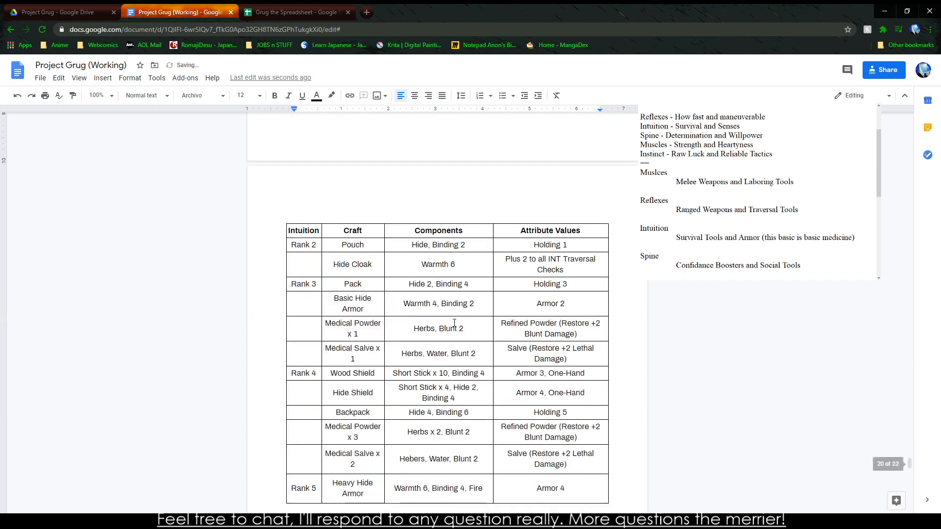
left_click_drag(295, 263, 559, 458)
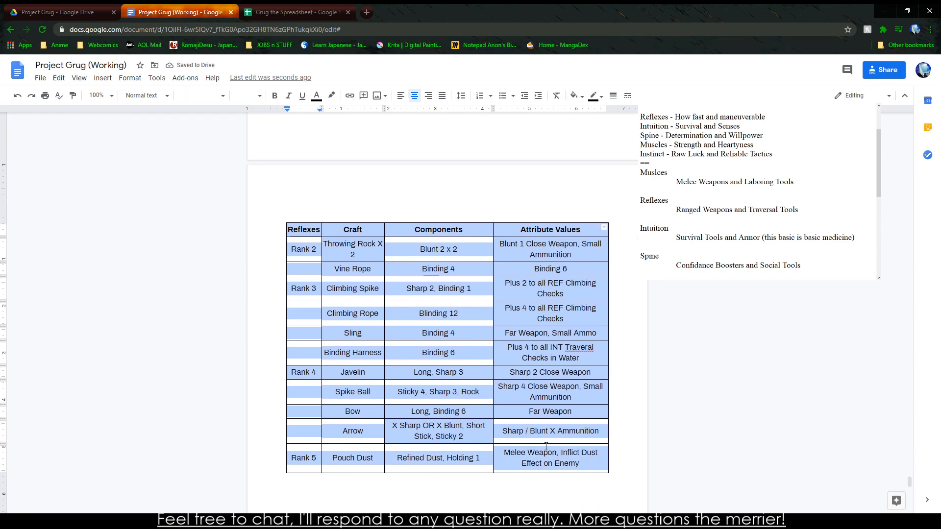
left_click(294, 11)
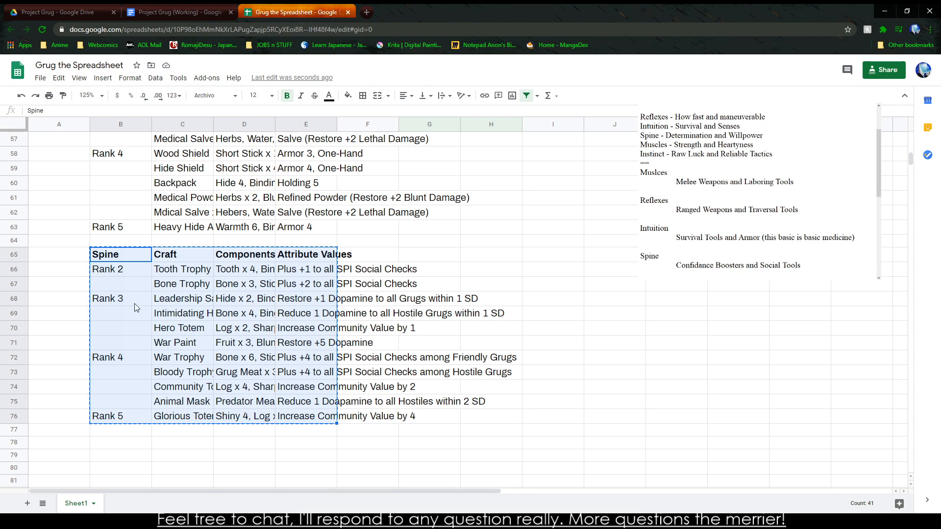
left_click(167, 12)
left_click(295, 10)
left_click_drag(119, 256, 328, 415)
left_click(216, 12)
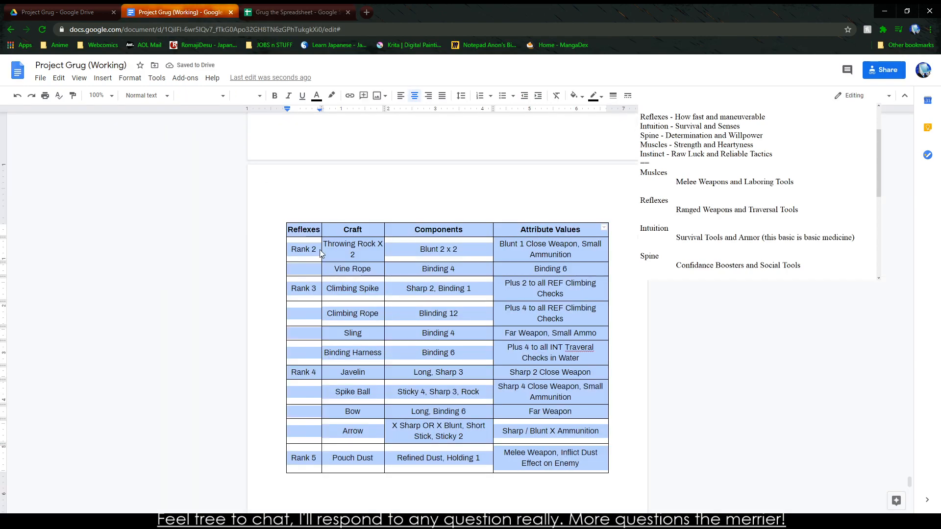
key("ctrl+v")
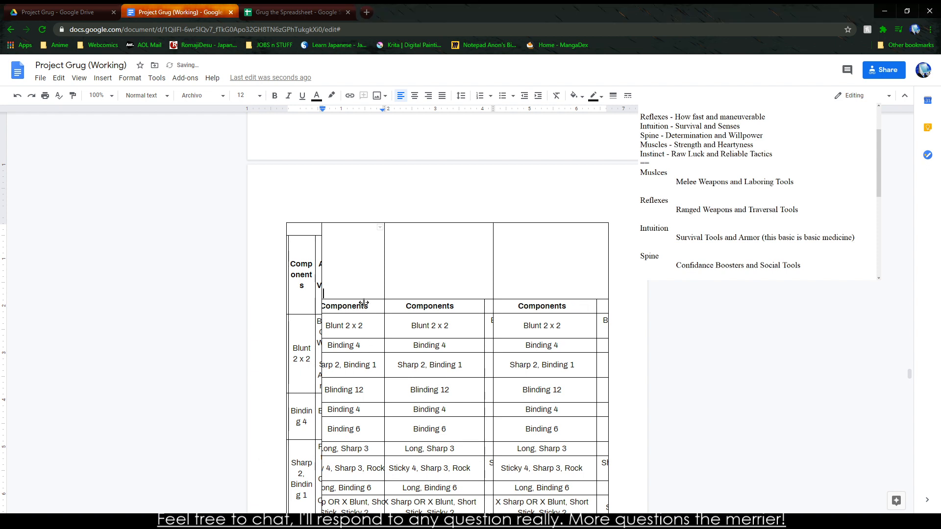
Step: Undo the paste into the duplicated Reflexes table
scroll(348, 309, "up", 8)
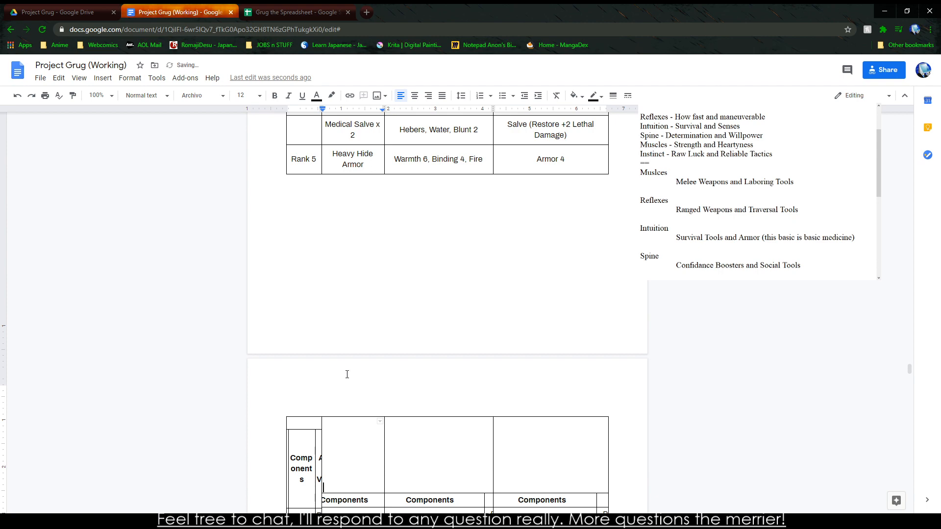
scroll(347, 379, "down", 10)
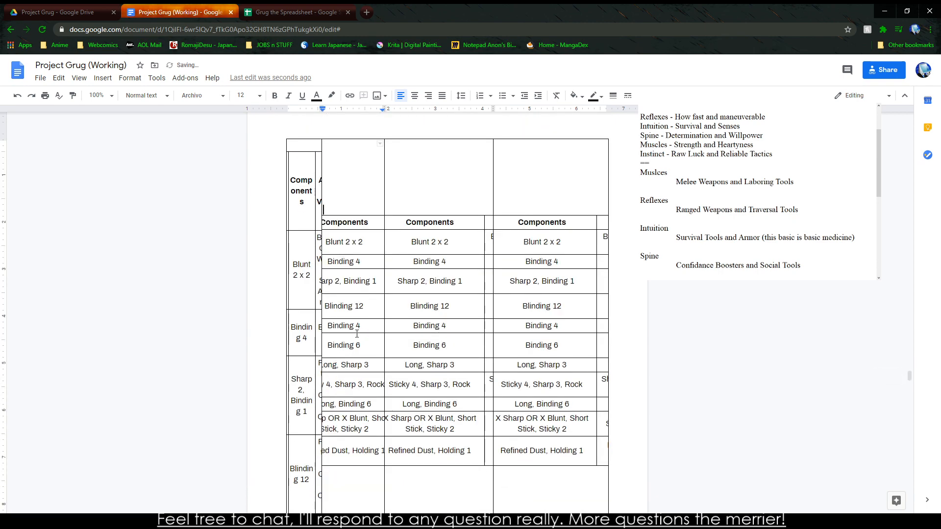
key("ctrl+z")
scroll(346, 267, "up", 3)
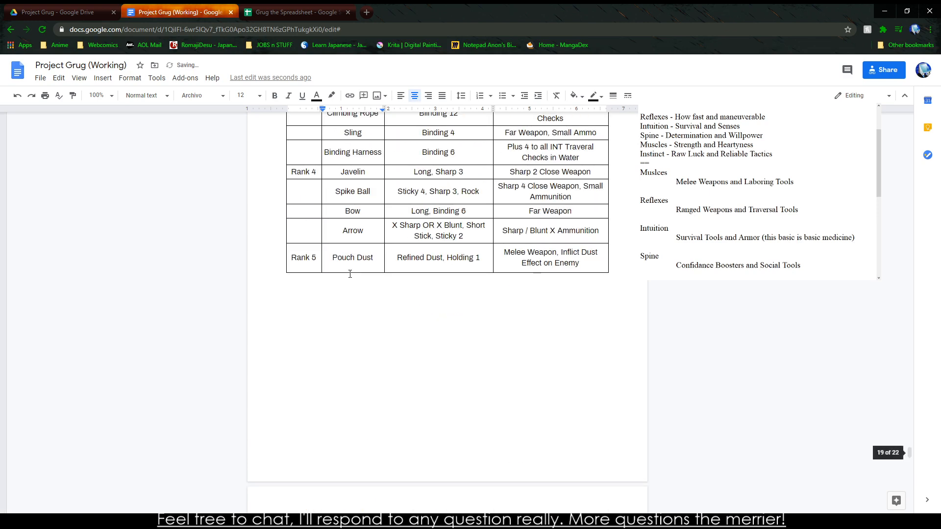
Step: Copy the Spine list from the spreadsheet and paste it over all cells of the duplicated Reflexes table
scroll(351, 347, "down", 5)
left_click_drag(304, 309, 567, 451)
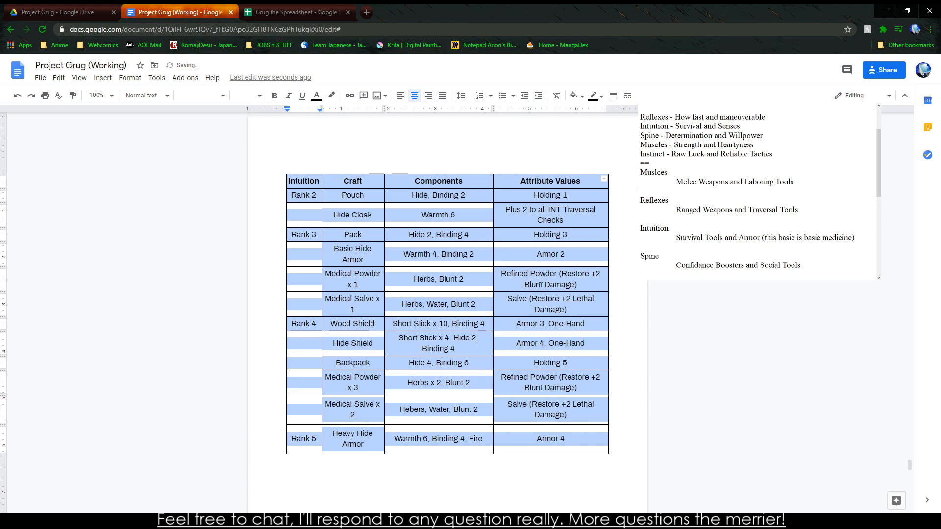
left_click(281, 8)
left_click(193, 8)
left_click(323, 245)
scroll(324, 243, "up", 12)
scroll(375, 360, "down", 8)
scroll(375, 360, "down", 15)
scroll(355, 348, "up", 10)
left_click_drag(289, 252, 541, 498)
key("ctrl+v")
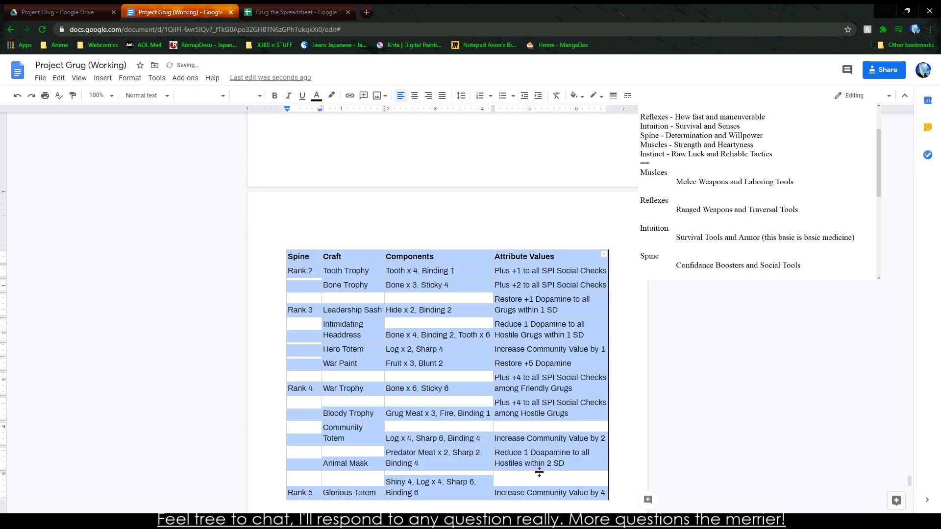
Step: Give the Spine table a black border, middle vertical cell alignment and centered table alignment
right_click(421, 276)
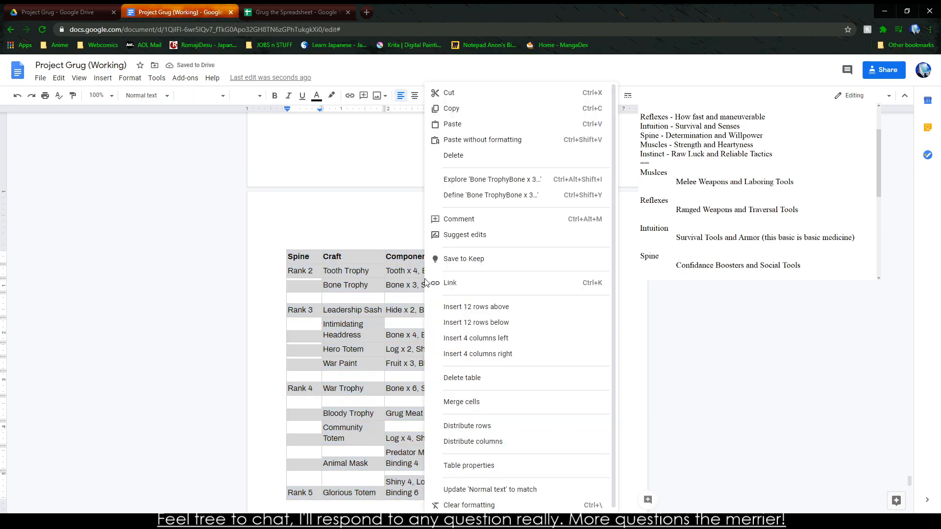
left_click(470, 464)
left_click(481, 332)
left_click(482, 324)
left_click(386, 304)
left_click(410, 289)
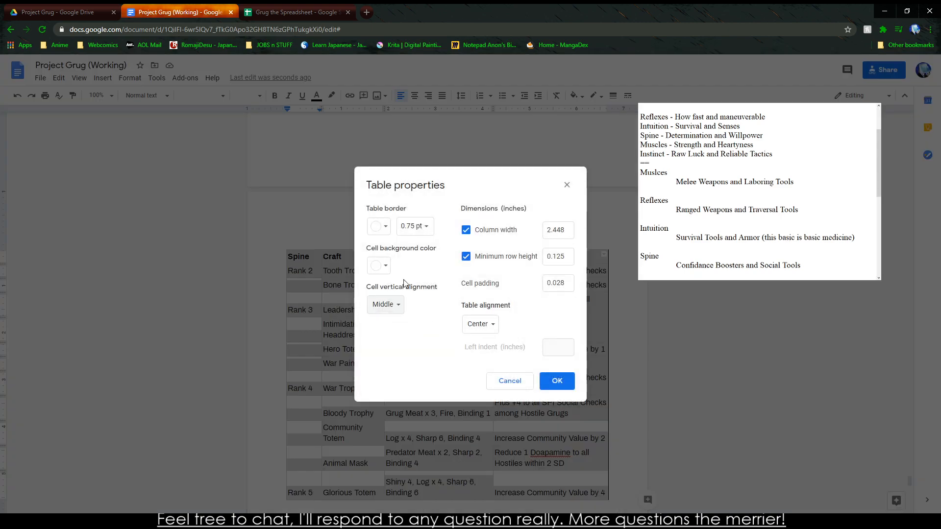
left_click(386, 226)
left_click(377, 246)
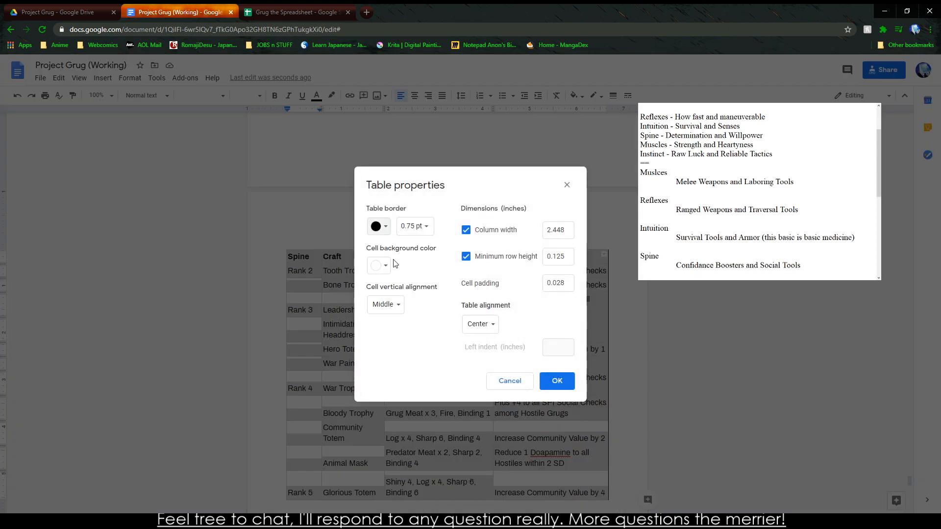
left_click(555, 389)
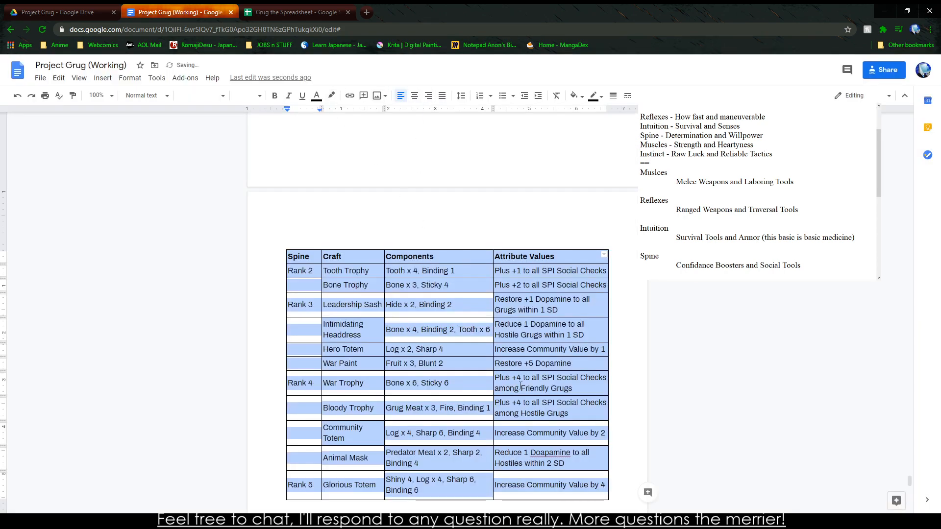
Step: Center the Spine table's text horizontally and correct "Doapamine" to "Dopamine" in the Animal Mask row
left_click(415, 97)
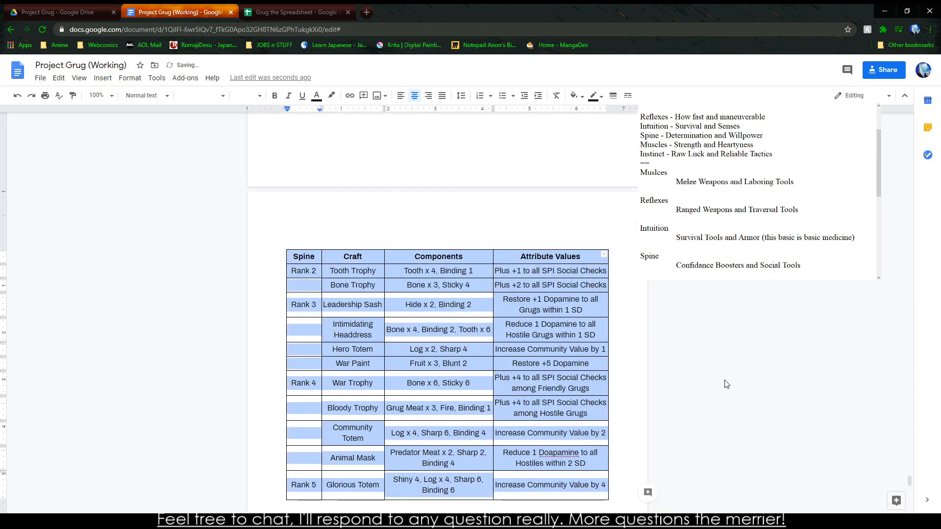
left_click(727, 385)
scroll(685, 393, "down", 5)
right_click(566, 342)
left_click(595, 369)
Step: Review the Intuition and Spine tables, and place the text cursor on the blank last page of the document
scroll(596, 367, "up", 12)
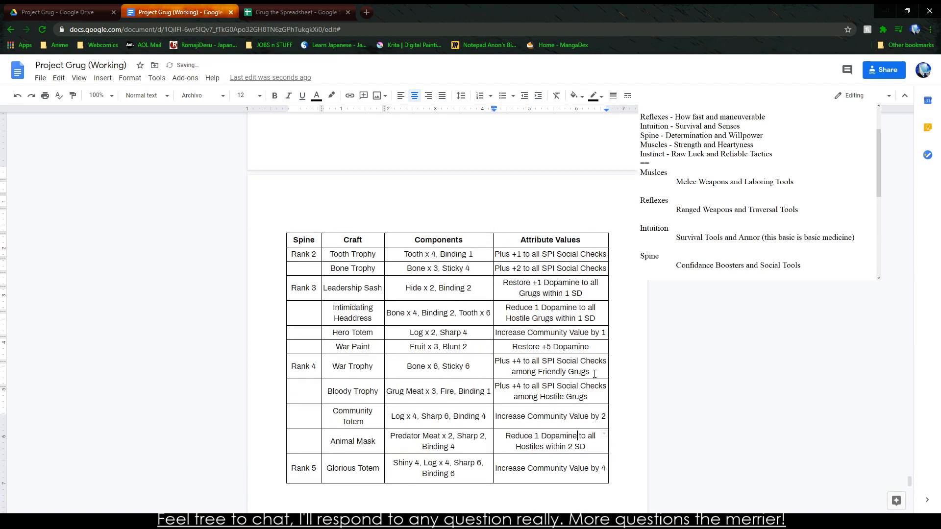
scroll(596, 366, "up", 8)
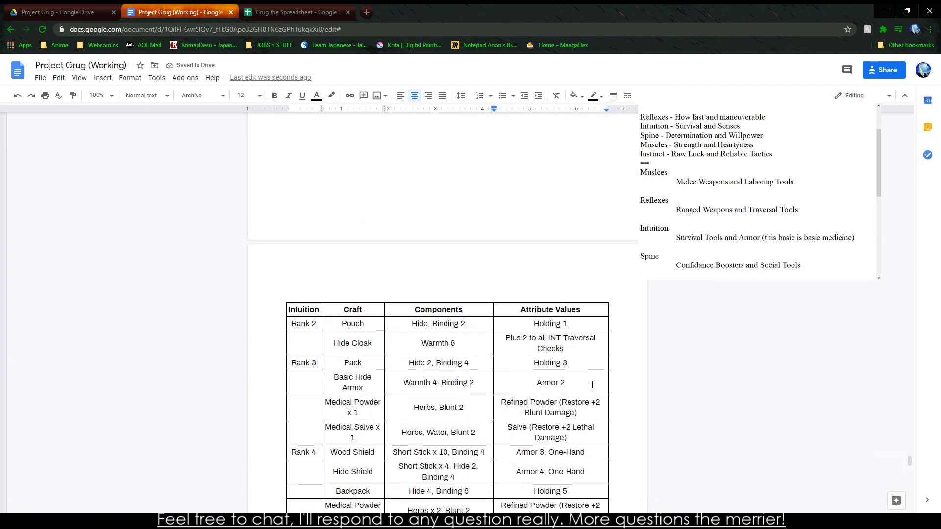
scroll(586, 400, "down", 20)
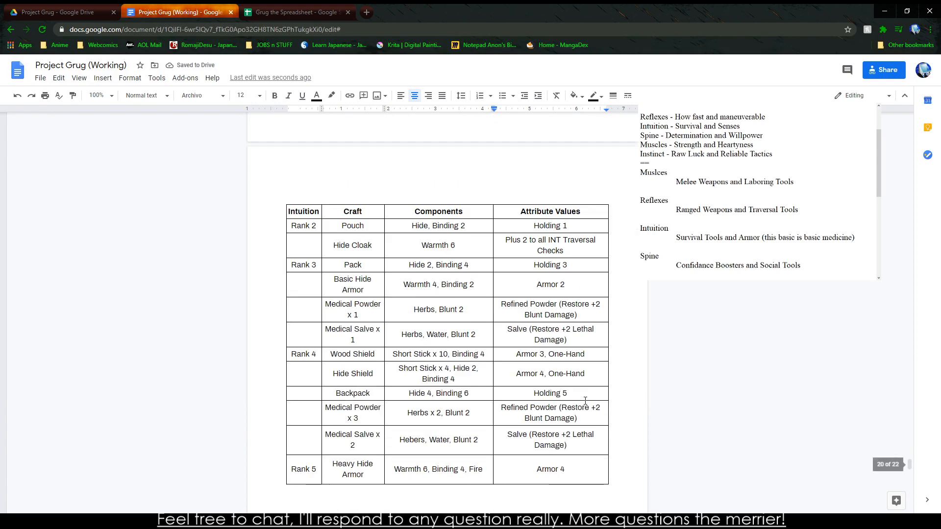
scroll(586, 400, "down", 5)
left_click(532, 368)
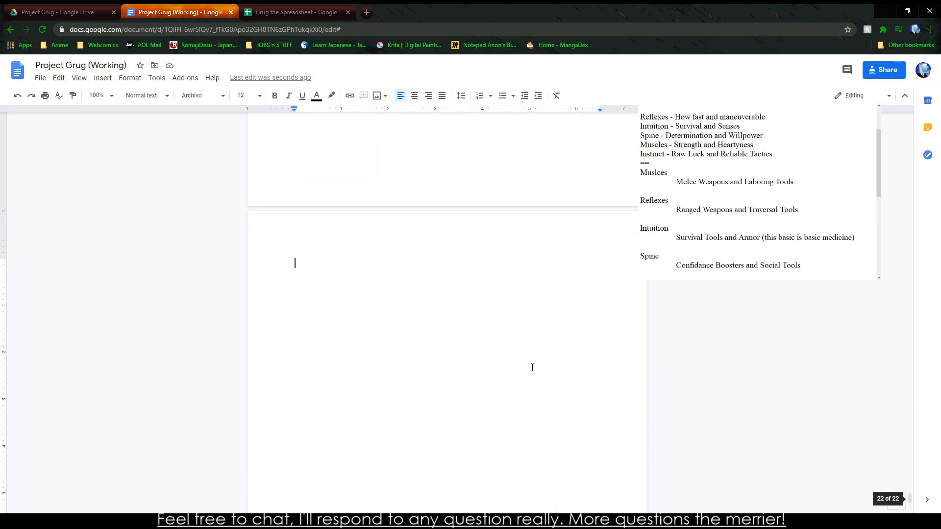
Step: Remove the blank last page after the Spine table and look back over the crafting pages
key("BackSpace")
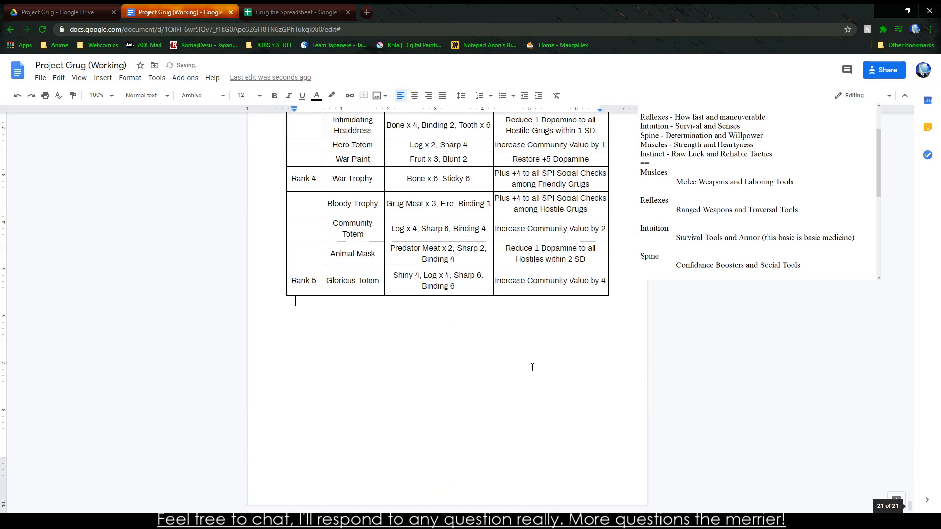
scroll(532, 368, "up", 10)
scroll(532, 367, "up", 20)
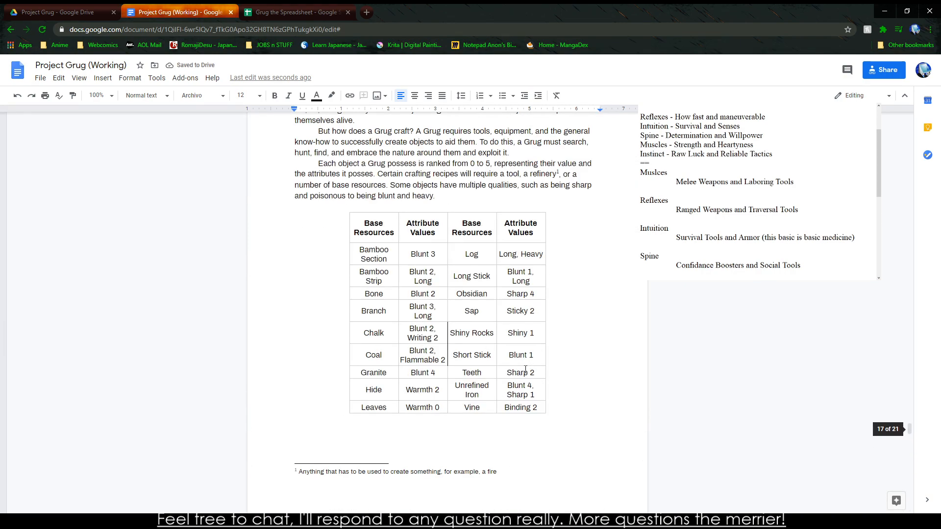
scroll(421, 395, "down", 20)
scroll(421, 395, "down", 20)
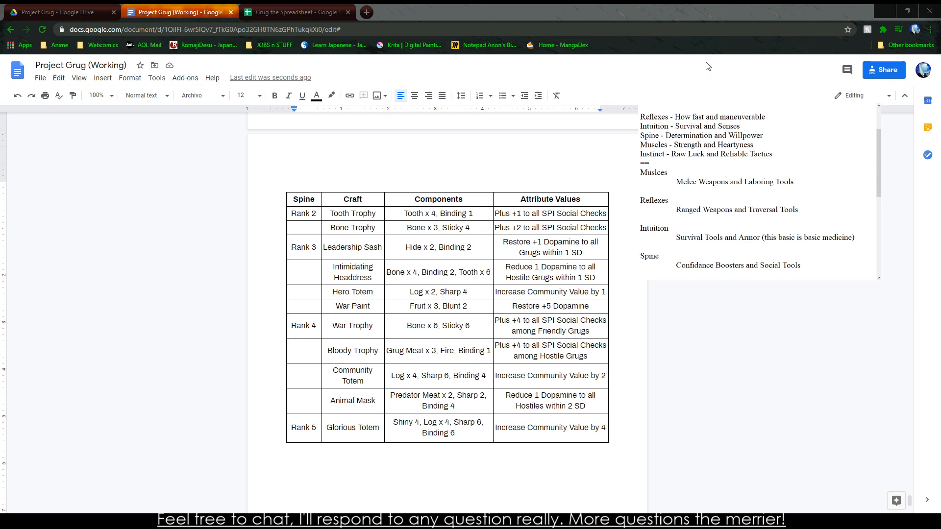
Step: Switch to Grug the Spreadsheet and select the cell block B4:D17 around the Foodstuff list to examine it
left_click(294, 11)
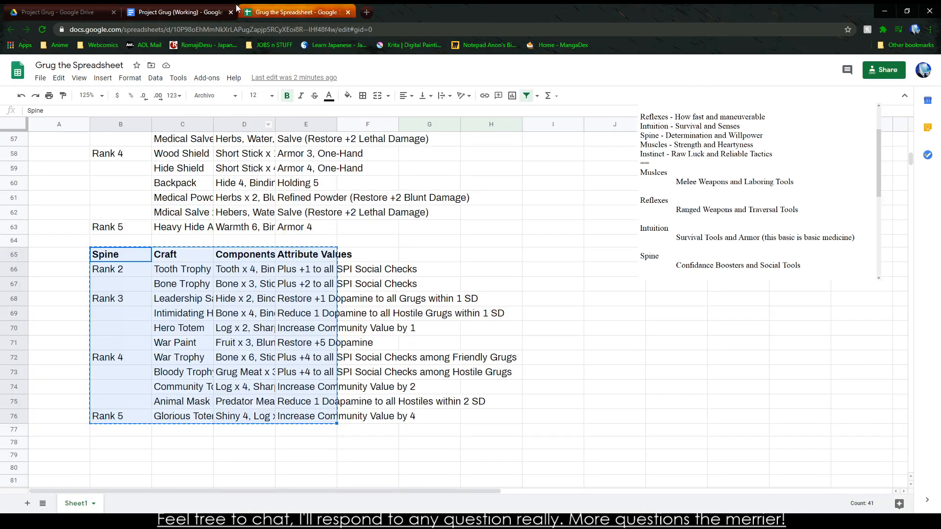
scroll(360, 375, "up", 6)
scroll(361, 375, "up", 10)
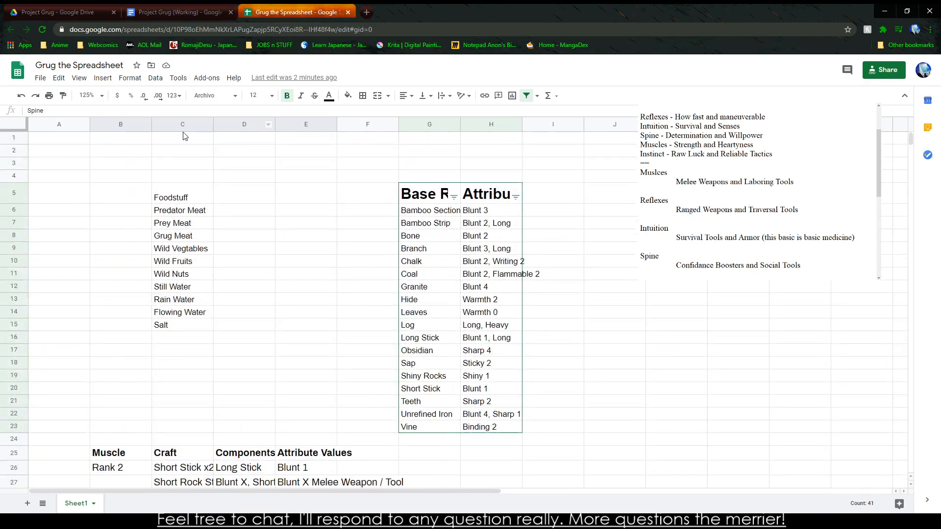
left_click_drag(133, 191, 223, 337)
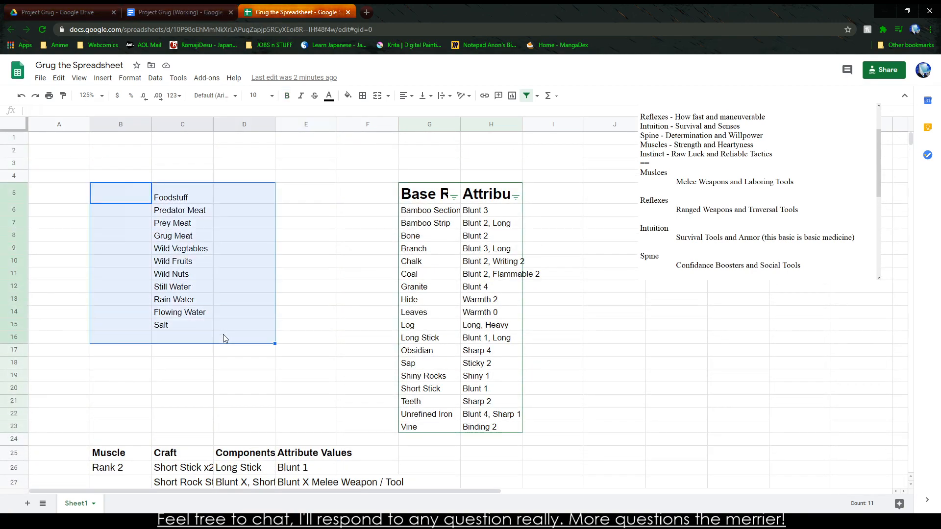
mouse_move(122, 193)
left_mouse_down()
mouse_move(223, 309)
mouse_move(223, 332)
mouse_move(144, 168)
mouse_move(138, 195)
mouse_move(186, 338)
mouse_move(228, 340)
mouse_move(122, 177)
mouse_move(243, 337)
mouse_move(164, 178)
mouse_move(147, 185)
mouse_move(263, 353)
mouse_move(167, 247)
mouse_move(125, 181)
mouse_move(272, 334)
mouse_move(274, 358)
mouse_move(273, 348)
left_mouse_up()
left_click(125, 181)
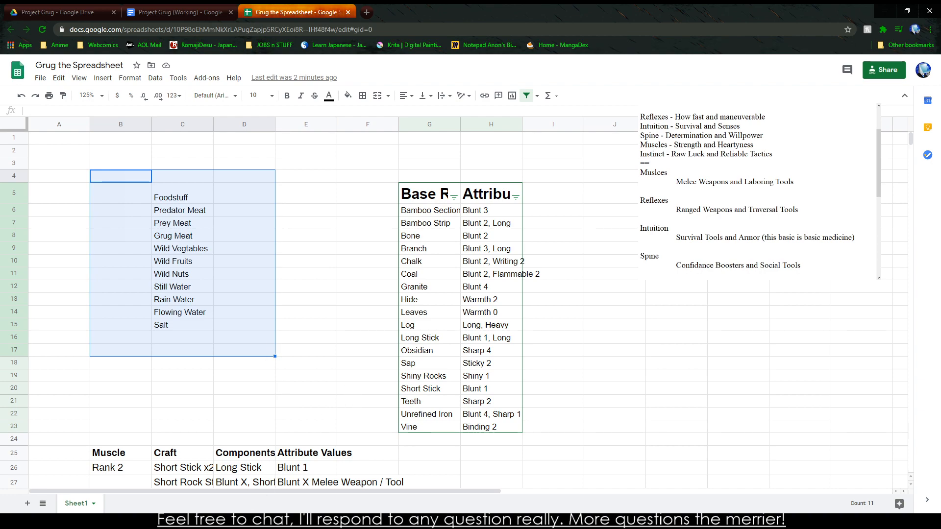
Step: In the Project Grug document, delete "Grug Smash Rock Together to Make Science" from the Preface's List of Things to Do
left_click(176, 12)
scroll(241, 340, "up", 15)
scroll(240, 339, "up", 10)
left_click_drag(904, 431, 899, 182)
scroll(309, 374, "up", 15)
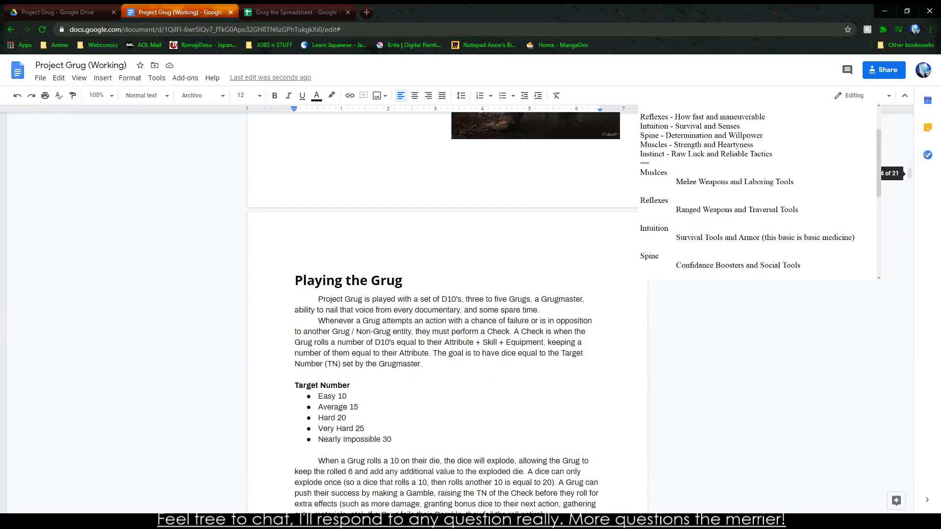
scroll(309, 374, "down", 5)
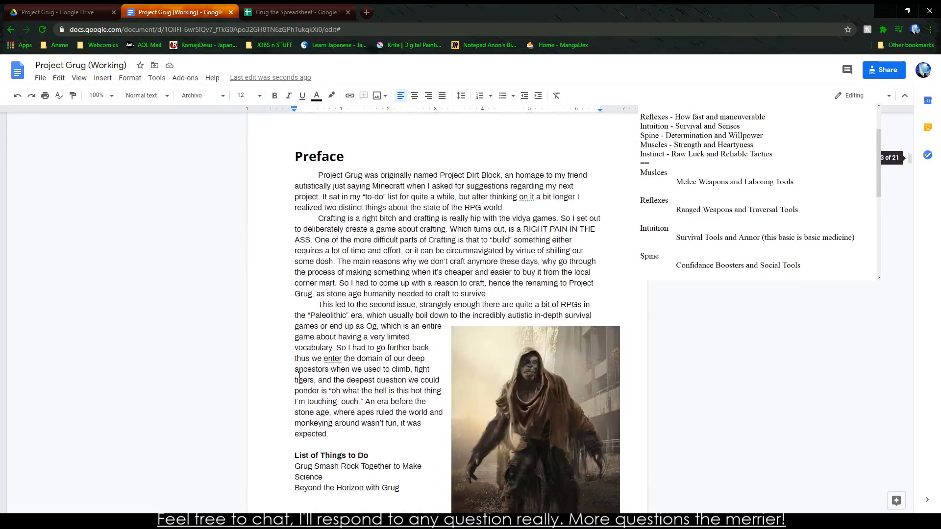
triple_click(322, 461)
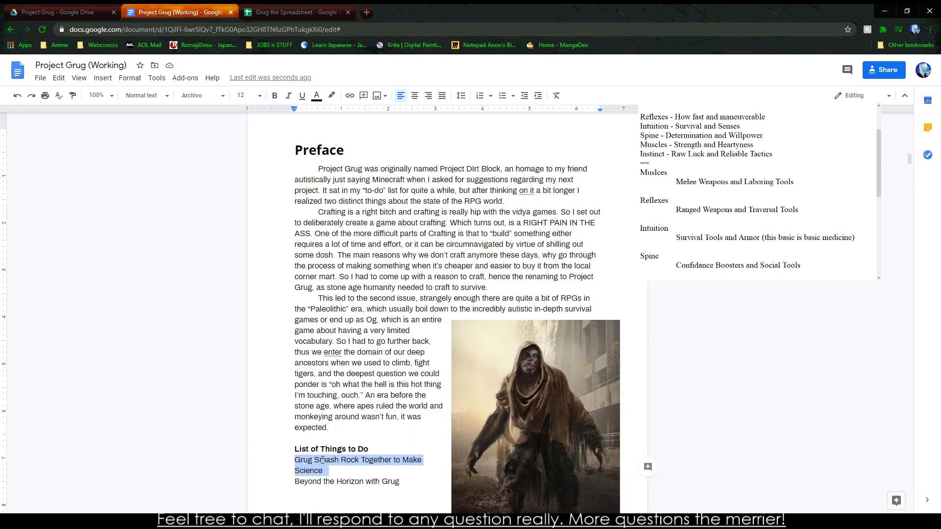
key("BackSpace")
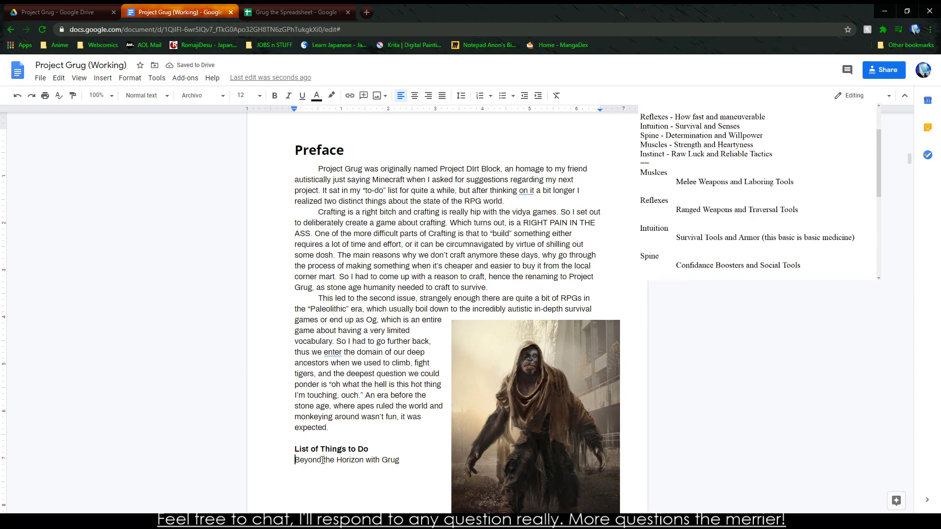
left_click(295, 482)
key("alt+Tab")
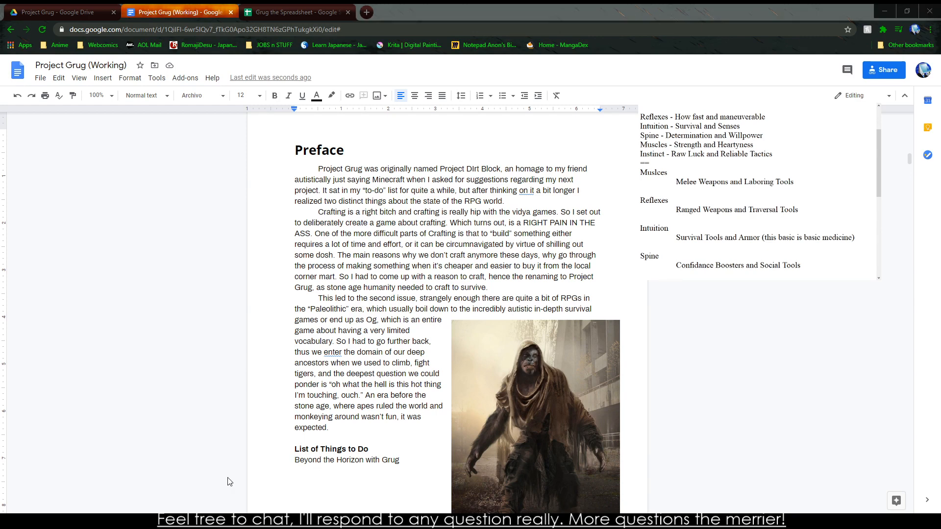